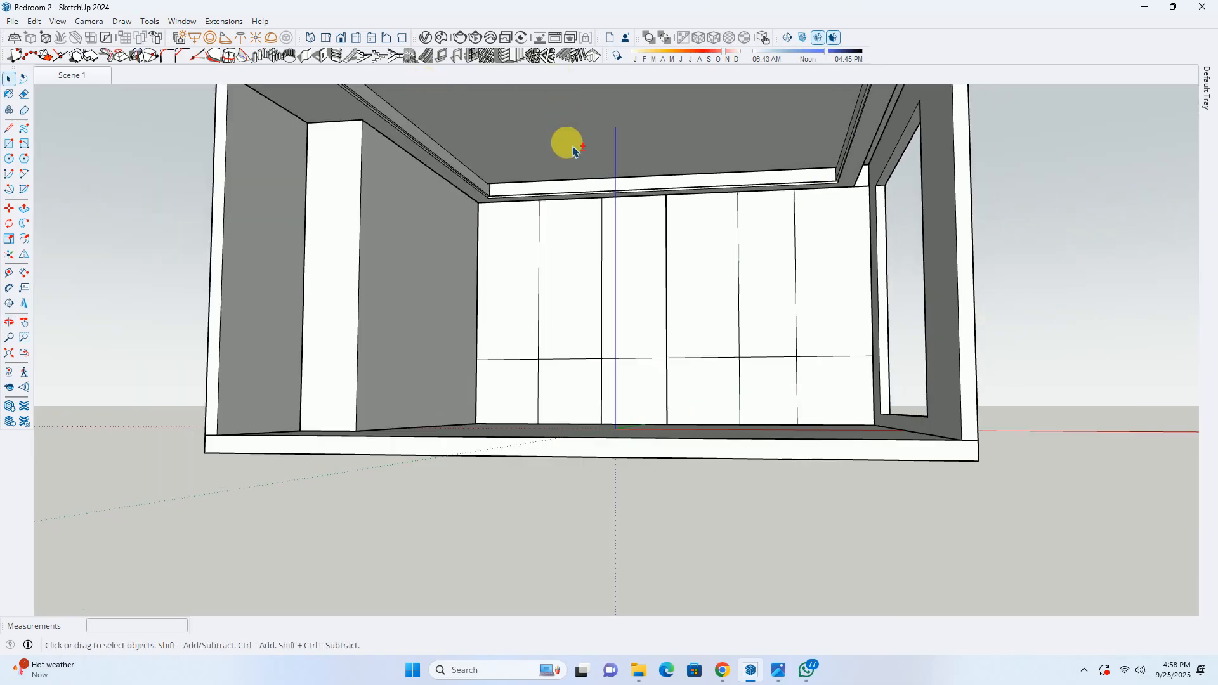
Examine the bedroom's back wall and compare its panel layout with the reference image download (6).jpg
shift+middle_drag(573, 148, 546, 225)
scroll(843, 222, up, 3)
middle_drag(845, 223, 826, 222)
scroll(865, 211, up, 2)
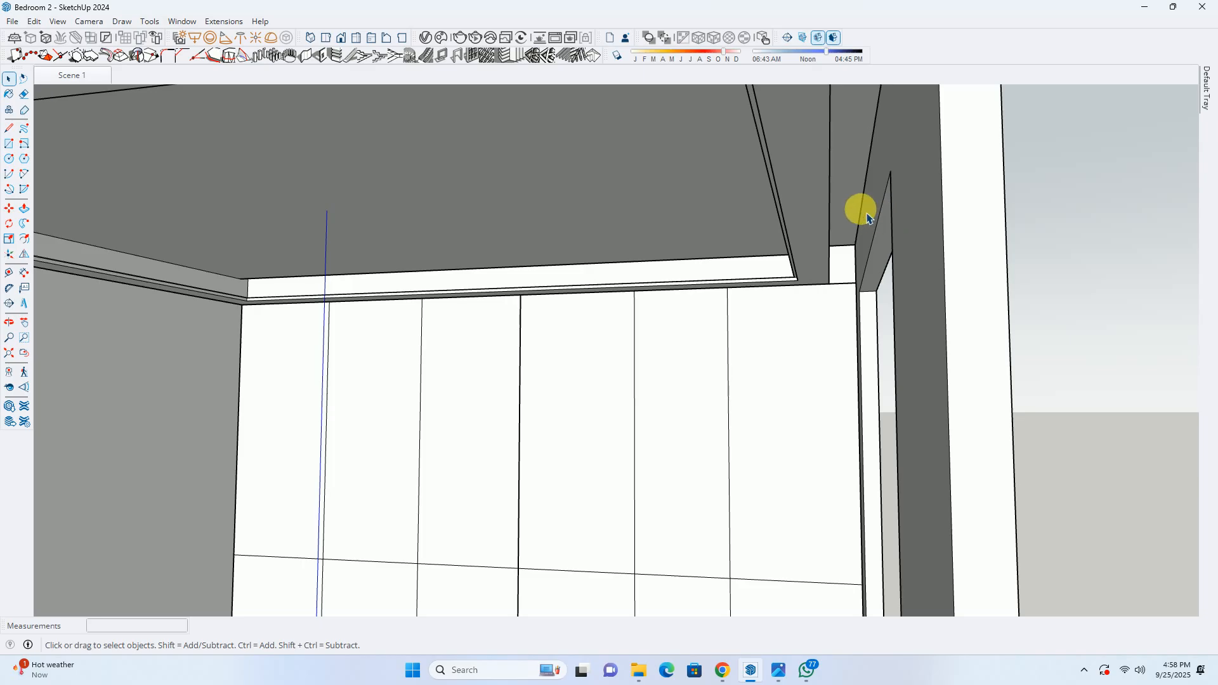
scroll(842, 235, down, 5)
middle_drag(816, 305, 789, 274)
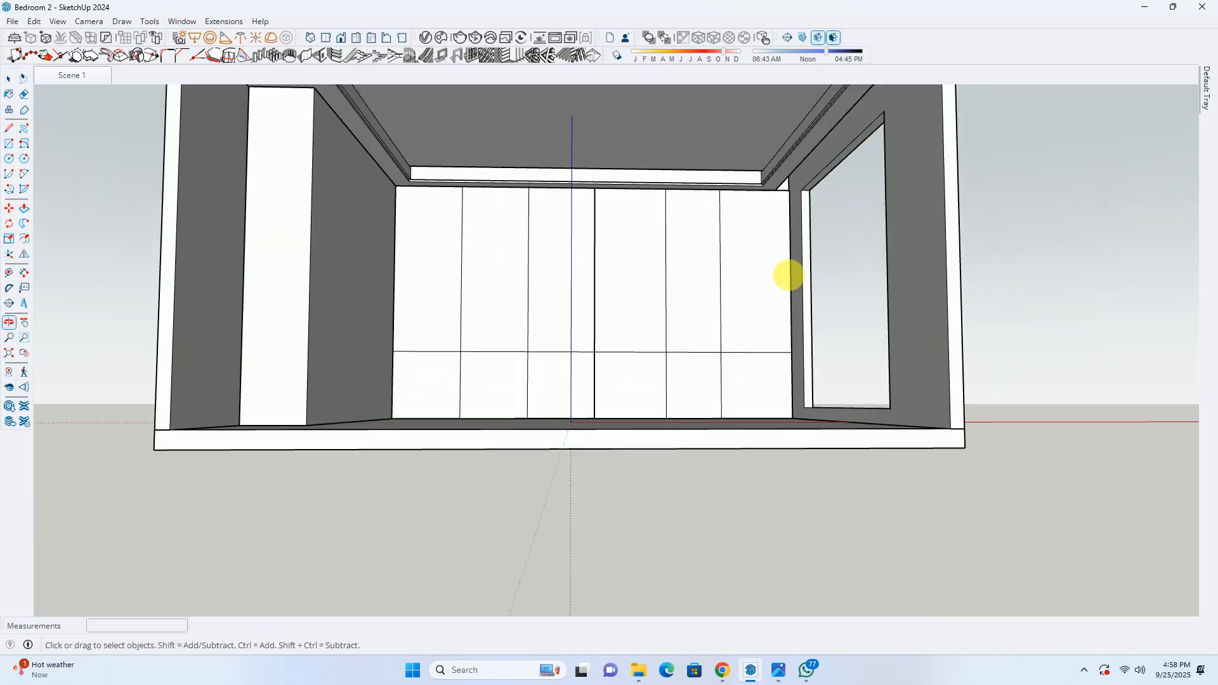
middle_drag(698, 253, 722, 313)
key(space)
scroll(558, 279, up, 3)
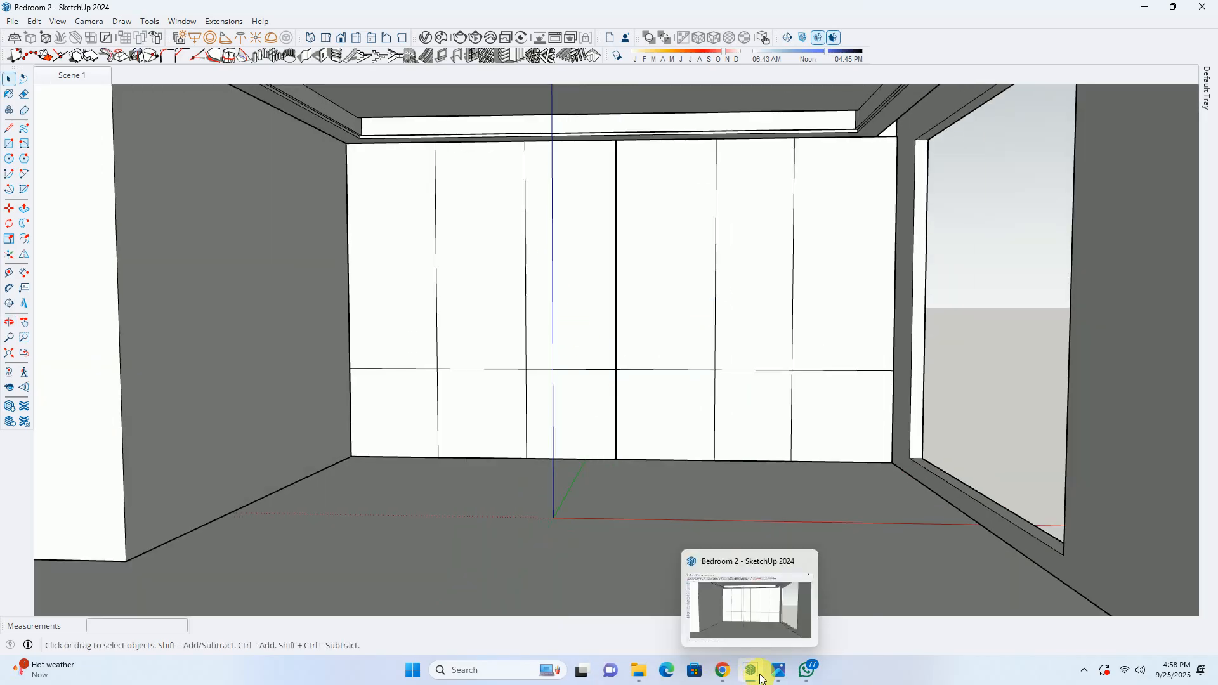
click(779, 671)
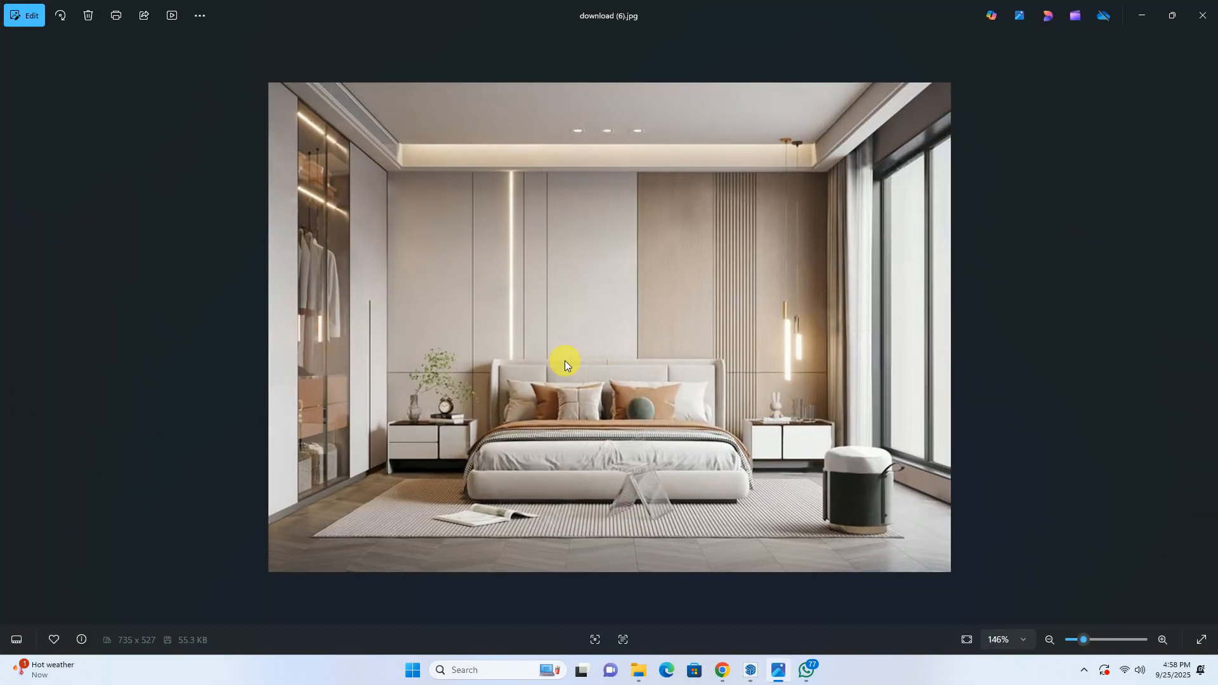
scroll(448, 317, up, 3)
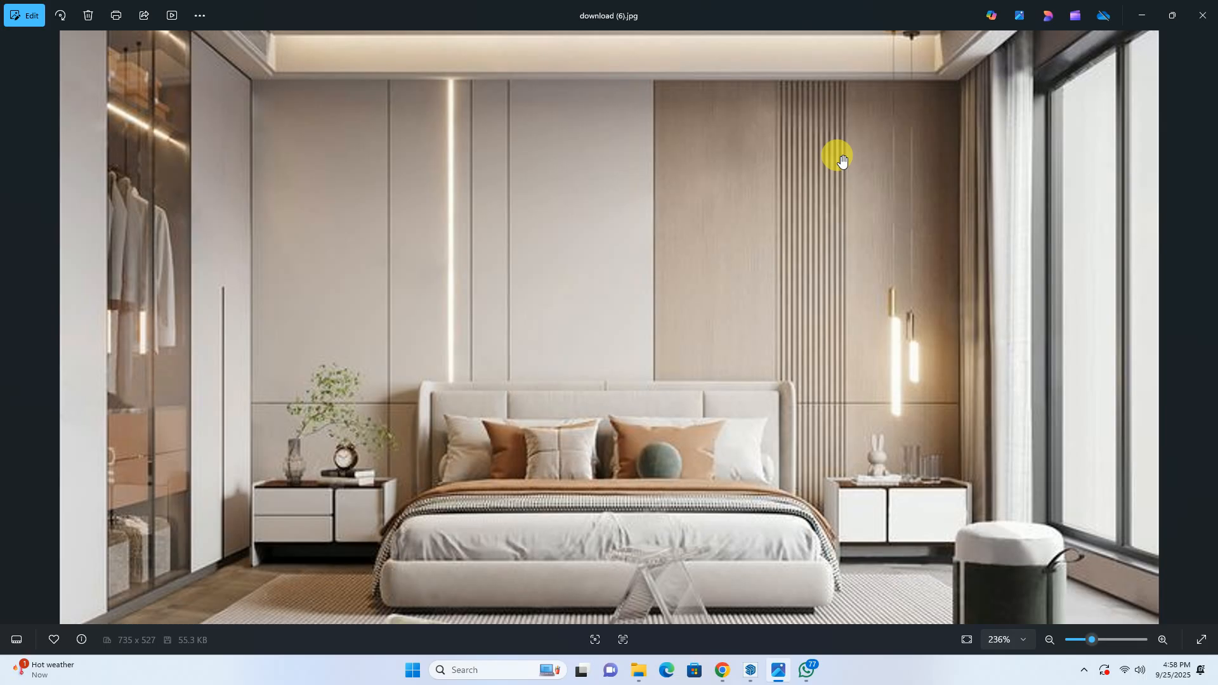
click(1134, 13)
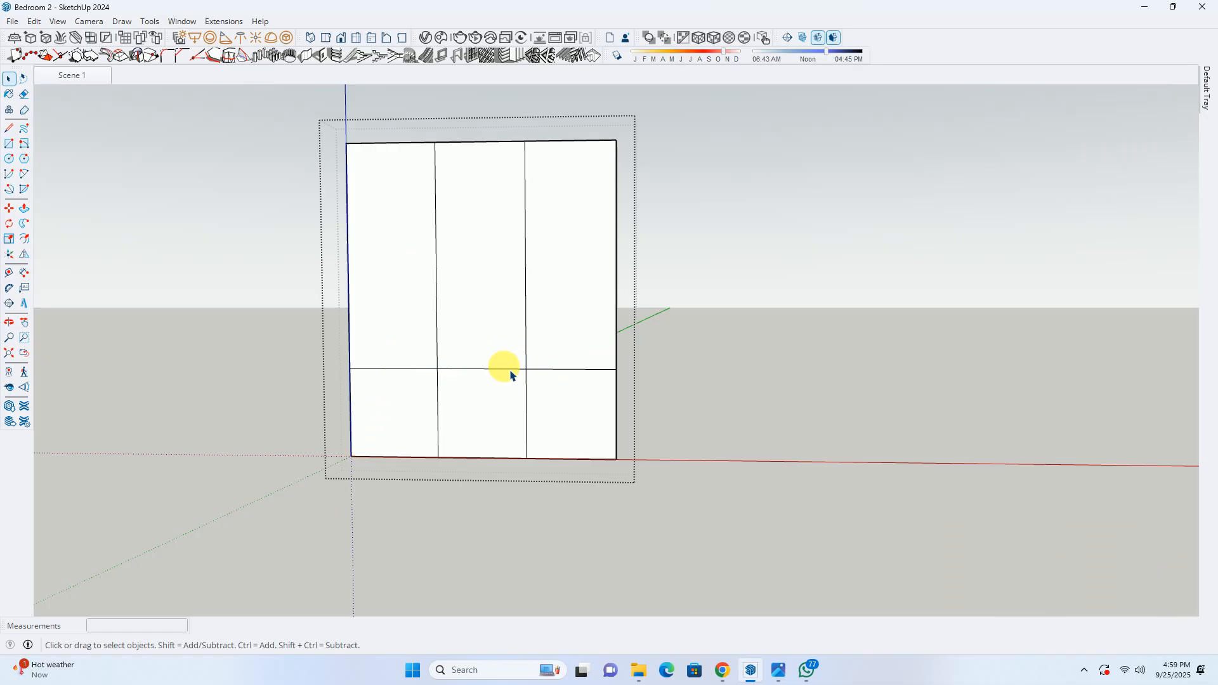
Open the left half of the back wall panelling for editing and select its full horizontal dividing line, checking the reference image
double_click(511, 376)
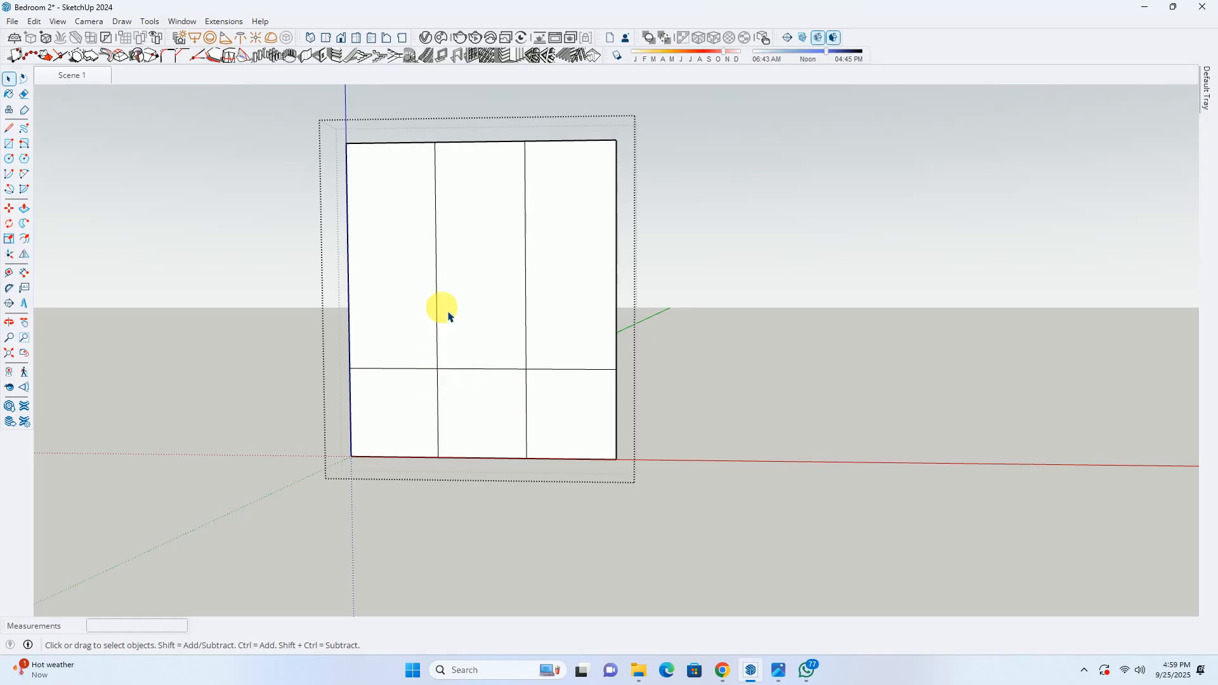
click(424, 375)
shift+click(495, 370)
shift+click(548, 372)
middle_drag(541, 370, 511, 362)
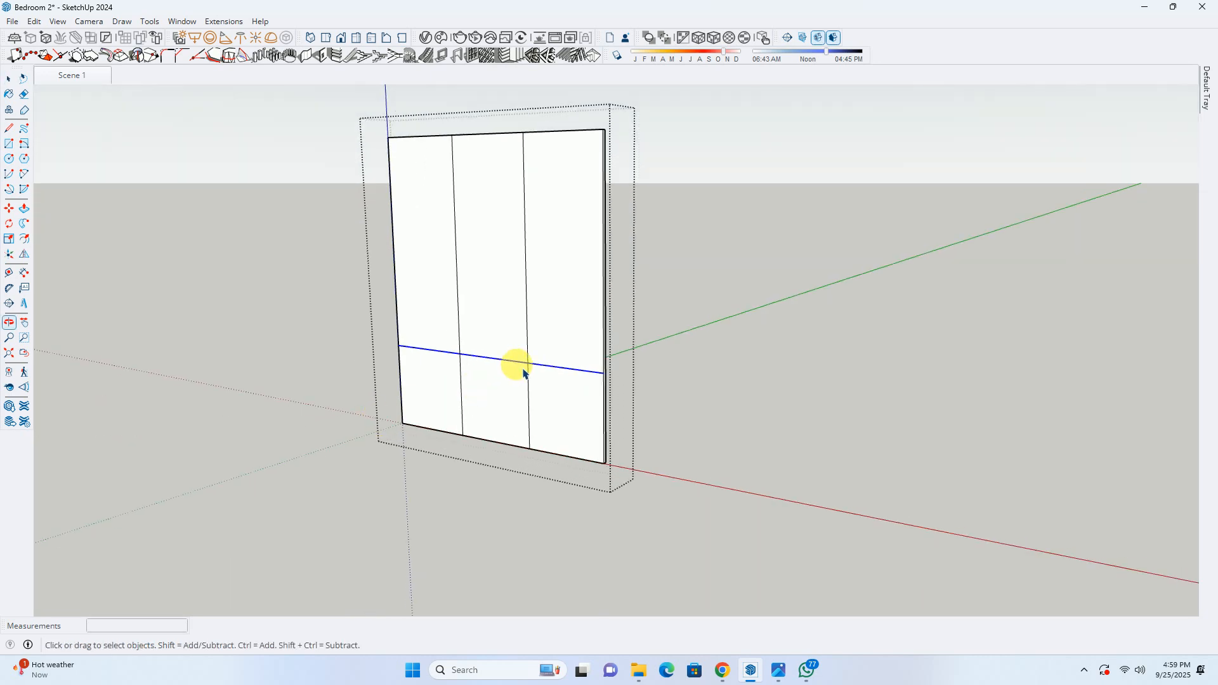
click(779, 670)
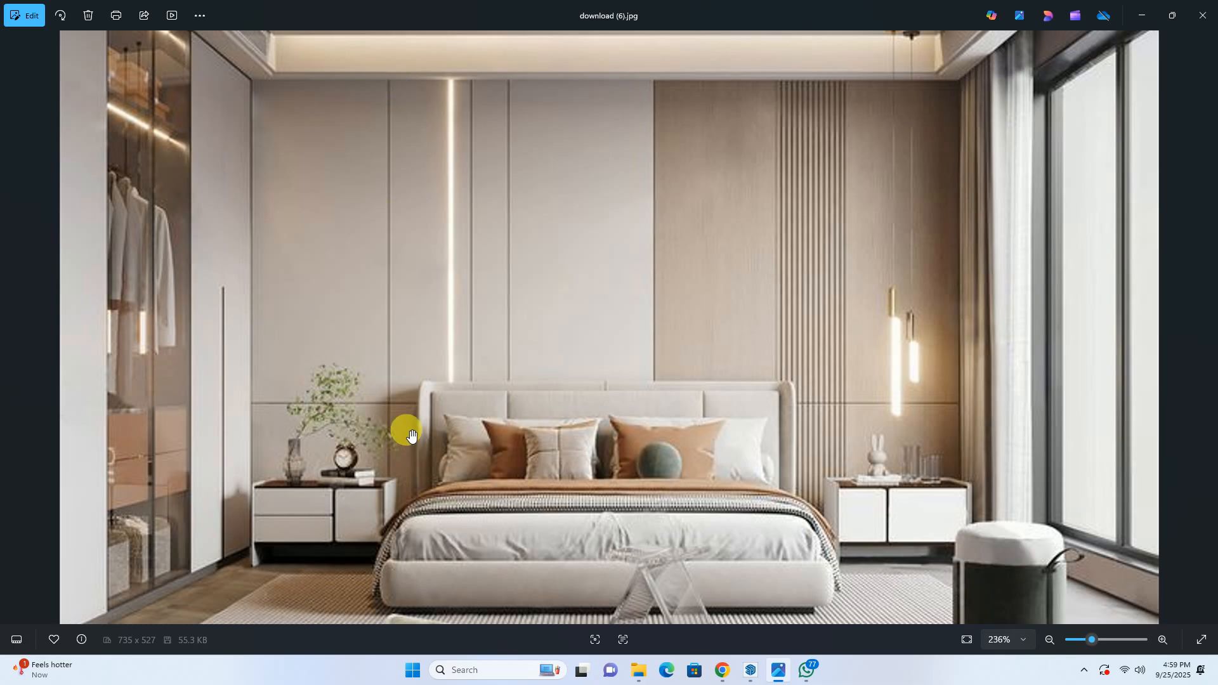
click(1140, 18)
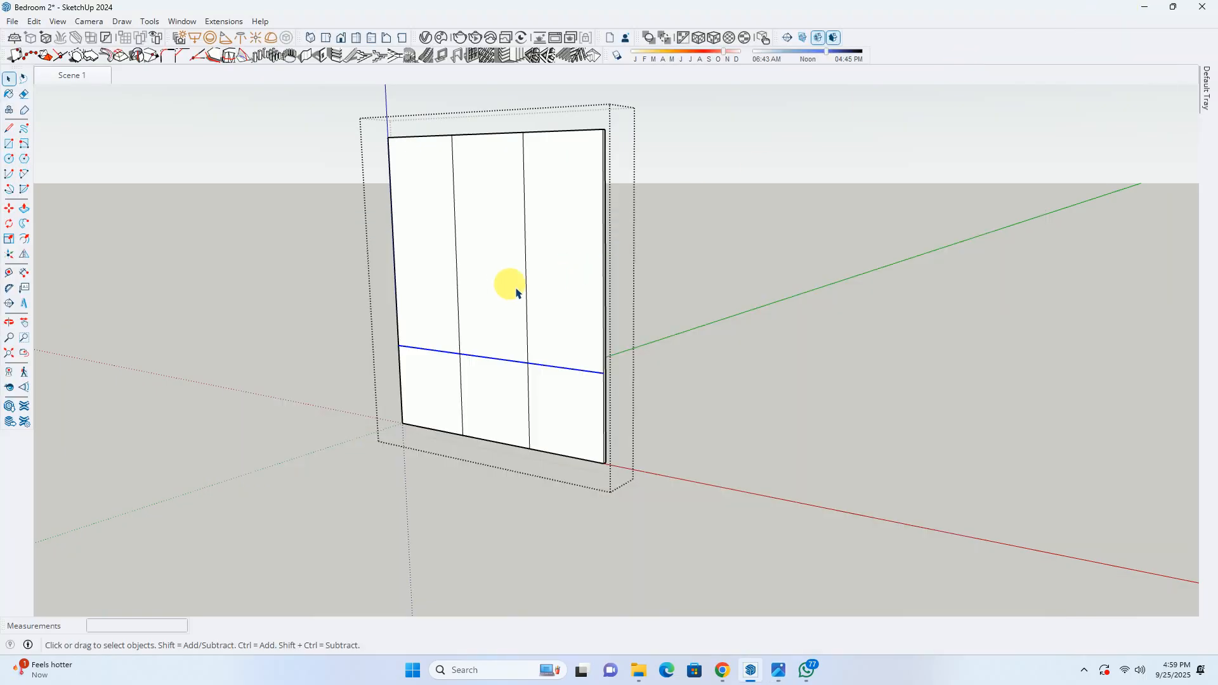
scroll(438, 340, up, 5)
key(m)
scroll(469, 377, up, 3)
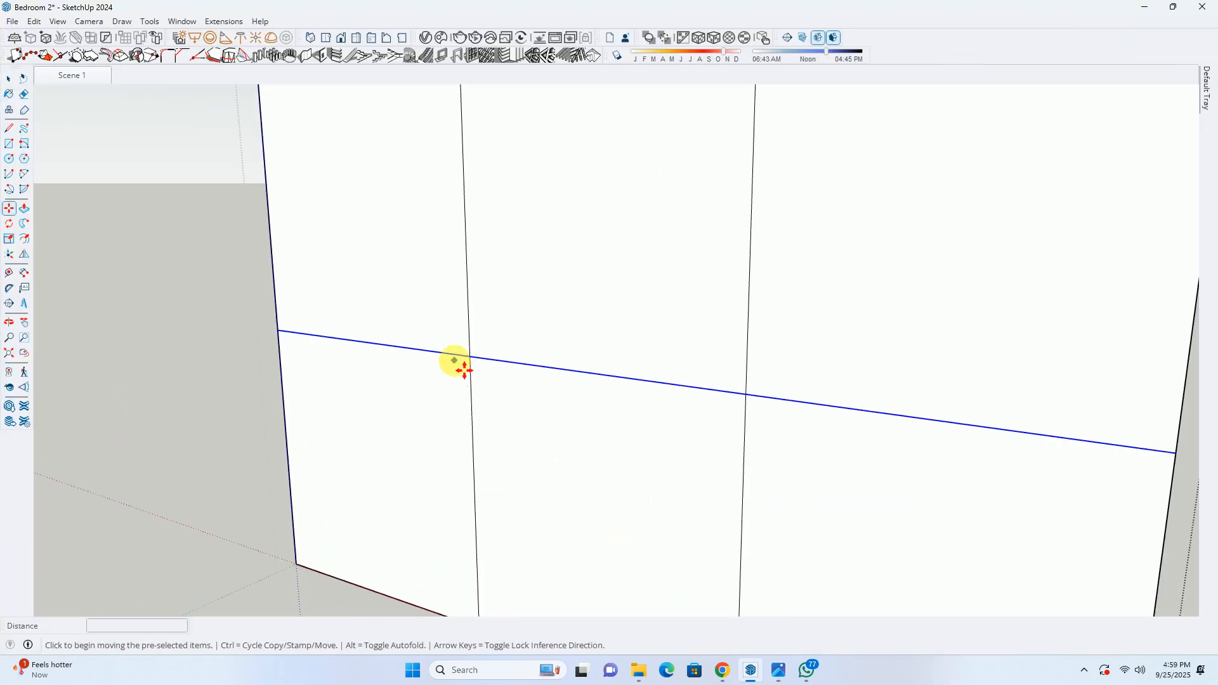
click(460, 363)
key(ctrl)
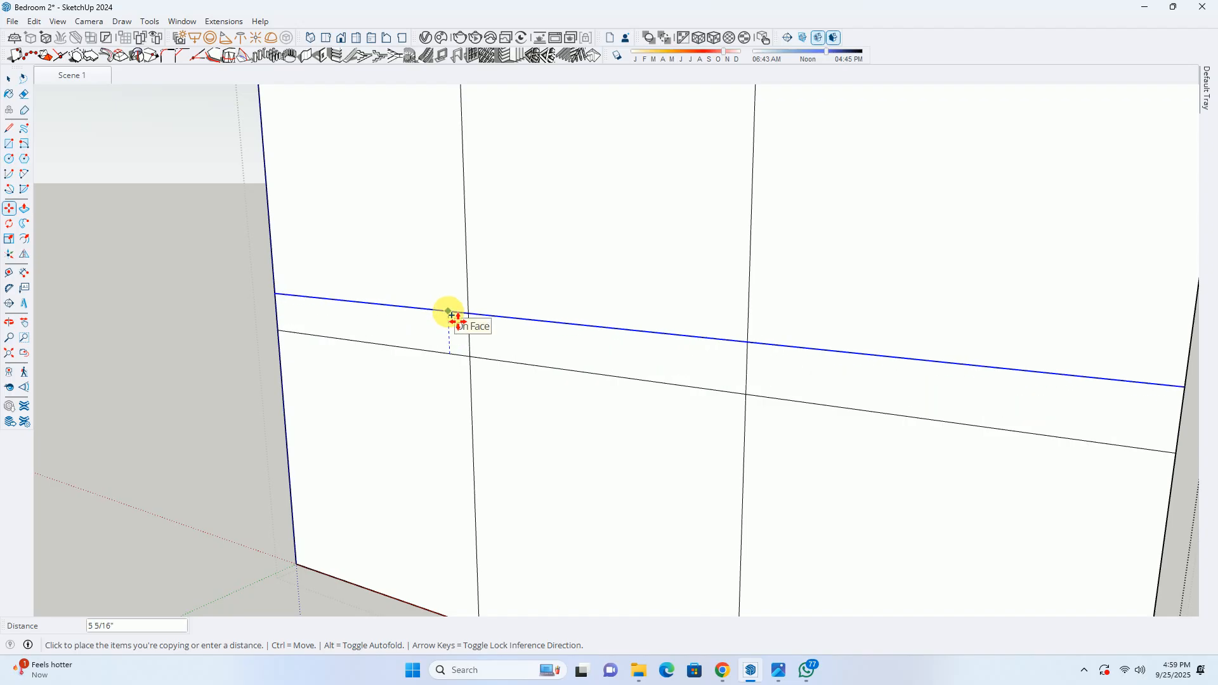
scroll(448, 313, down, 4)
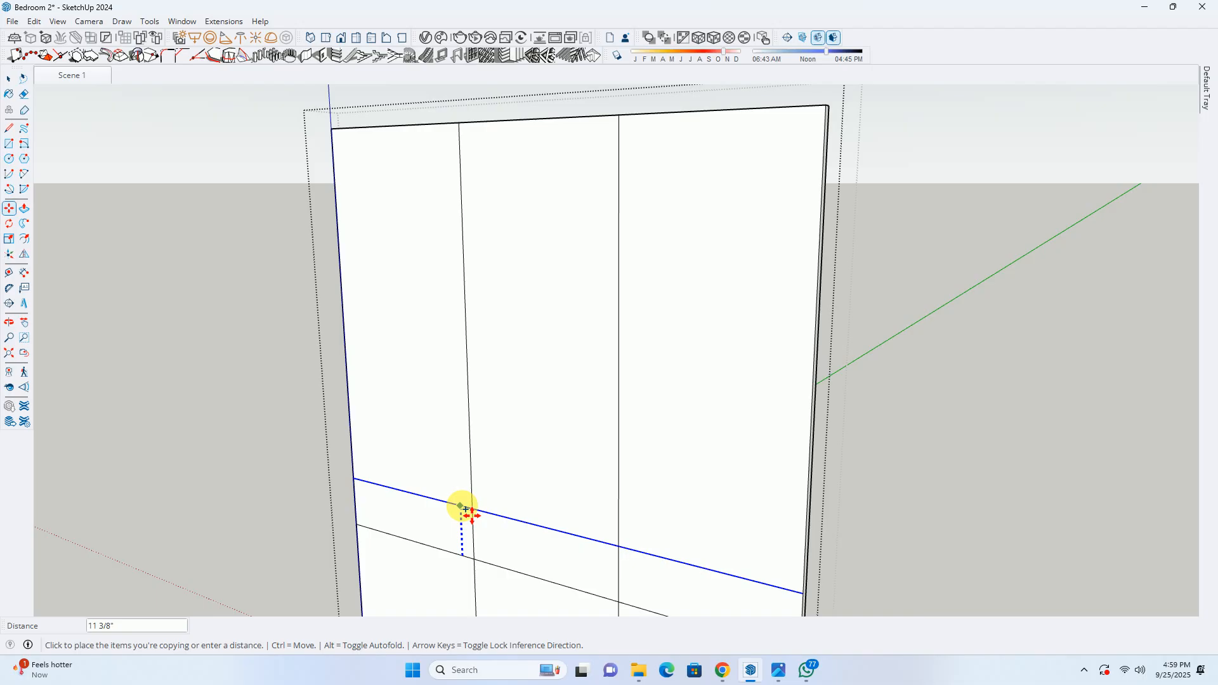
key(Escape)
Measure the wall panel's height from its top edge to its bottom edge
key(t)
click(411, 131)
scroll(411, 362, down, 1)
shift+middle_drag(411, 356, 425, 216)
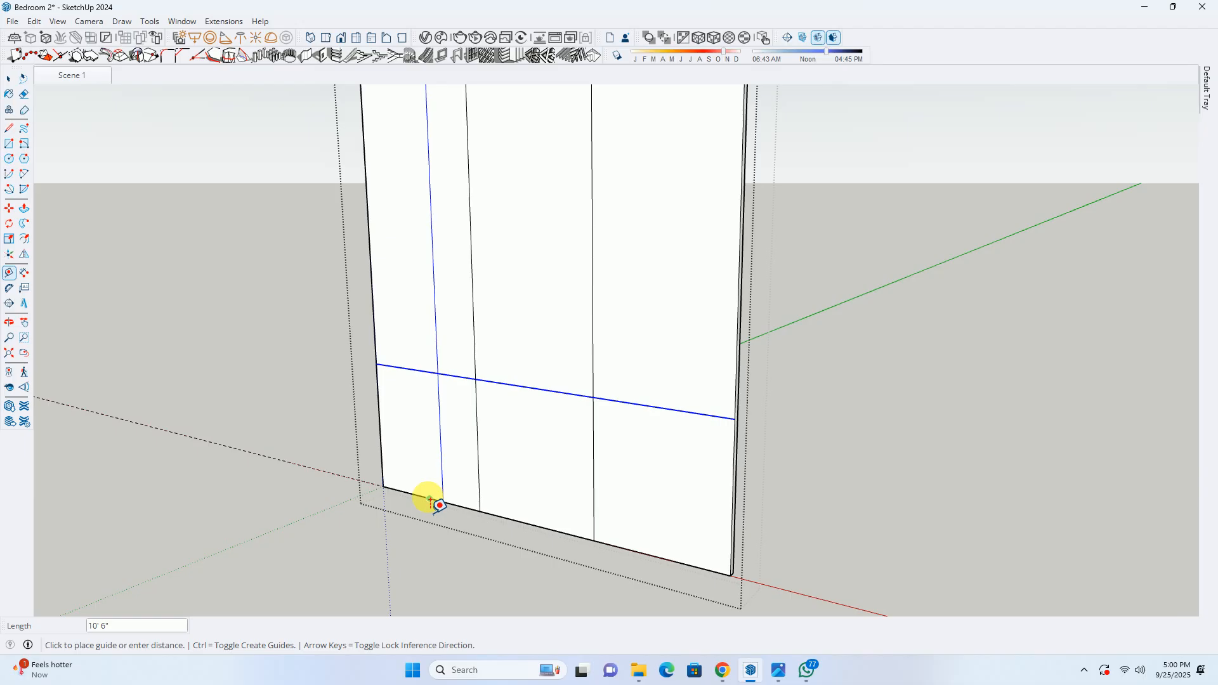
key(space)
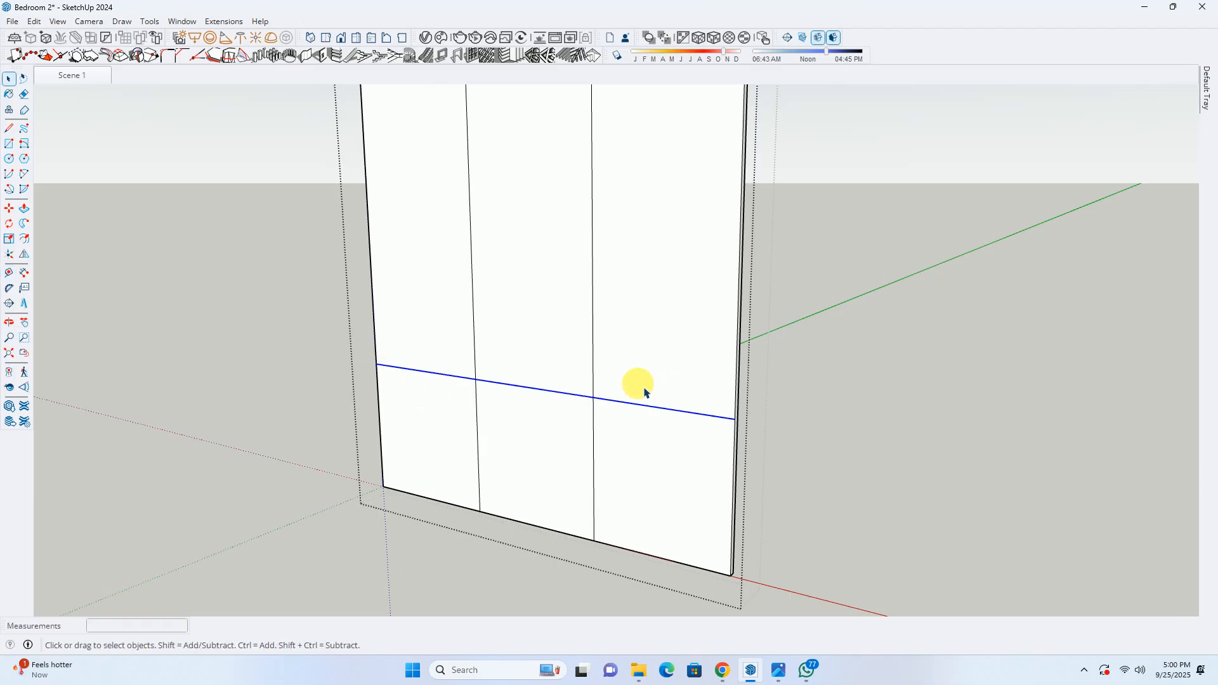
Copy the selected horizontal dividing line 10 mm upward to form a horizontal groove
key(m)
scroll(433, 372, up, 1)
key(ctrl)
click(431, 373)
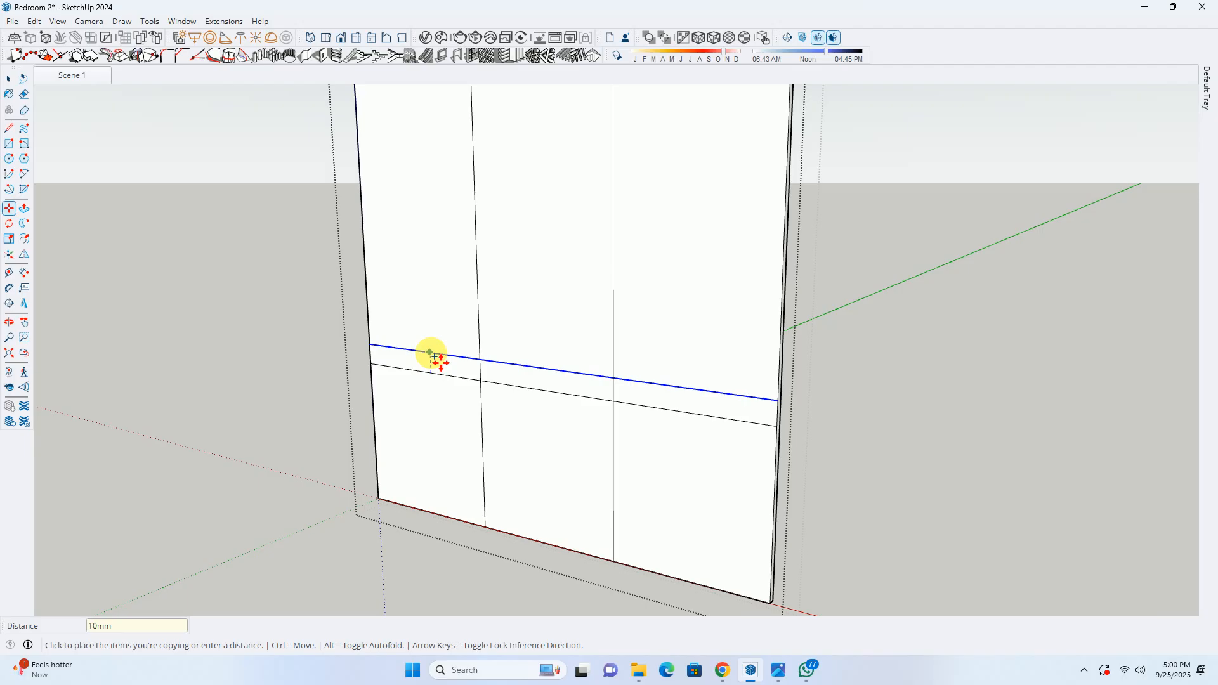
key(Return)
key(space)
Select both vertical dividing lines above and below the horizontal groove and copy them 5 mm to the left
scroll(476, 359, up, 3)
click(471, 359)
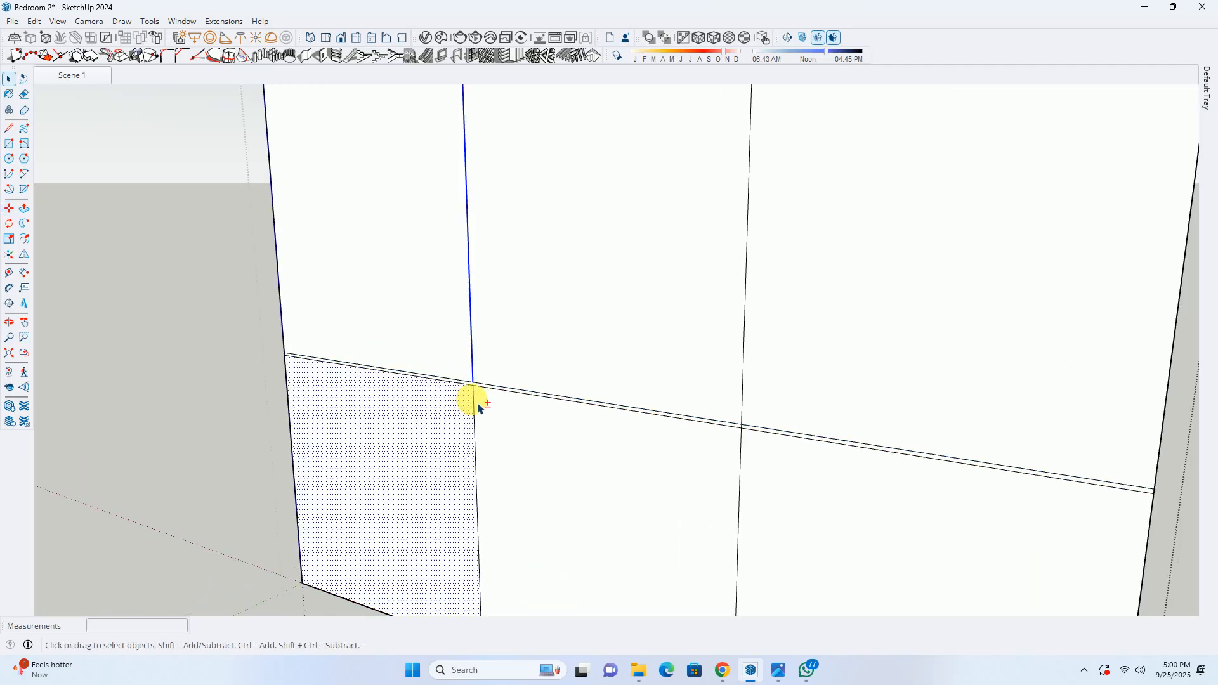
scroll(474, 409, up, 3)
click(476, 408)
shift+click(474, 361)
scroll(681, 437, down, 2)
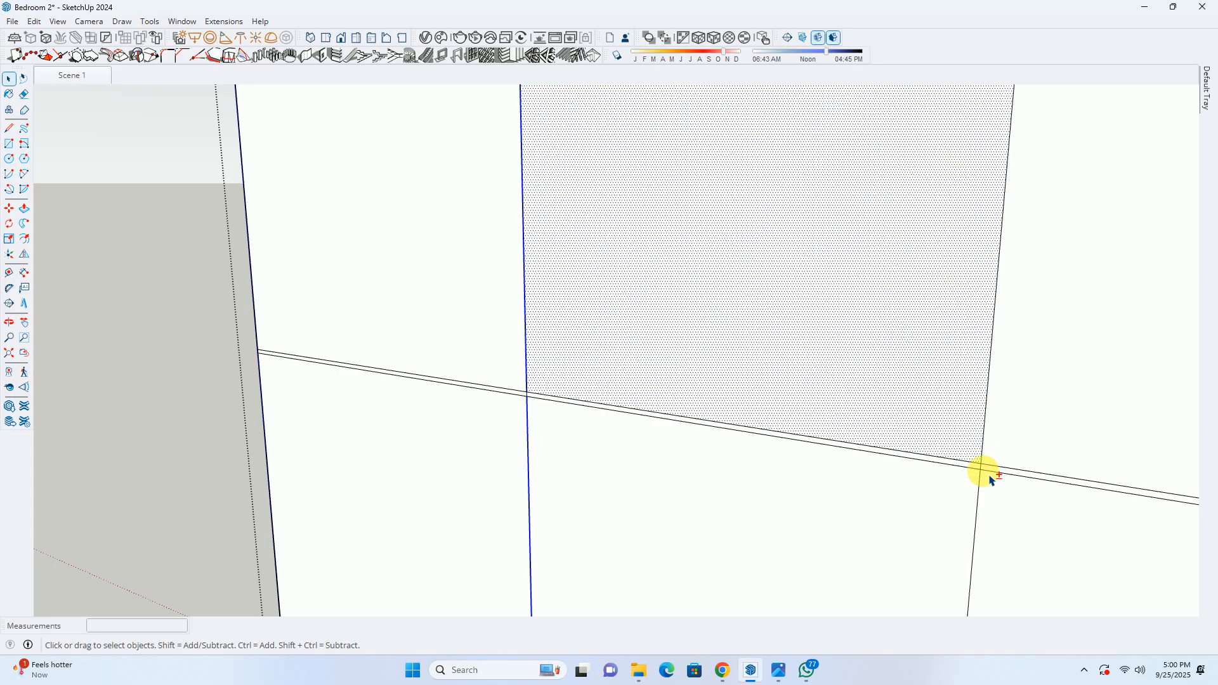
shift+click(987, 444)
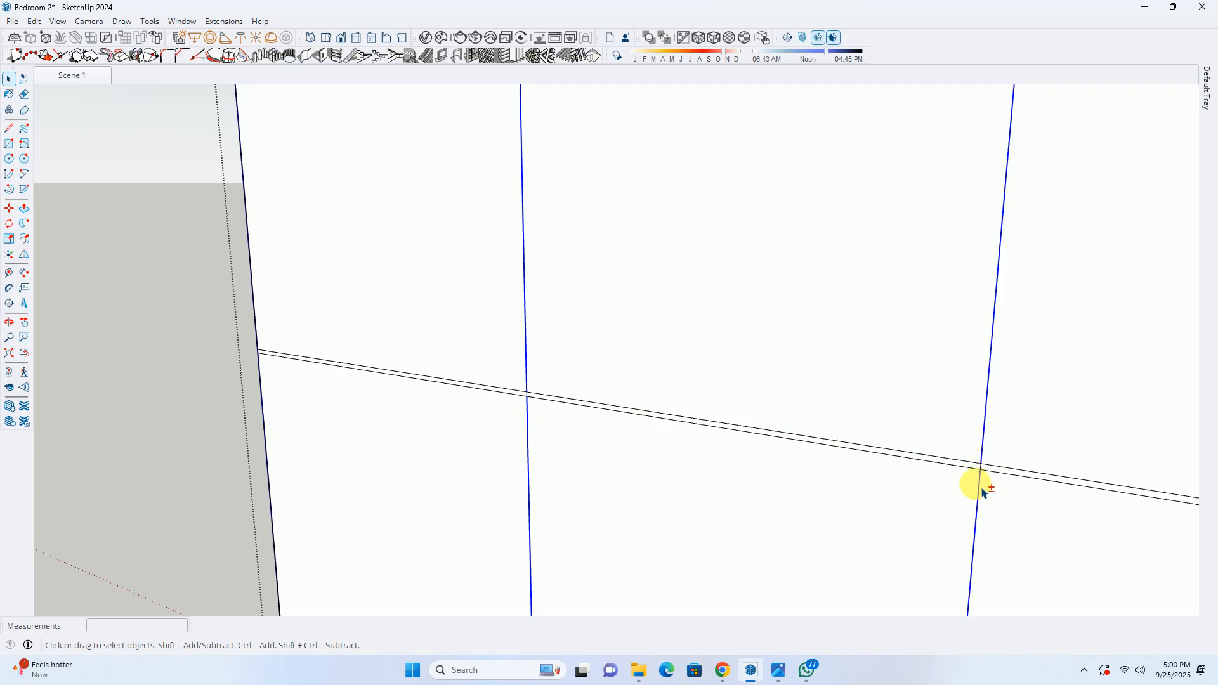
scroll(985, 444, up, 1)
key(m)
click(991, 415)
key(ctrl)
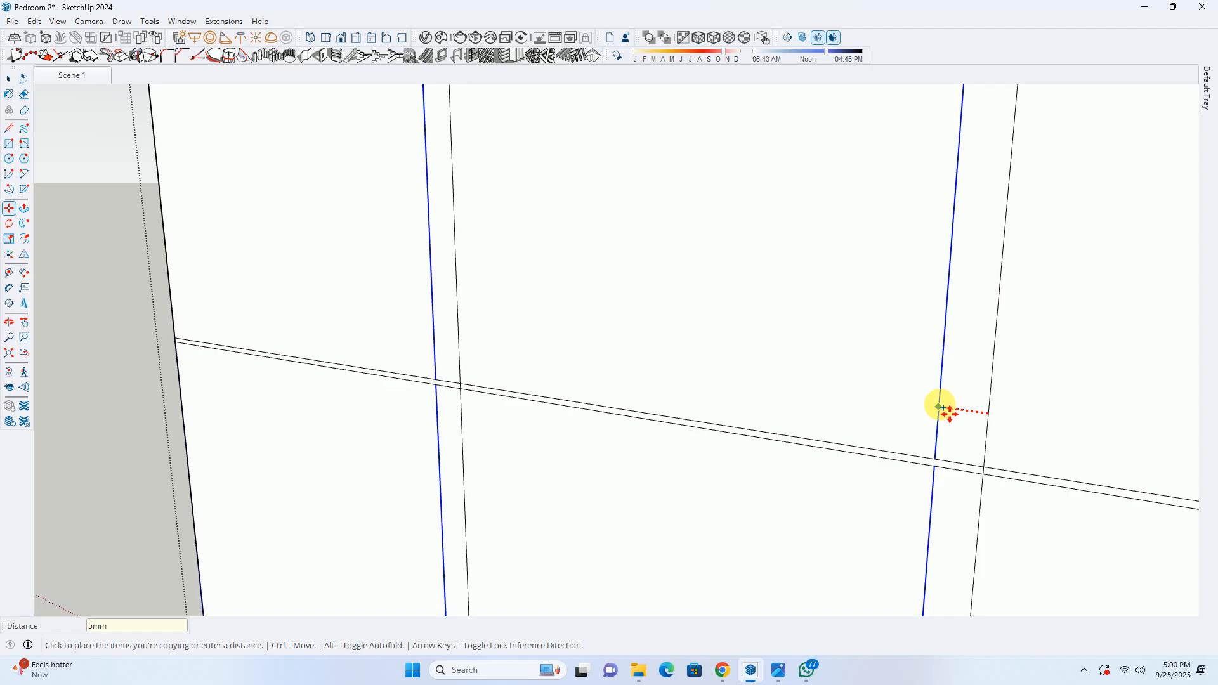
key(Return)
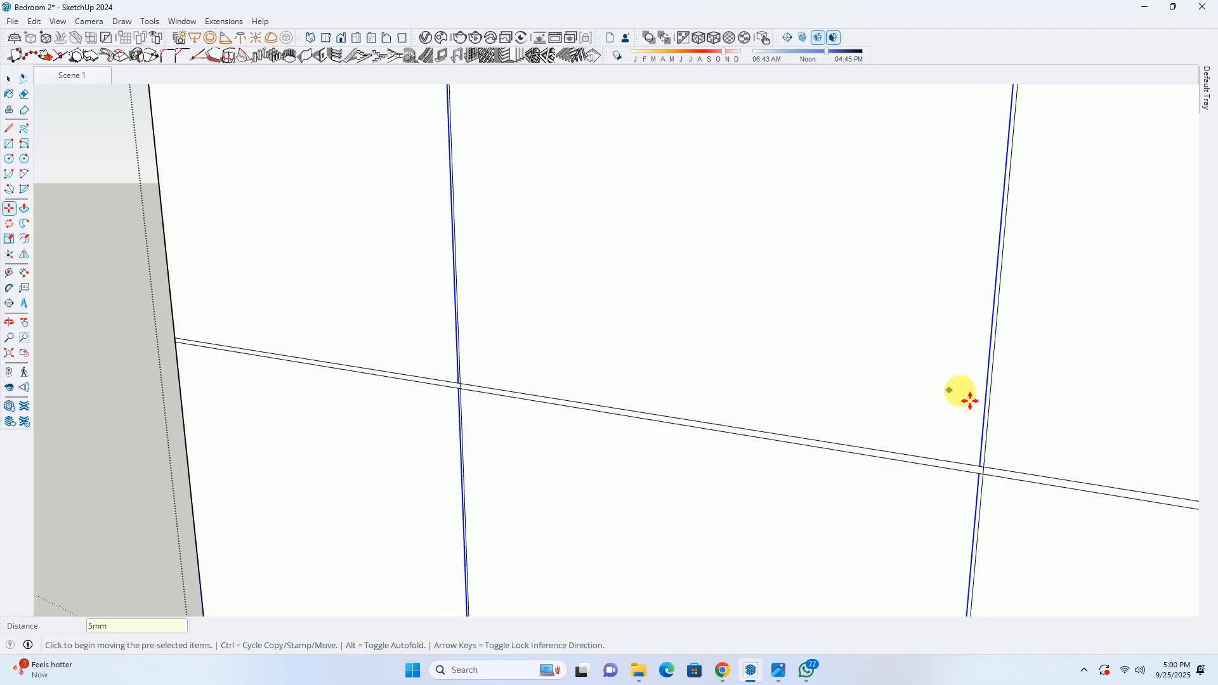
Select the original vertical dividing lines again and copy them slightly to the right to form the other side of each groove
scroll(1002, 409, up, 1)
key(space)
click(987, 413)
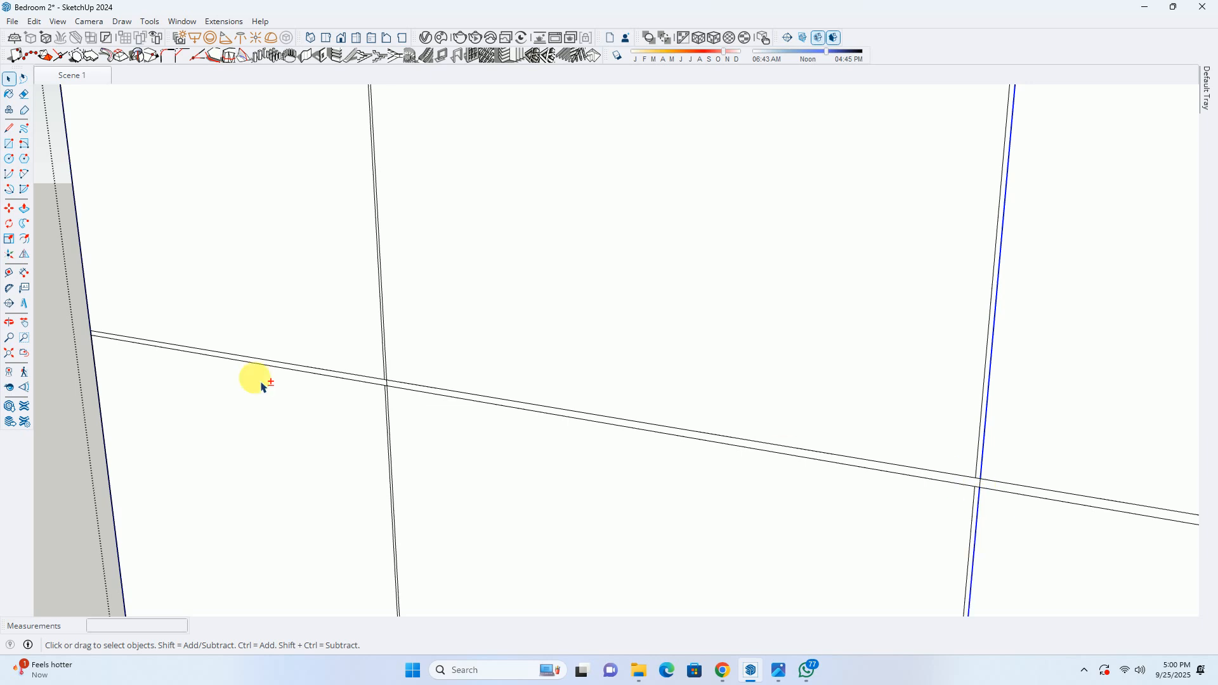
scroll(400, 389, up, 3)
shift+click(377, 422)
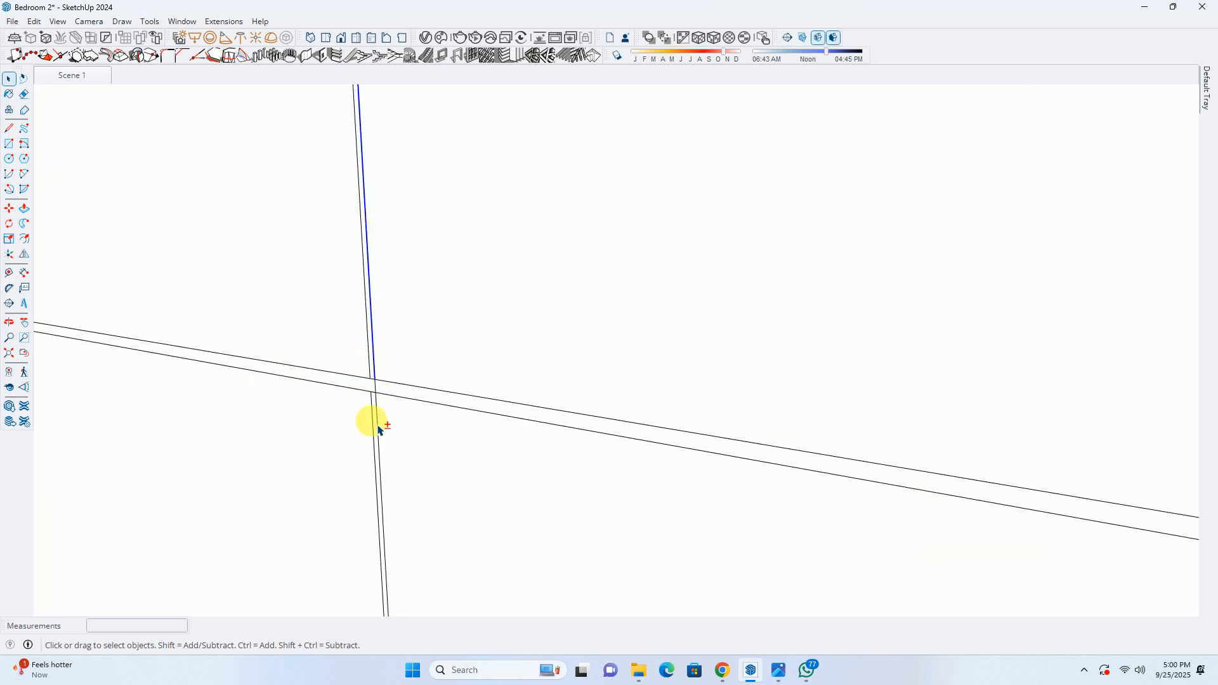
key(m)
click(378, 384)
key(ctrl)
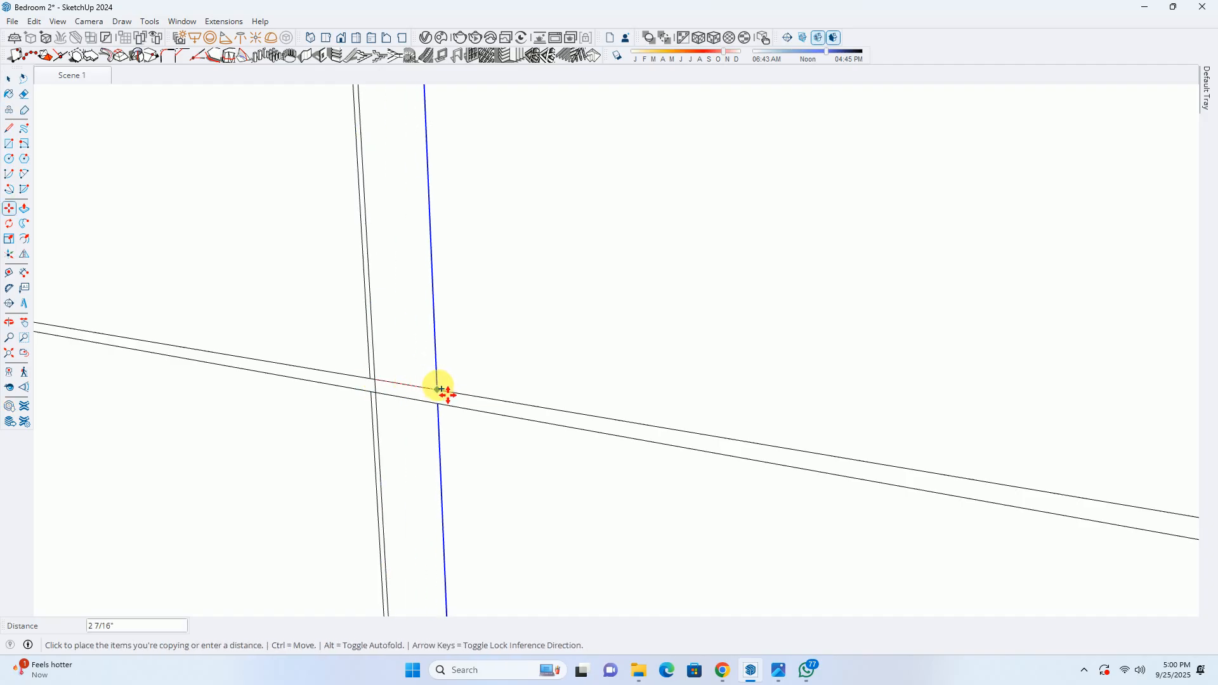
text(1mm)
key(Return)
Erase the original centre line and the short crossing segments at the left vertical groove's intersection with the horizontal groove
key(e)
scroll(393, 396, up, 2)
scroll(391, 385, up, 2)
click(383, 355)
click(390, 406)
click(393, 452)
click(393, 427)
scroll(389, 362, down, 6)
Erase the original centre line and the short crossing segments at the right vertical groove's intersection with the horizontal groove
scroll(901, 443, up, 3)
drag(908, 438, 889, 470)
click(889, 471)
click(888, 494)
click(894, 444)
scroll(883, 435, down, 3)
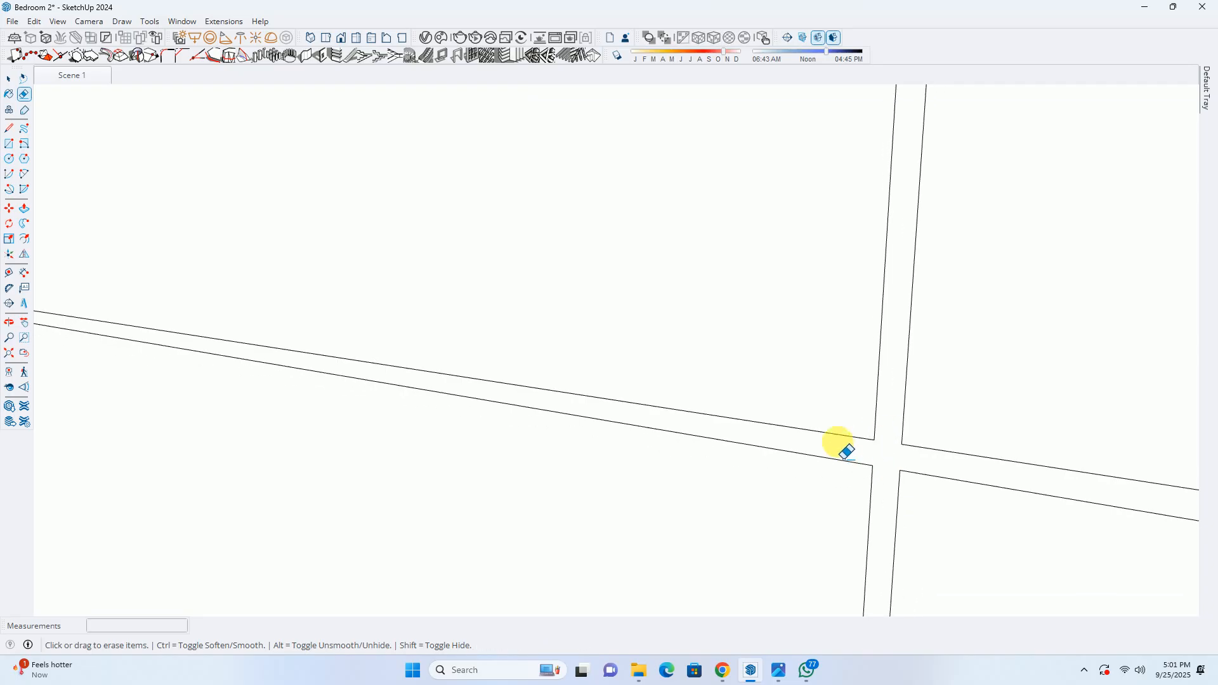
scroll(847, 452, down, 8)
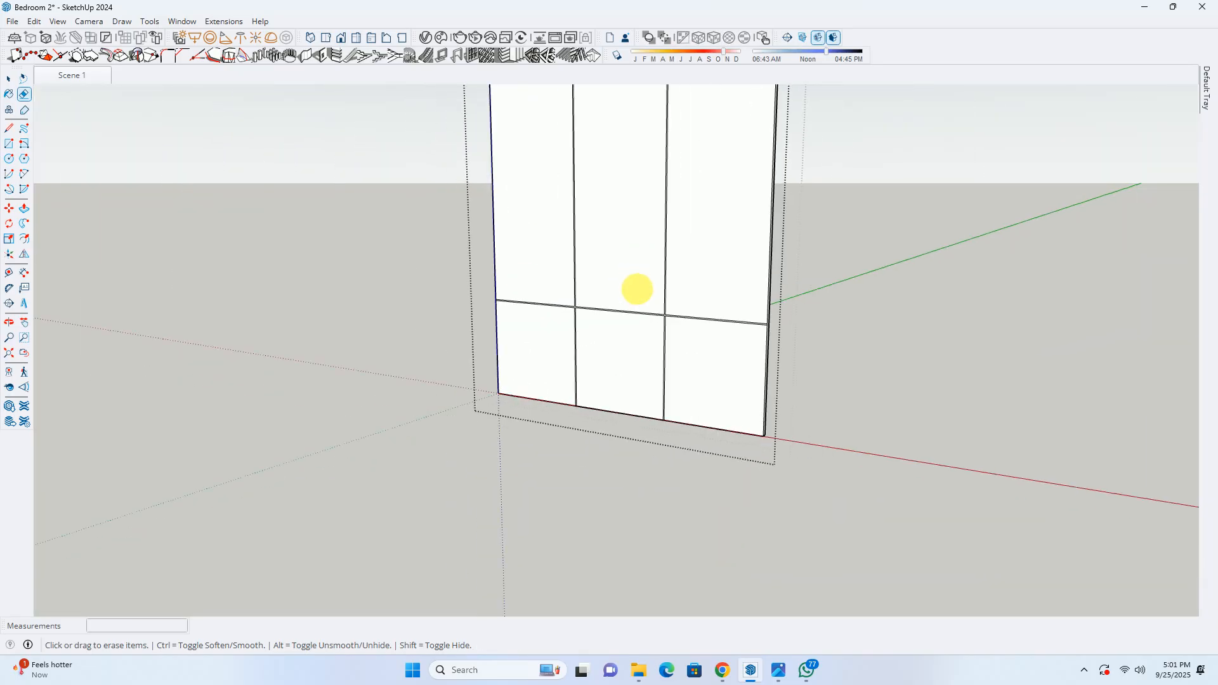
scroll(637, 289, down, 3)
Following the reference image, select all four edges of the right vertical groove and copy them 8 inches to the left
click(779, 670)
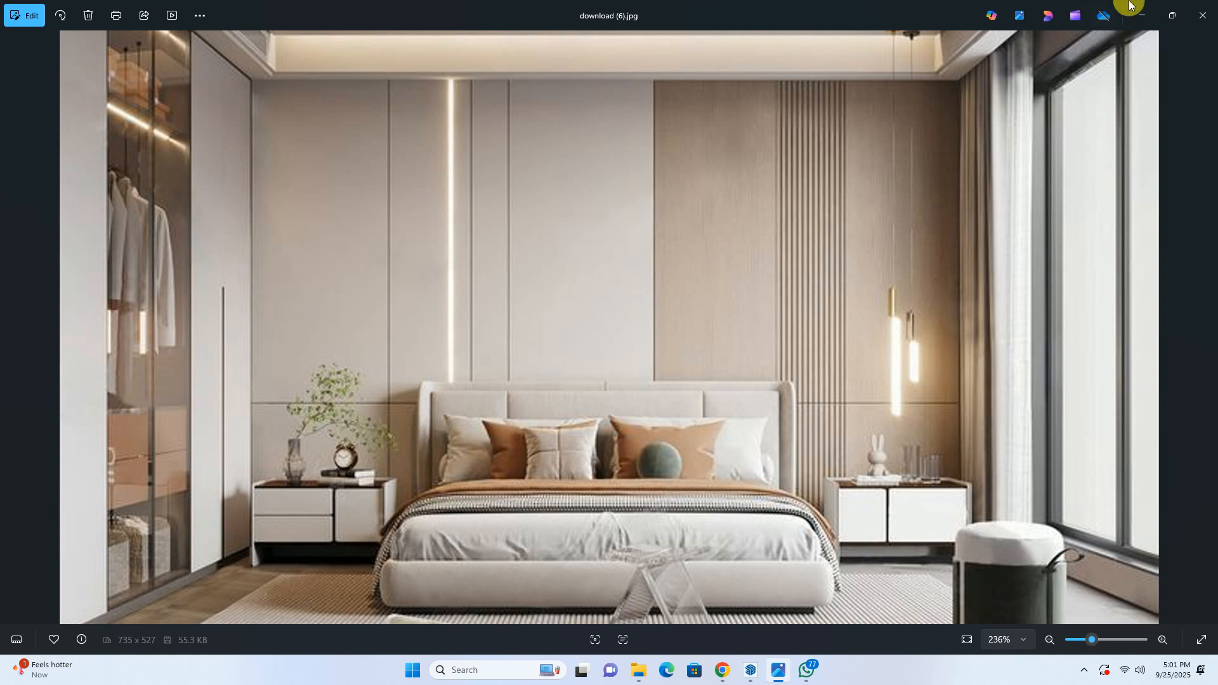
click(1142, 15)
scroll(634, 279, up, 5)
scroll(688, 454, up, 1)
shift+middle_drag(684, 454, 644, 269)
scroll(642, 318, up, 6)
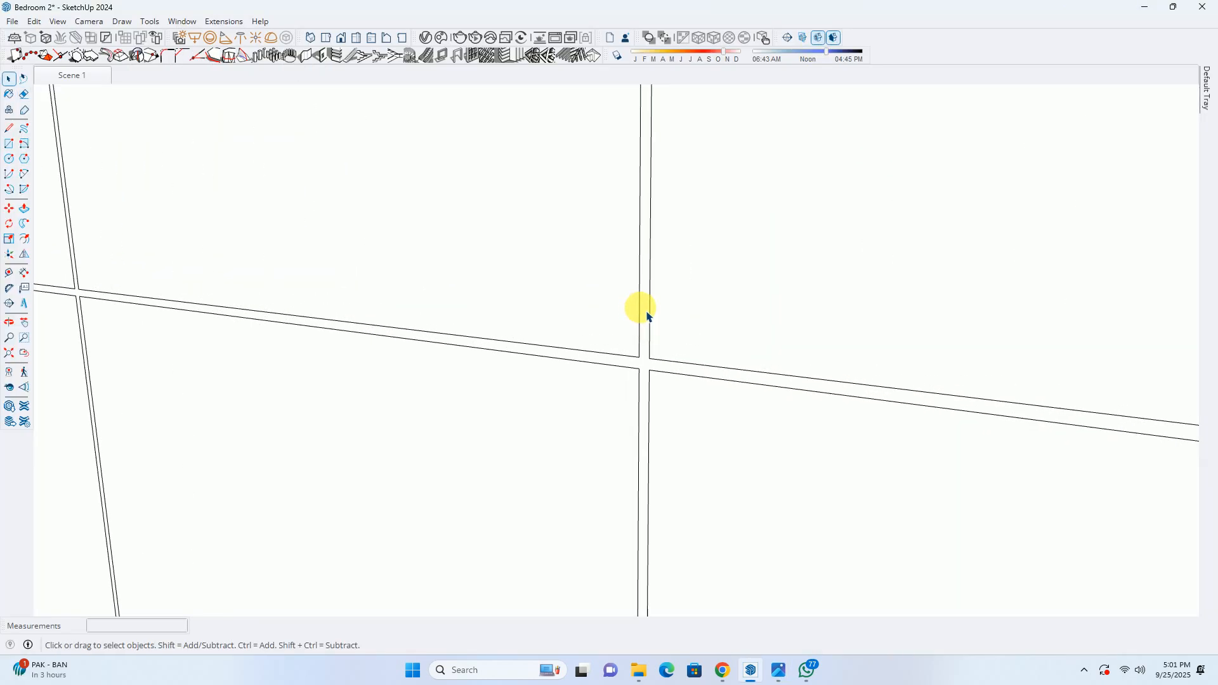
ctrl+click(644, 314)
ctrl+click(654, 322)
ctrl+click(641, 399)
ctrl+click(652, 396)
scroll(656, 352, down, 2)
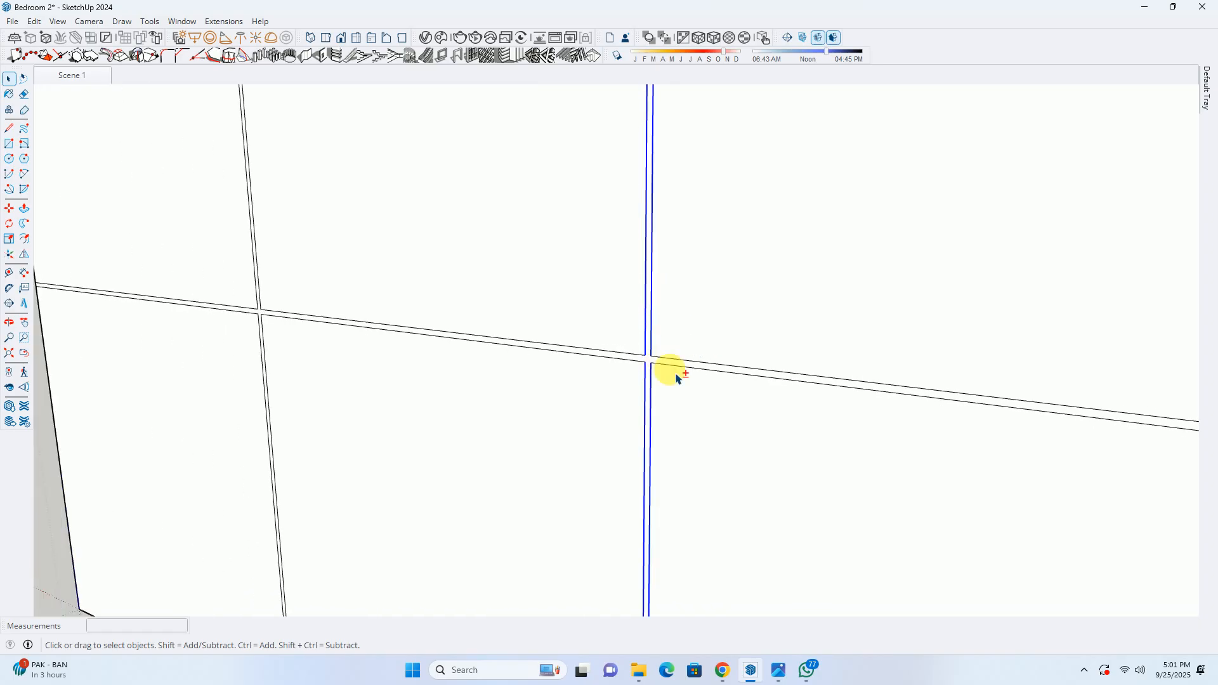
scroll(686, 339, down, 1)
shift+middle_drag(686, 335, 785, 382)
key(m)
scroll(761, 402, up, 2)
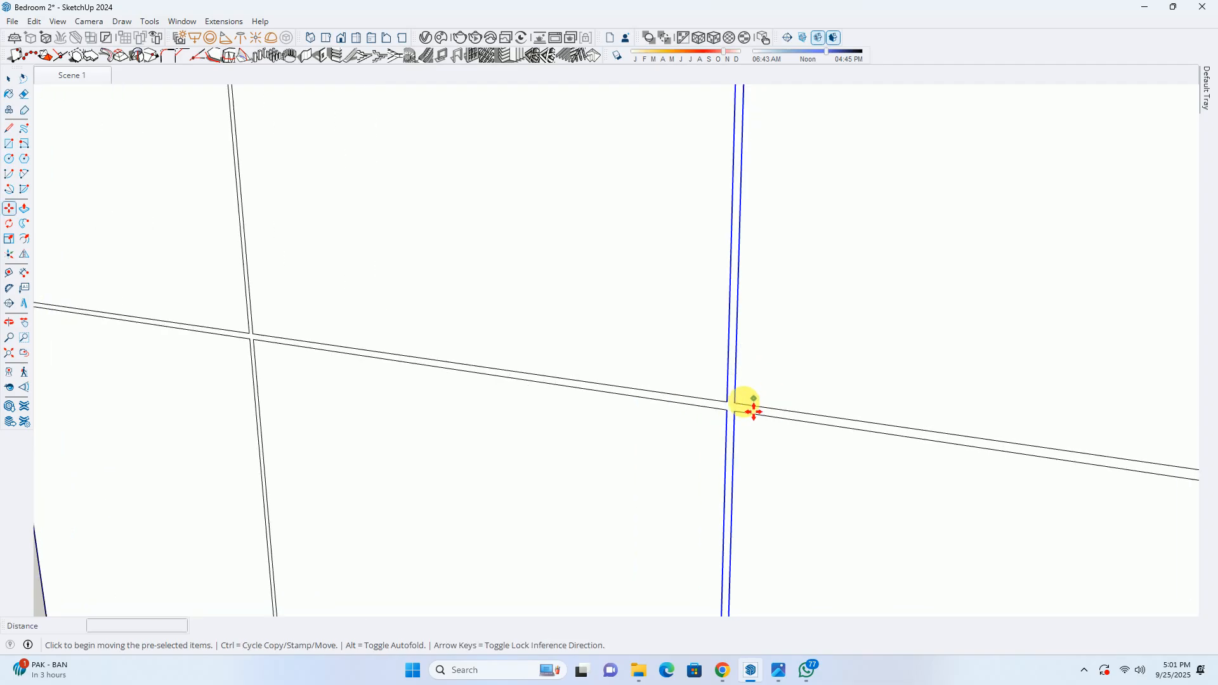
key(ctrl)
click(735, 405)
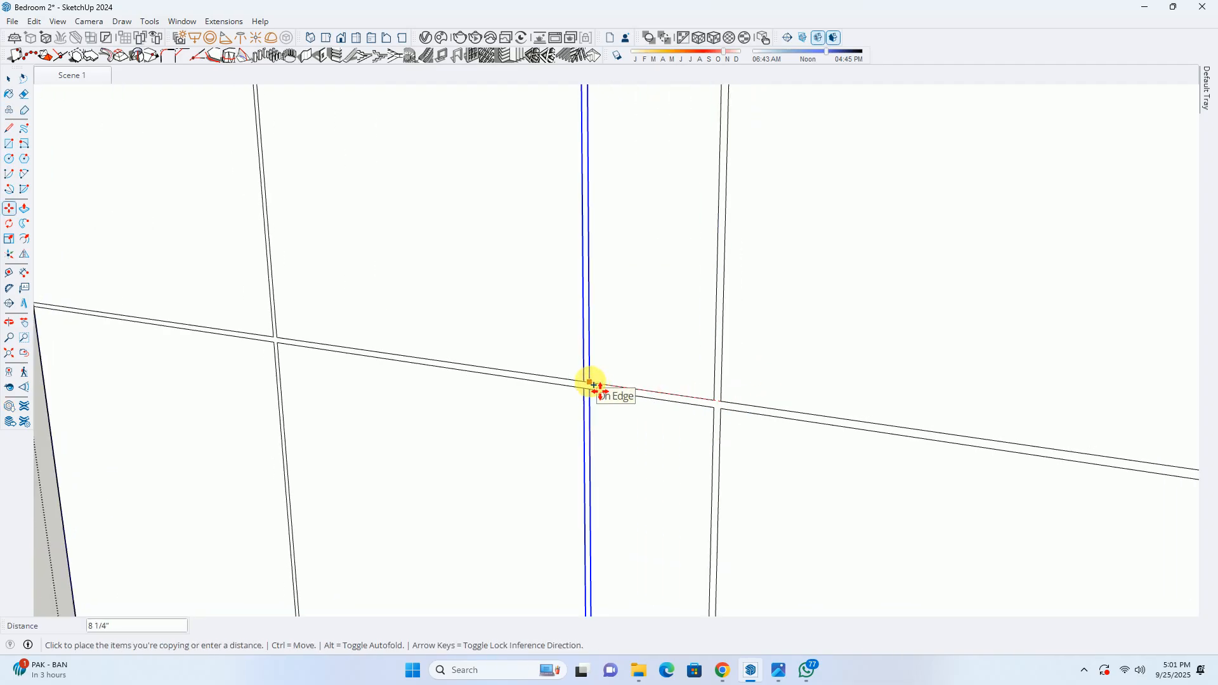
scroll(593, 385, down, 1)
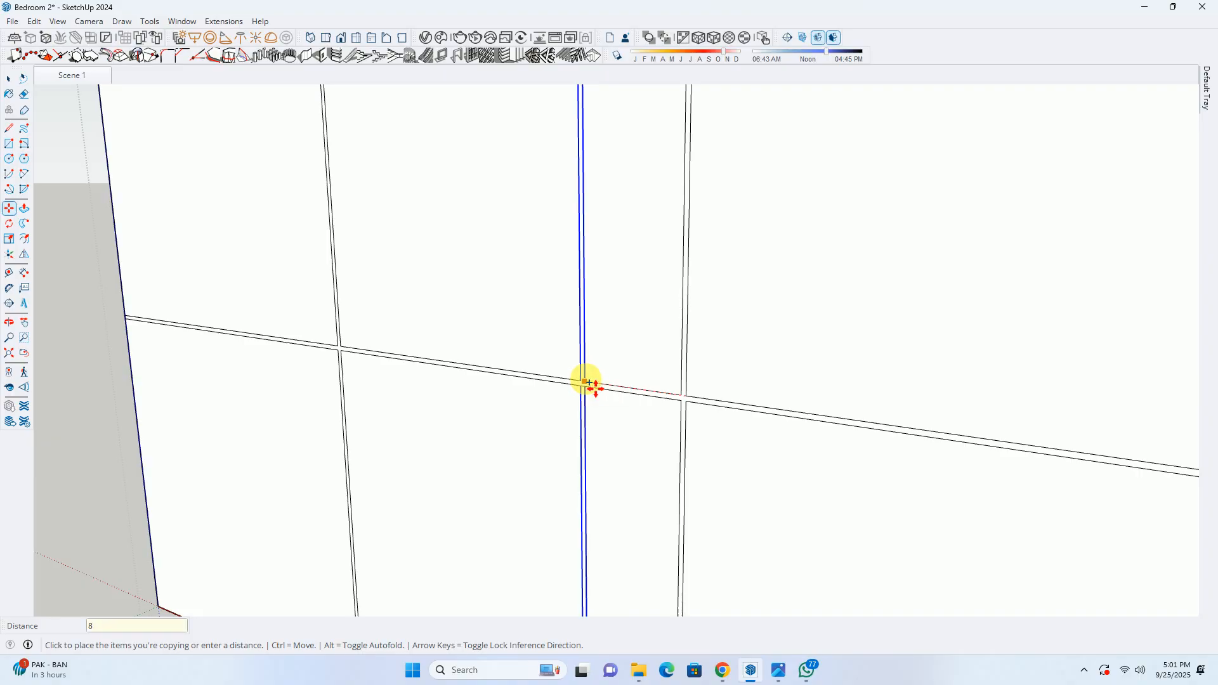
text(8)
key(Return)
Erase the short segments crossing the copied vertical groove at the horizontal groove
scroll(593, 385, up, 5)
key(e)
scroll(734, 322, down, 10)
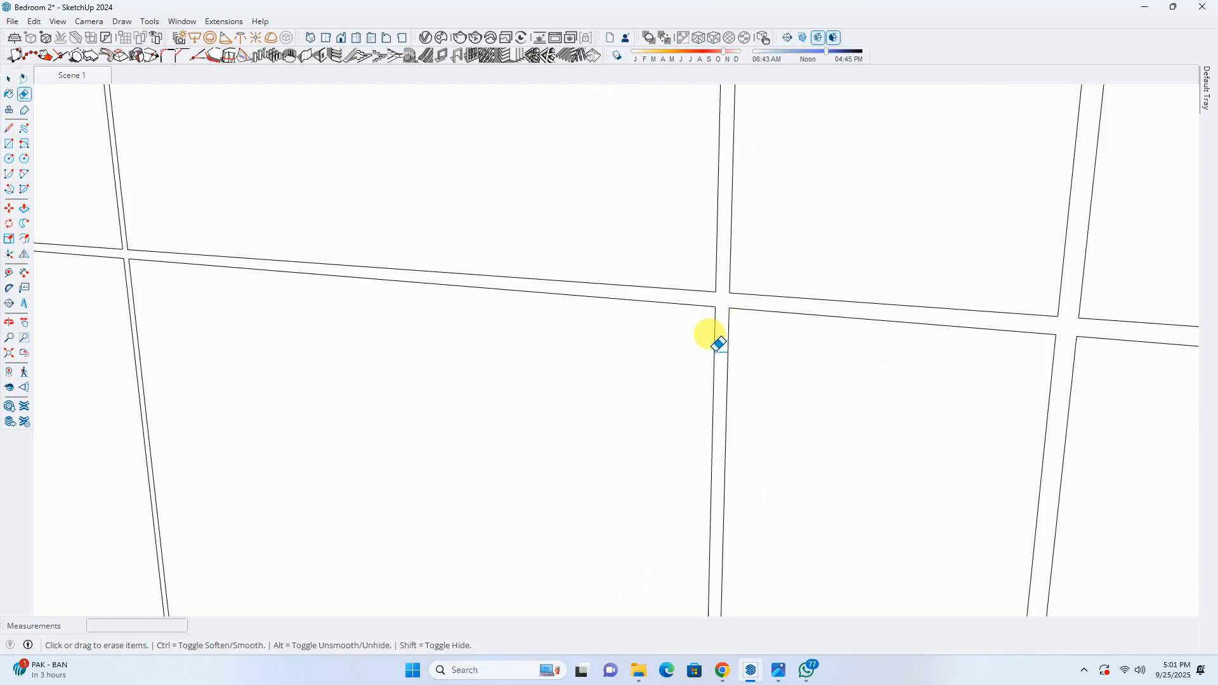
shift+middle_drag(716, 335, 713, 419)
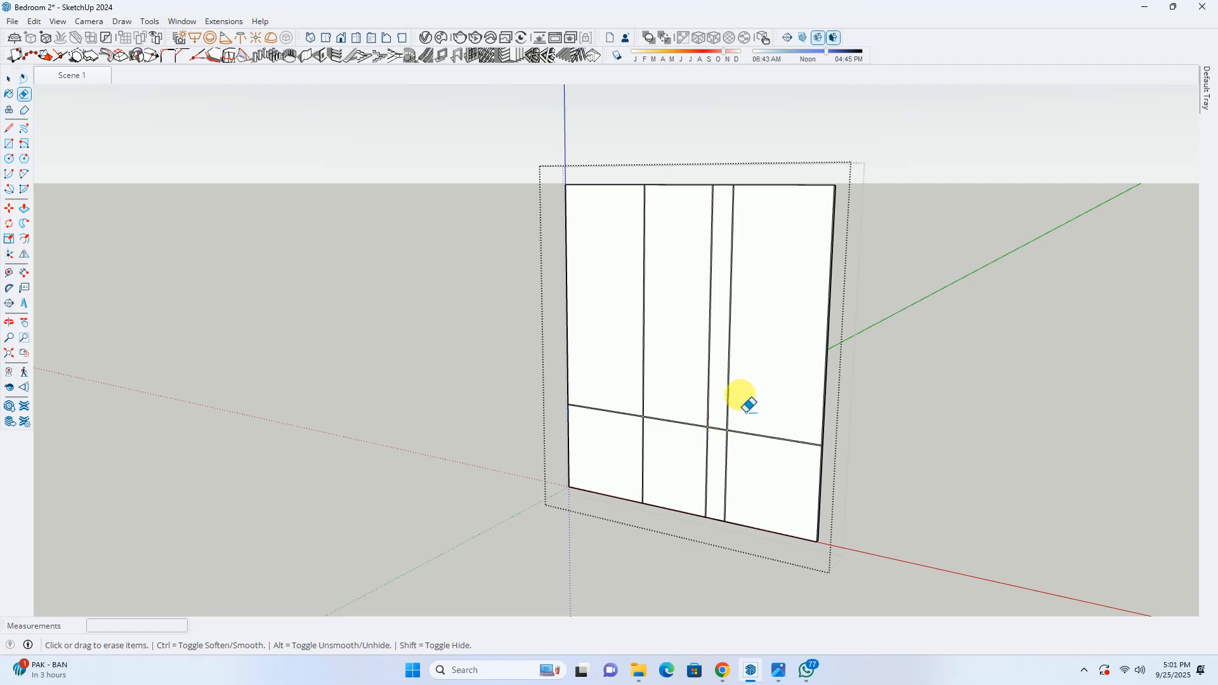
Examine the reference image for the illuminated vertical strip's position beside the wall grooves
scroll(724, 349, up, 2)
key(space)
scroll(708, 510, up, 1)
click(780, 671)
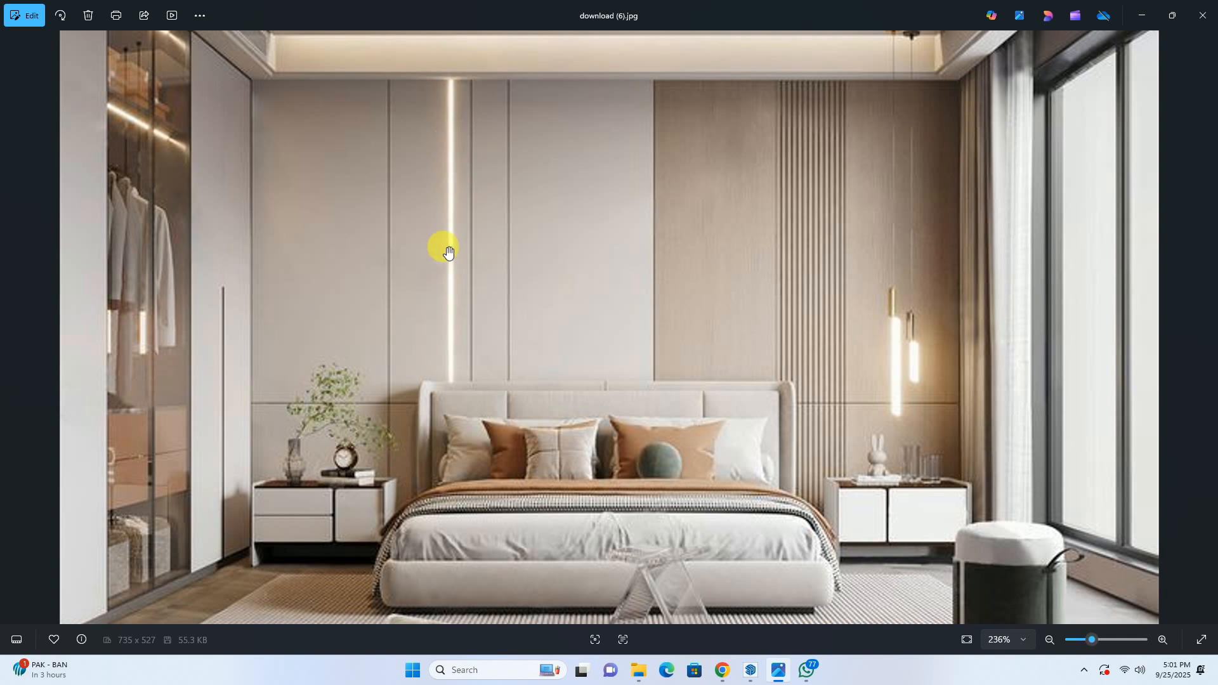
click(1136, 15)
scroll(717, 420, up, 3)
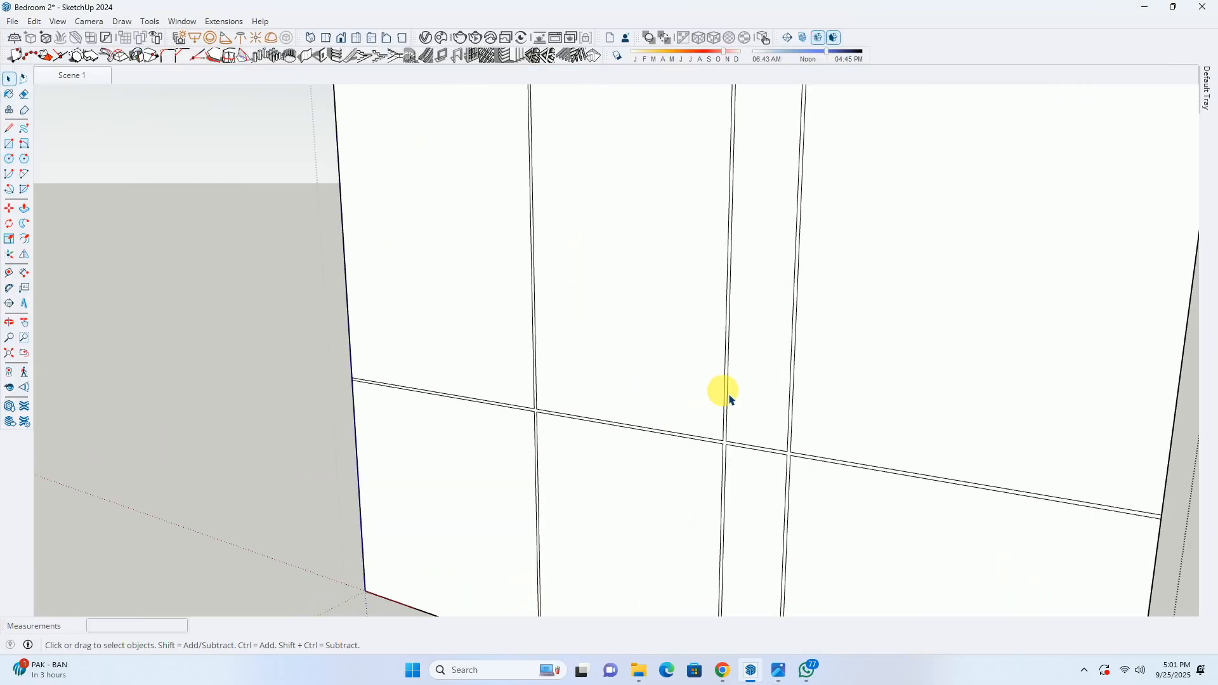
click(727, 390)
scroll(726, 444, up, 2)
shift+click(728, 453)
shift+click(708, 457)
shift+click(727, 474)
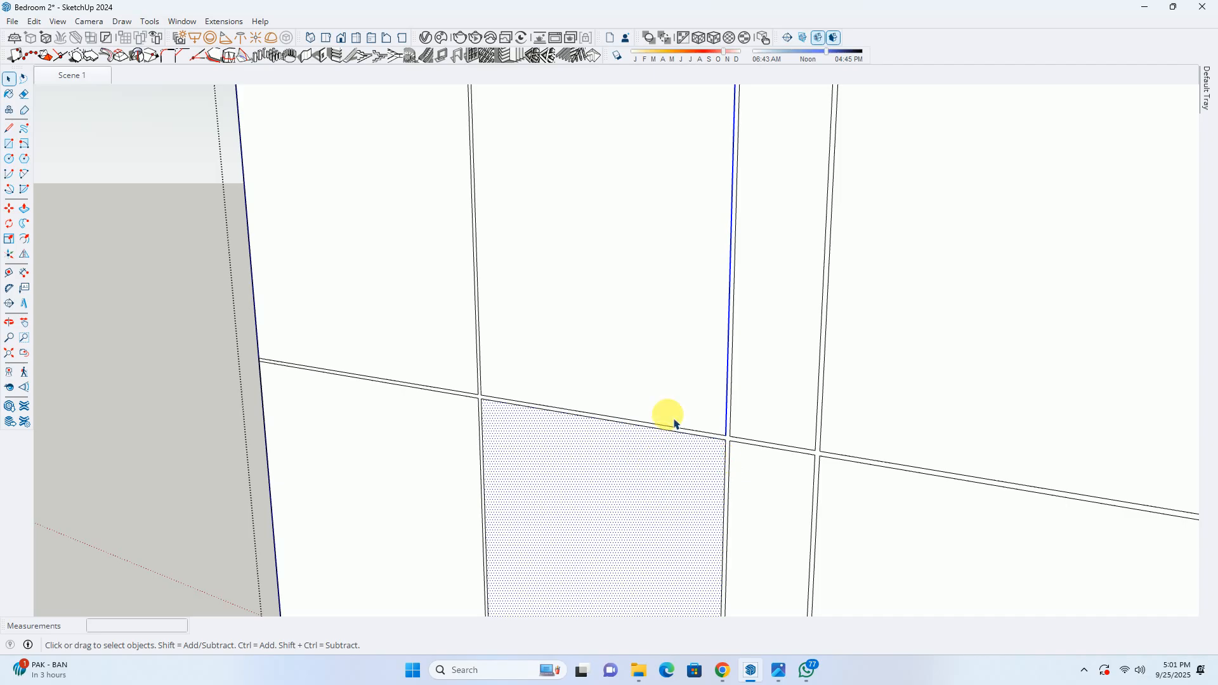
scroll(674, 419, down, 5)
Following the reference image, place a vertical guide 4 inches left of the copied groove's left edge
key(t)
scroll(774, 403, up, 3)
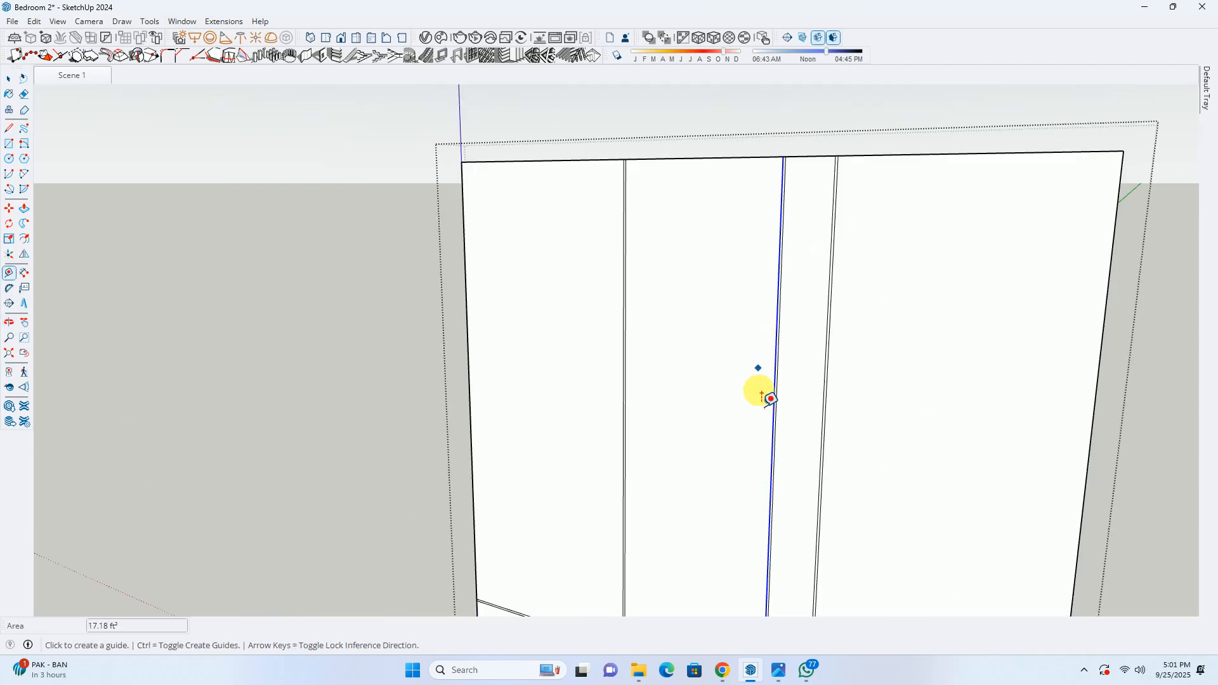
click(787, 669)
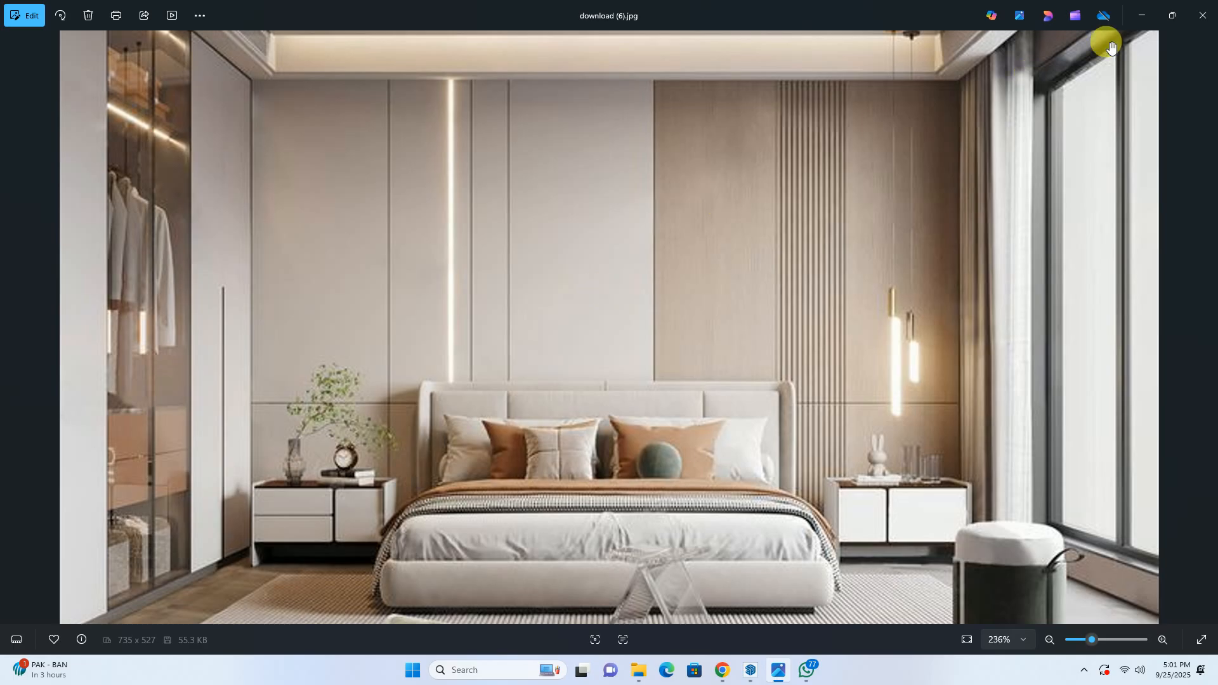
click(1136, 14)
scroll(762, 209, up, 2)
click(887, 189)
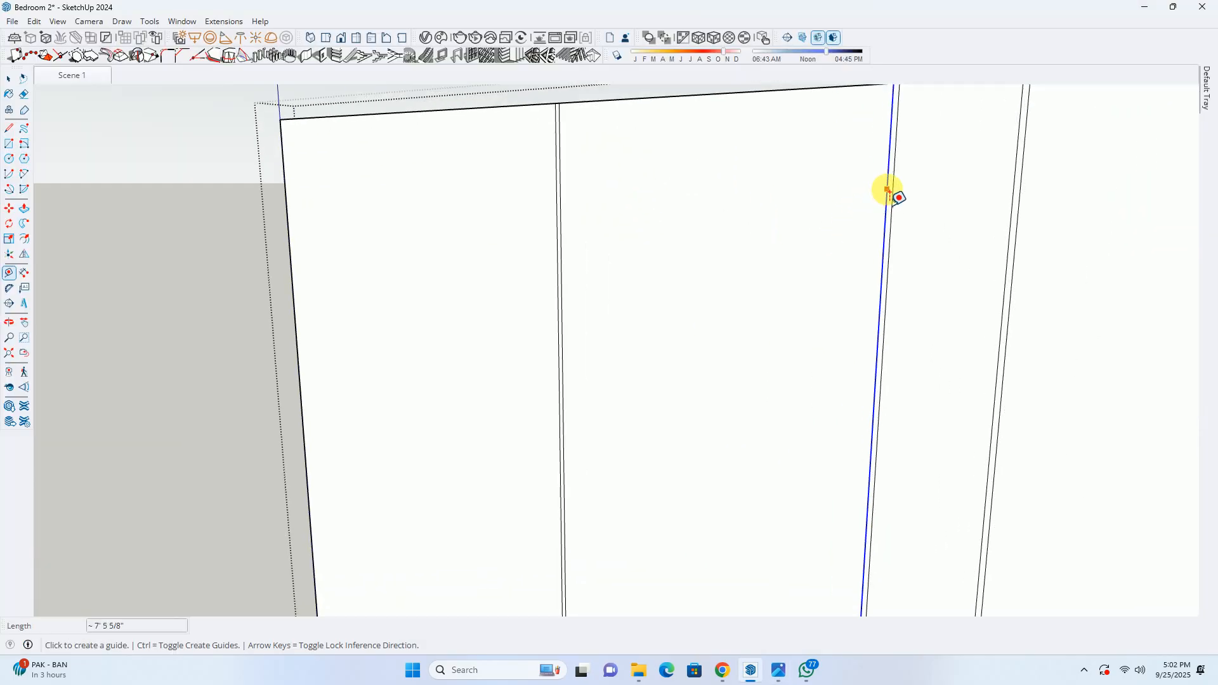
text(4)
key(Return)
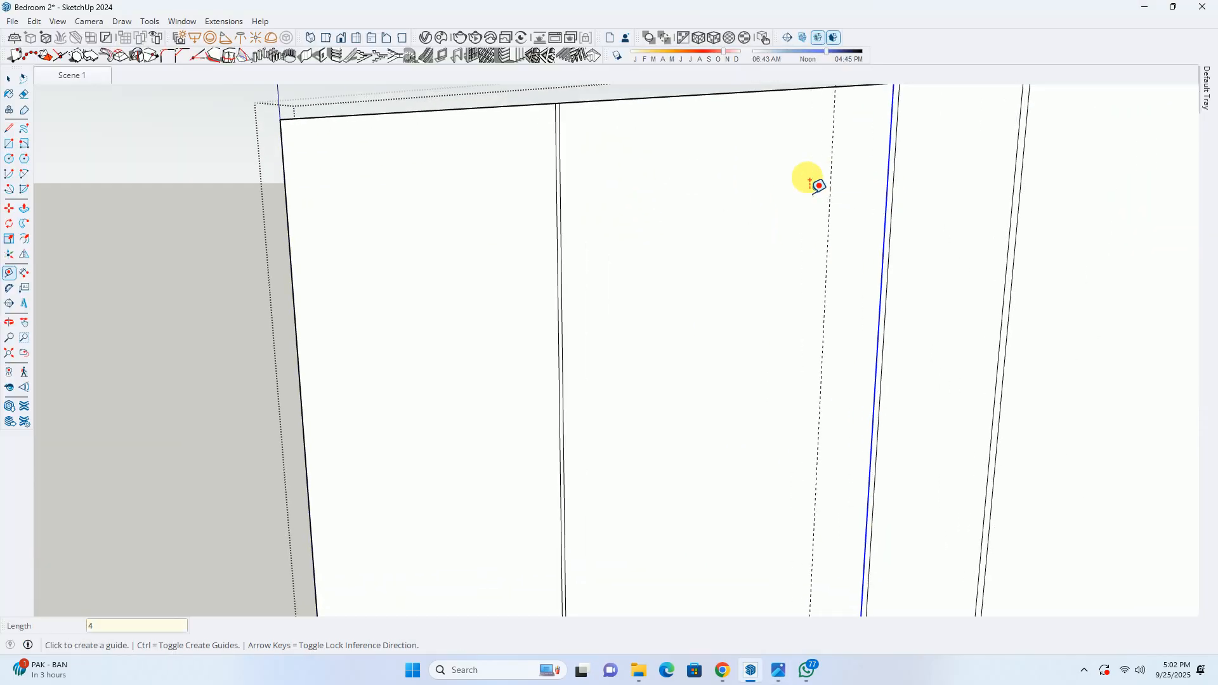
Draw a vertical line along the guide from the wall's top edge to its bottom edge
scroll(837, 142, down, 1)
key(l)
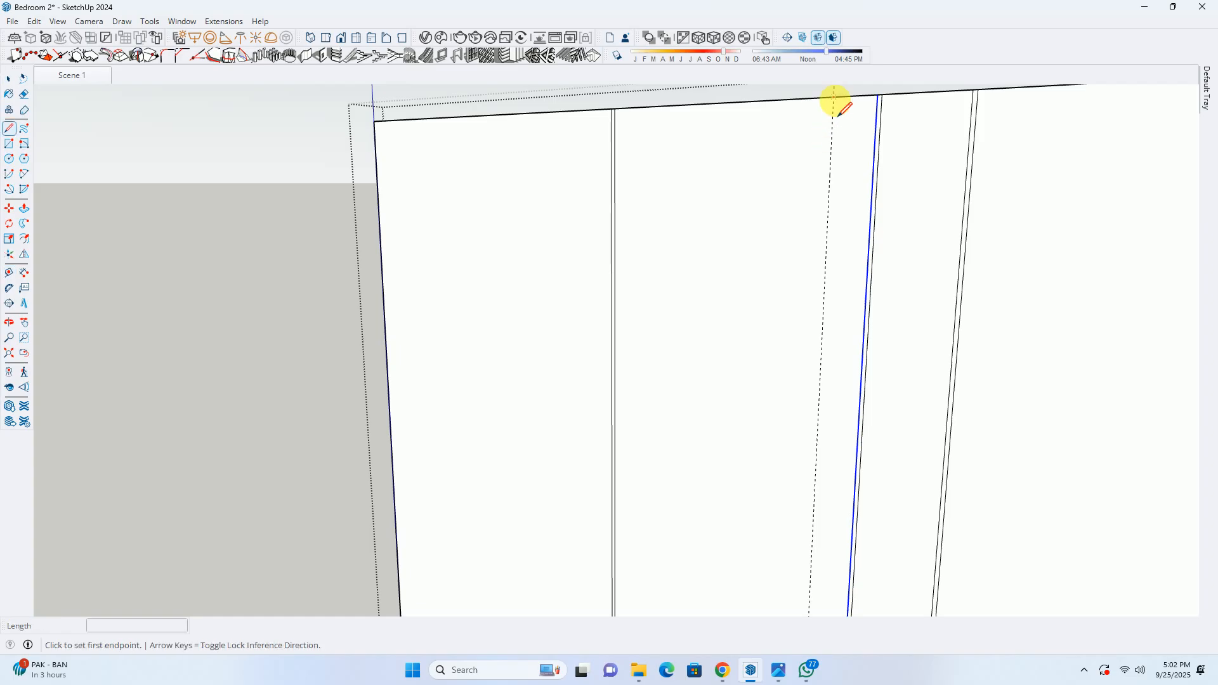
click(834, 97)
scroll(814, 329, down, 3)
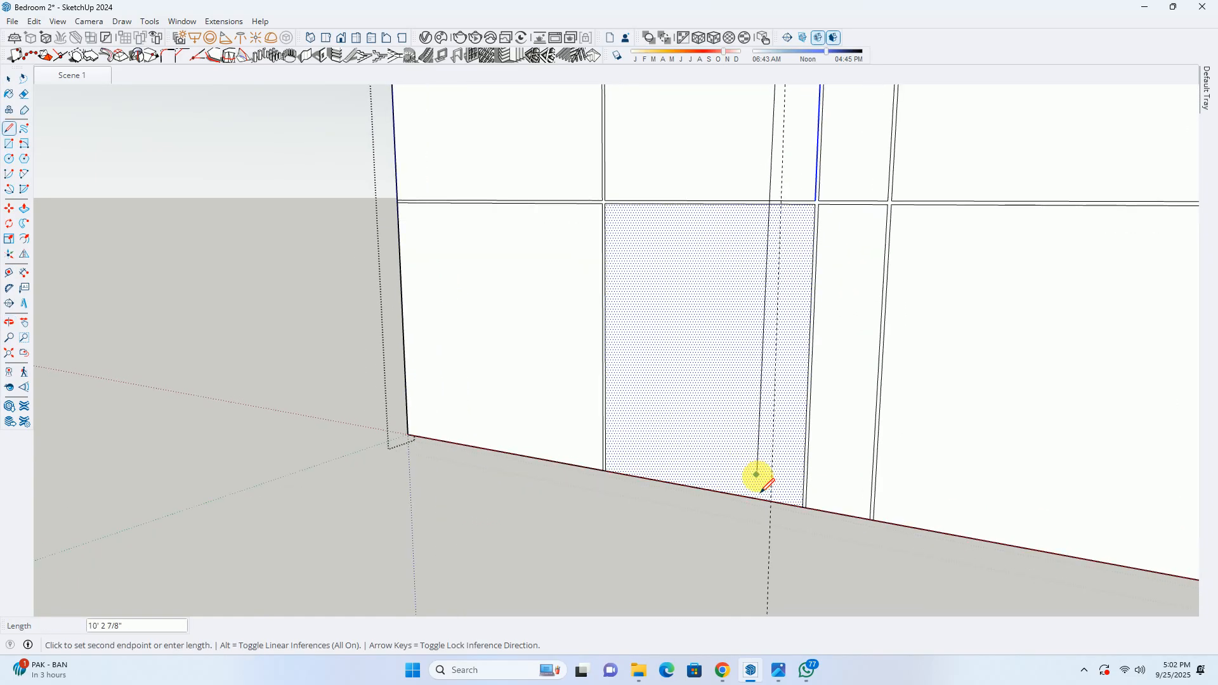
click(771, 505)
key(space)
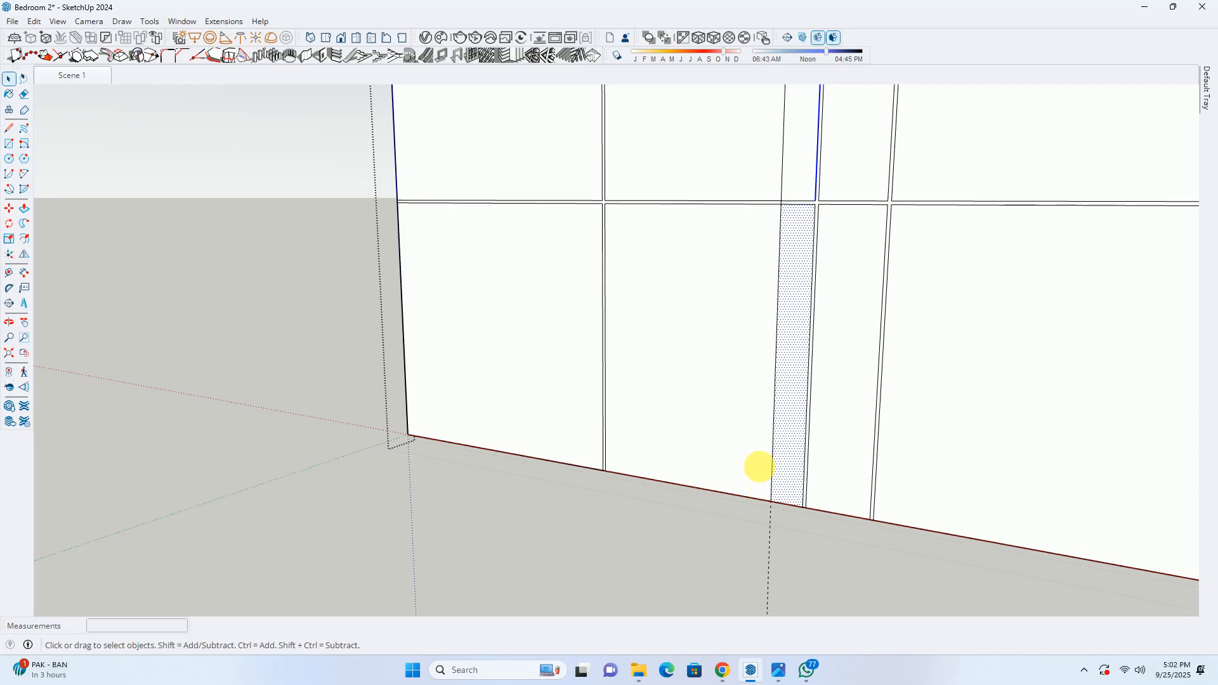
Place a second vertical guide 0.75 inches left of the newly drawn line
key(t)
scroll(772, 383, up, 1)
click(775, 375)
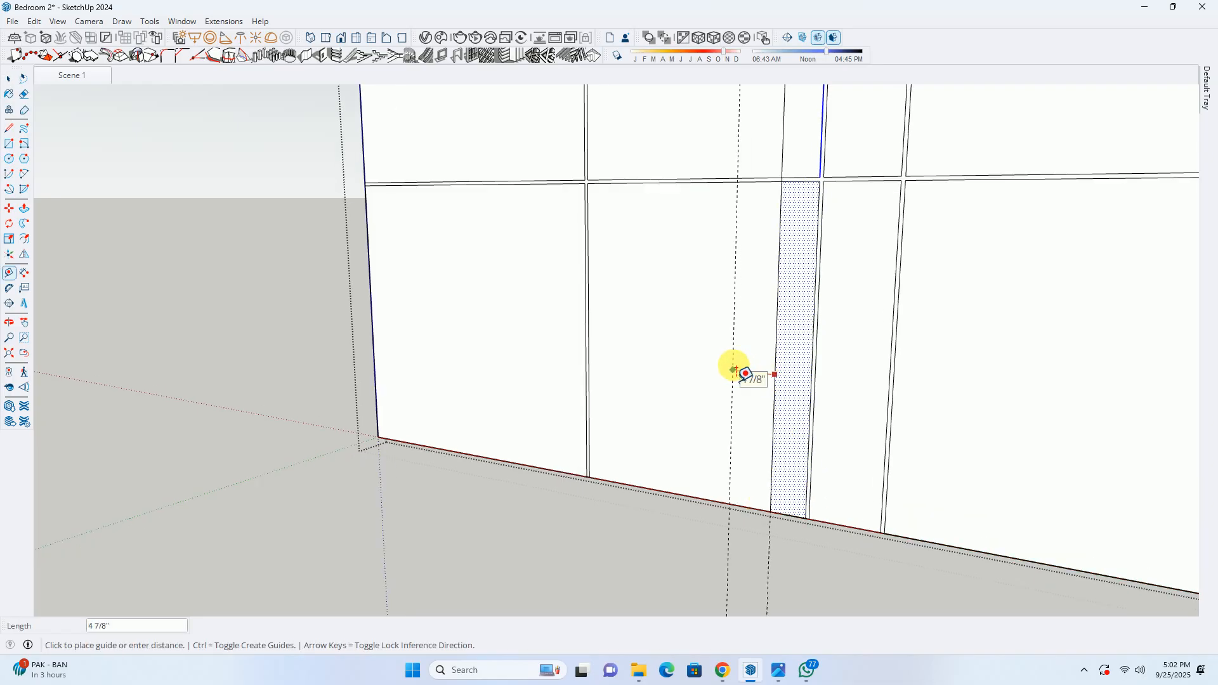
text(.75)
key(Return)
Draw a vertical line along the second guide from the wall's bottom edge to its top edge, closing the light strip
scroll(772, 501, up, 4)
key(l)
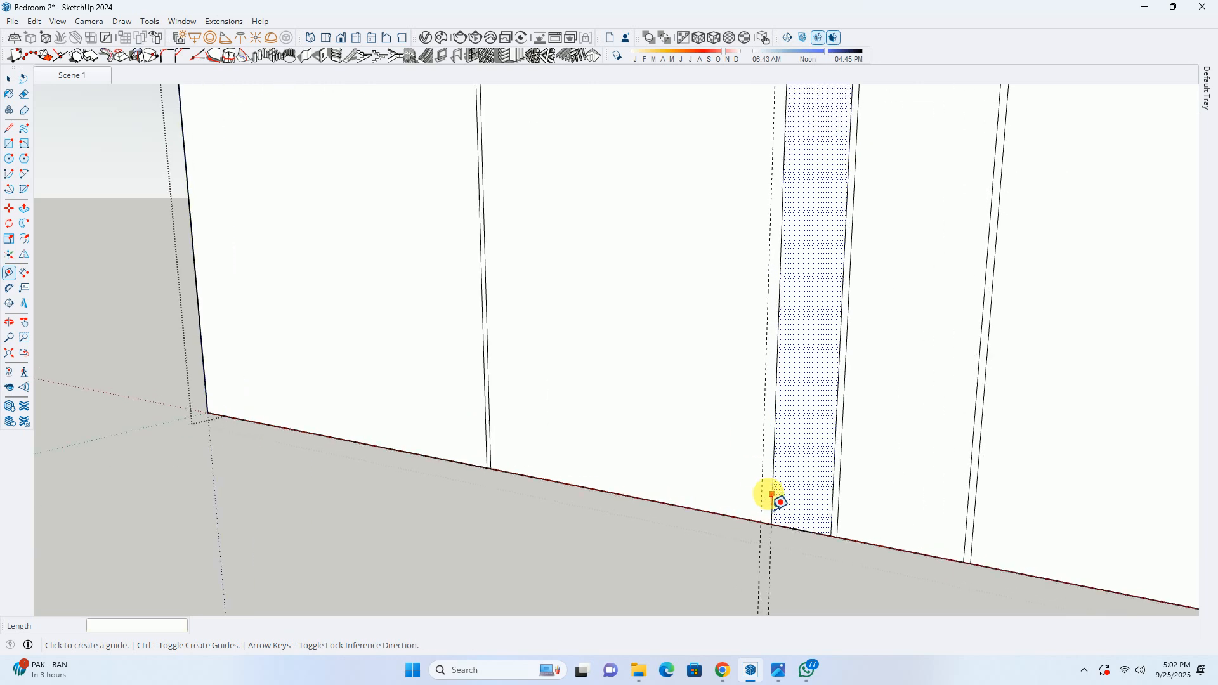
click(758, 530)
scroll(765, 333, down, 2)
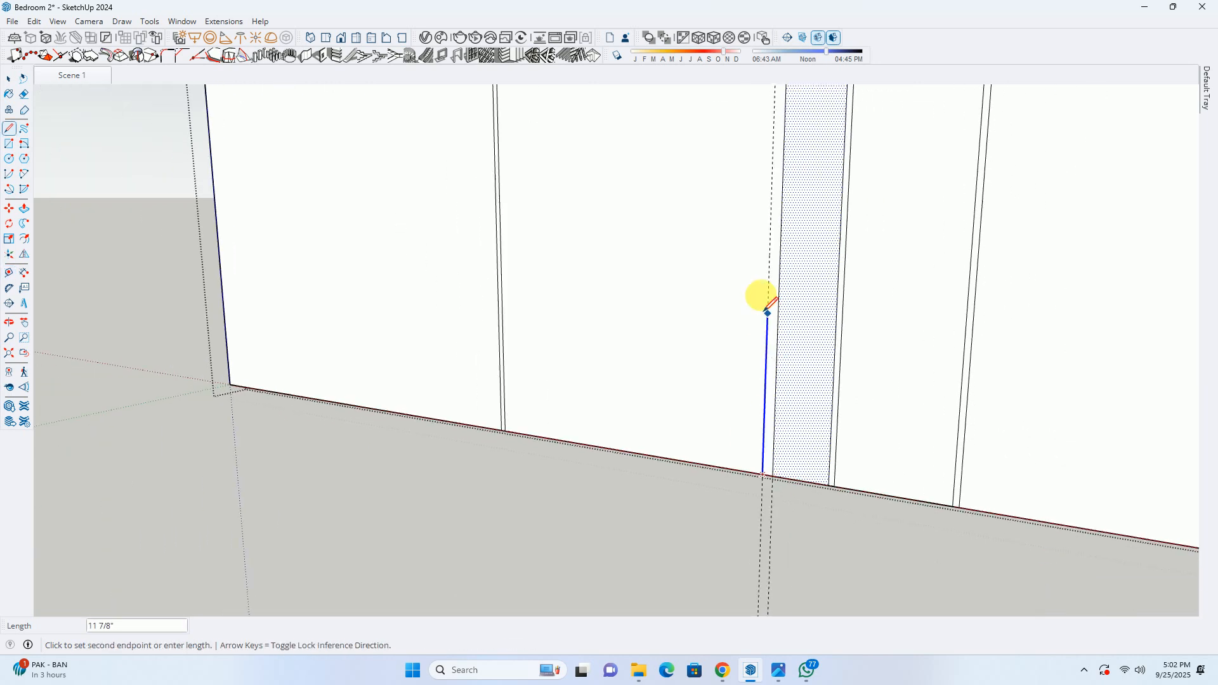
shift+middle_drag(740, 165, 723, 364)
scroll(723, 355, down, 2)
shift+middle_drag(723, 254, 723, 667)
scroll(725, 444, down, 2)
shift+middle_drag(726, 355, 717, 603)
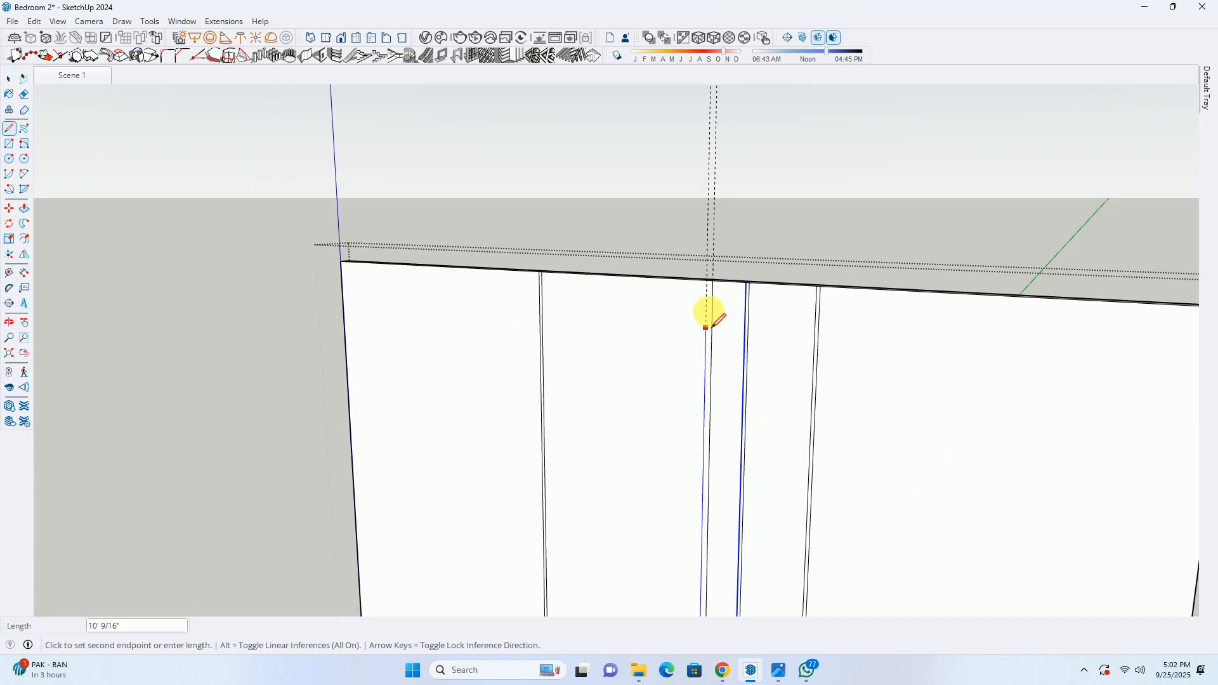
scroll(702, 299, up, 4)
click(705, 290)
key(space)
Erase both vertical guides above the wall
key(e)
drag(707, 223, 735, 227)
scroll(735, 229, down, 4)
scroll(714, 358, down, 2)
shift+middle_drag(715, 425, 710, 266)
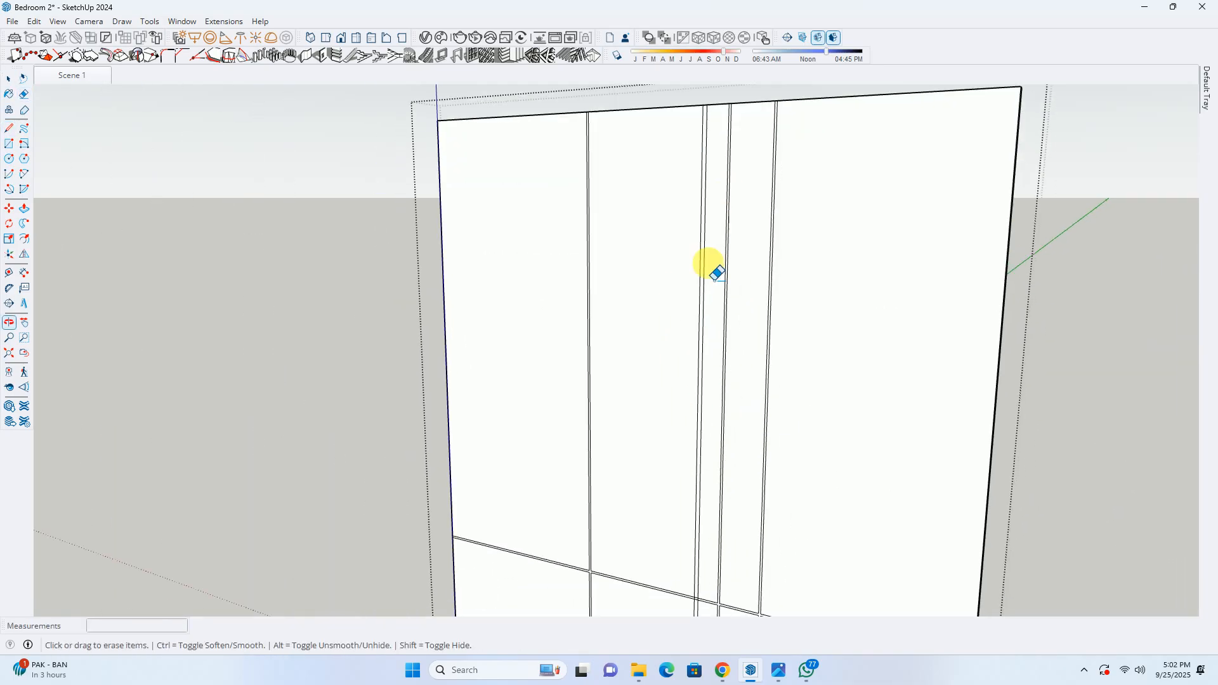
Erase the short horizontal segments crossing the light strip at the horizontal groove
shift+middle_drag(714, 488, 696, 329)
scroll(660, 371, up, 6)
drag(651, 331, 650, 373)
scroll(647, 325, down, 4)
scroll(658, 369, down, 4)
middle_drag(650, 378, 609, 524)
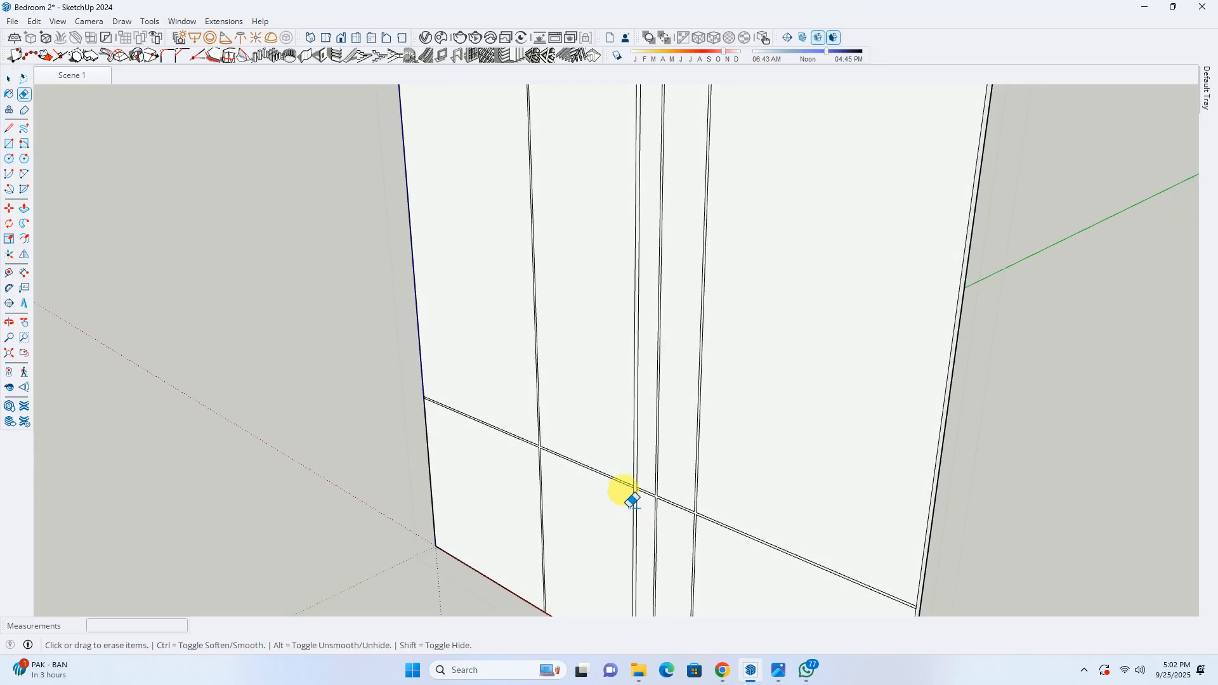
Examine the wall grooves and light strip close up in the reference image and compare them with the modelled grooves
key(p)
scroll(586, 482, up, 5)
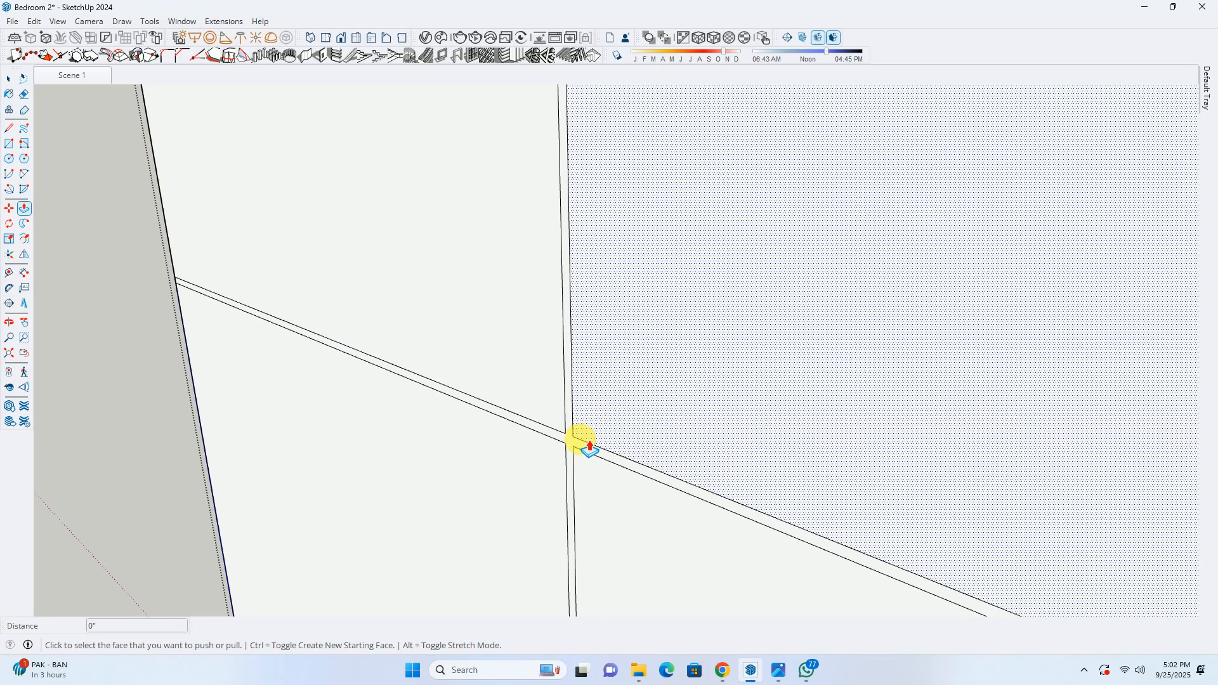
scroll(587, 449, up, 1)
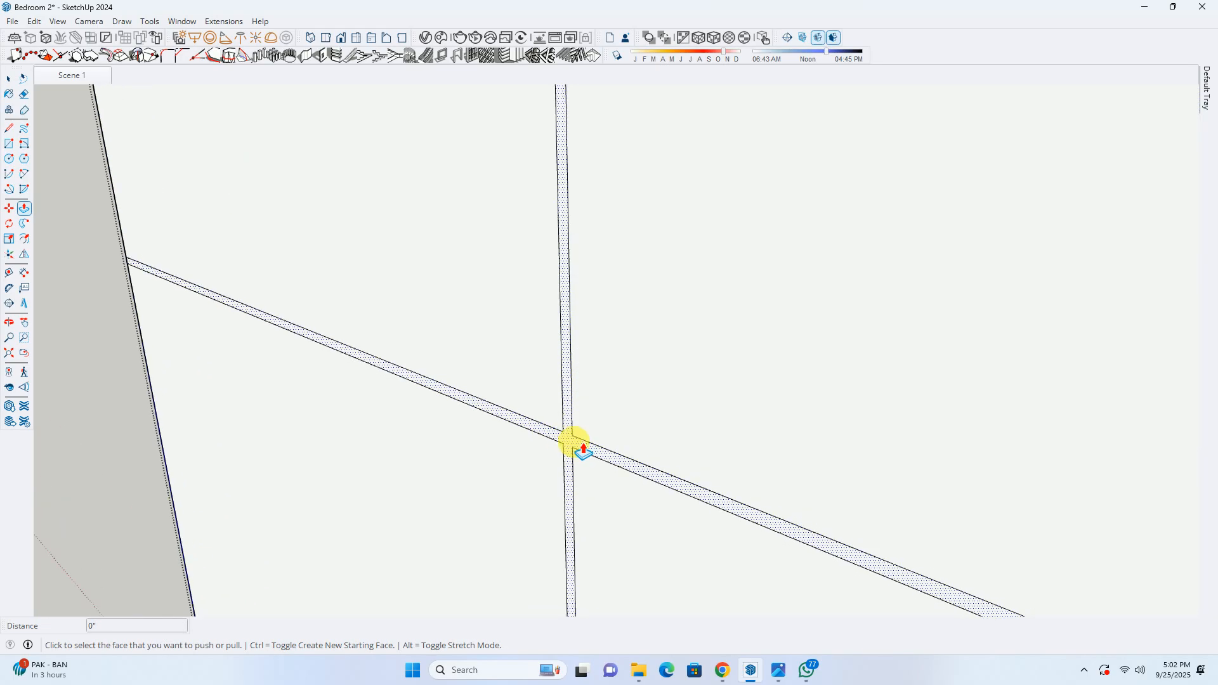
scroll(583, 451, down, 5)
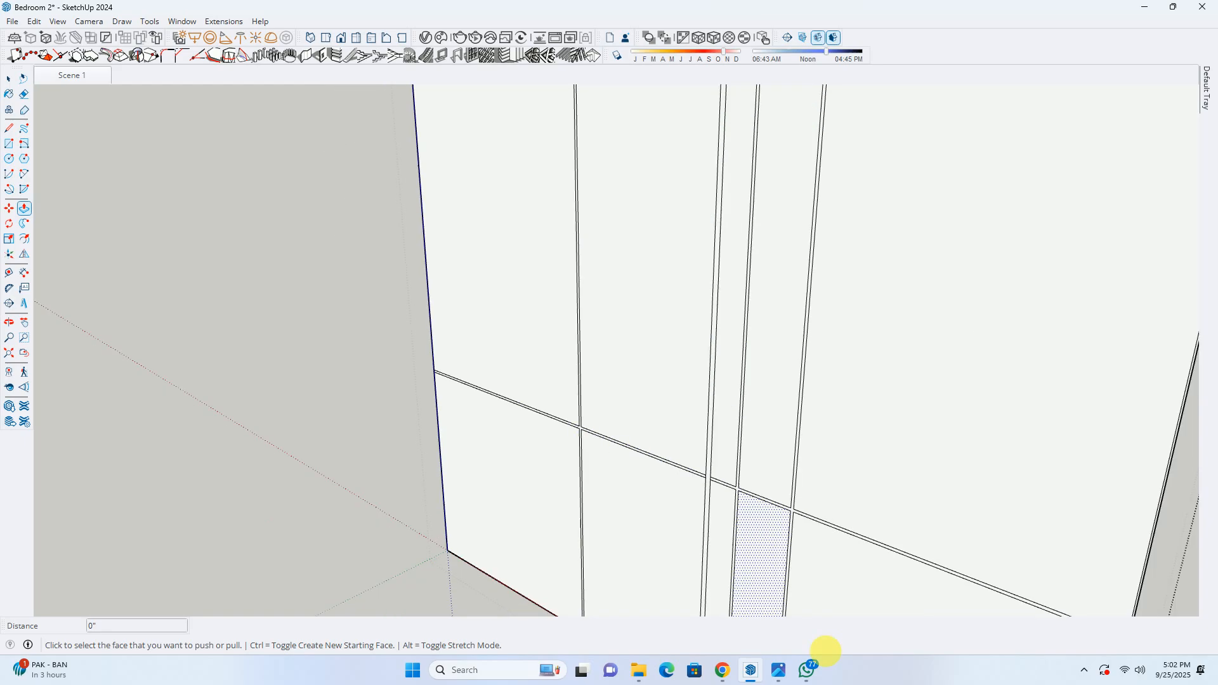
click(779, 670)
scroll(387, 325, up, 8)
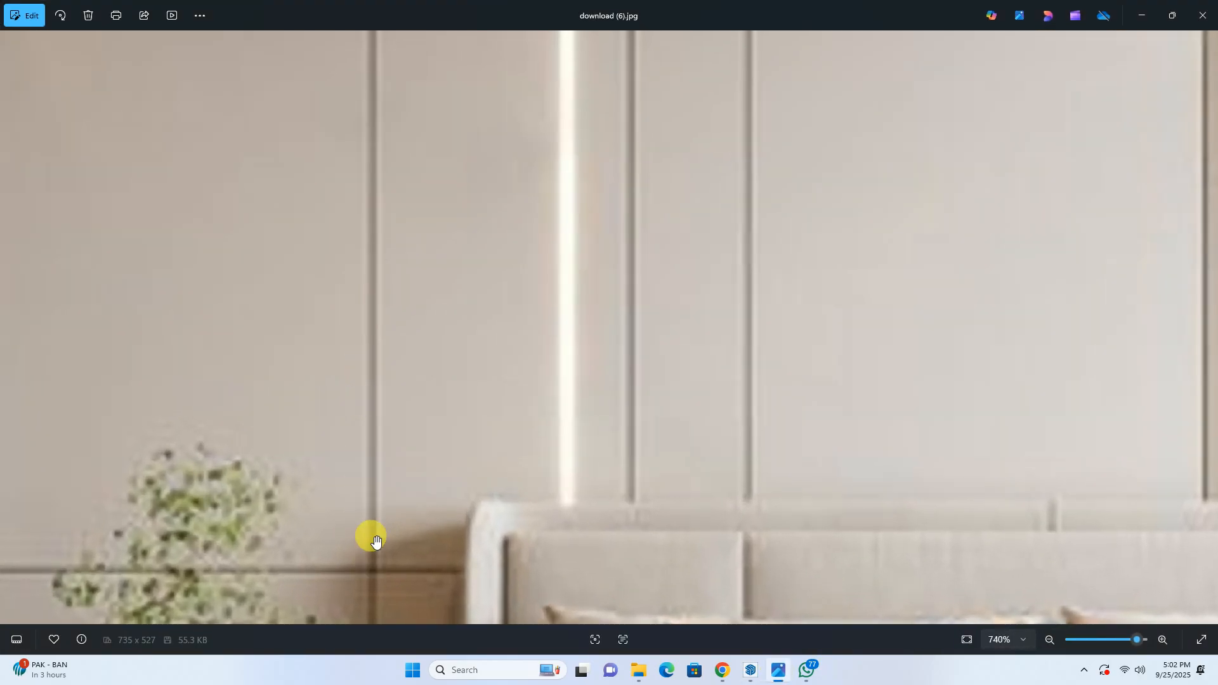
scroll(381, 495, down, 8)
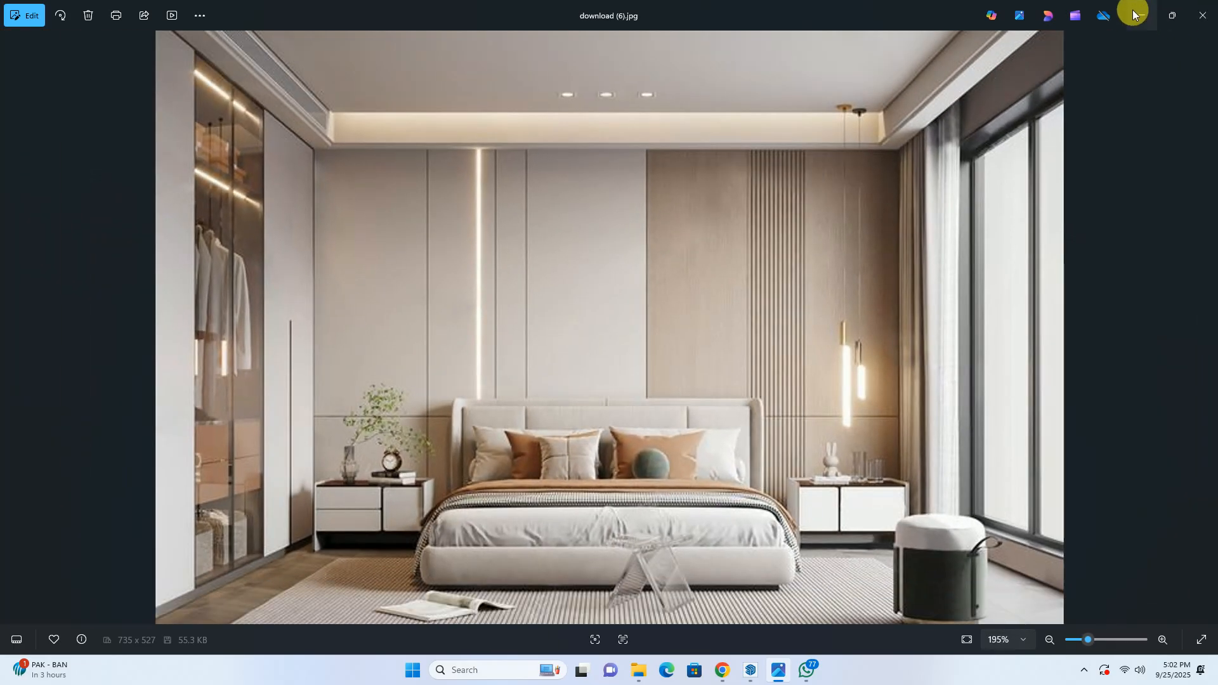
click(1136, 15)
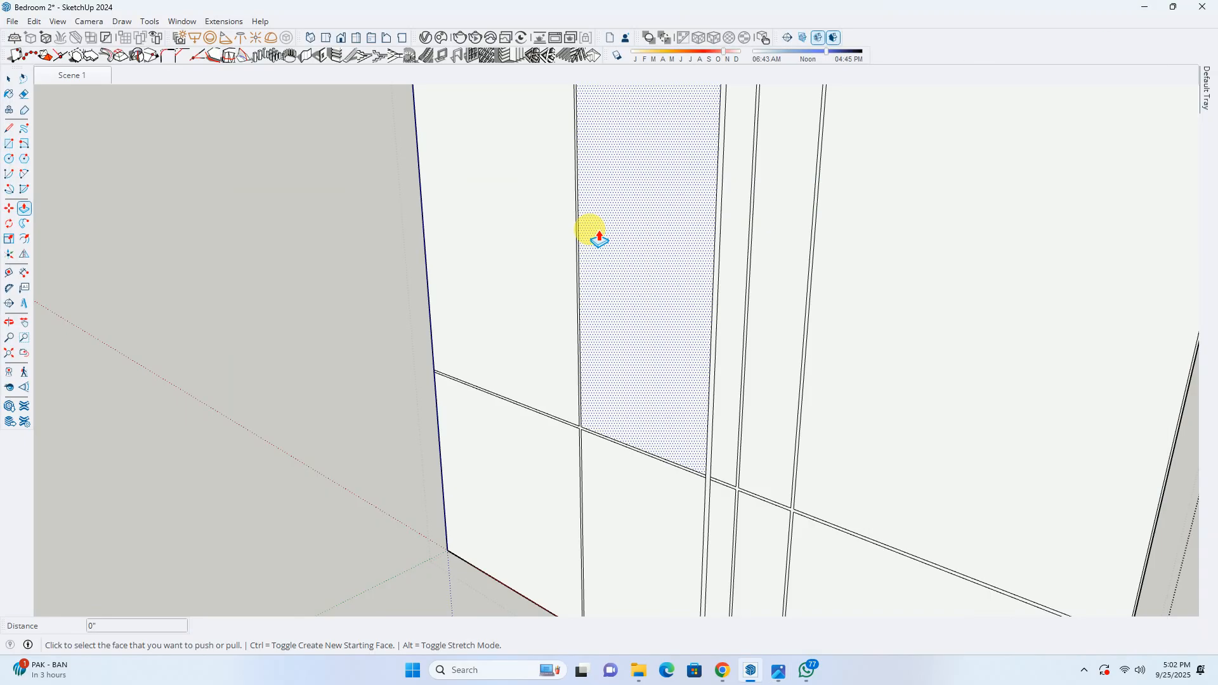
scroll(538, 353, down, 2)
middle_drag(538, 353, 665, 304)
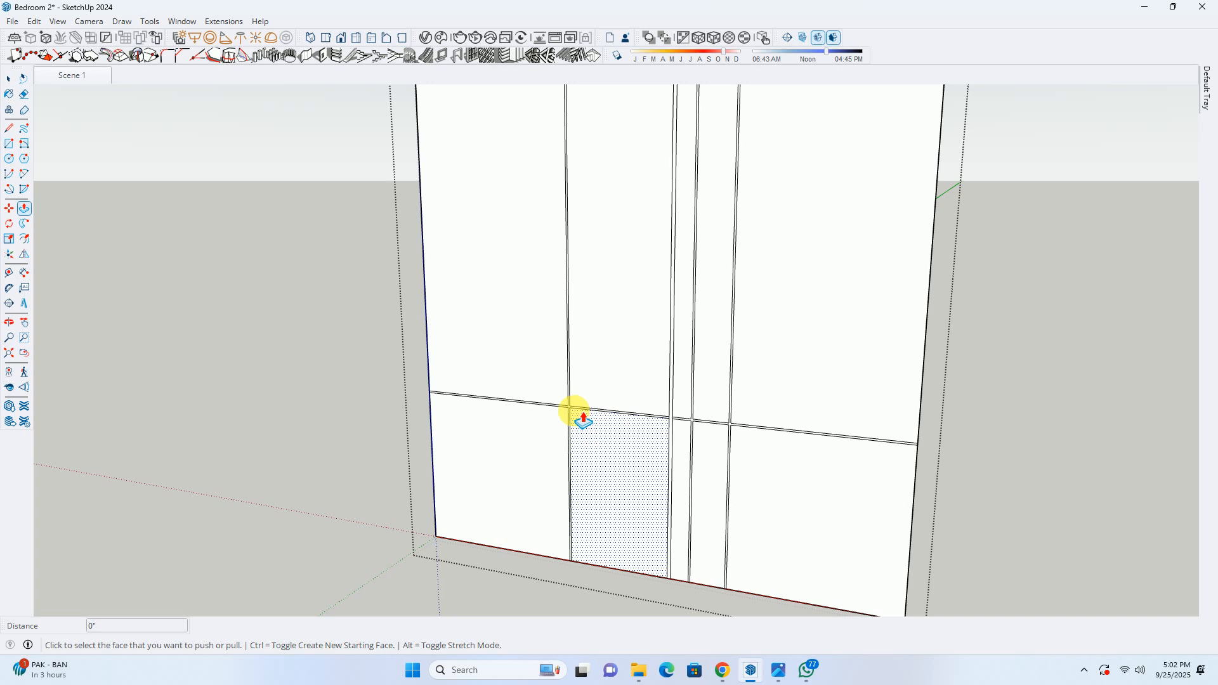
scroll(584, 420, up, 2)
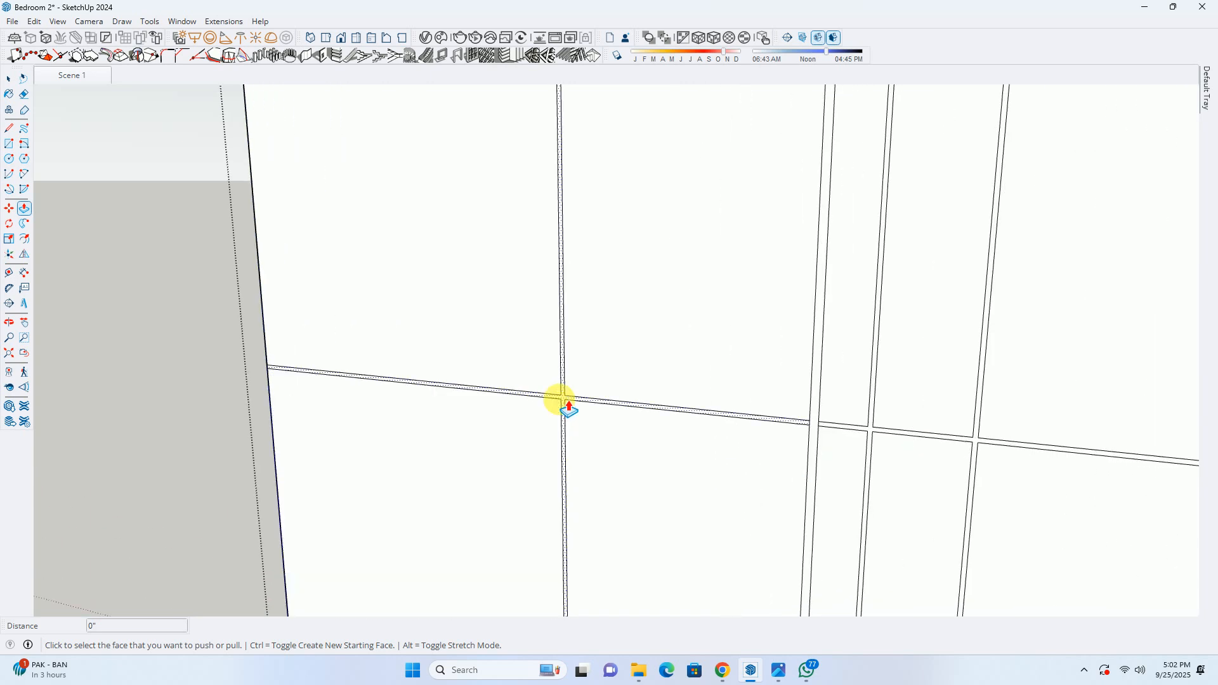
scroll(572, 402, up, 1)
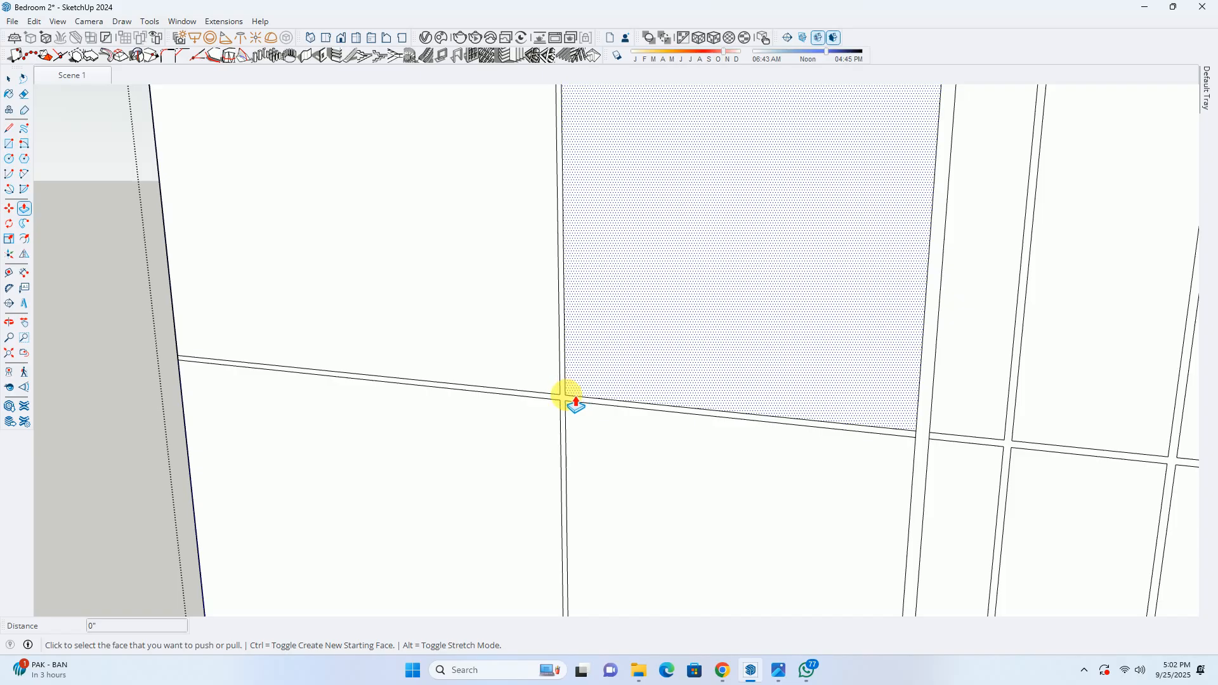
Paint the connected groove faces on both sides of the light strip with 0135_DarkGray from Colors-Named
mouse_move(1207, 95)
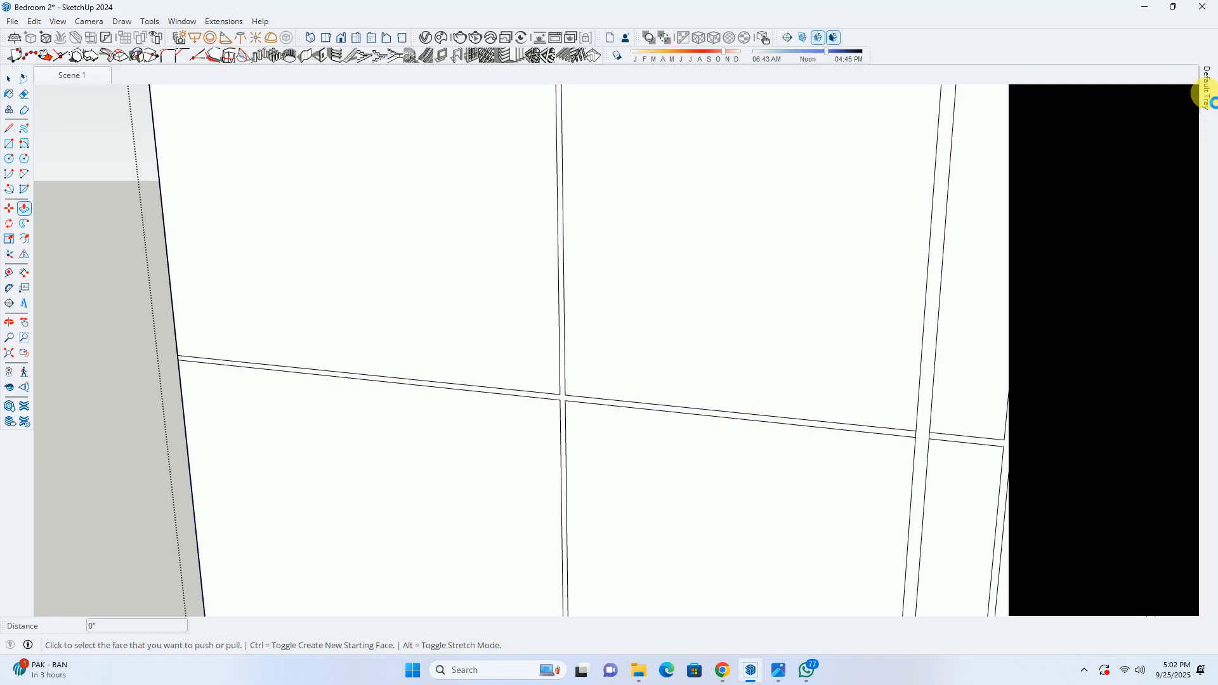
scroll(1085, 341, down, 10)
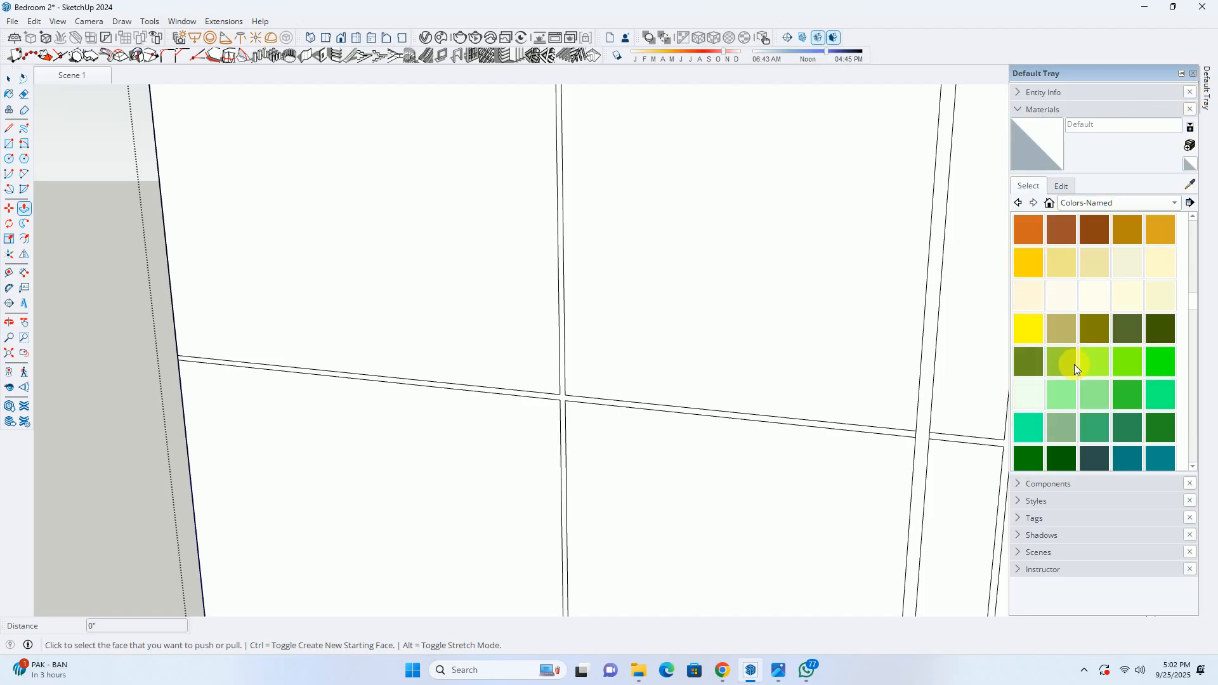
scroll(1076, 359, down, 5)
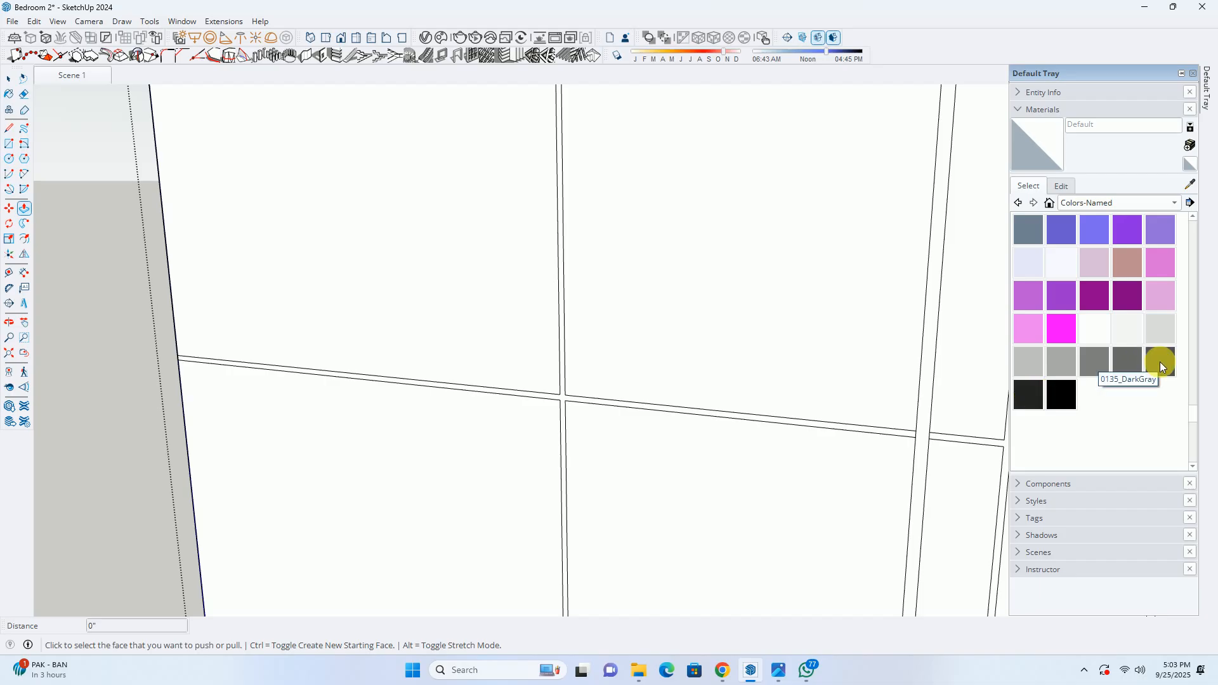
click(1160, 362)
scroll(563, 406, up, 5)
click(561, 371)
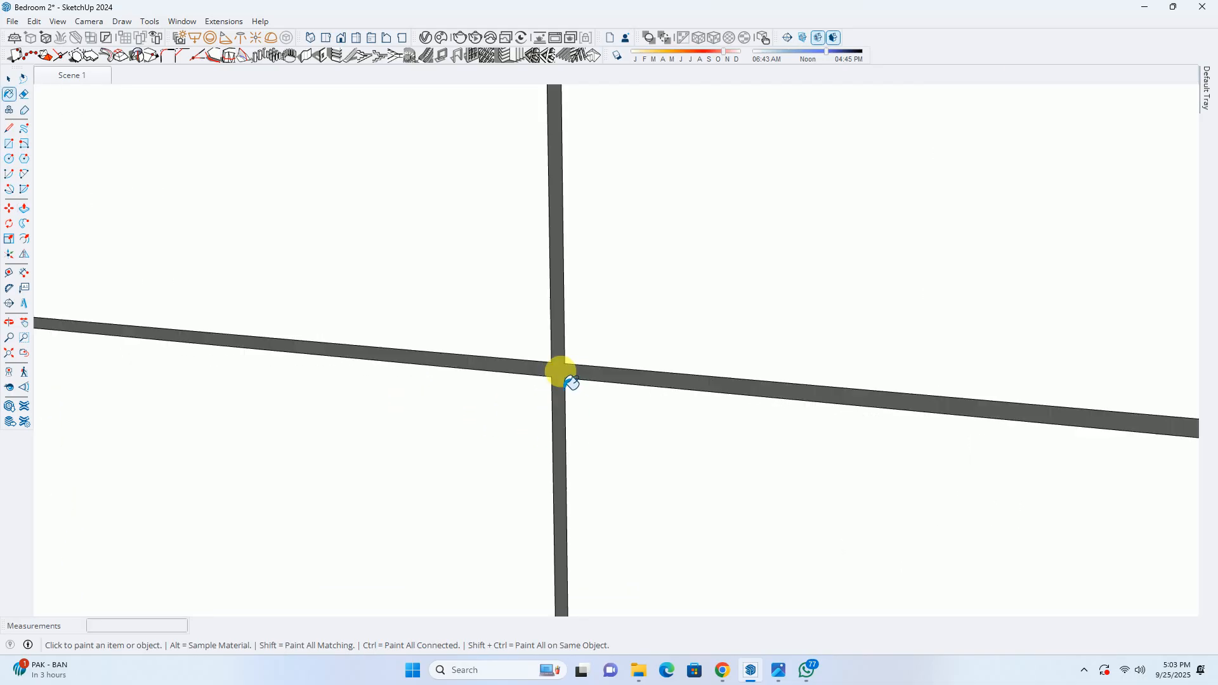
scroll(561, 378, down, 4)
scroll(644, 388, up, 4)
click(532, 400)
scroll(444, 403, down, 6)
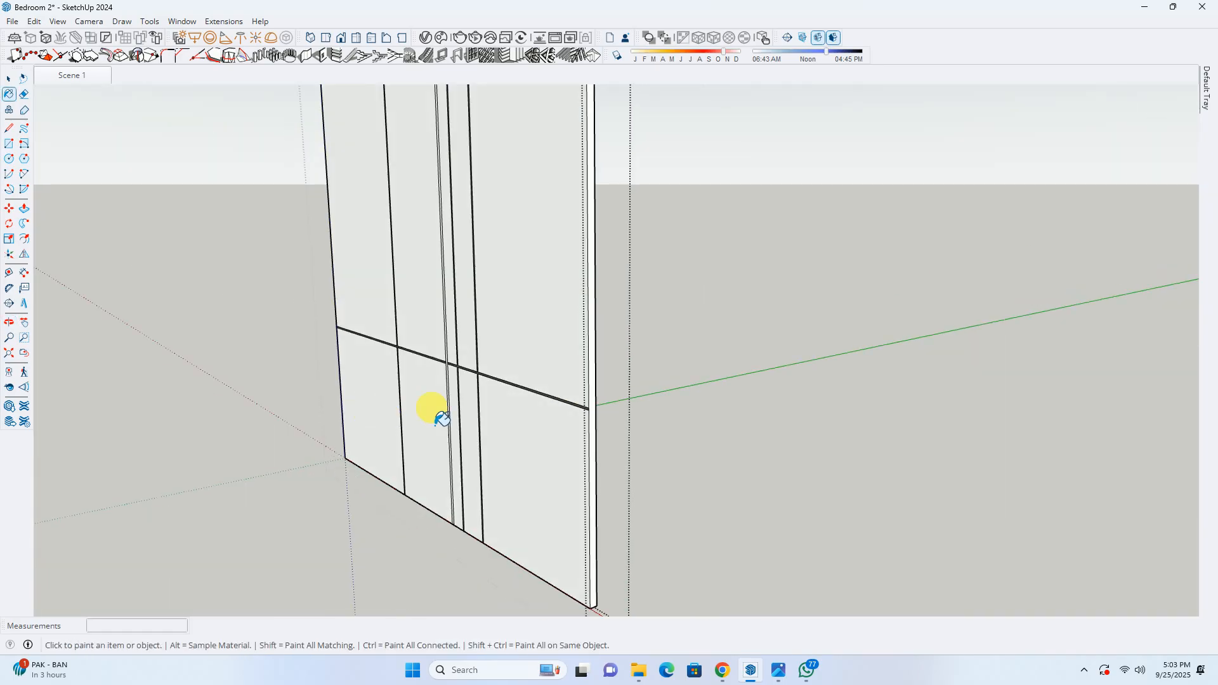
Push the dark groove faces about 3/8 inch into the wall, leaving the light strip flush
key(space)
key(p)
scroll(470, 394, up, 5)
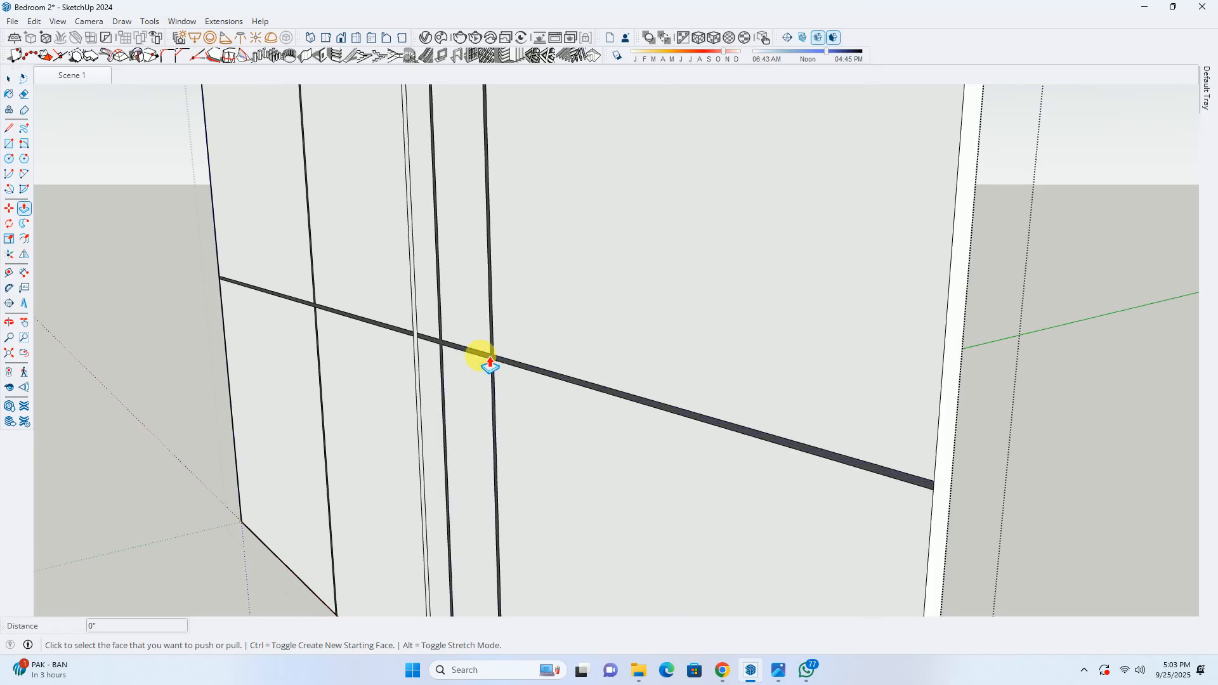
click(489, 357)
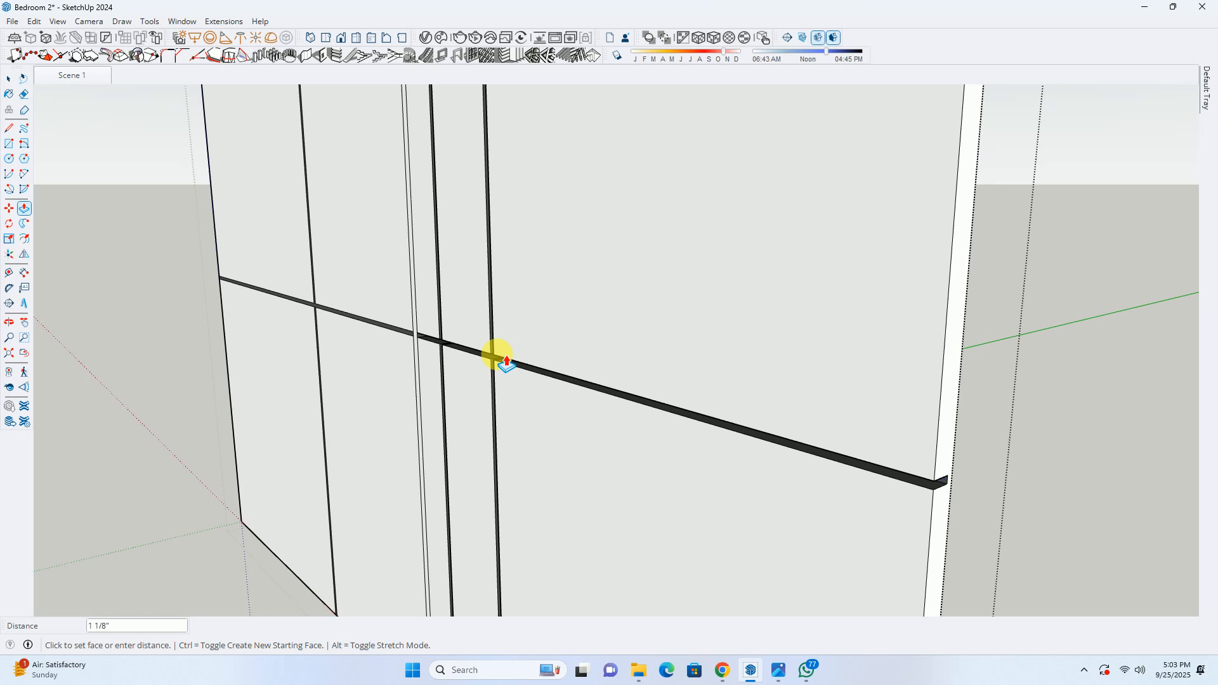
key(Return)
scroll(403, 381, up, 5)
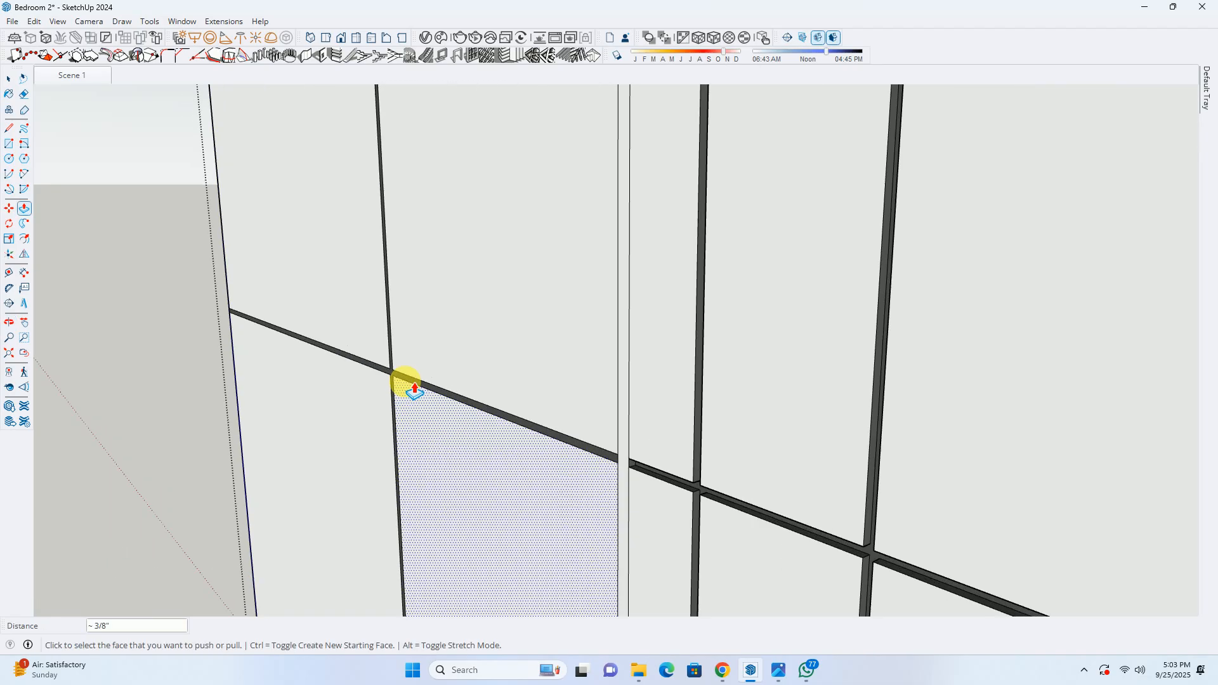
Try to push the vertical light strip's face into the wall
middle_drag(406, 379, 539, 441)
scroll(476, 400, up, 5)
click(521, 392)
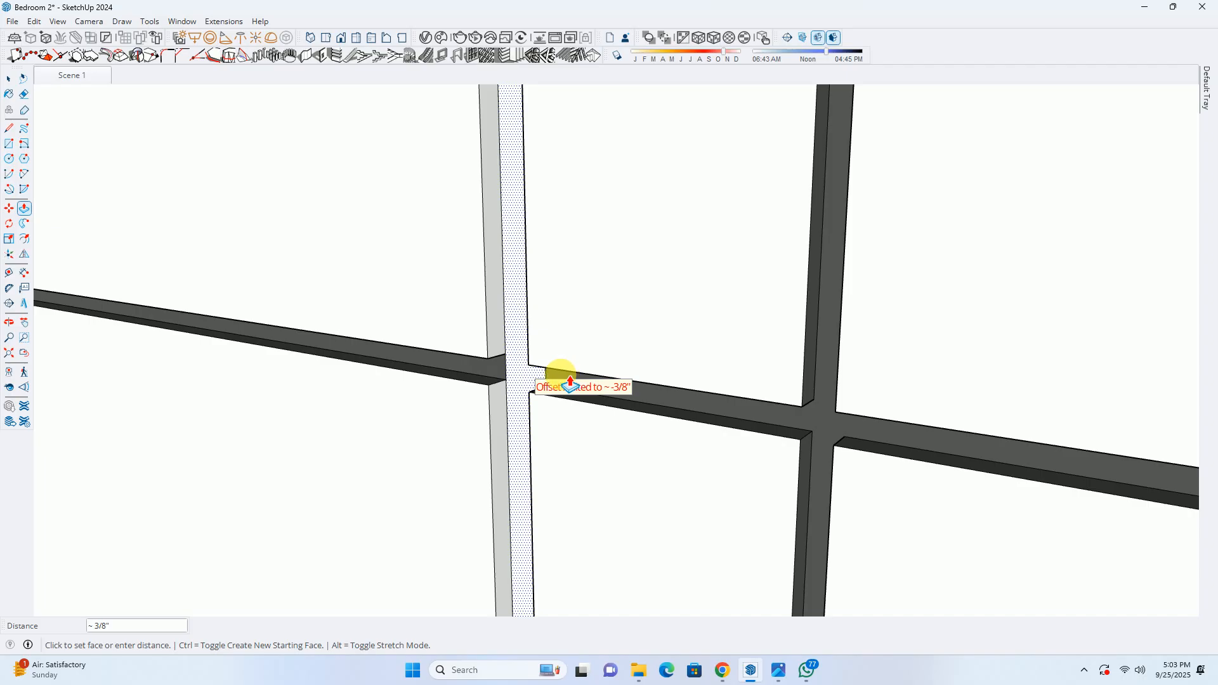
key(space)
Push the vertical light strip's face into the wall to the same depth as the dark grooves
click(516, 405)
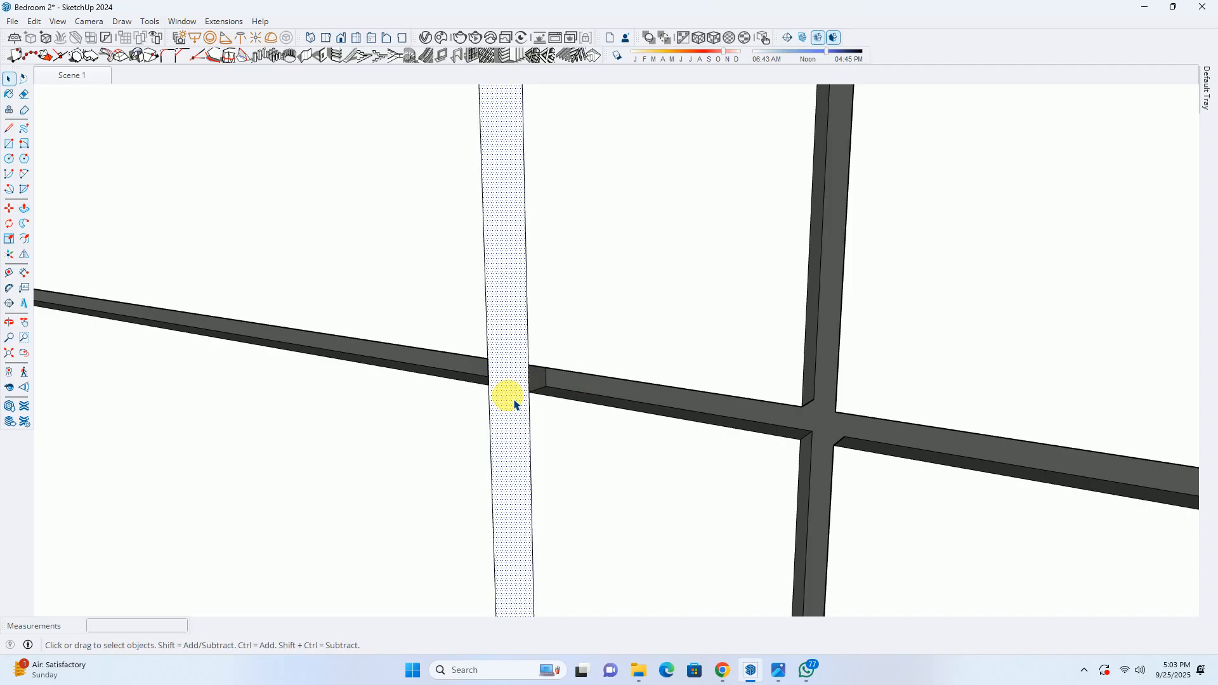
key(p)
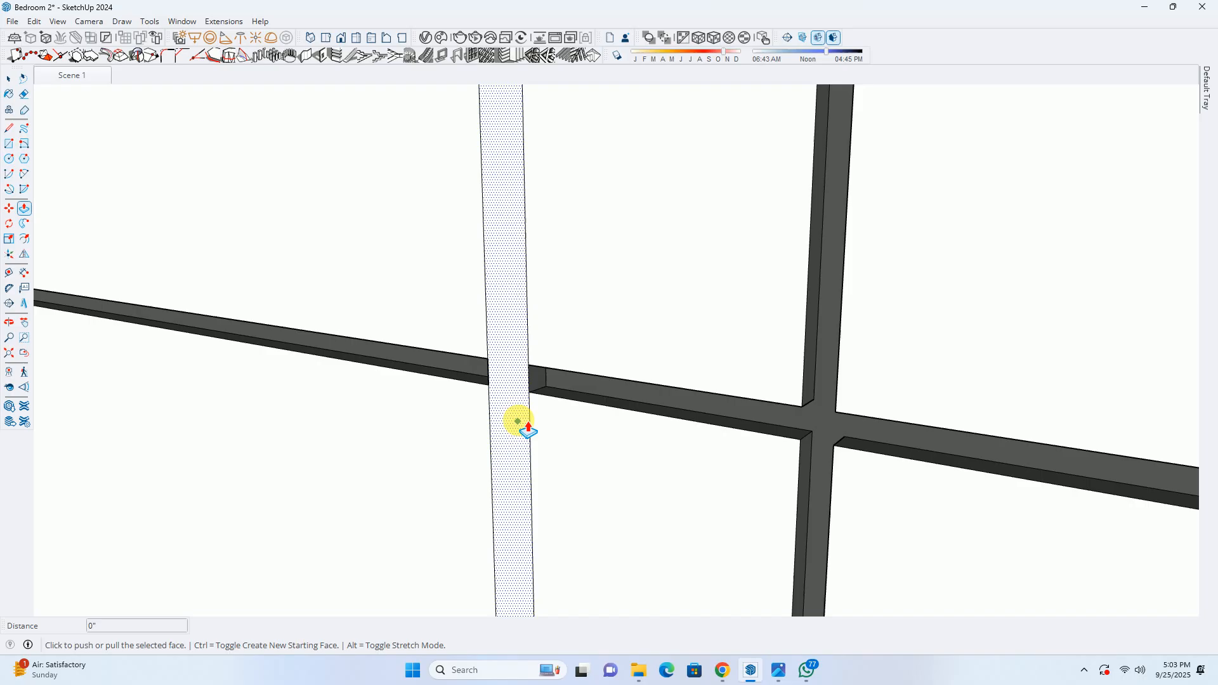
click(517, 416)
click(589, 392)
mouse_move(589, 391)
middle_down()
mouse_move(563, 375)
mouse_move(642, 340)
mouse_move(541, 343)
mouse_move(572, 427)
mouse_move(582, 365)
middle_up()
Sample the grooves' dark gray and paint the unpainted faces around the recessed light strip with it
key(space)
key(b)
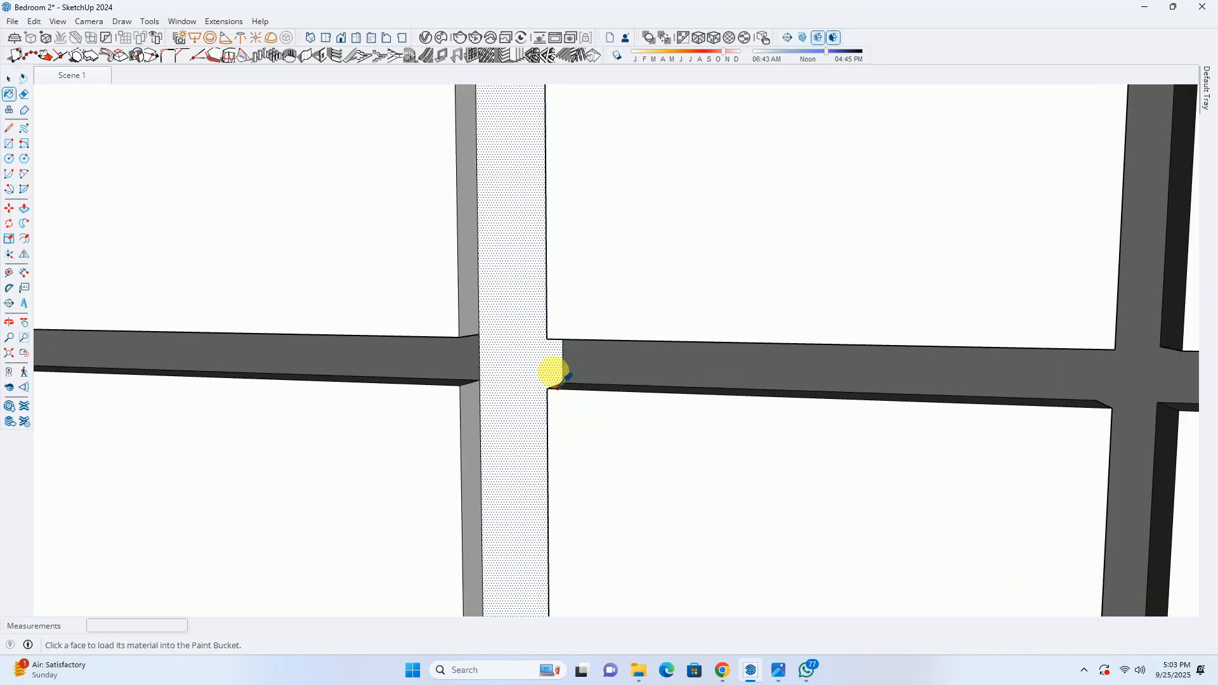
scroll(512, 356, down, 5)
mouse_move(506, 356)
middle_down()
mouse_move(508, 398)
mouse_move(450, 389)
mouse_move(1015, 376)
middle_up()
scroll(505, 348, up, 6)
click(520, 401)
click(518, 399)
click(554, 358)
click(548, 403)
middle_drag(541, 397, 558, 358)
Paint the grooved panel's narrow end face dark gray
scroll(568, 369, down, 8)
mouse_move(702, 345)
middle_down()
mouse_move(672, 329)
mouse_move(525, 441)
mouse_move(501, 429)
middle_up()
scroll(671, 286, up, 5)
click(683, 240)
Copy the end face's rear vertical edge forward to line up with the back of the horizontal groove
scroll(685, 337, down, 2)
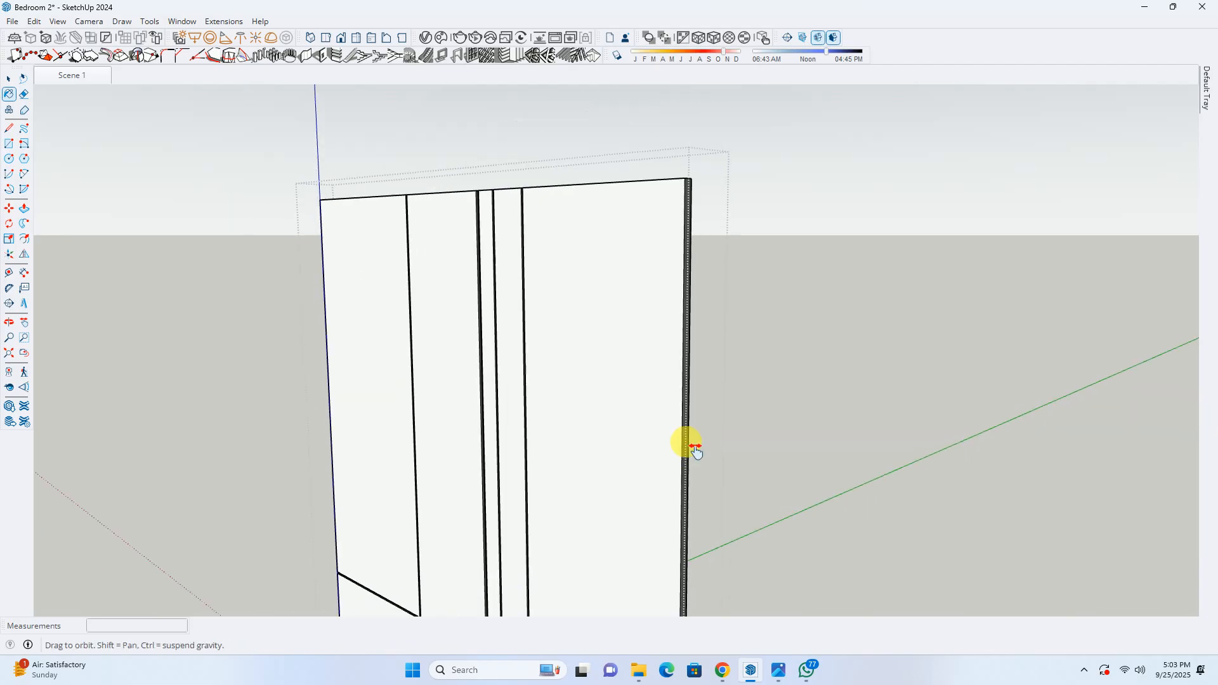
shift+middle_drag(685, 441, 657, 216)
scroll(613, 383, up, 2)
scroll(624, 394, up, 1)
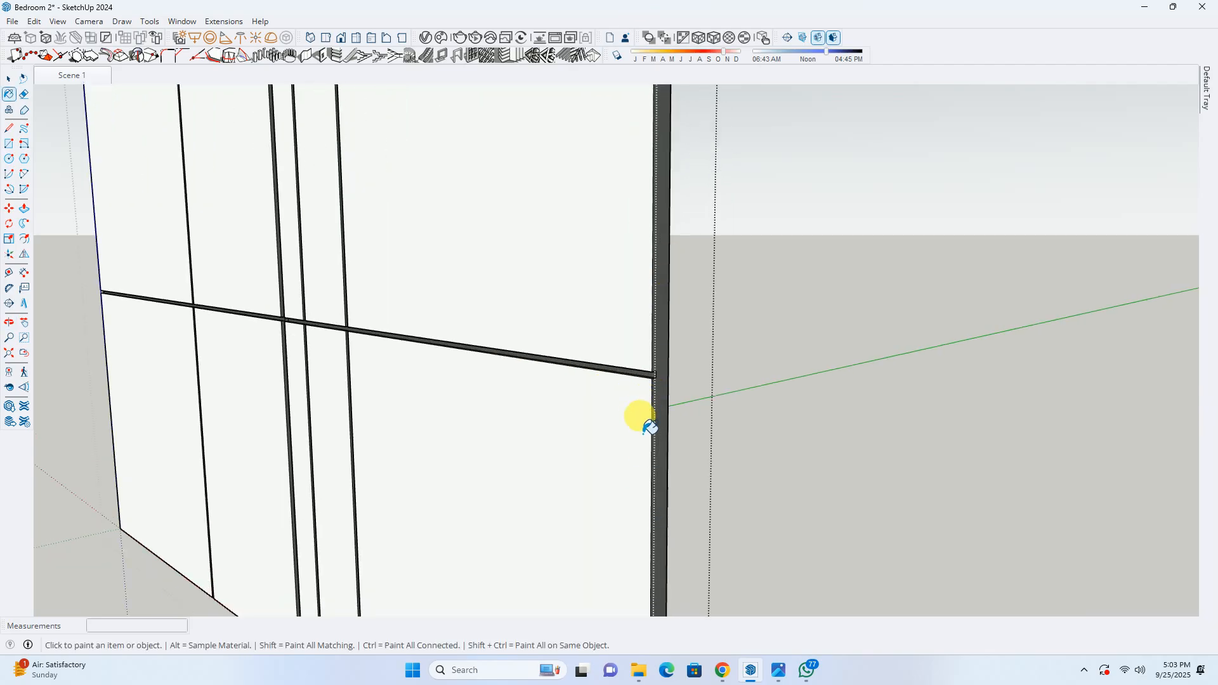
key(space)
scroll(660, 437, up, 2)
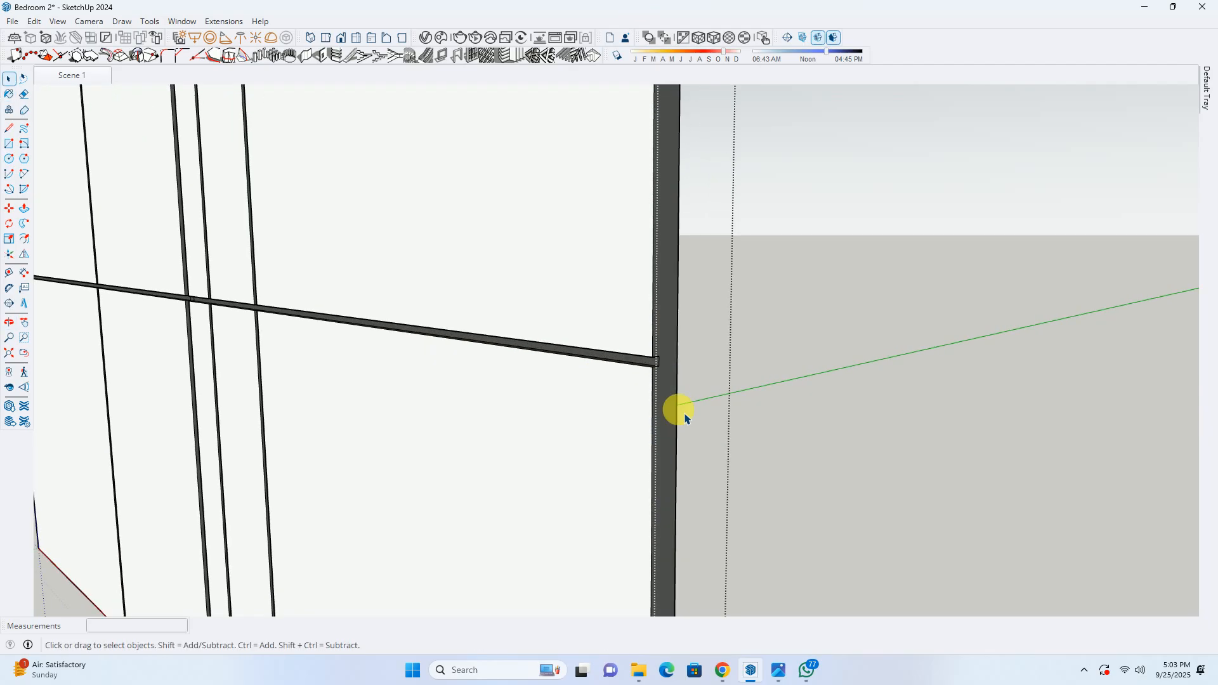
scroll(665, 381, up, 1)
key(m)
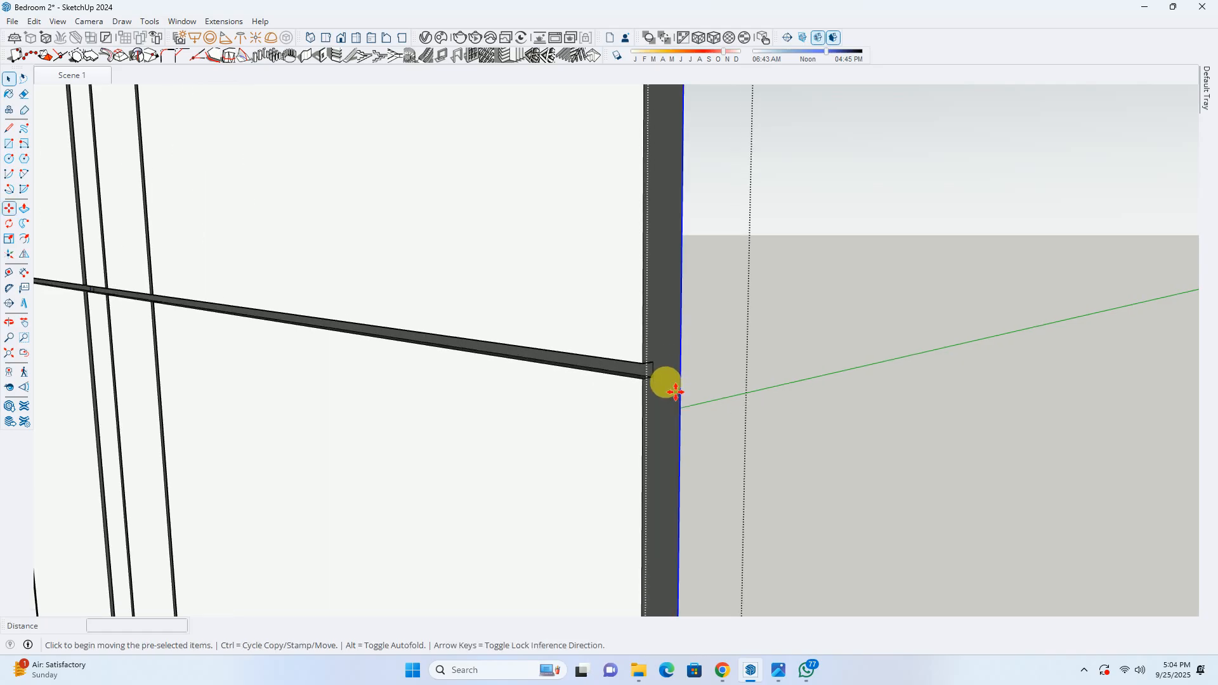
scroll(692, 362, up, 2)
click(689, 356)
key(ctrl)
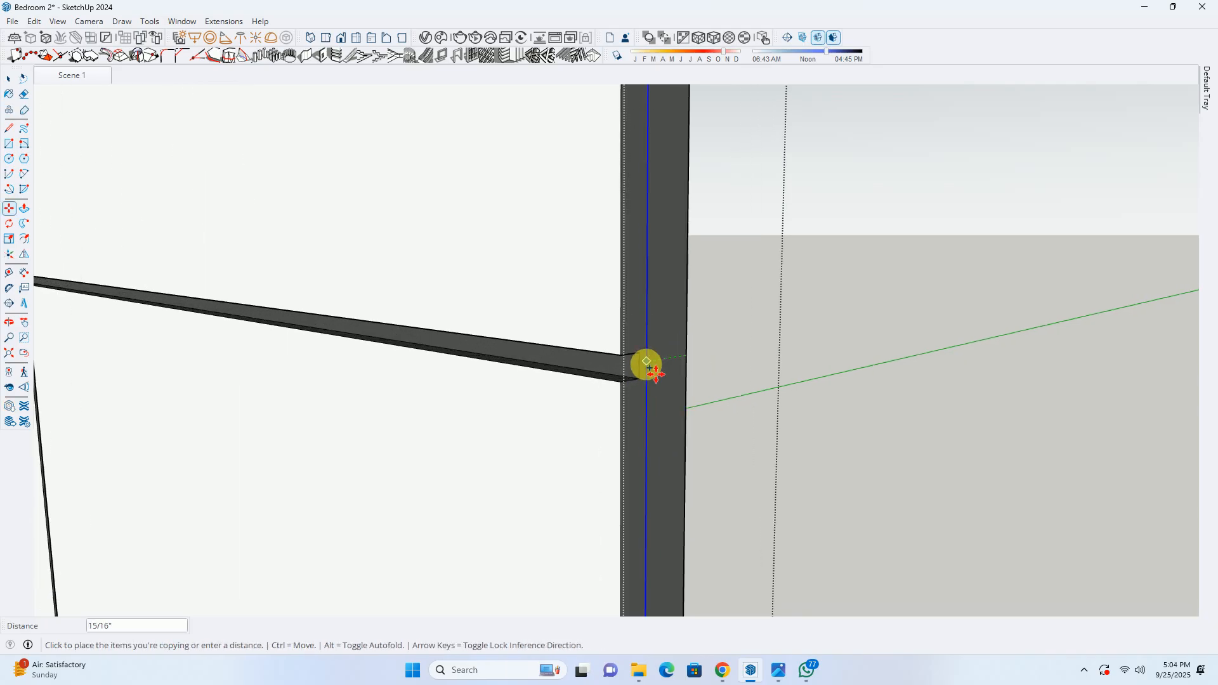
click(639, 365)
scroll(636, 367, down, 2)
key(space)
key(p)
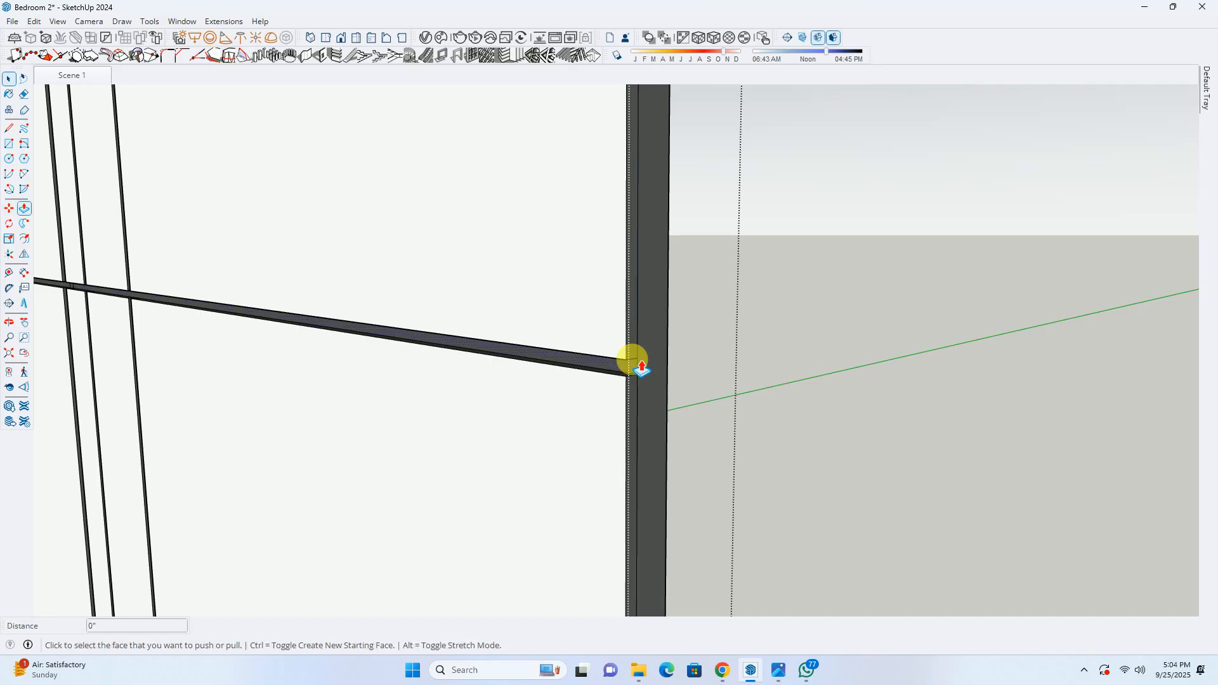
click(633, 307)
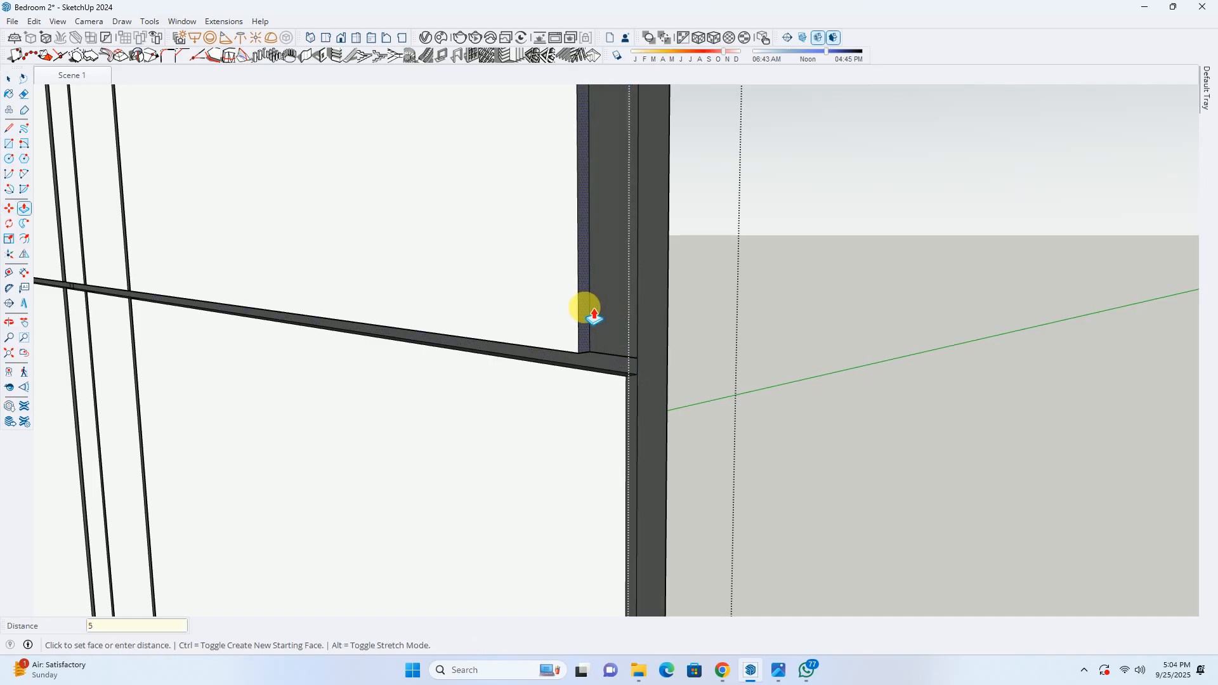
key(Return)
key(ctrl+z)
Push the narrow front strip of the end face above the horizontal groove 5 mm inward
click(633, 323)
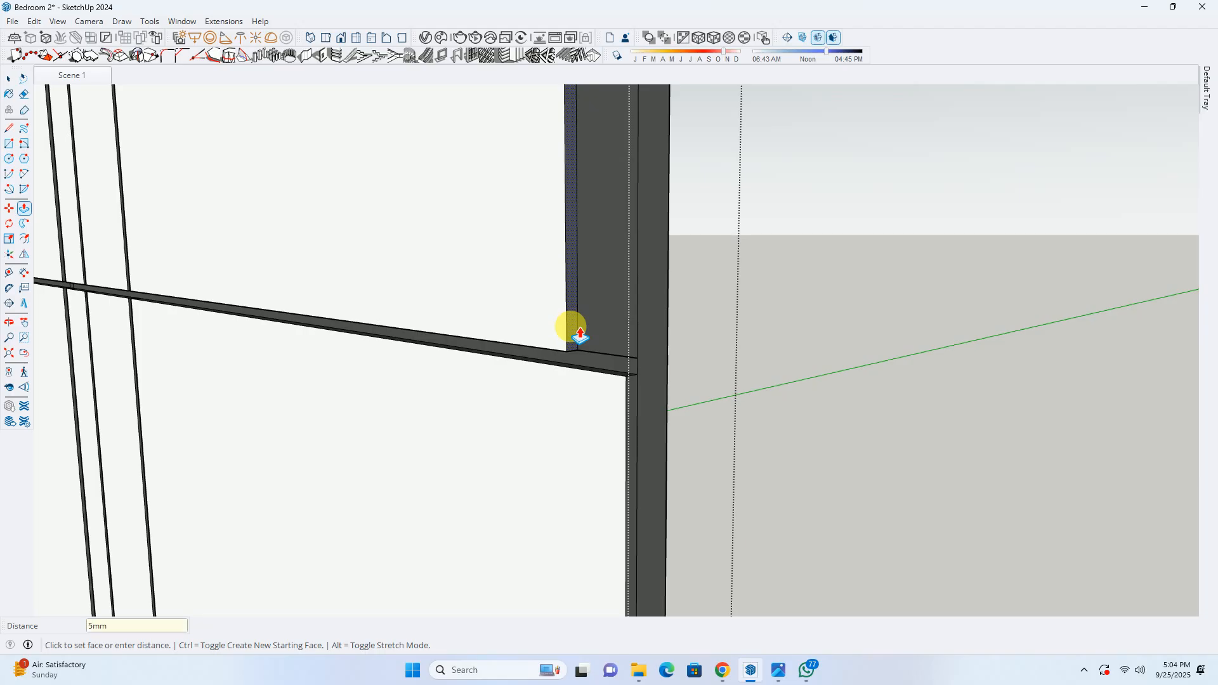
text(5mm)
key(Return)
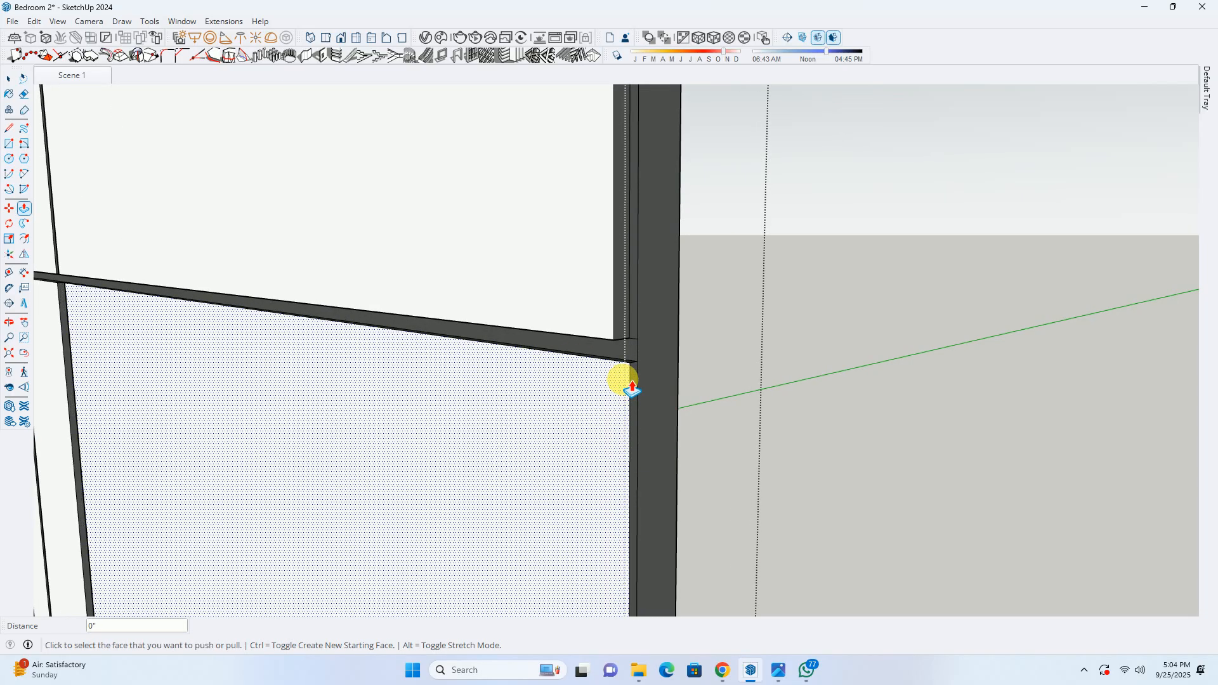
Try to repeat the inward push on the narrow strip below the horizontal groove
scroll(634, 384, up, 2)
double_click(629, 372)
key(ctrl+z)
click(627, 368)
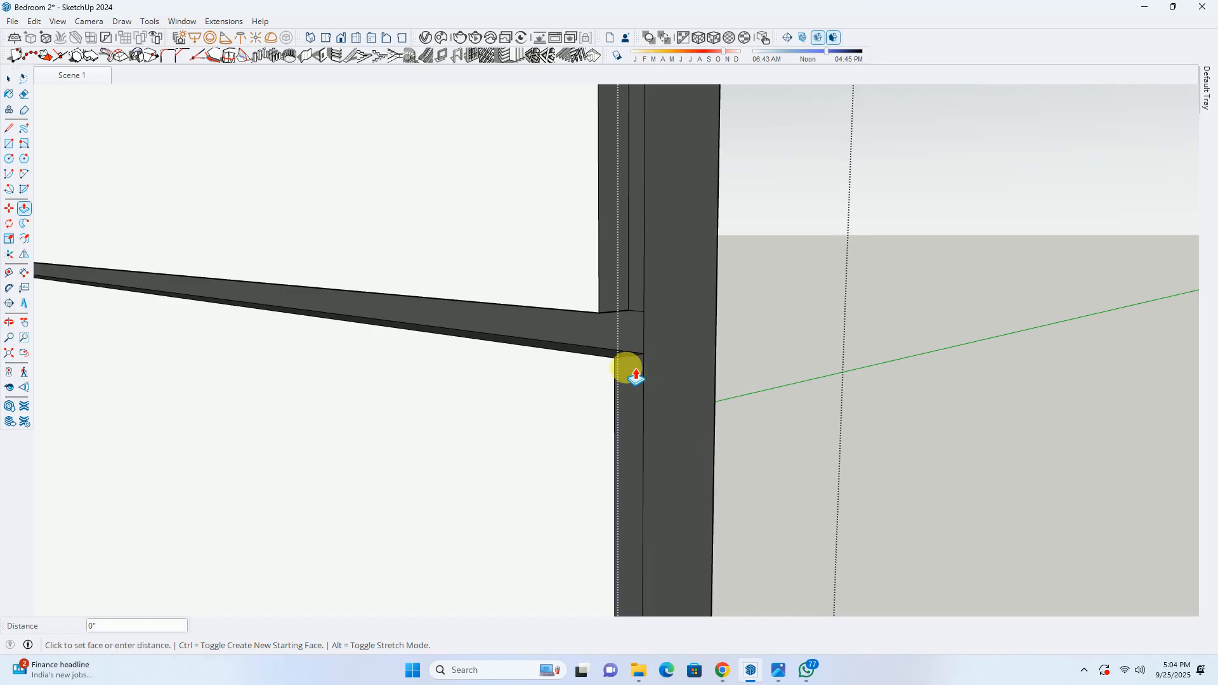
key(ctrl+z)
Draw a short line down from the dividing edge at the end face's bottom corner and erase it
key(space)
scroll(634, 379, down, 6)
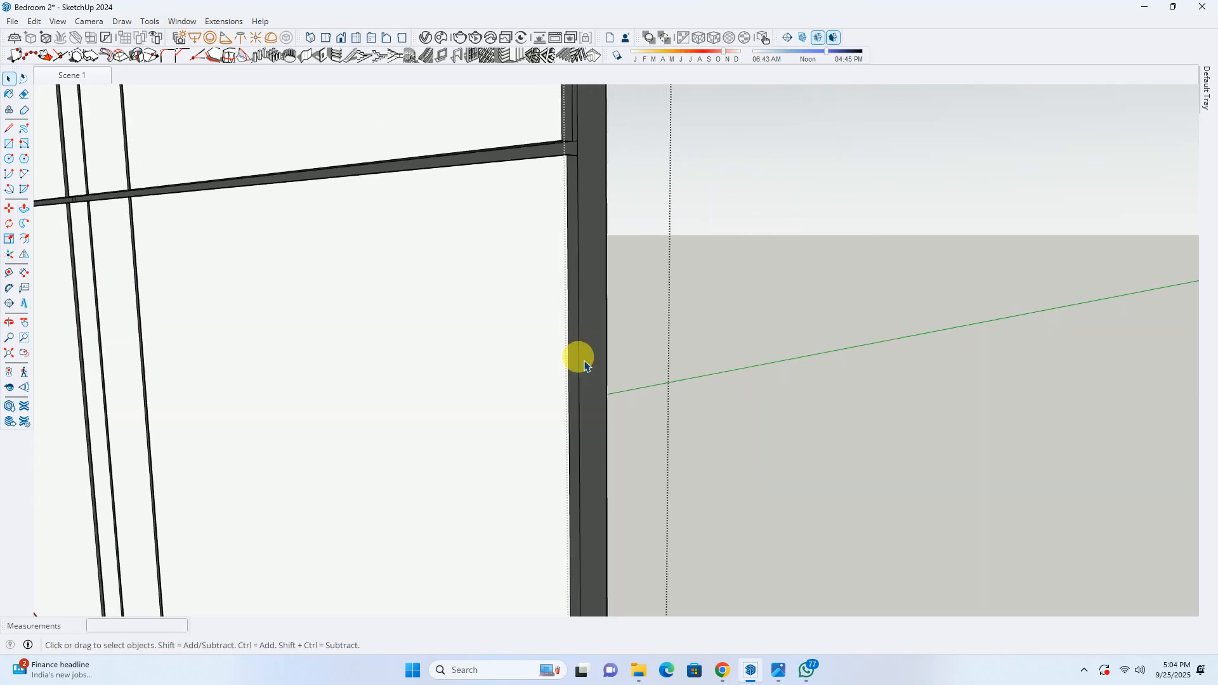
scroll(540, 454, up, 5)
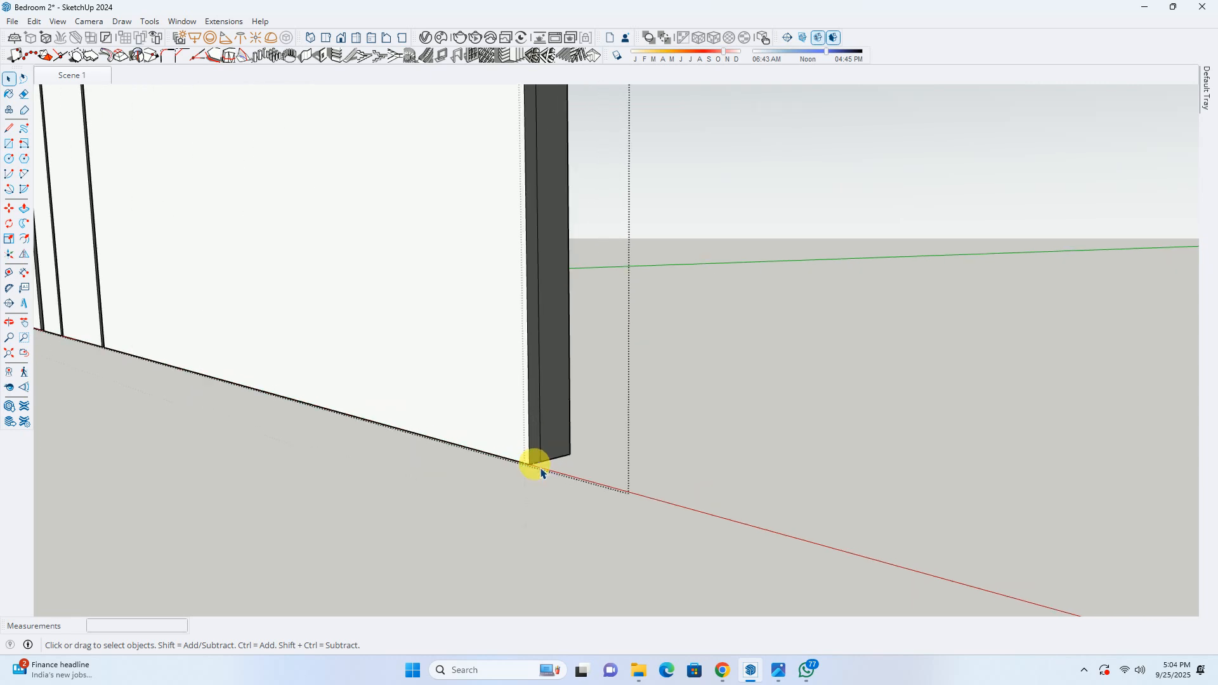
scroll(540, 461, up, 1)
key(l)
click(544, 464)
key(space)
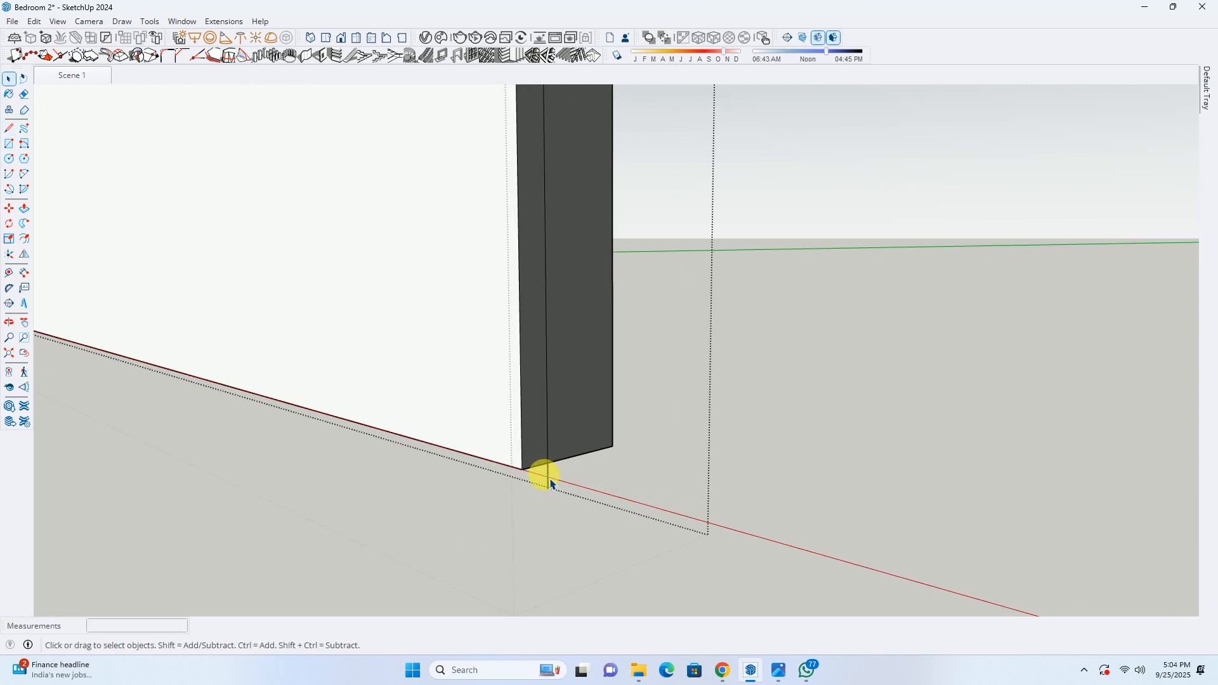
click(536, 438)
key(e)
click(547, 483)
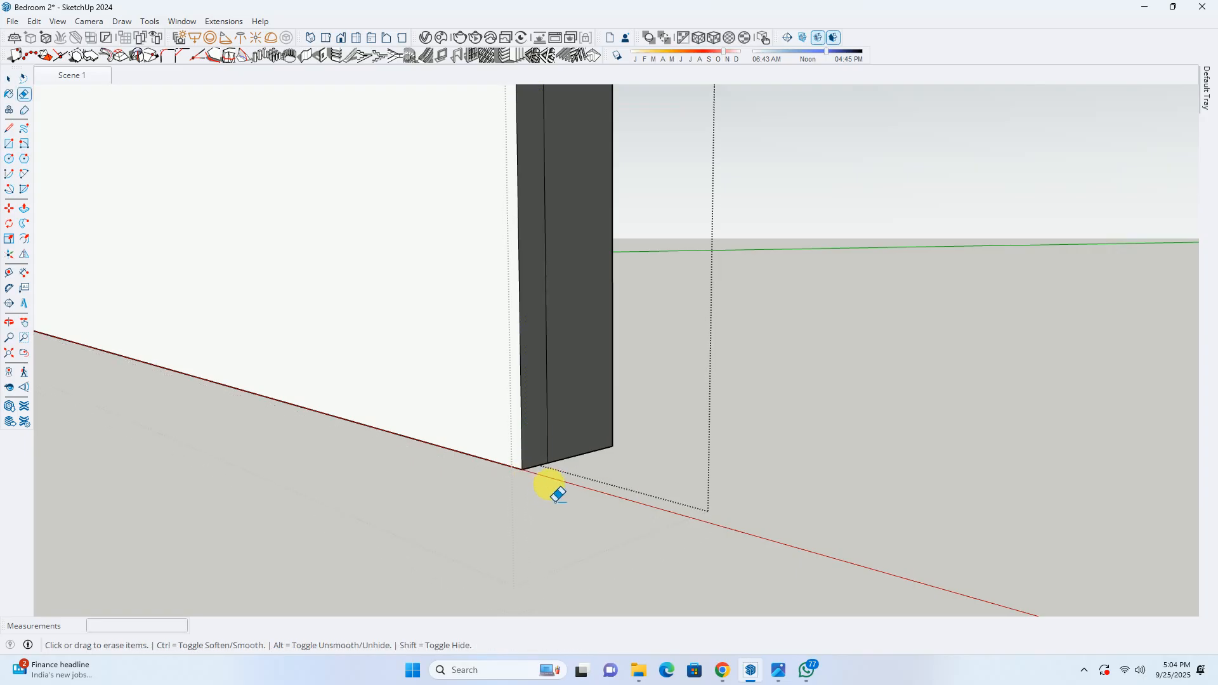
Push the narrow front strip of the end face below the horizontal groove 5 mm inward
key(p)
click(540, 437)
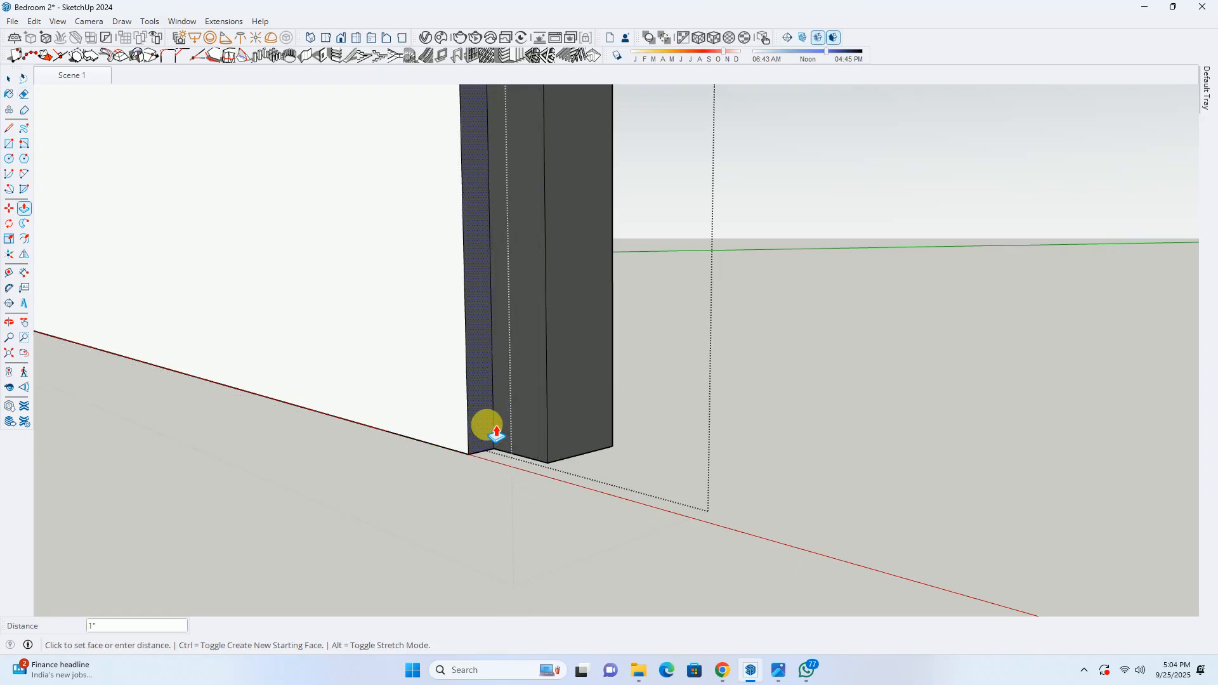
text(5mm)
key(Return)
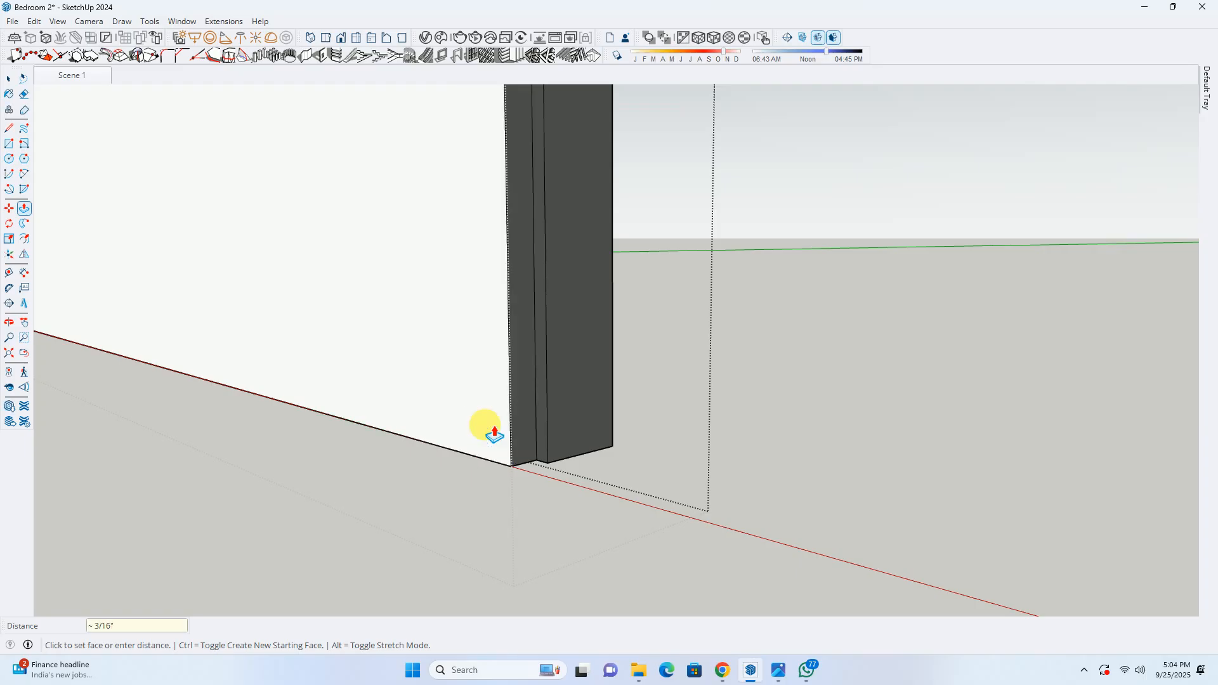
Close the grooved panel group and open the adjoining ungrooved wall panel for editing at its exposed side face
scroll(473, 381, down, 7)
middle_drag(489, 351, 631, 321)
key(space)
click(622, 304)
scroll(581, 320, down, 8)
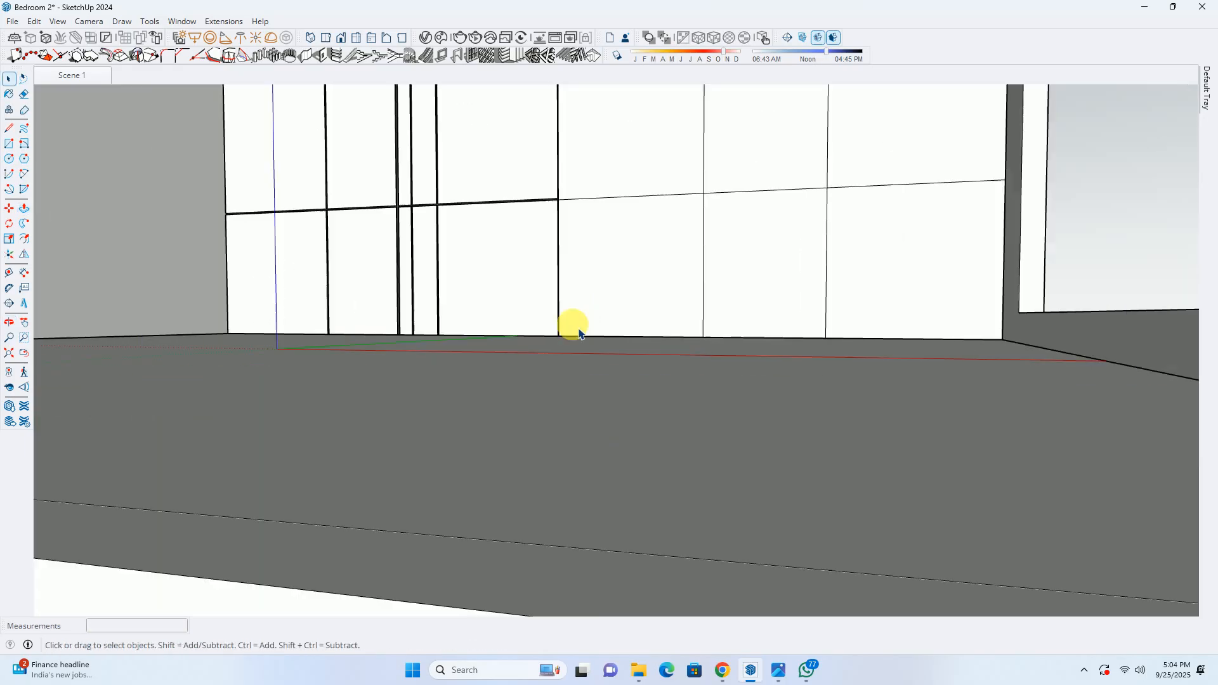
middle_drag(555, 313, 633, 294)
scroll(571, 377, down, 4)
scroll(544, 343, up, 3)
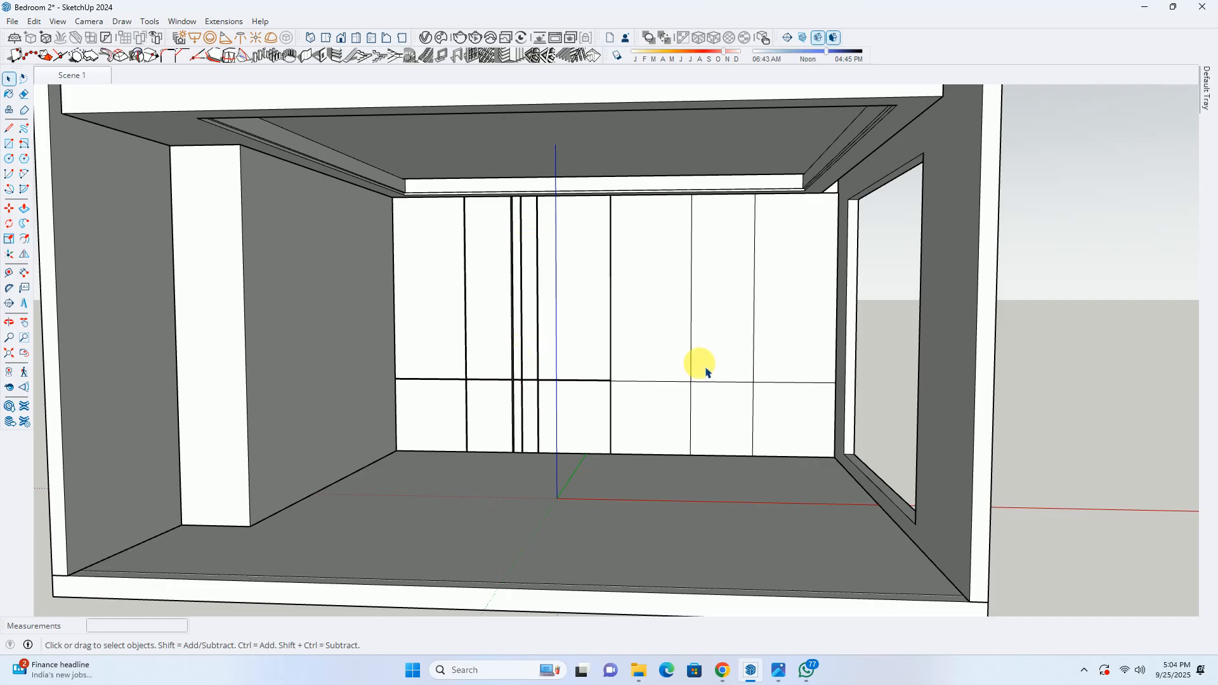
double_click(738, 348)
scroll(730, 336, up, 1)
shift+middle_drag(677, 369, 806, 412)
scroll(526, 476, up, 4)
scroll(573, 475, up, 5)
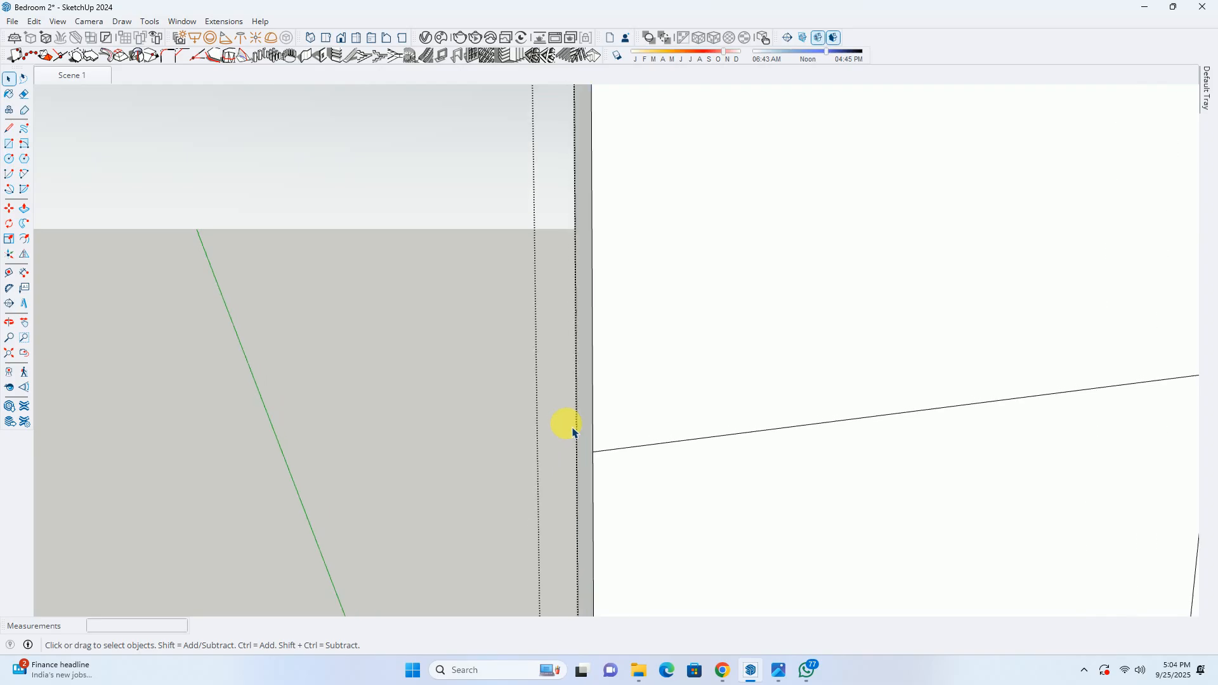
scroll(580, 426, up, 2)
click(577, 442)
key(m)
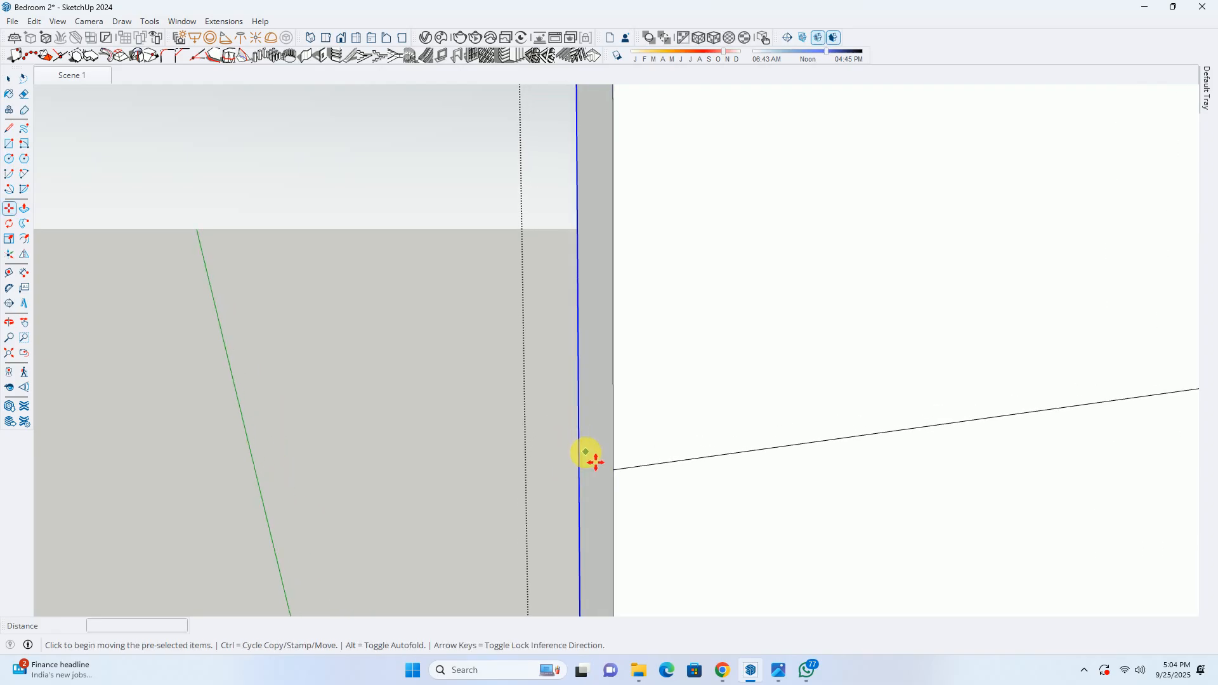
key(ctrl)
click(582, 452)
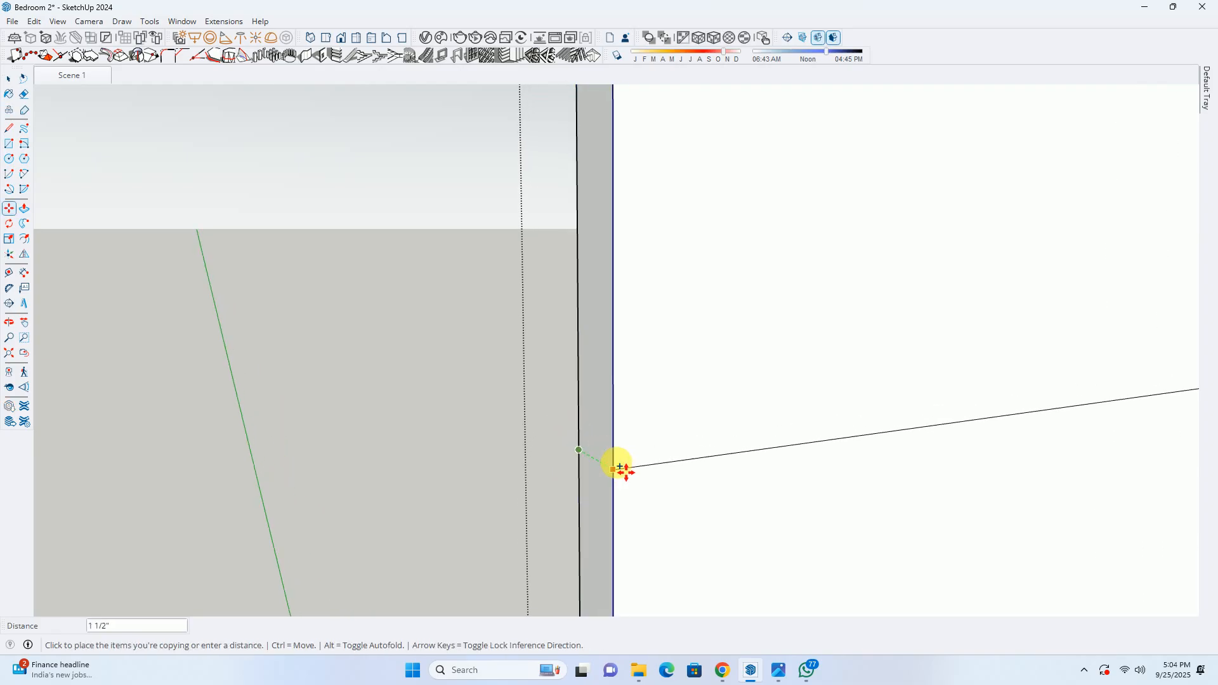
key(space)
Copy the front vertical edge of the ungrooved panel's side face 5 mm back along that face
scroll(617, 459, up, 1)
click(612, 477)
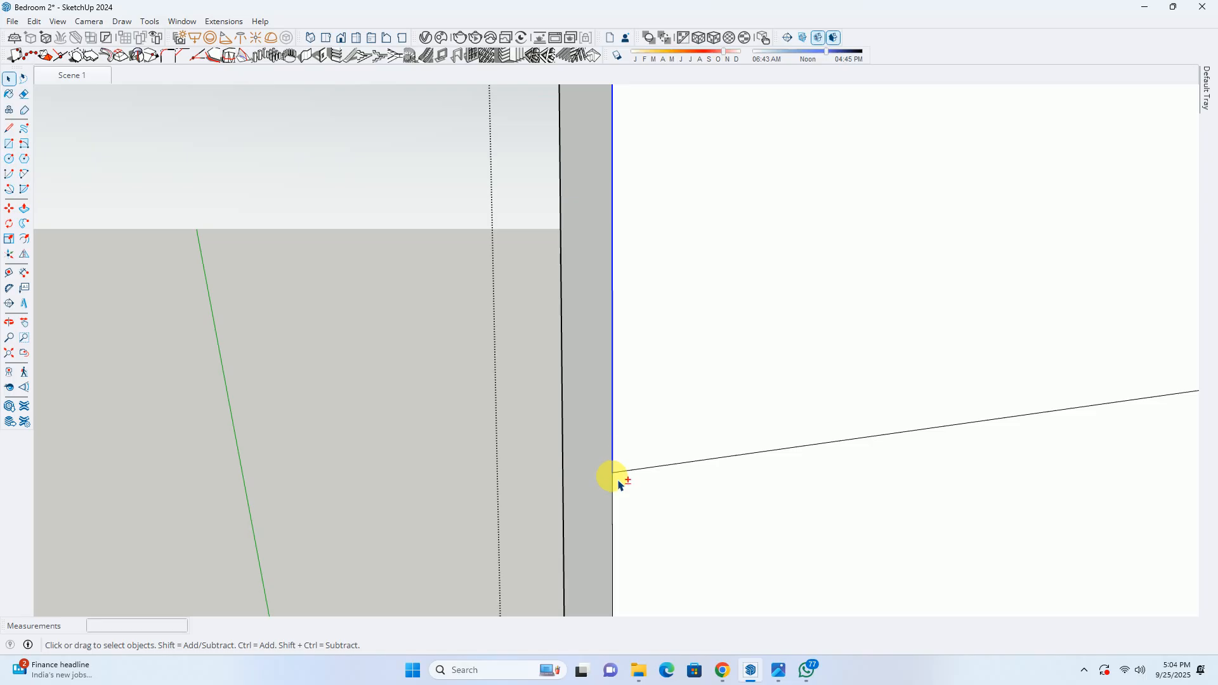
scroll(616, 482, up, 1)
key(m)
click(613, 473)
key(ctrl)
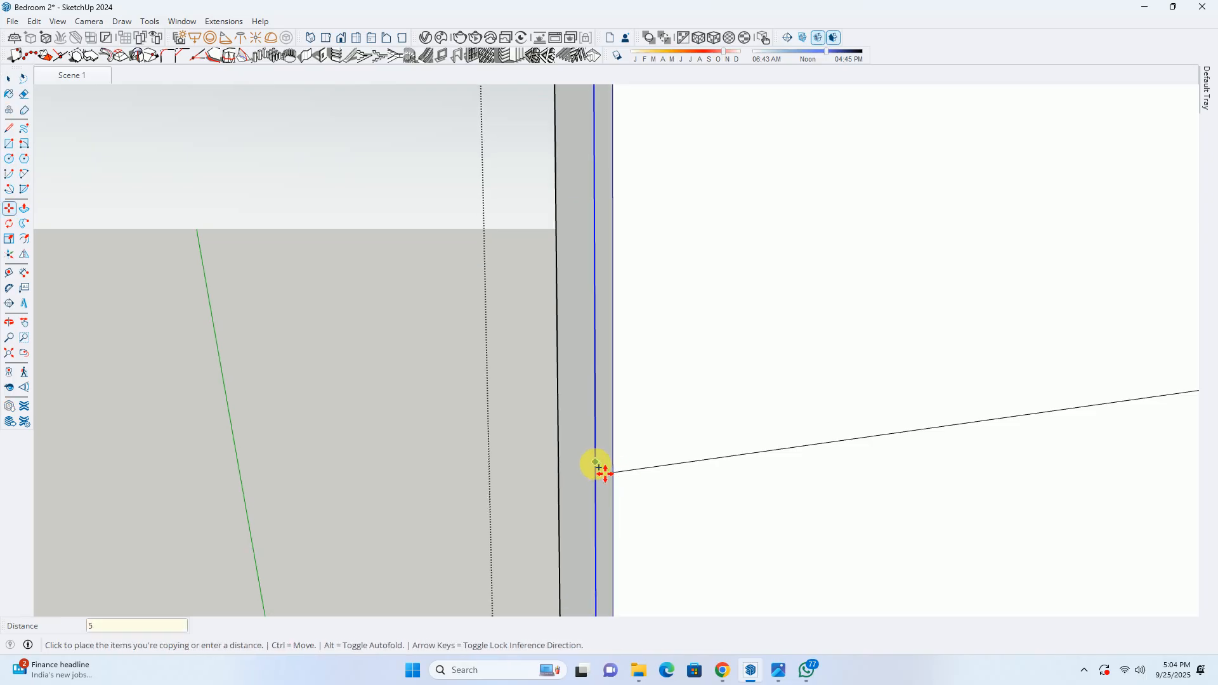
key(Return)
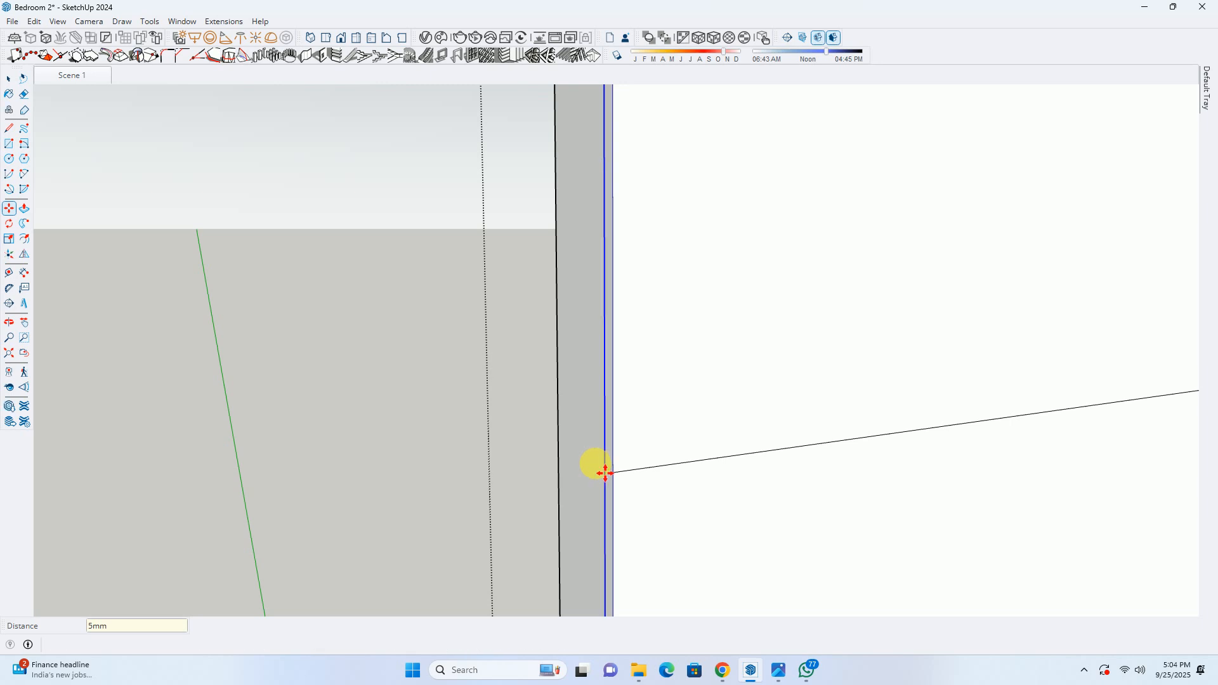
key(space)
Check the horizontal line and slatted section of the brown panelling in the reference bedroom image
scroll(599, 470, down, 3)
middle_drag(789, 488, 667, 468)
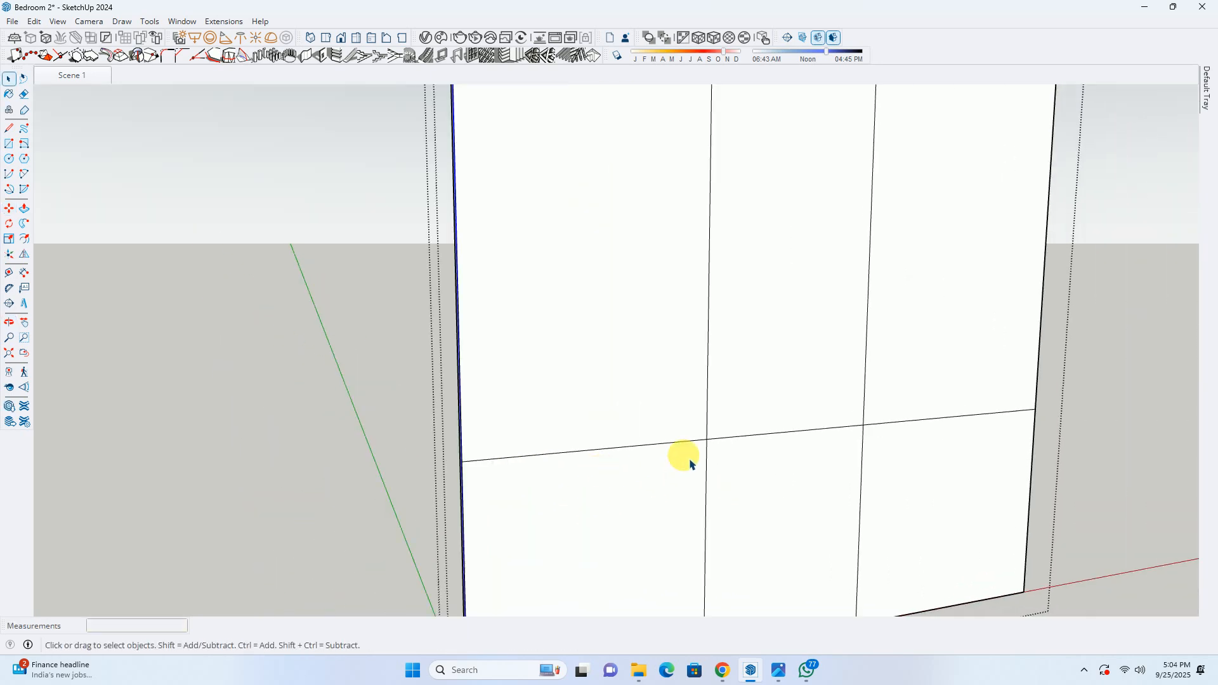
scroll(688, 451, up, 3)
click(702, 437)
click(696, 439)
scroll(696, 440, down, 2)
click(787, 672)
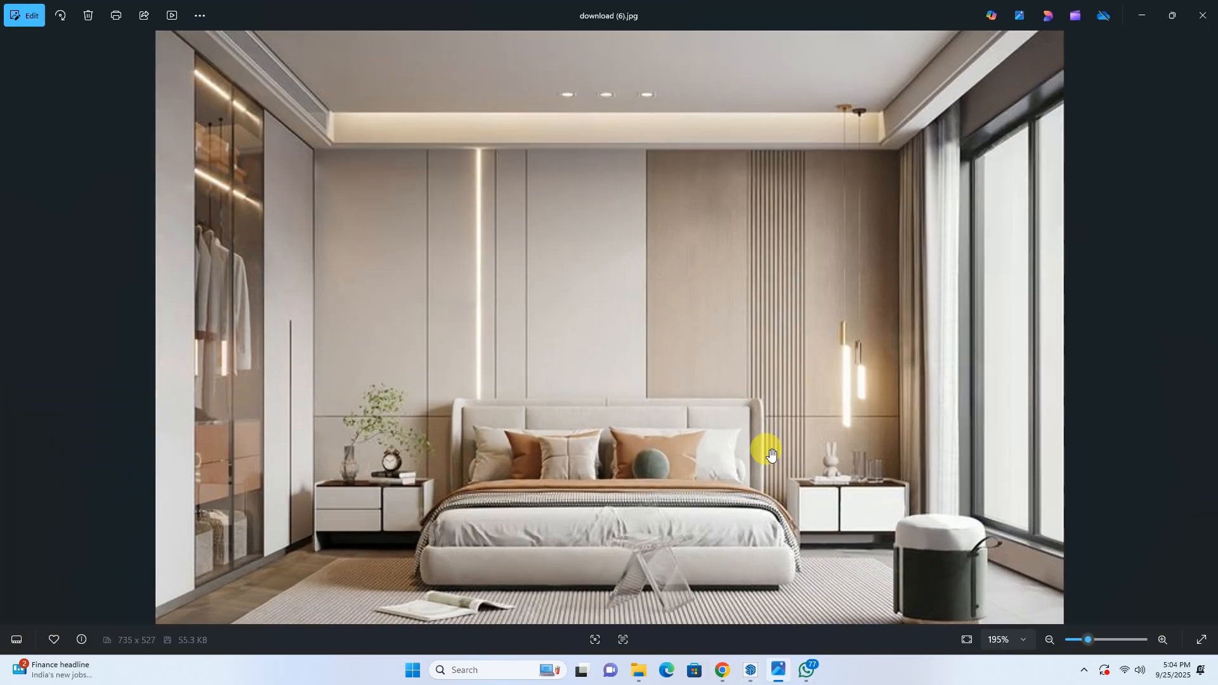
click(1141, 18)
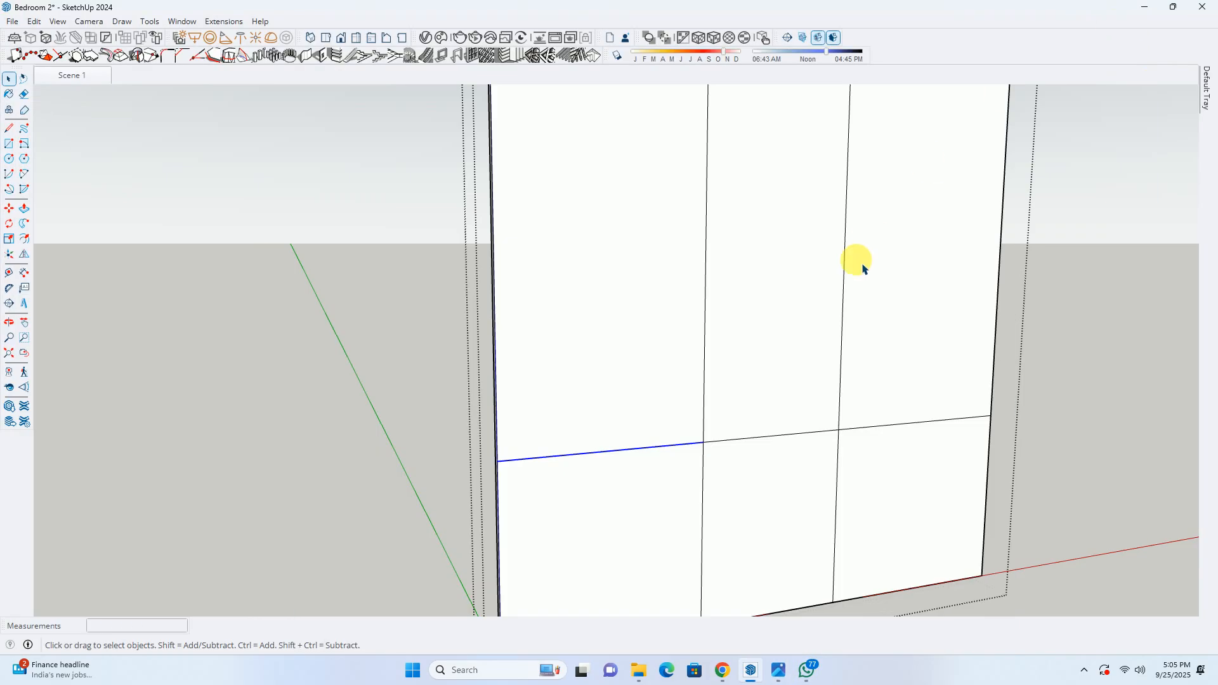
Erase the horizontal line's middle section between the two vertical lines of the ungrooved panel
key(e)
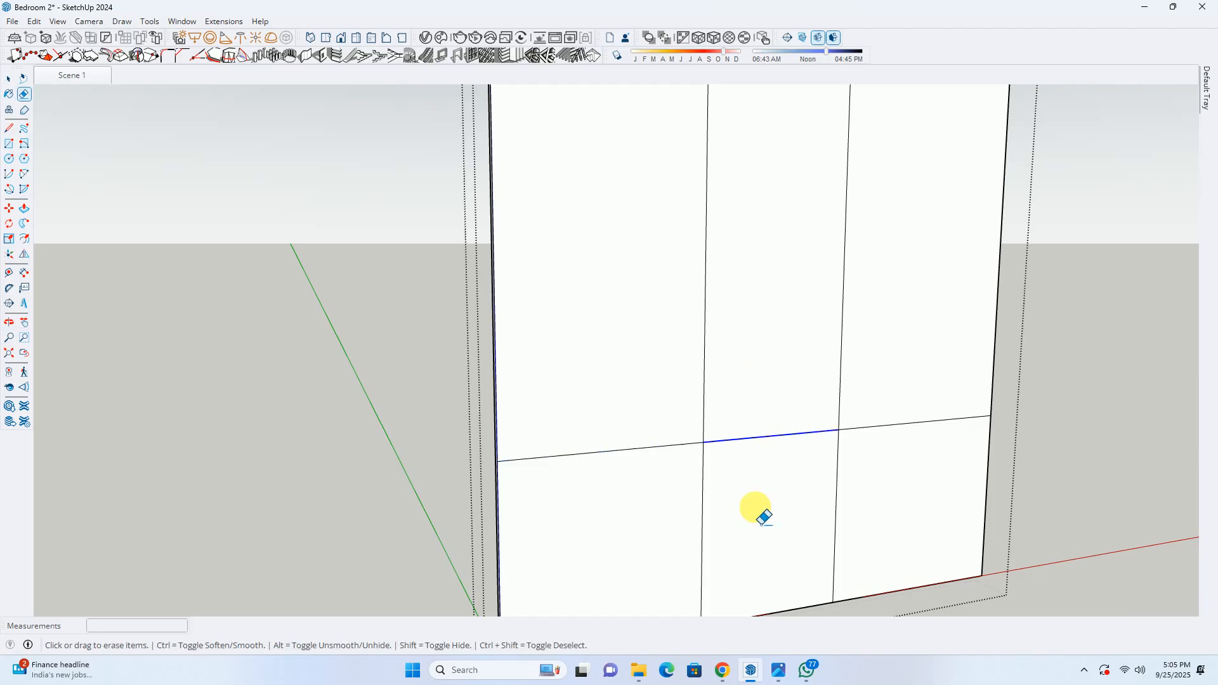
click(756, 438)
scroll(756, 437, down, 3)
middle_drag(759, 131, 737, 458)
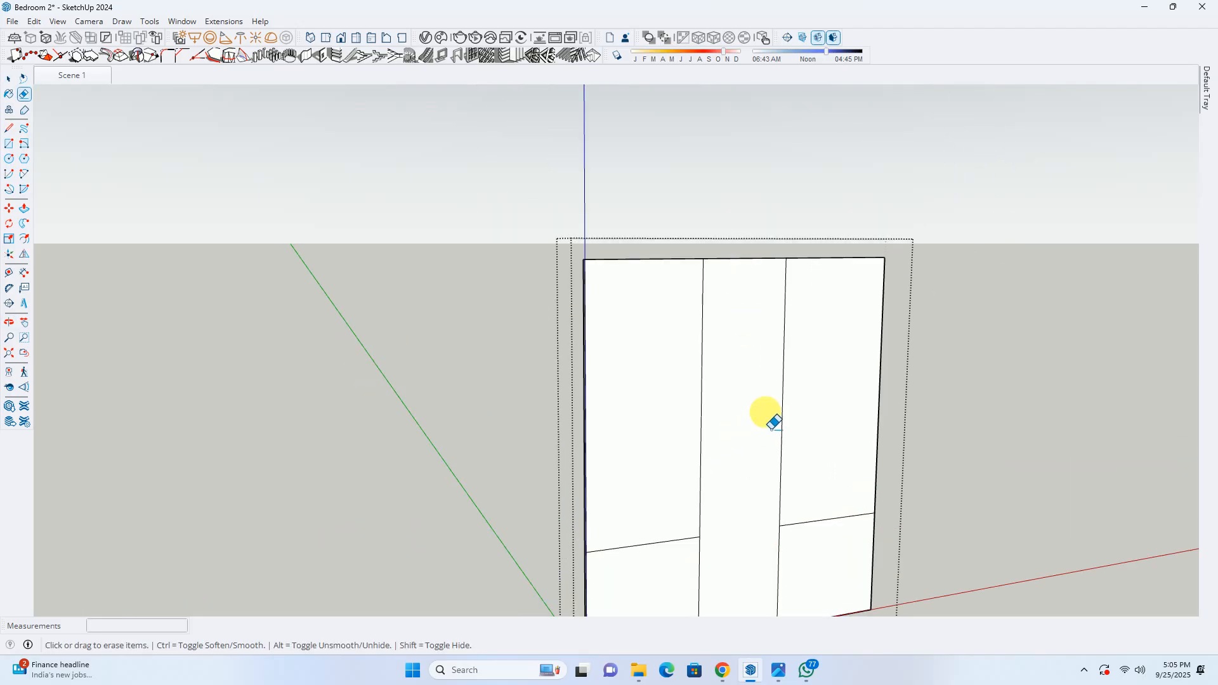
Copy the two remaining horizontal line segments 10 mm upward on the panel face
scroll(661, 408, up, 2)
key(space)
scroll(728, 388, up, 2)
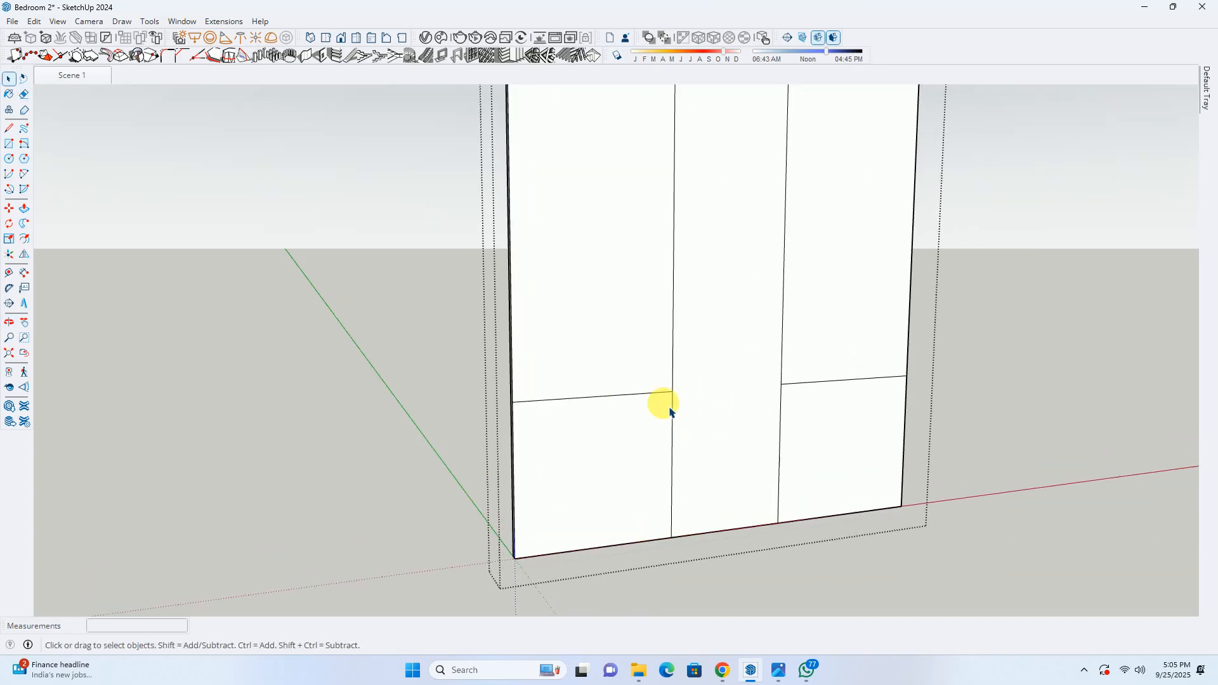
click(633, 396)
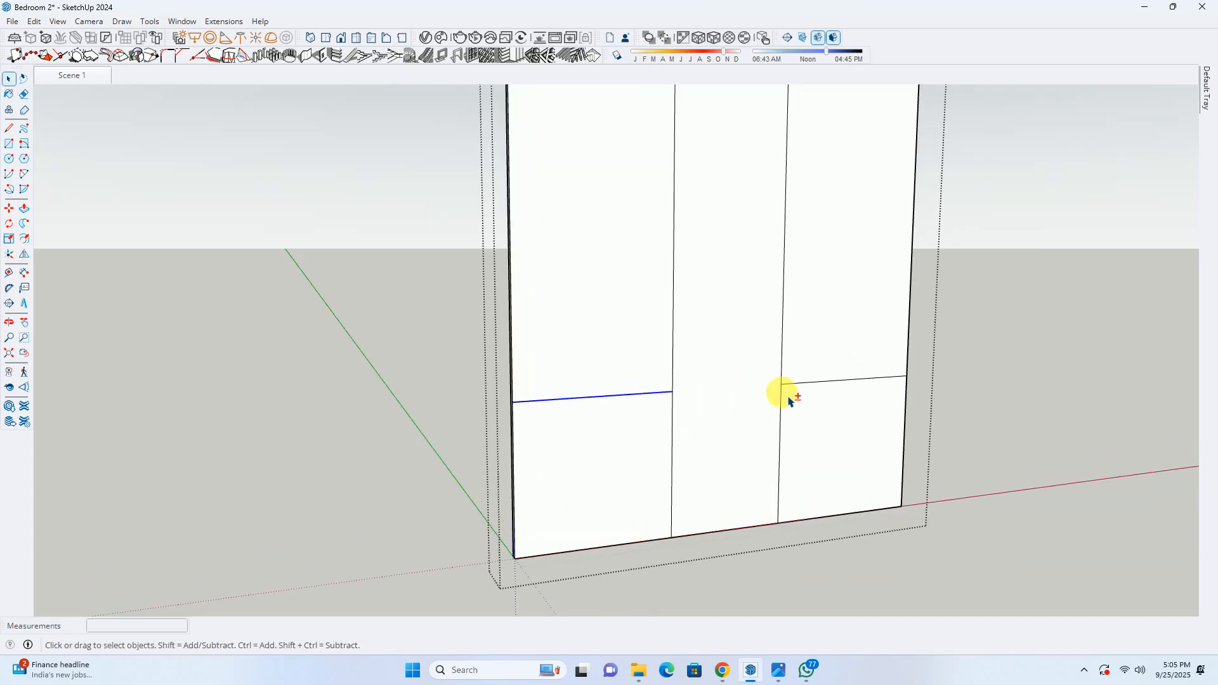
shift+click(798, 384)
shift+middle_drag(617, 411, 693, 451)
key(m)
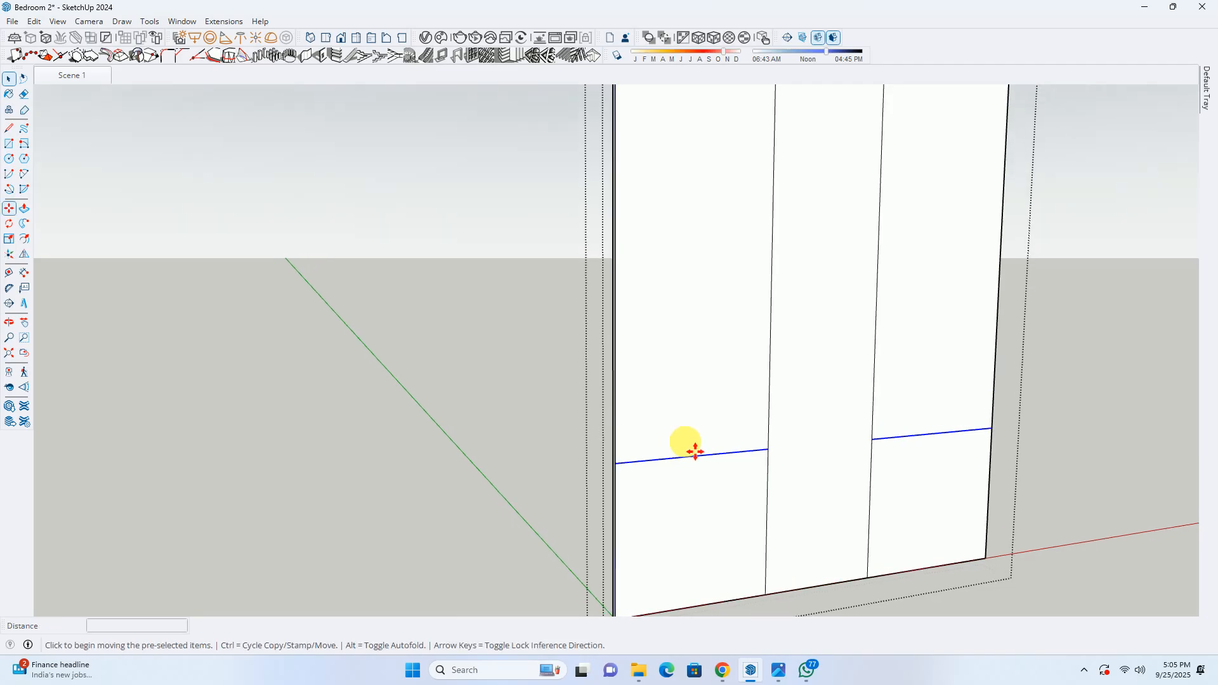
scroll(731, 447, up, 2)
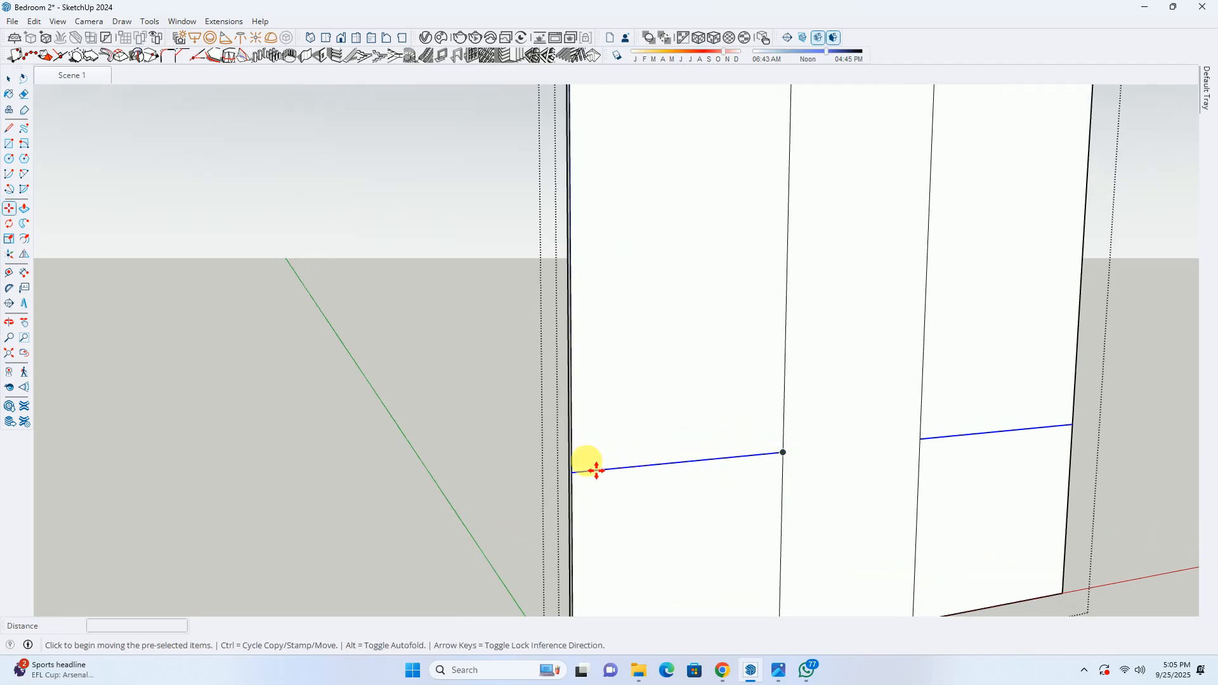
key(ctrl)
click(573, 472)
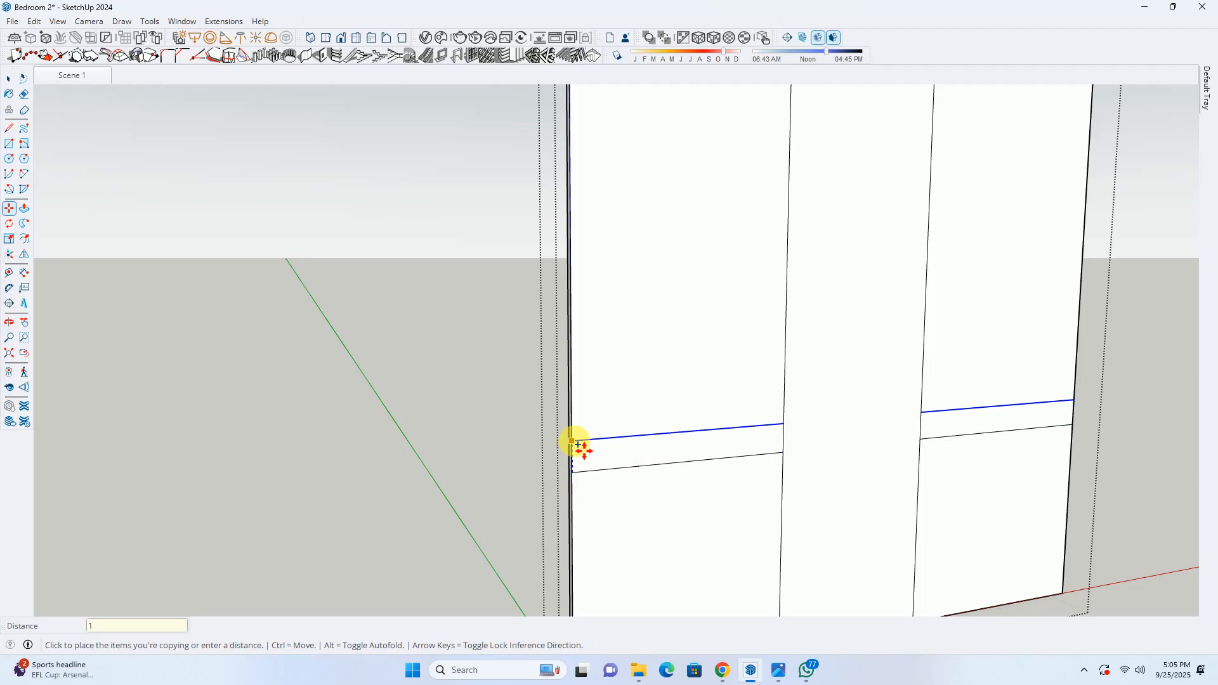
key(Return)
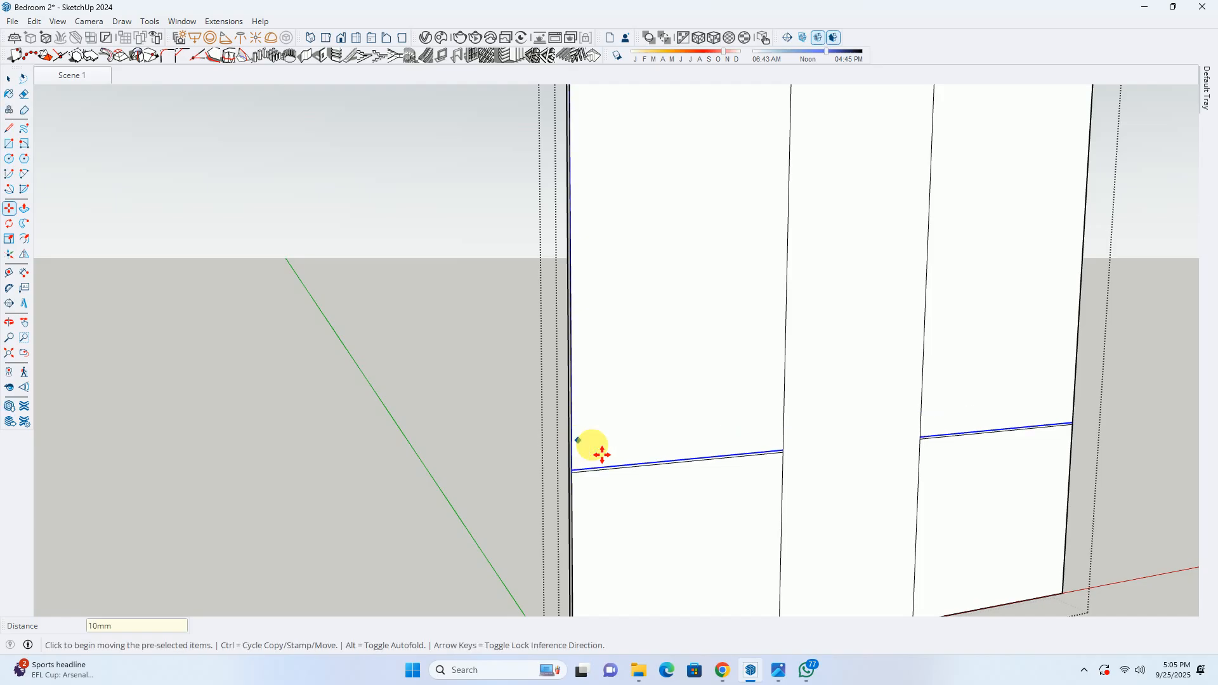
key(space)
scroll(811, 454, up, 3)
scroll(762, 448, down, 3)
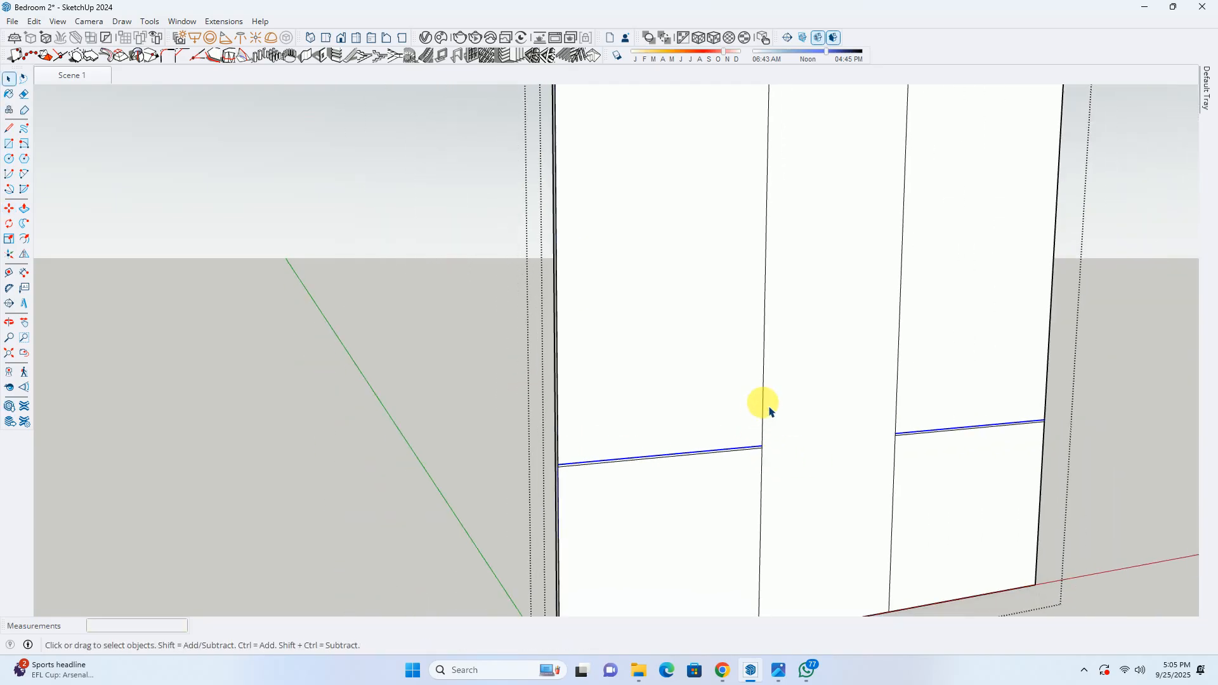
Copy both segments of the panel's first vertical line 10 mm toward the middle section
click(766, 408)
ctrl+click(770, 467)
scroll(764, 460, up, 5)
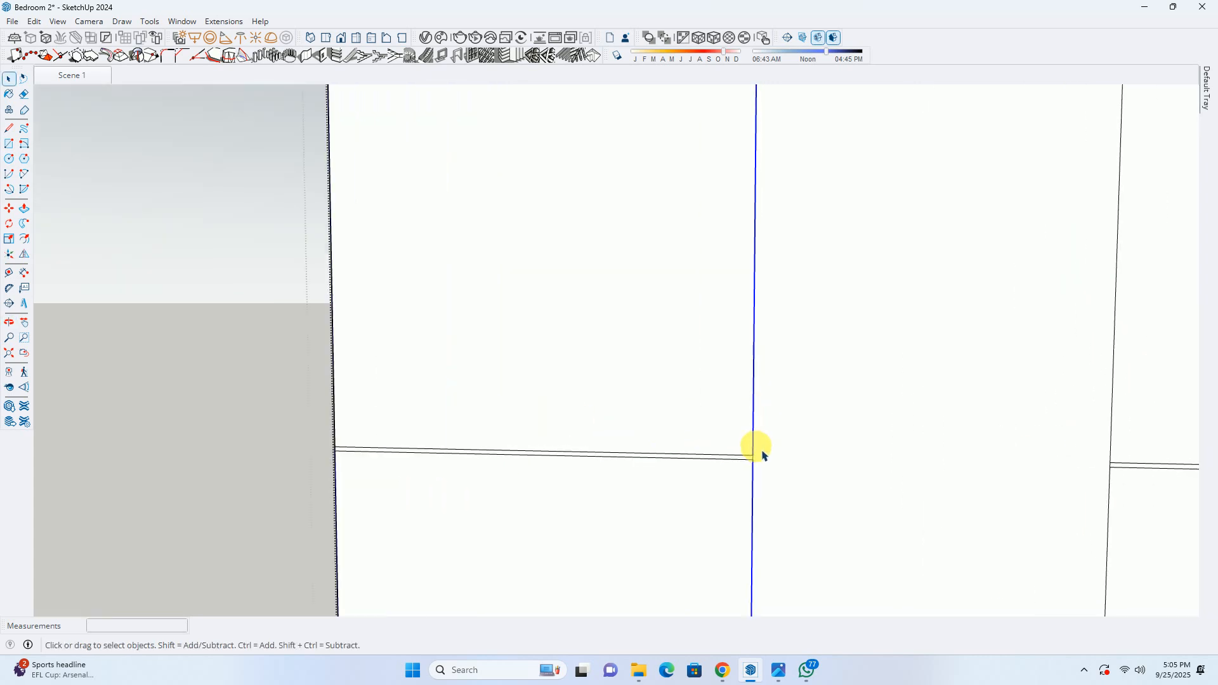
scroll(761, 454, up, 4)
key(m)
click(756, 462)
key(ctrl)
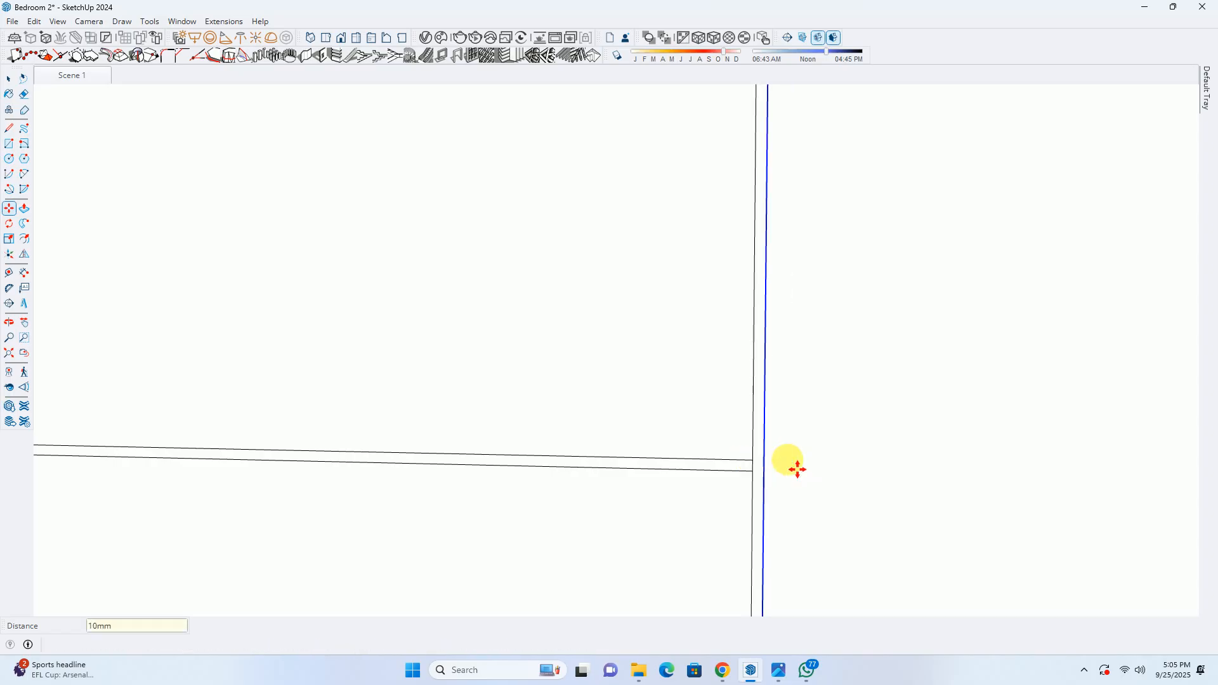
key(Return)
scroll(775, 468, down, 5)
scroll(638, 447, up, 2)
key(space)
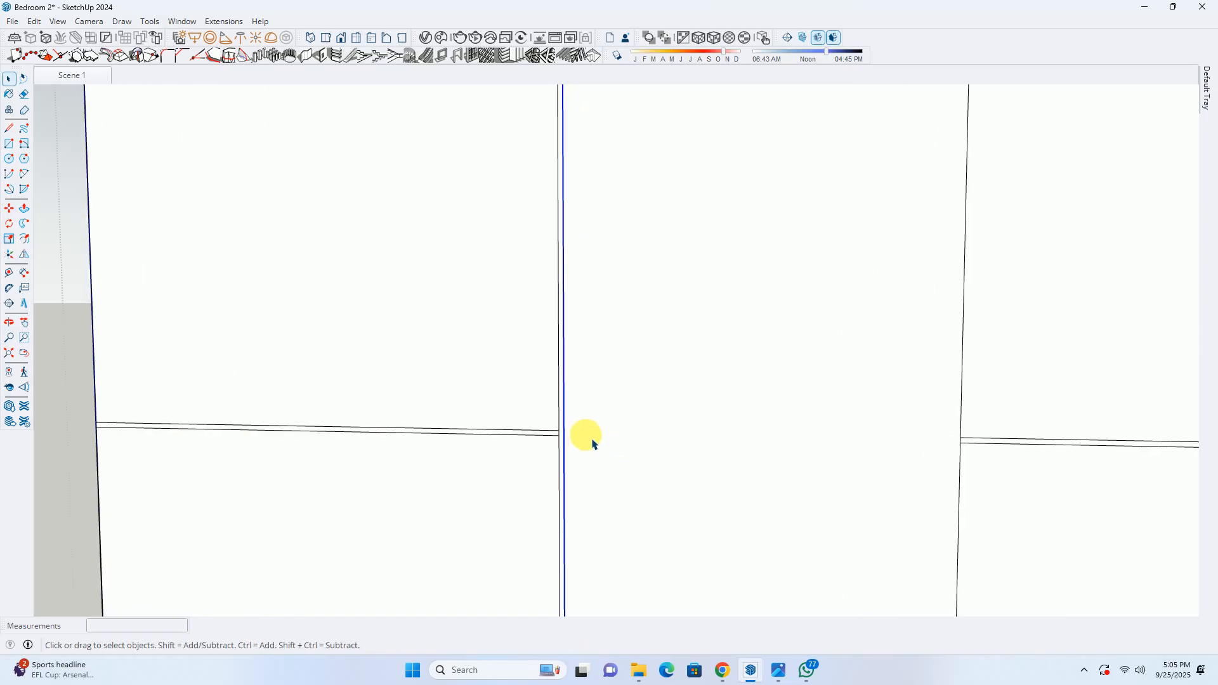
Copy the first vertical line across to the second one, so that the pair spacing matches the first 10 mm gap
click(558, 419)
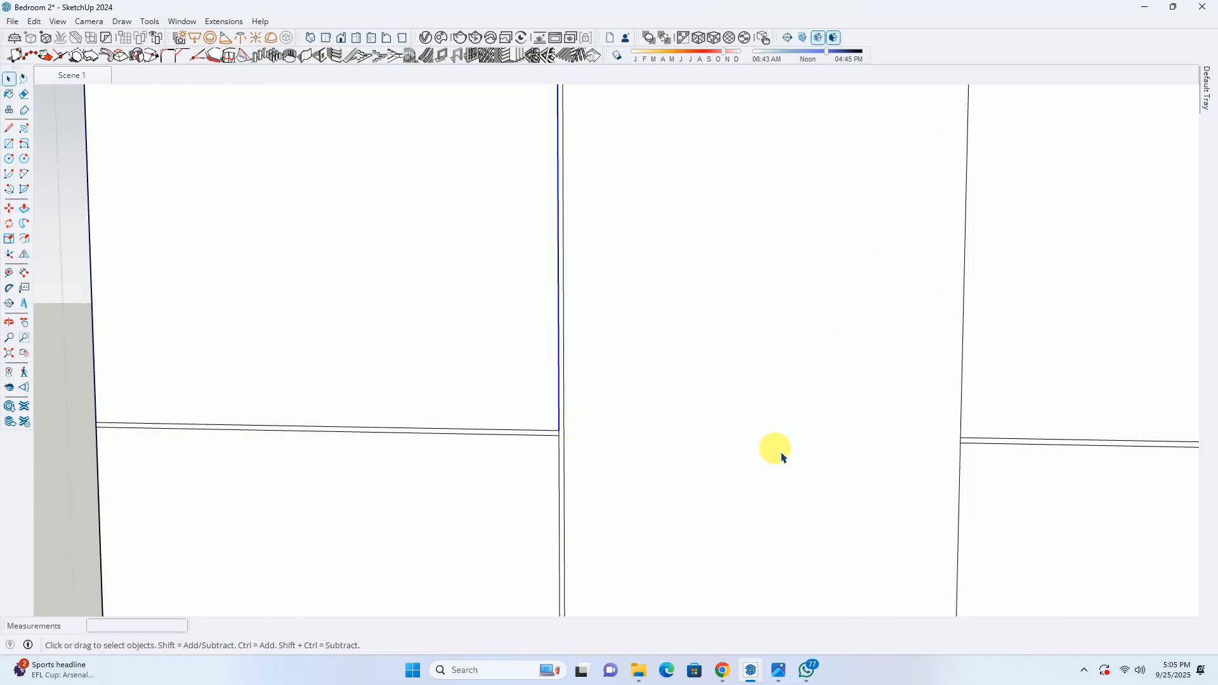
shift+click(565, 451)
scroll(565, 448, up, 3)
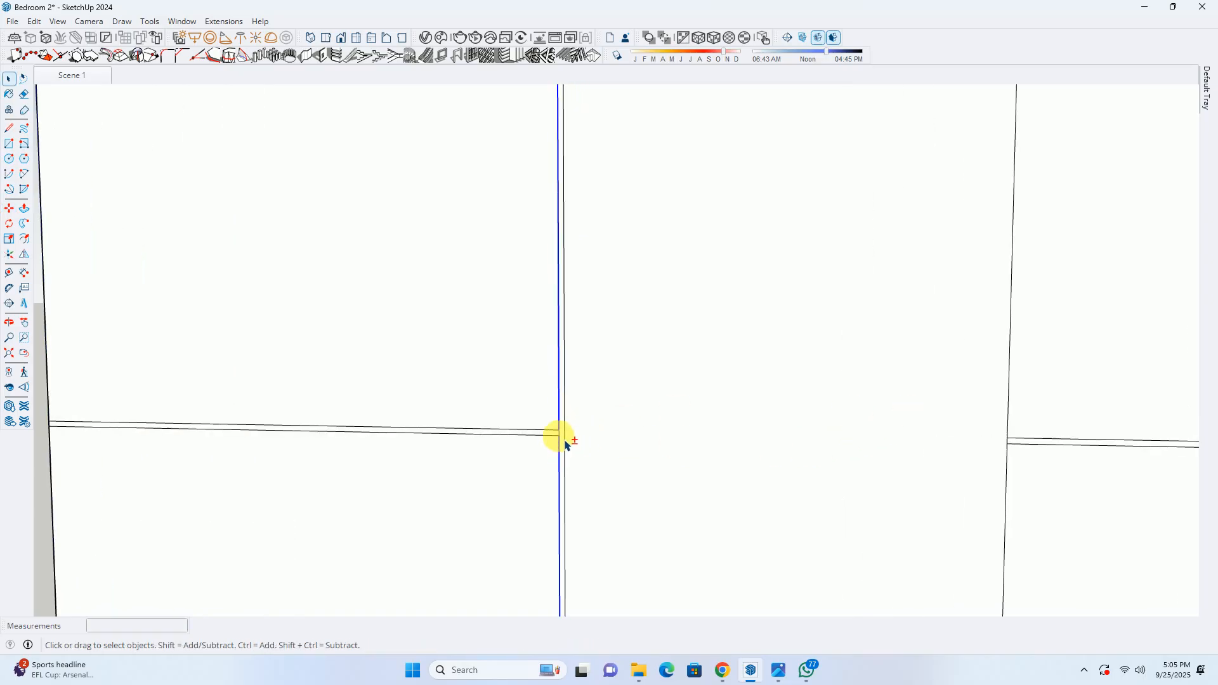
shift+click(564, 435)
shift+click(554, 432)
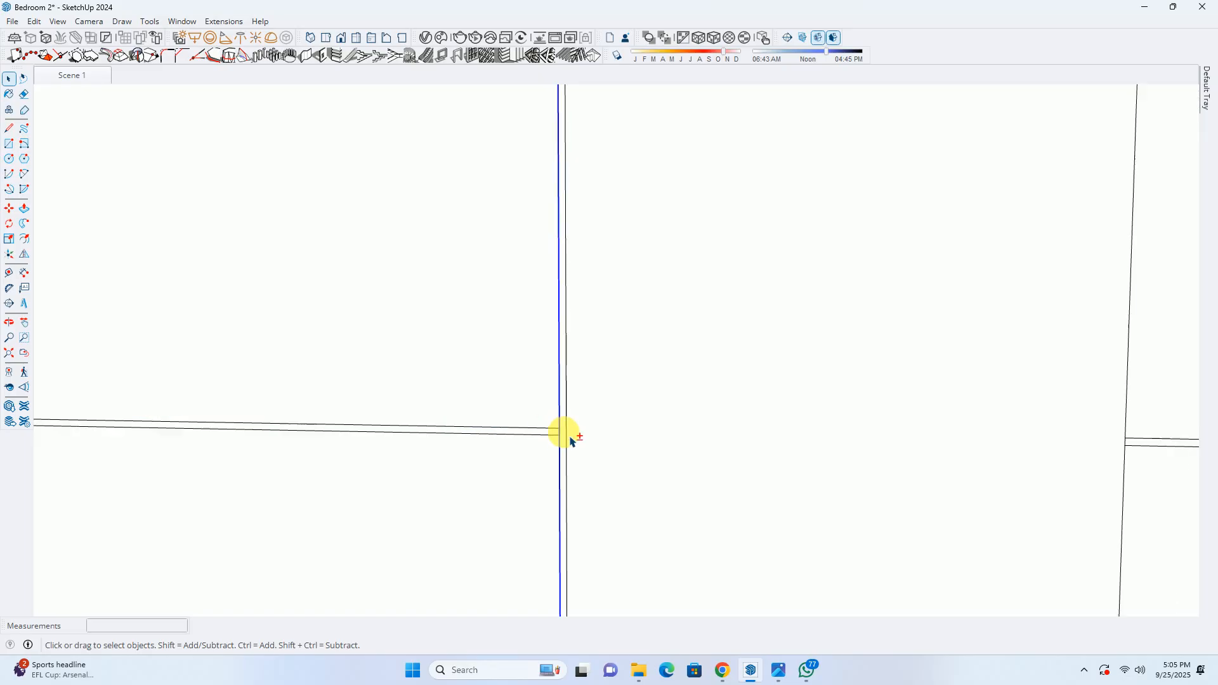
scroll(562, 433, down, 2)
scroll(562, 438, up, 3)
key(m)
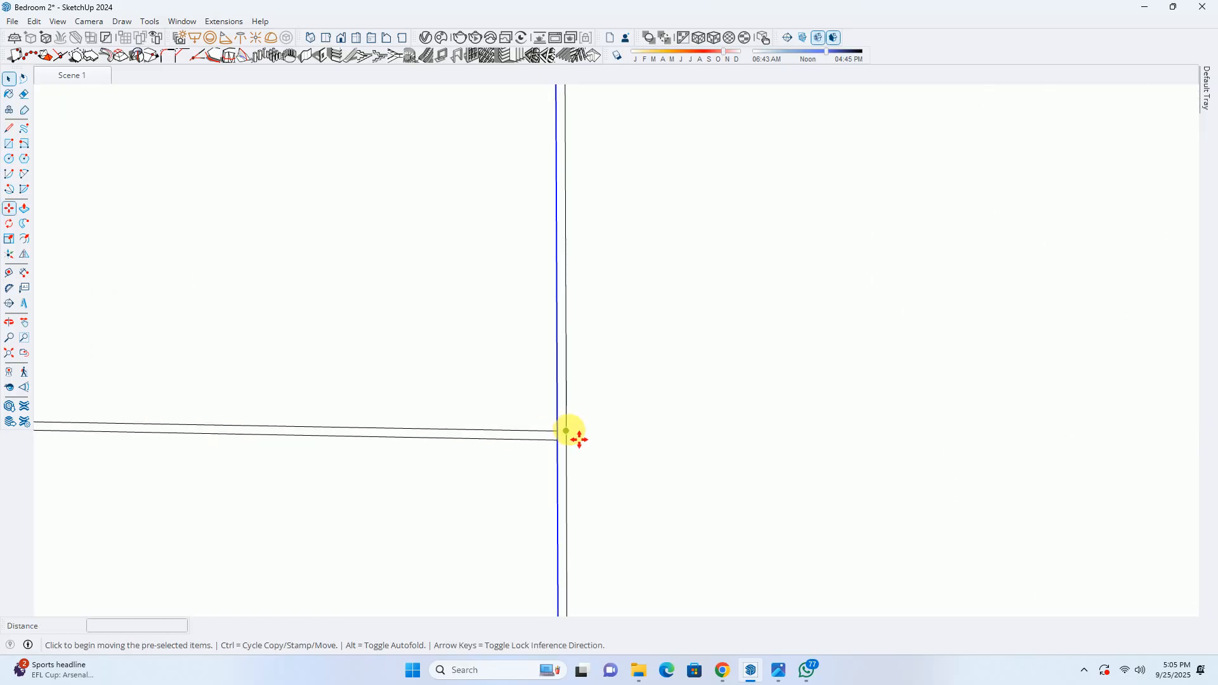
click(577, 446)
key(ctrl)
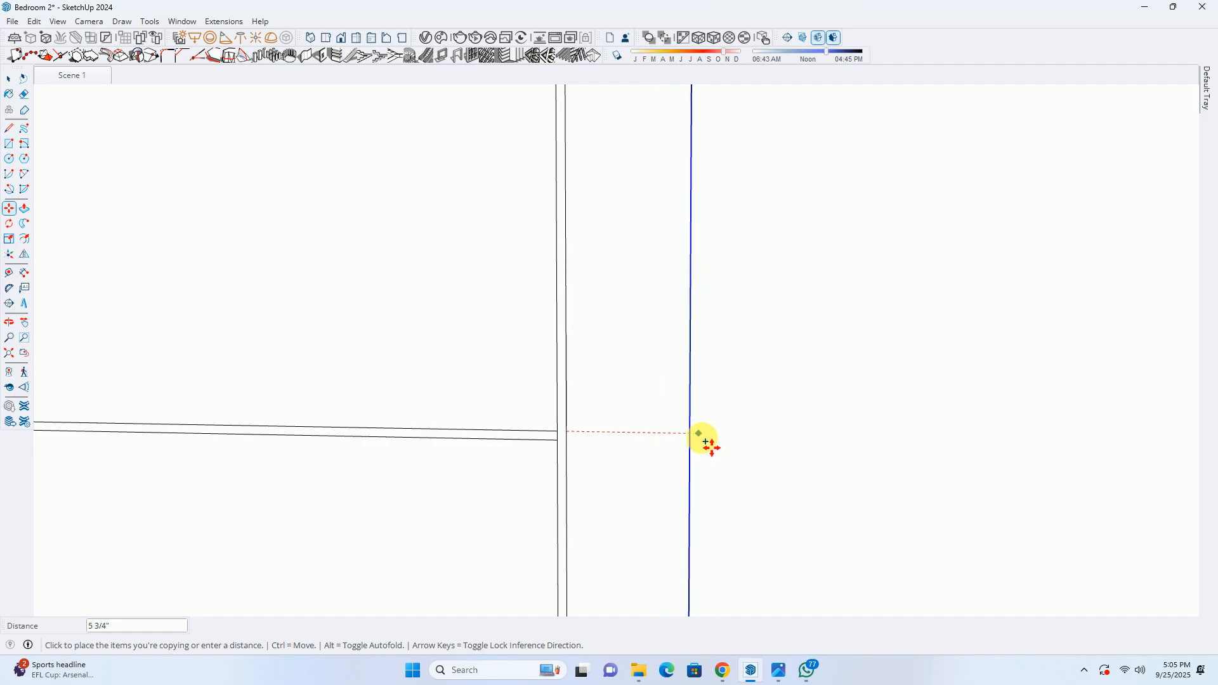
scroll(958, 467, down, 1)
shift+middle_drag(1050, 456, 683, 431)
scroll(850, 433, up, 2)
click(815, 419)
key(space)
scroll(772, 449, down, 6)
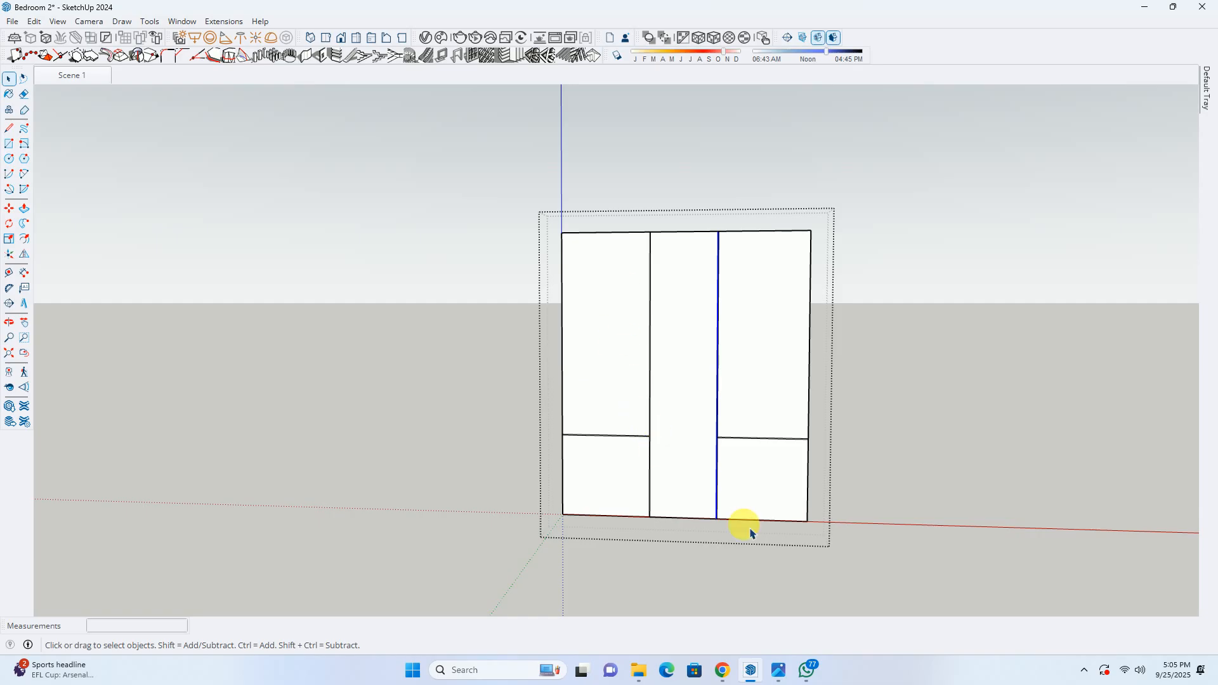
Check the groove lines around the slatted section in the reference bedroom image
click(778, 670)
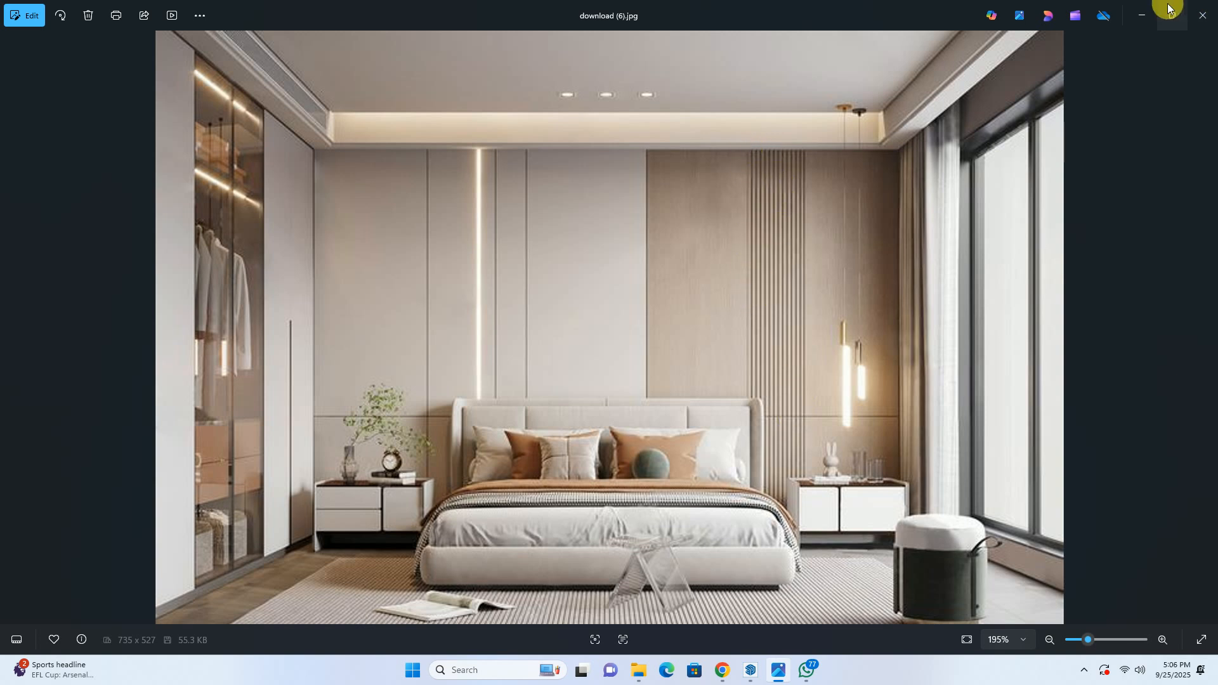
click(1143, 14)
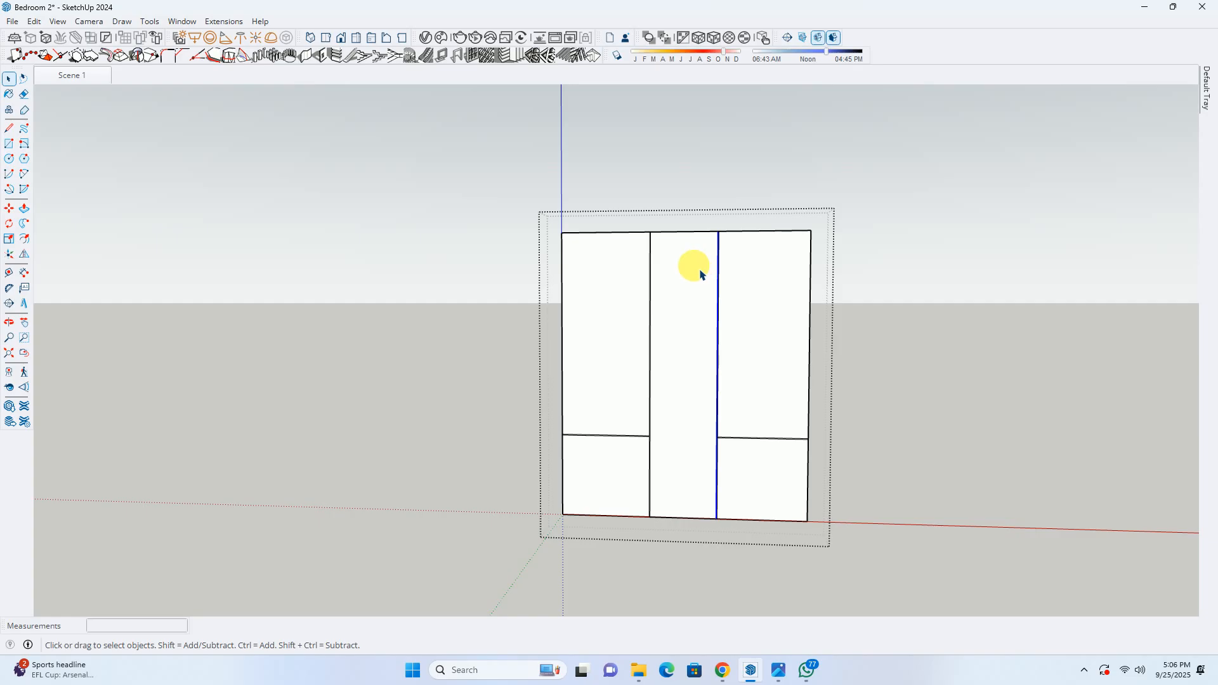
middle_drag(717, 272, 639, 272)
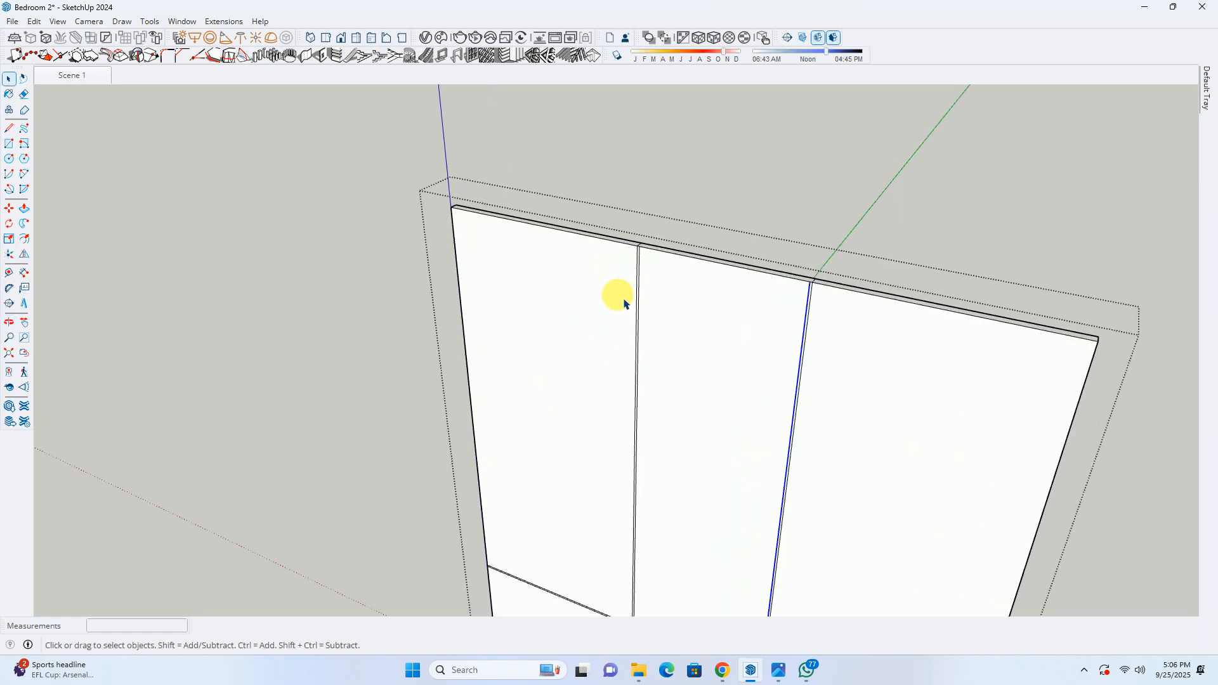
key(p)
middle_drag(536, 356, 654, 356)
scroll(654, 358, up, 5)
key(space)
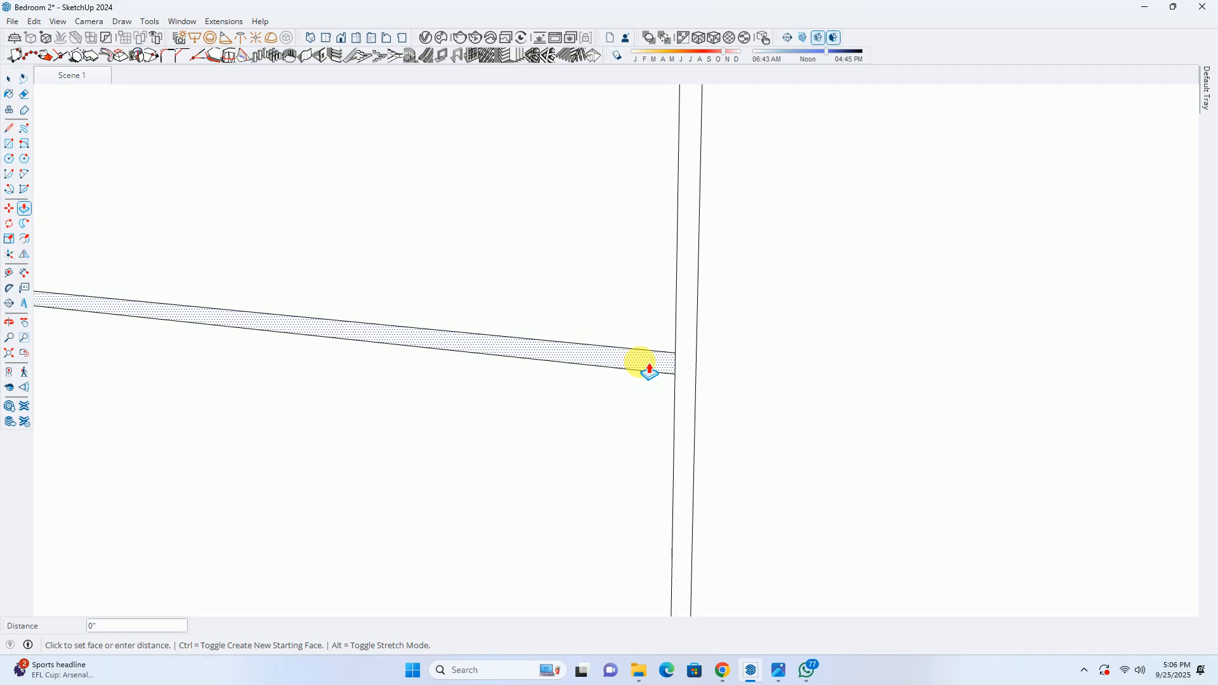
Paint the narrow horizontal and vertical strips on the panel face with 0135_DarkGray
mouse_move(1203, 92)
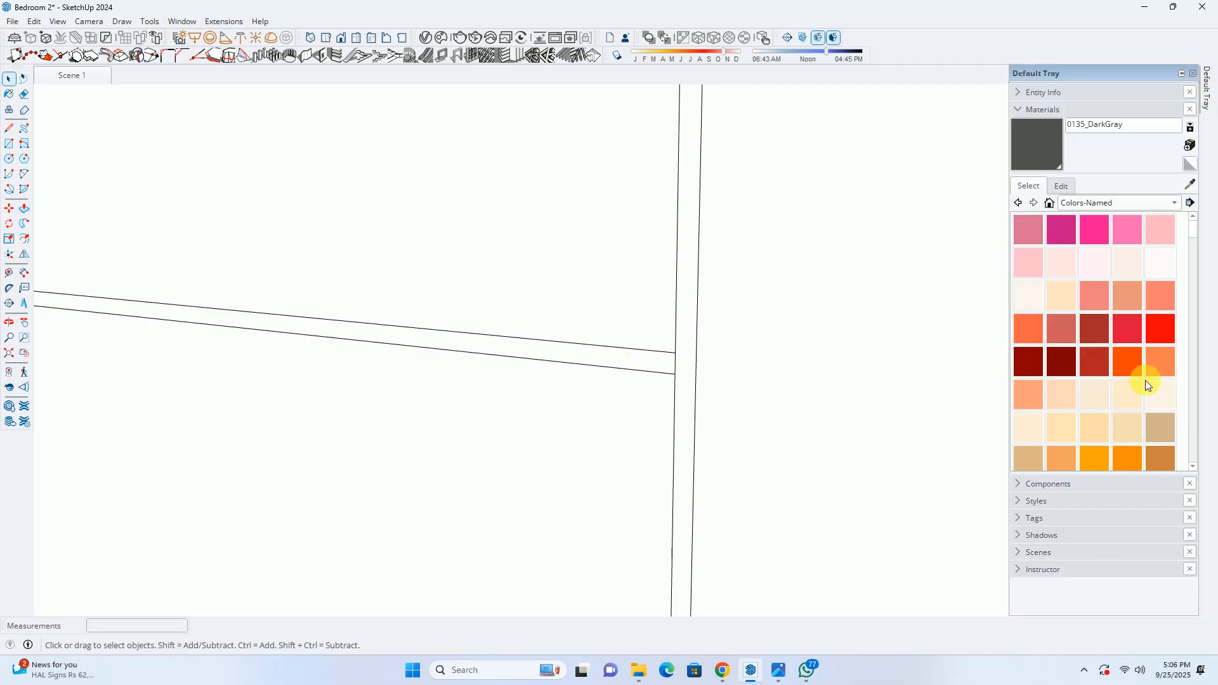
scroll(1123, 318, down, 3)
click(1052, 161)
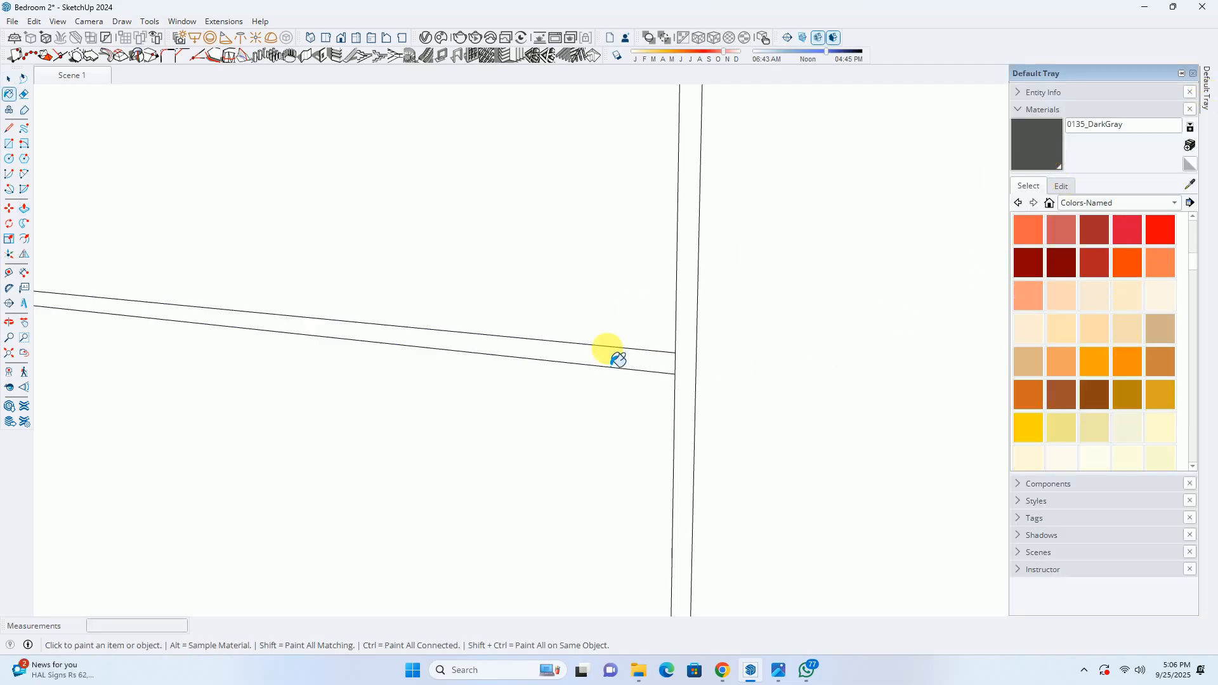
click(697, 340)
click(708, 361)
scroll(685, 381, down, 5)
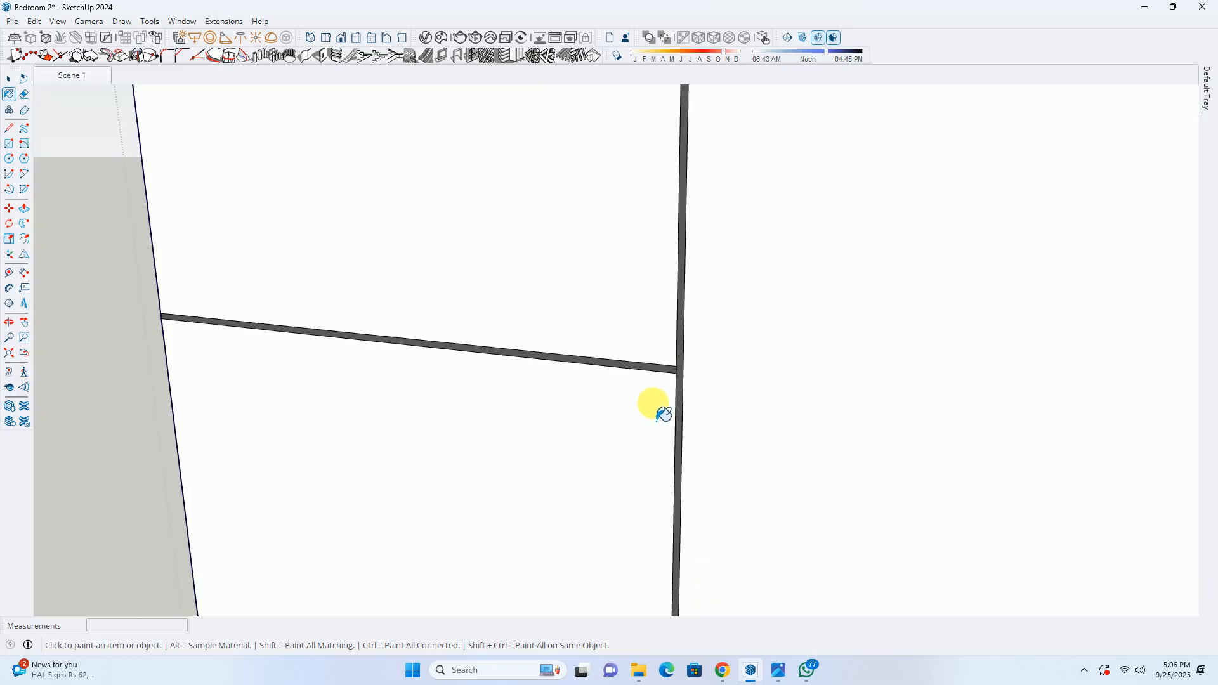
scroll(855, 429, up, 3)
scroll(855, 429, up, 2)
click(870, 418)
click(871, 422)
middle_drag(871, 422, 789, 413)
Erase the short edges where the horizontal dark strips meet the vertical ones
key(e)
scroll(793, 409, up, 1)
click(788, 398)
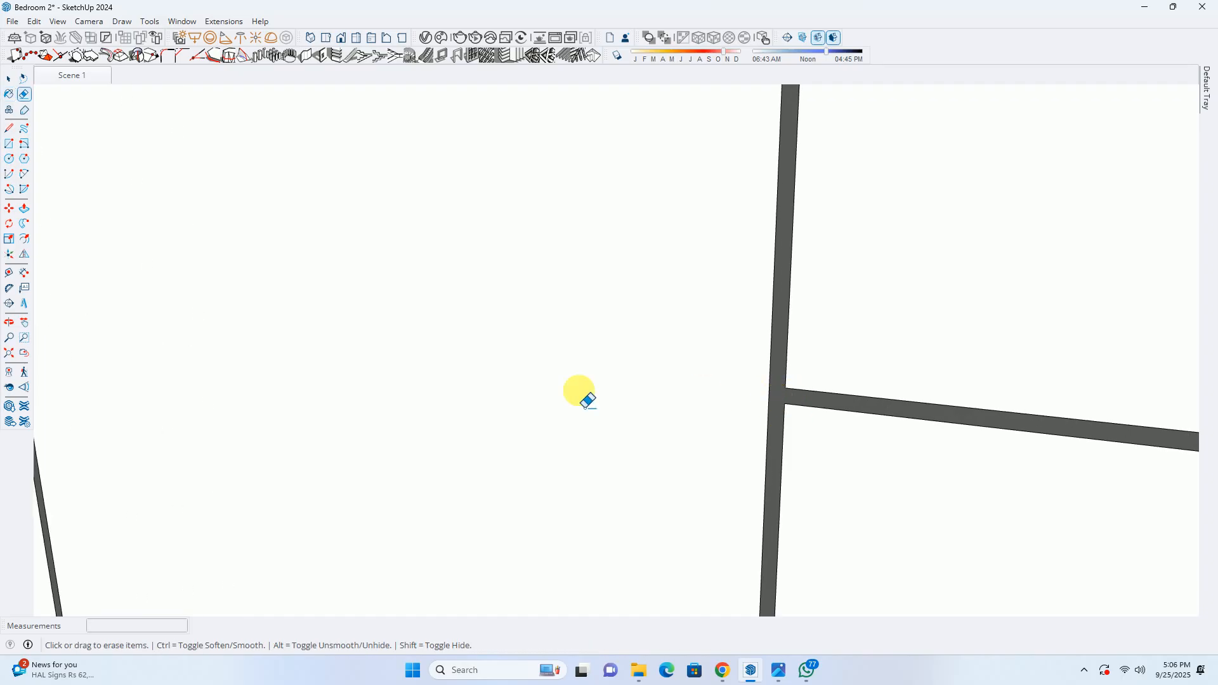
shift+middle_drag(137, 351, 538, 364)
scroll(450, 336, up, 3)
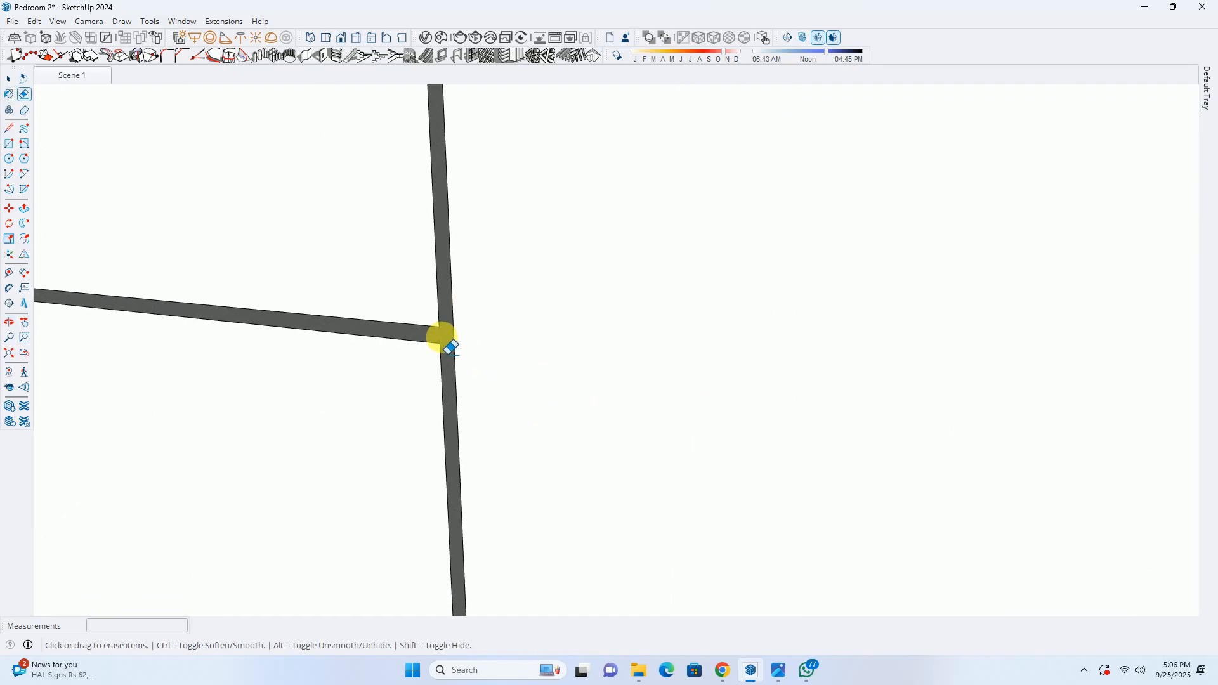
Push the joined dark groove faces 10 mm into the panel
key(p)
click(452, 346)
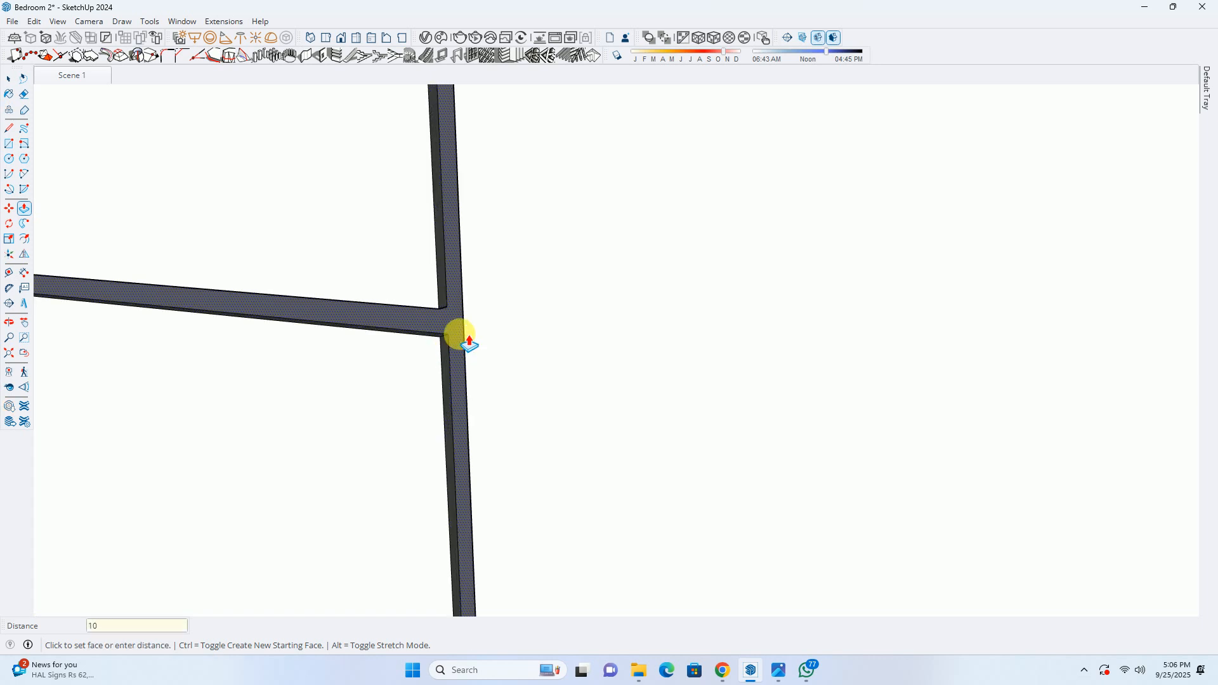
key(Return)
scroll(460, 339, down, 4)
shift+middle_drag(679, 389, 457, 330)
scroll(661, 304, up, 2)
scroll(661, 311, down, 5)
Push the narrow front strip of the panel's exposed side face in by 5 mm
middle_drag(423, 362, 655, 277)
scroll(655, 277, down, 4)
mouse_move(628, 334)
shift+middle_down()
mouse_move(651, 365)
mouse_move(876, 395)
shift+middle_up()
middle_drag(691, 372, 797, 414)
scroll(766, 375, up, 3)
scroll(766, 375, up, 5)
key(space)
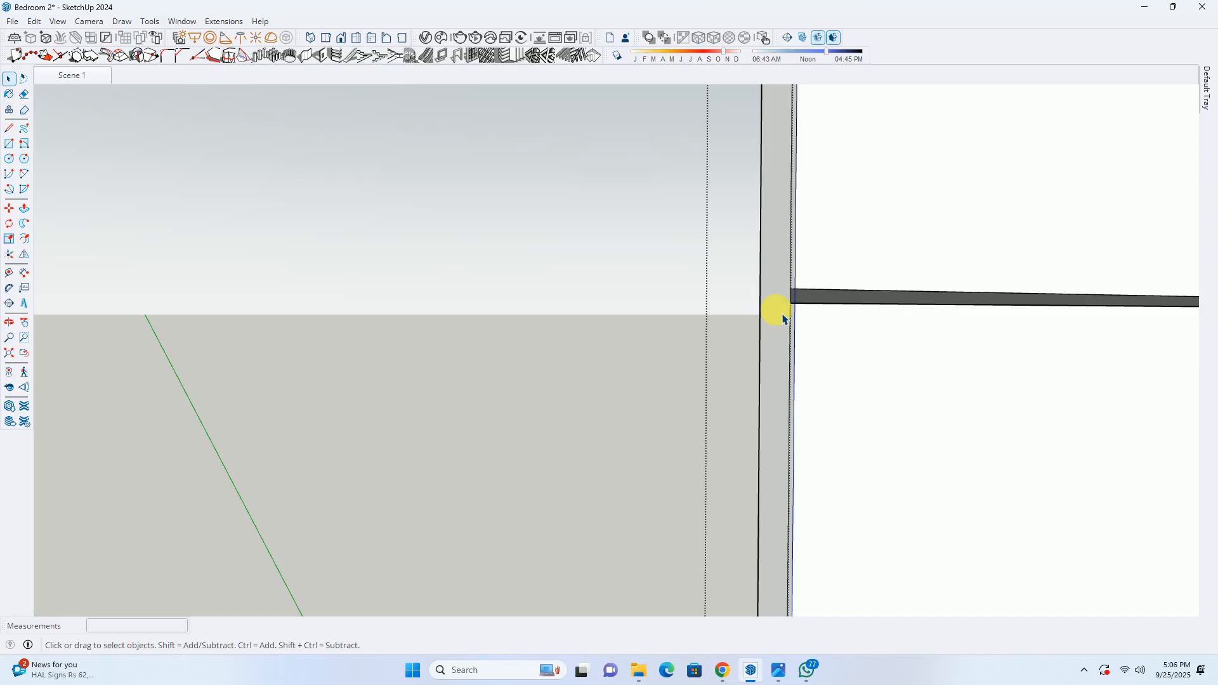
key(p)
scroll(799, 293, up, 1)
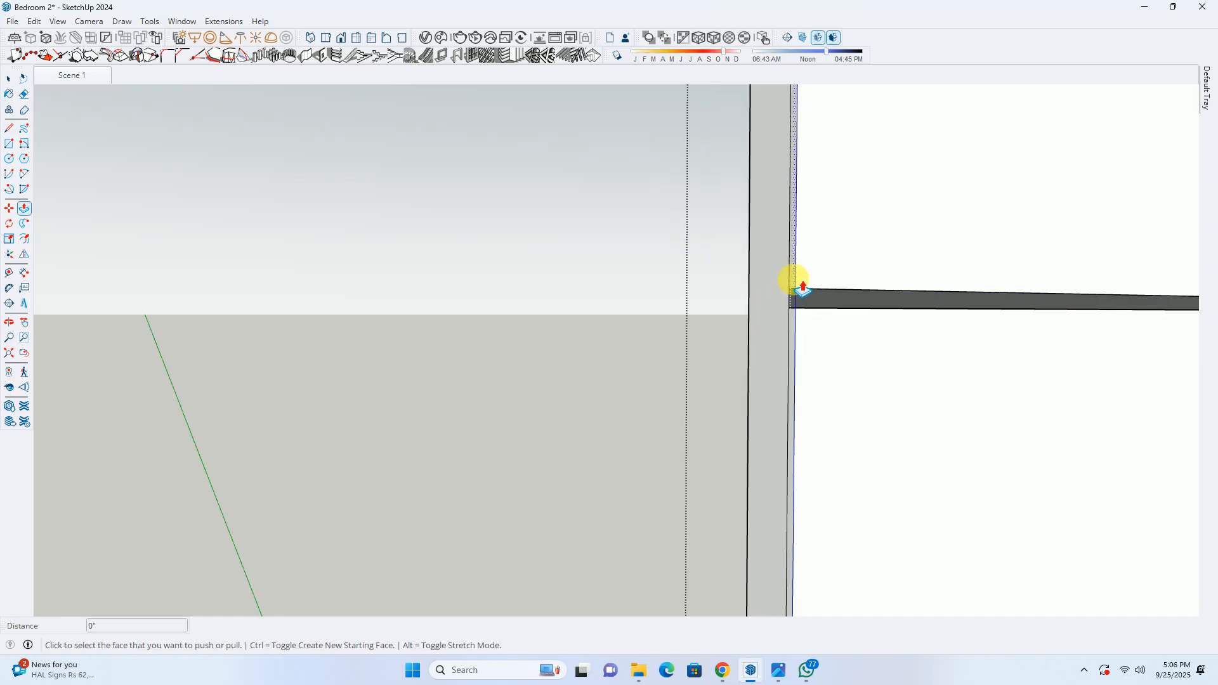
click(794, 281)
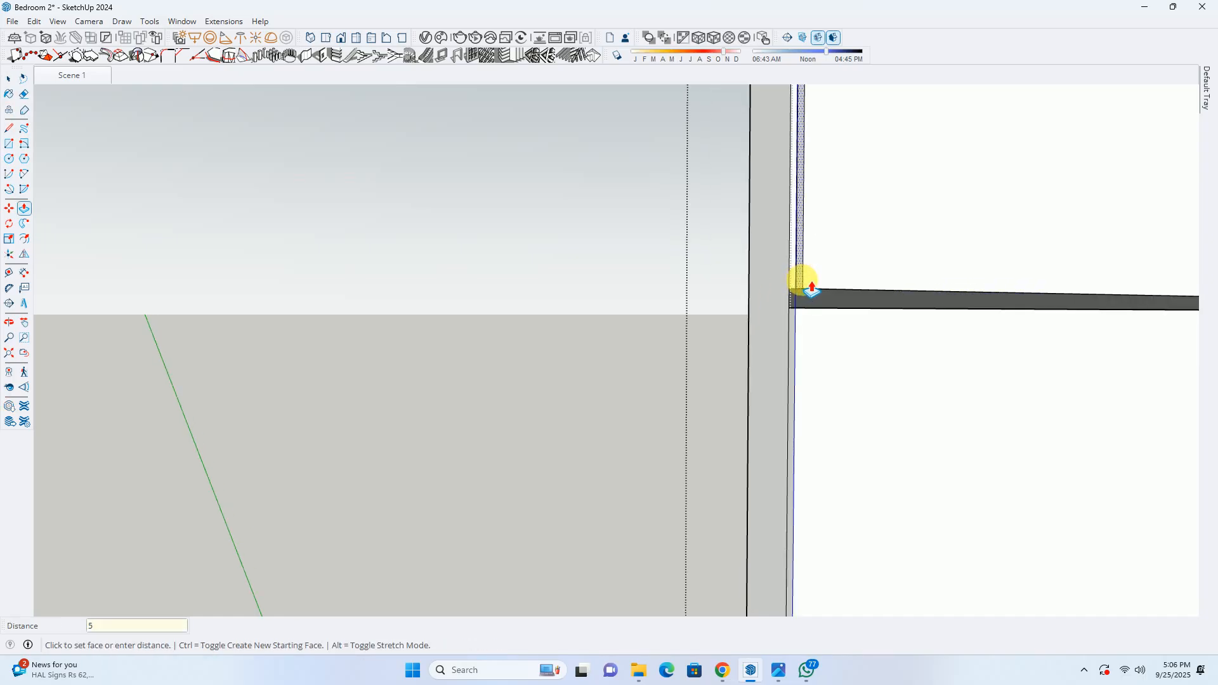
key(Return)
scroll(803, 292, up, 2)
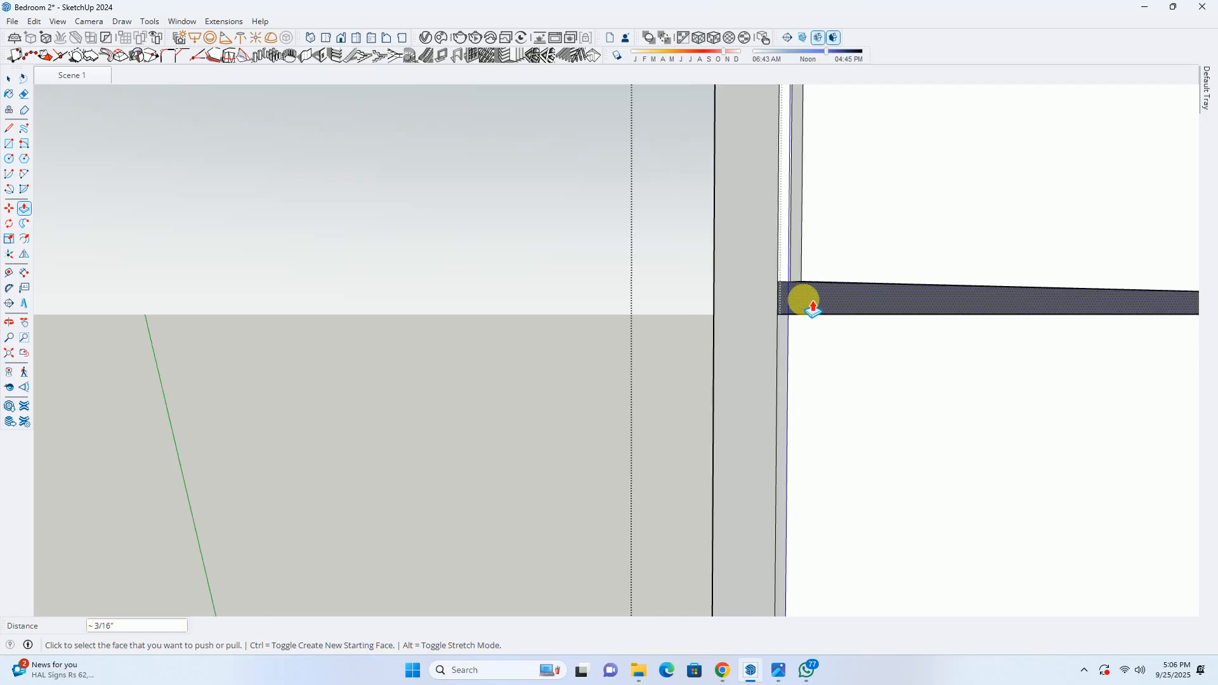
Sample the groove's dark grey and paint the recessed faces along the panel's side edge, above and below the horizontal groove
key(b)
scroll(801, 300, up, 2)
alt+click(792, 297)
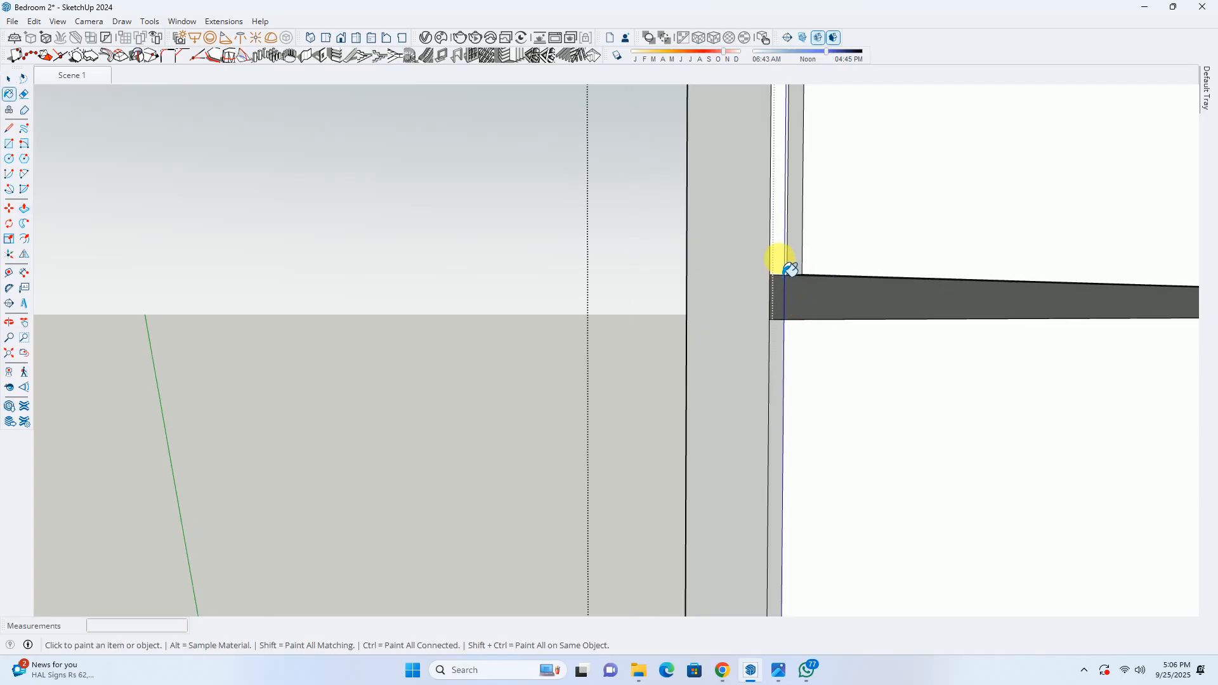
click(782, 260)
click(793, 258)
scroll(781, 306, down, 1)
scroll(787, 320, down, 1)
click(784, 331)
key(space)
key(p)
scroll(789, 302, up, 3)
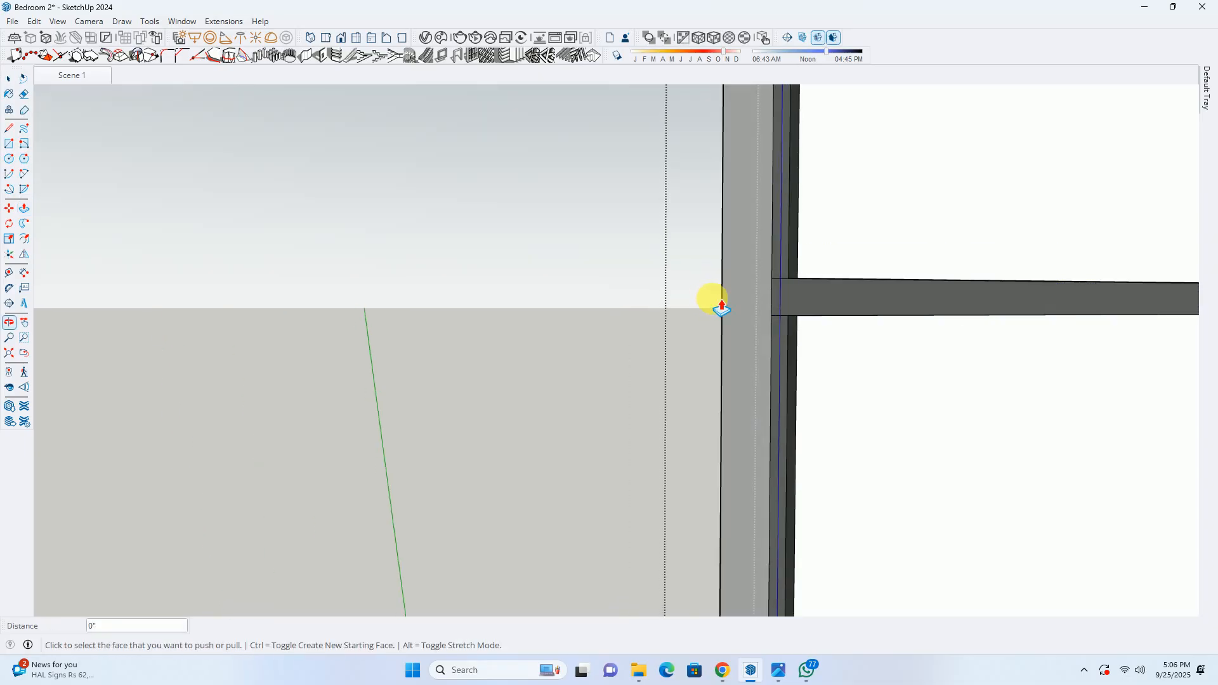
key(e)
key(space)
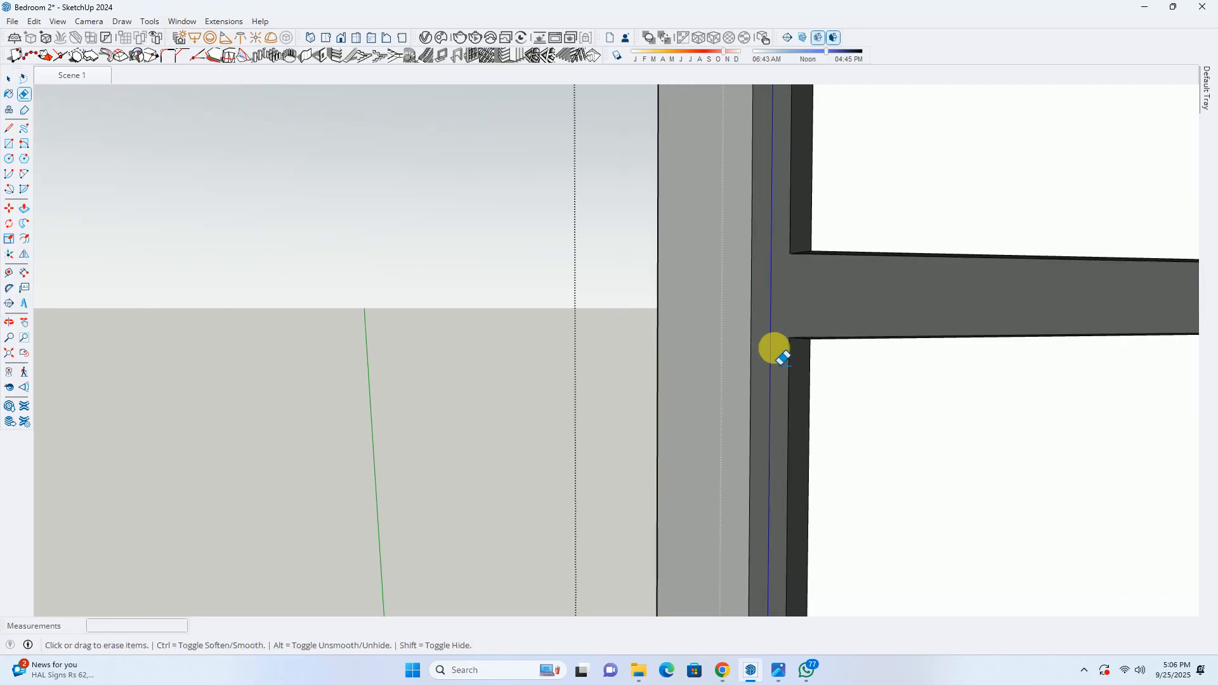
Close the panel group and bring the whole room with its back wall into view
scroll(771, 330, down, 6)
scroll(741, 371, down, 2)
middle_drag(819, 381, 649, 397)
scroll(754, 373, down, 5)
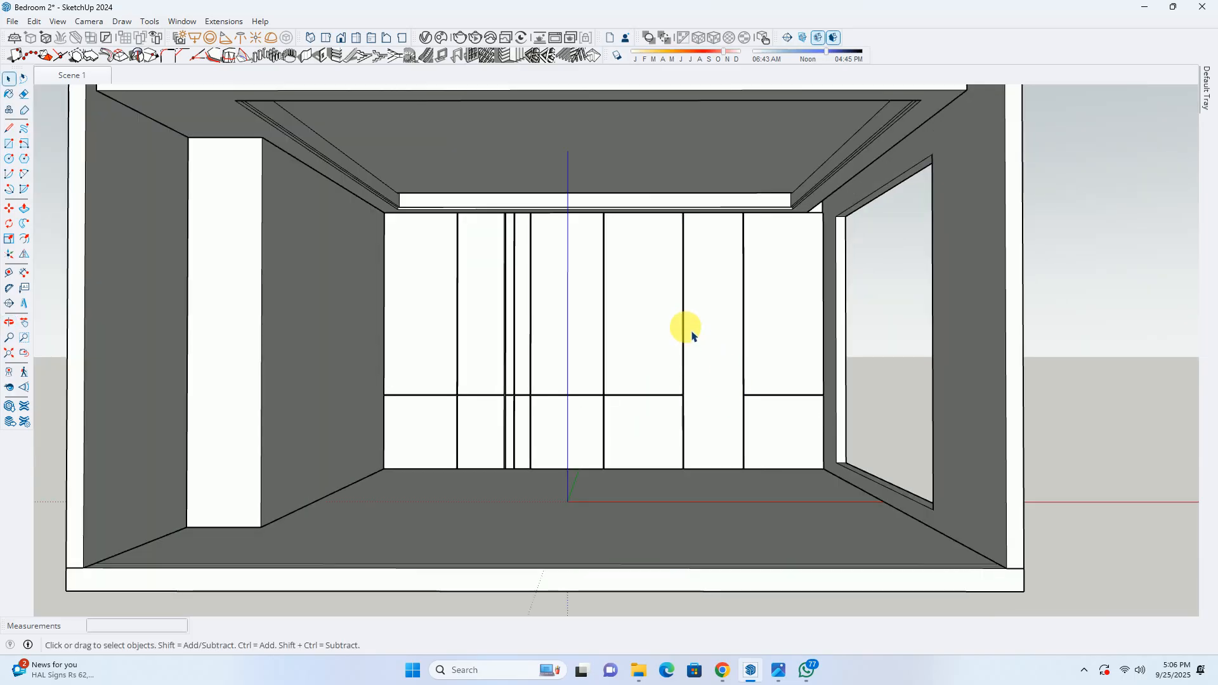
Open the wall panel group for editing at the undivided section between the two rightmost vertical grooves
middle_drag(771, 384, 713, 389)
scroll(740, 286, up, 5)
double_click(705, 279)
middle_drag(705, 277, 625, 360)
scroll(579, 388, up, 4)
scroll(582, 387, up, 3)
Try to push the undivided section between the two rightmost grooves 1 1/2" into the panel
key(p)
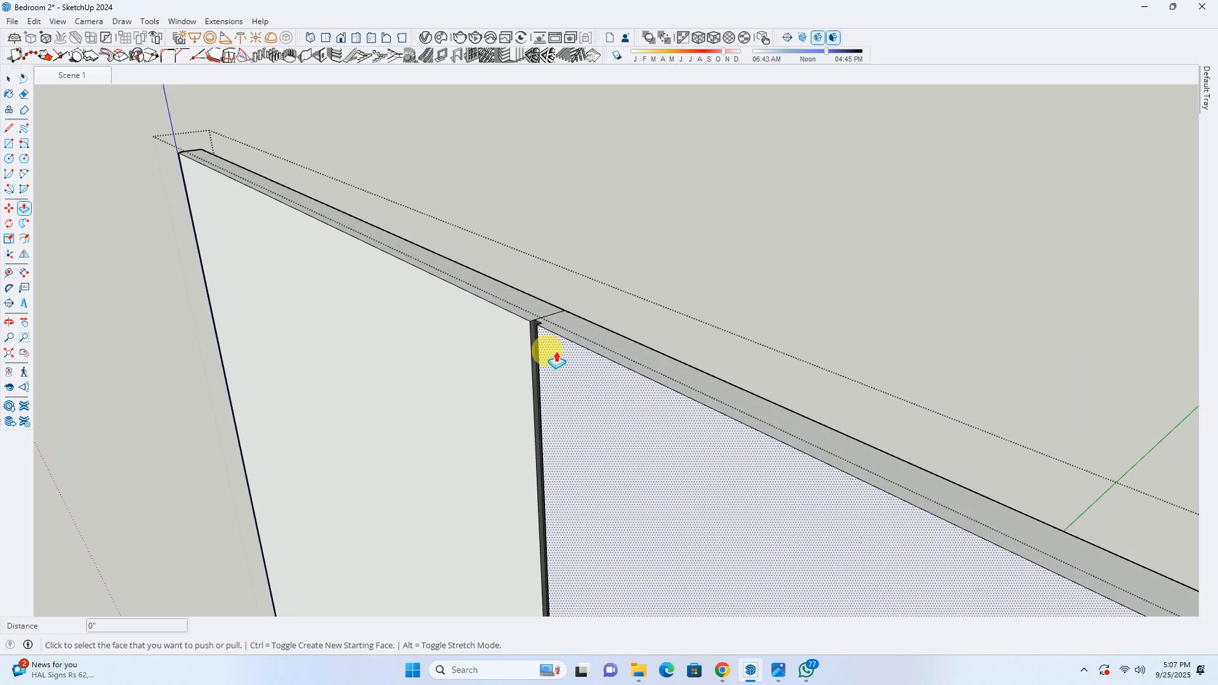
click(545, 335)
scroll(561, 337, up, 2)
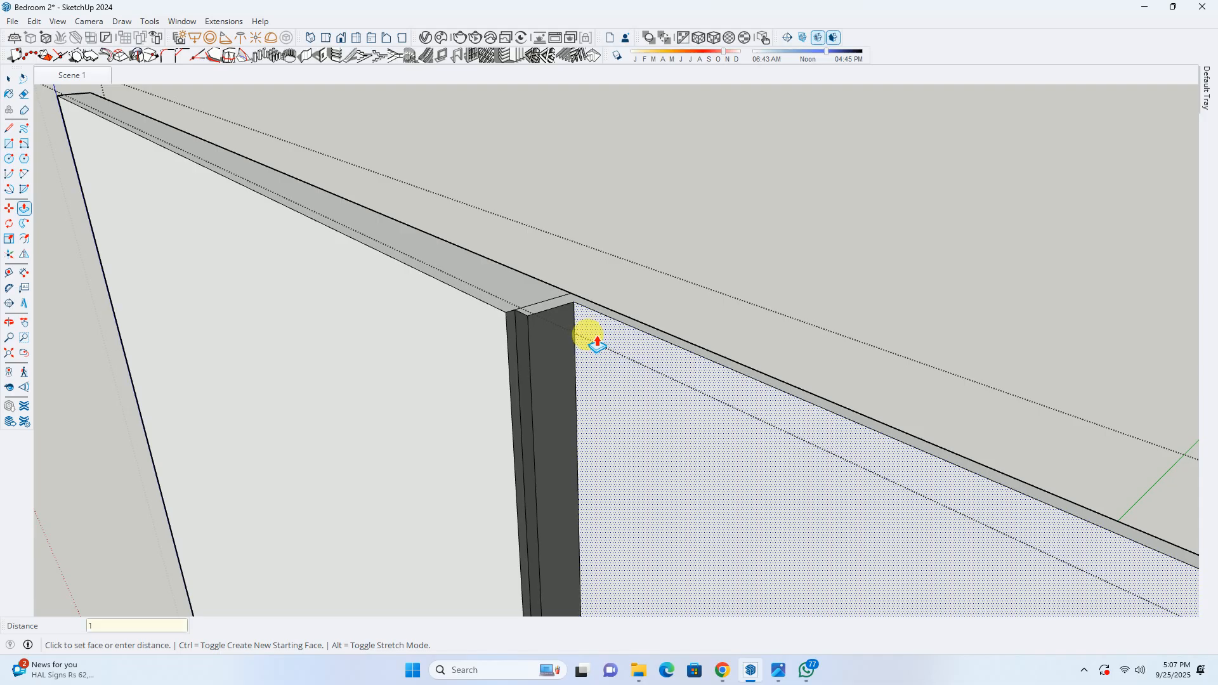
key(Return)
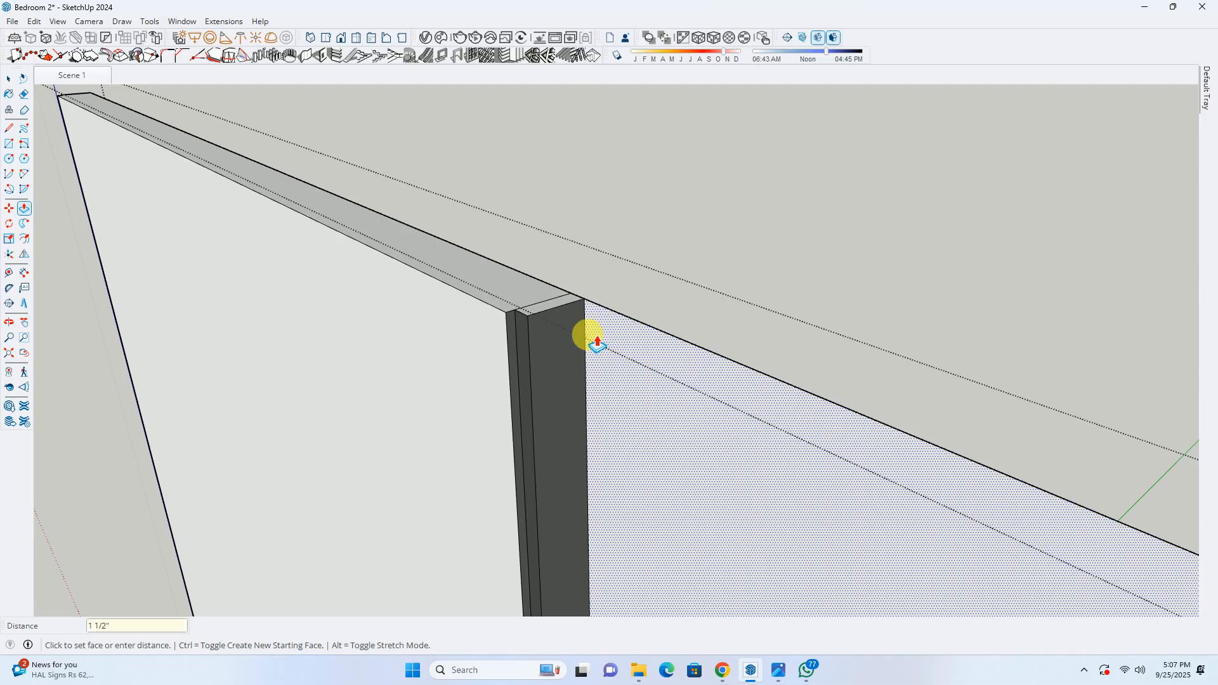
key(ctrl+z)
Push the undivided section between the two rightmost grooves 3/4" into the panel and close the group
click(554, 355)
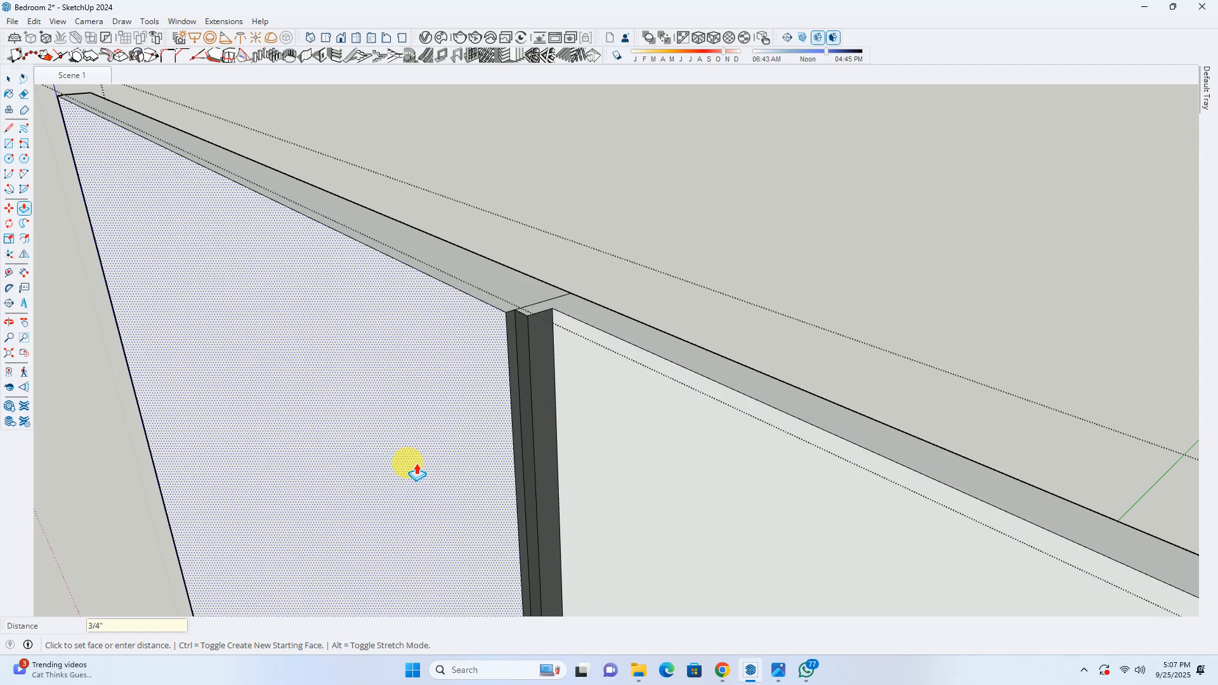
double_click(408, 465)
scroll(489, 428, down, 2)
middle_drag(494, 421, 692, 362)
key(space)
key(Escape)
scroll(573, 394, down, 2)
middle_drag(579, 398, 480, 62)
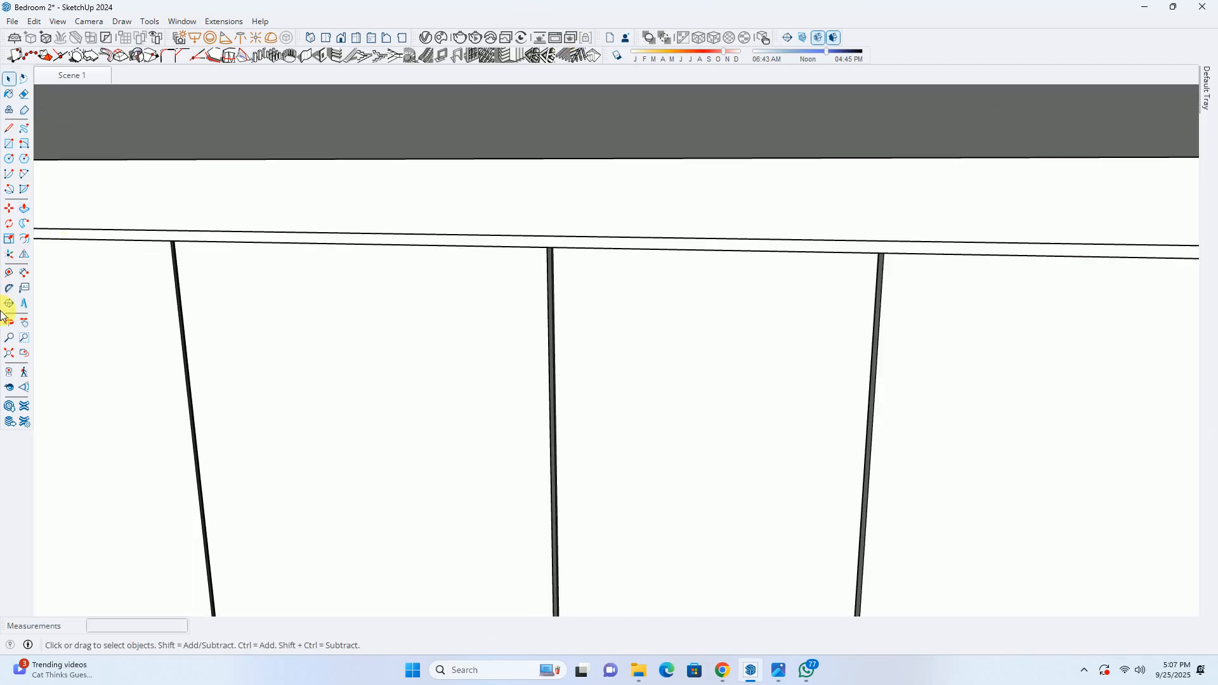
Try to draw a 0.75" wide rectangle on the floor plane at the recessed section's lower corner beside the groove
click(9, 352)
scroll(558, 424, up, 5)
scroll(591, 418, up, 8)
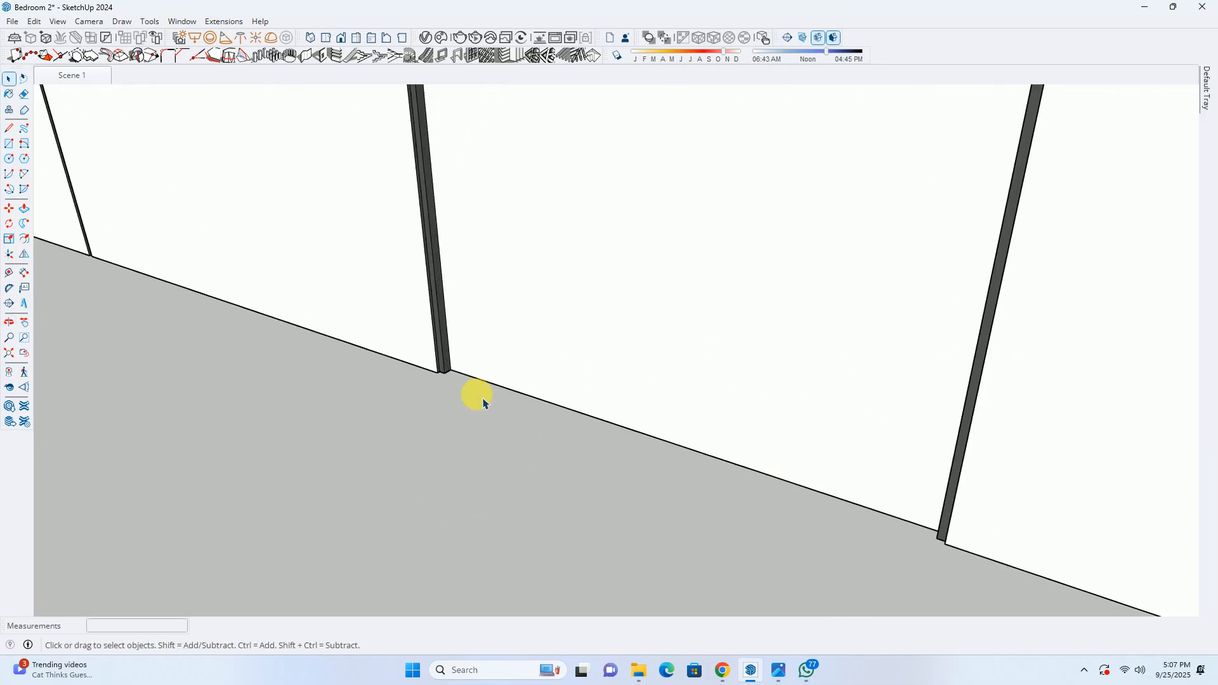
scroll(469, 412, up, 4)
key(r)
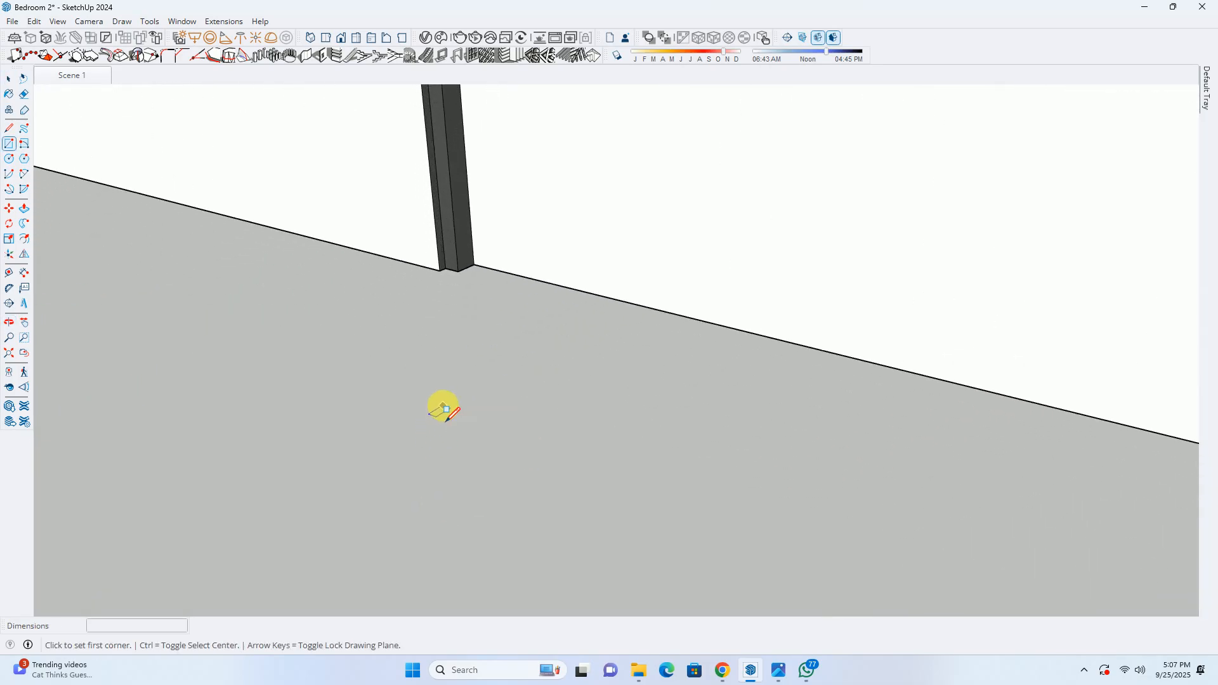
click(475, 265)
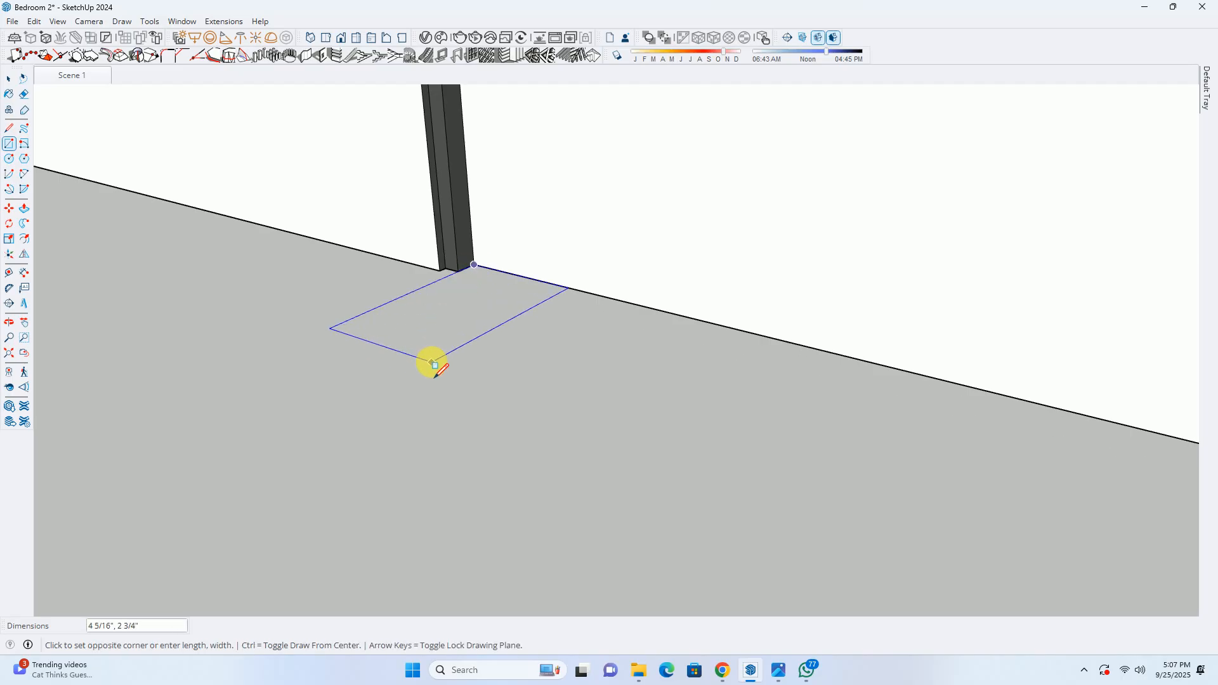
key(Up)
text(.)
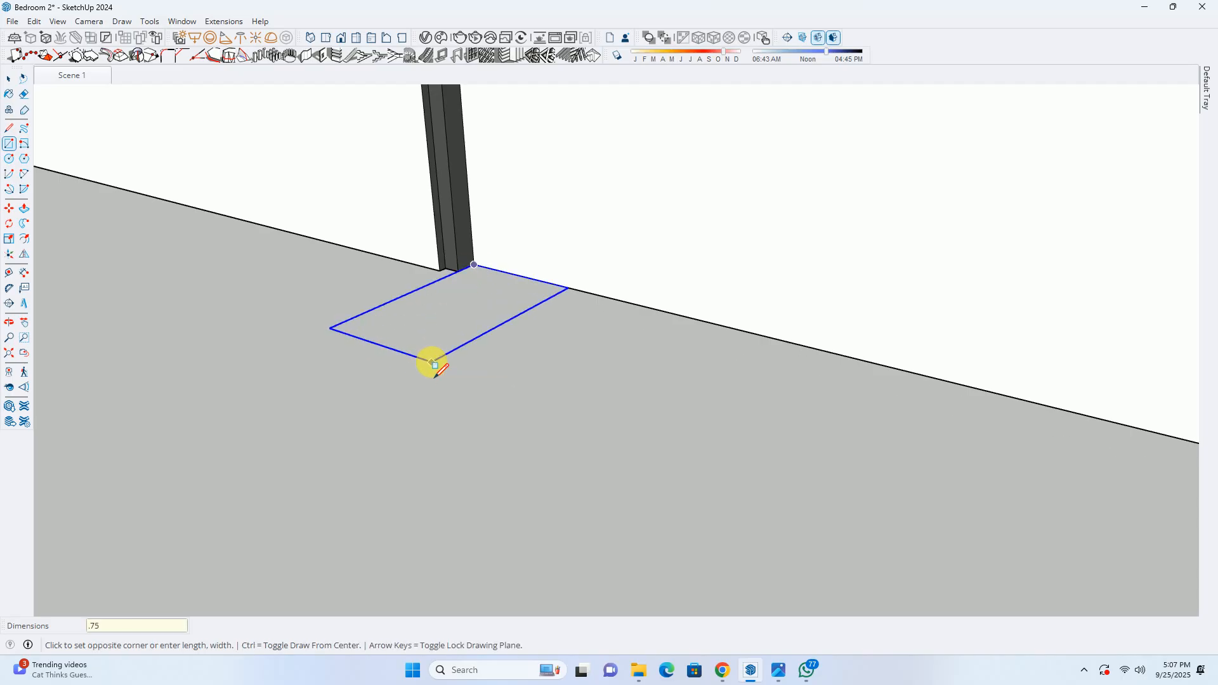
text(75)
key(Return)
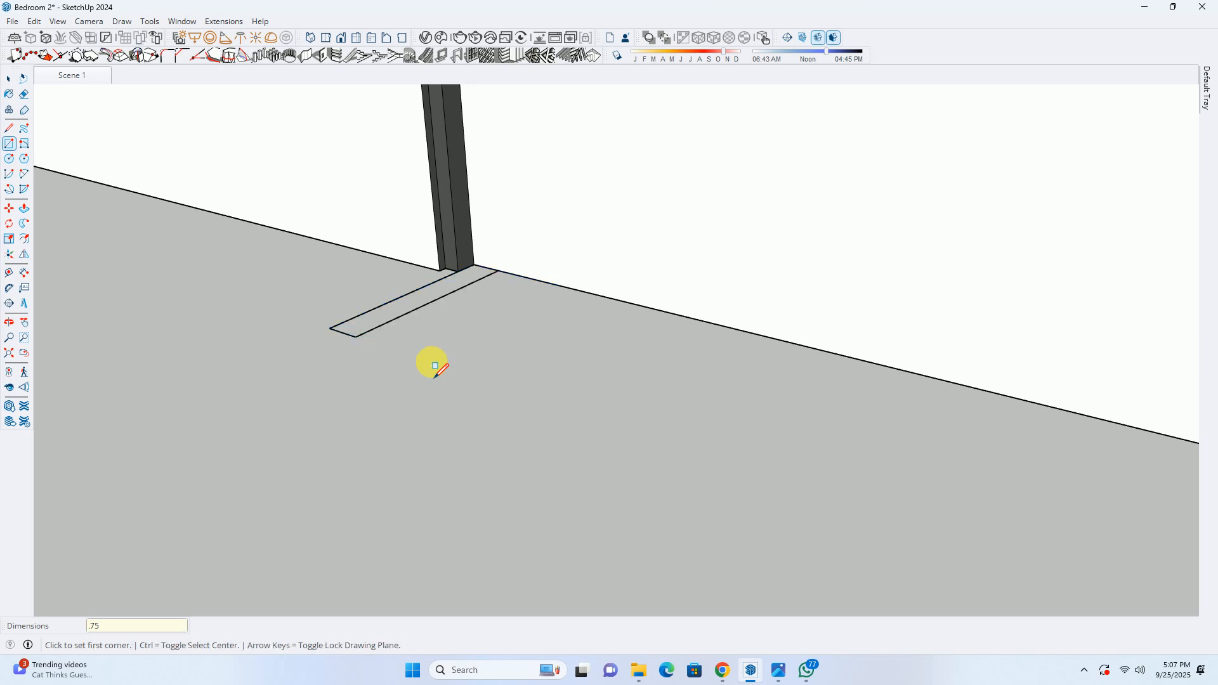
key(ctrl+z)
Draw a 0.75" by 0.75" square at the recessed section's lower corner beside the groove
click(474, 265)
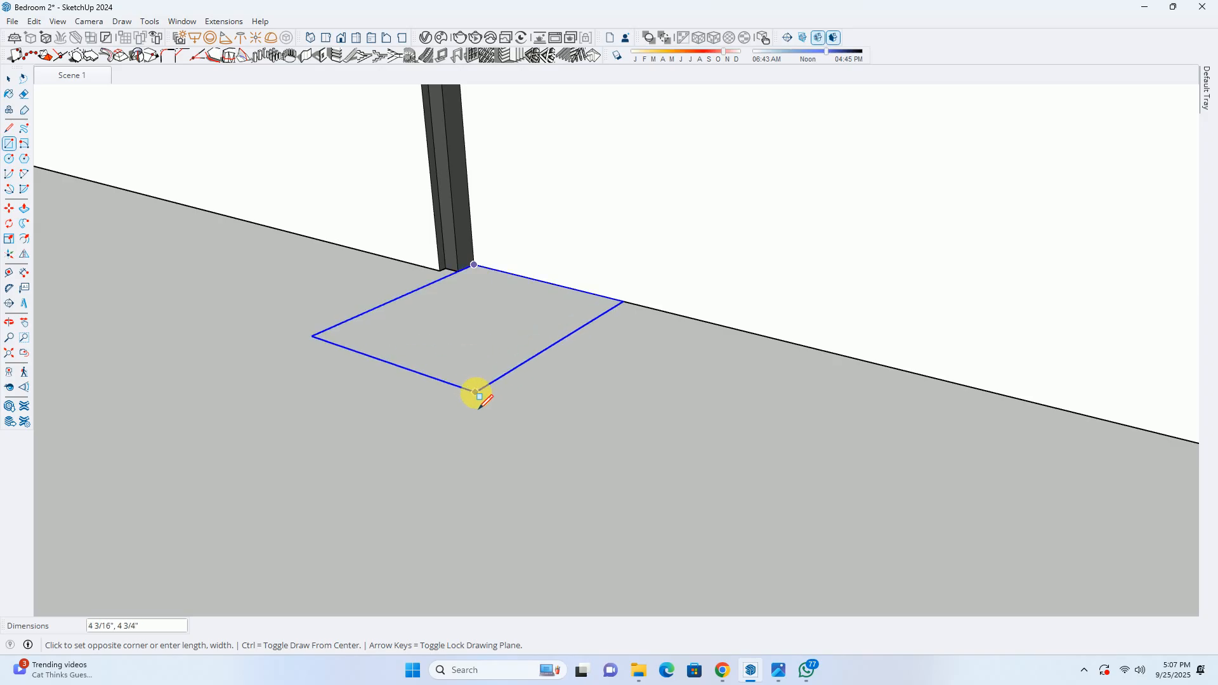
text(.75,.75)
key(Return)
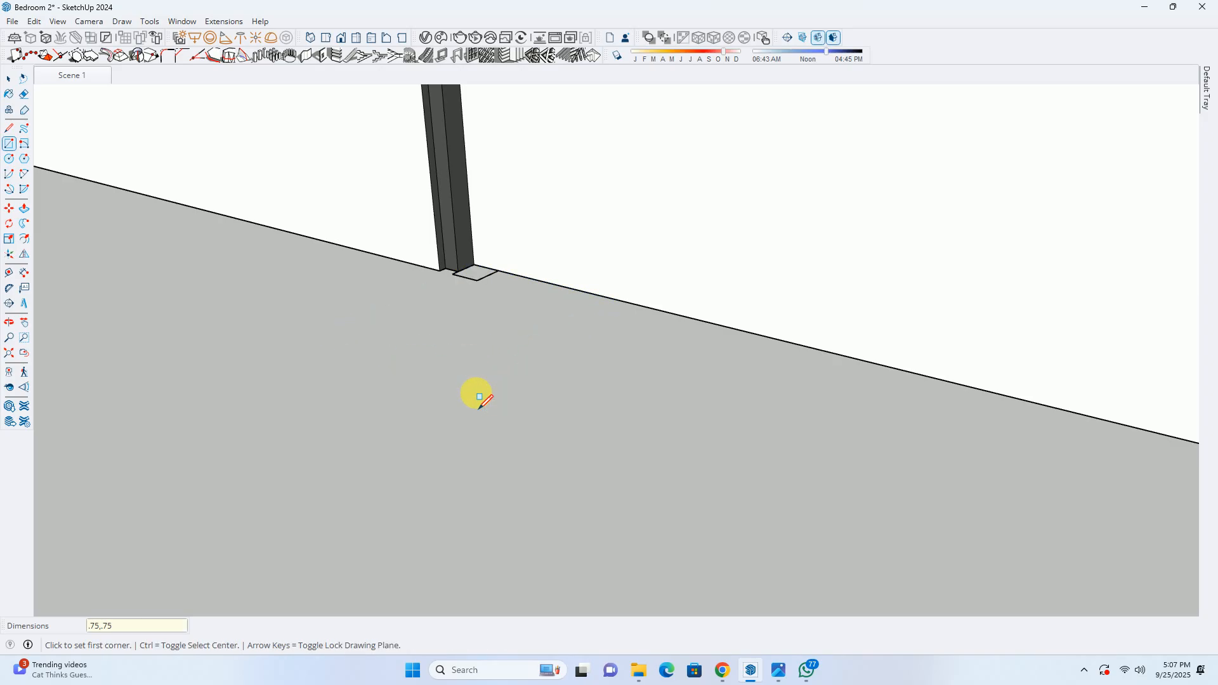
key(space)
Make the small square at the recessed section's corner a component named "louvers"
scroll(478, 275, up, 3)
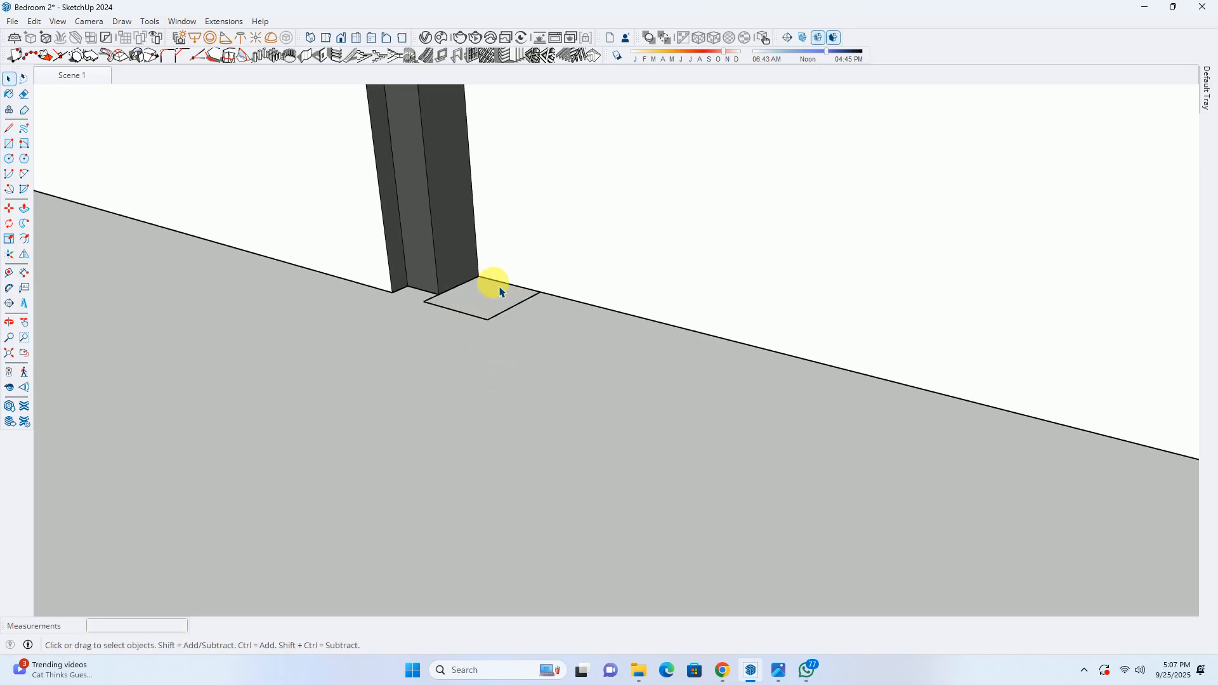
double_click(479, 315)
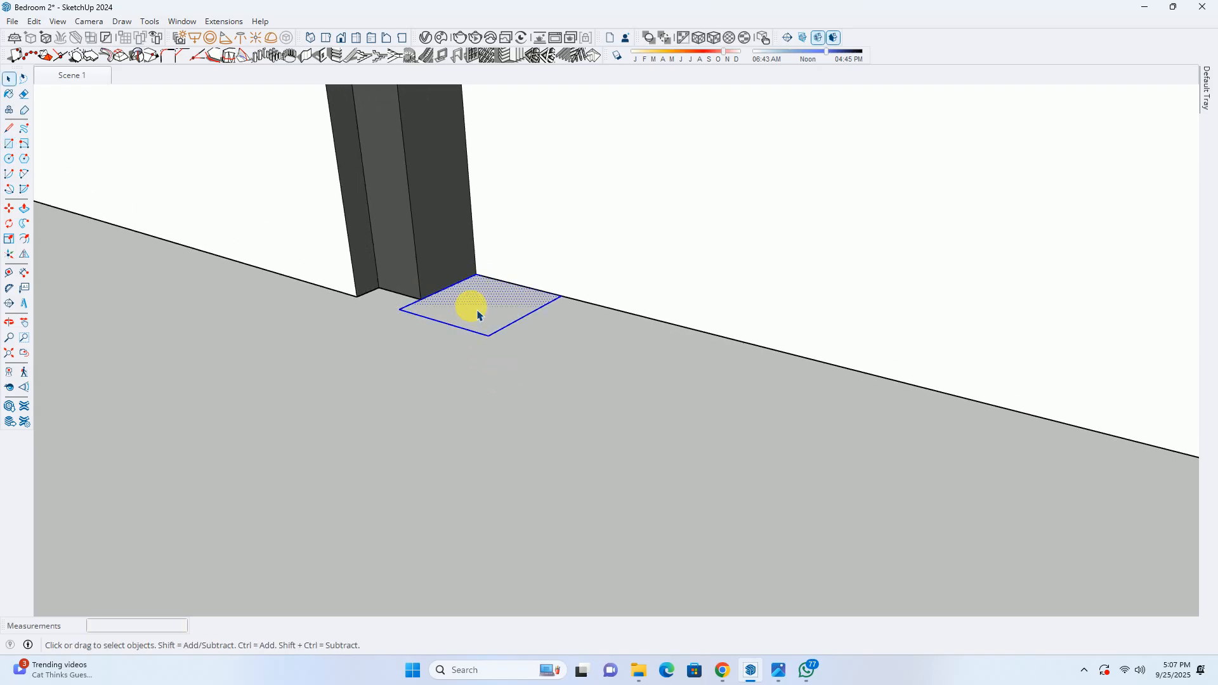
right_click(477, 311)
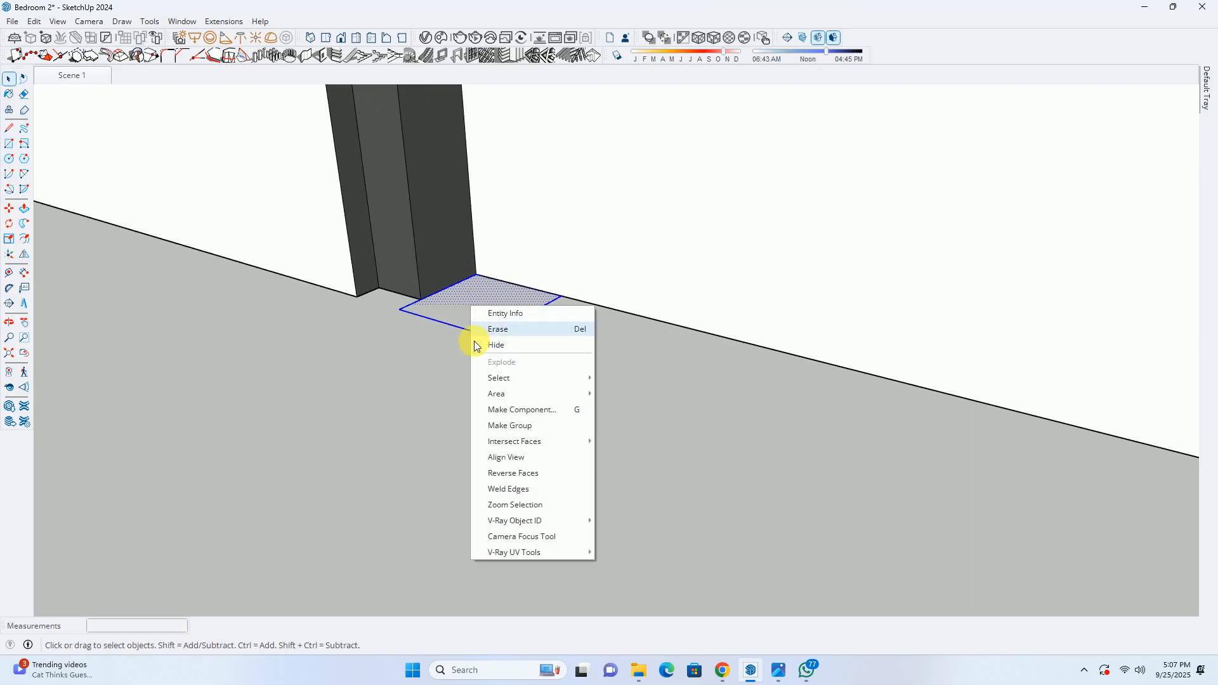
click(524, 411)
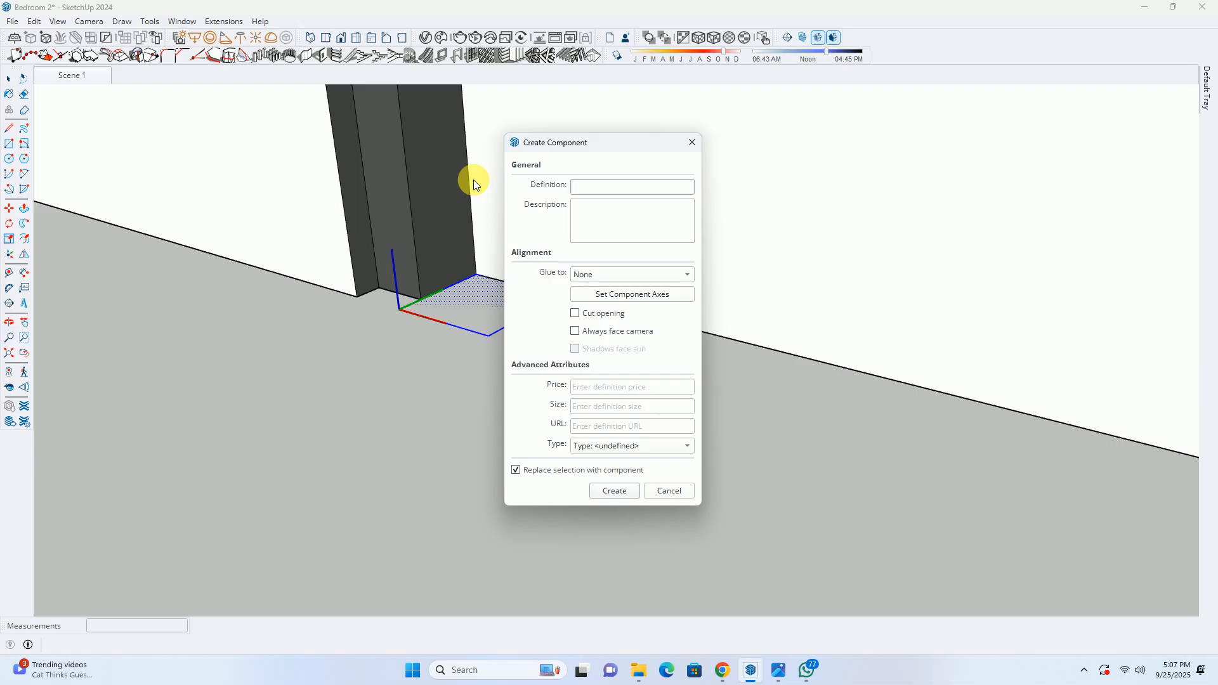
text(louvers)
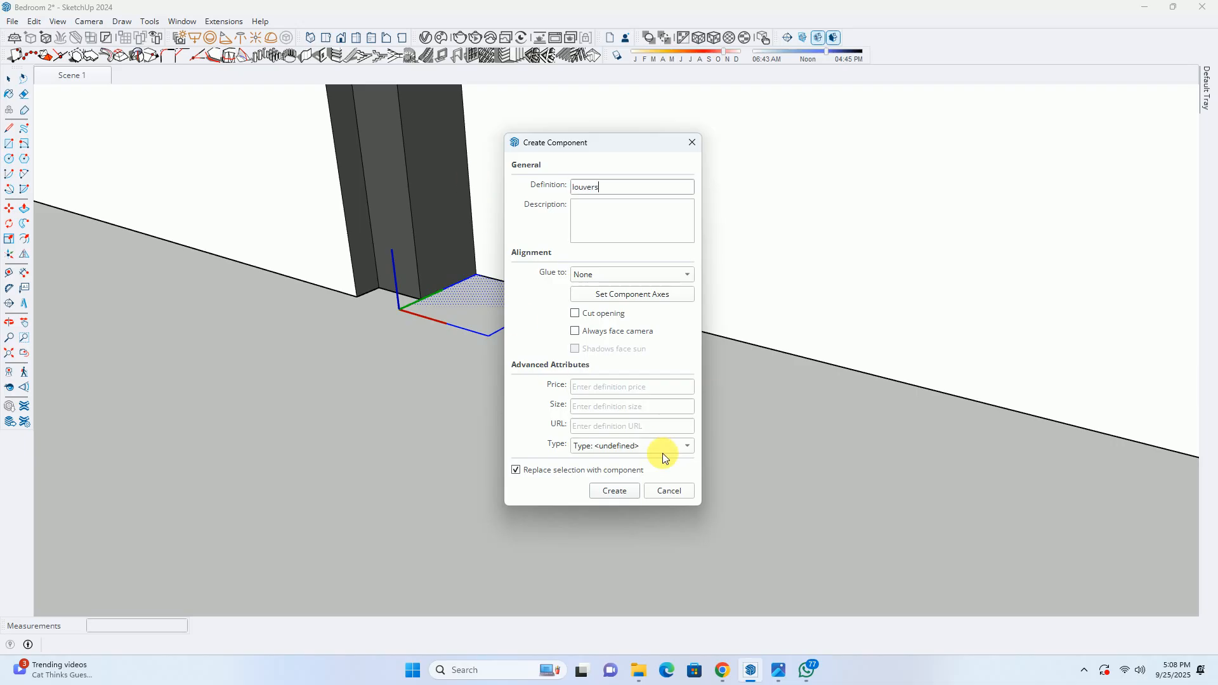
click(613, 492)
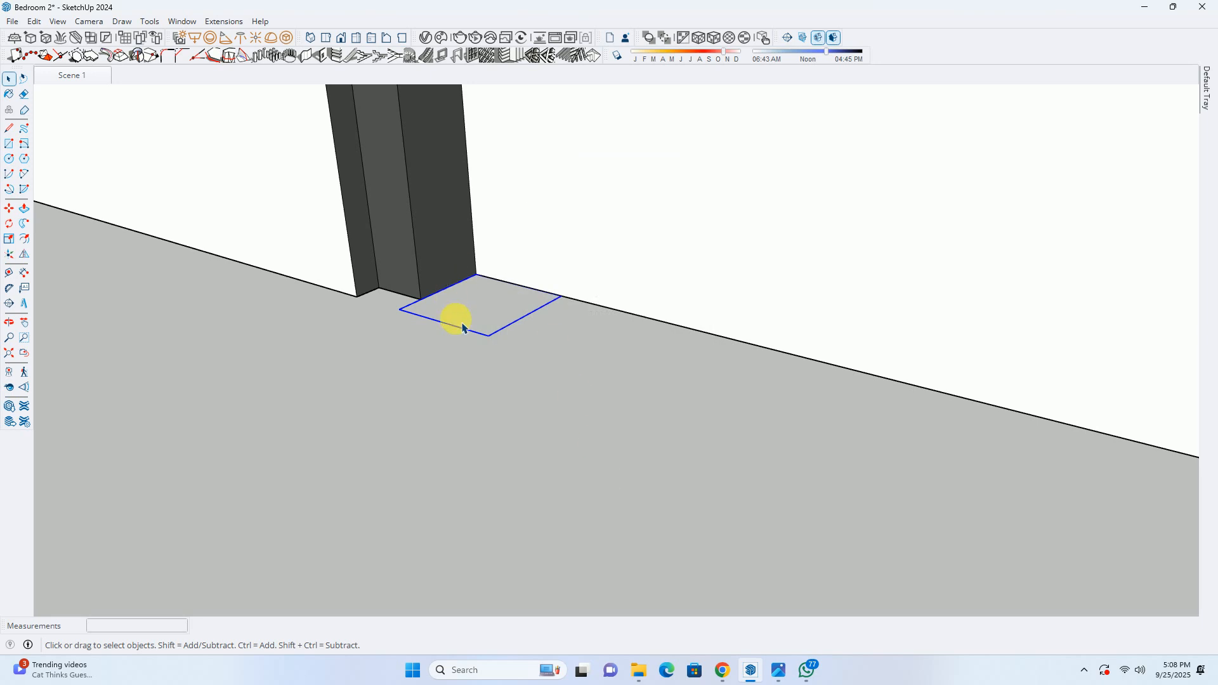
Open the louvers component and pull its square up 3' to the level of the horizontal groove
scroll(481, 325, down, 5)
scroll(469, 314, up, 4)
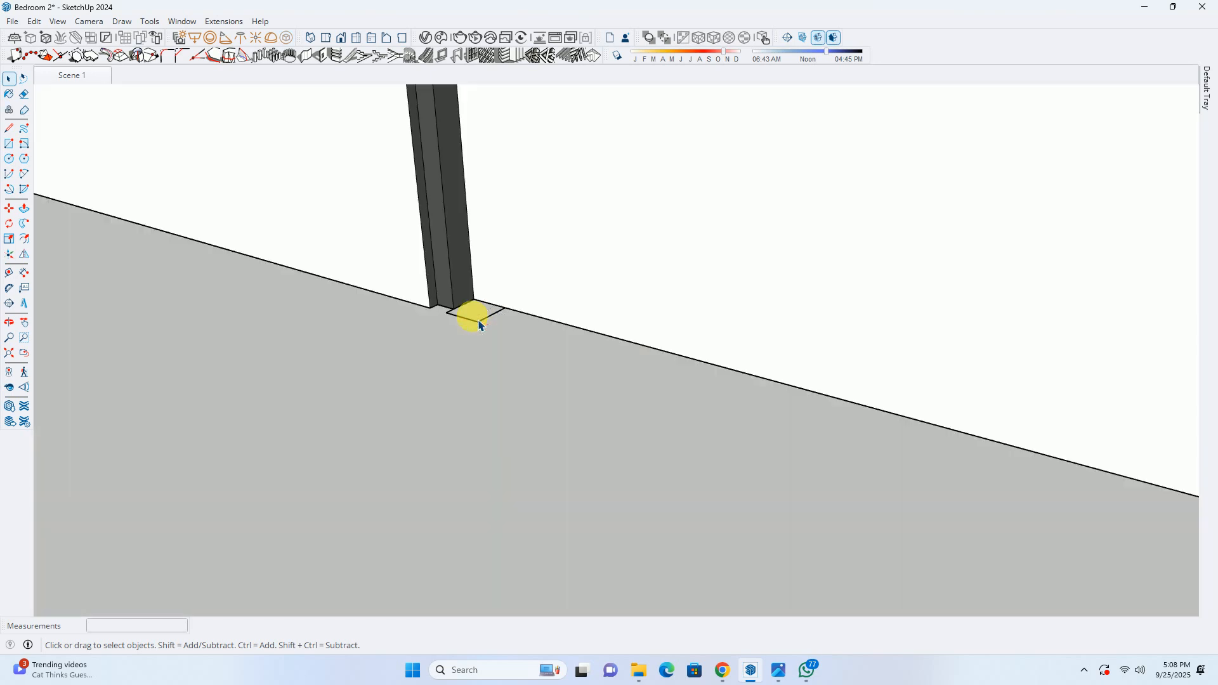
scroll(485, 312, down, 2)
middle_drag(474, 311, 482, 412)
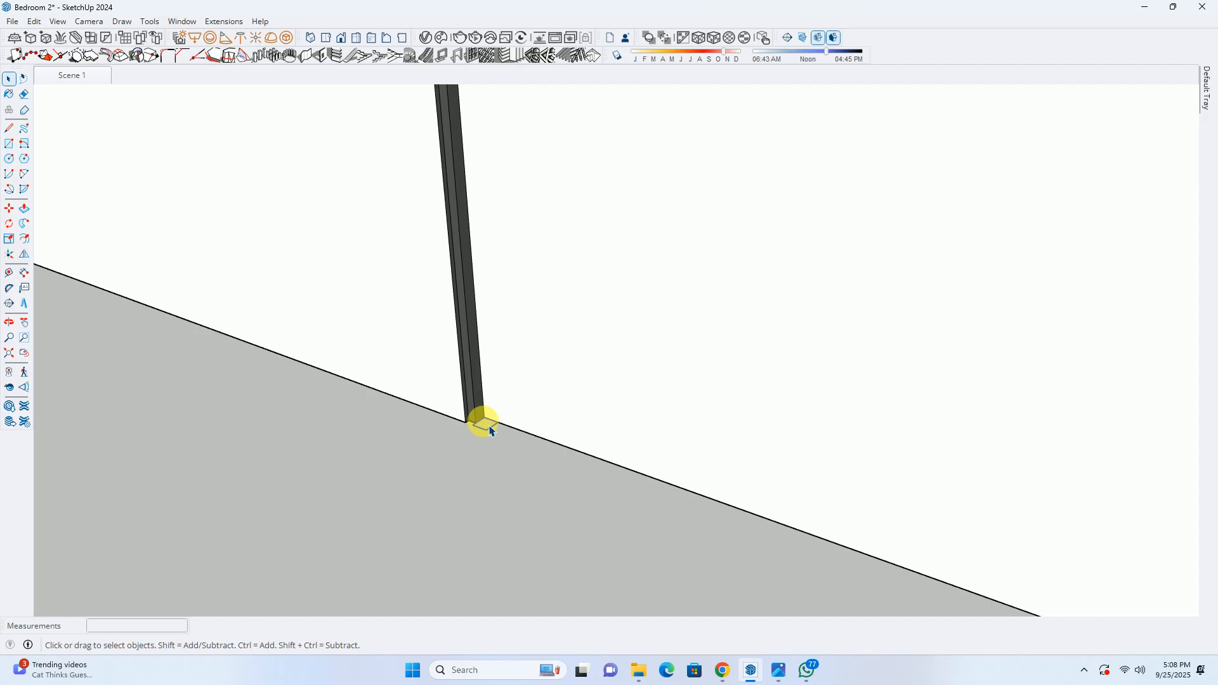
scroll(492, 431, down, 5)
key(p)
drag(490, 426, 489, 353)
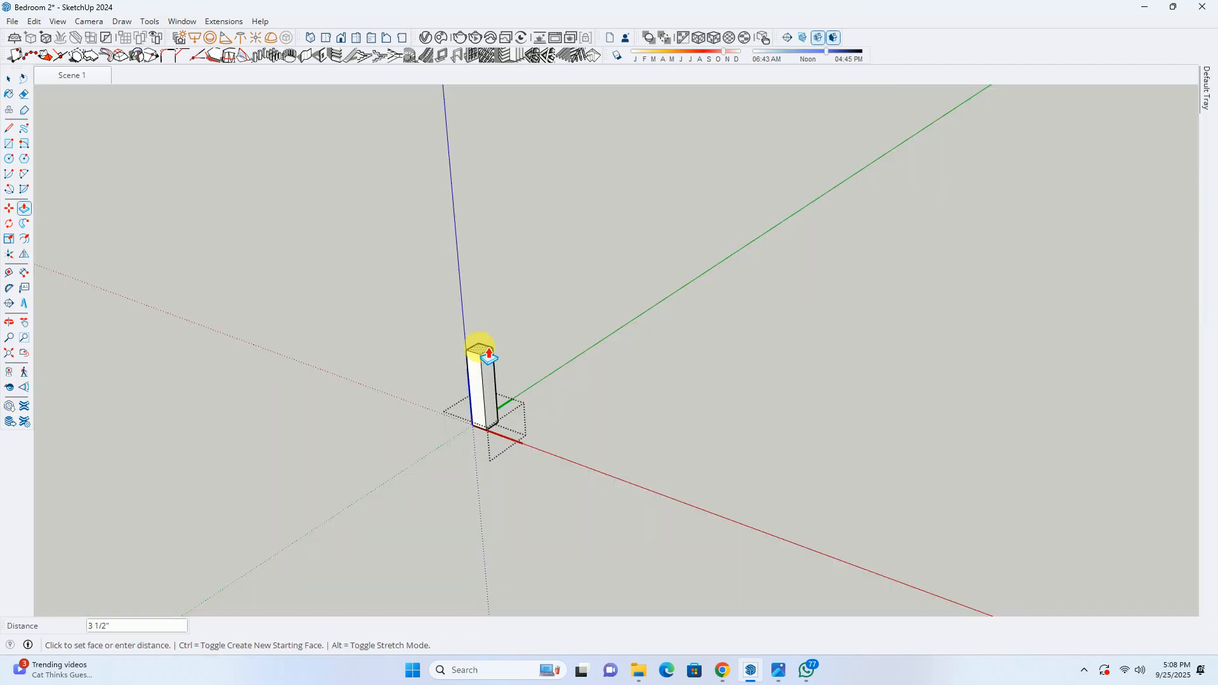
scroll(482, 281, down, 3)
middle_drag(482, 254, 500, 438)
scroll(501, 457, down, 3)
shift+middle_drag(492, 299, 466, 324)
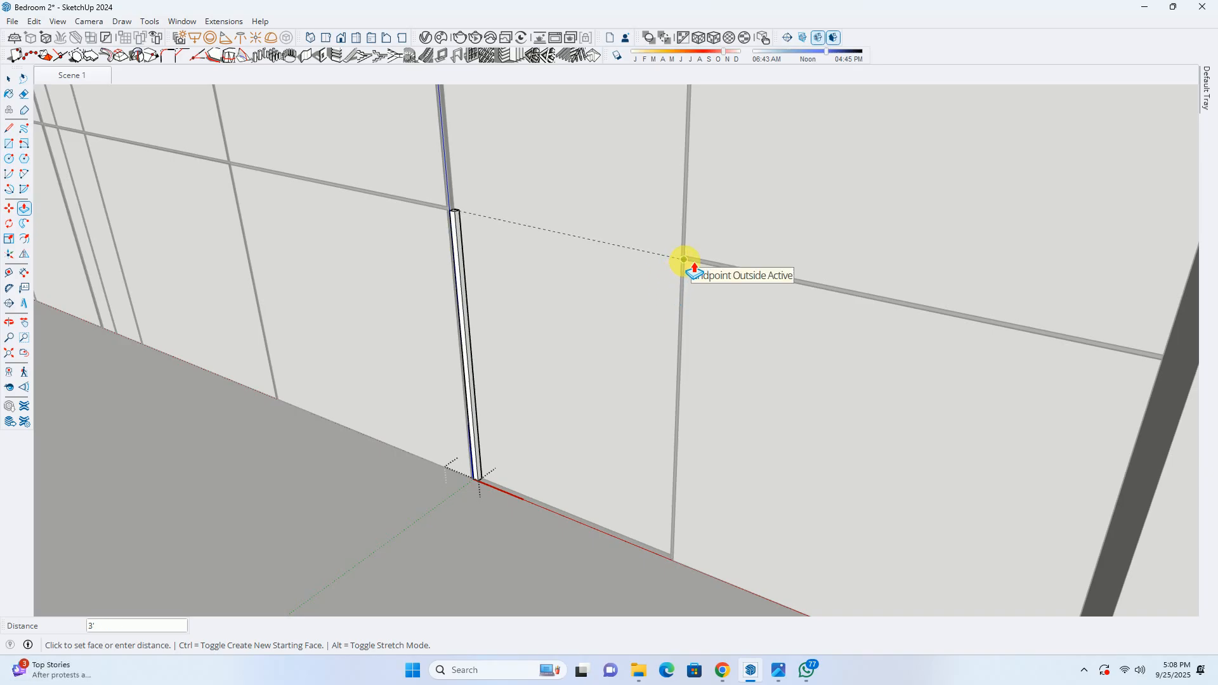
Examine the vertical slats and the horizontal groove beside them in the reference image
click(778, 670)
scroll(819, 419, up, 5)
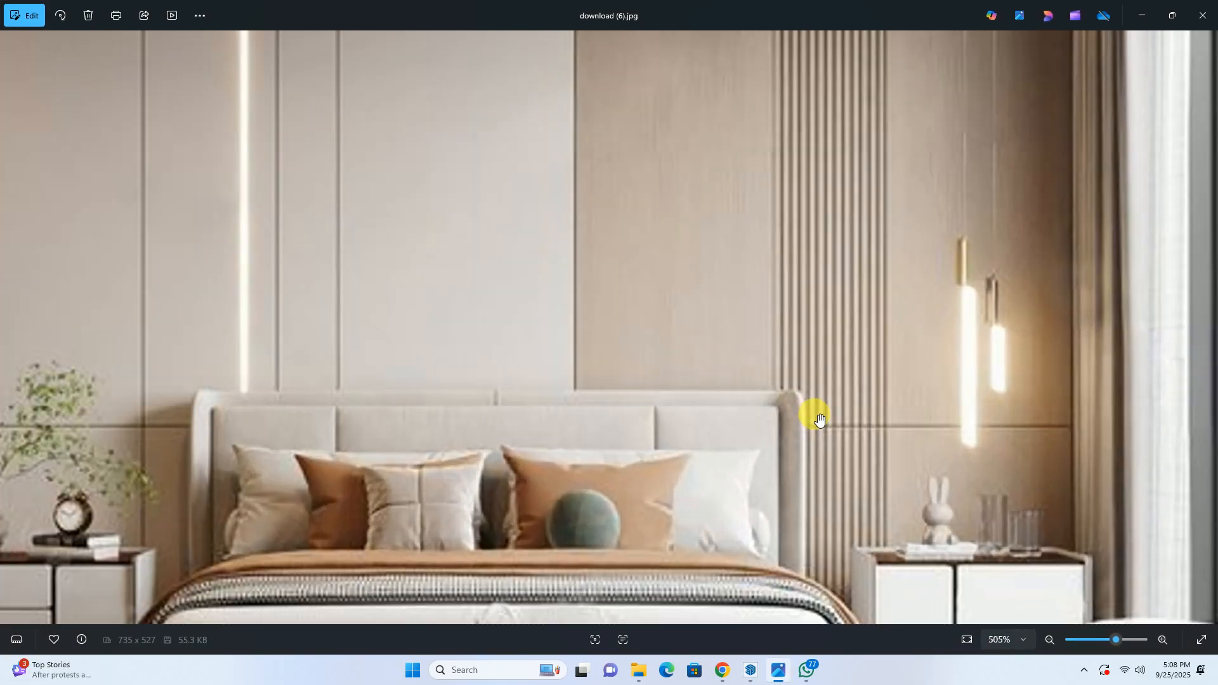
scroll(819, 419, up, 1)
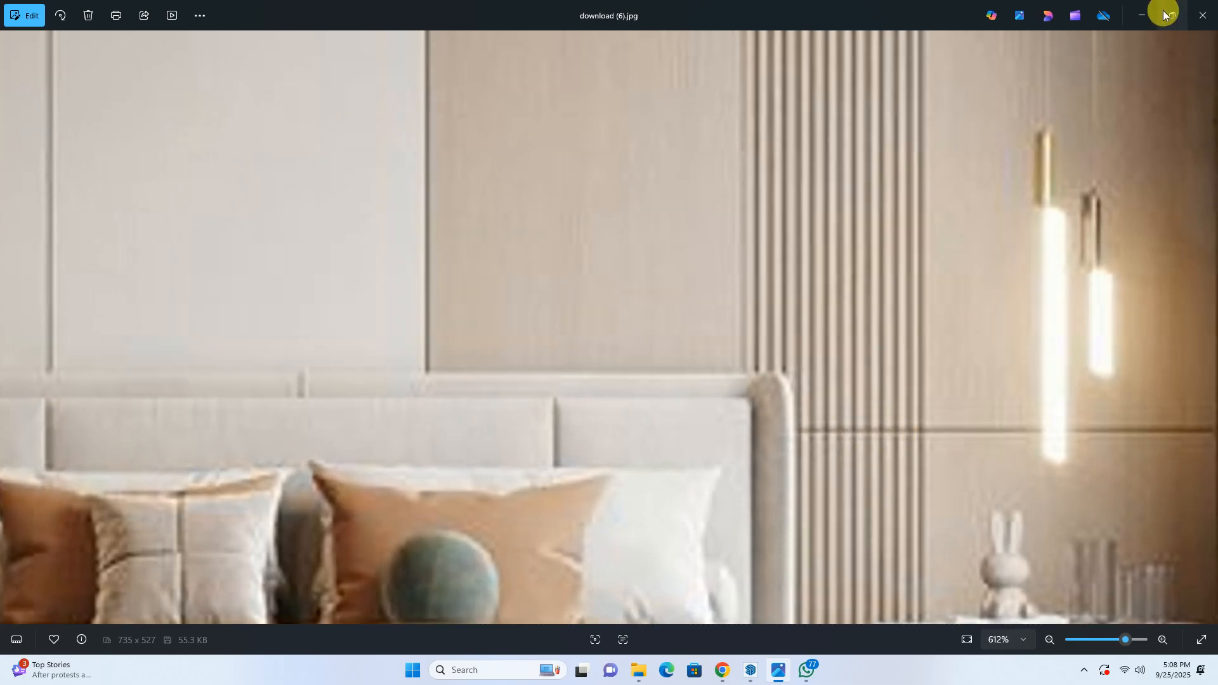
click(1142, 14)
Finish editing the louvers component at the base of the recessed wall section
scroll(519, 274, down, 3)
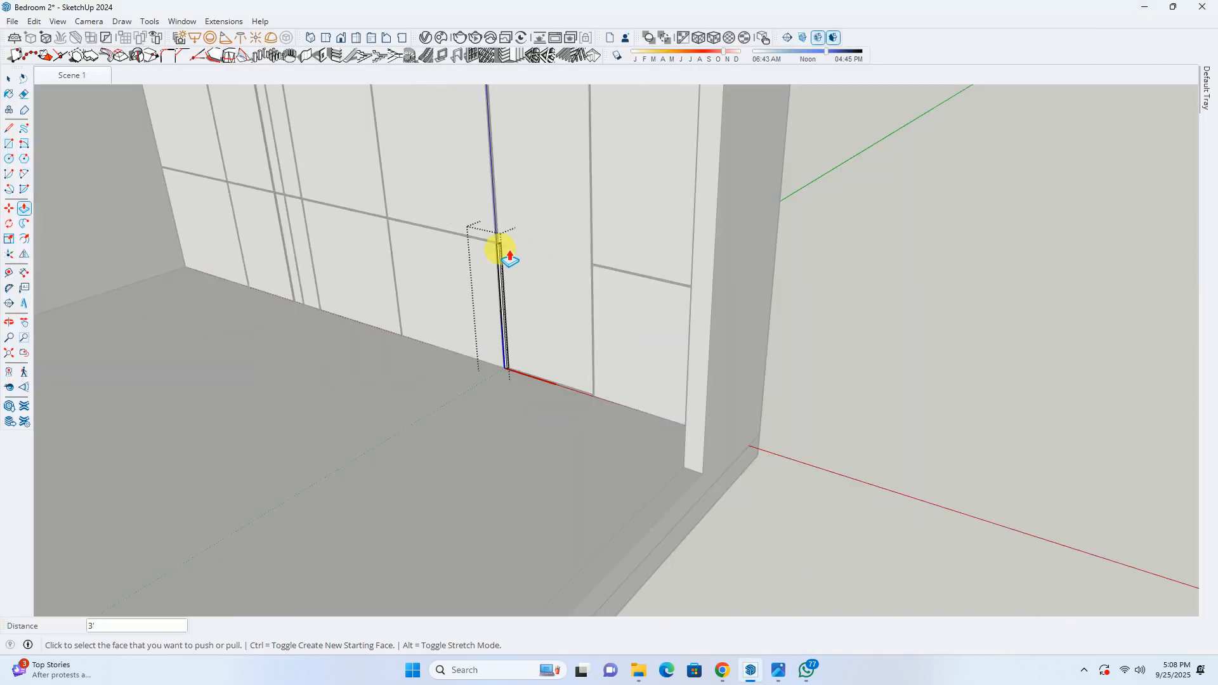
scroll(510, 273, down, 1)
scroll(491, 182, down, 1)
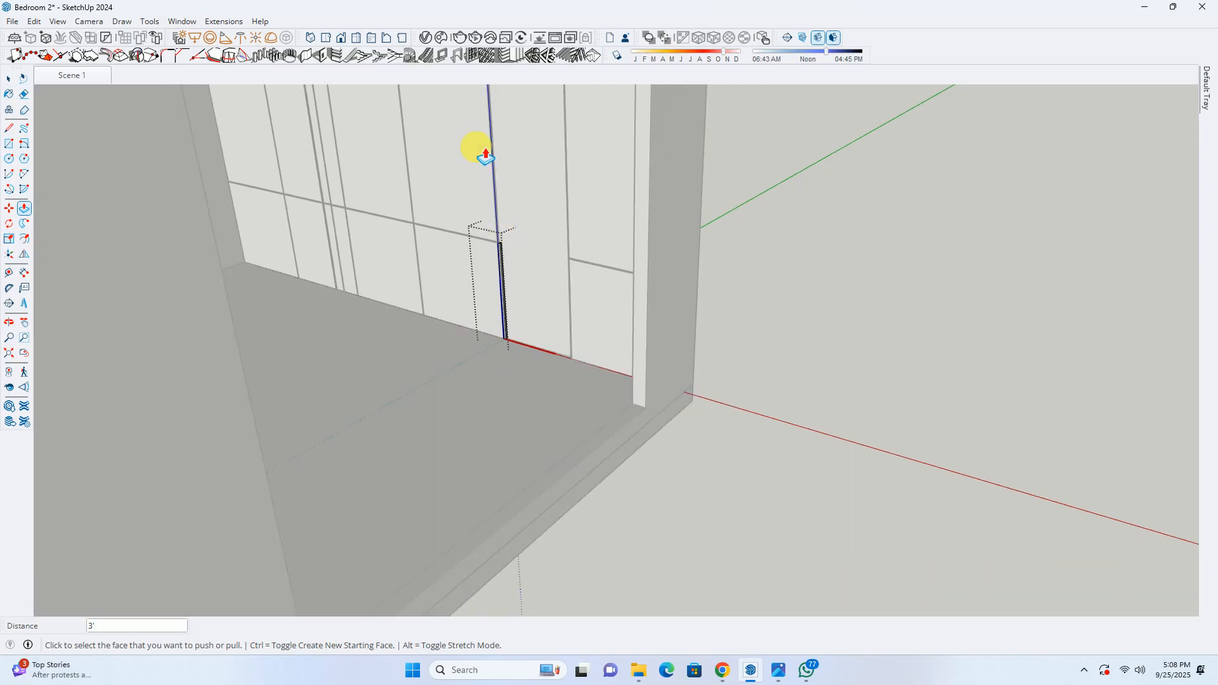
mouse_move(495, 170)
shift+middle_down()
mouse_move(485, 263)
mouse_move(479, 158)
shift+middle_up()
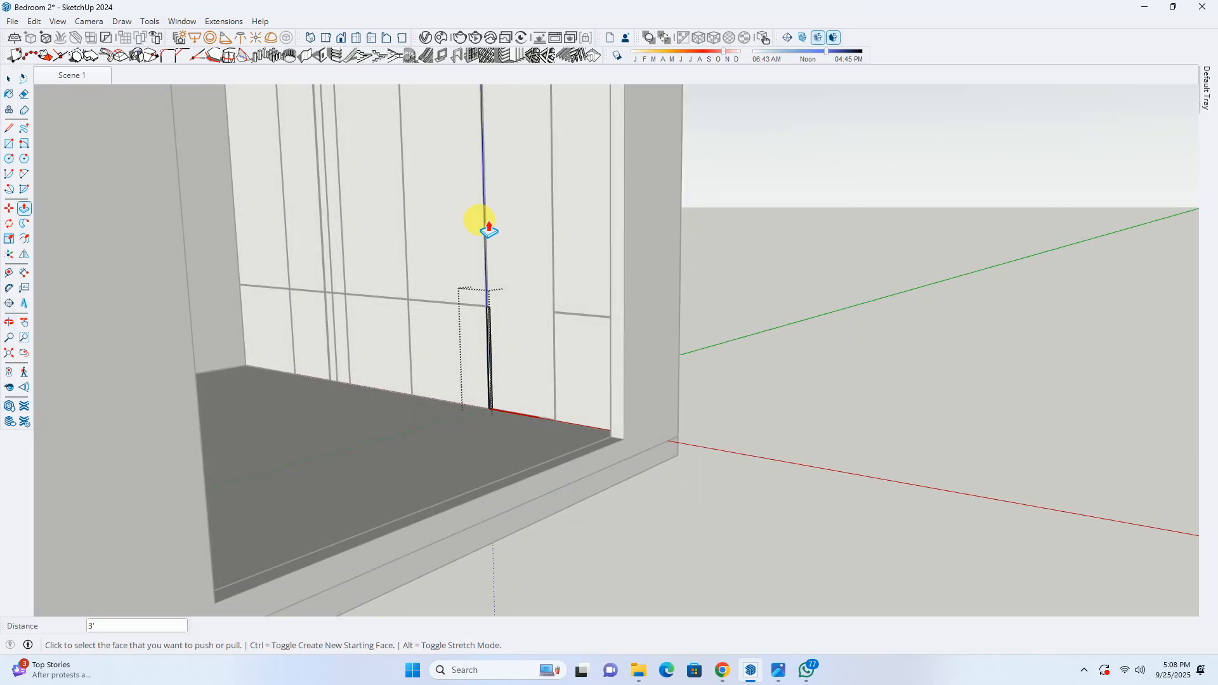
mouse_move(536, 282)
middle_down()
mouse_move(503, 313)
mouse_move(511, 326)
mouse_move(501, 297)
middle_up()
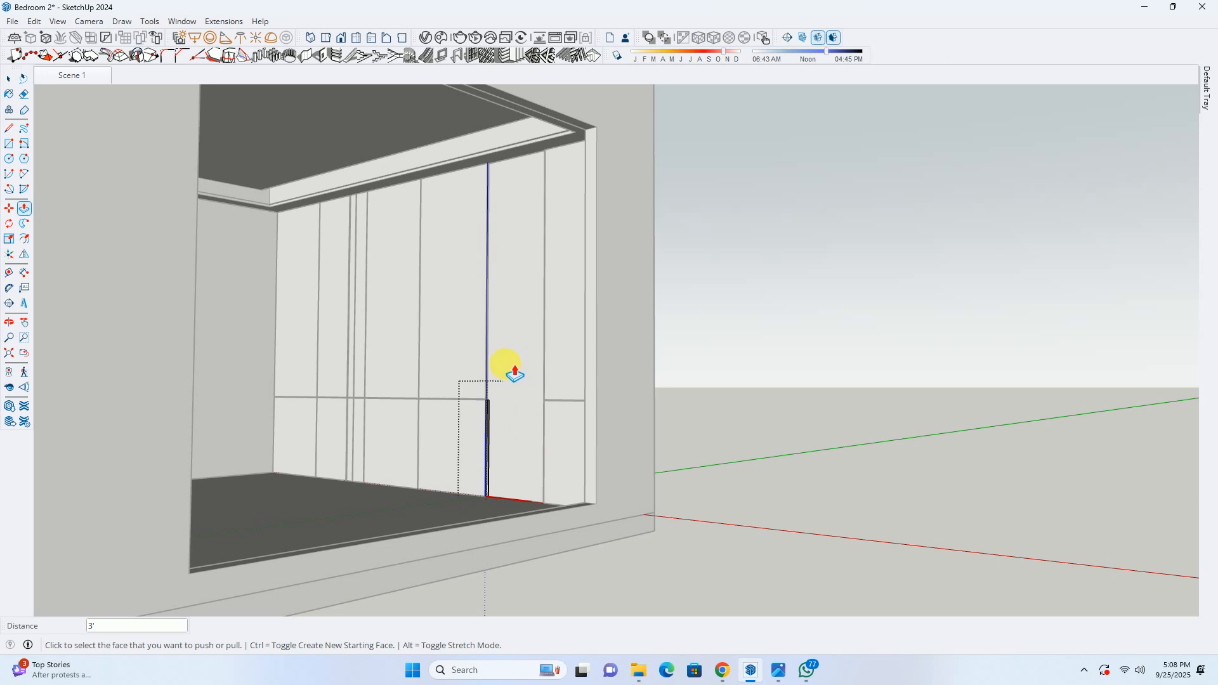
scroll(487, 407, up, 5)
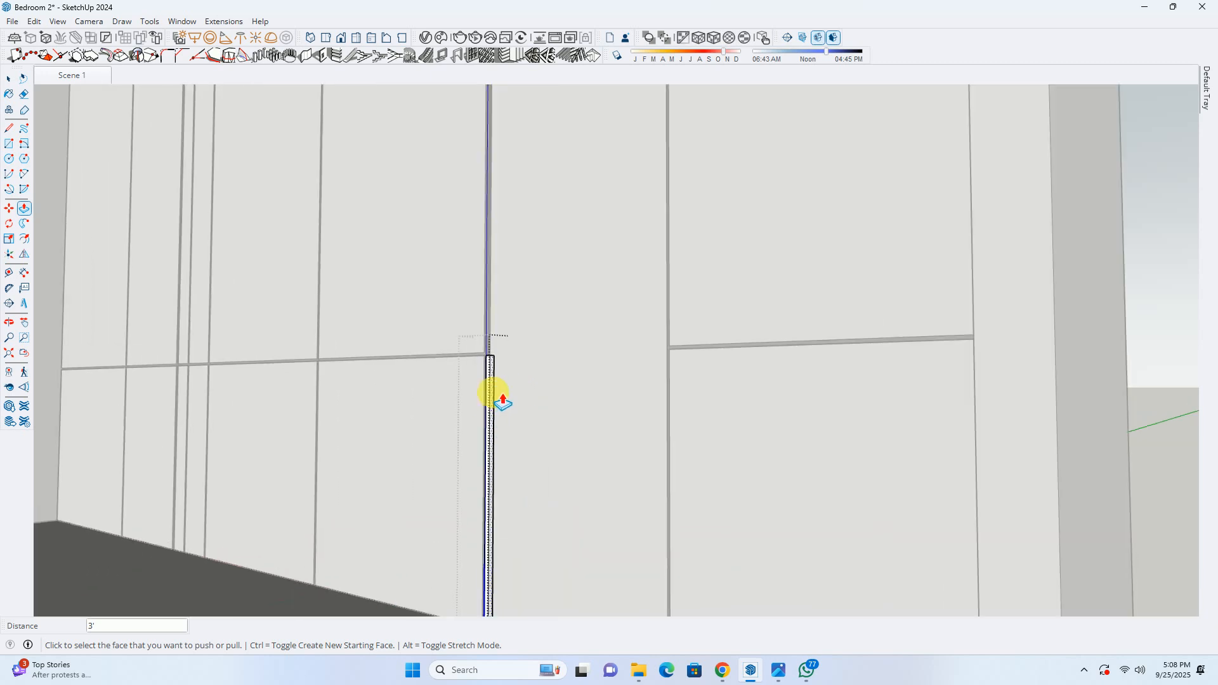
shift+middle_drag(475, 444, 476, 210)
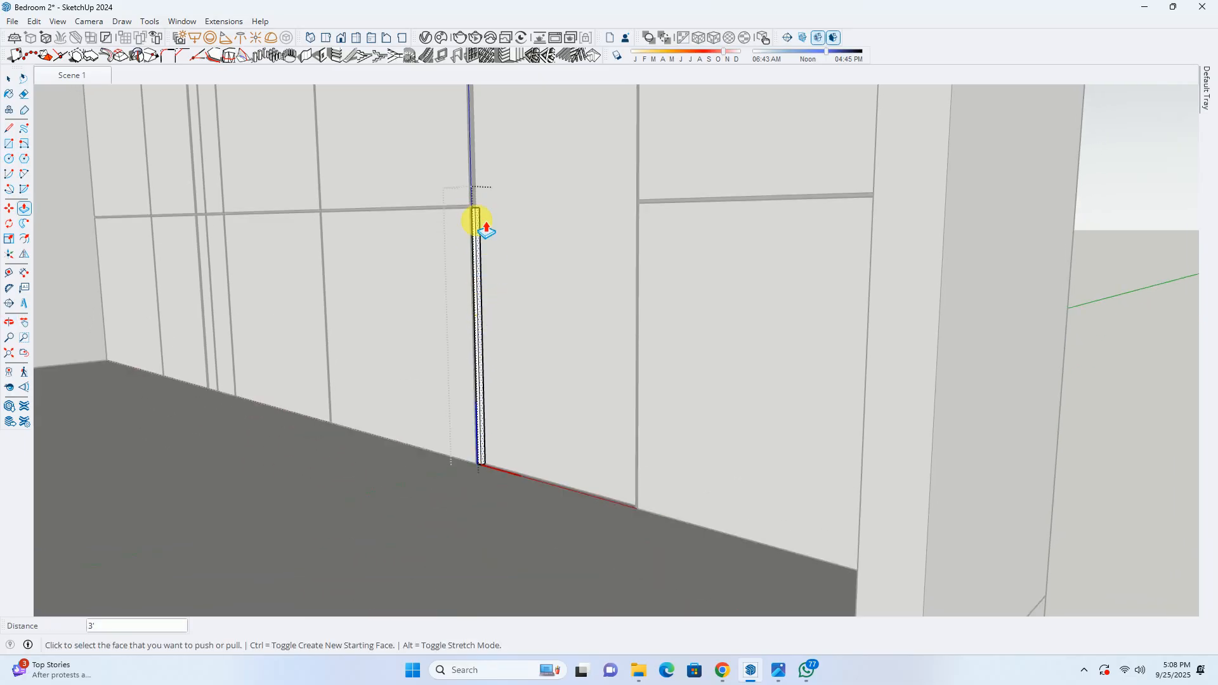
key(space)
scroll(467, 354, up, 3)
click(467, 354)
shift+middle_drag(506, 416, 493, 308)
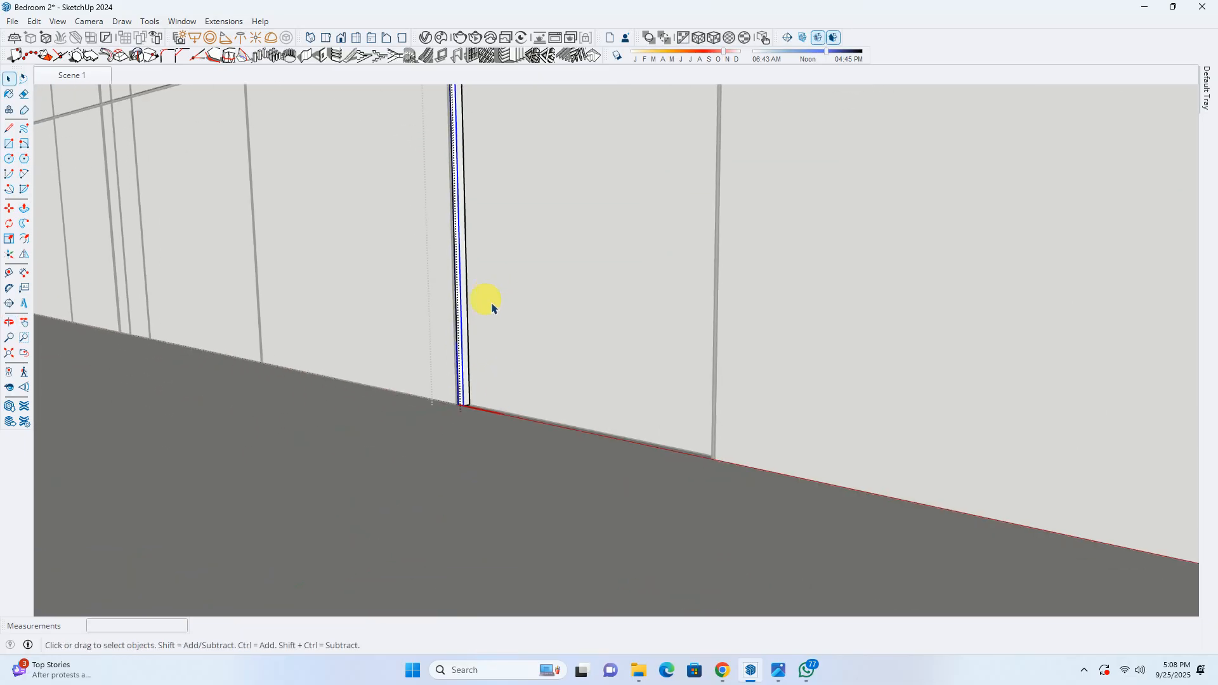
click(492, 306)
Copy the louver 1.5" to the right along the recessed wall section, starting from its lower corner
click(469, 404)
scroll(471, 405, up, 5)
middle_drag(472, 407, 606, 411)
scroll(607, 412, up, 5)
key(m)
click(623, 405)
key(ctrl)
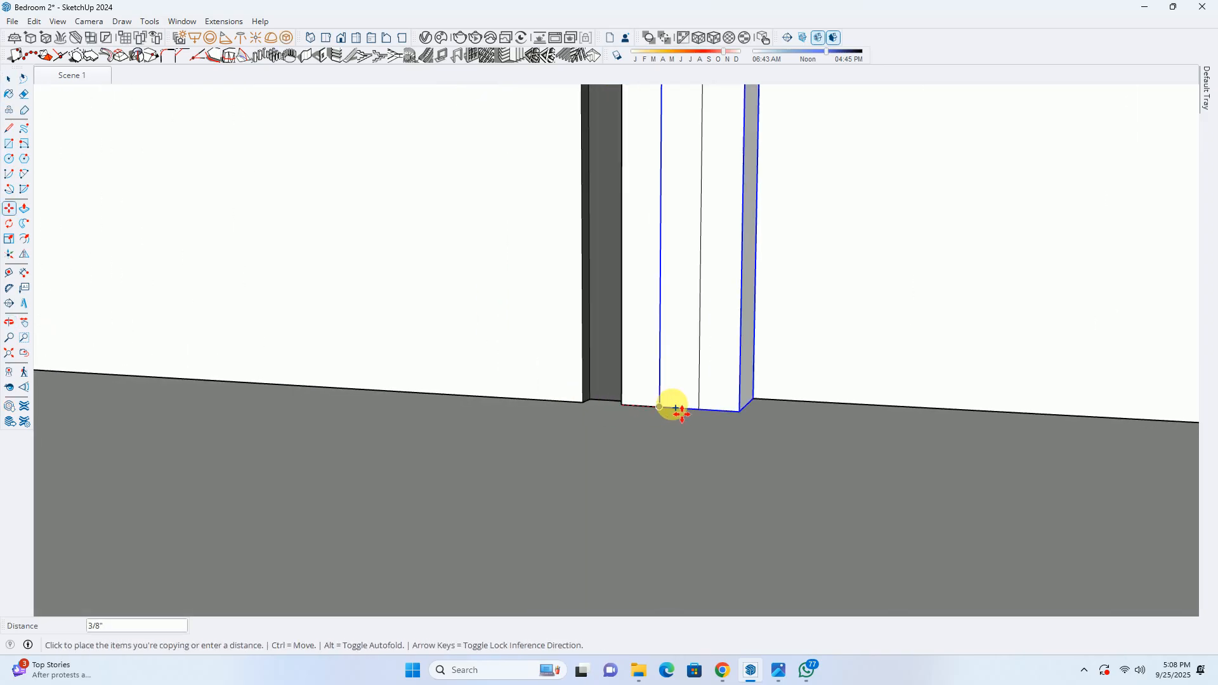
text(1.5)
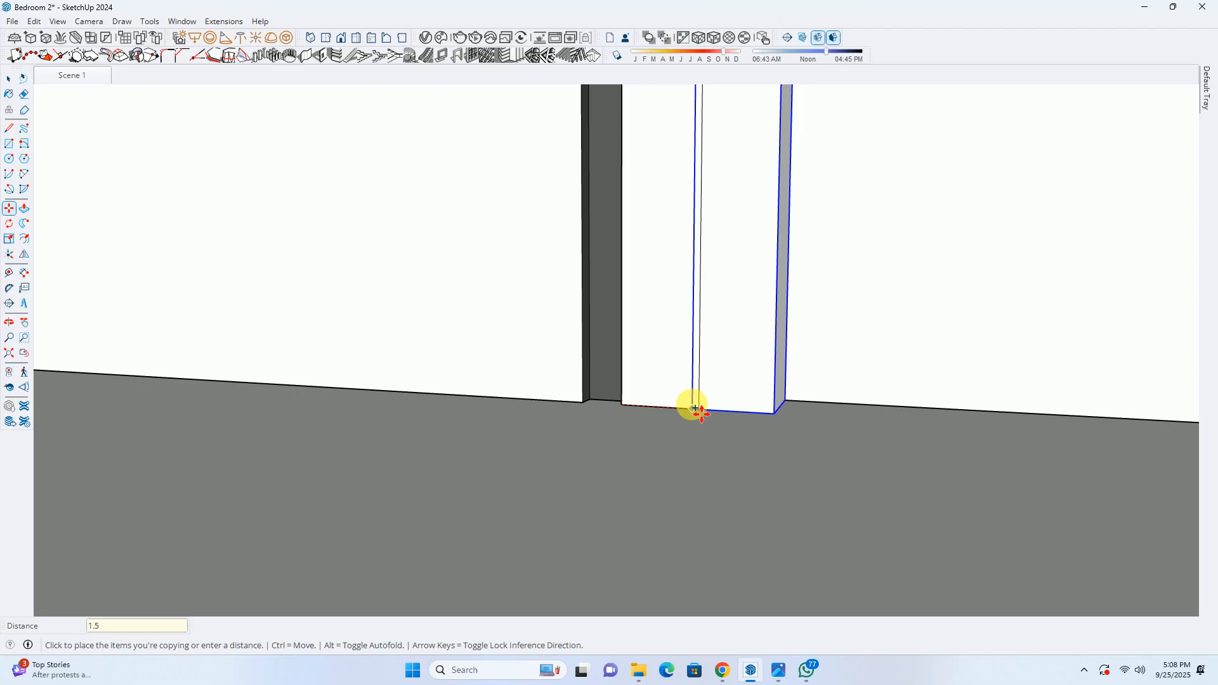
key(Return)
key(space)
scroll(702, 412, down, 2)
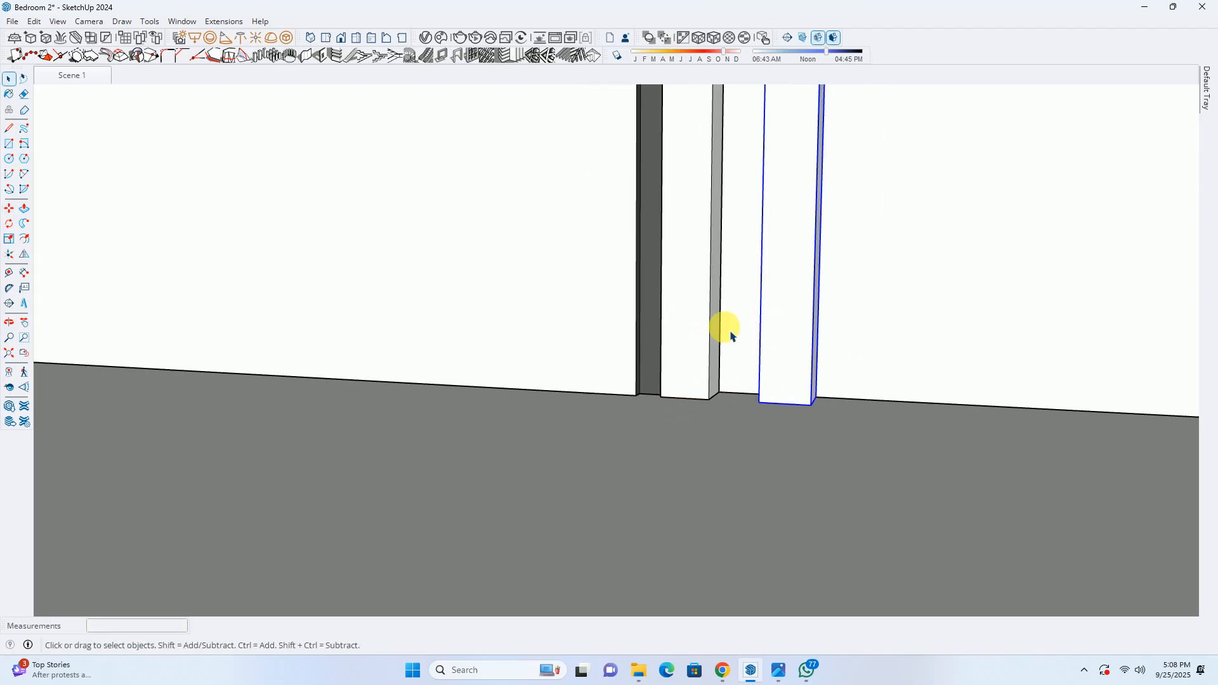
scroll(780, 358, down, 1)
shift+middle_drag(773, 352, 611, 327)
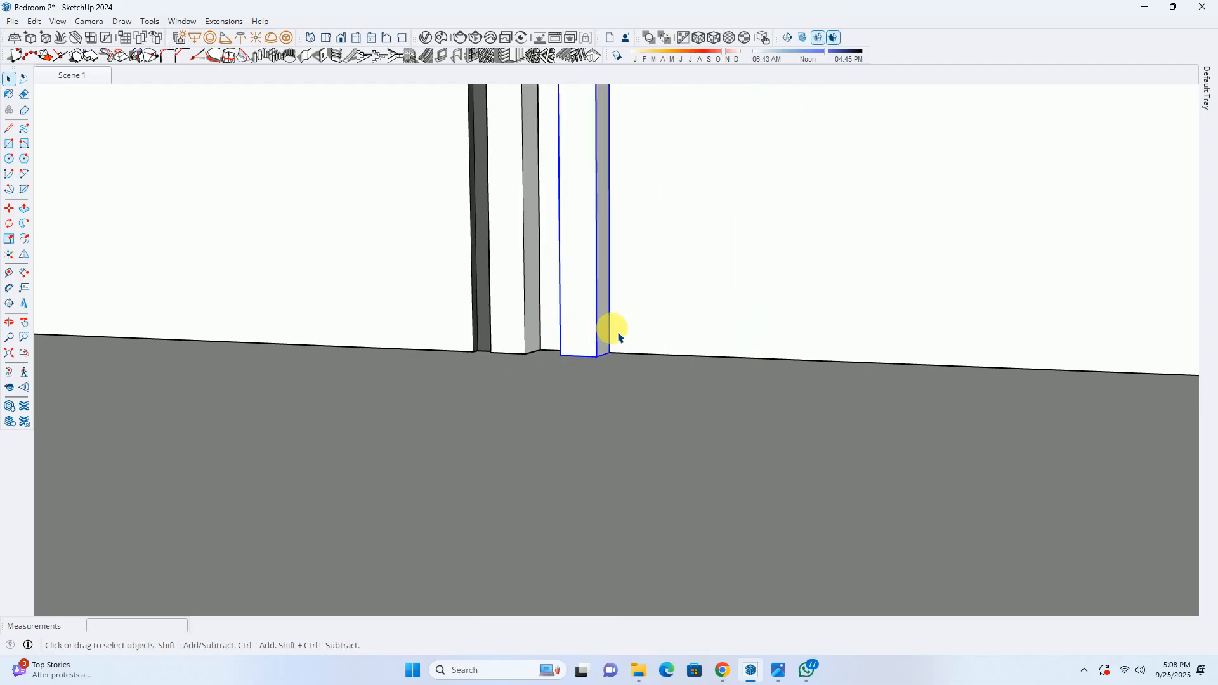
Group the two louvers at the base of the recessed wall section
shift+click(520, 314)
right_click(522, 313)
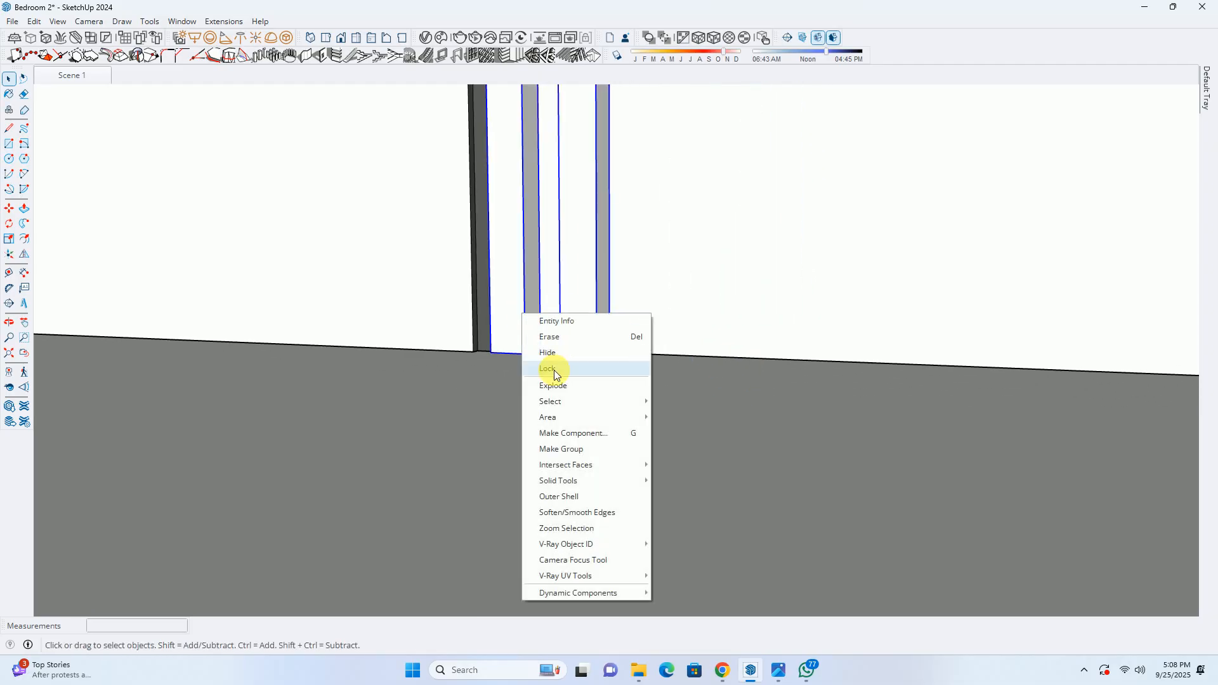
click(571, 449)
middle_drag(565, 448, 289, 381)
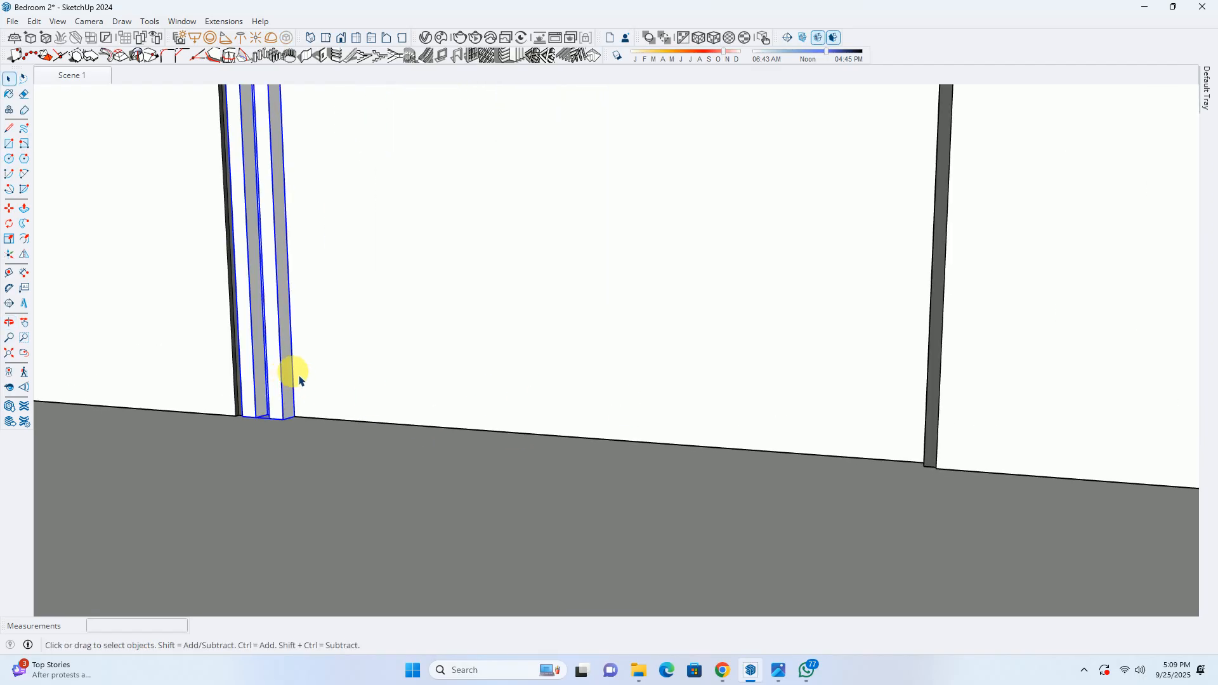
middle_drag(287, 379, 266, 443)
Inside the louver group, copy the second louver 1 1/2" to the right along the base of the wall
key(m)
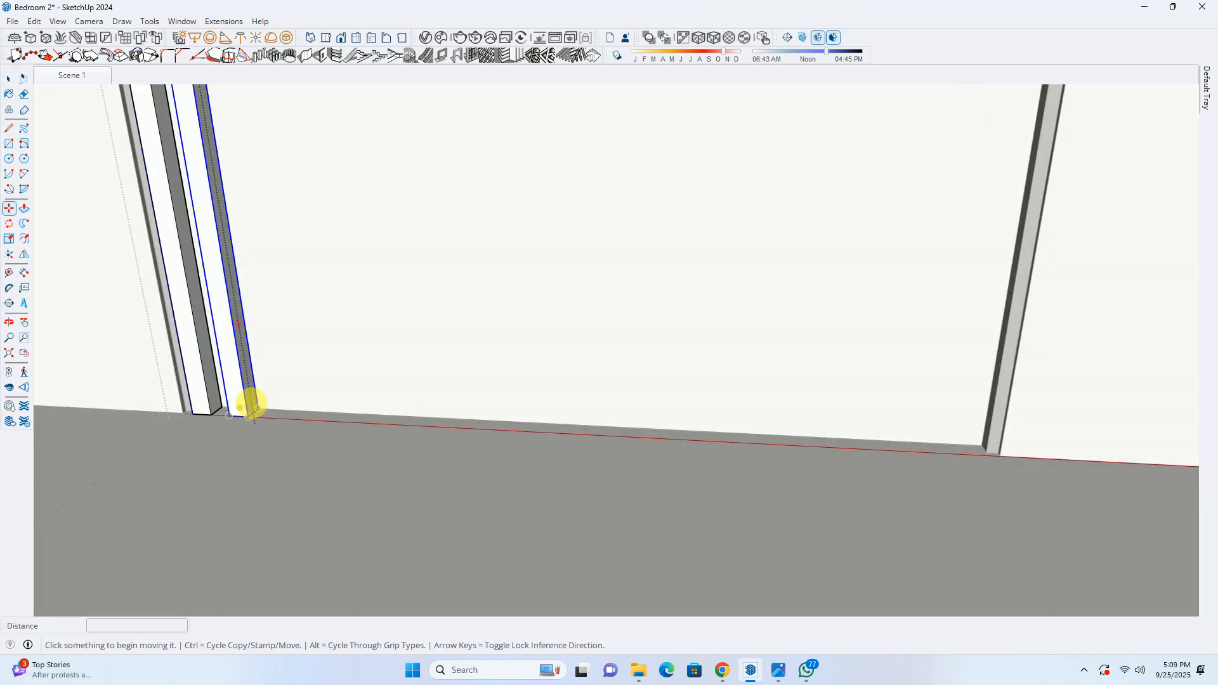
key(space)
scroll(246, 418, up, 2)
click(246, 417)
key(m)
key(ctrl)
click(173, 415)
click(226, 417)
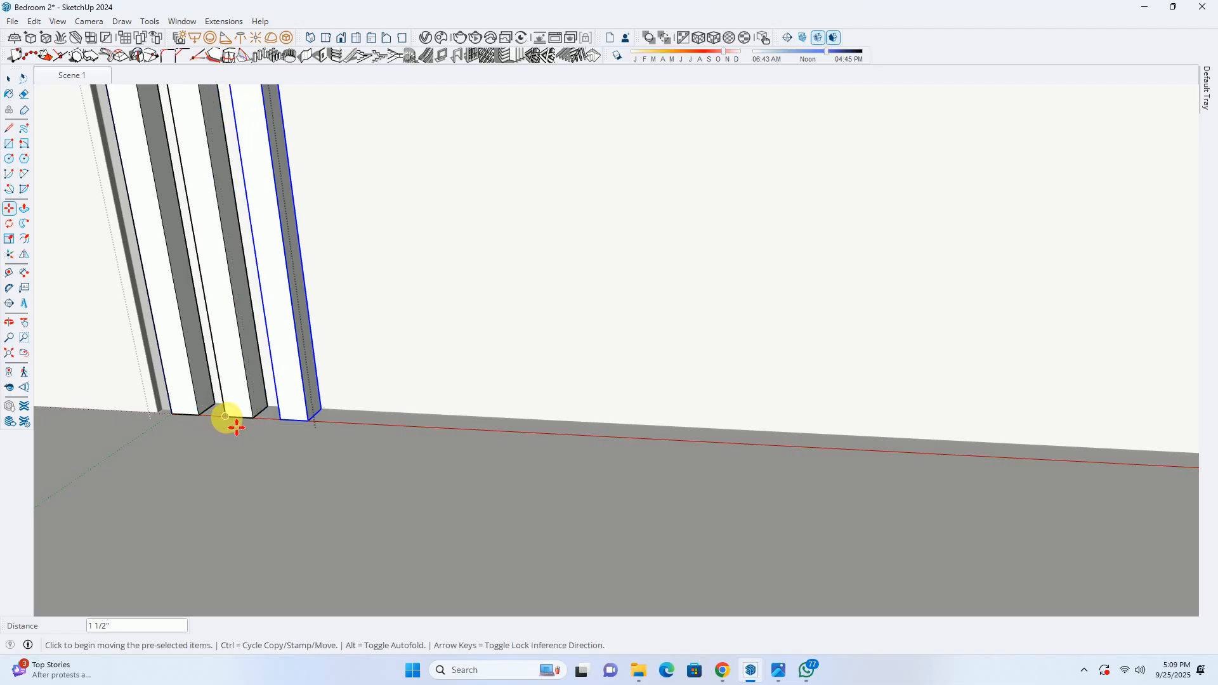
Multiply the louver copy across the recessed section, trying x10 and x15 before settling on x20
scroll(226, 417, down, 3)
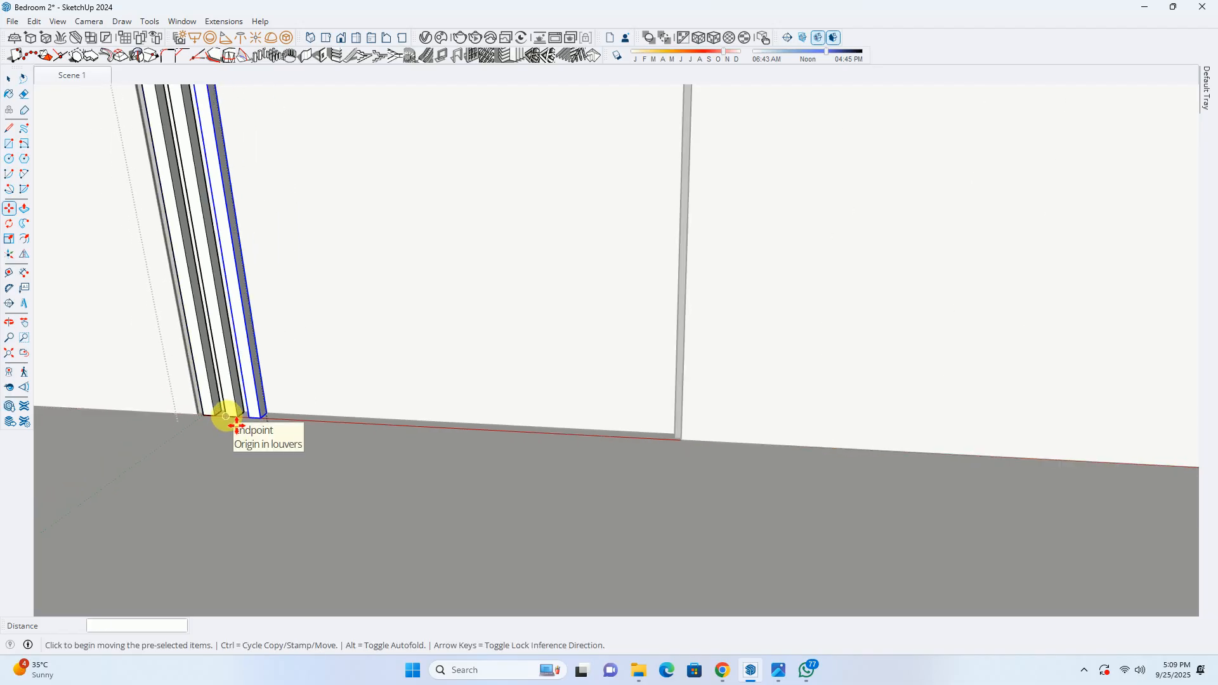
text(x15)
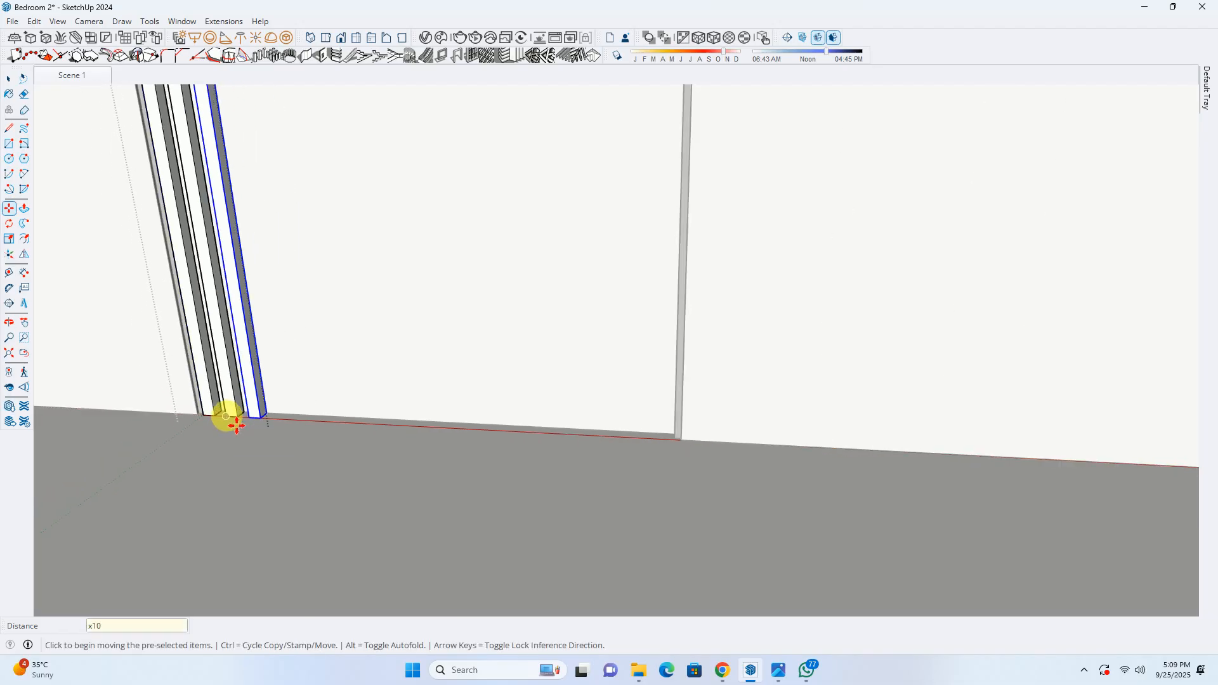
key(Return)
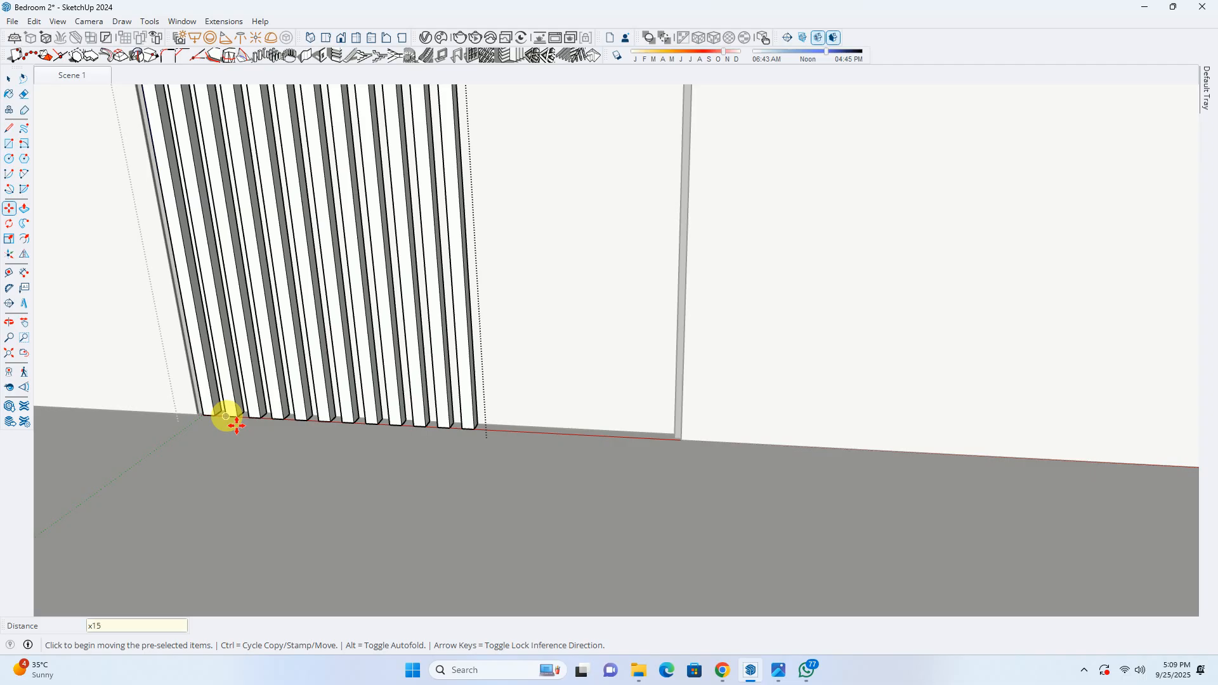
key(Return)
text(x20)
key(Return)
key(space)
Delete the two louvers that extend past the far edge of the recessed wall section
scroll(704, 435, up, 4)
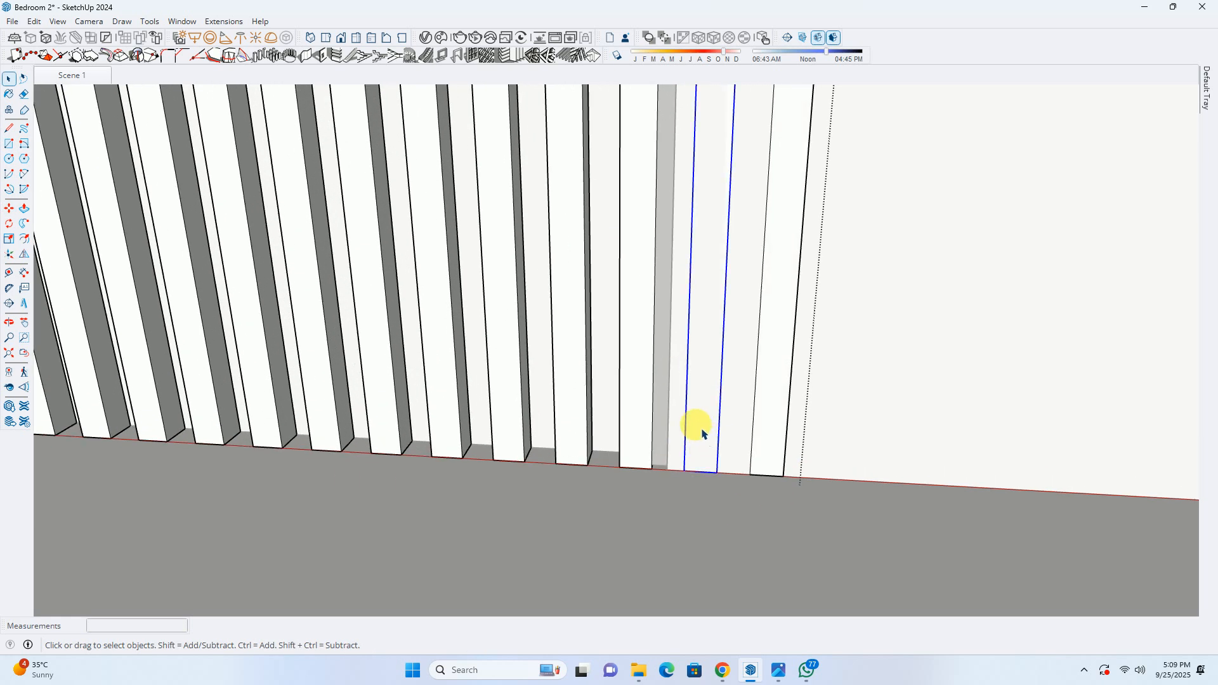
shift+click(780, 442)
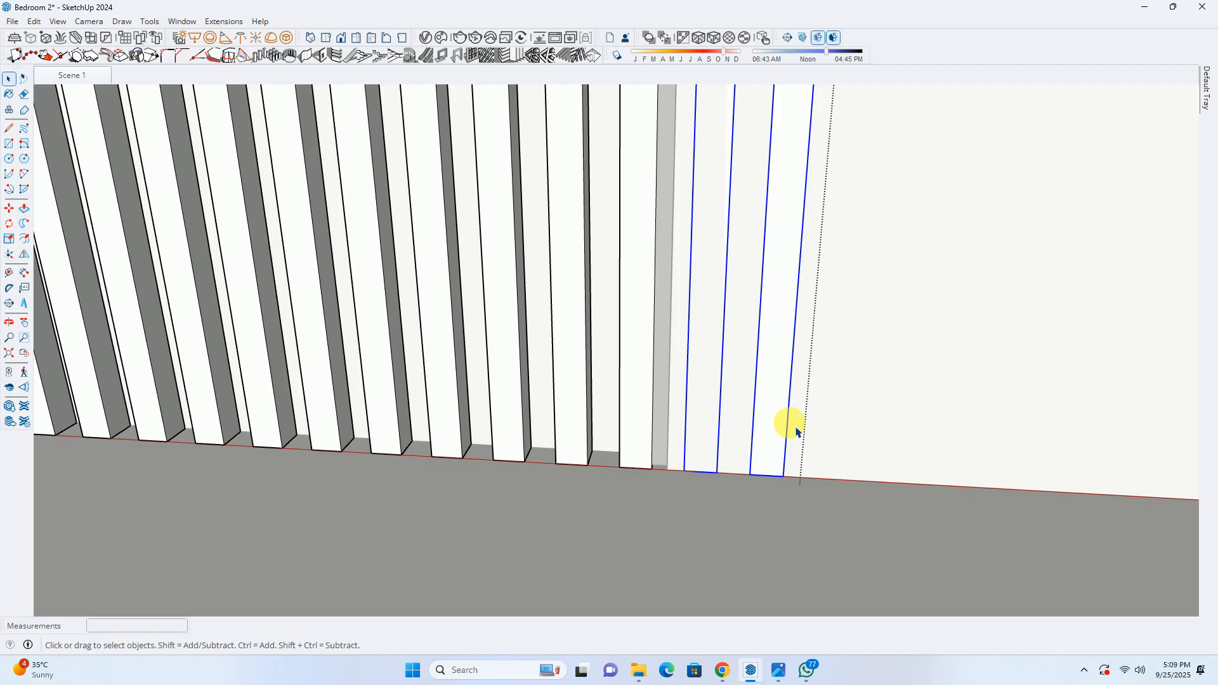
scroll(718, 397, down, 8)
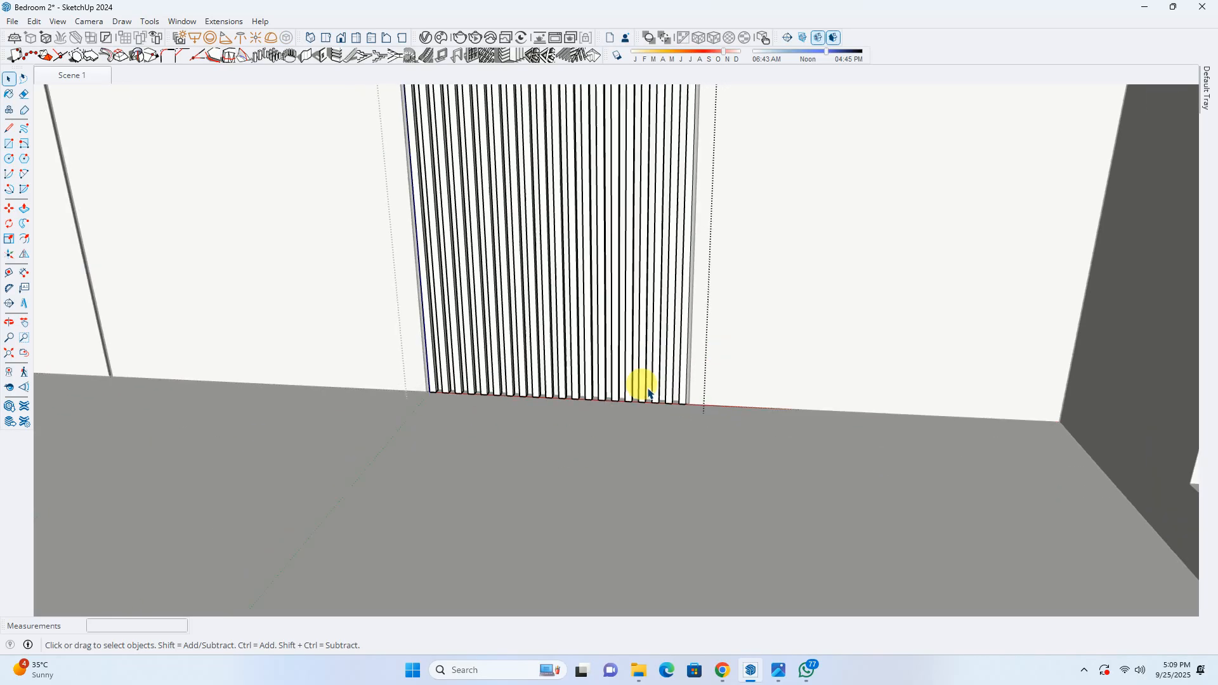
Copy the louver group straight up from its lower corner to the upper edge of the horizontal groove
middle_drag(643, 383, 592, 305)
scroll(592, 305, up, 6)
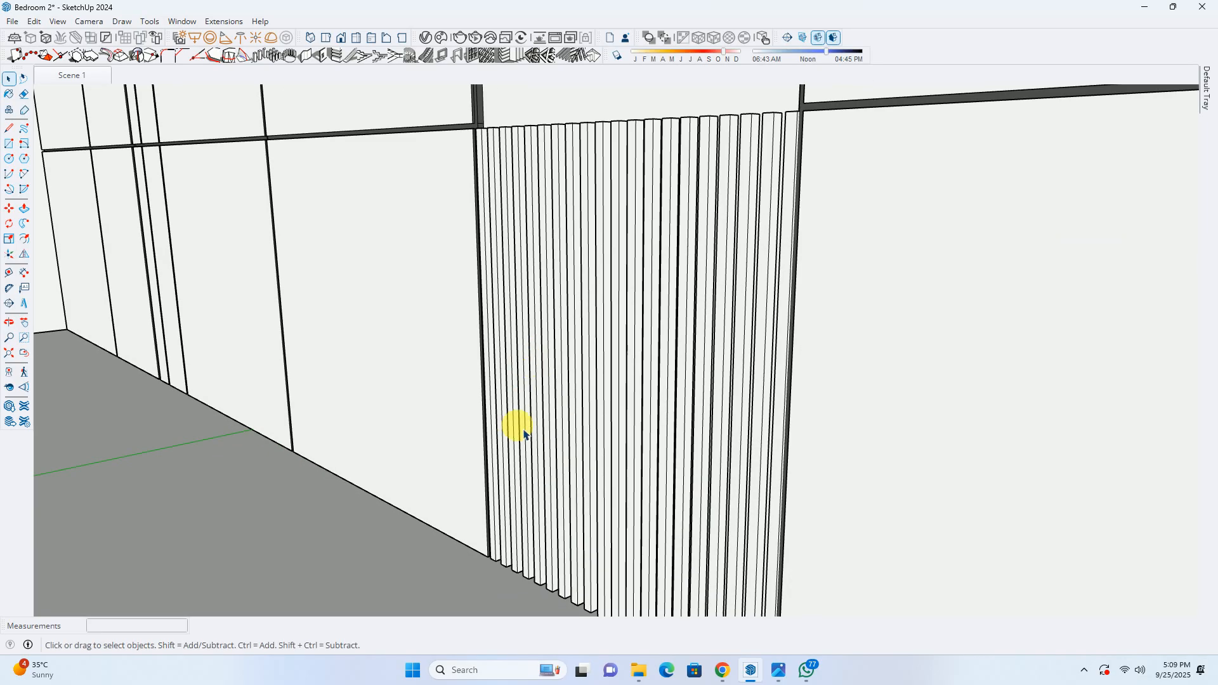
click(525, 501)
scroll(501, 486, up, 6)
key(m)
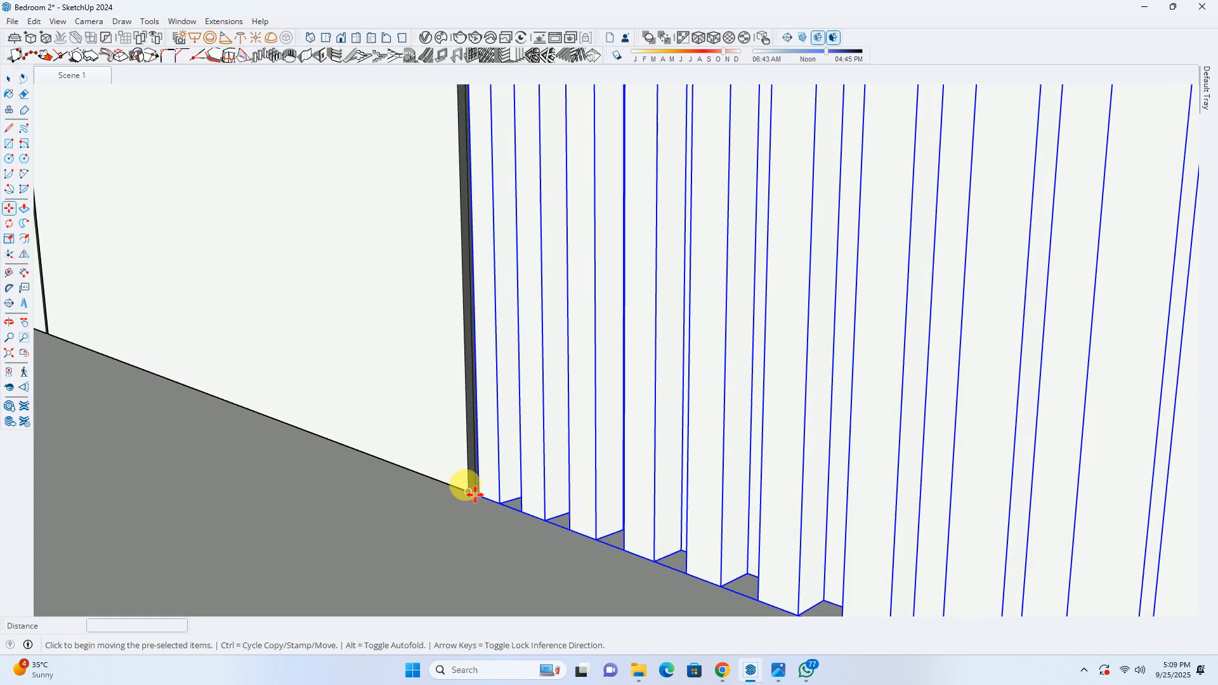
click(480, 503)
key(ctrl)
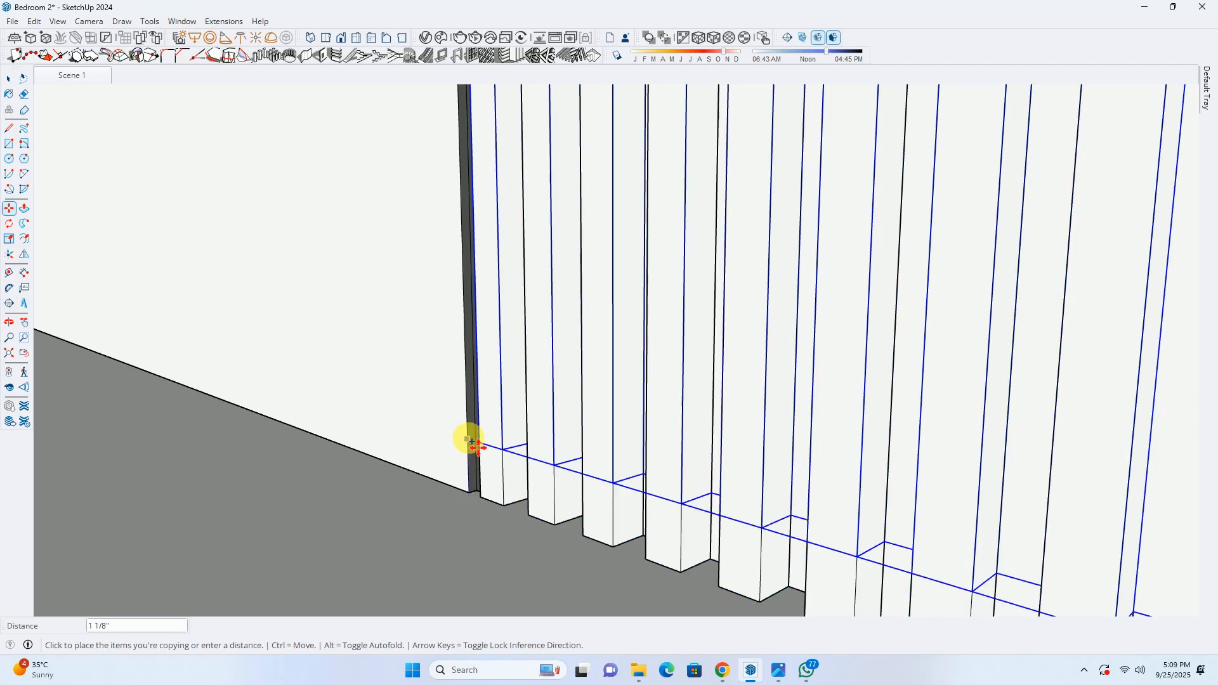
scroll(497, 312, down, 4)
scroll(474, 209, up, 4)
scroll(478, 218, down, 4)
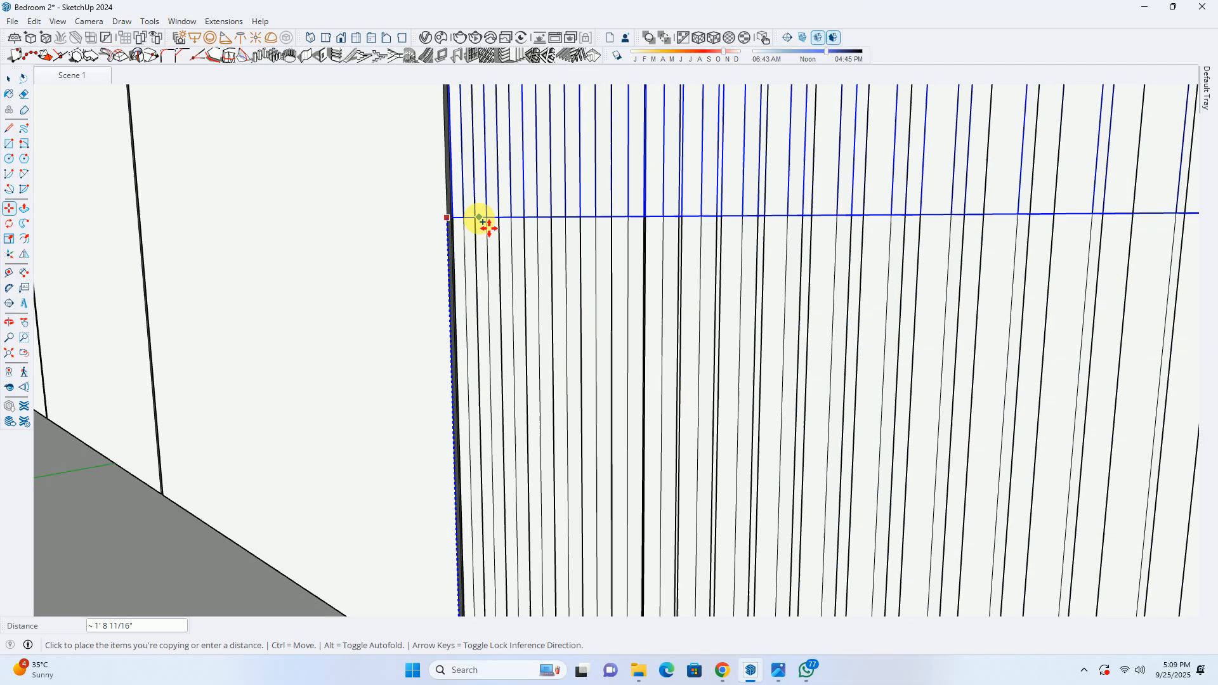
scroll(486, 228, up, 4)
scroll(488, 394, down, 4)
scroll(469, 394, up, 3)
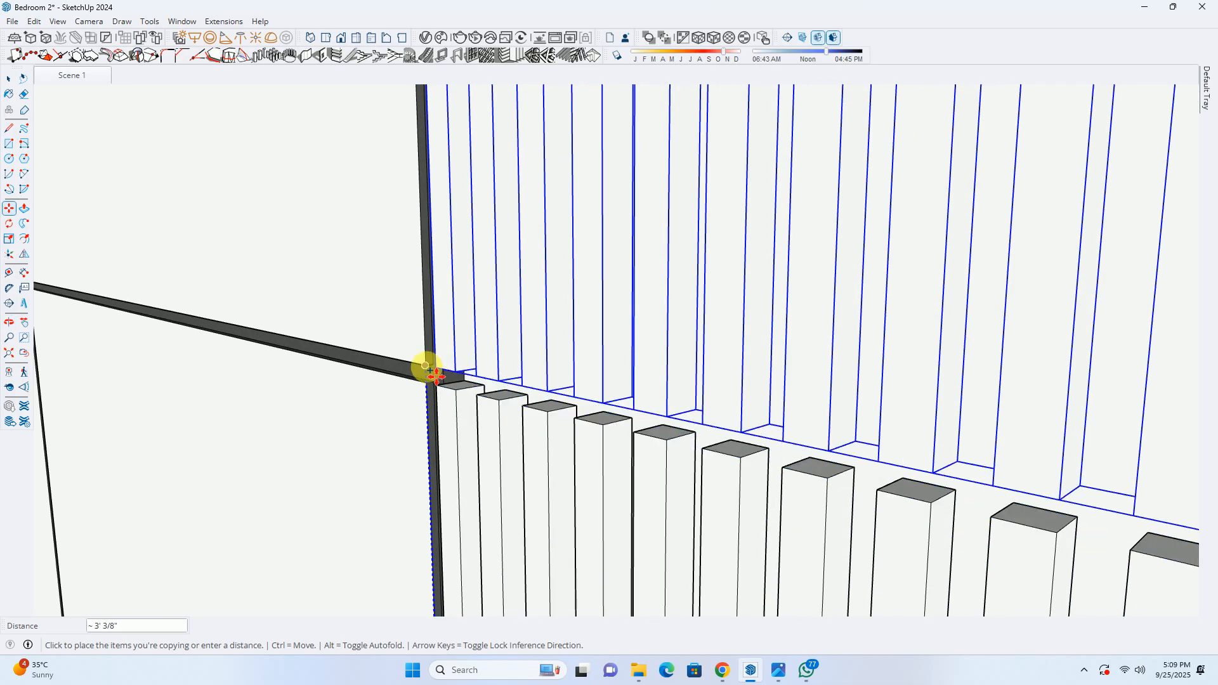
click(429, 371)
key(space)
Open the upper louver group and make all of its louvers unique from the lower ones
scroll(433, 371, down, 8)
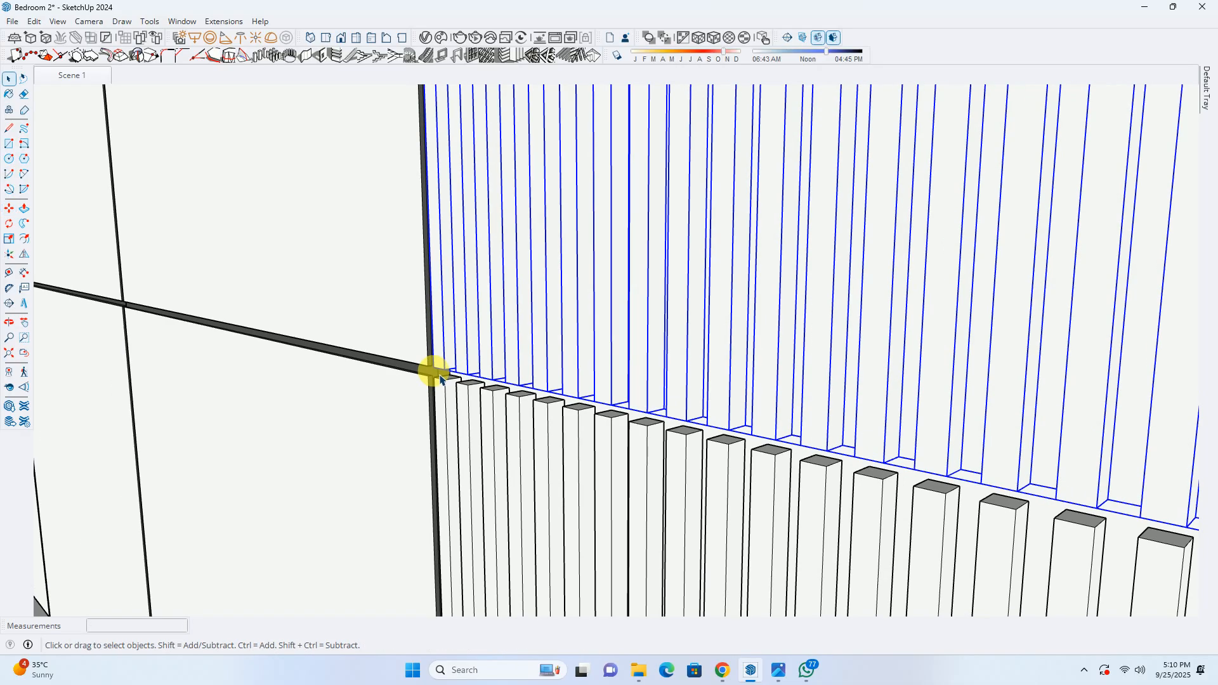
middle_drag(467, 387, 479, 279)
scroll(434, 330, up, 5)
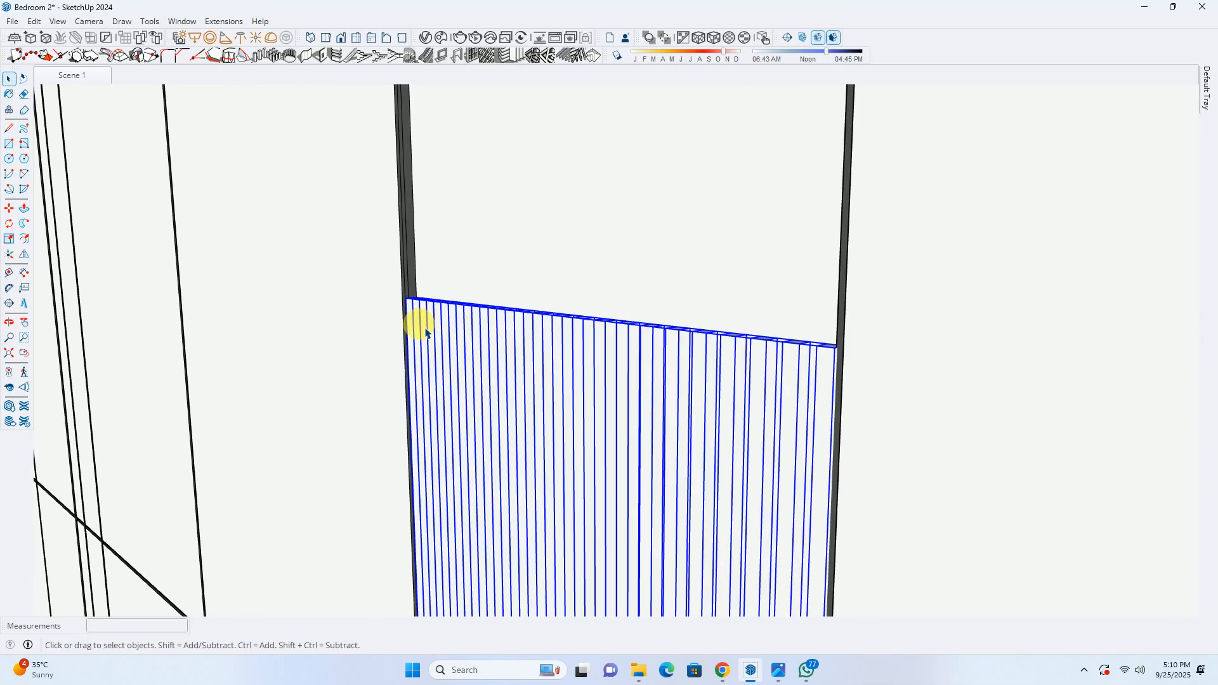
scroll(422, 336, down, 8)
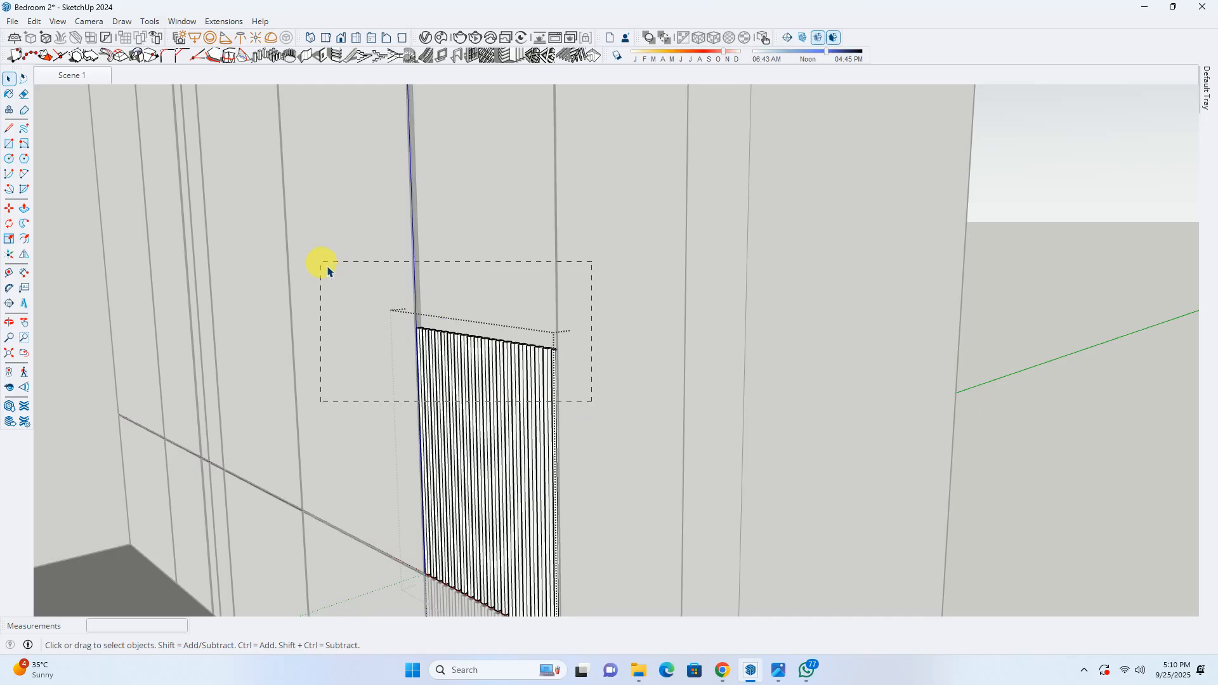
drag(326, 272, 324, 269)
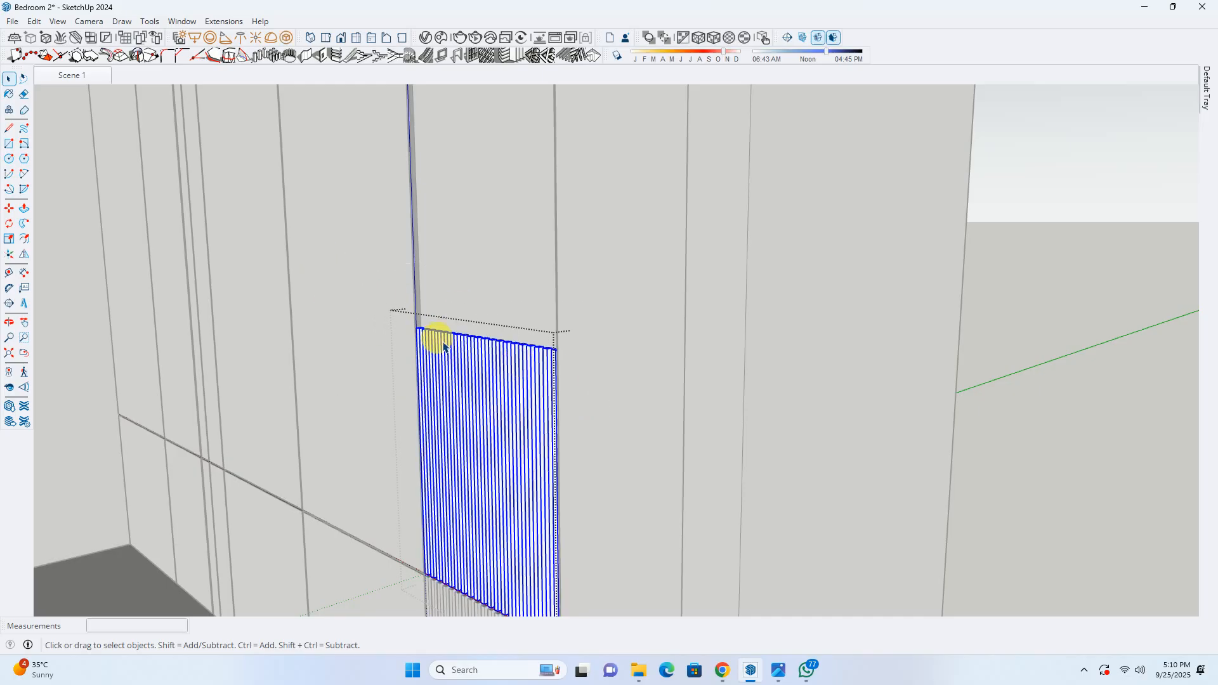
scroll(421, 345, up, 5)
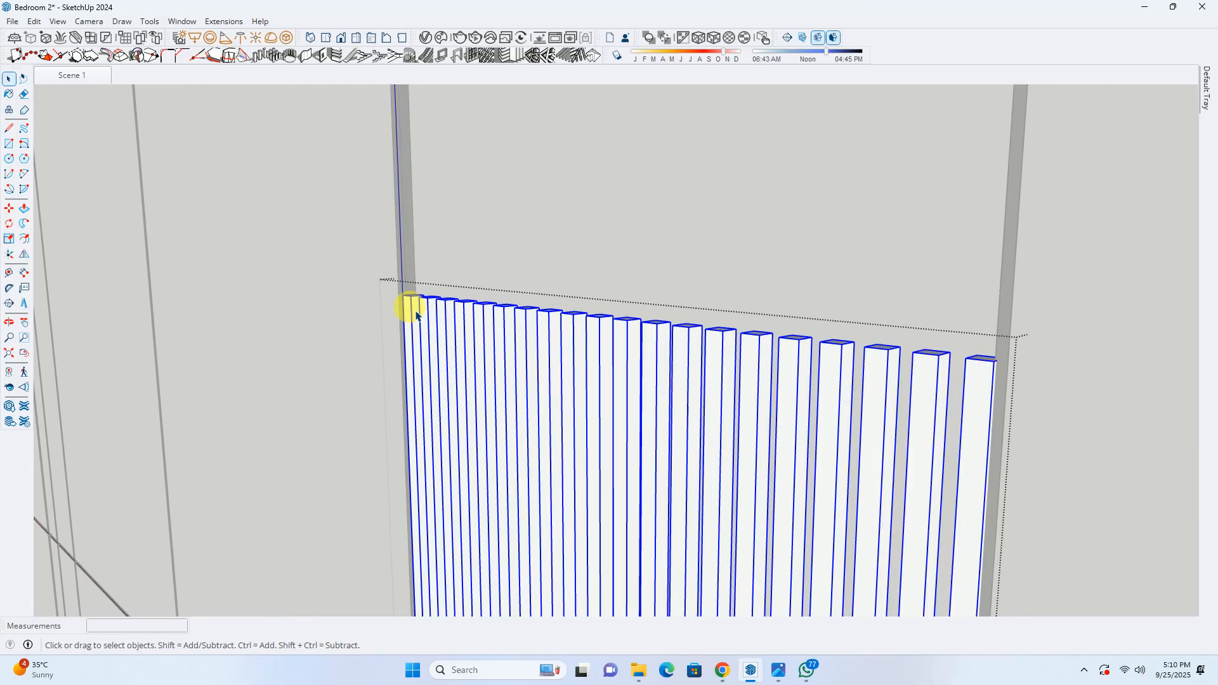
right_click(413, 304)
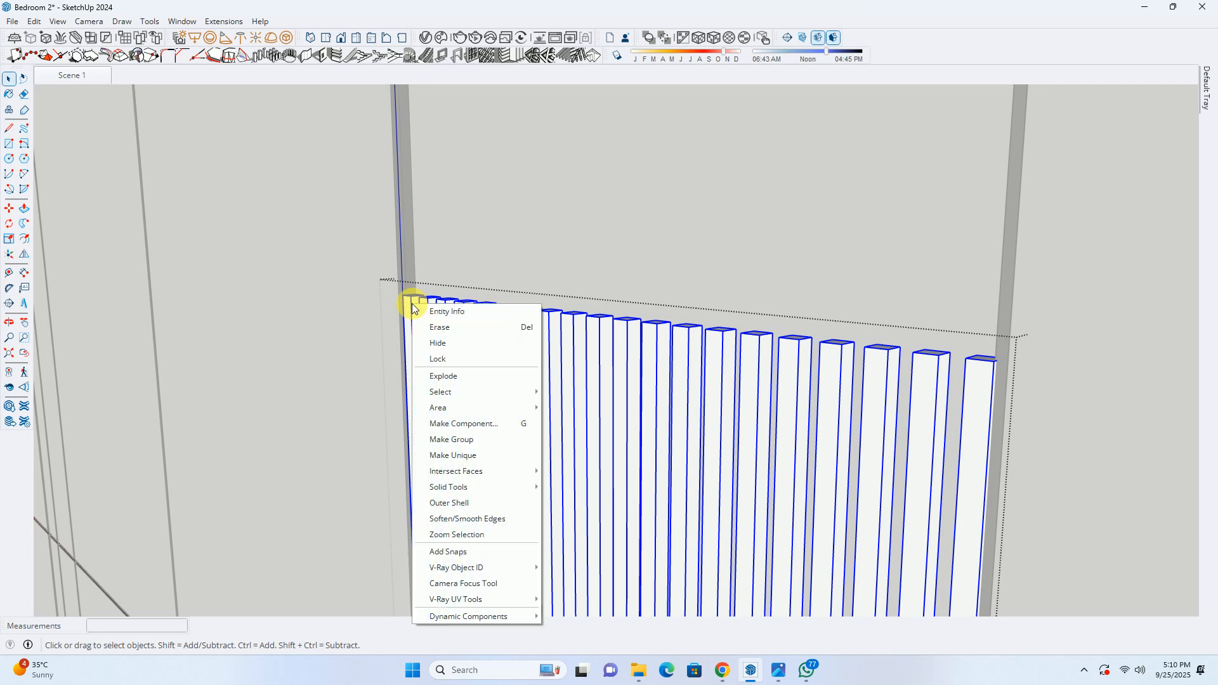
click(448, 455)
Open an upper louver component and pull its top face up to the corner where the wall meets the ceiling
scroll(491, 362, down, 8)
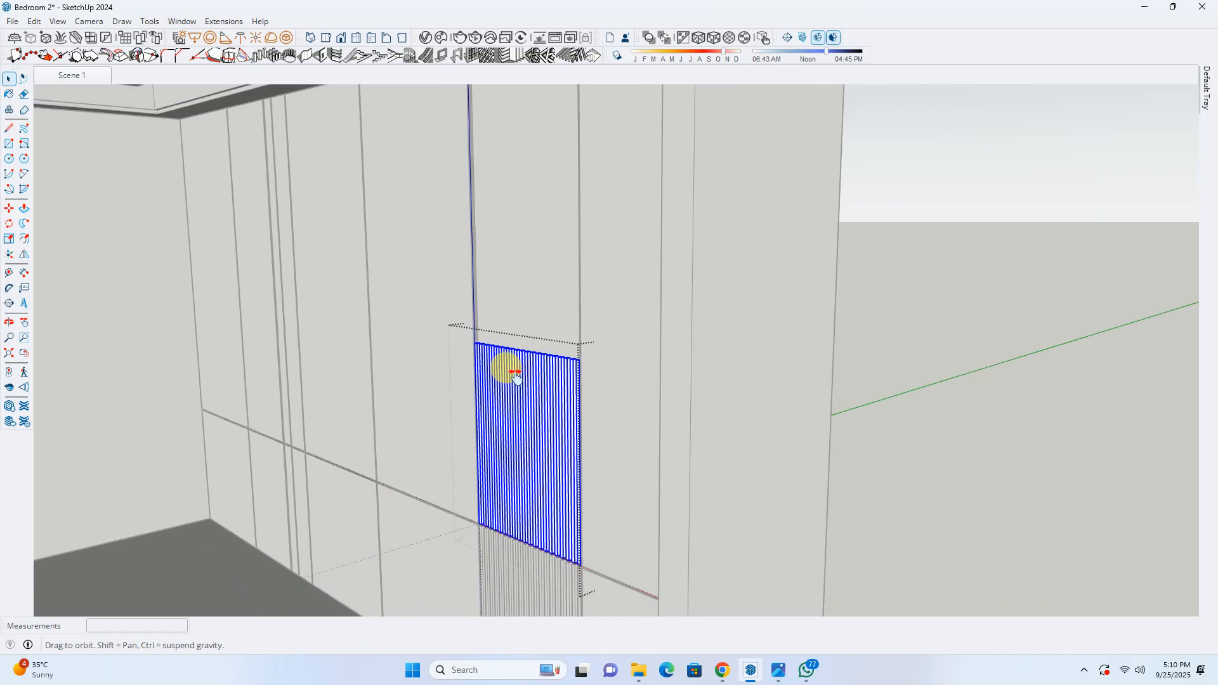
scroll(486, 320, up, 3)
middle_drag(467, 194, 463, 312)
scroll(379, 171, up, 7)
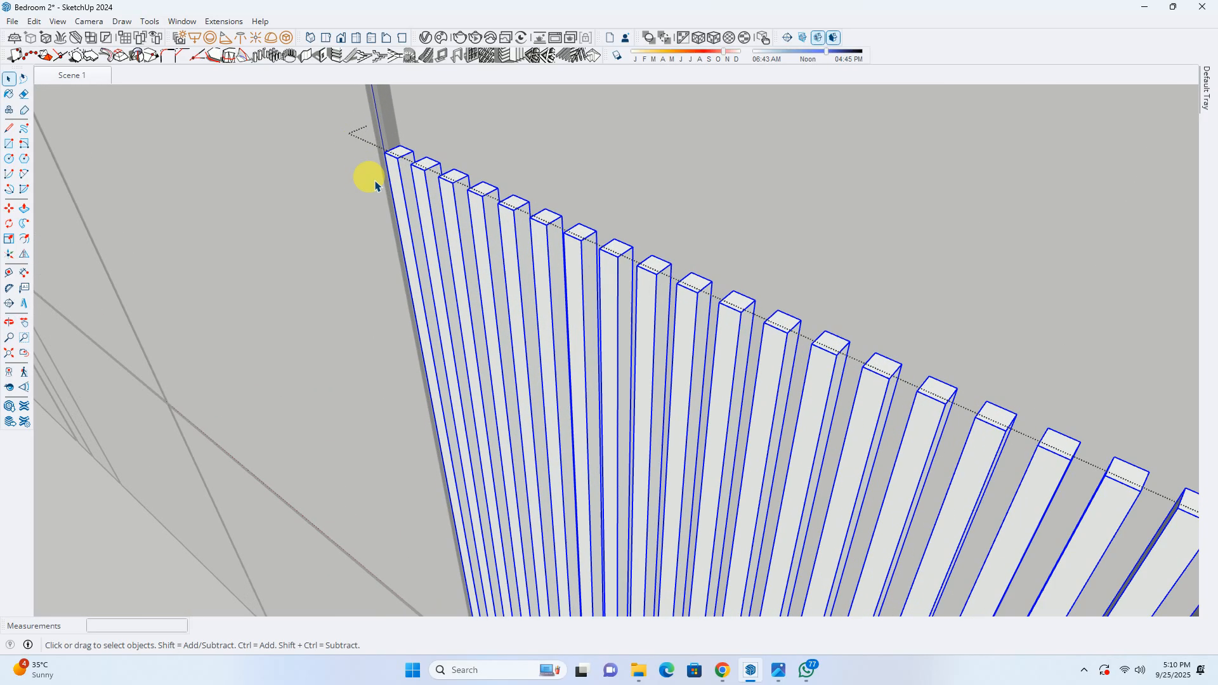
double_click(417, 184)
key(p)
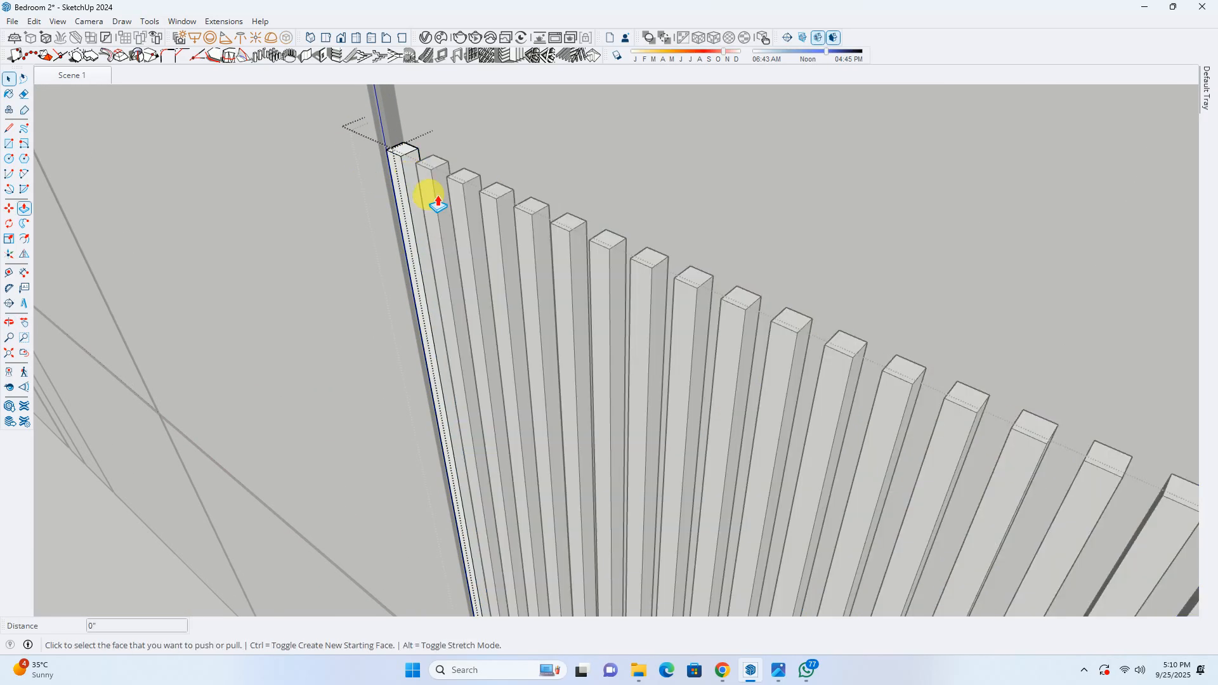
click(405, 147)
middle_drag(387, 174, 456, 343)
middle_drag(455, 342, 492, 206)
scroll(468, 180, down, 6)
scroll(492, 207, down, 5)
middle_drag(511, 149, 512, 239)
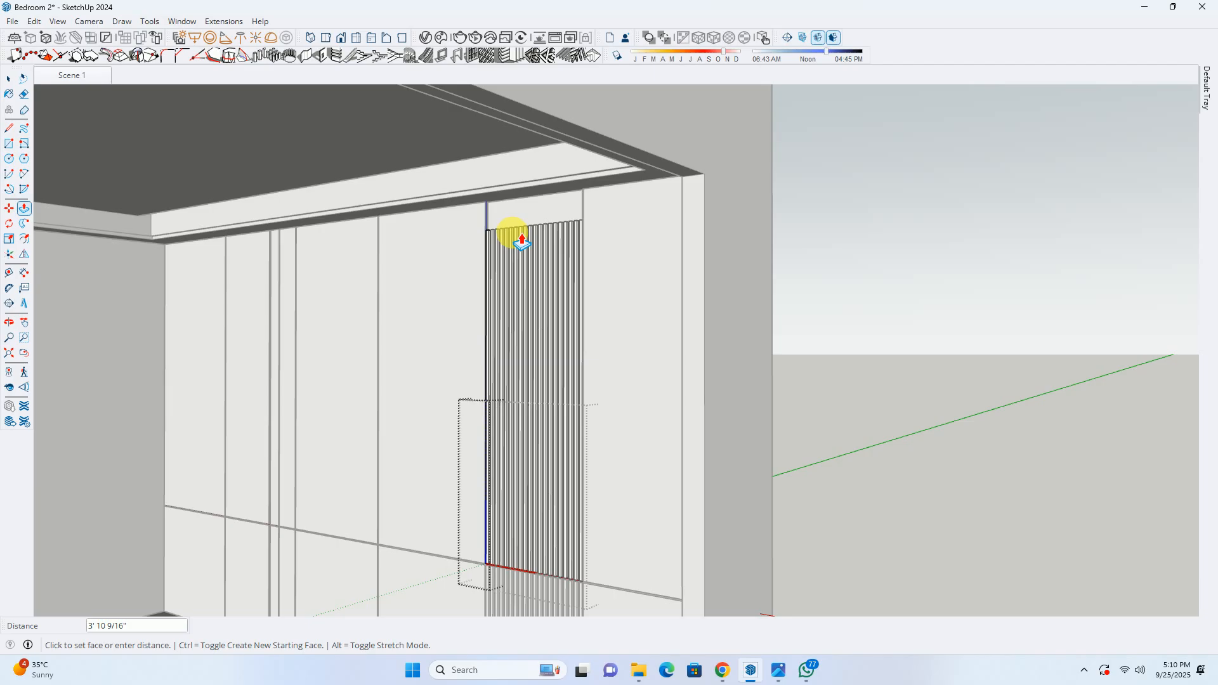
middle_drag(533, 533, 464, 321)
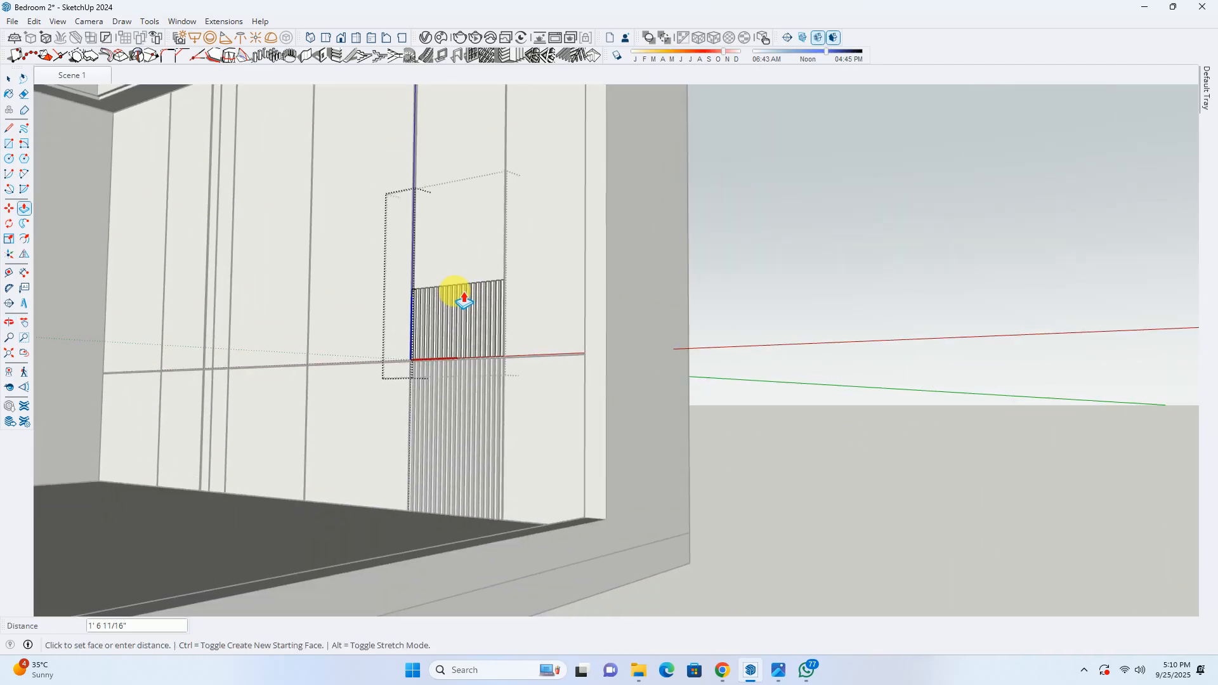
mouse_move(457, 280)
middle_down()
mouse_move(449, 273)
mouse_move(457, 296)
middle_up()
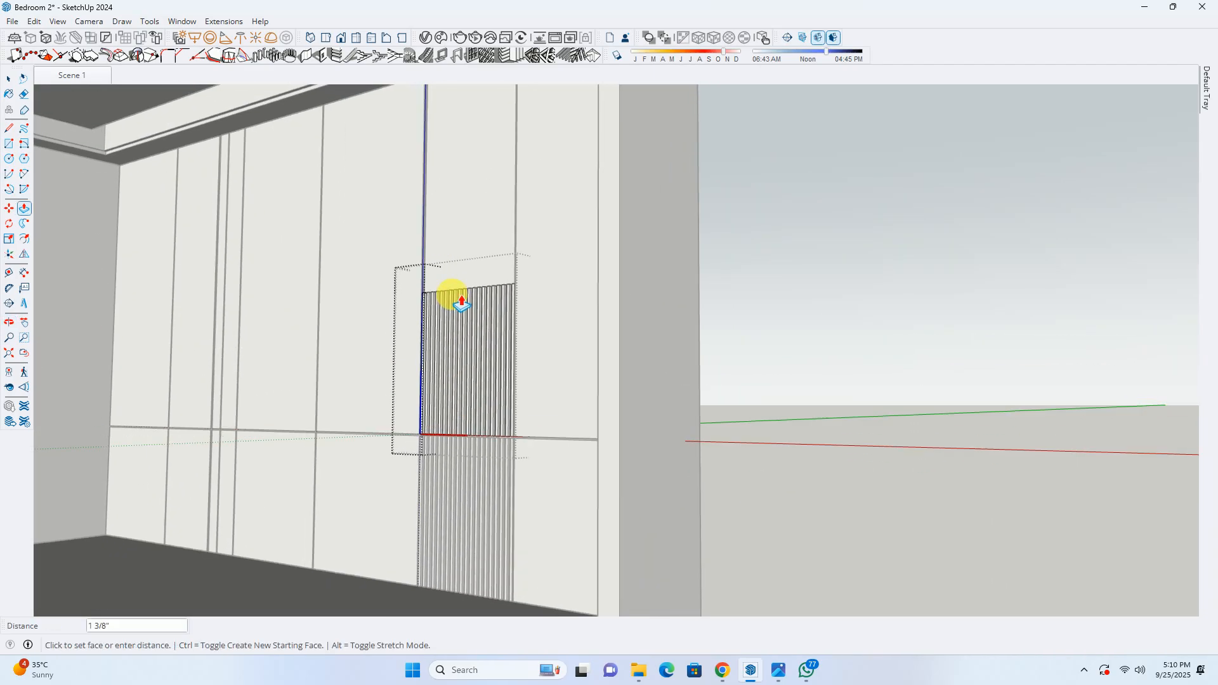
middle_drag(457, 185, 441, 394)
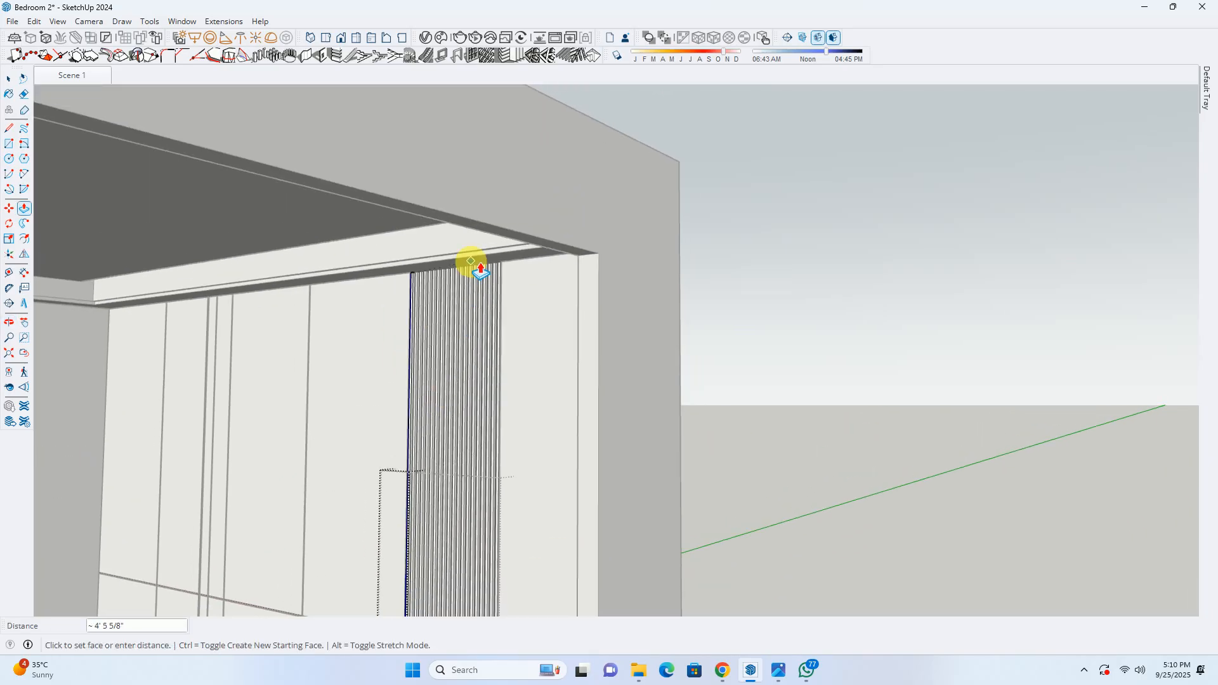
scroll(486, 257, up, 2)
middle_drag(483, 269, 626, 169)
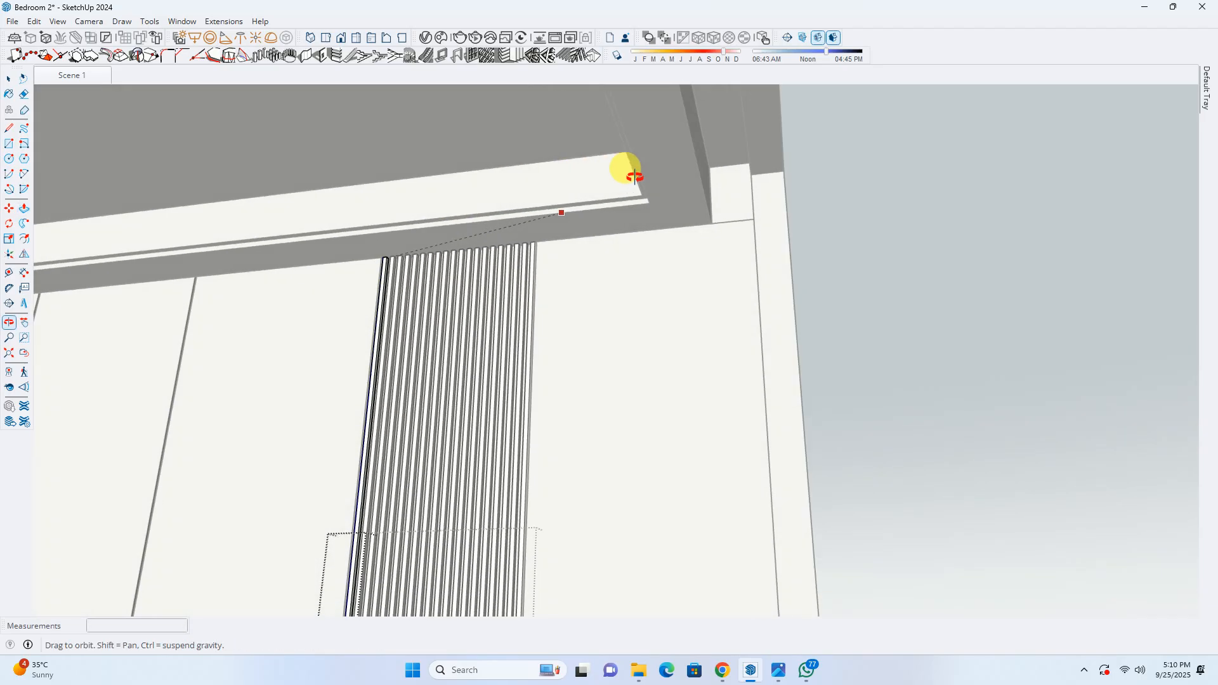
scroll(723, 203, up, 3)
scroll(736, 235, up, 3)
middle_drag(737, 236, 816, 255)
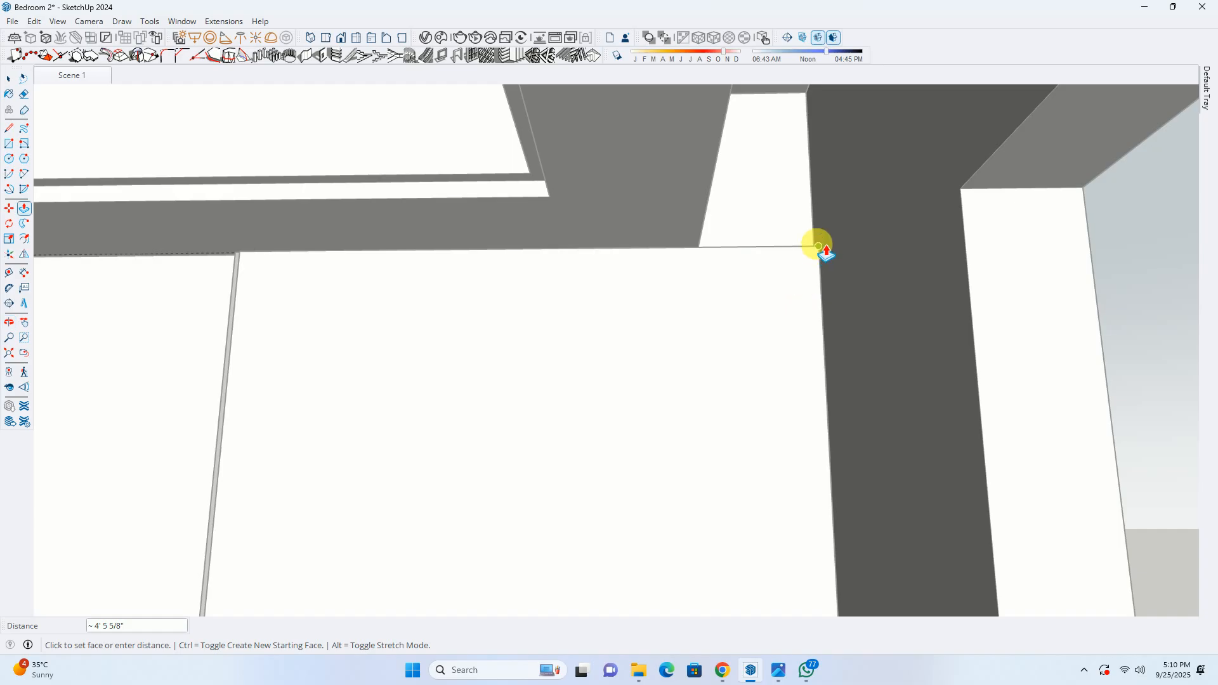
click(816, 246)
Finish editing the upper louver component and close its group
middle_drag(716, 262, 649, 320)
scroll(346, 318, down, 1)
scroll(503, 261, down, 1)
scroll(509, 239, down, 3)
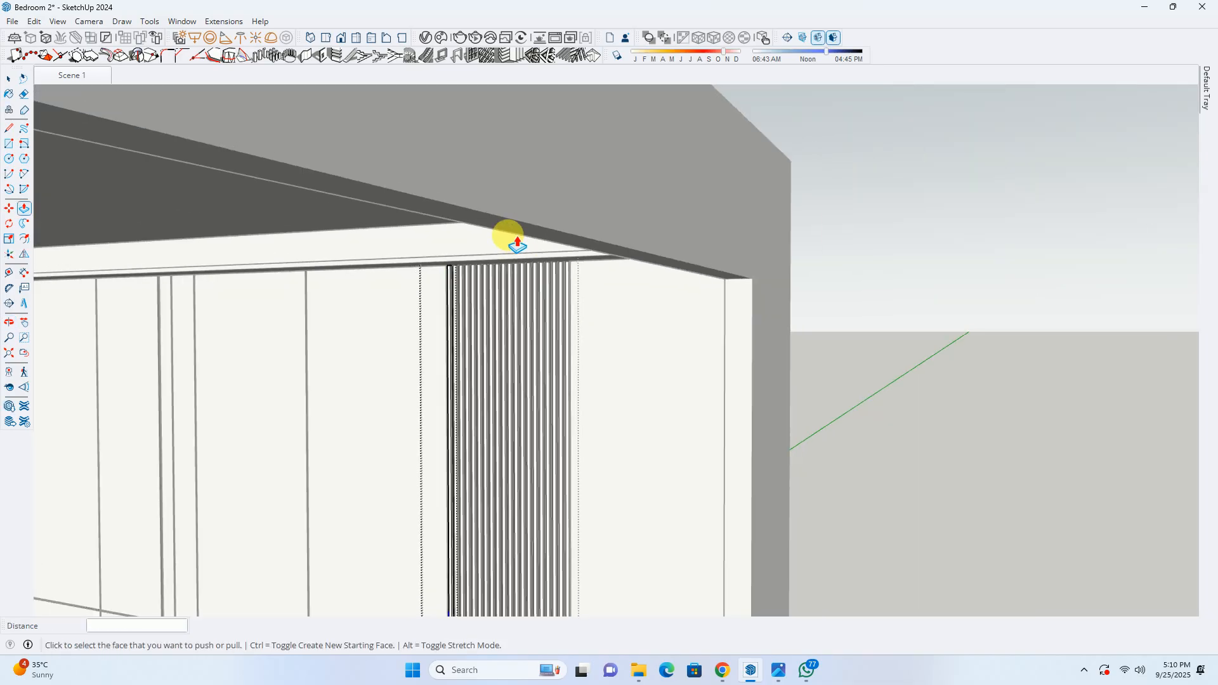
key(space)
key(Escape)
key(Escape)
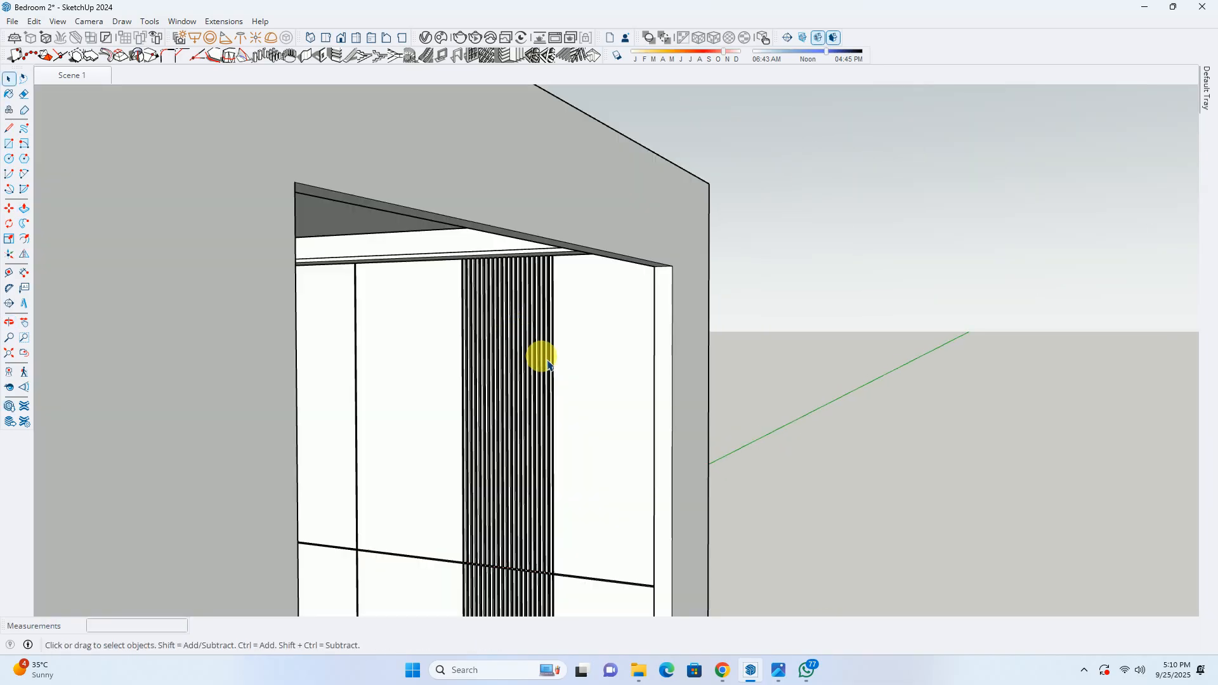
Inspect the upper and lower louvers and the gap between them along the horizontal groove
middle_drag(539, 356, 453, 282)
scroll(453, 281, up, 2)
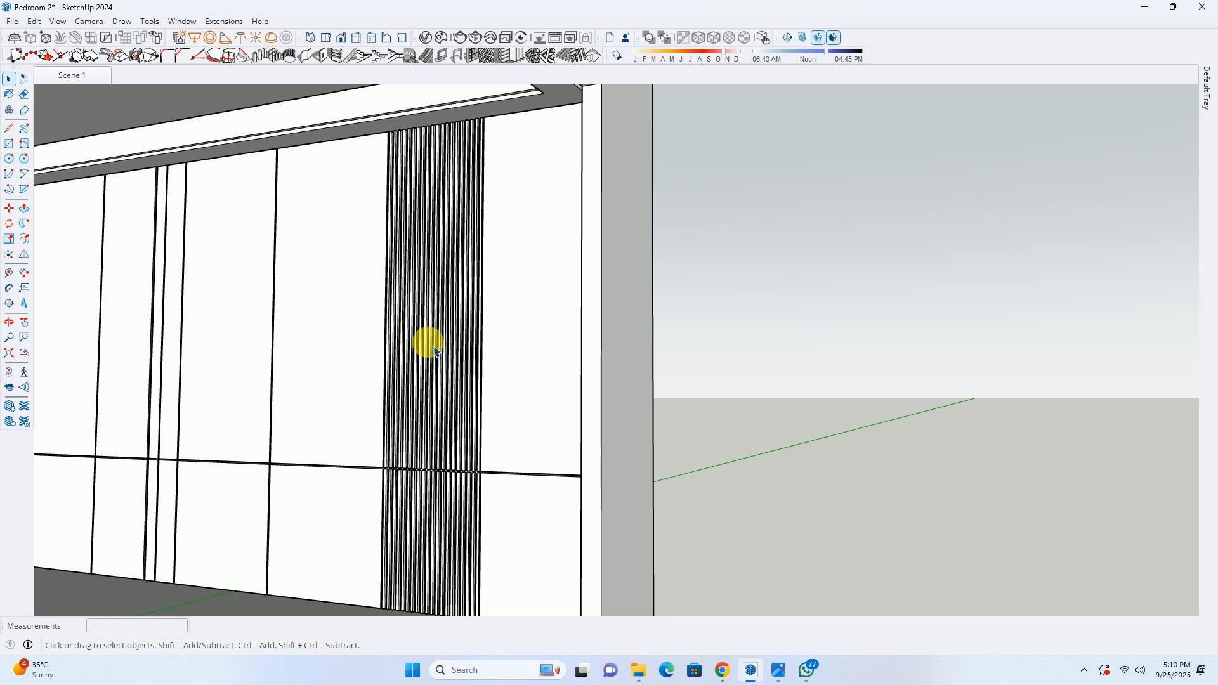
middle_drag(516, 416, 362, 411)
scroll(342, 374, up, 2)
scroll(325, 341, up, 1)
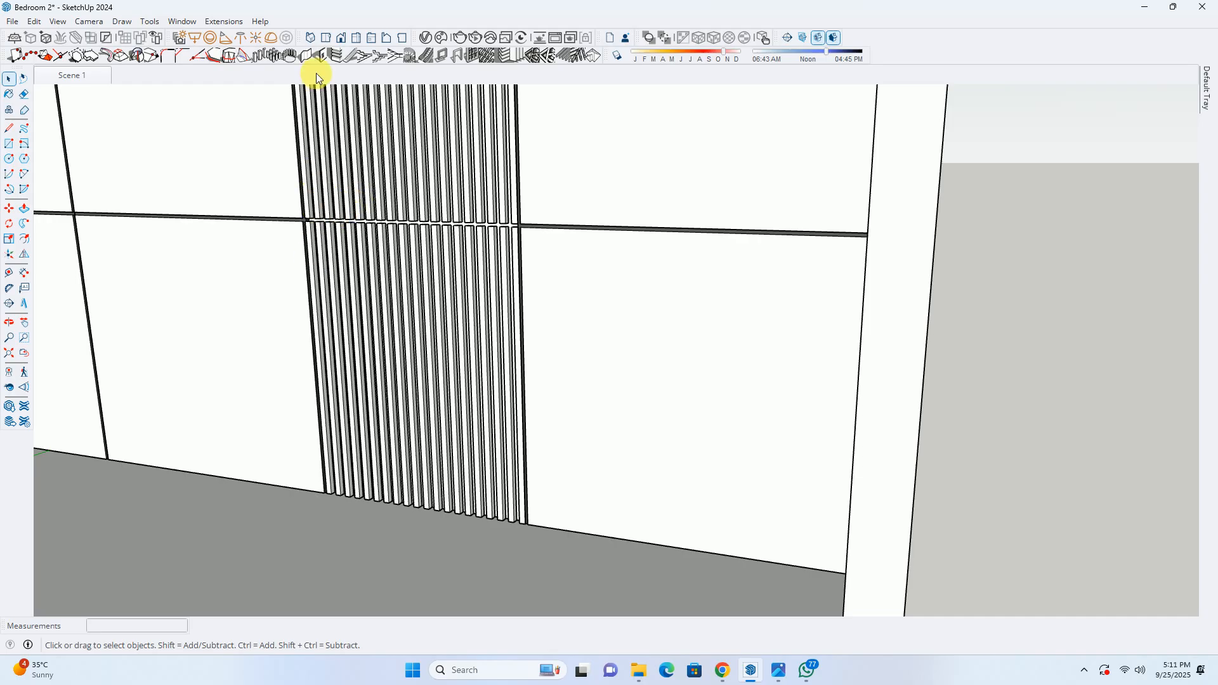
scroll(381, 216, up, 8)
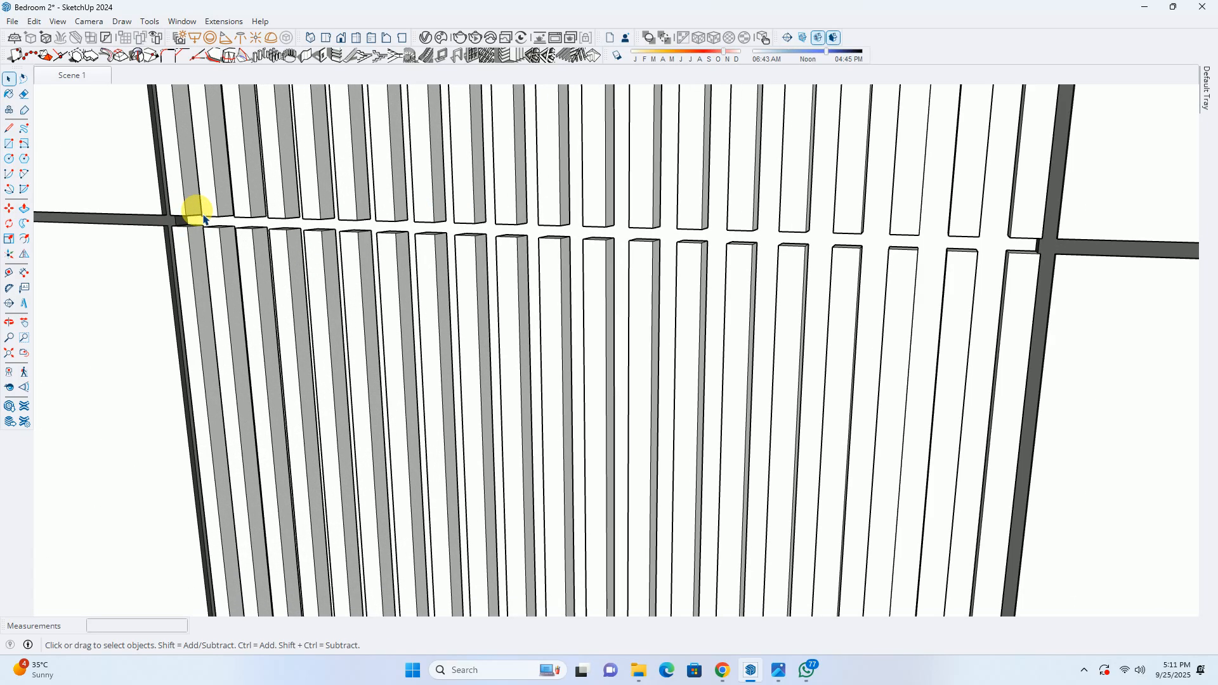
Open the back wall's group for editing and hide the rest of the model so the louvers do not cover the recess
double_click(202, 224)
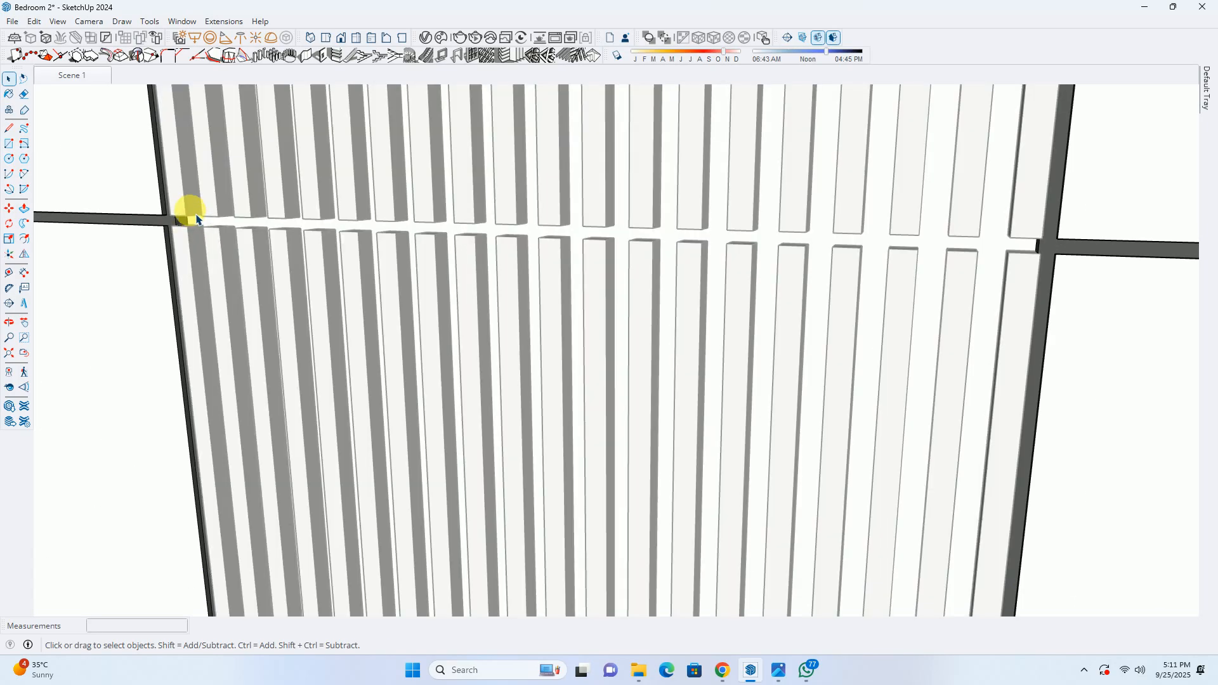
key(Escape)
scroll(233, 223, up, 2)
click(233, 224)
double_click(244, 230)
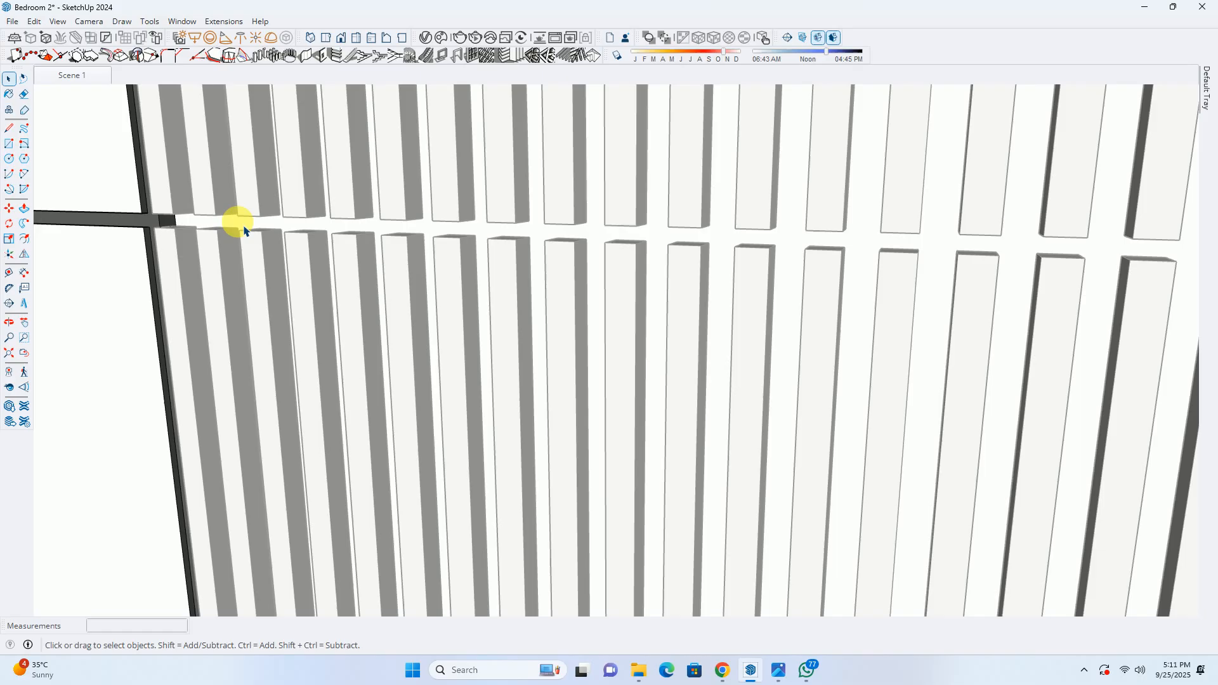
click(58, 22)
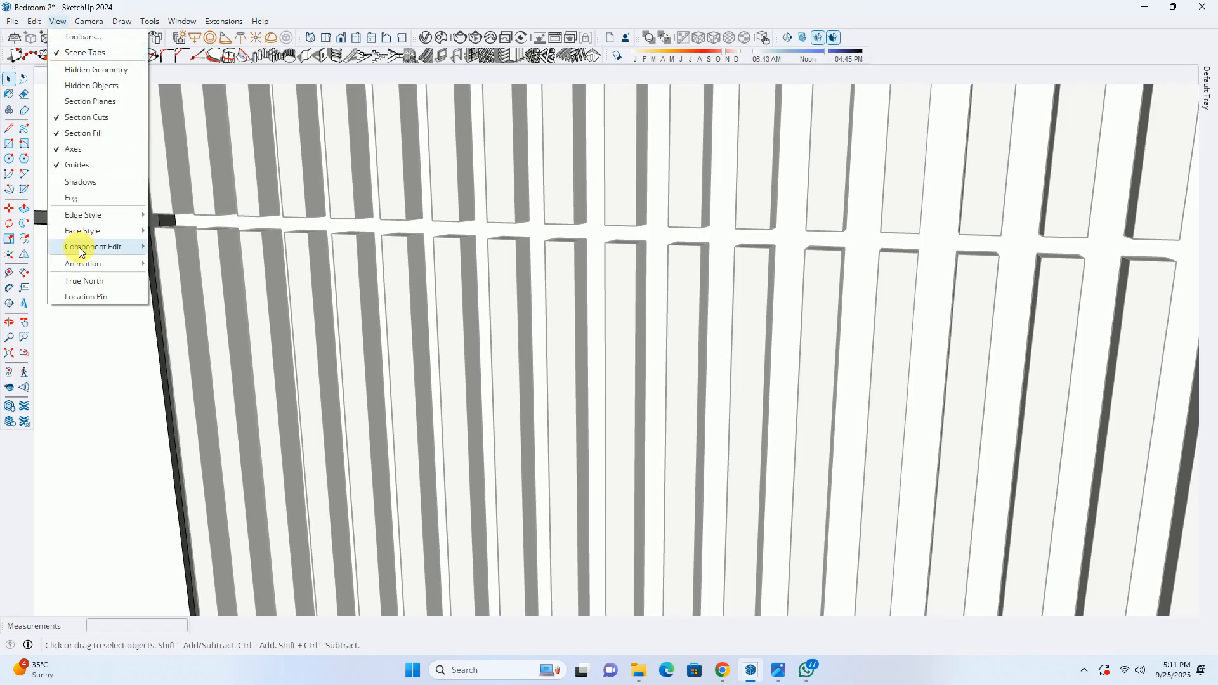
mouse_move(89, 247)
click(181, 249)
scroll(191, 254, down, 4)
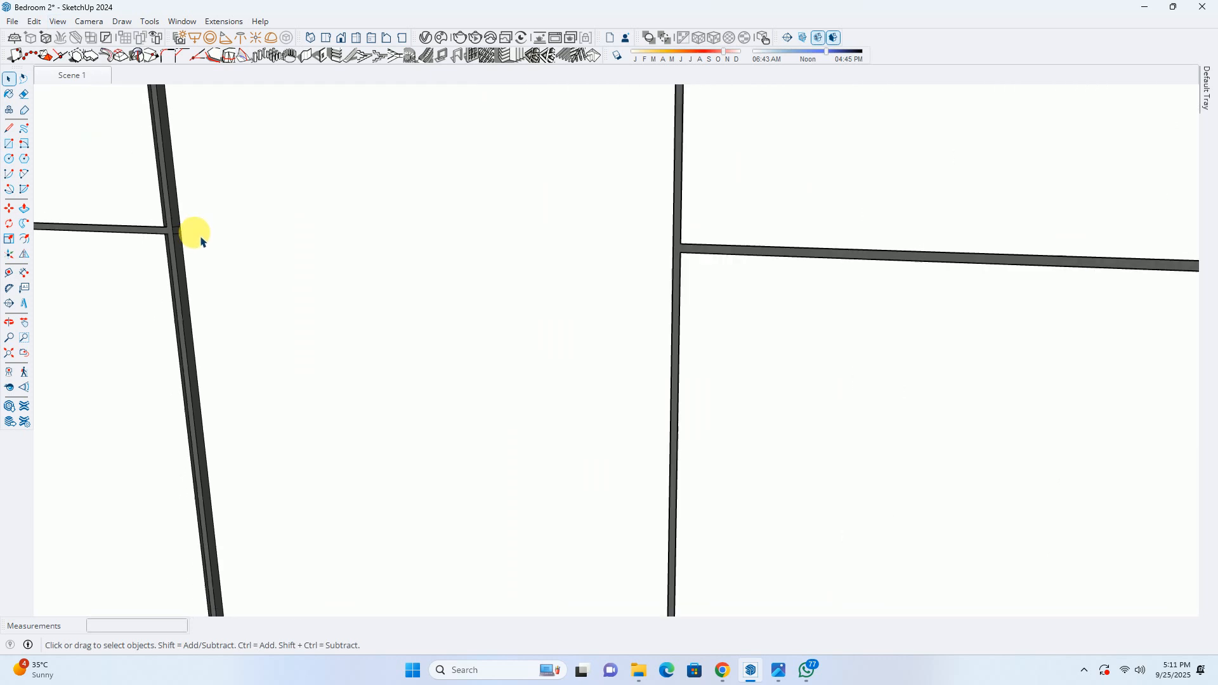
Draw two lines across the recessed panel joining the upper and lower edges of the horizontal groove on both sides
key(l)
click(172, 232)
middle_drag(467, 267, 767, 252)
click(709, 264)
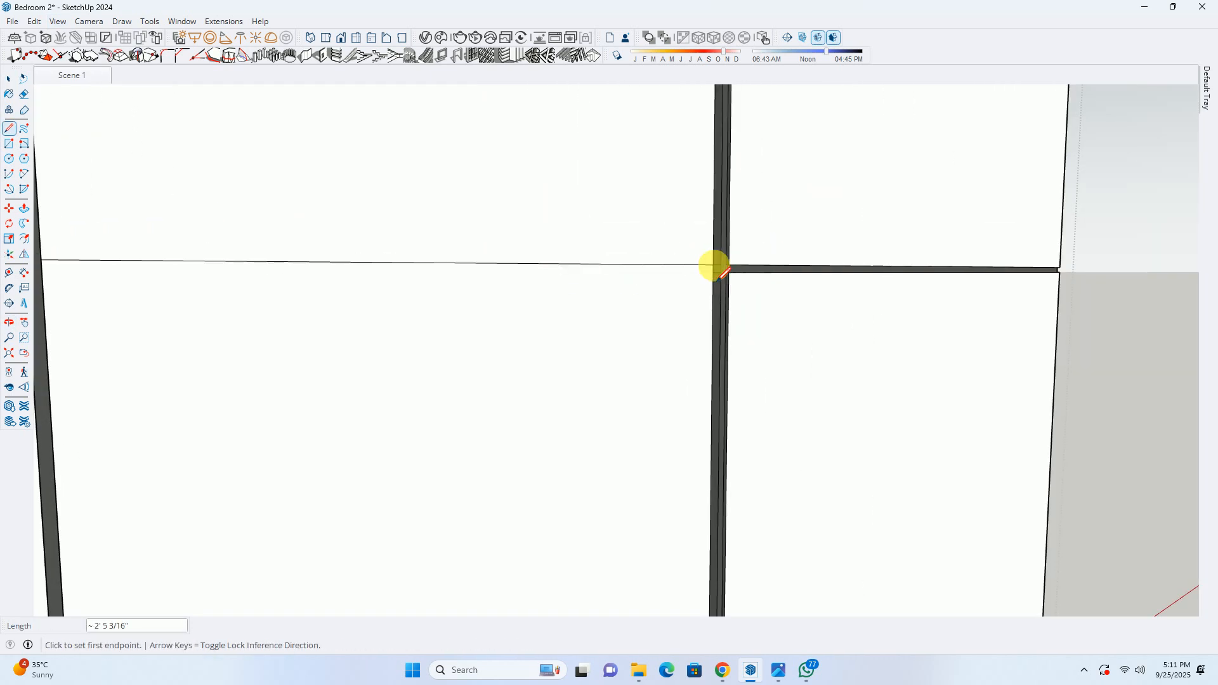
scroll(713, 269, up, 1)
middle_drag(381, 274, 452, 287)
click(451, 288)
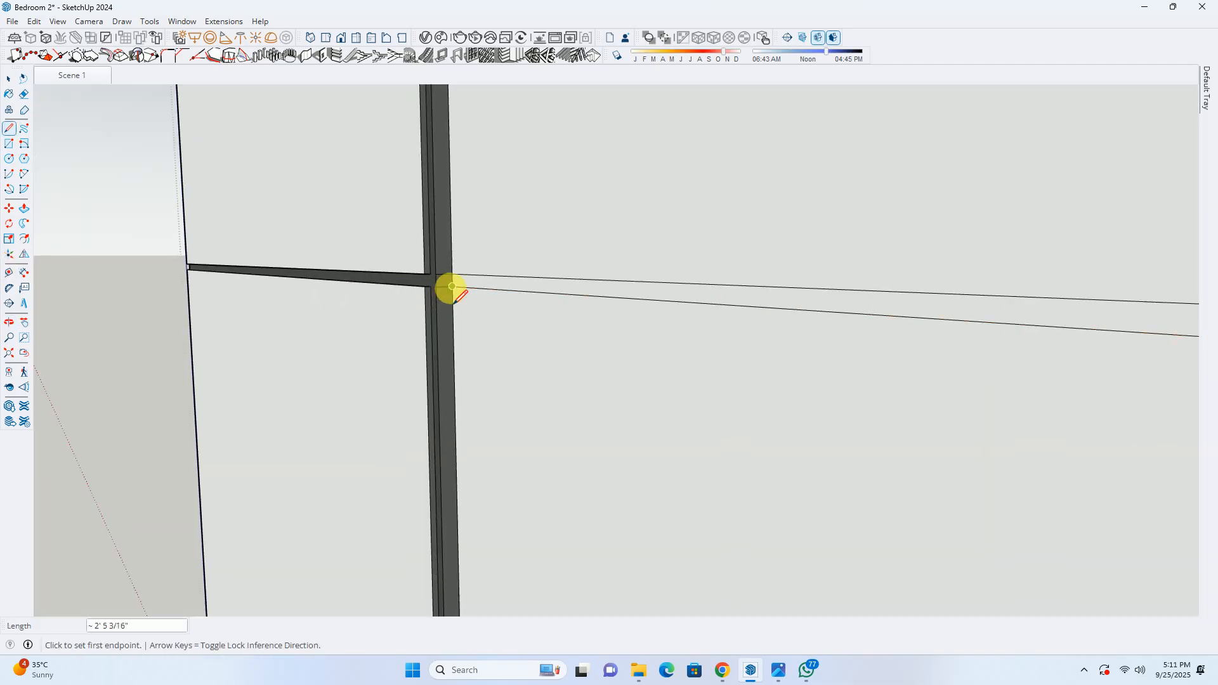
Paint the narrow strip between the two new lines with the dark groove material
scroll(451, 289, down, 2)
key(space)
key(b)
scroll(447, 291, up, 2)
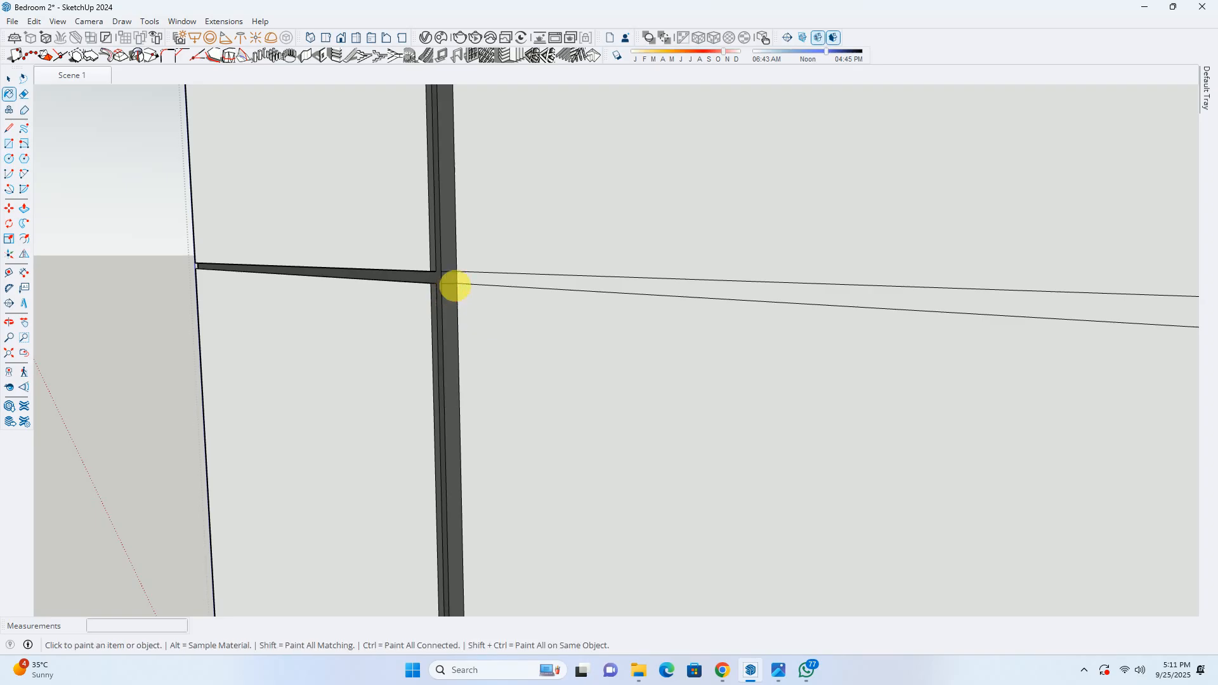
click(468, 279)
key(space)
Return to the Scene 1 view and compare the finished wall panelling with the reference bedroom image
scroll(473, 284, down, 3)
scroll(468, 284, down, 5)
middle_drag(466, 289, 646, 286)
scroll(647, 286, down, 4)
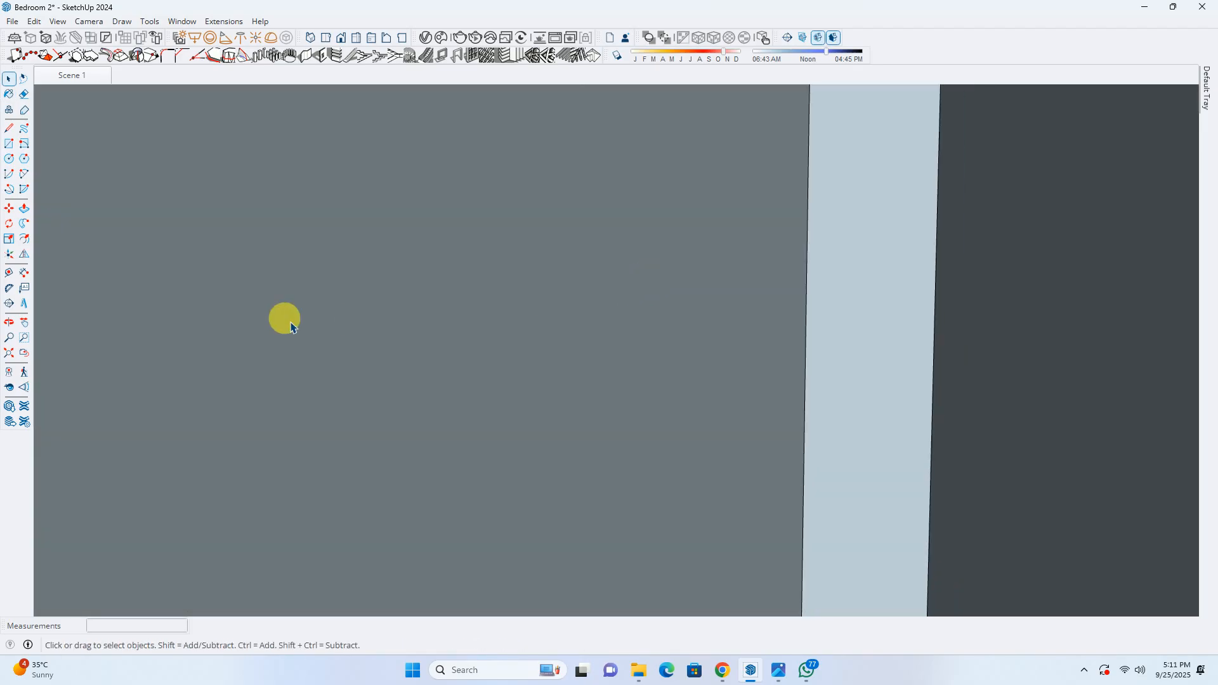
click(89, 75)
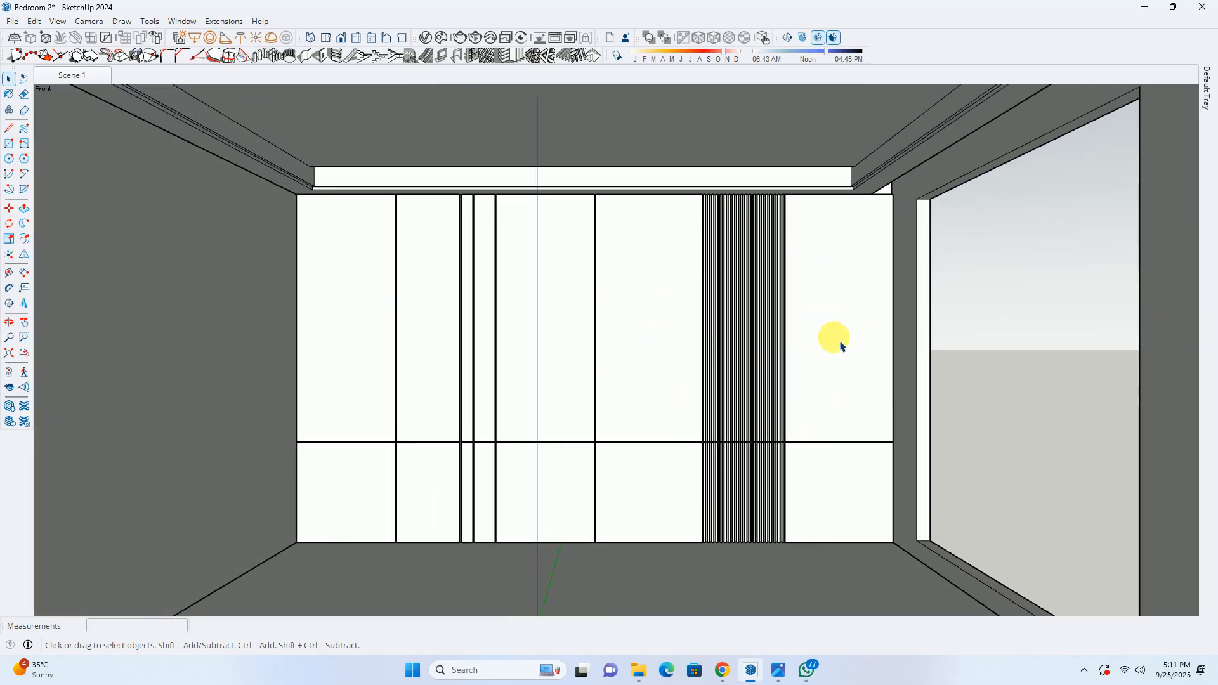
click(778, 671)
scroll(502, 289, down, 5)
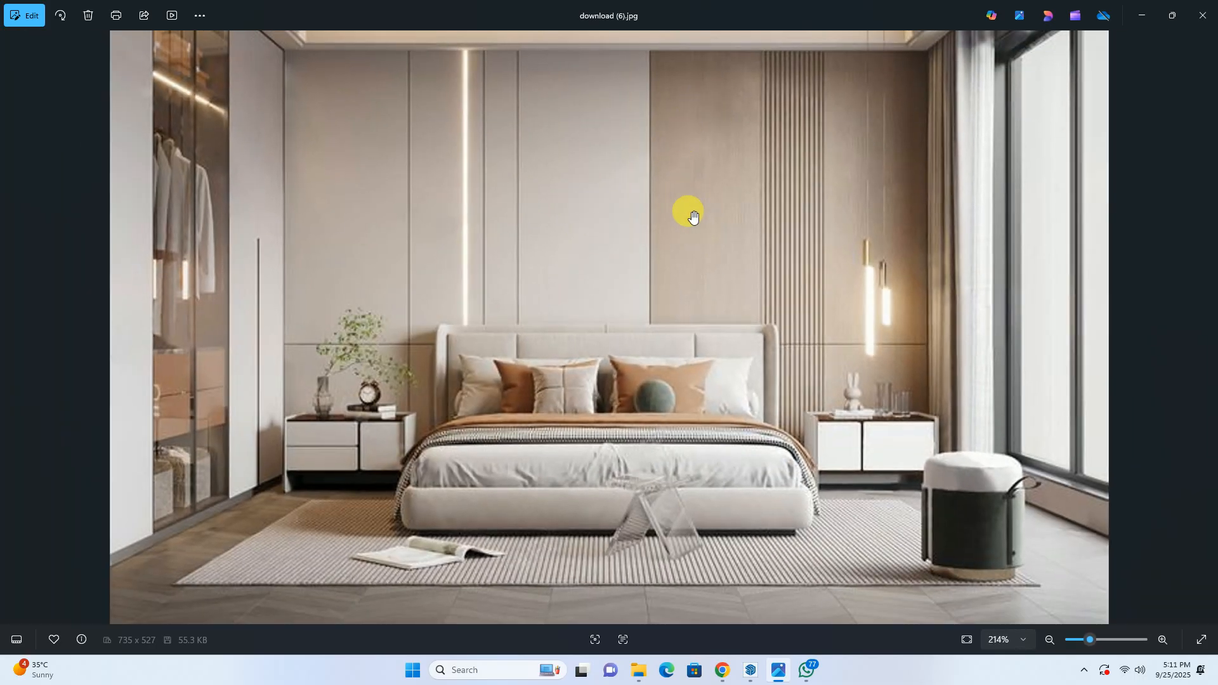
click(1142, 14)
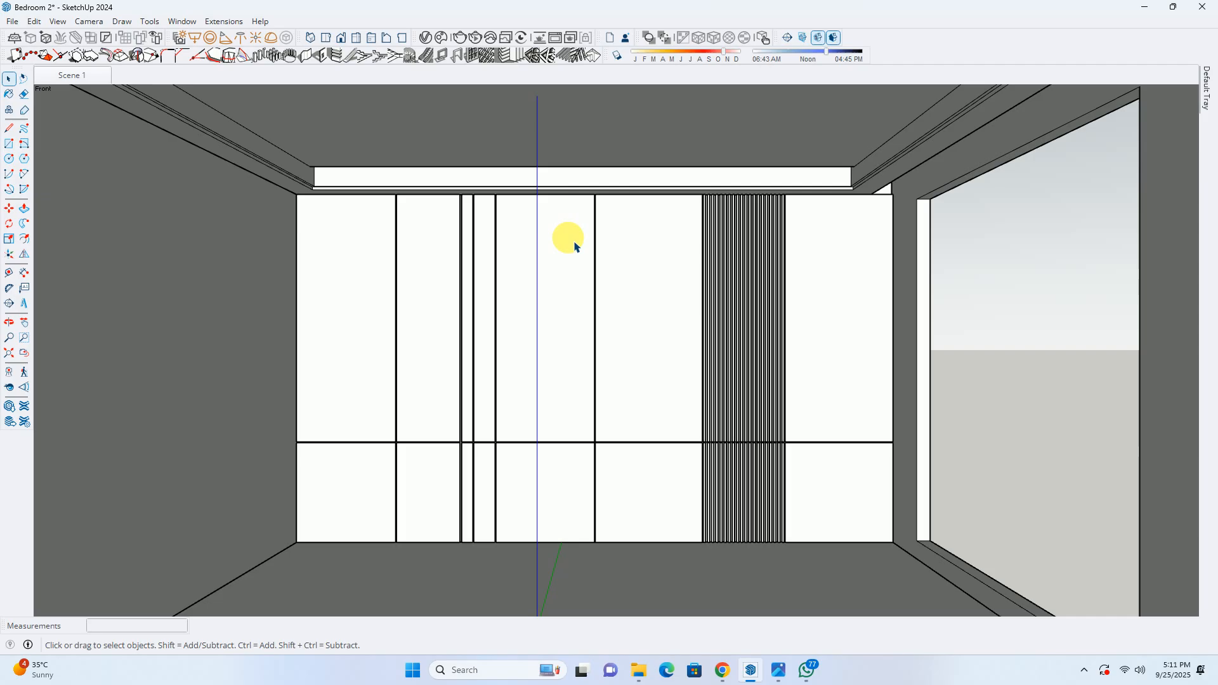
Open the Chaos Cosmos browser and list the online Wood flooring materials
click(442, 39)
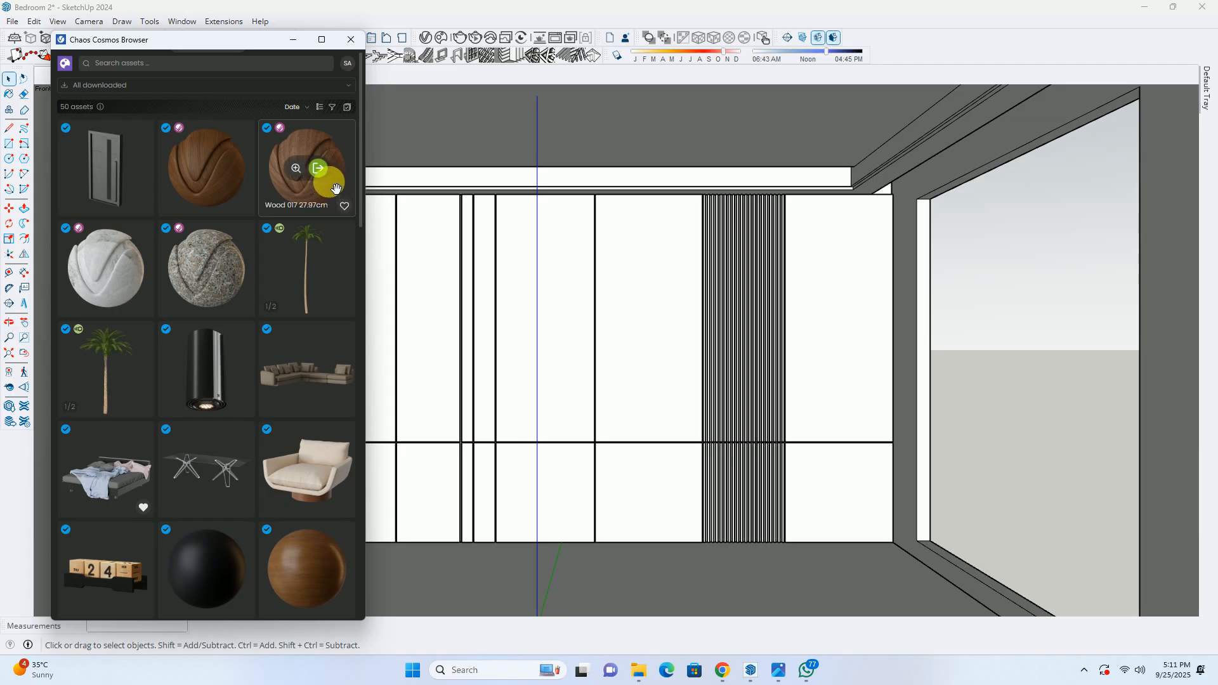
click(64, 66)
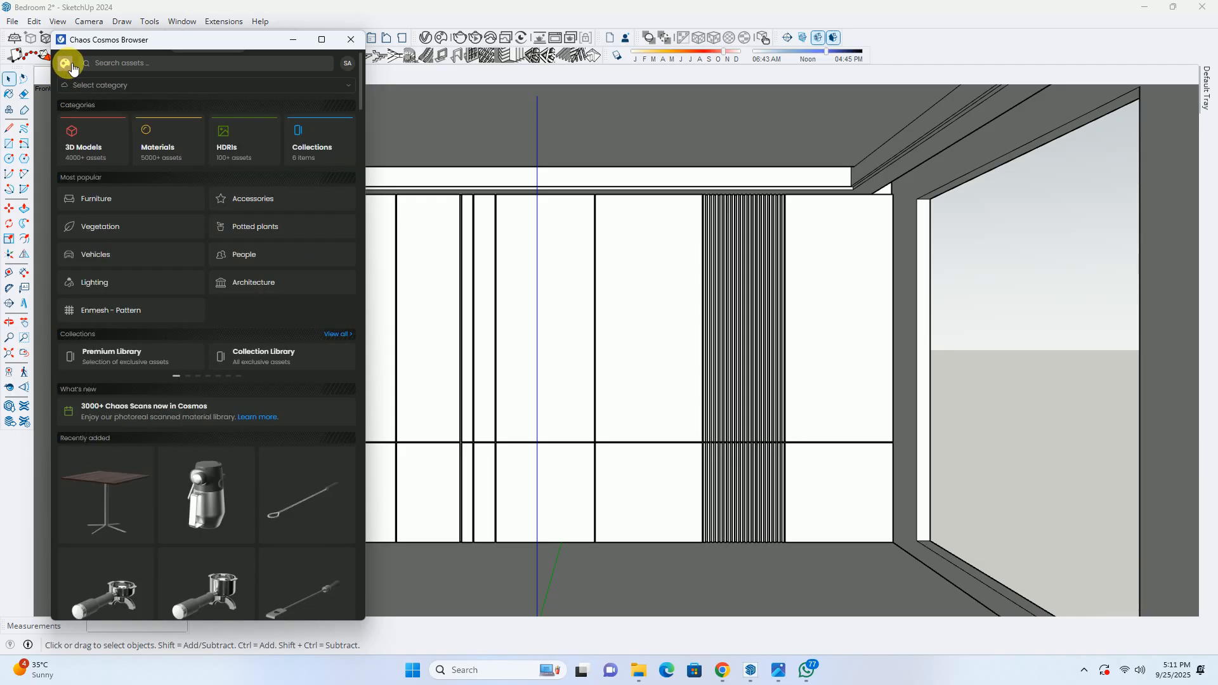
click(70, 88)
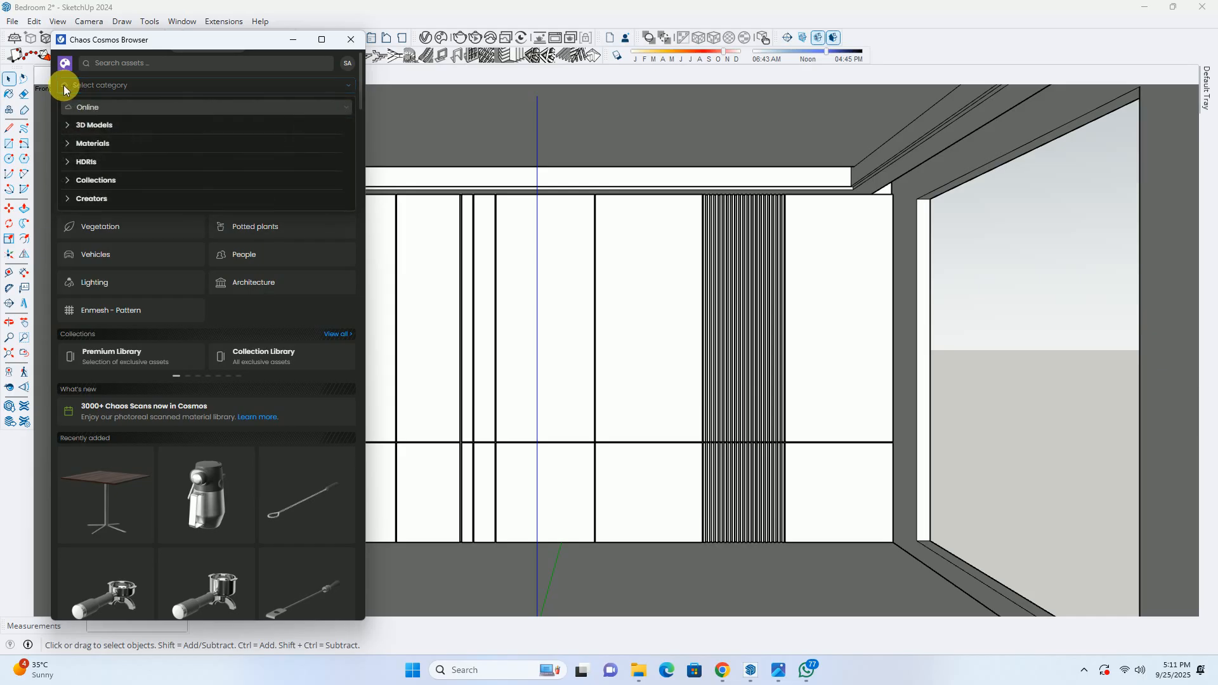
click(96, 145)
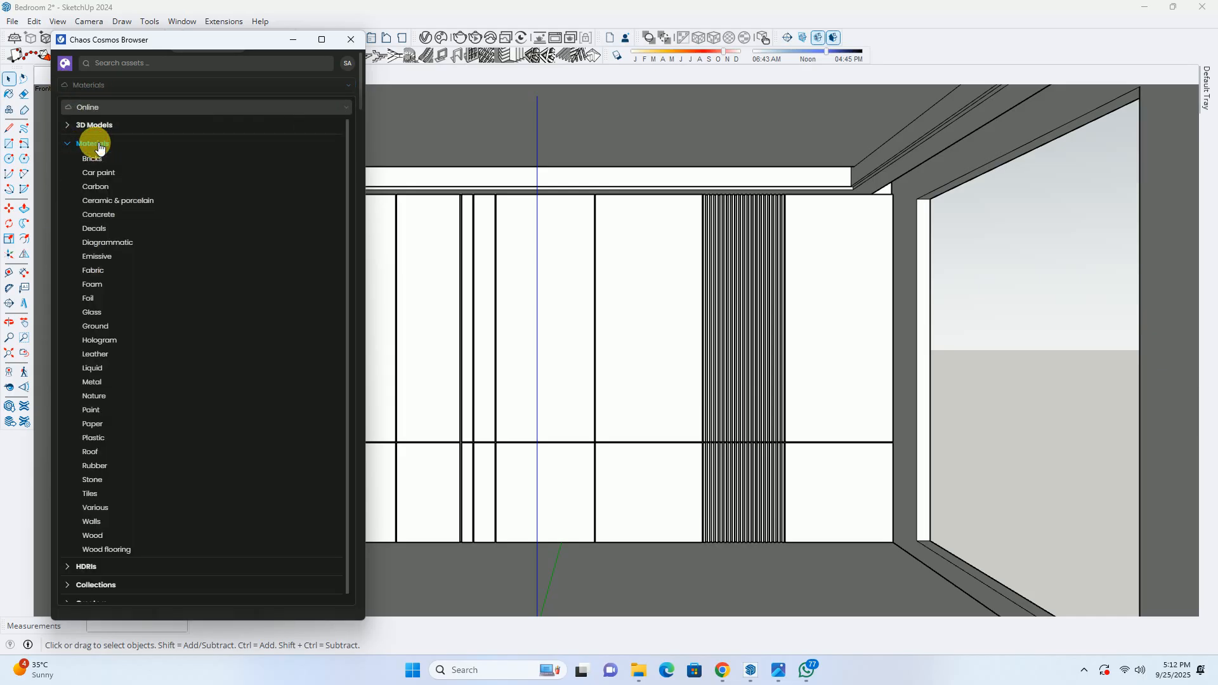
scroll(106, 447, down, 1)
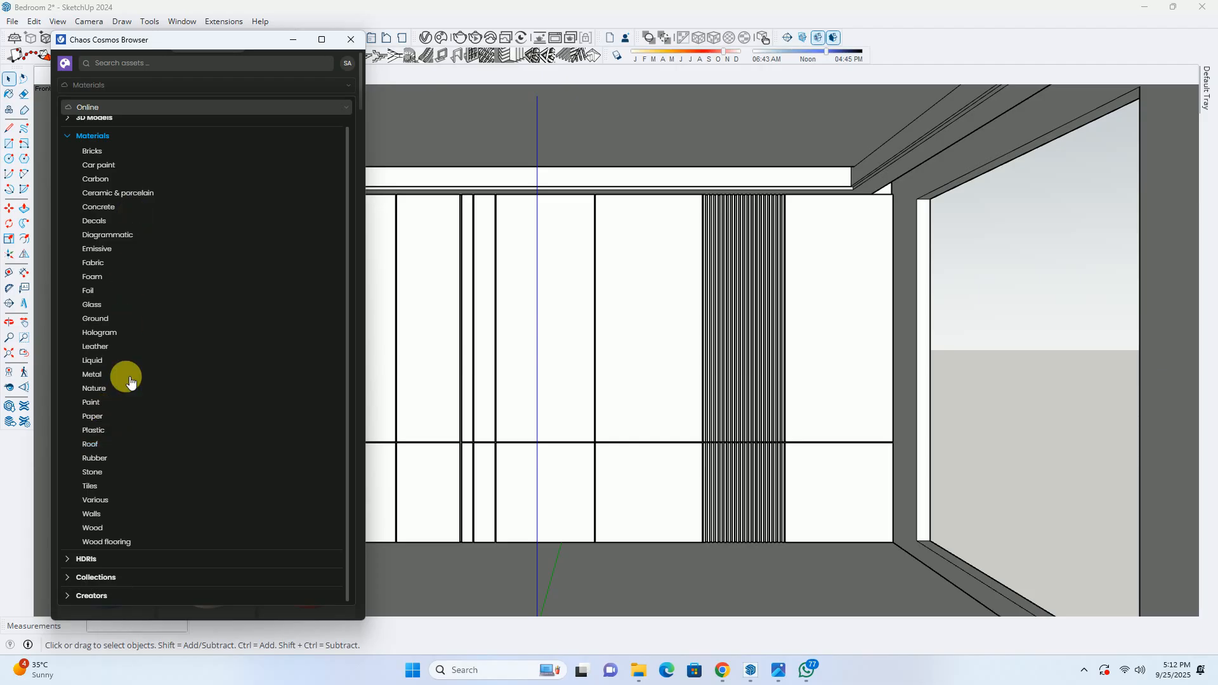
click(120, 431)
click(106, 543)
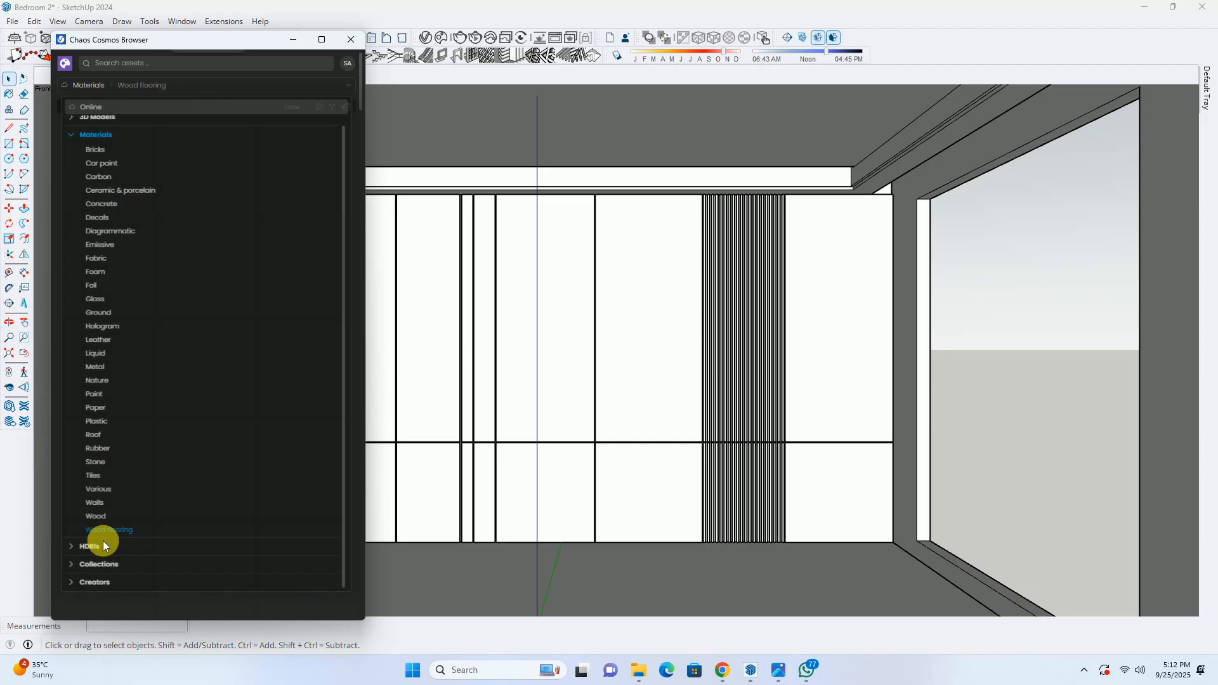
Browse the wood flooring materials and place the reference bedroom image beside them for colour comparison
mouse_move(176, 363)
scroll(176, 362, down, 10)
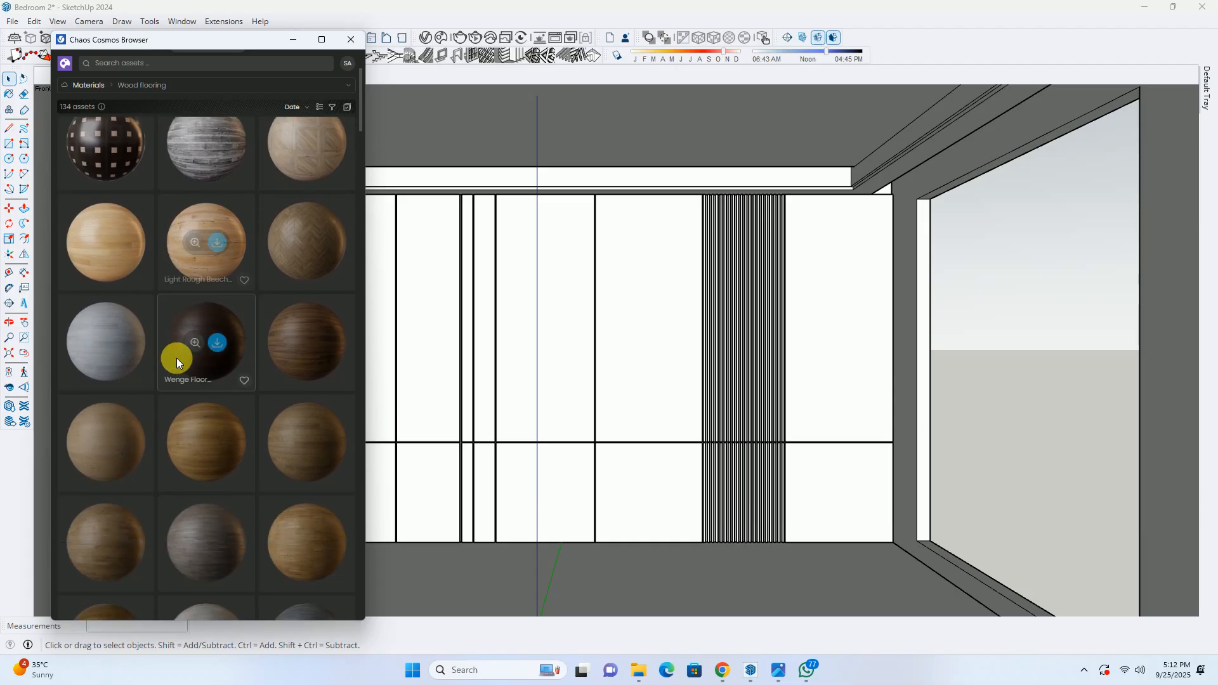
scroll(176, 359, down, 7)
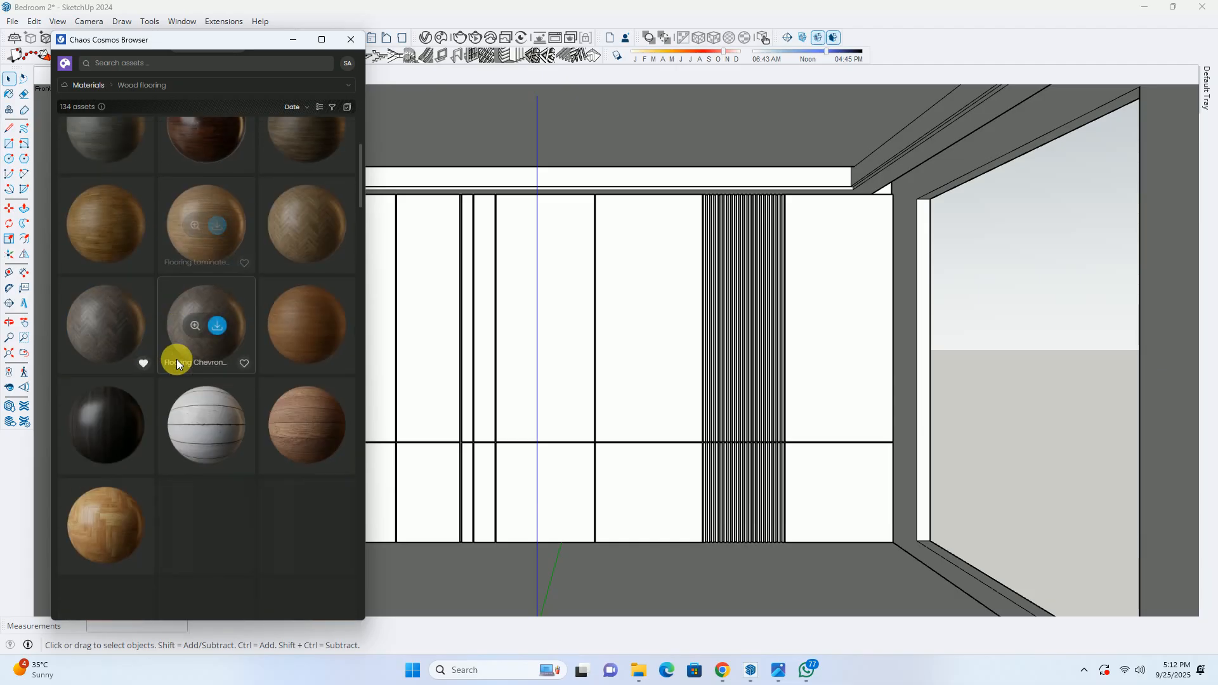
scroll(198, 347, down, 2)
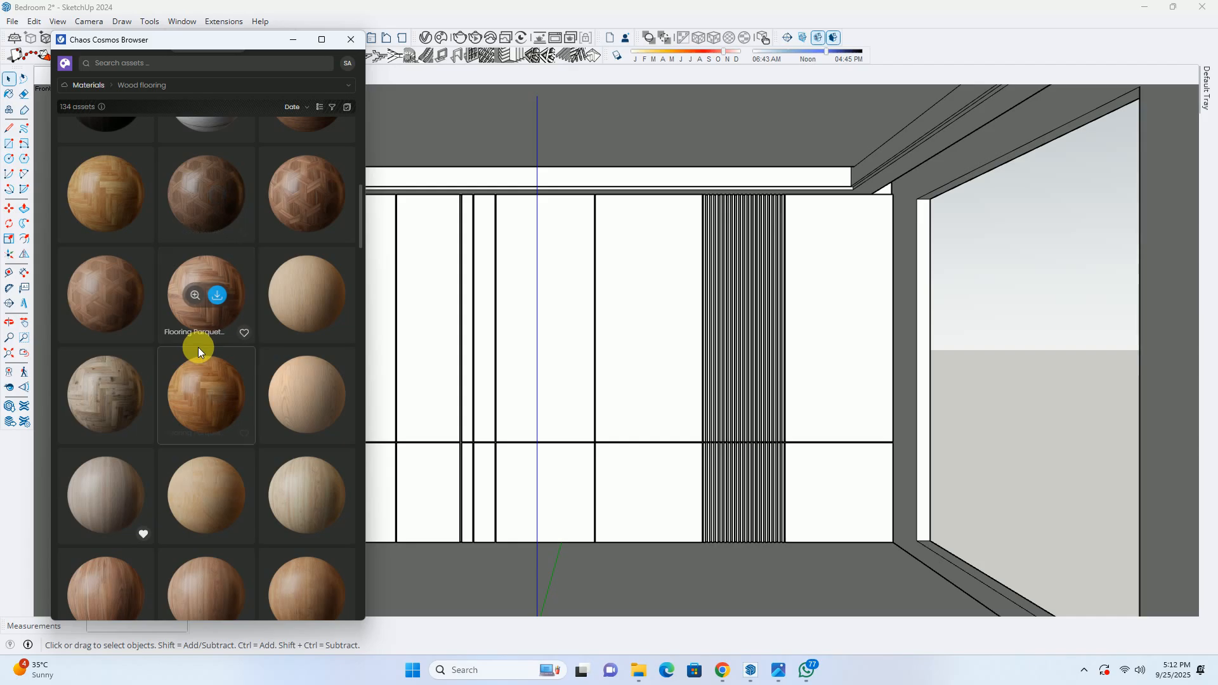
scroll(210, 368, down, 1)
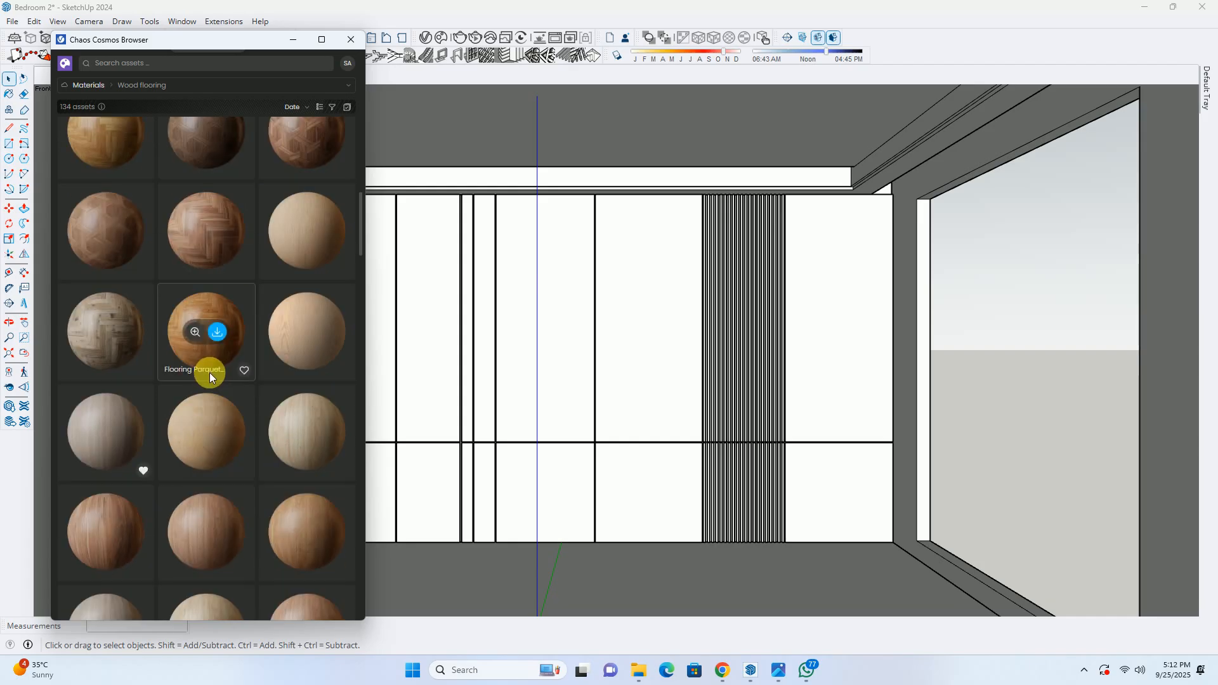
scroll(283, 509, down, 3)
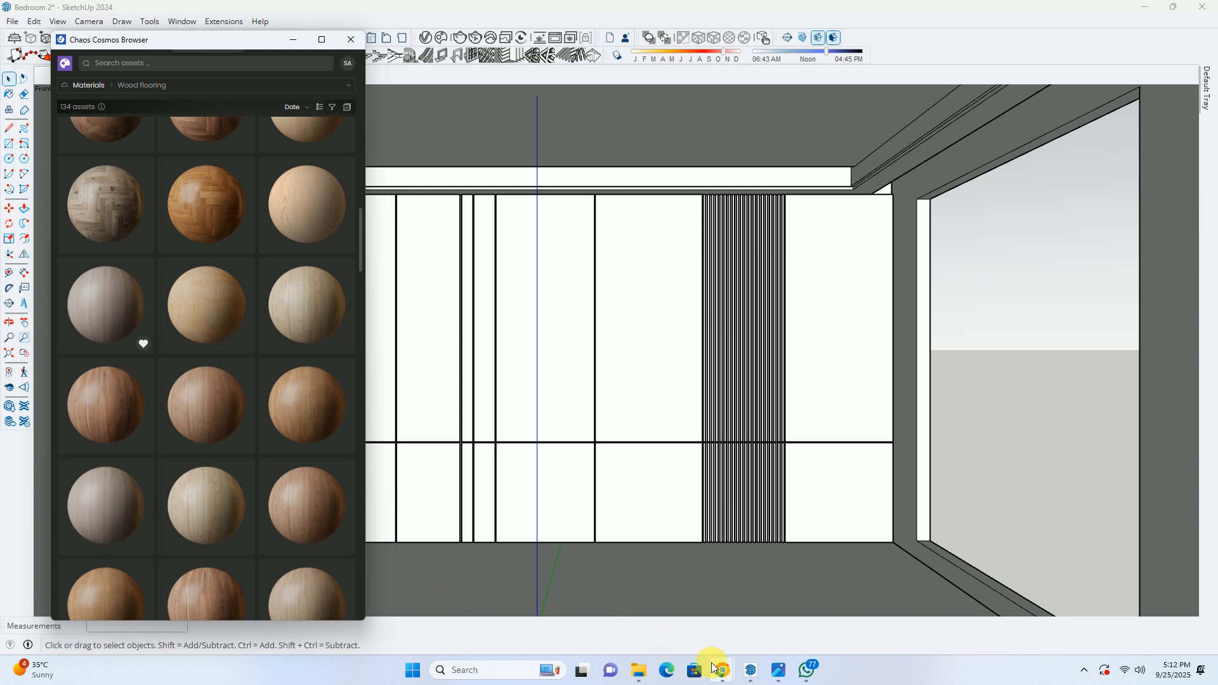
click(777, 670)
mouse_move(384, 10)
mouse_down()
mouse_move(633, 158)
mouse_move(735, 101)
mouse_up()
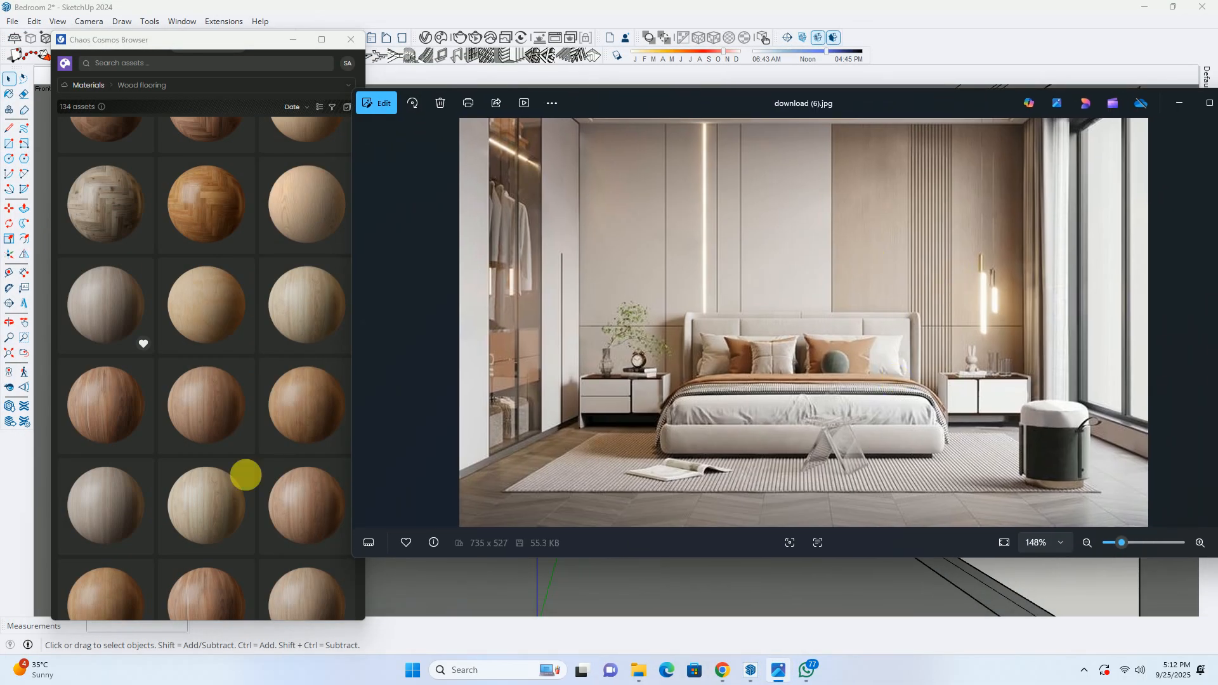
Download the Veneer A02 120cm material from the Cosmos library and mark it as a favourite
mouse_move(115, 507)
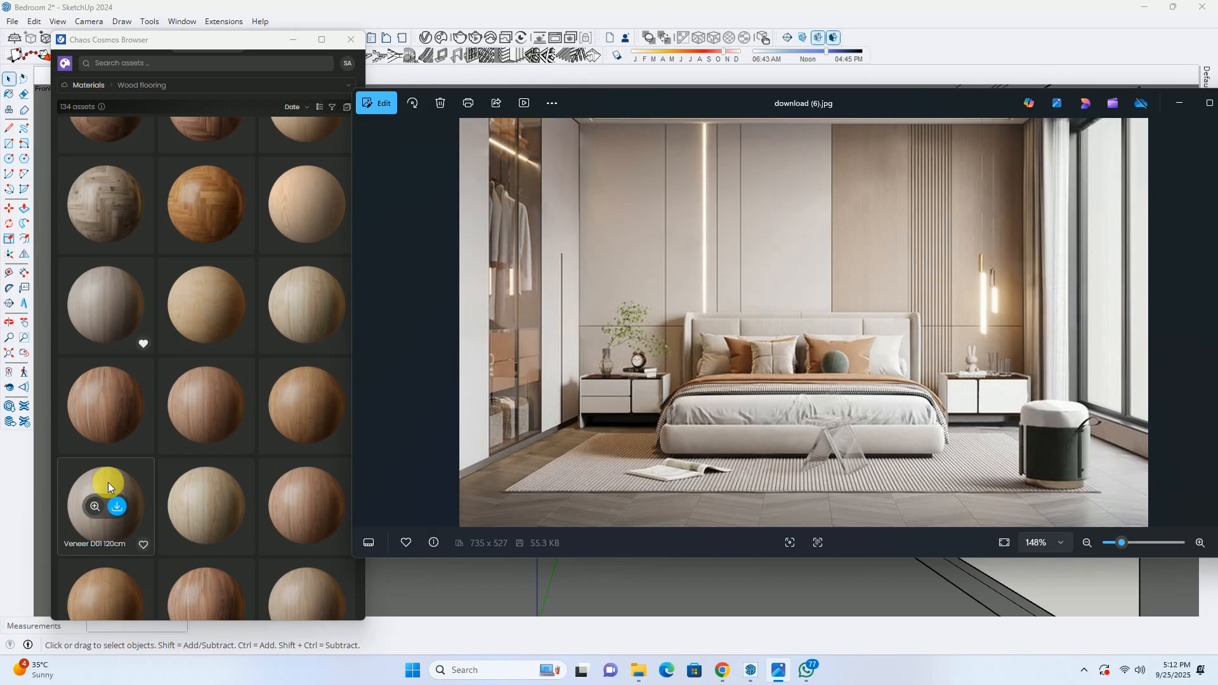
scroll(107, 482, down, 1)
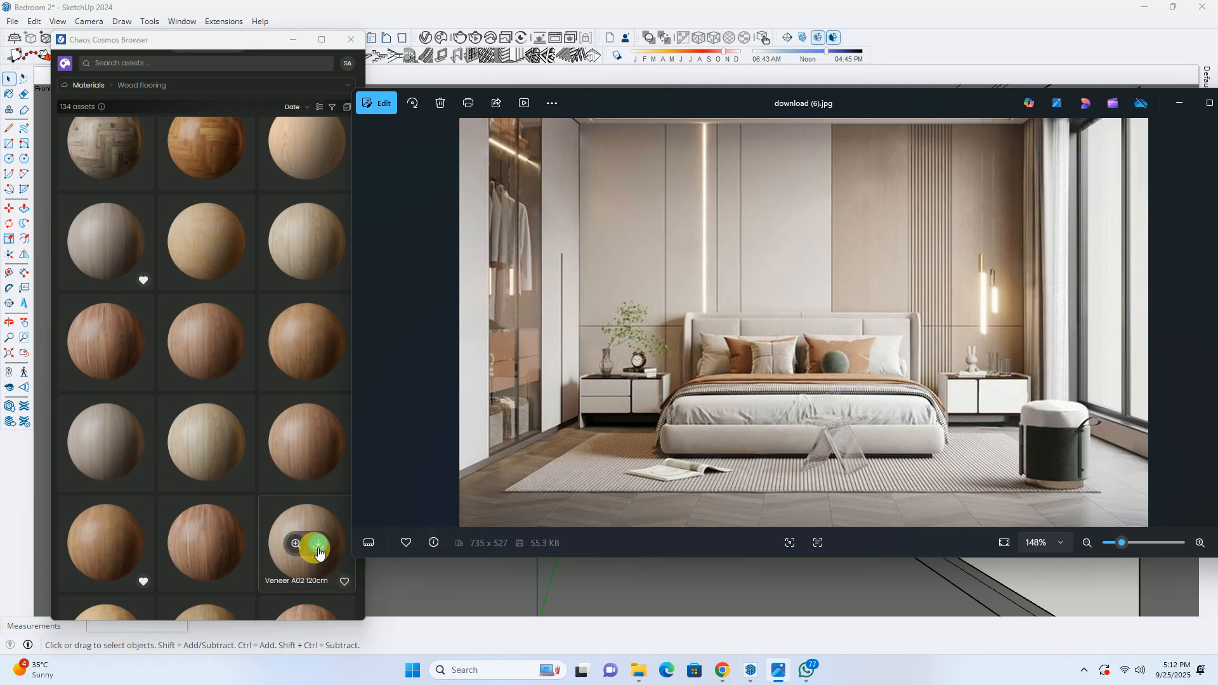
scroll(317, 546, down, 2)
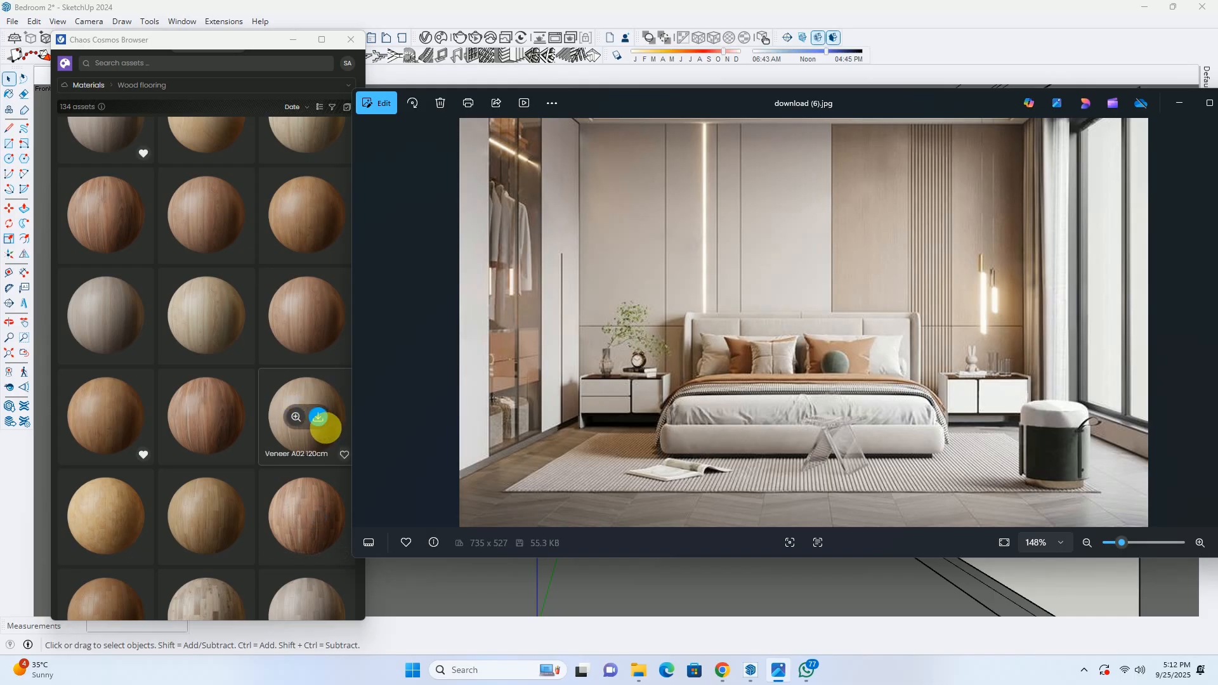
click(326, 416)
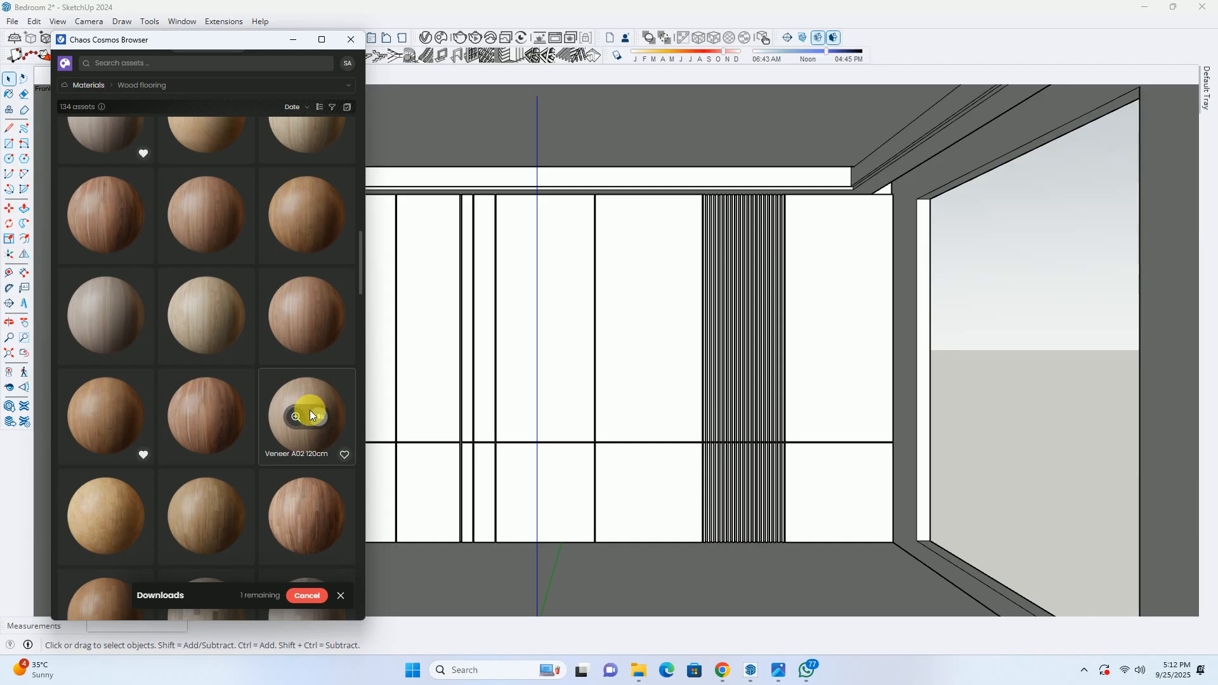
click(346, 455)
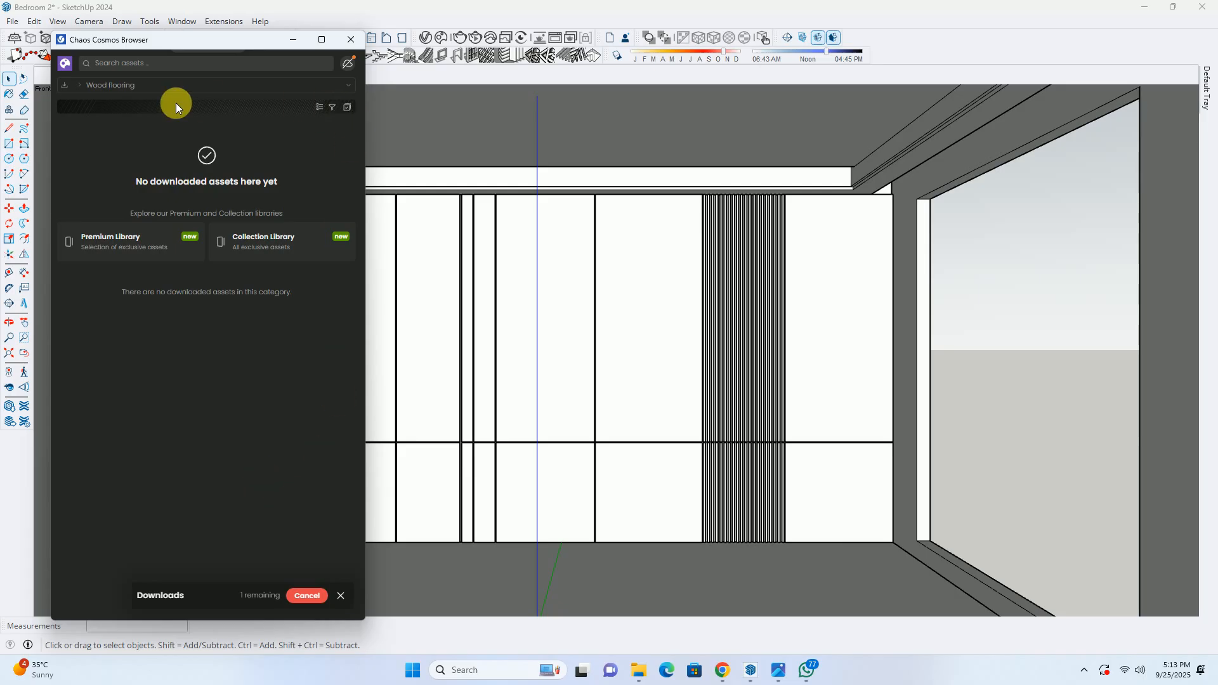
click(353, 61)
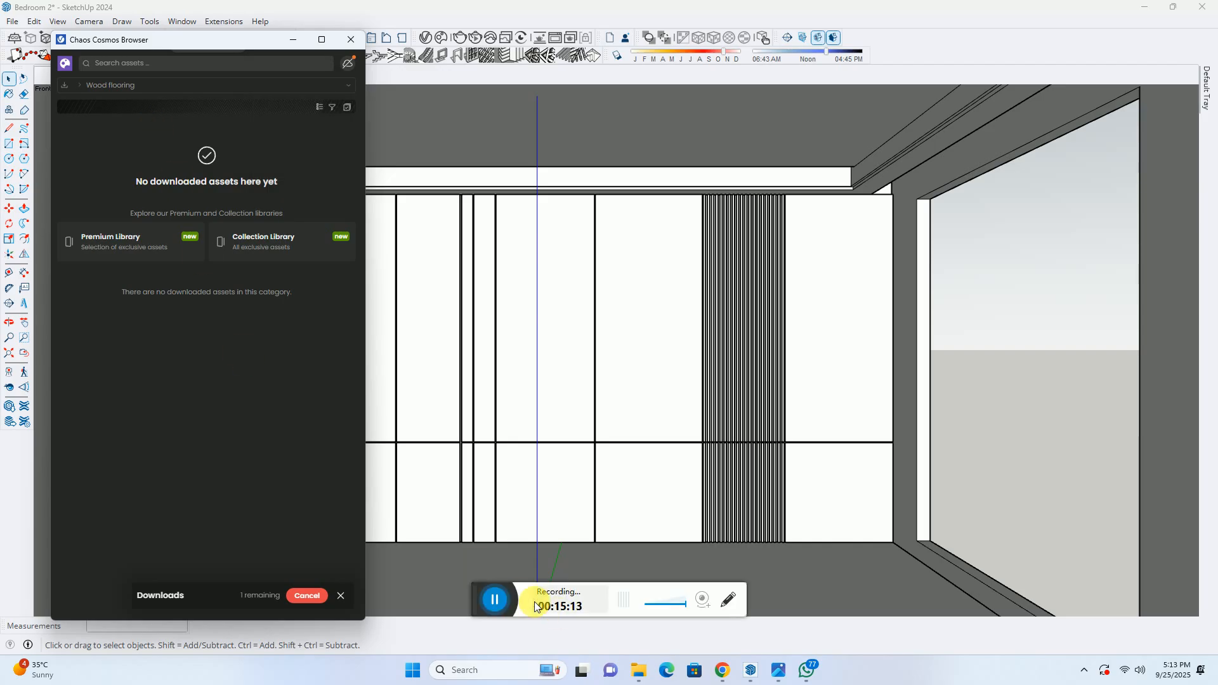
click(461, 610)
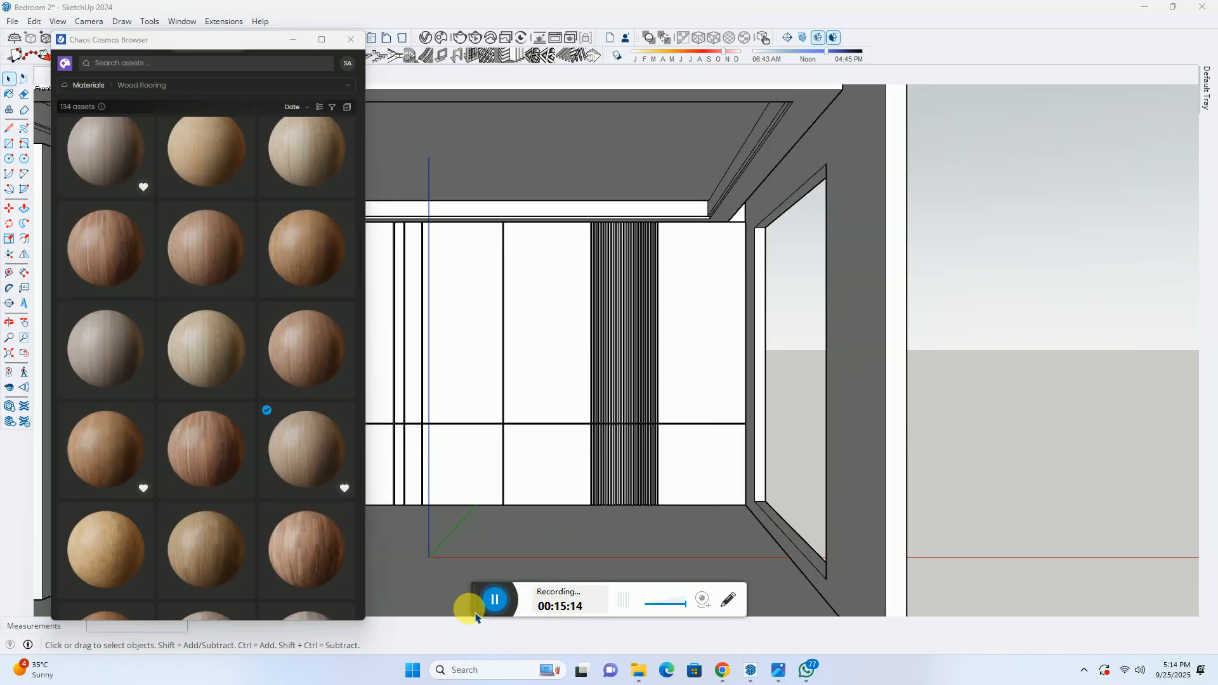
Import the downloaded Veneer A02 120cm material into the scene and minimize the Cosmos browser
mouse_move(305, 448)
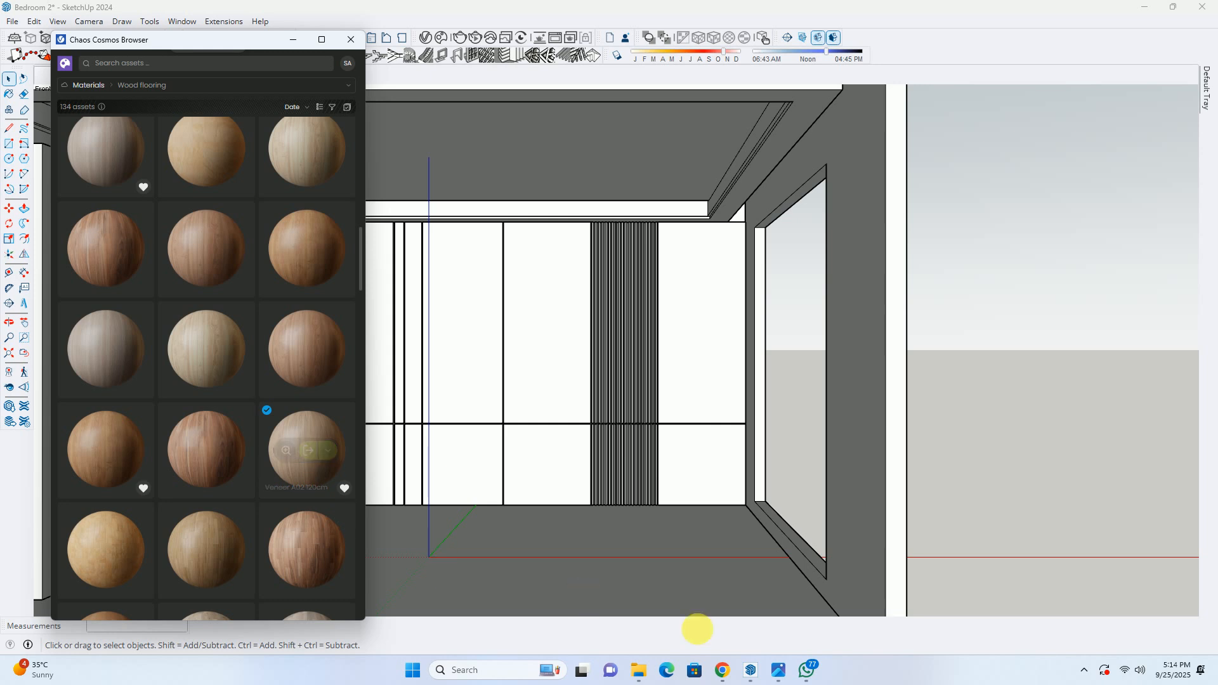
click(309, 451)
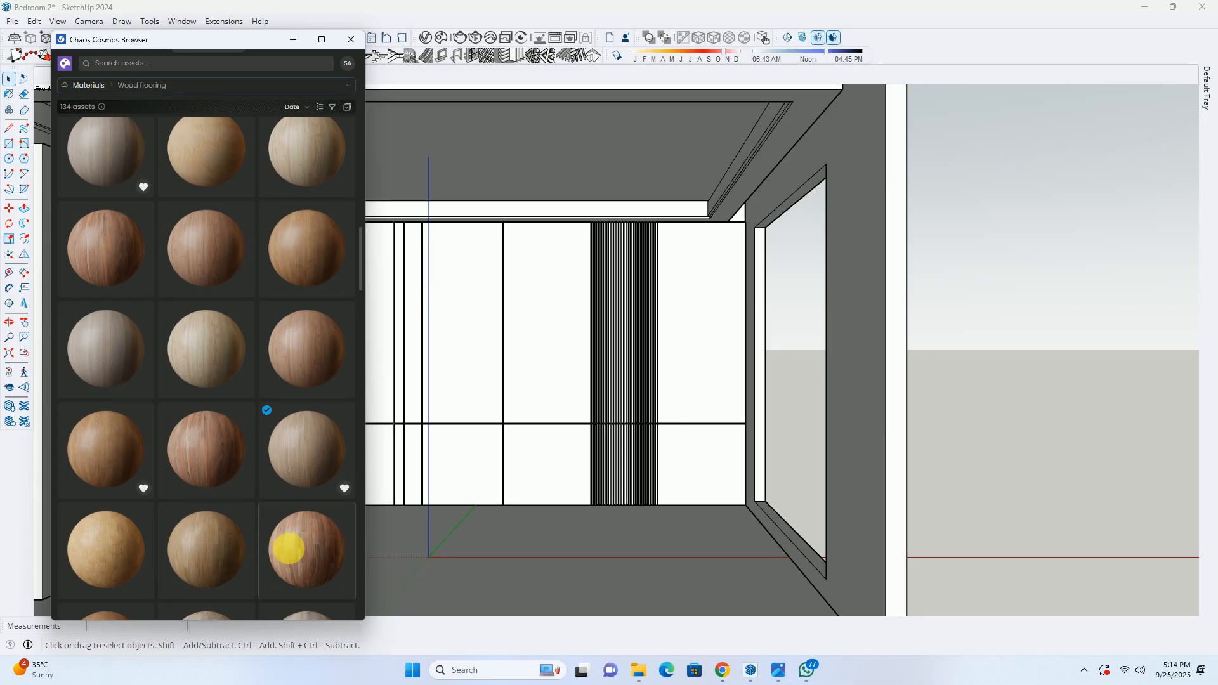
click(293, 40)
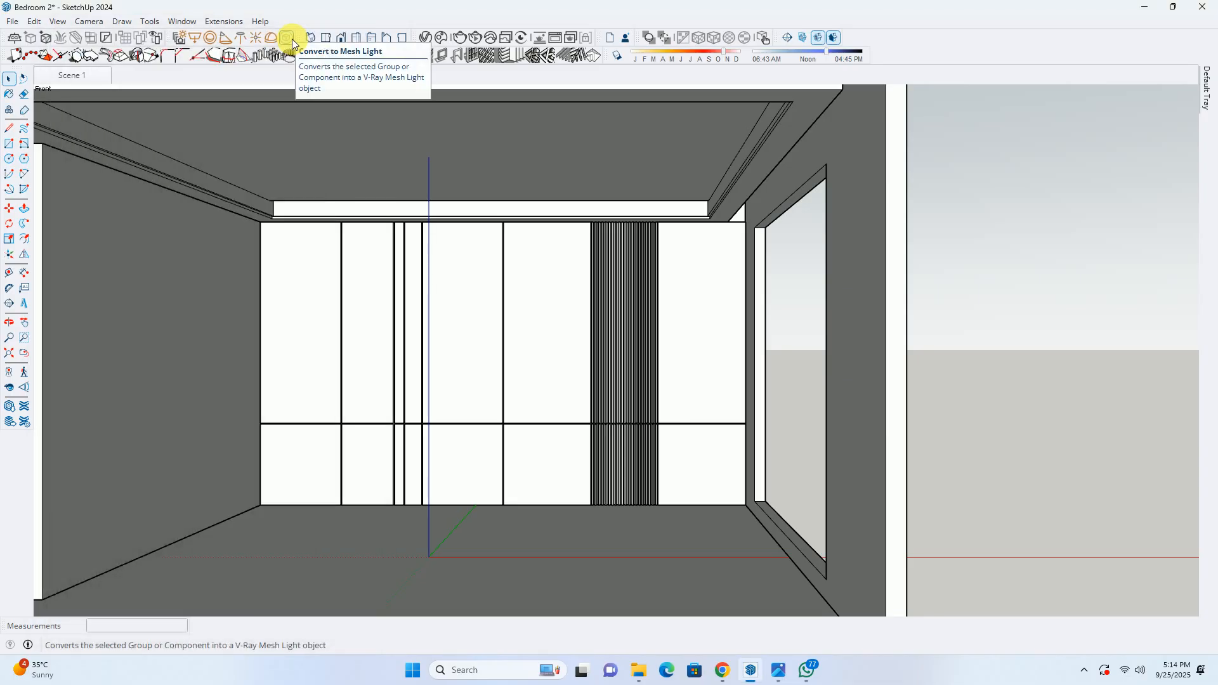
Open the V-Ray Asset Editor and delete all the Teddy_ materials, from Teddy_BookCover to Teddy_SkinShadow
click(427, 38)
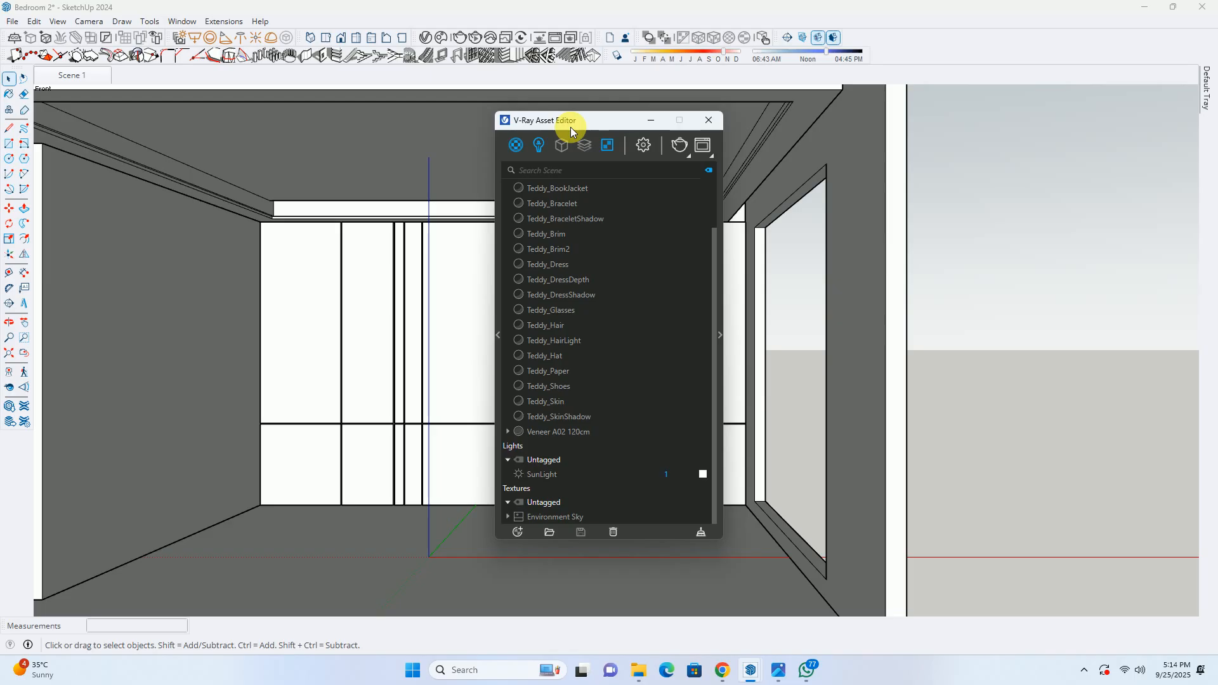
drag(527, 121, 376, 109)
scroll(387, 285, up, 2)
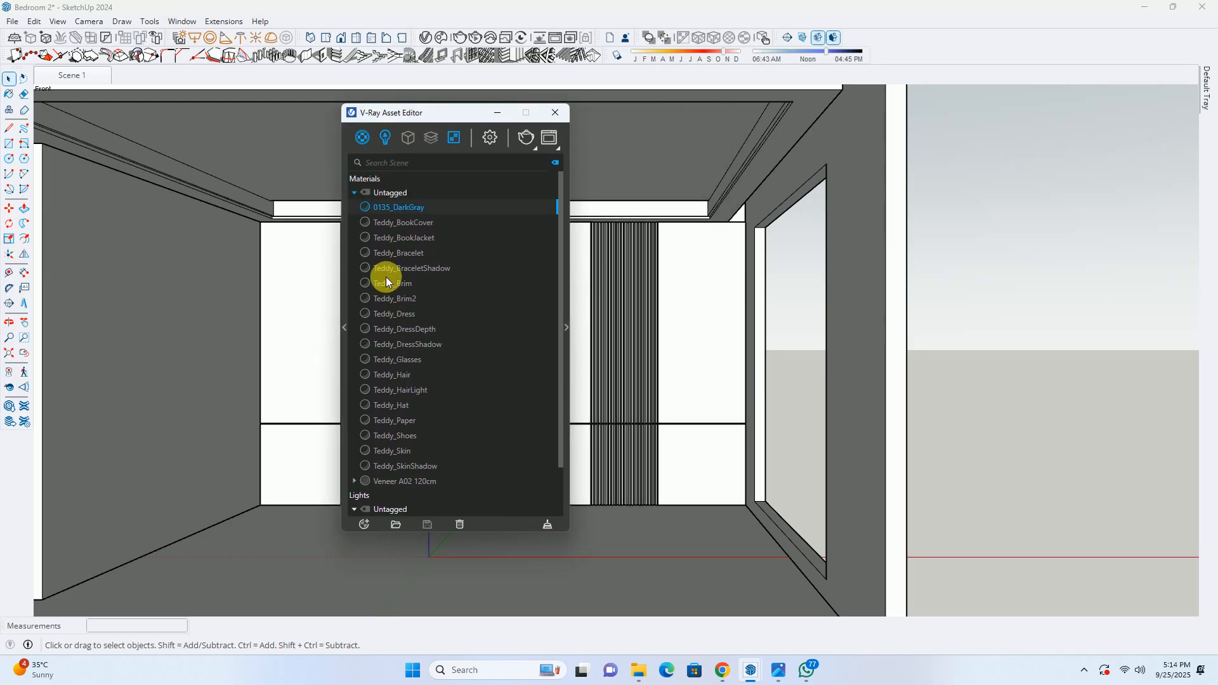
click(394, 223)
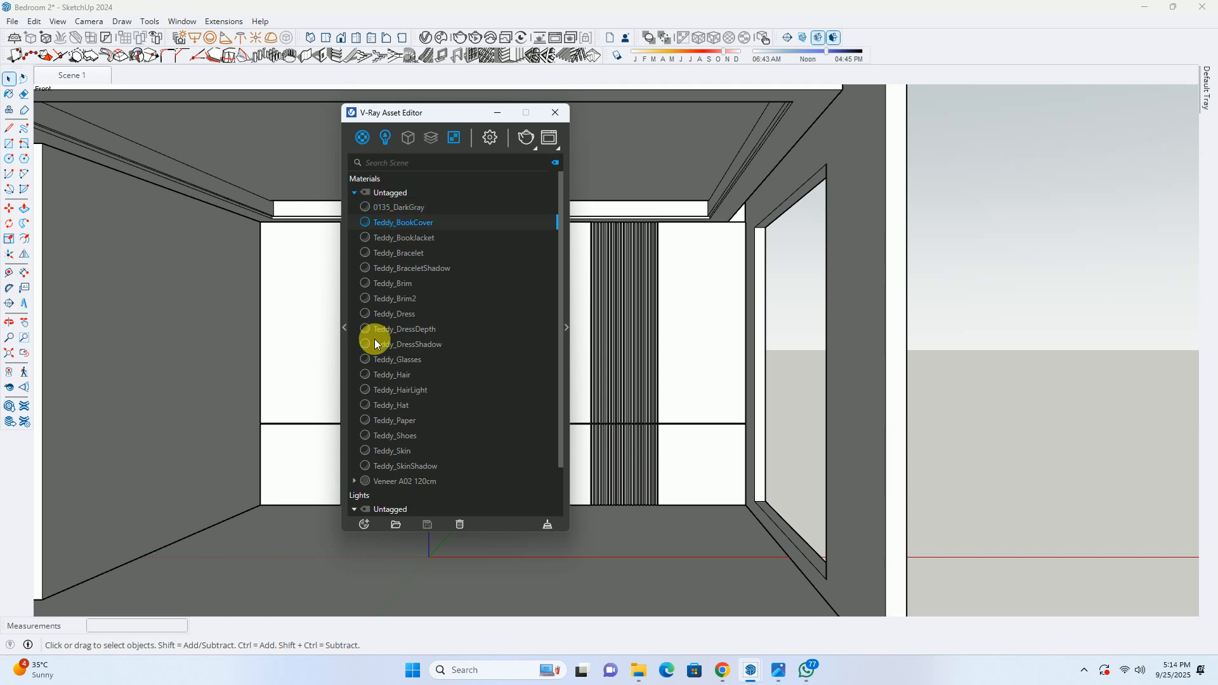
click(389, 467)
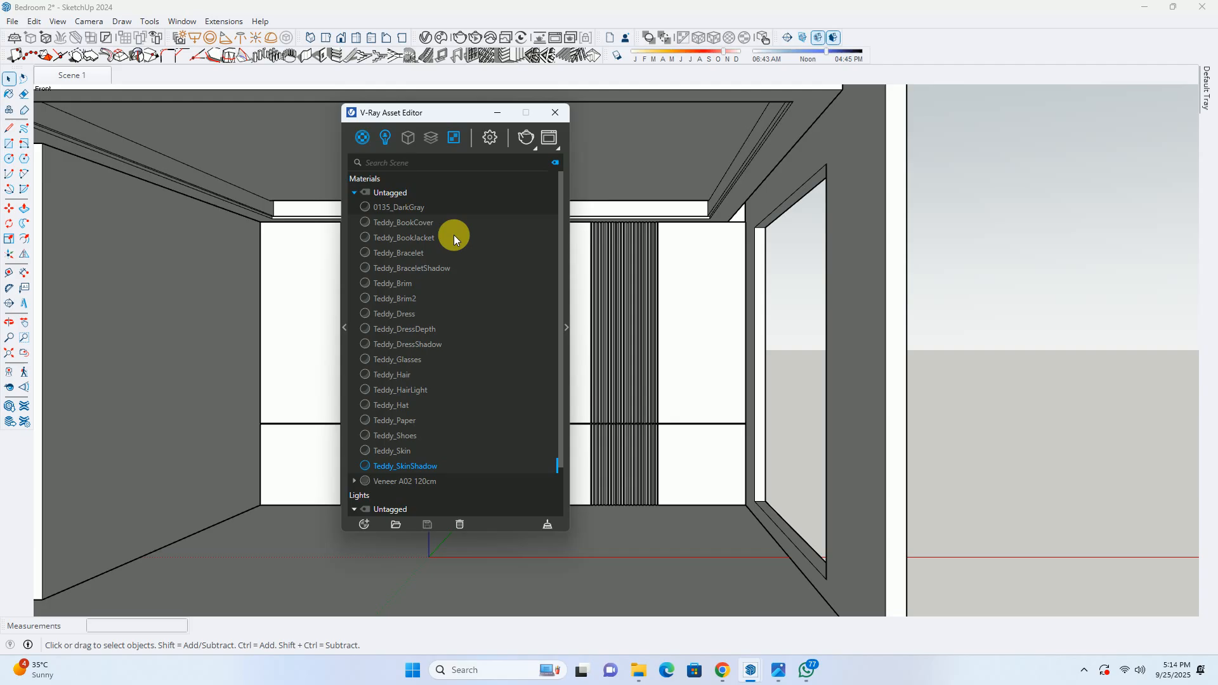
right_click(403, 224)
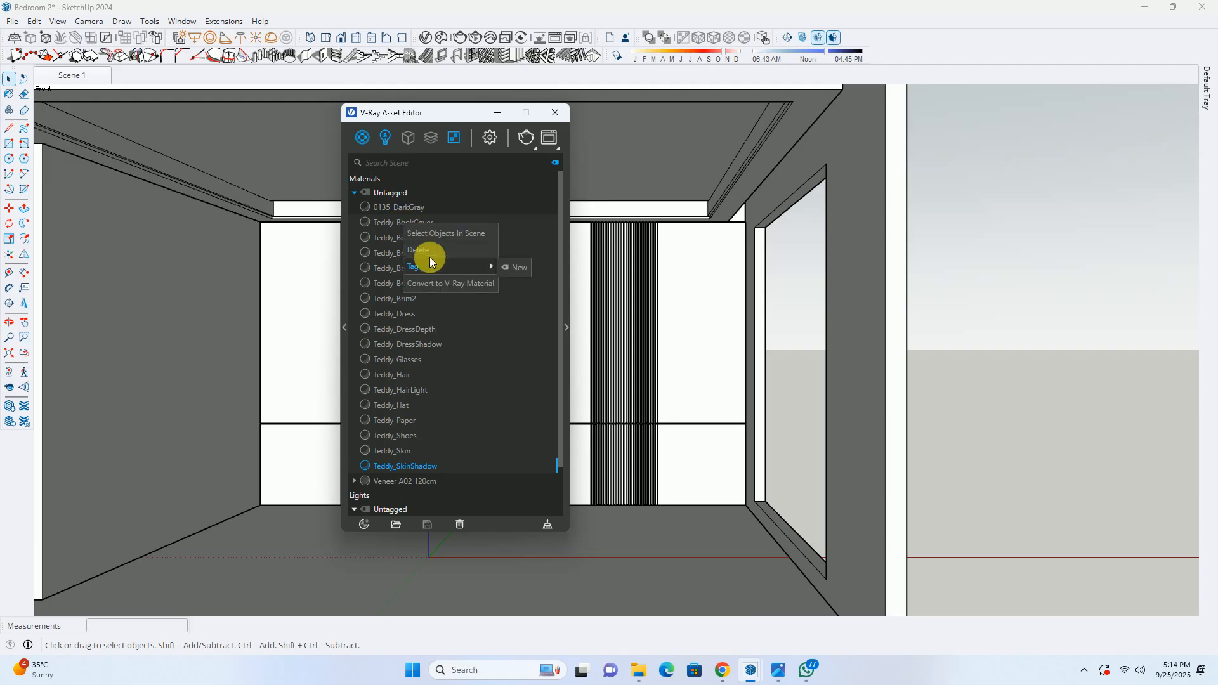
click(420, 248)
click(654, 334)
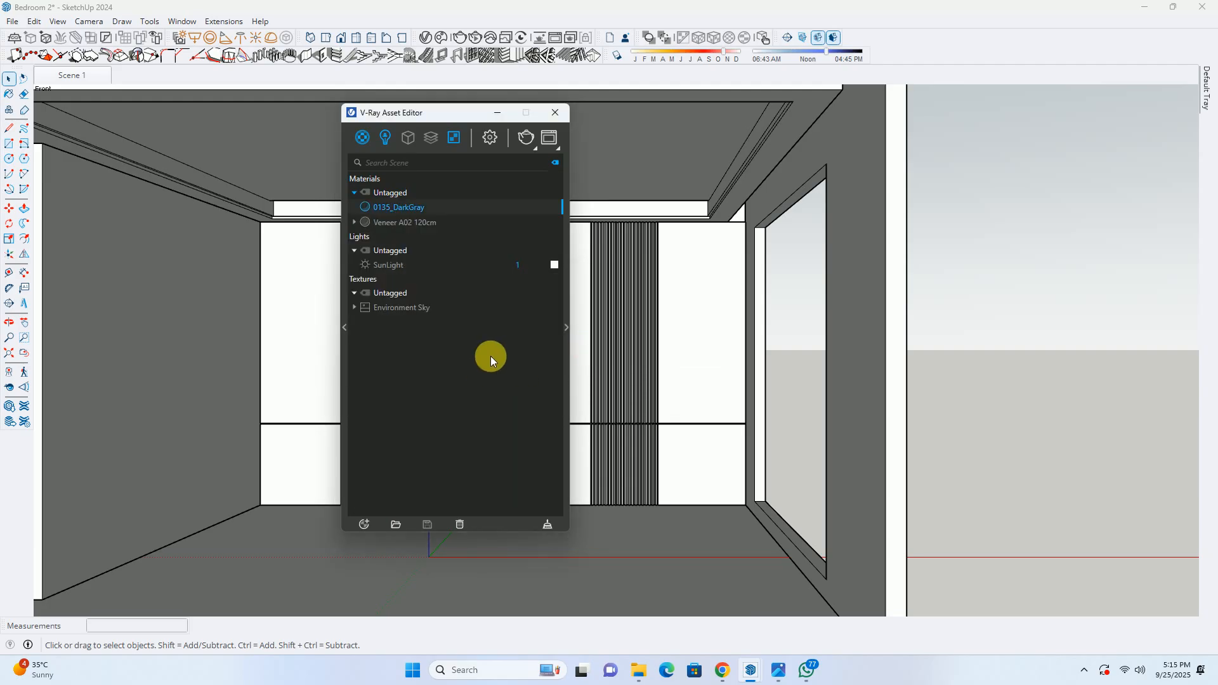
Show the Veneer A02 120cm material's properties with an enlarged preview and set the preview scene to Wall Closeup
click(400, 223)
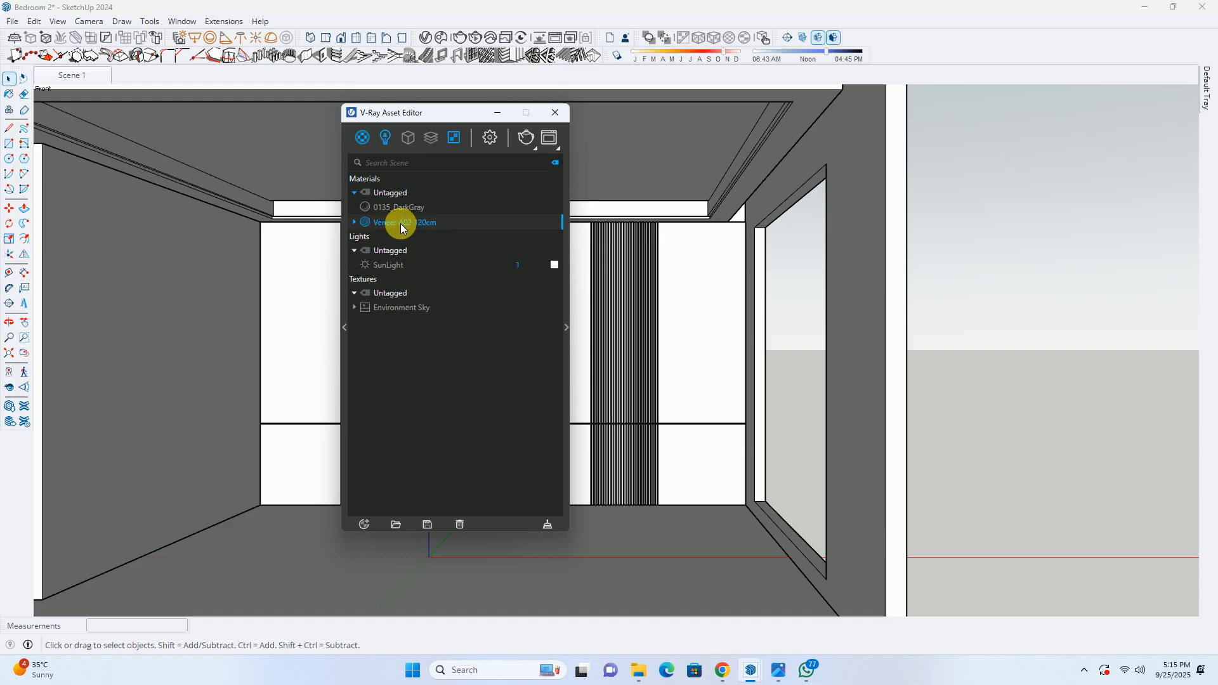
click(567, 327)
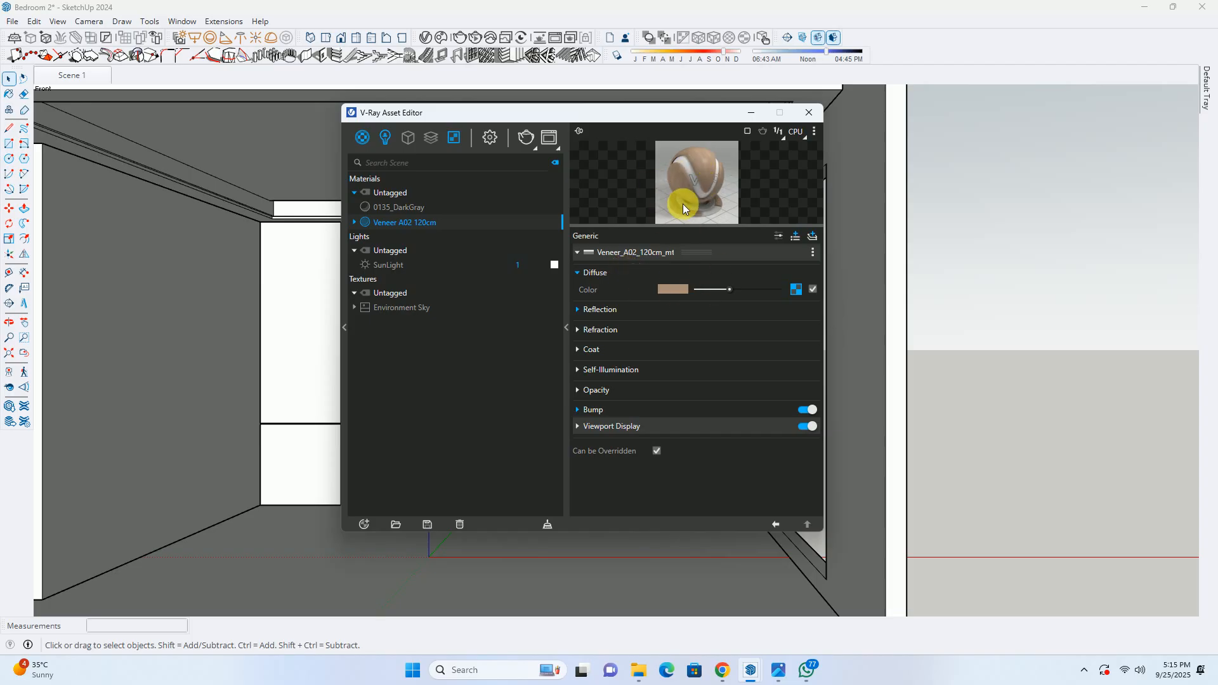
drag(695, 232, 679, 283)
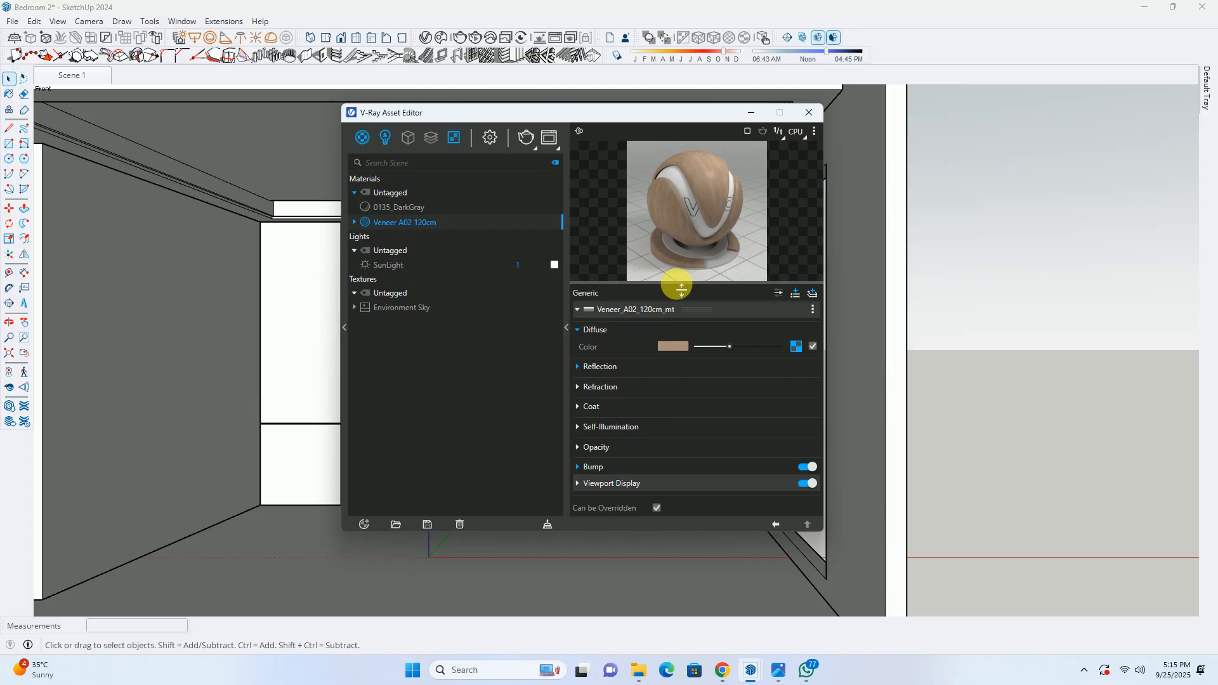
click(749, 132)
click(814, 131)
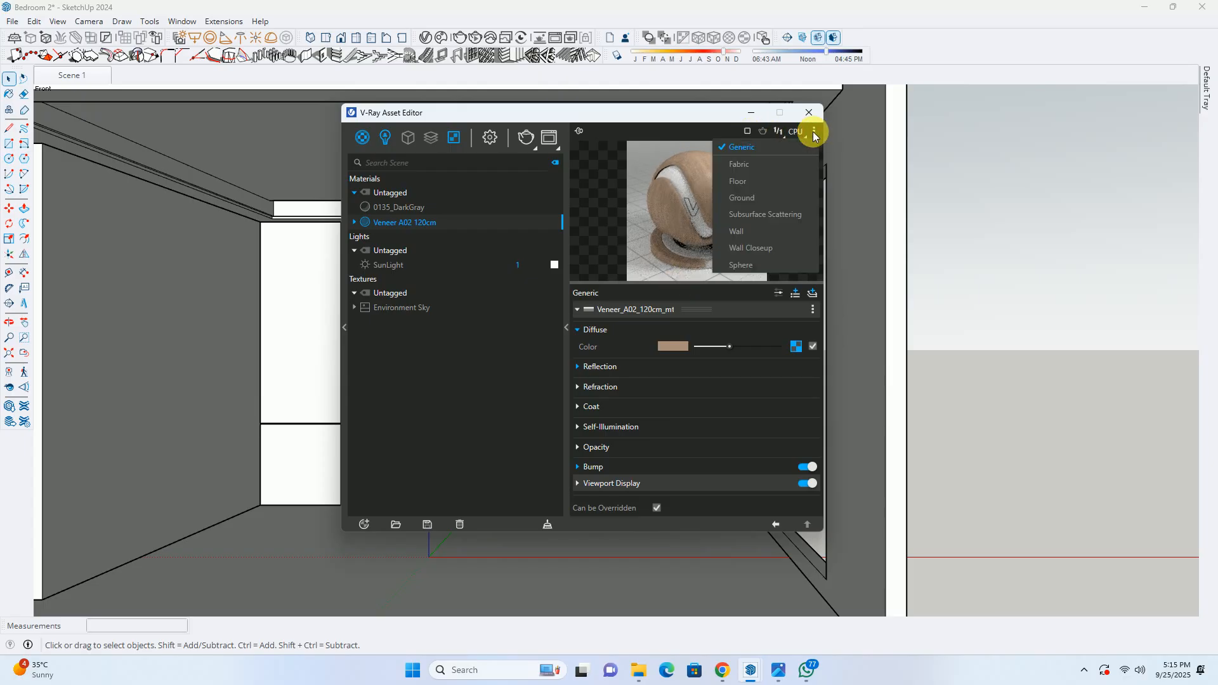
click(741, 249)
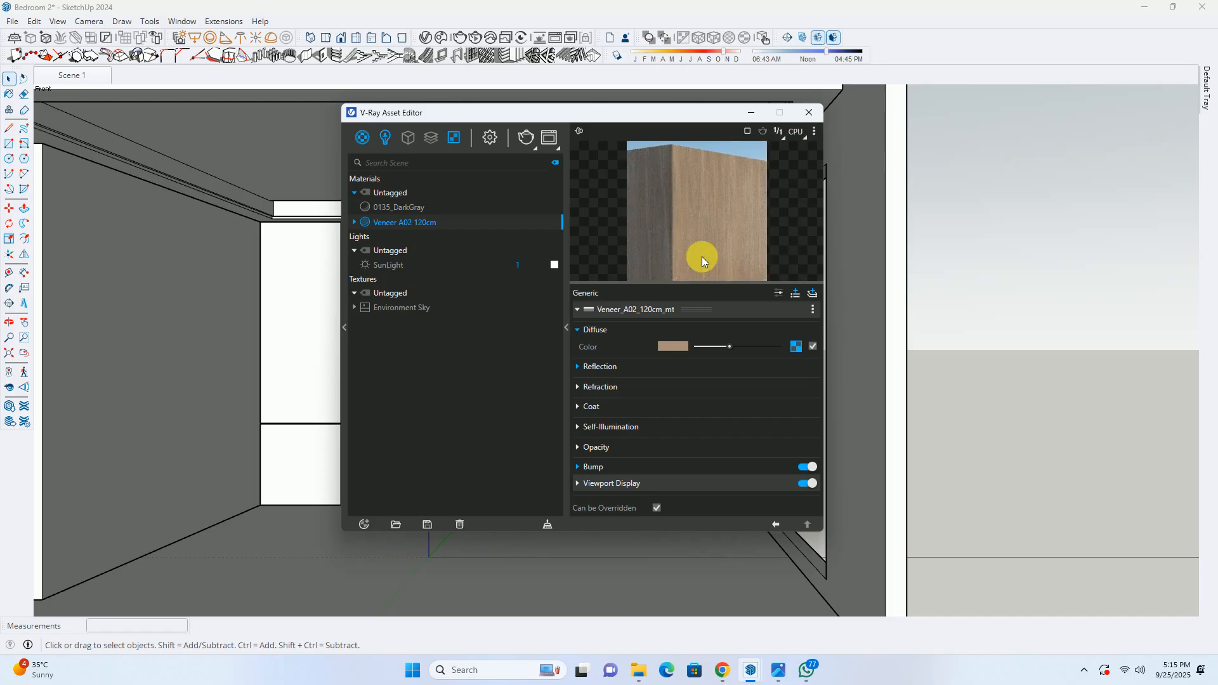
Examine the veneer in the Sphere preview scene and switch the preview back to Wall Closeup
click(815, 133)
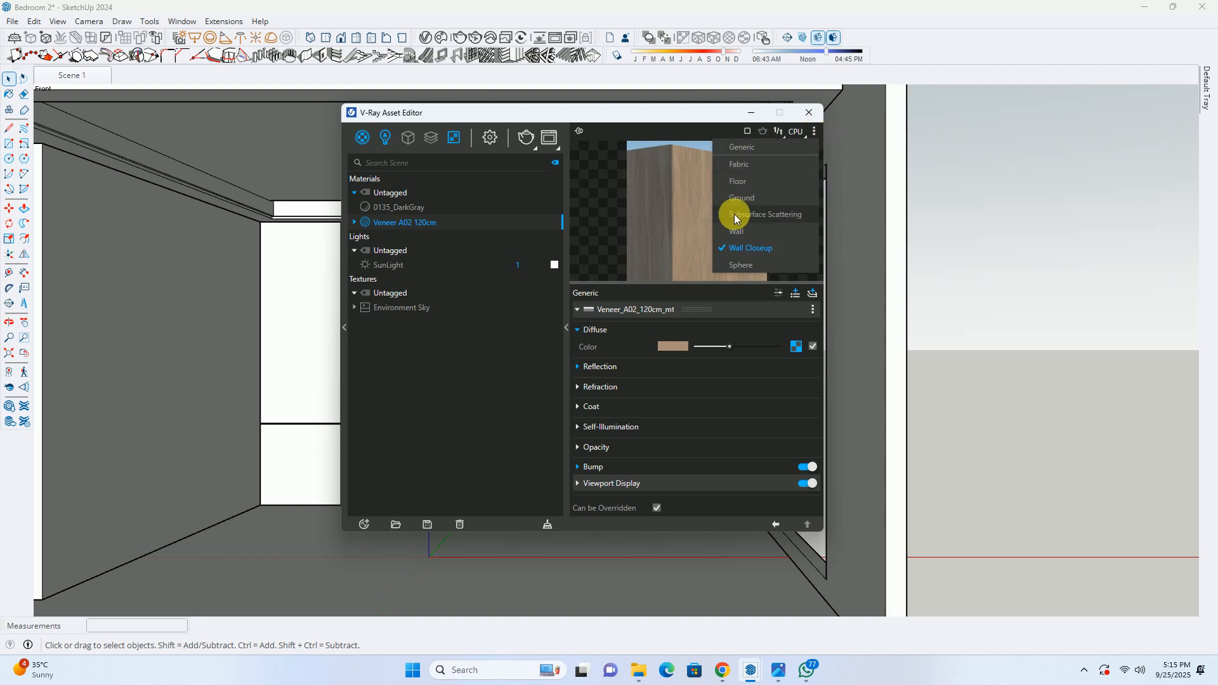
click(742, 262)
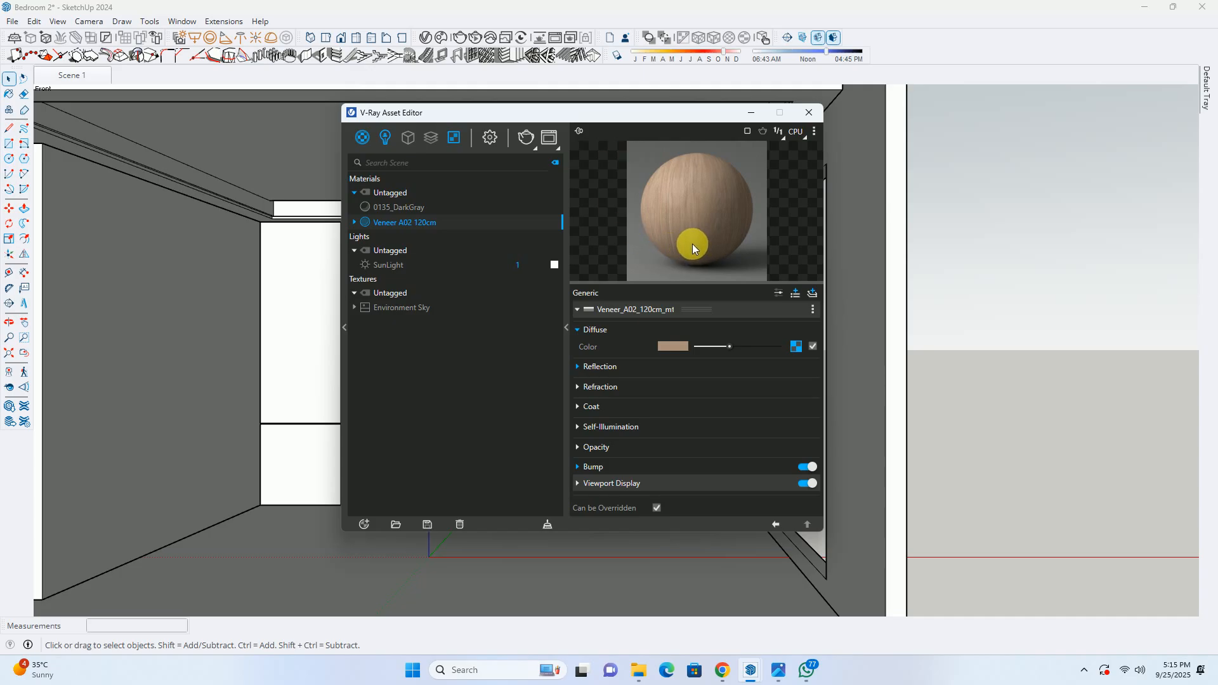
click(814, 131)
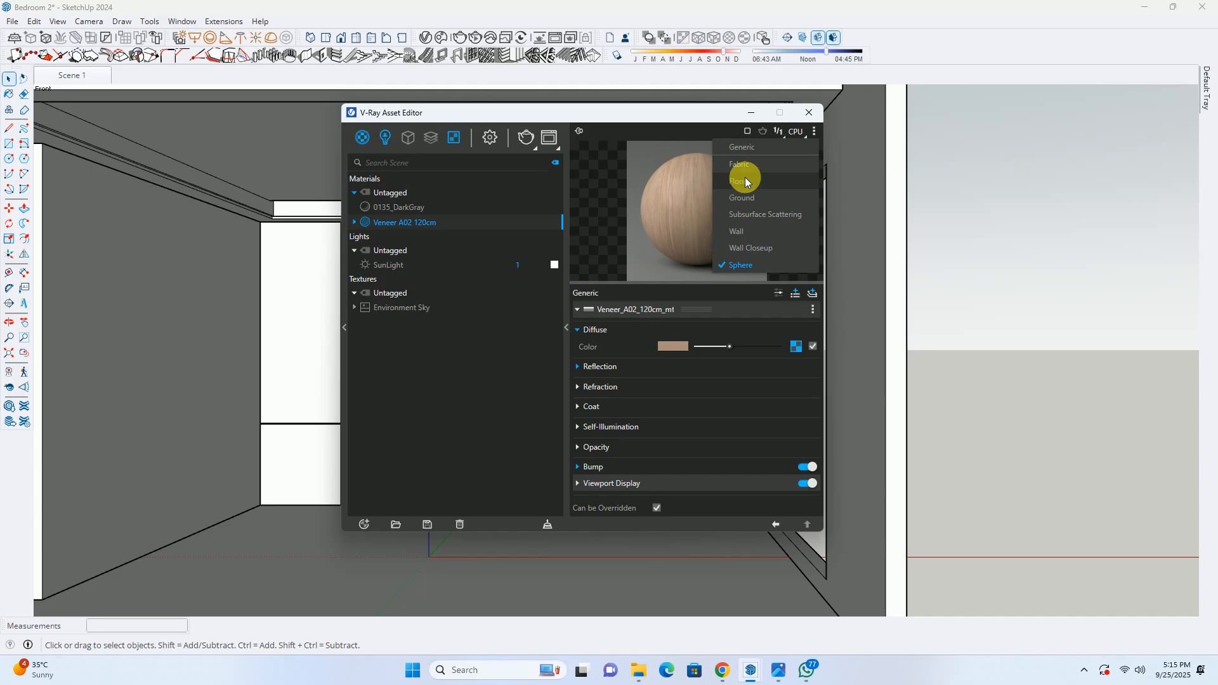
click(745, 248)
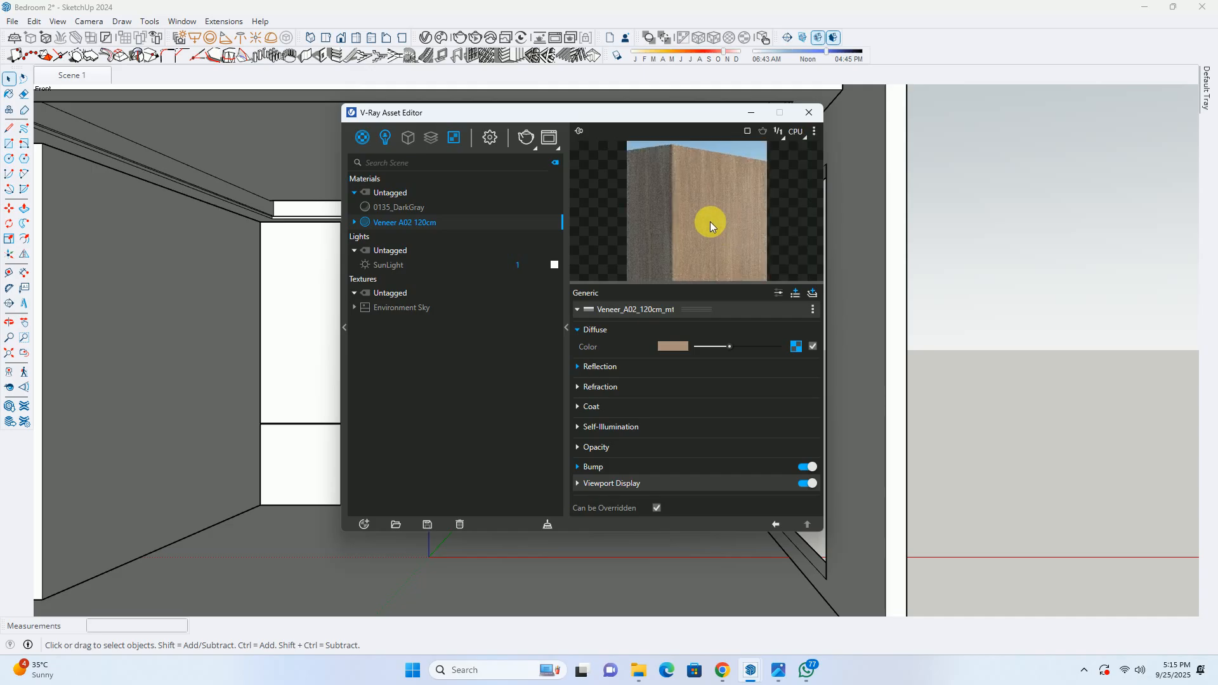
click(814, 131)
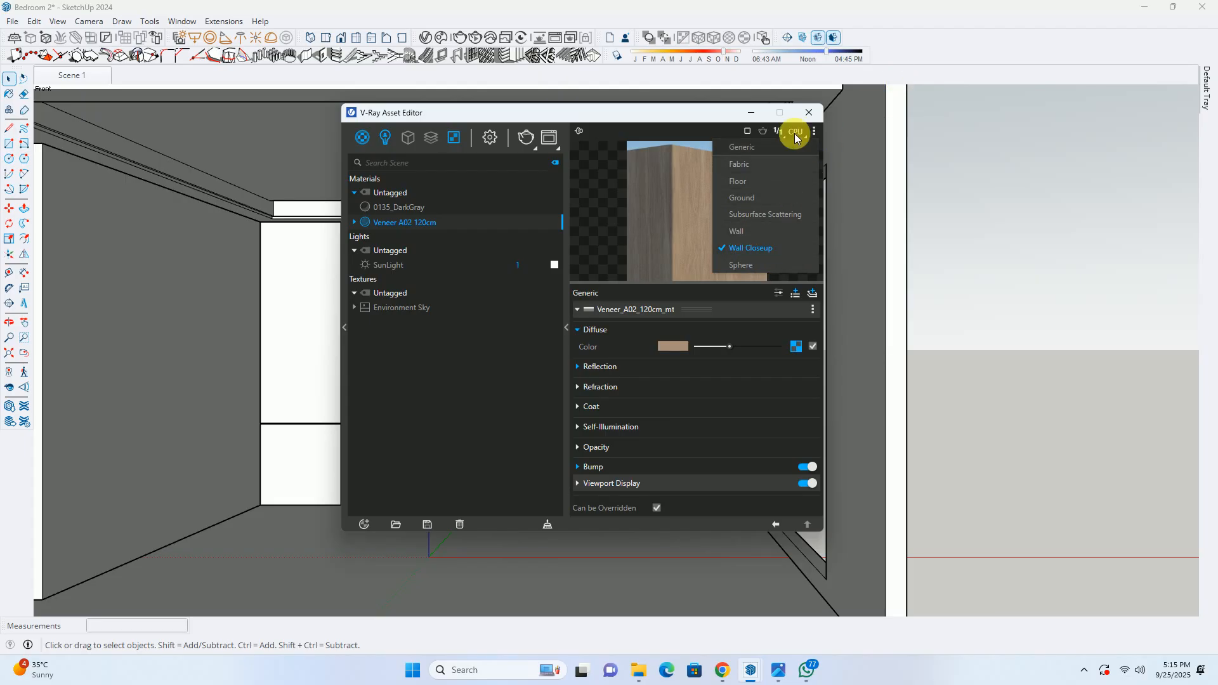
click(660, 222)
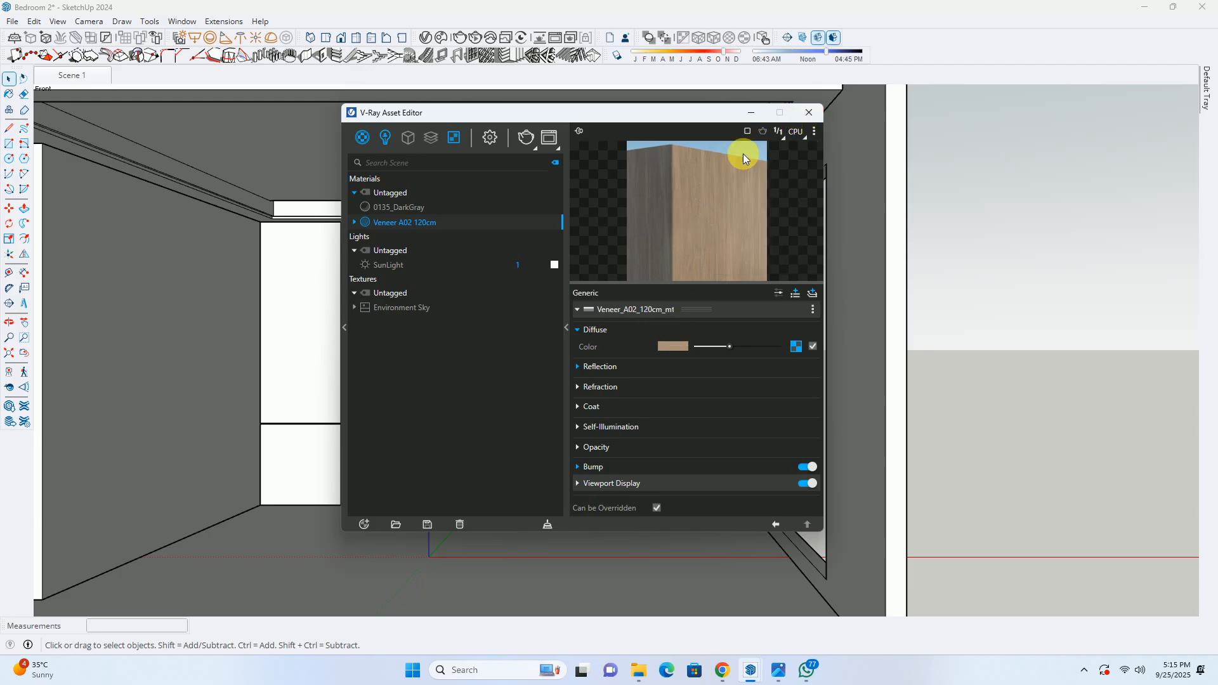
Reopen the V-Ray Asset Editor with Veneer A02 120cm selected and move it clear of the slatted part of the back wall
click(801, 114)
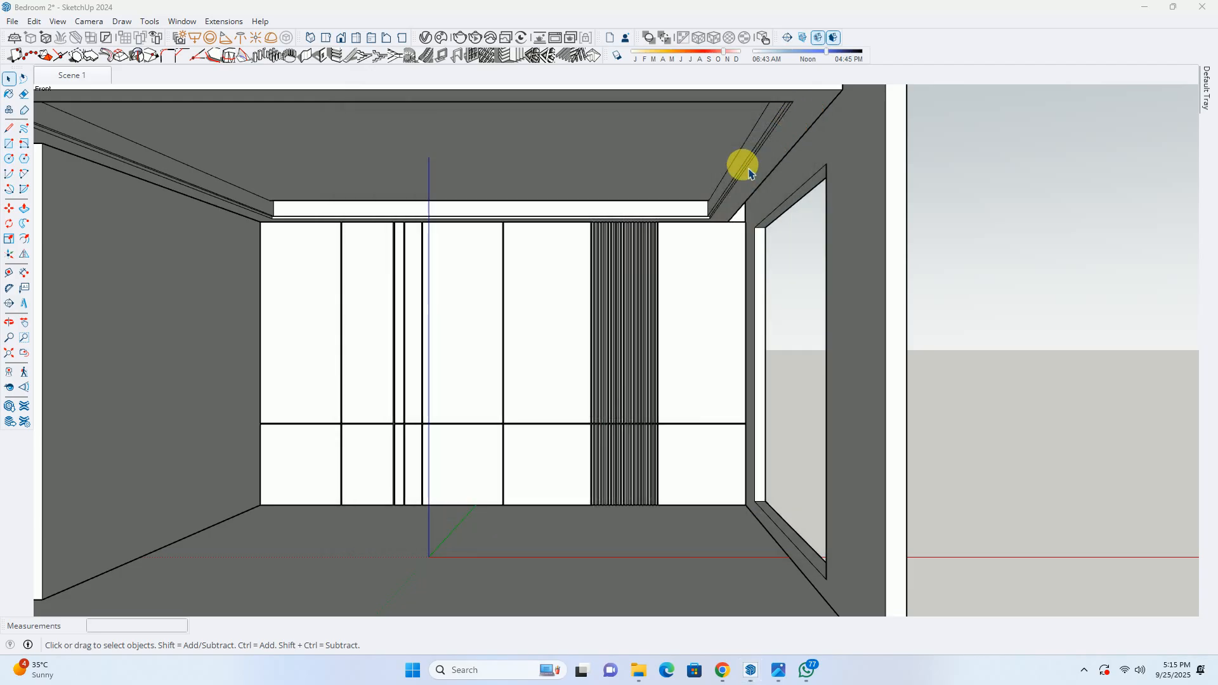
click(427, 38)
click(396, 207)
click(395, 222)
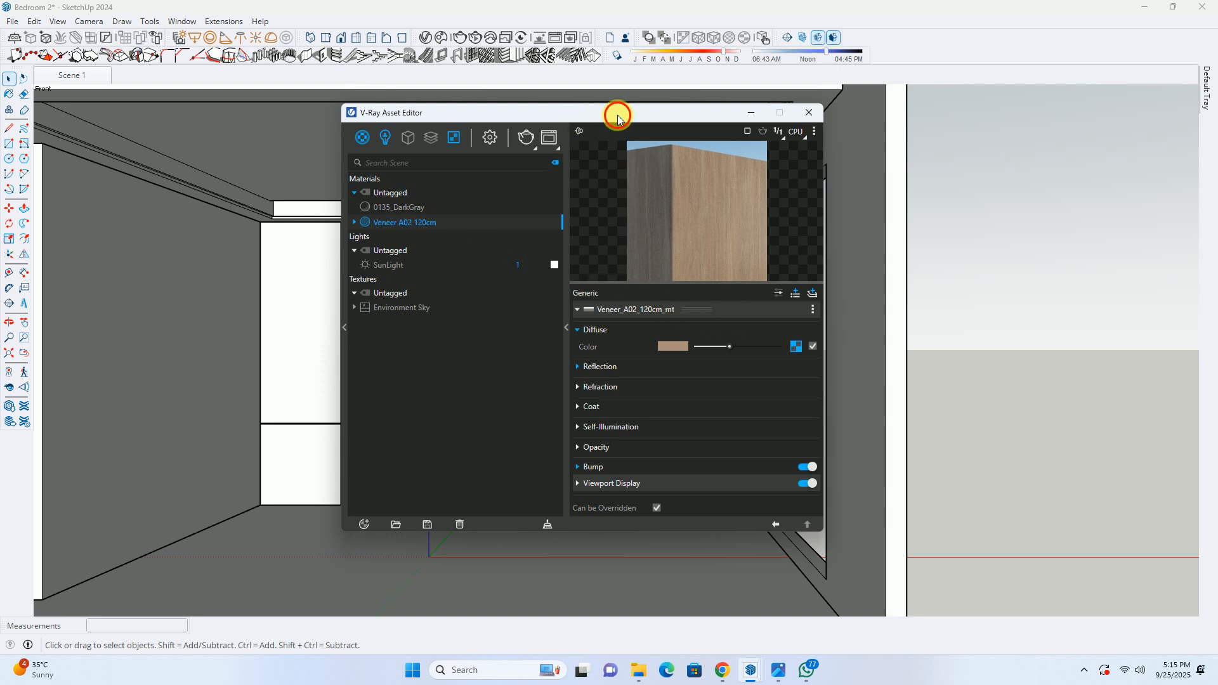
drag(618, 114, 334, 121)
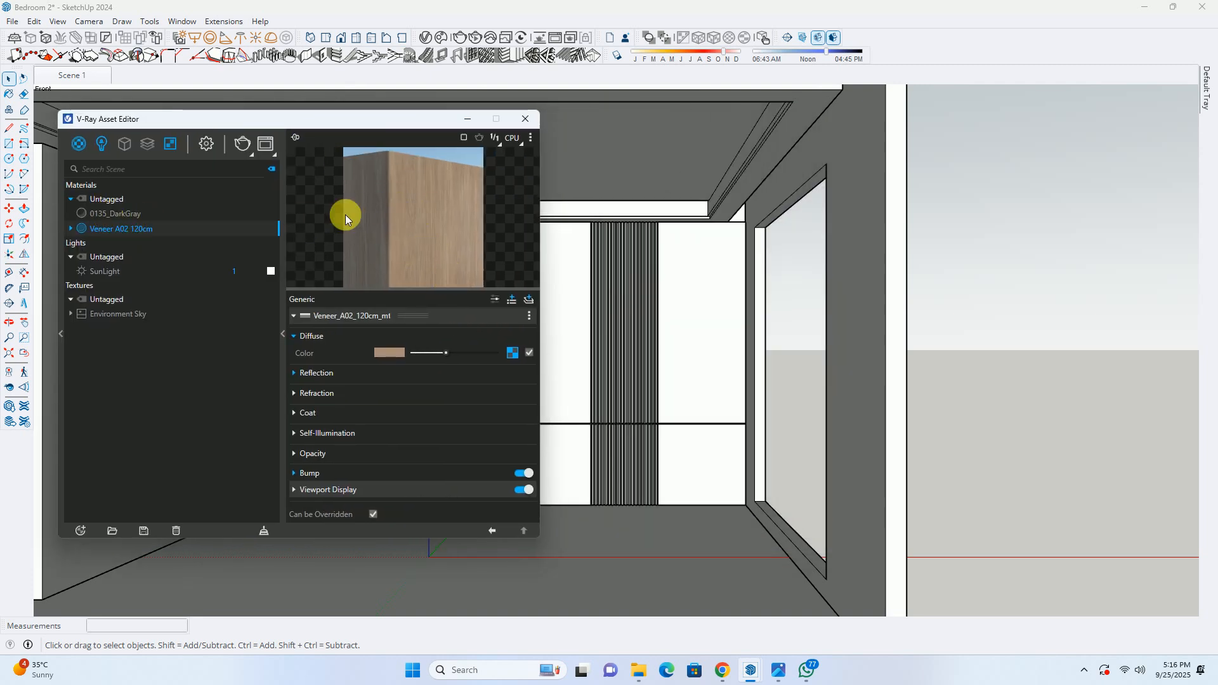
Keep the Default Tray open and paint the plain panels beside the louvers on the back wall with Veneer A02 120cm
mouse_move(1208, 99)
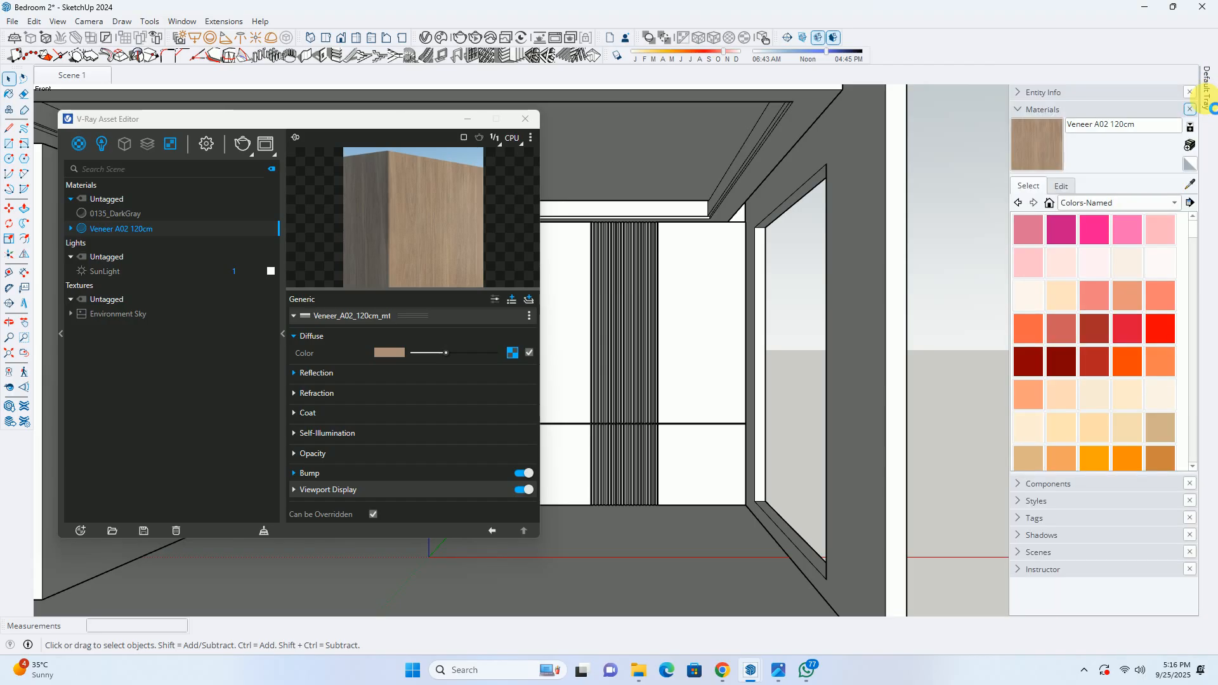
click(1184, 74)
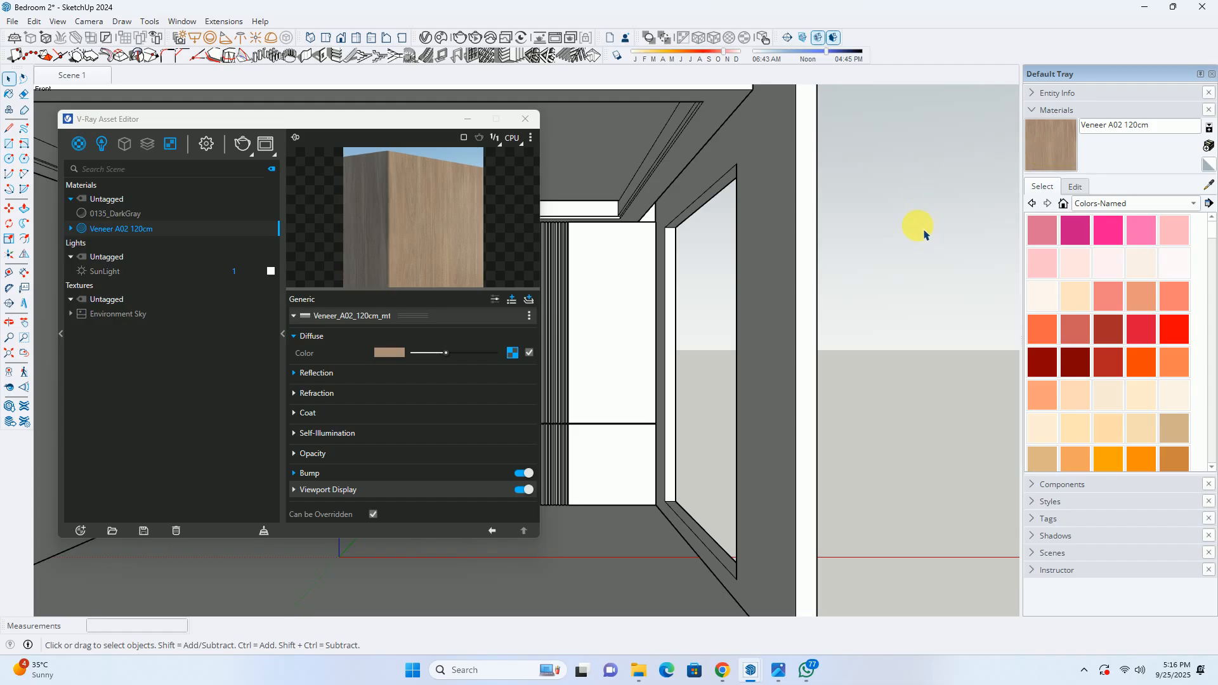
click(1040, 159)
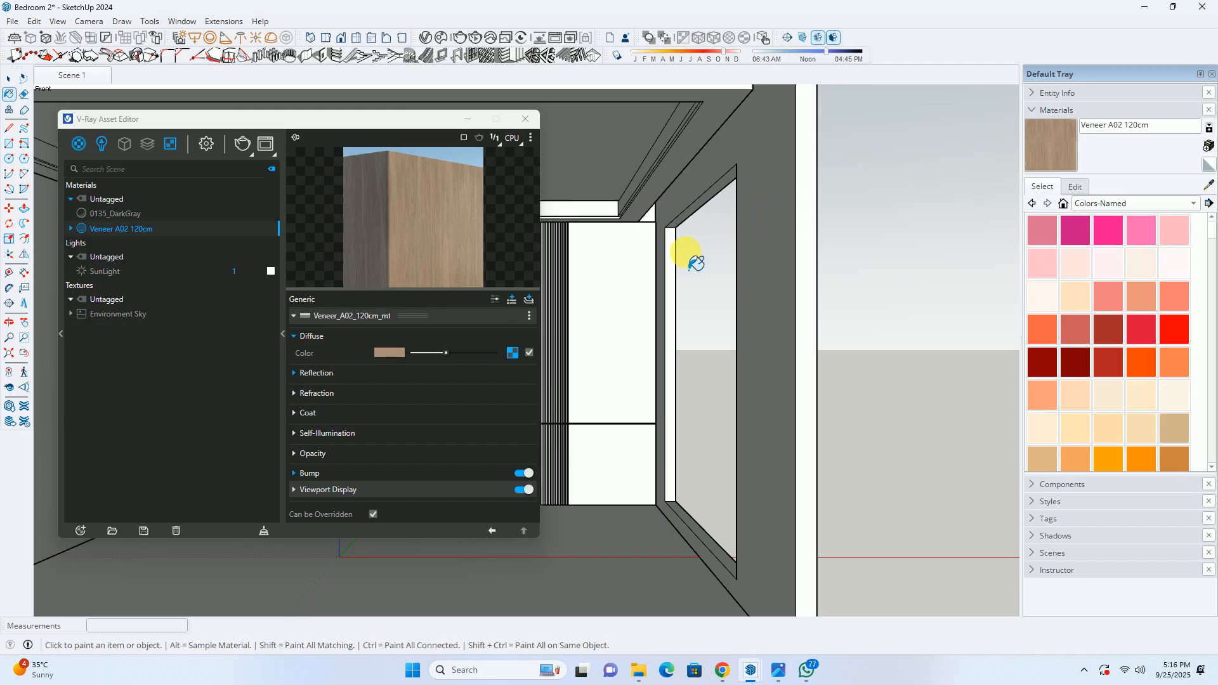
click(631, 285)
scroll(756, 272, down, 5)
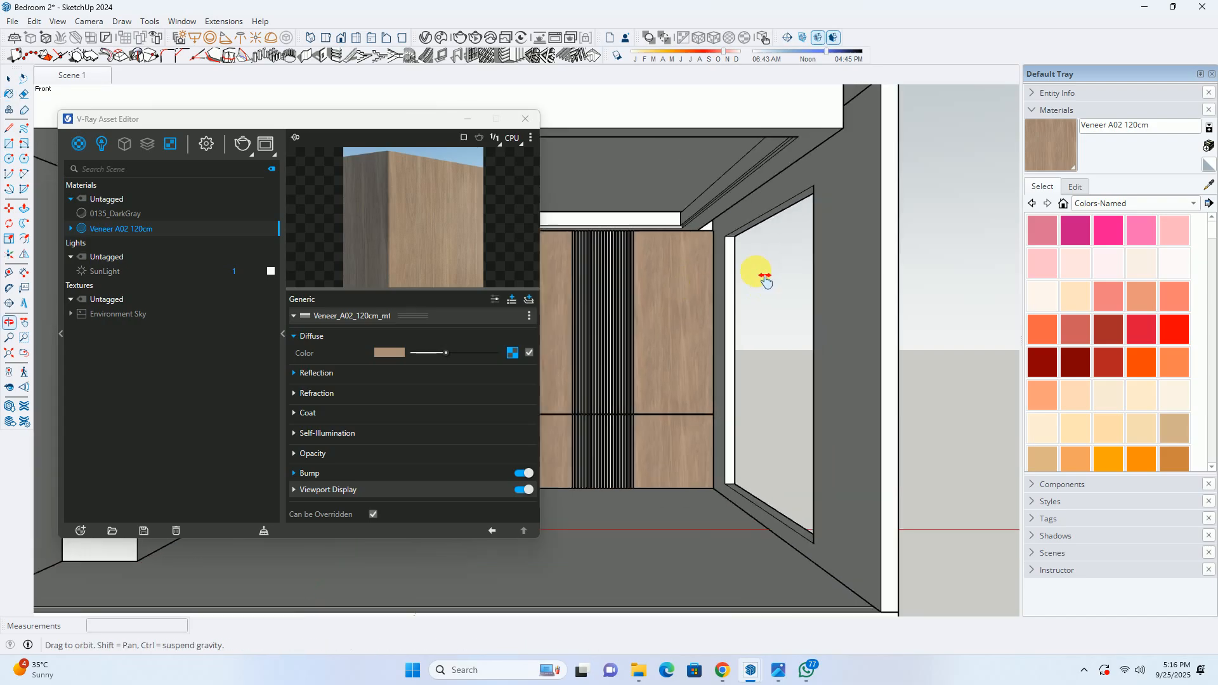
Paint the remaining white louver faces above and below the horizontal groove with Veneer A02 120cm
scroll(738, 280, up, 6)
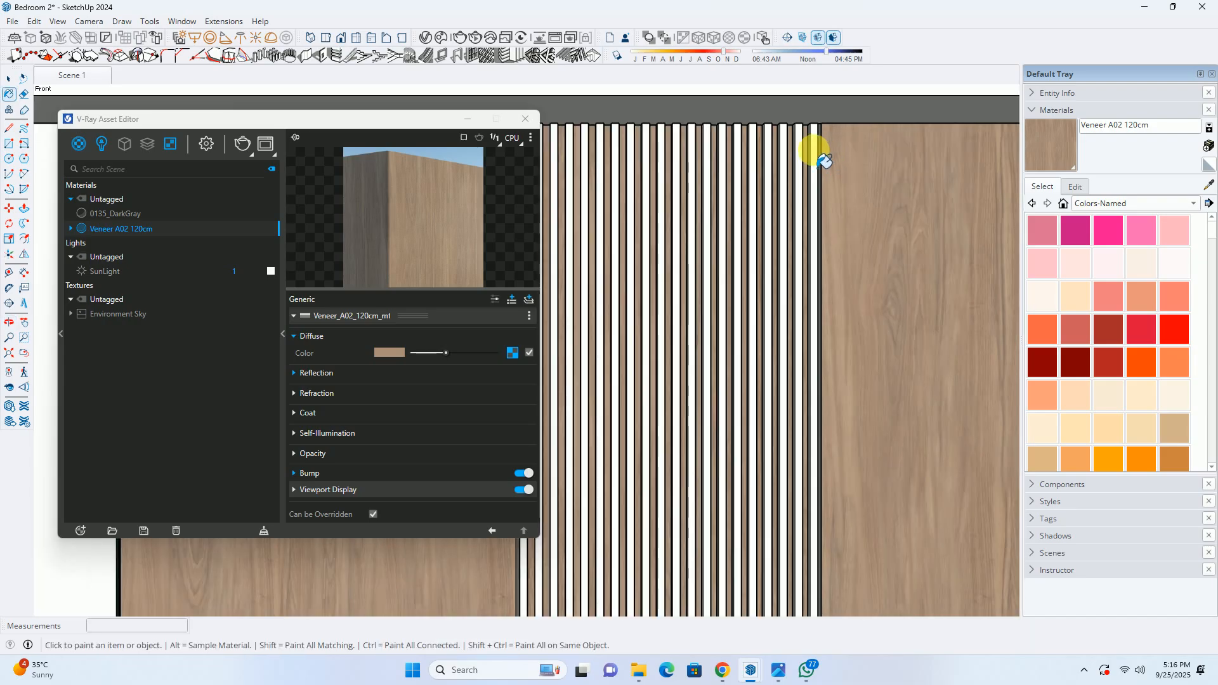
click(811, 156)
middle_drag(811, 156, 770, 478)
scroll(752, 346, up, 5)
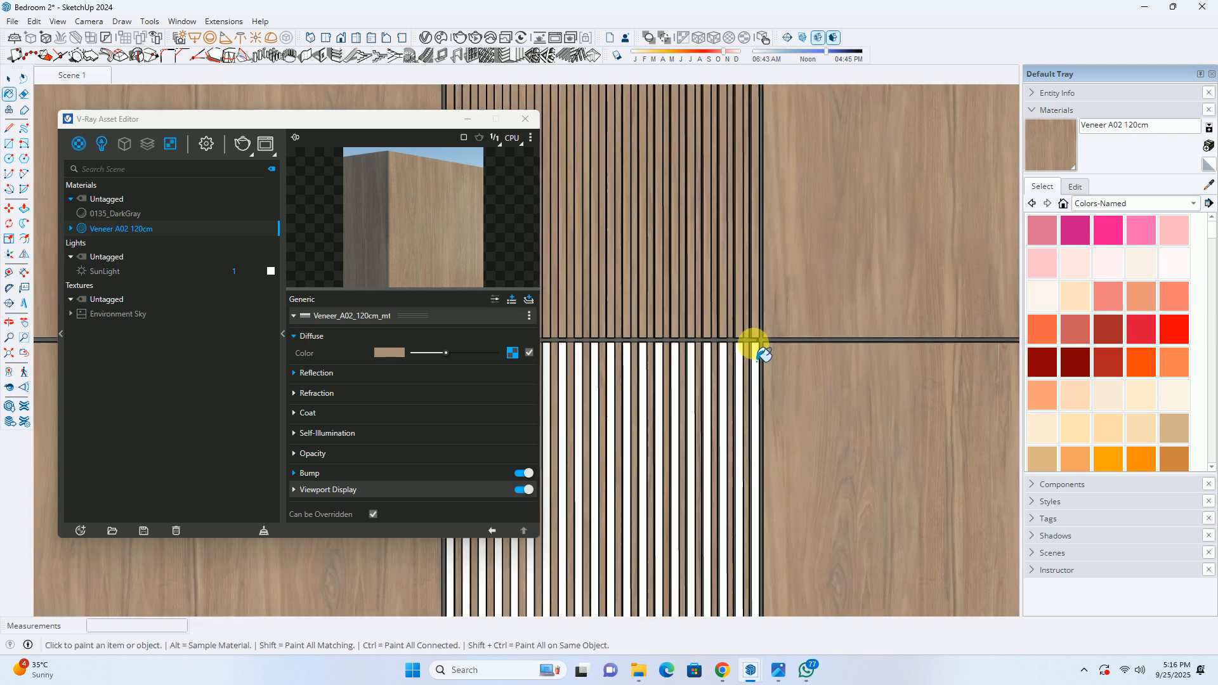
scroll(752, 343, down, 10)
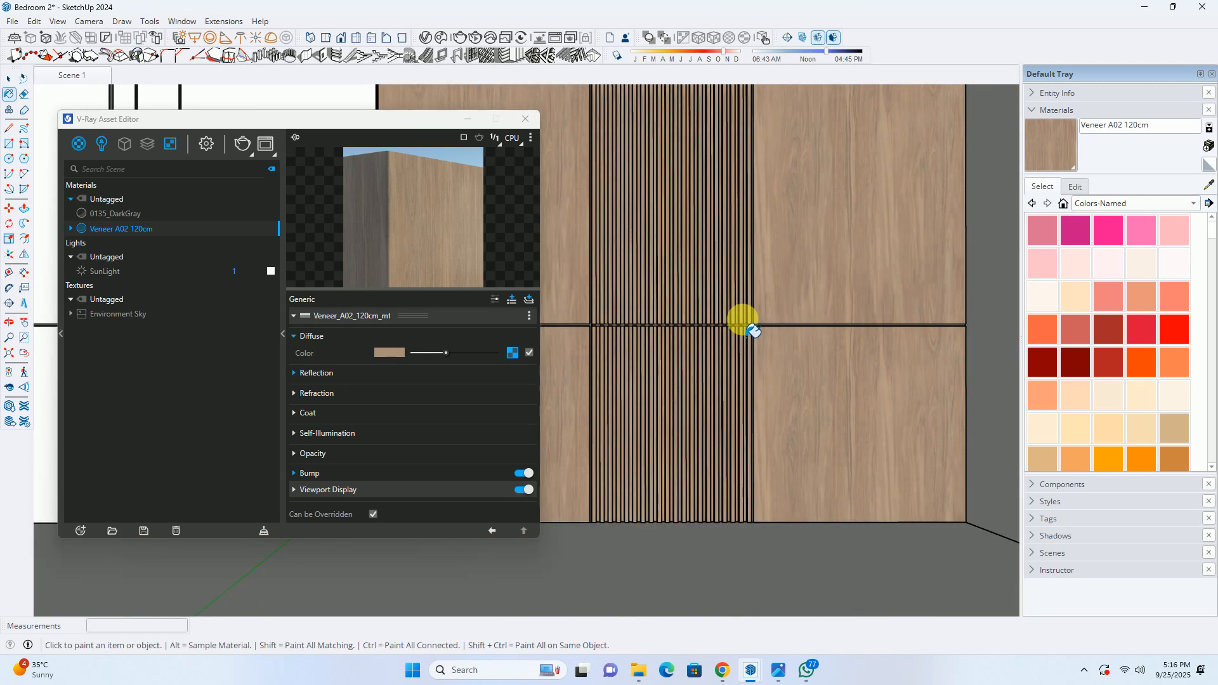
mouse_move(735, 320)
middle_down()
mouse_move(712, 283)
mouse_move(699, 304)
middle_up()
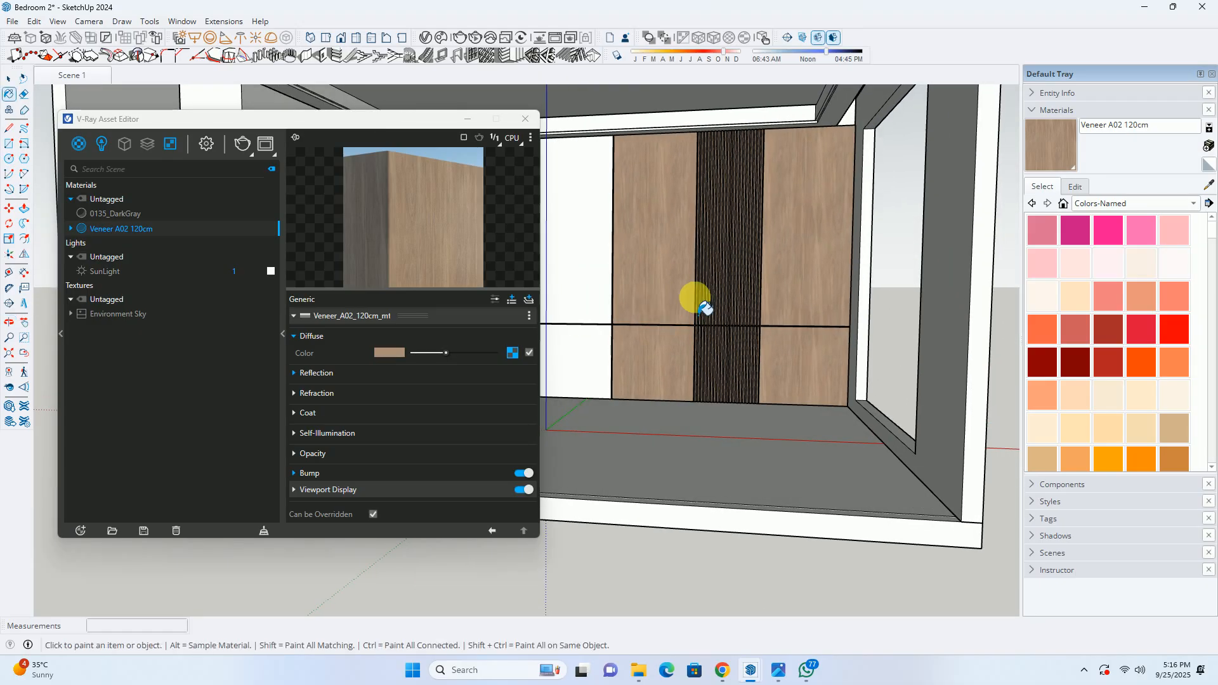
Restore the Scene 1 view and check the veneered wall against the reference bedroom image
click(526, 118)
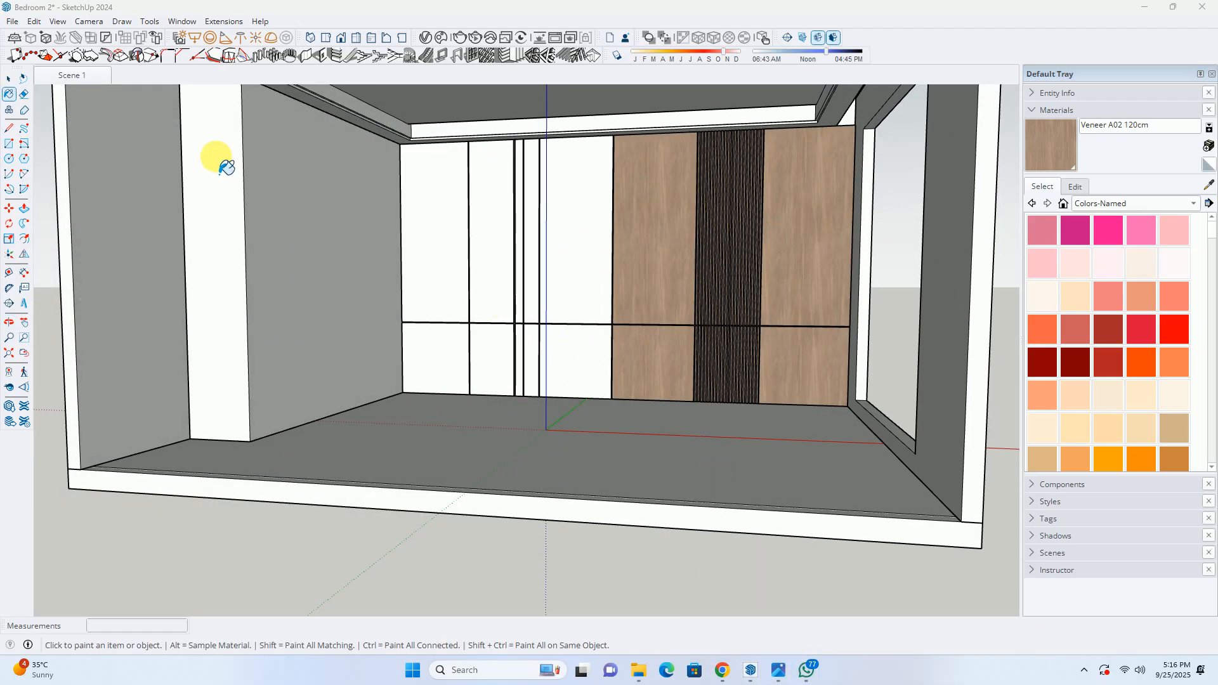
click(83, 78)
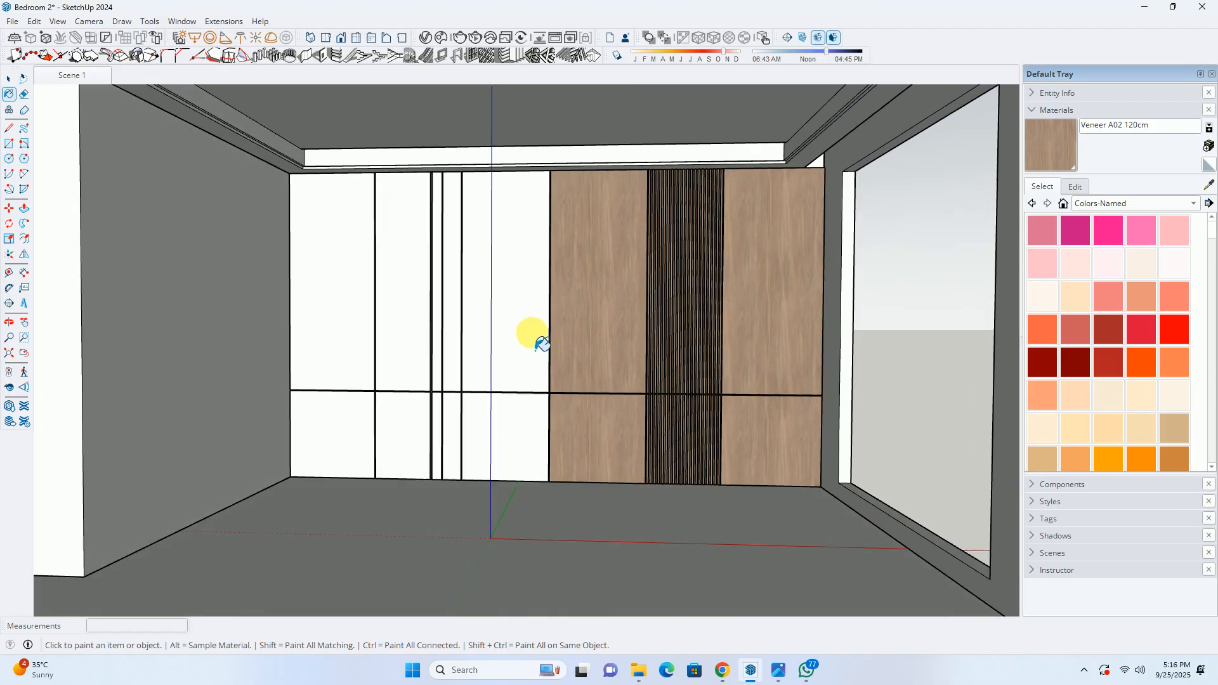
click(778, 670)
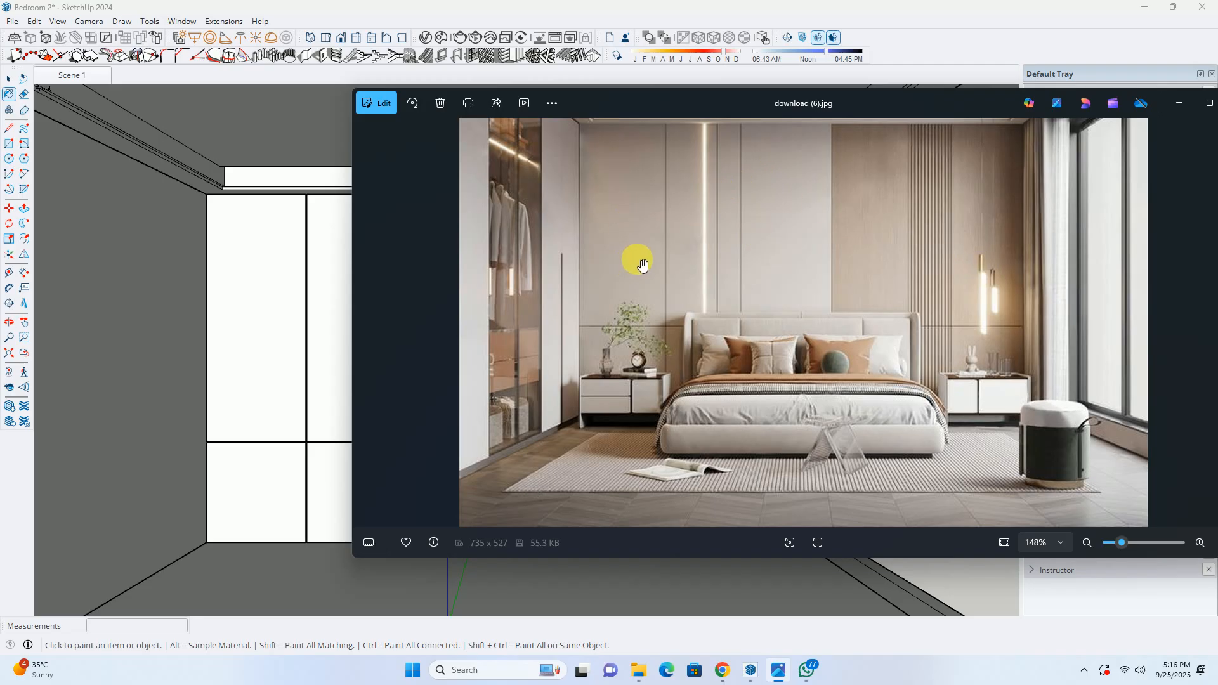
click(1179, 106)
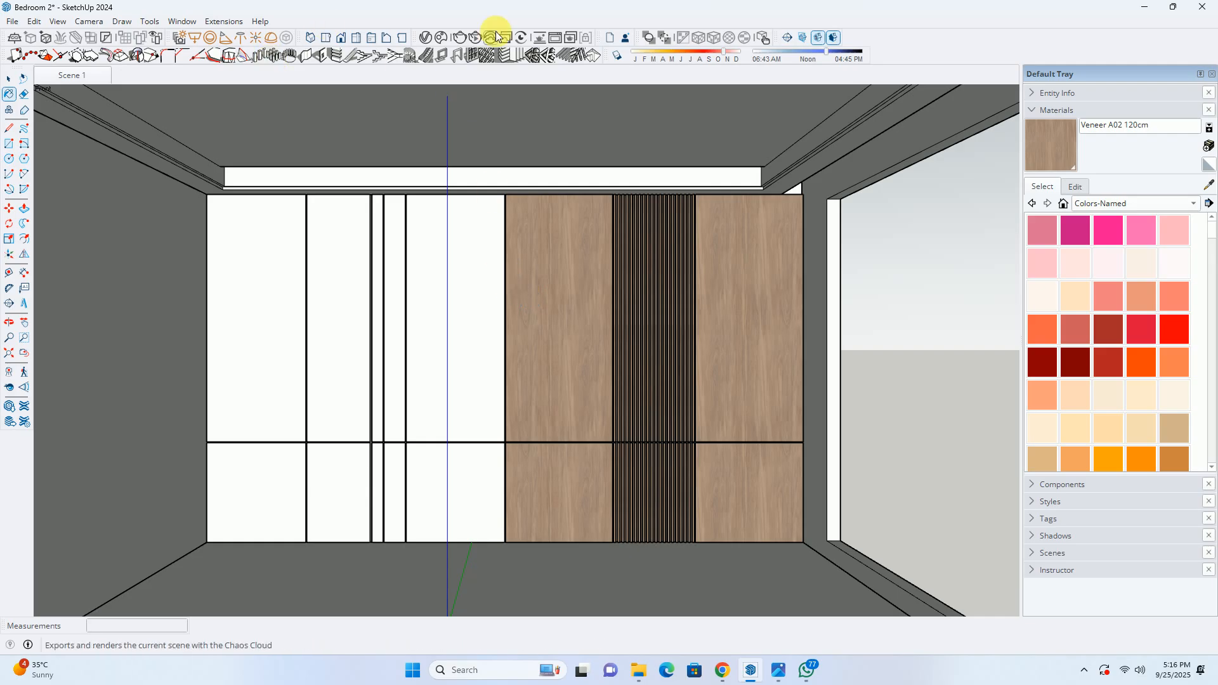
Reopen the Chaos Cosmos browser on the Wood flooring materials
click(426, 38)
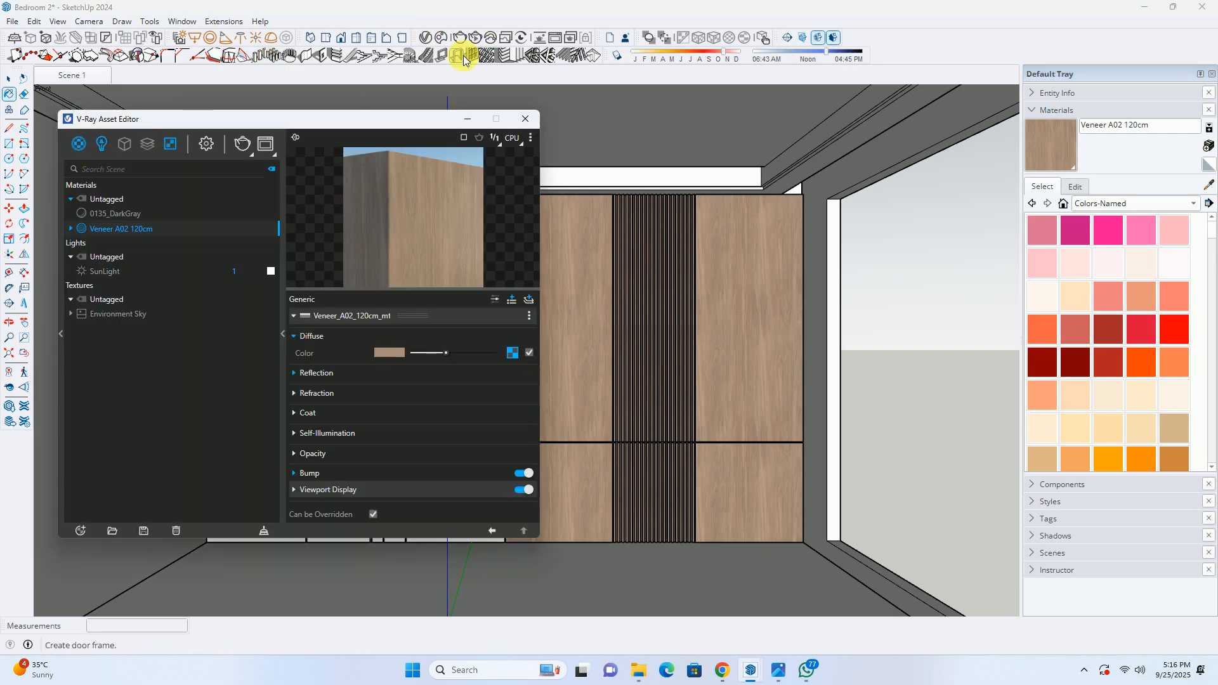
click(526, 119)
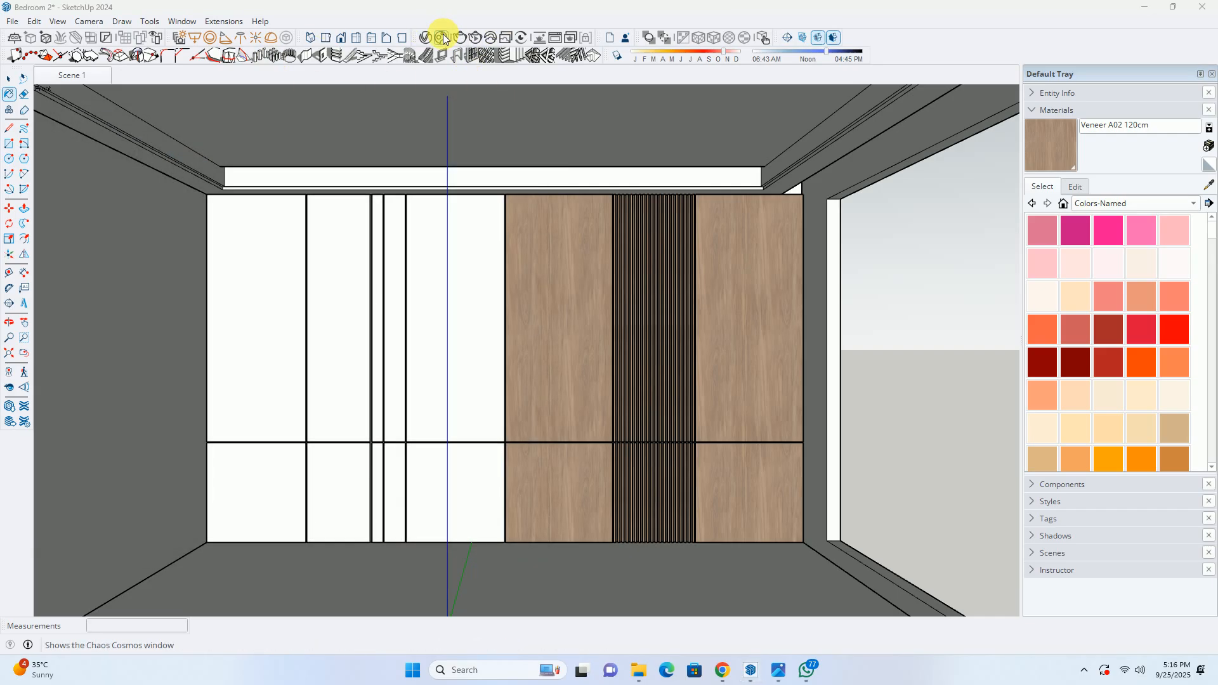
click(443, 38)
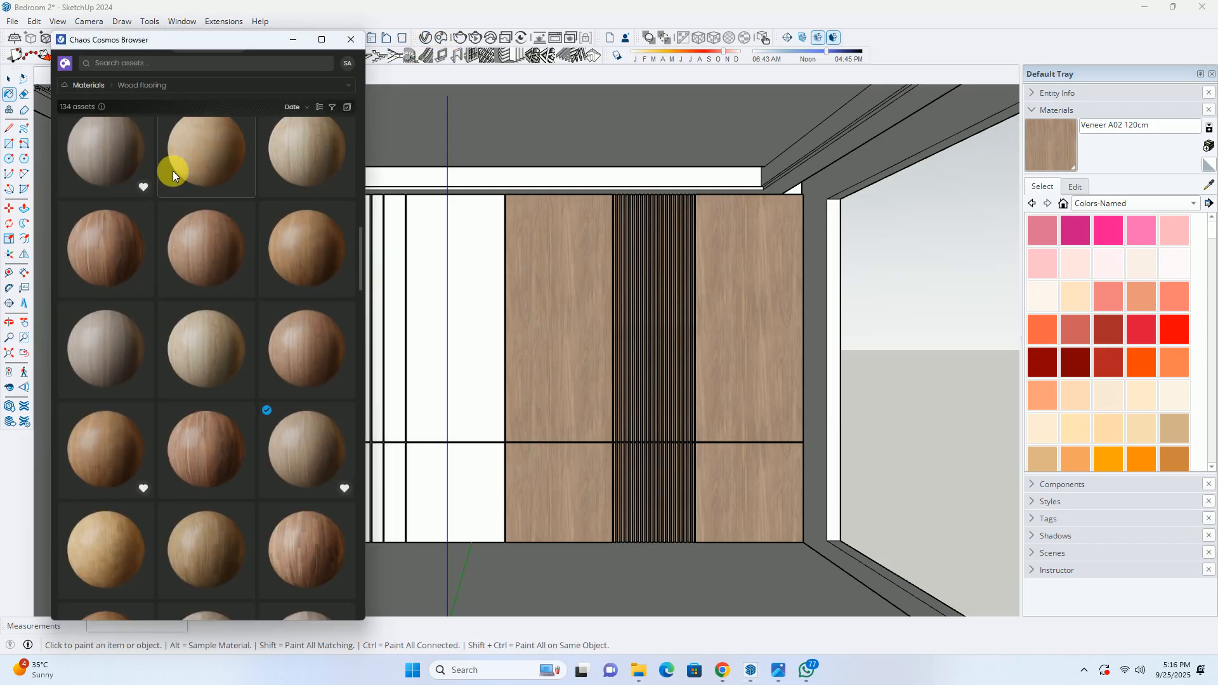
Import Wall Paint Fine Grain 01 White 100cm from the Cosmos Walls materials and close the Cosmos browser
click(65, 85)
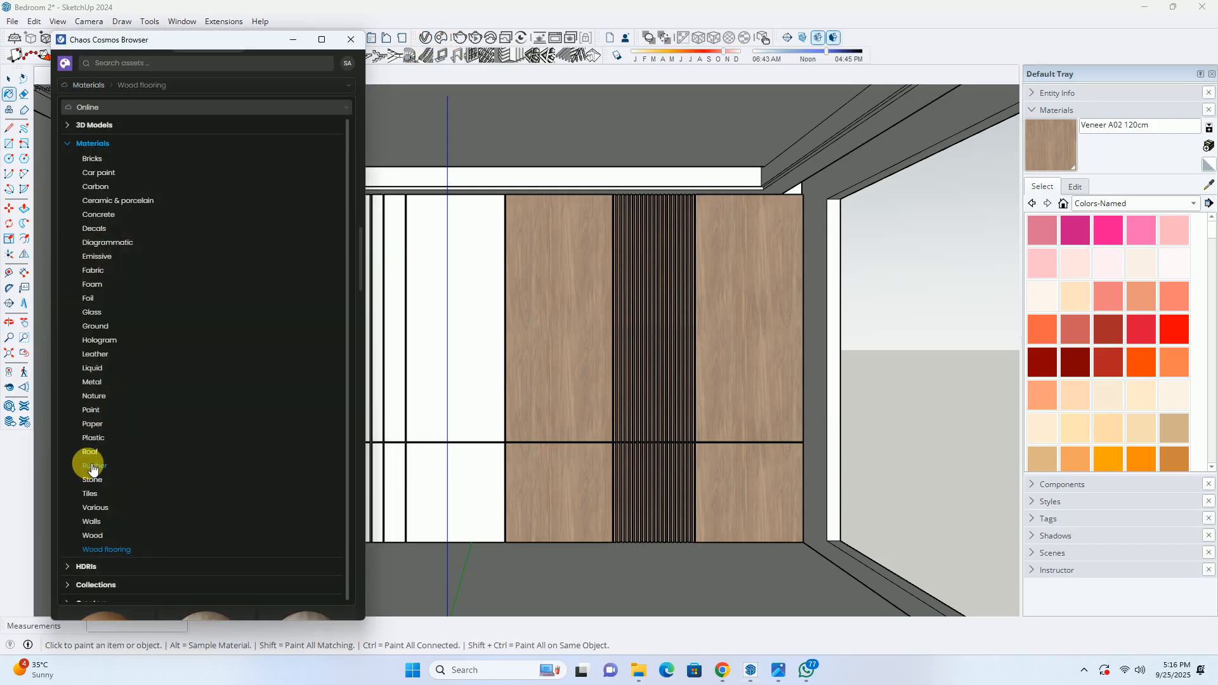
click(90, 521)
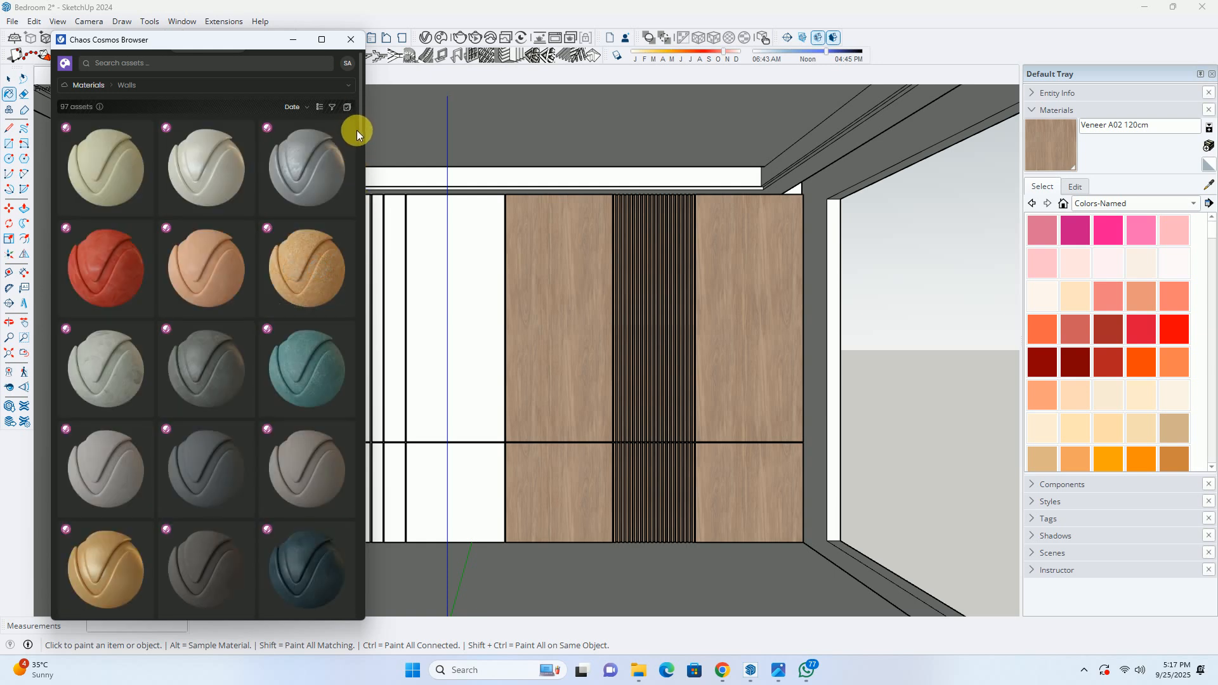
drag(359, 136, 348, 403)
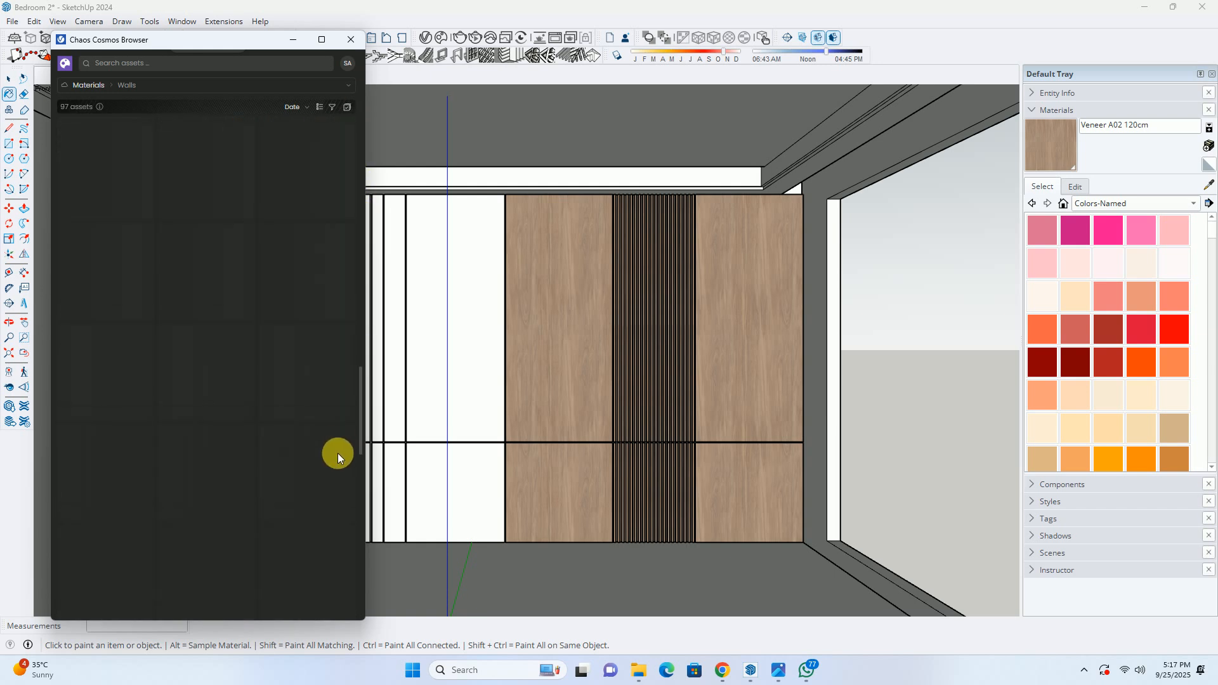
drag(338, 454, 329, 588)
scroll(330, 589, up, 6)
mouse_move(209, 487)
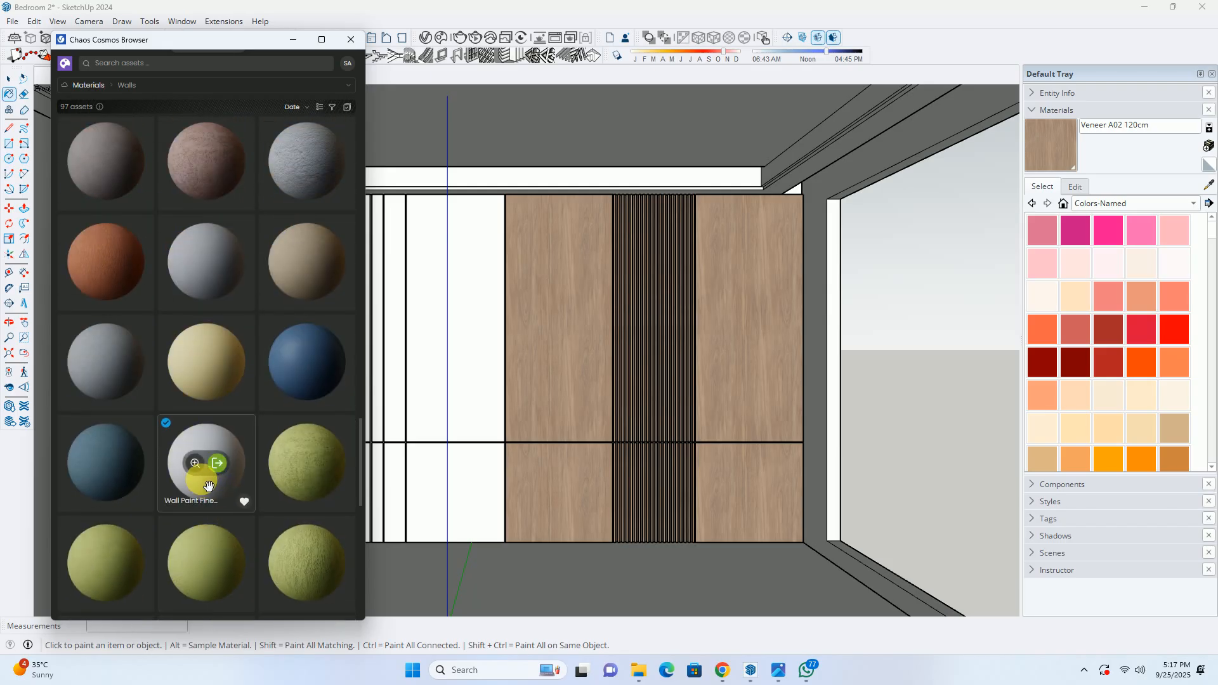
click(218, 467)
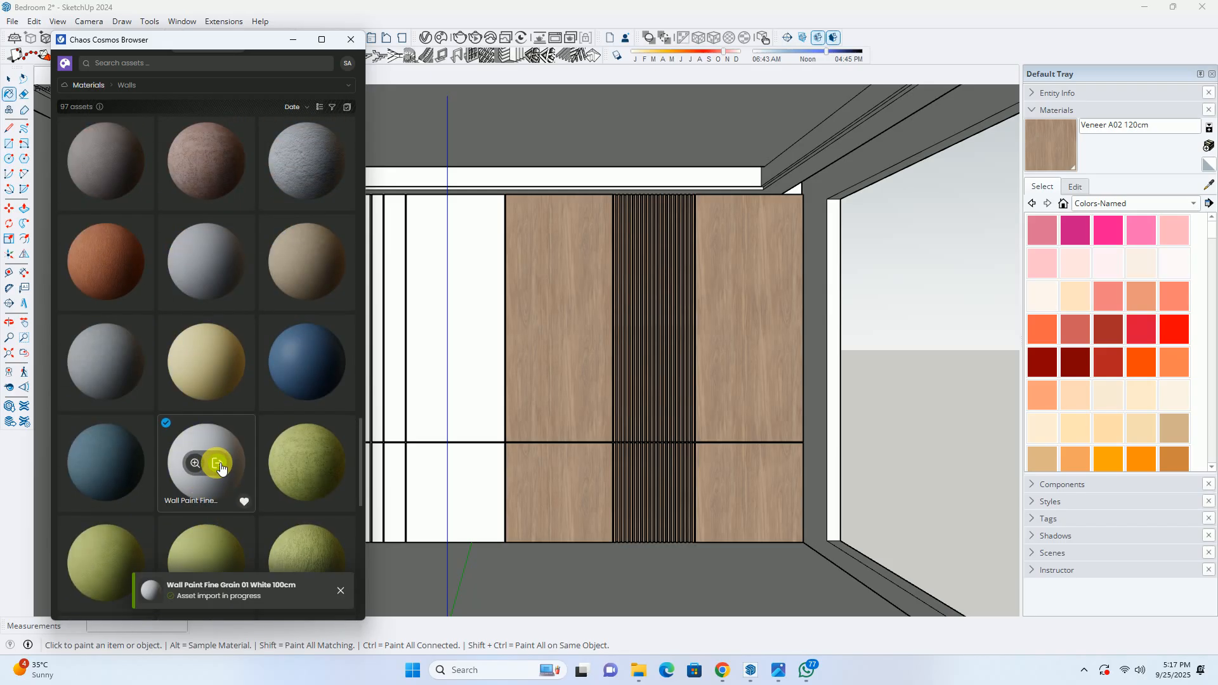
click(352, 37)
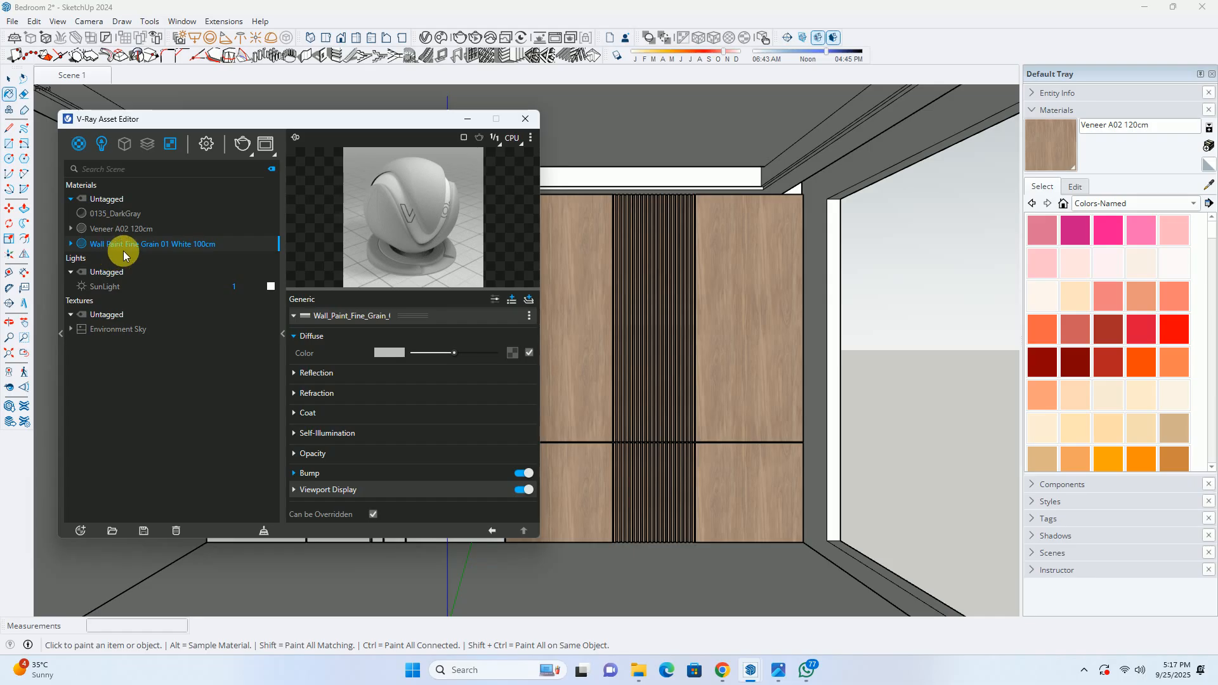
Set the white wall paint's diffuse color to a warm off-white of about R 0.859, G 0.857, B 0.851
mouse_move(386, 357)
click(385, 356)
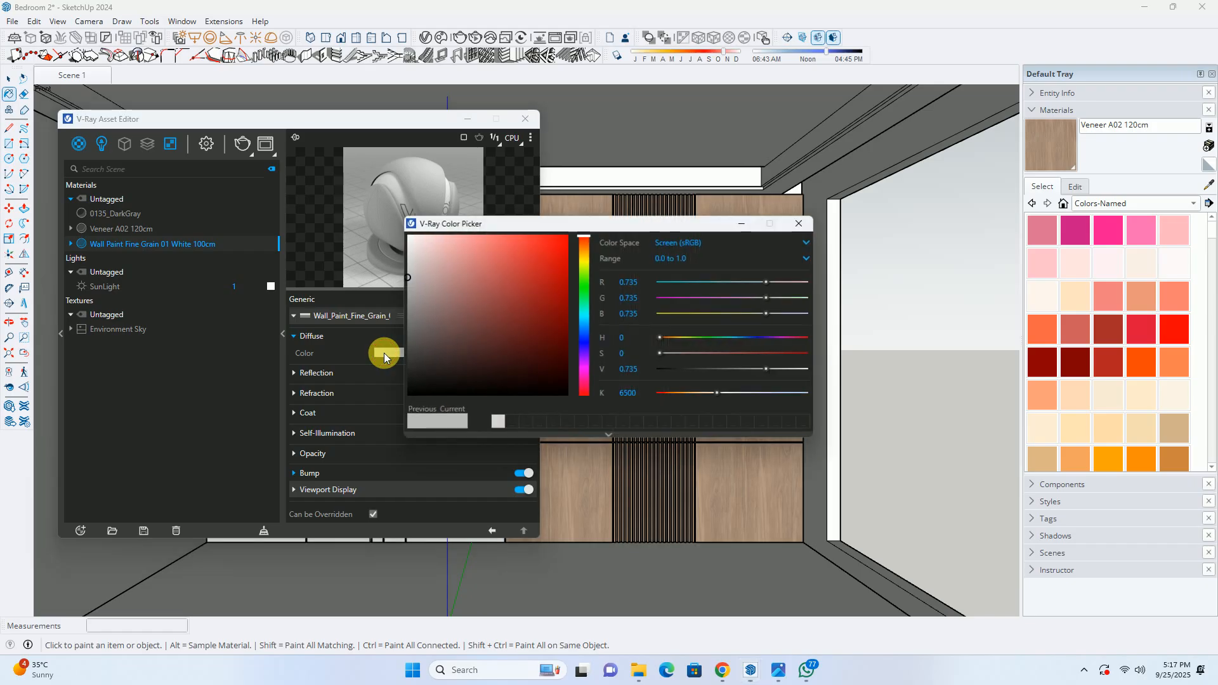
click(583, 256)
mouse_move(406, 273)
mouse_down()
mouse_move(409, 249)
mouse_move(409, 262)
mouse_up()
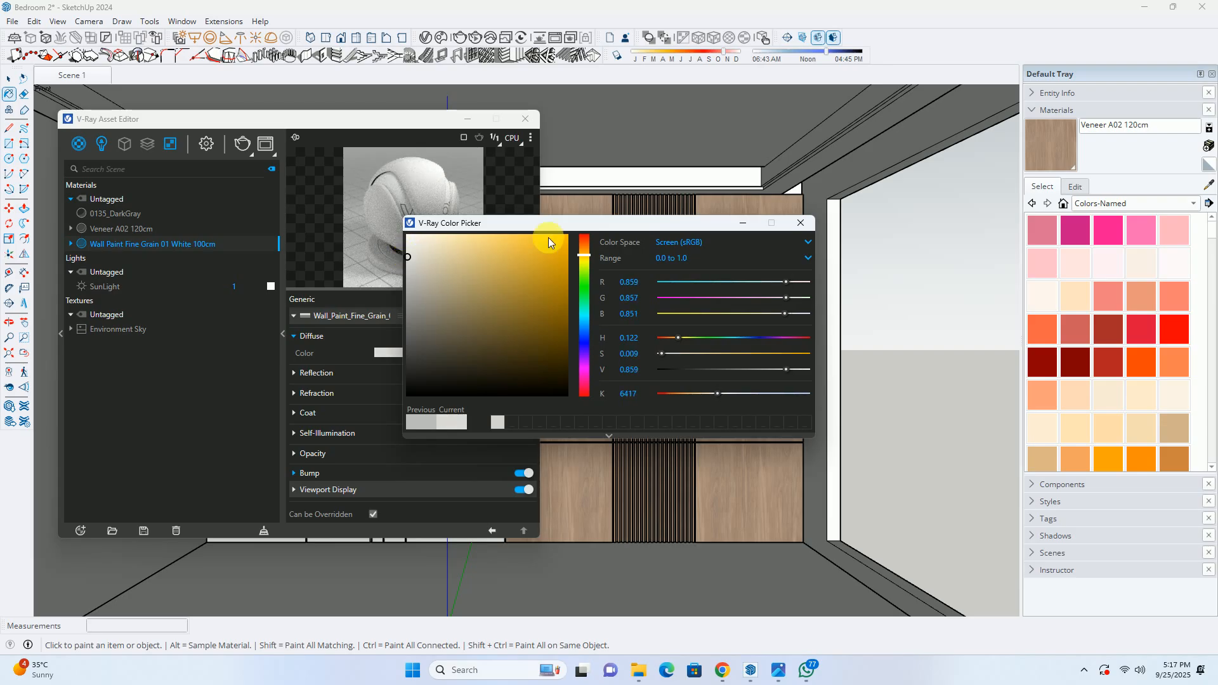
click(799, 224)
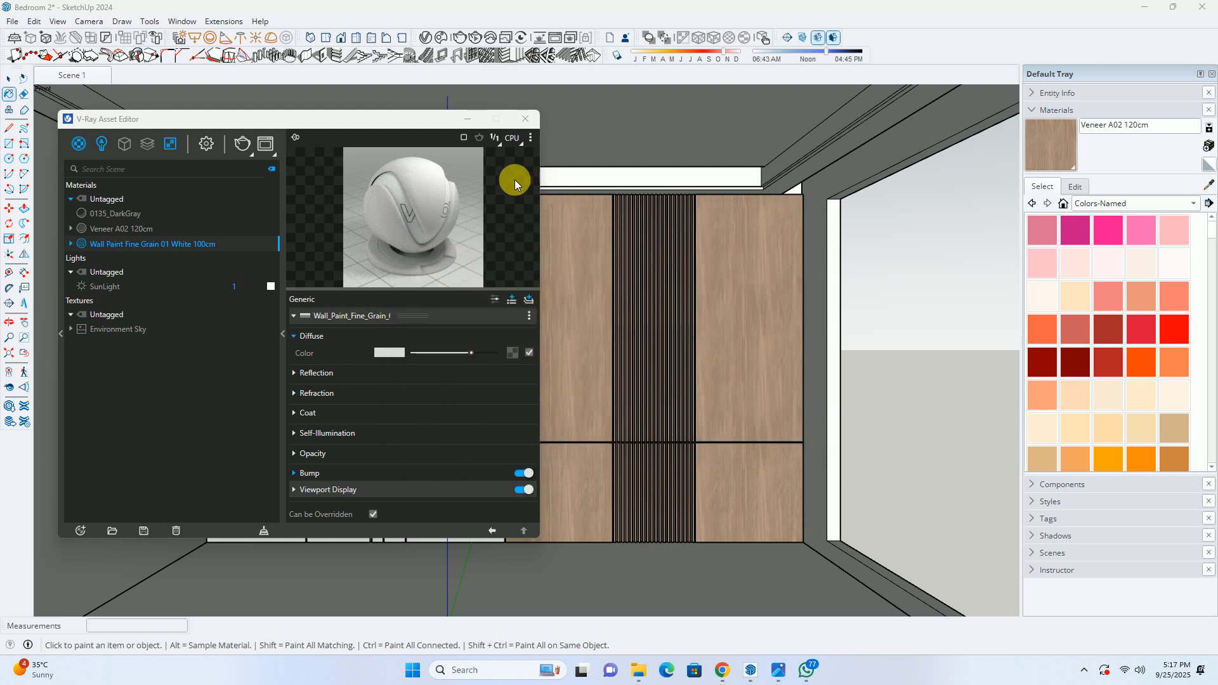
click(526, 119)
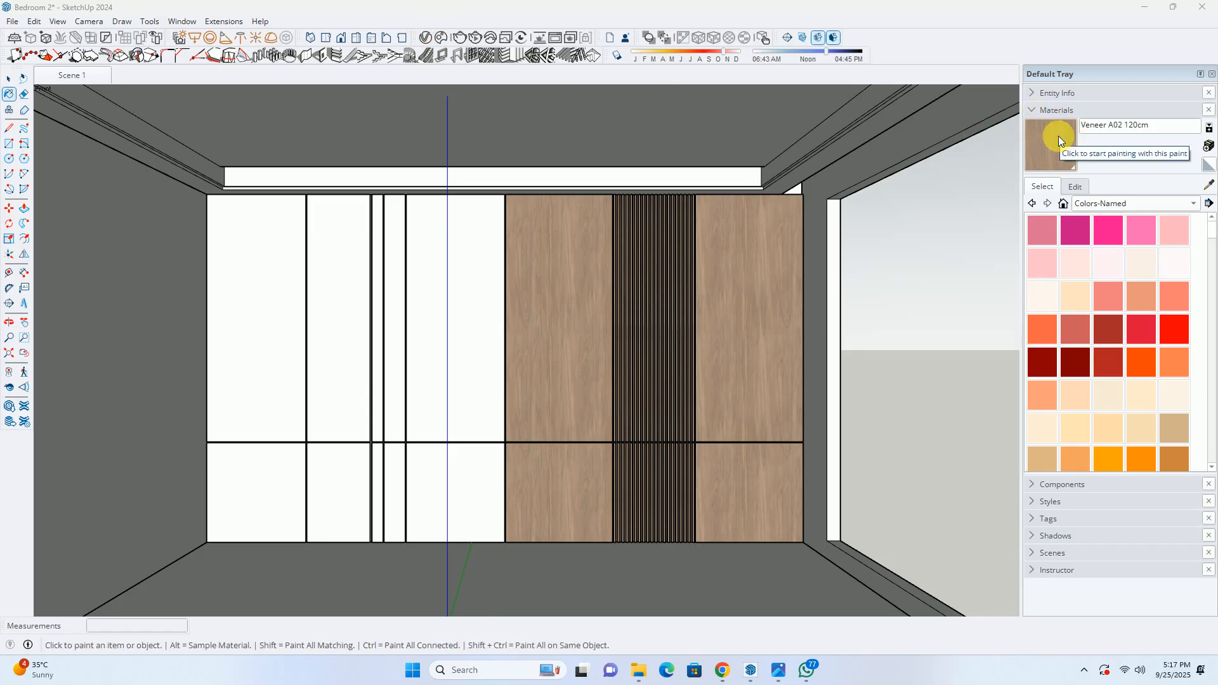
Make Wall Paint Fine Grain 01 White 100cm the active paint material through the V-Ray Asset Editor
click(431, 39)
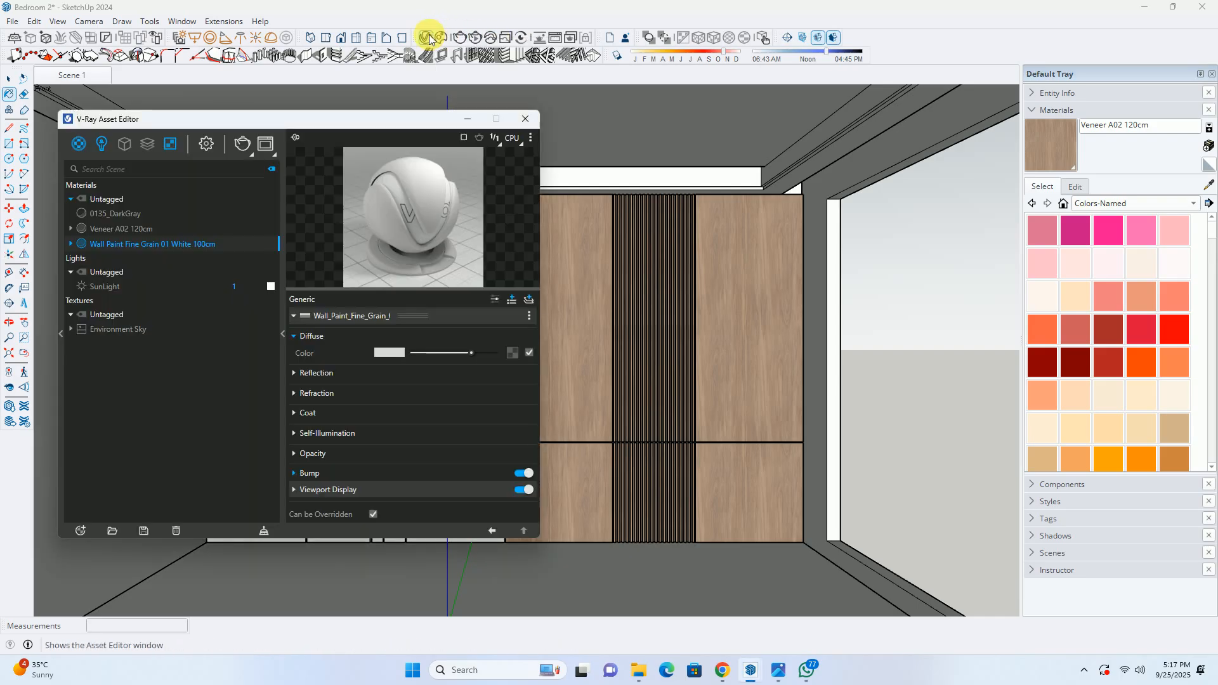
click(104, 215)
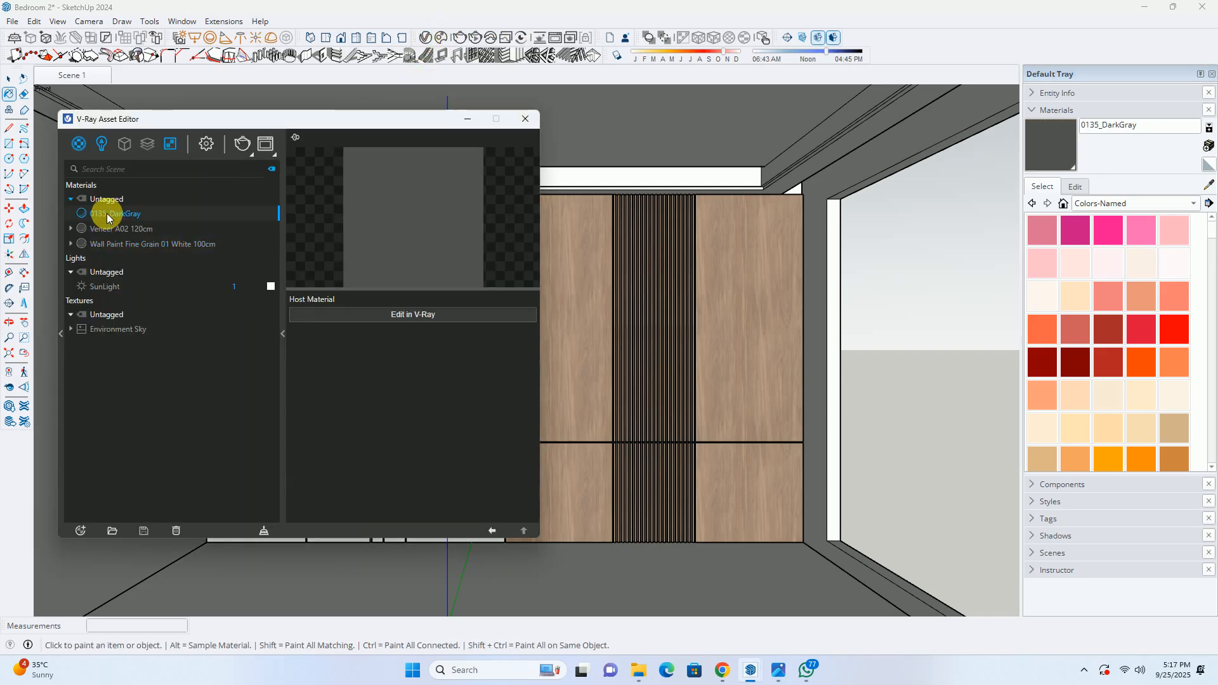
click(120, 245)
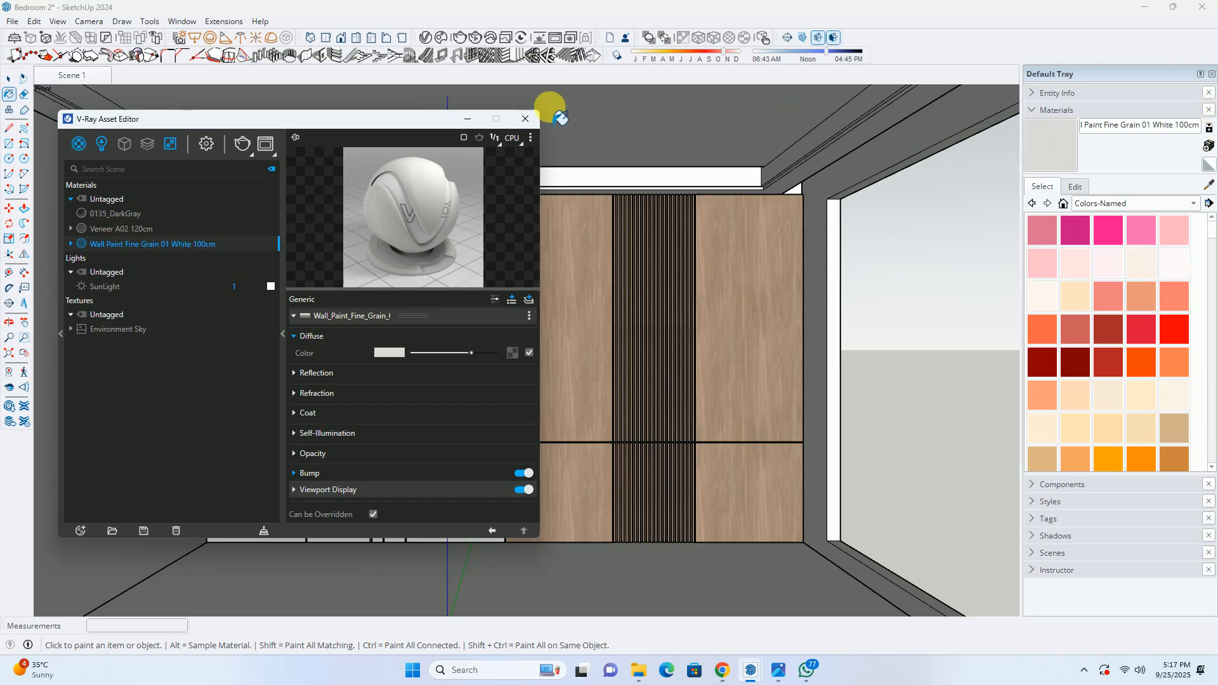
click(524, 119)
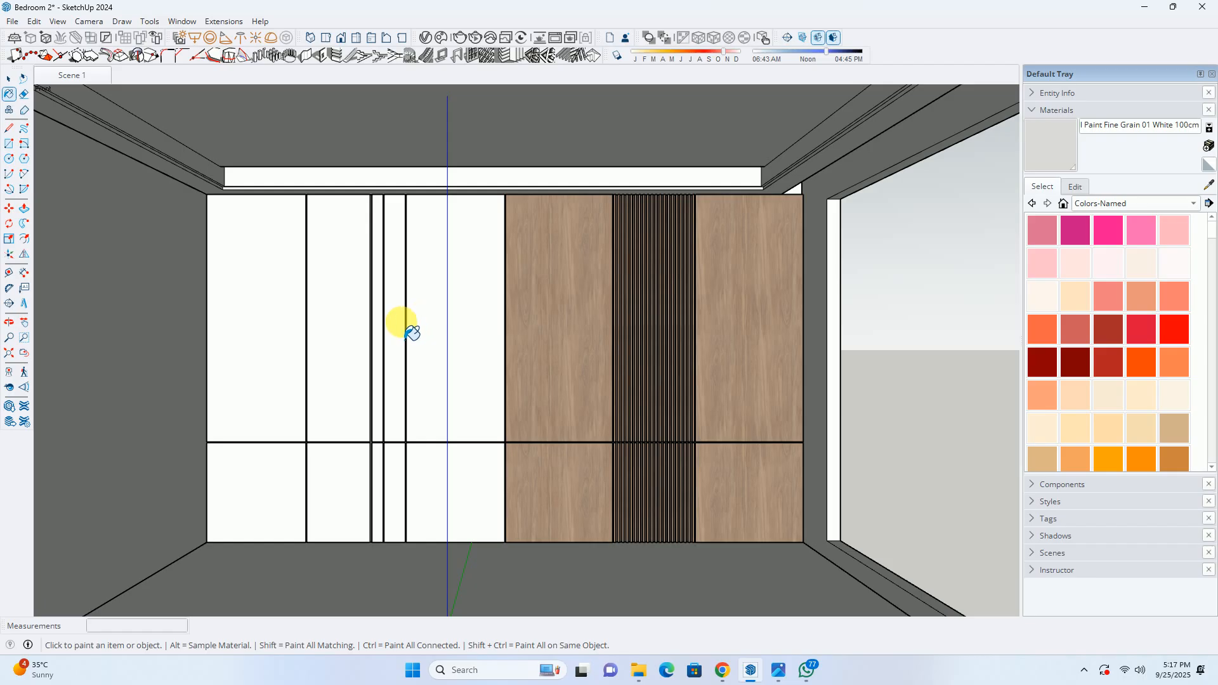
middle_drag(403, 330, 196, 383)
middle_drag(294, 395, 647, 420)
key(space)
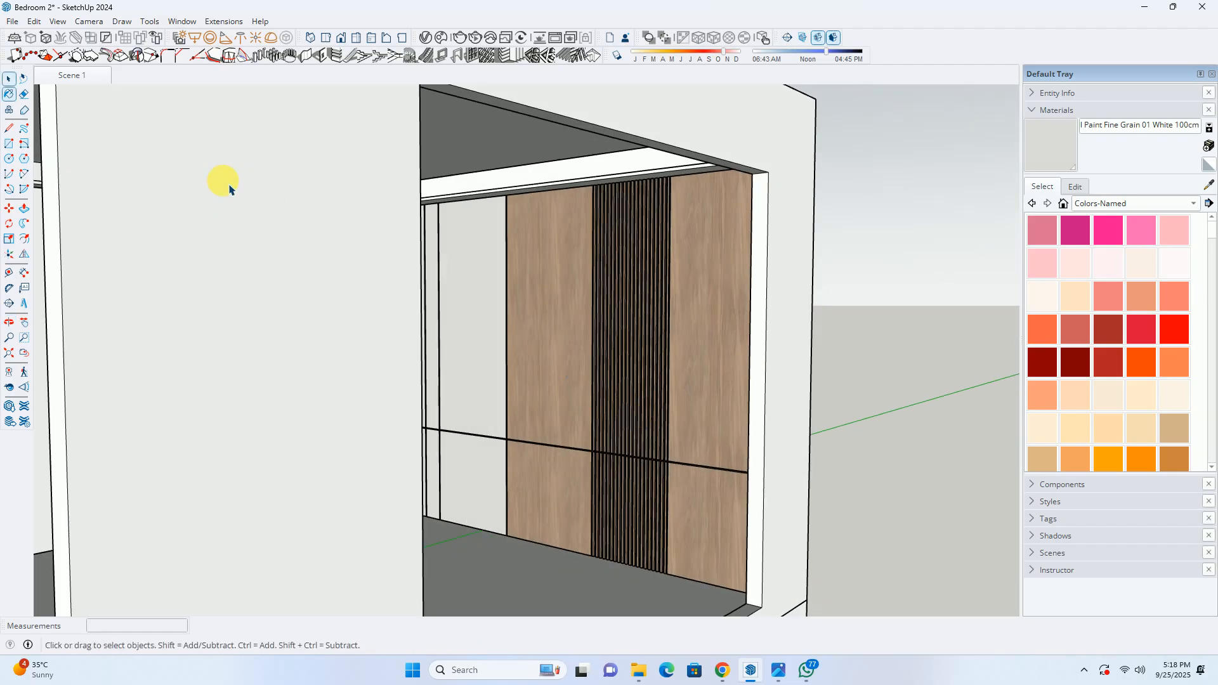
click(77, 78)
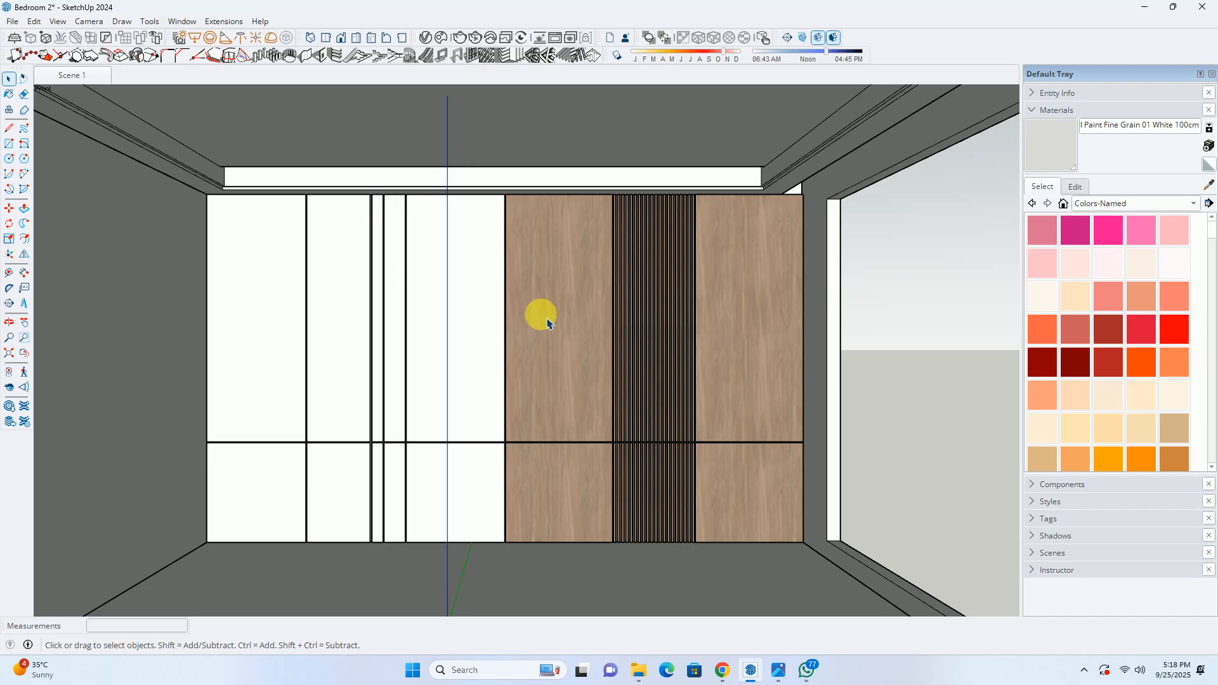
Set the V-Ray render engine to GPU and the render quality to High
click(425, 38)
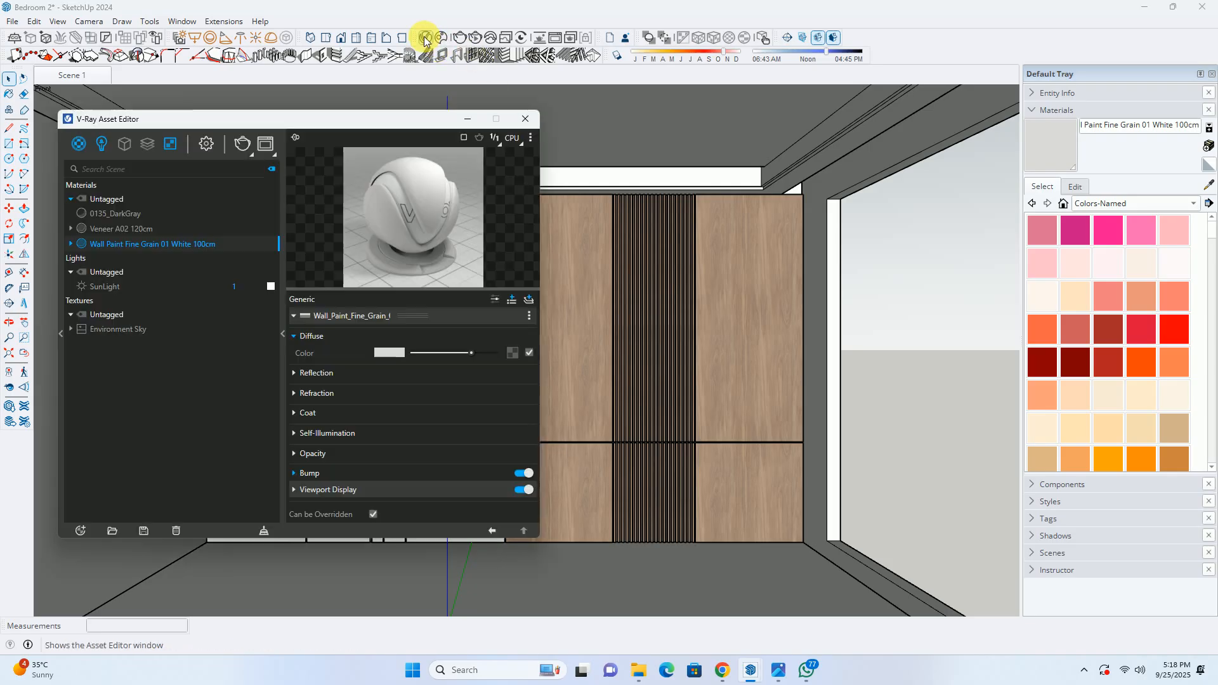
click(207, 145)
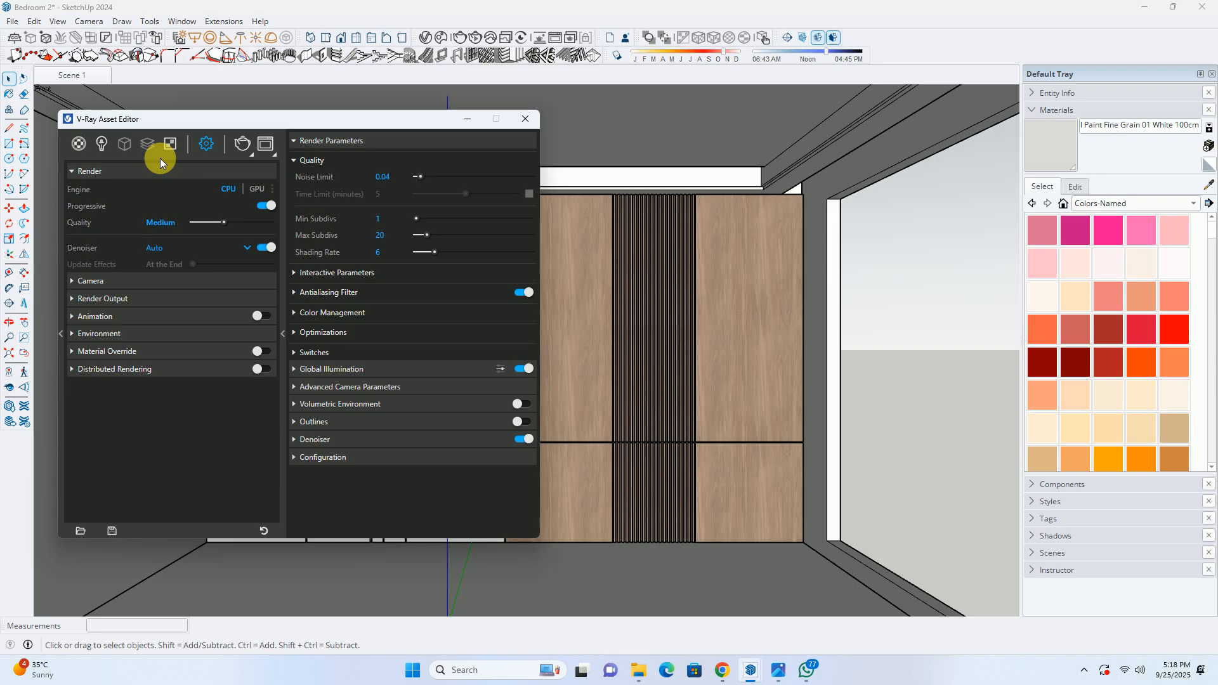
click(256, 188)
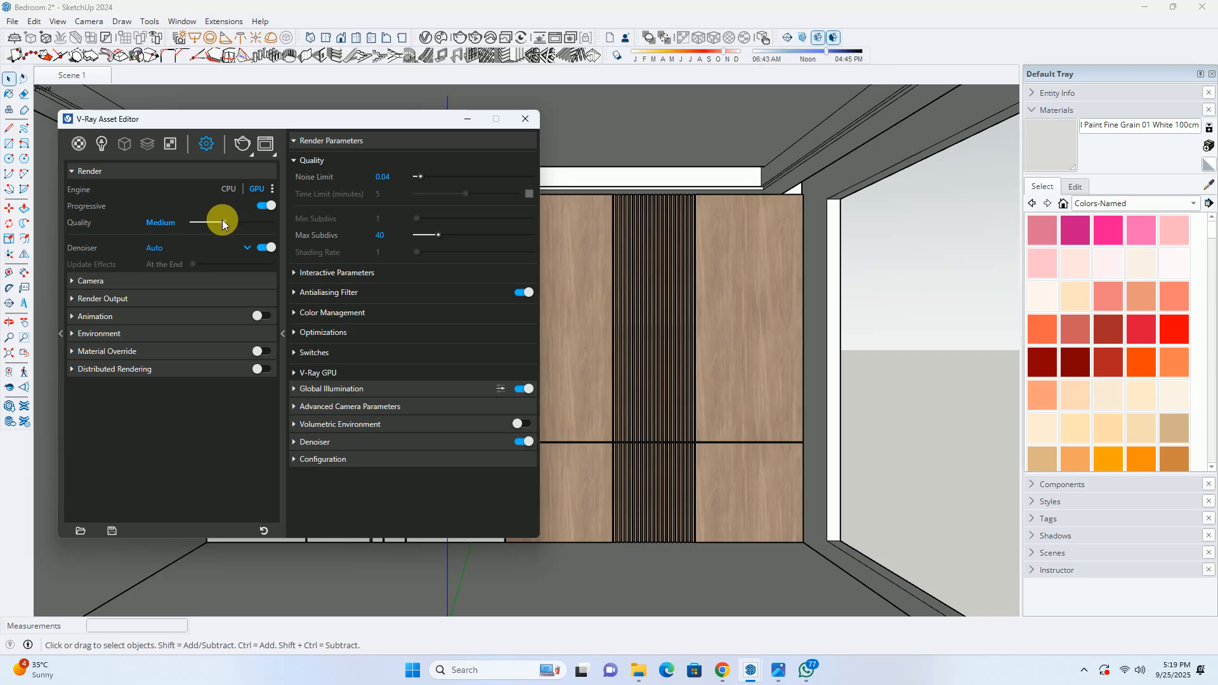
drag(223, 224, 259, 231)
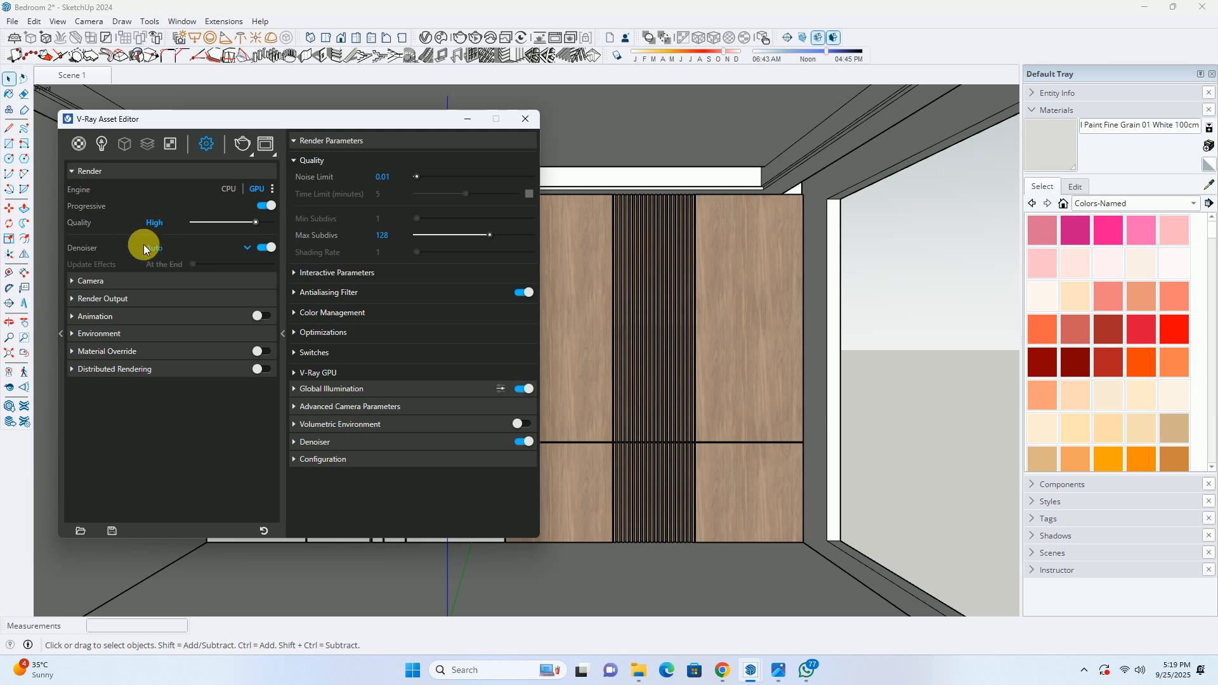
Set the denoiser to V-Ray with its effects updating at the Rapid rate
mouse_move(135, 242)
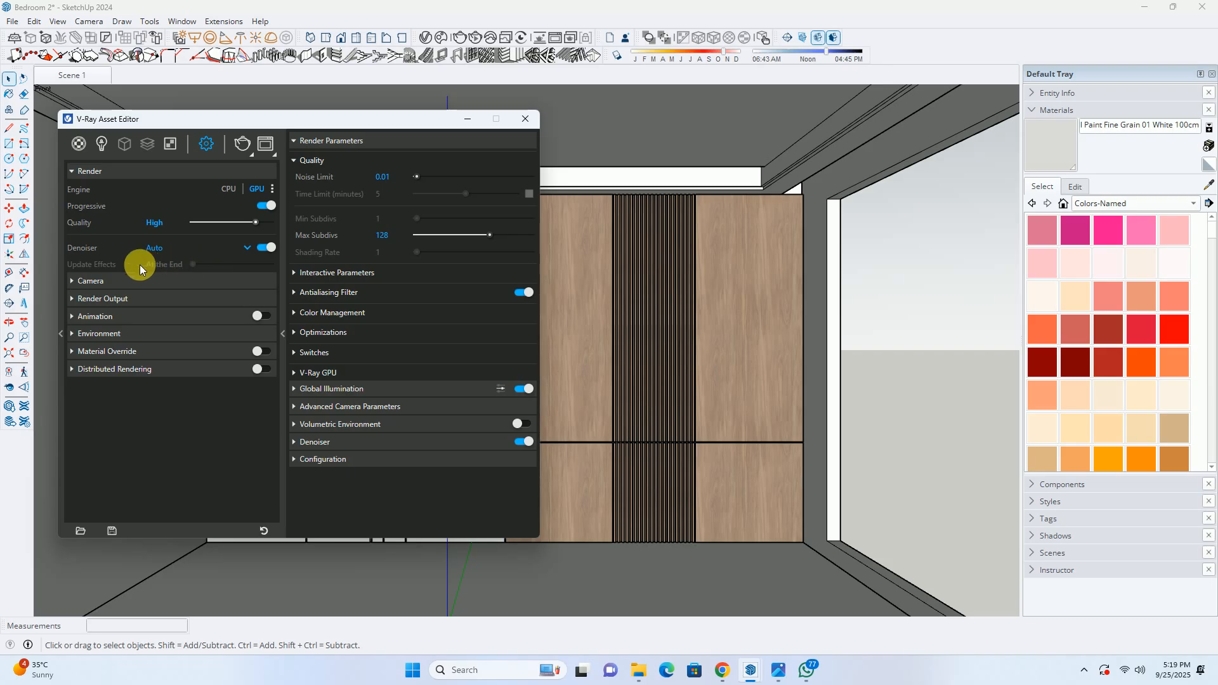
click(247, 247)
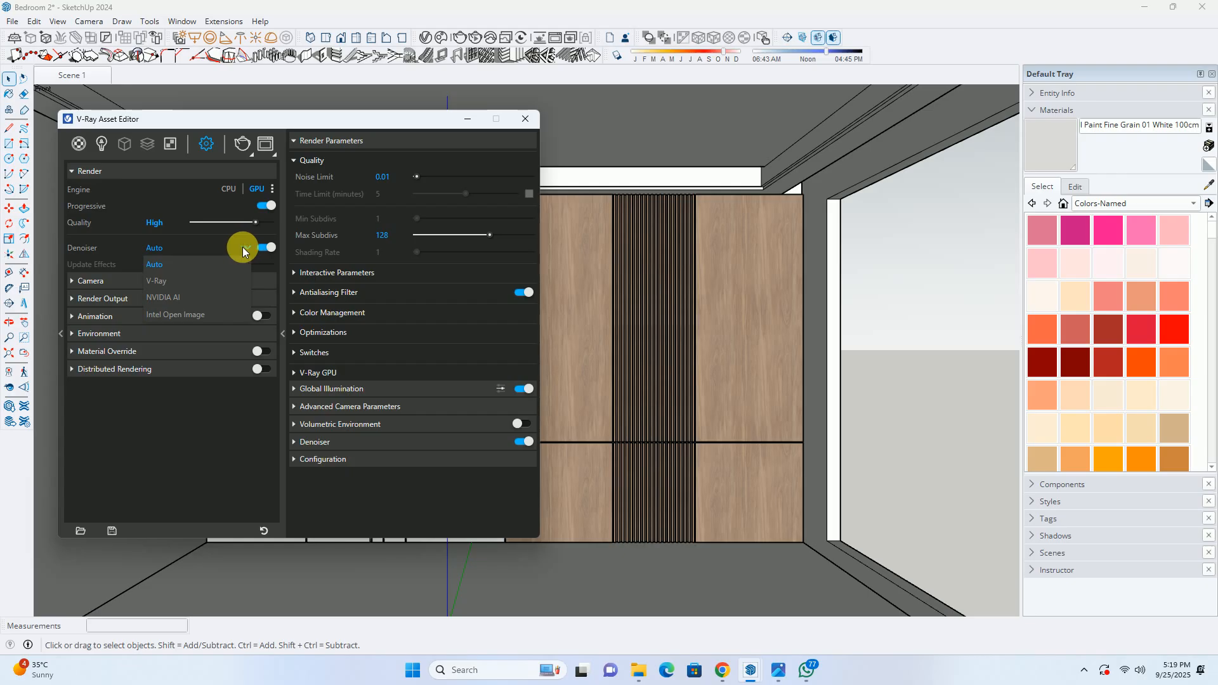
click(163, 281)
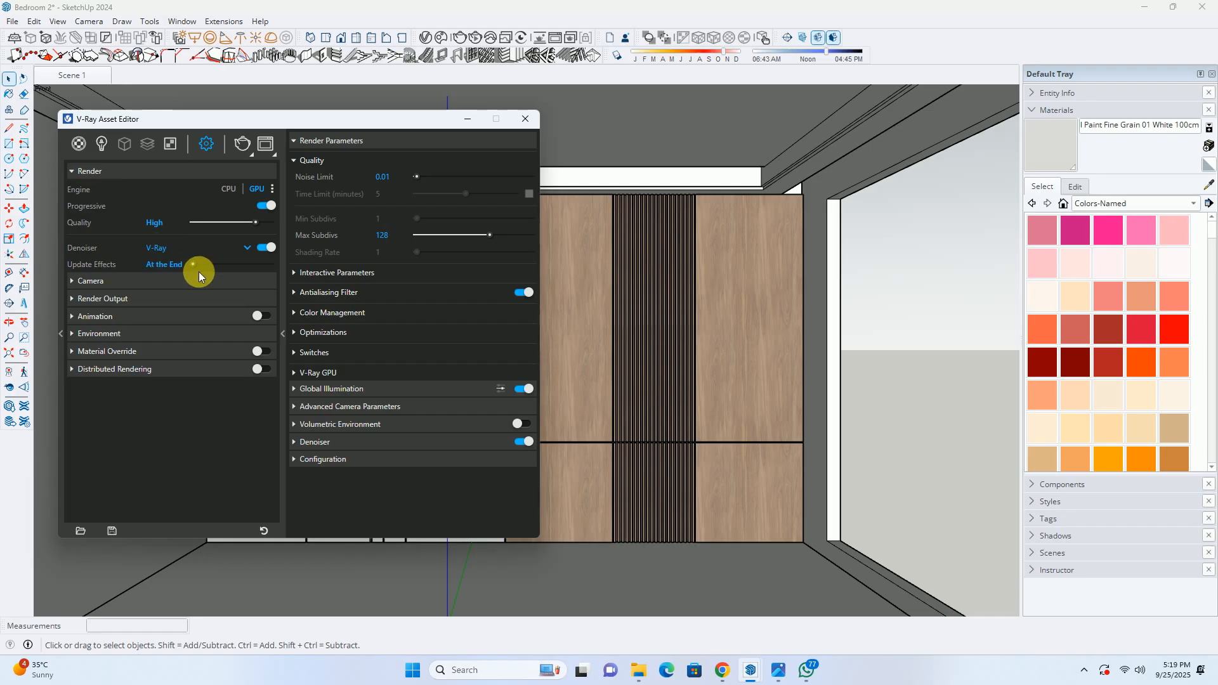
drag(192, 264, 275, 264)
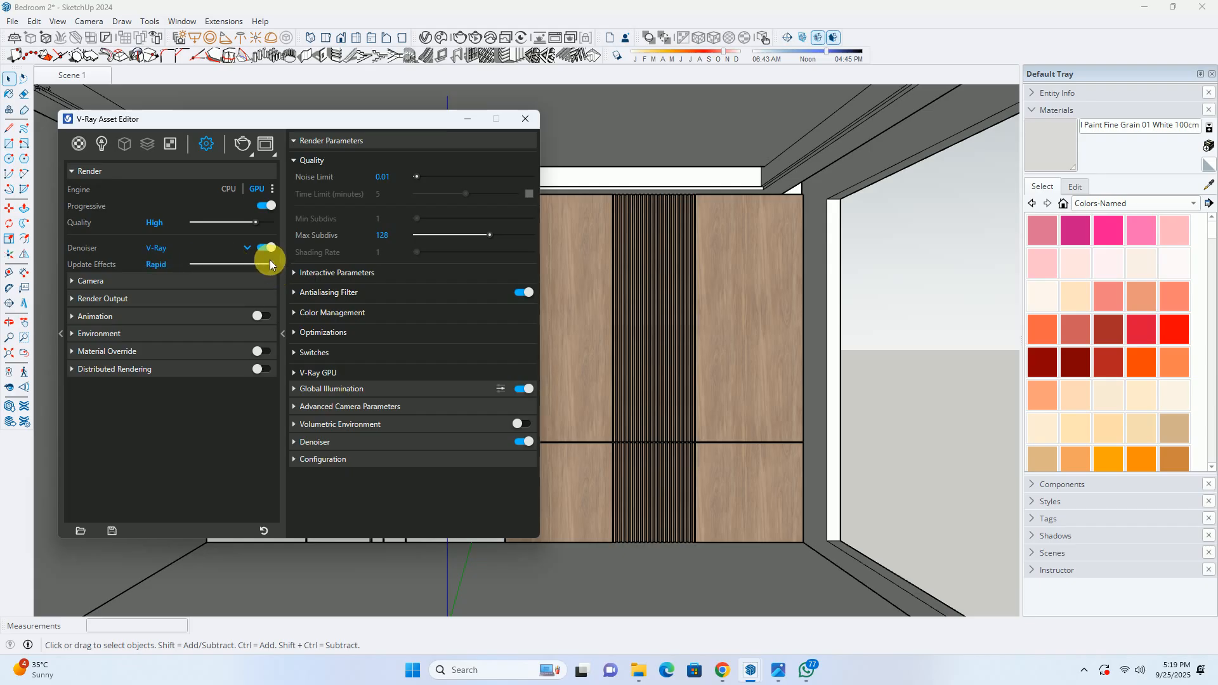
Turn on the safe frame in the render output settings and set the image width to 2000
click(113, 299)
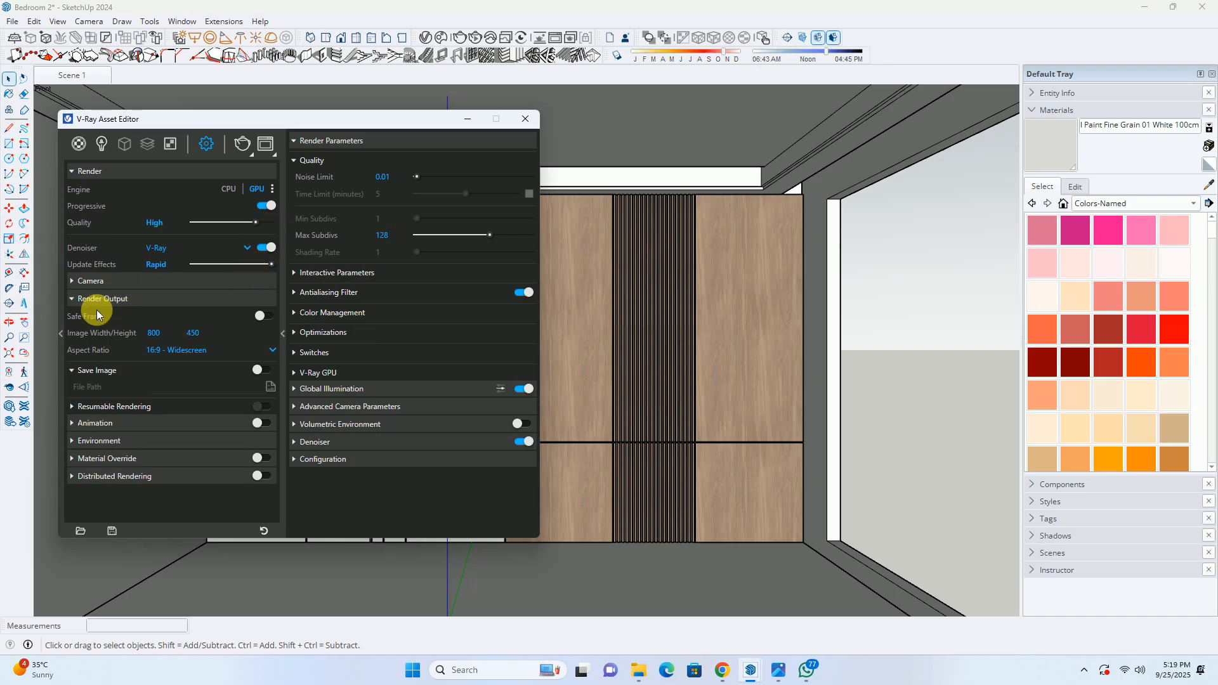
click(267, 316)
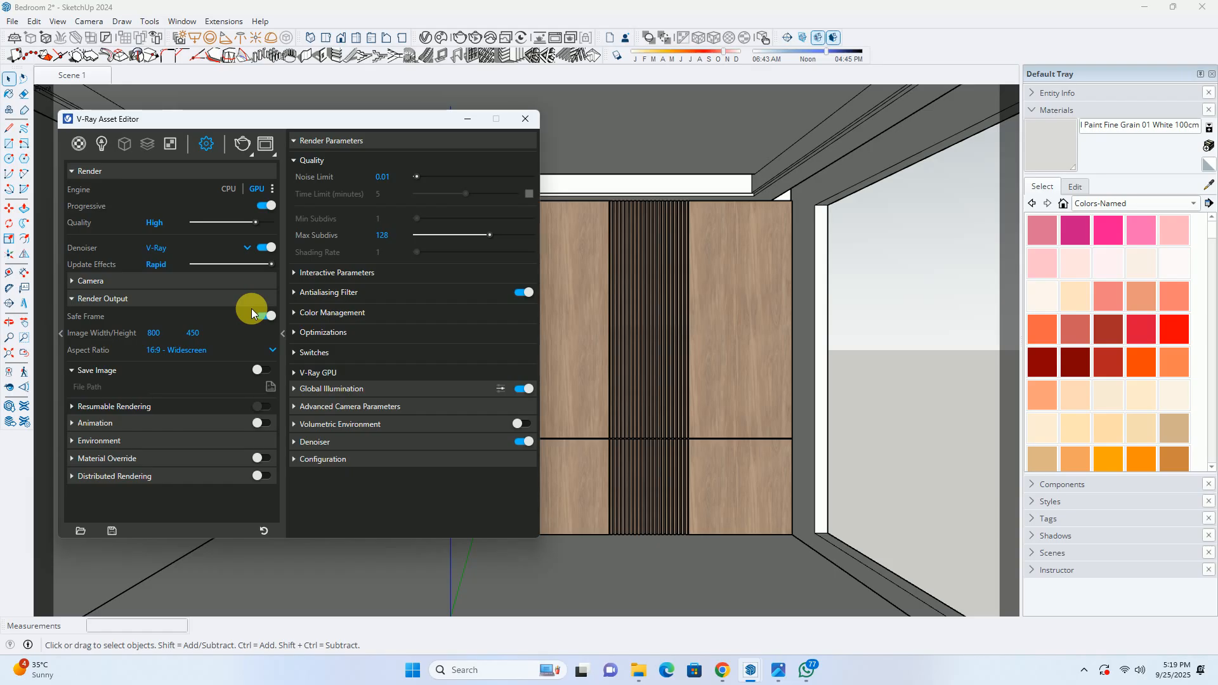
drag(349, 119, 782, 310)
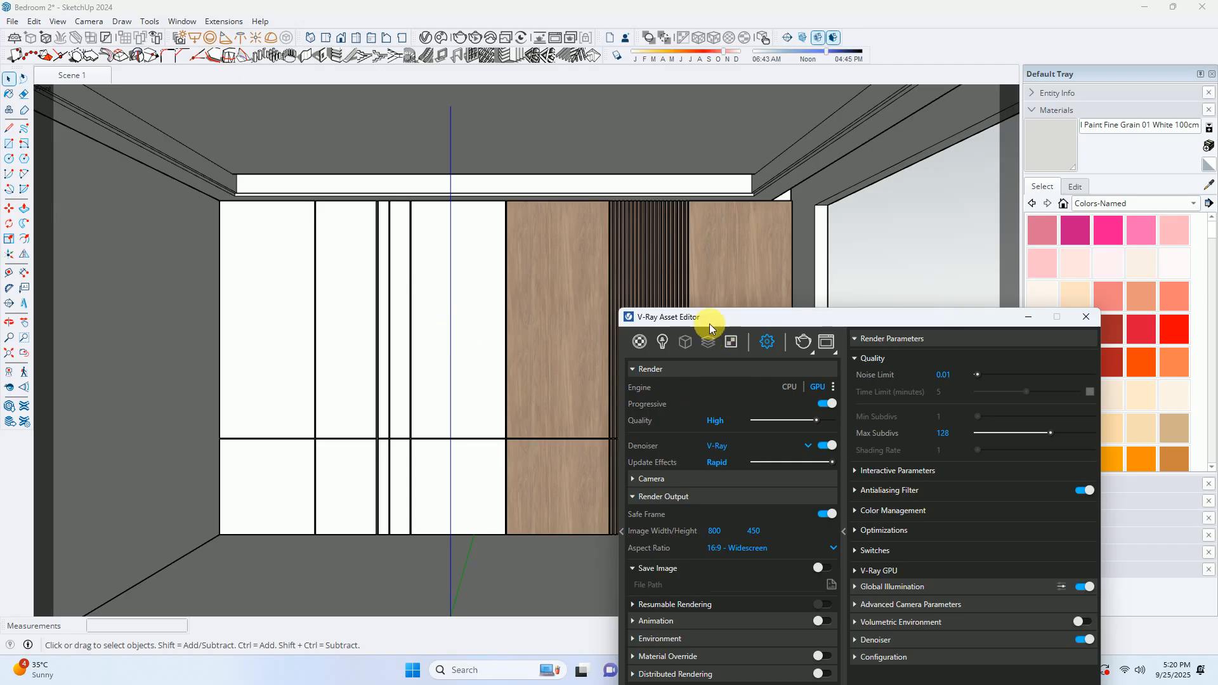
drag(705, 318, 432, 81)
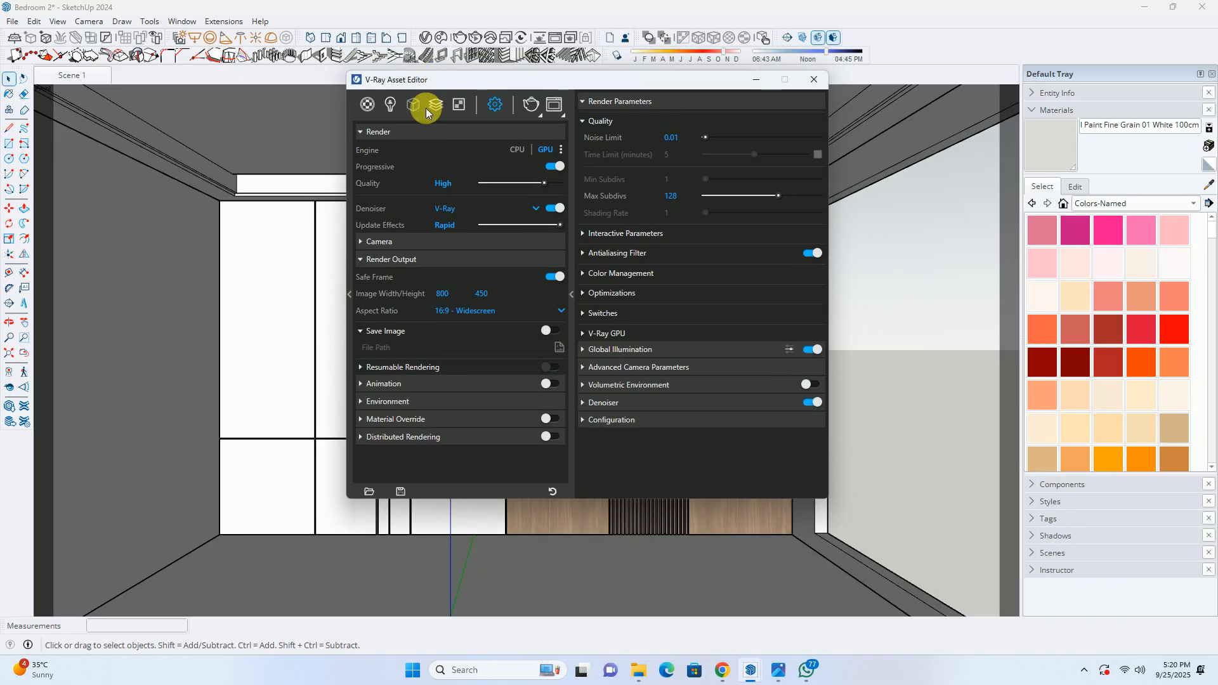
double_click(455, 299)
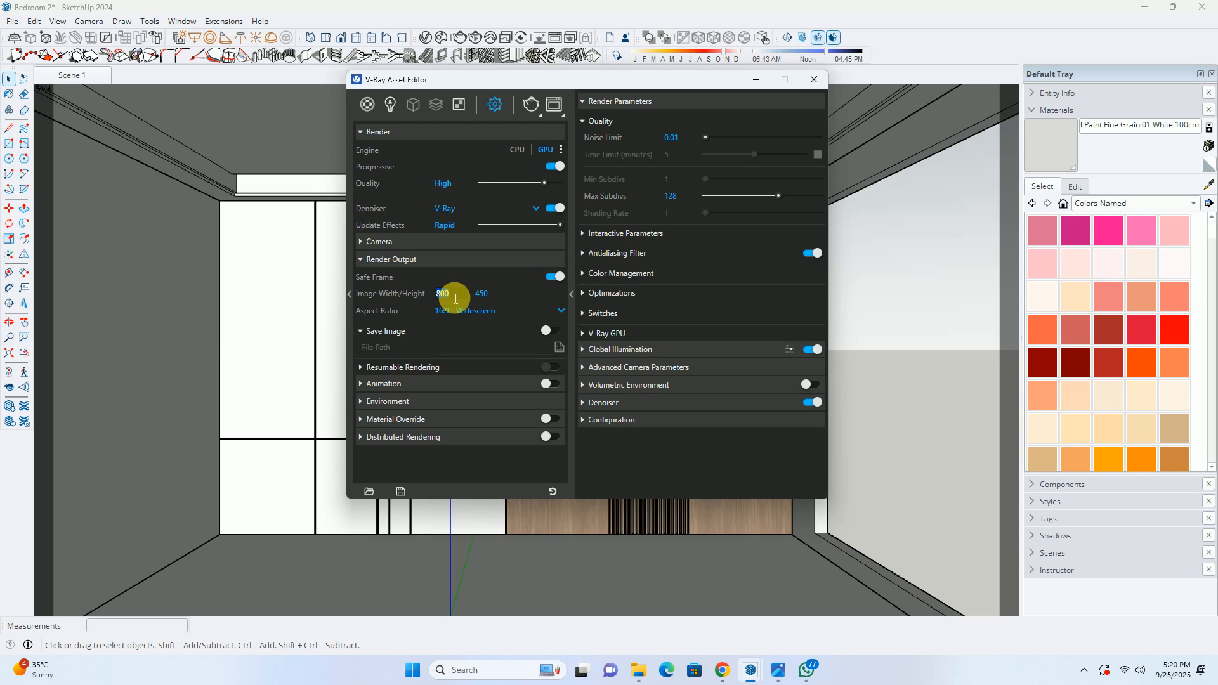
text(2000)
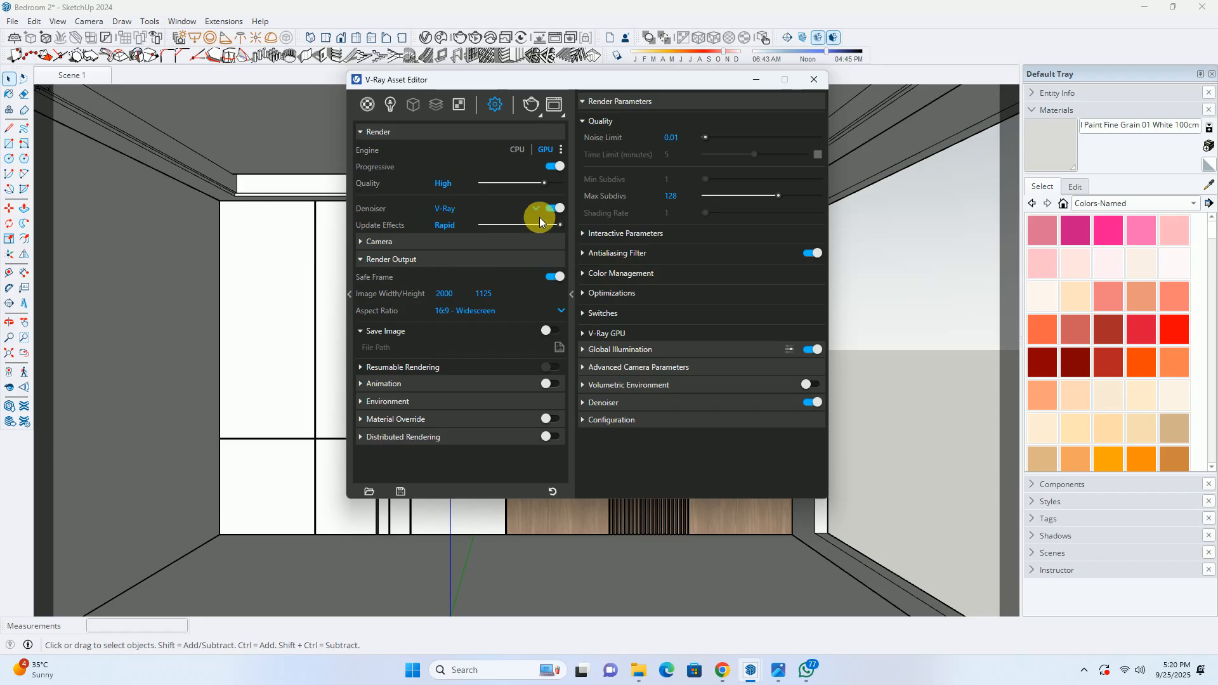
Set the render output aspect ratio to 4:5 - Portrait and check the framing in the viewport
click(470, 311)
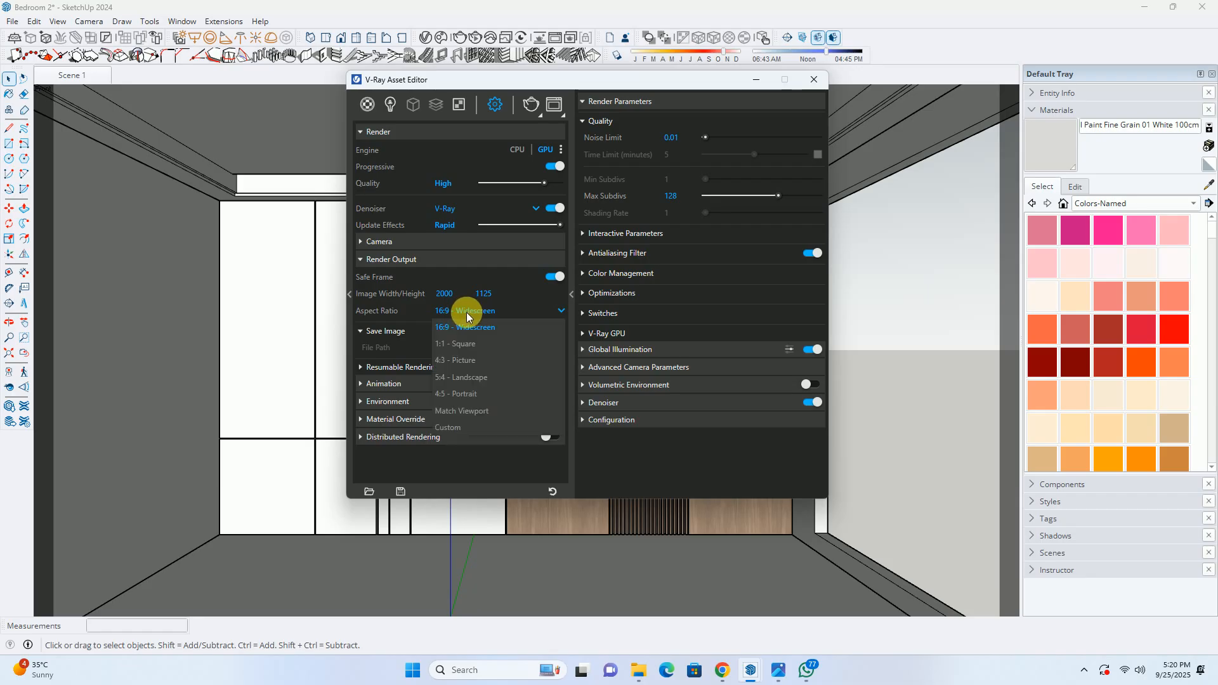
click(467, 394)
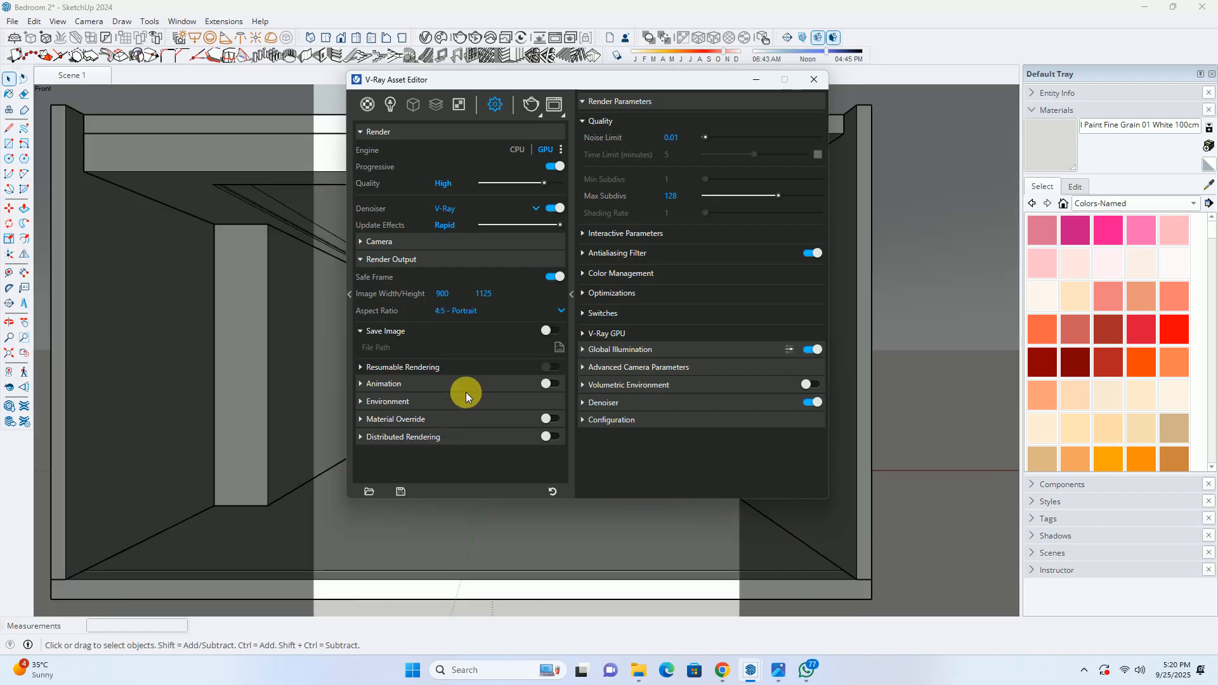
drag(706, 83, 1179, 364)
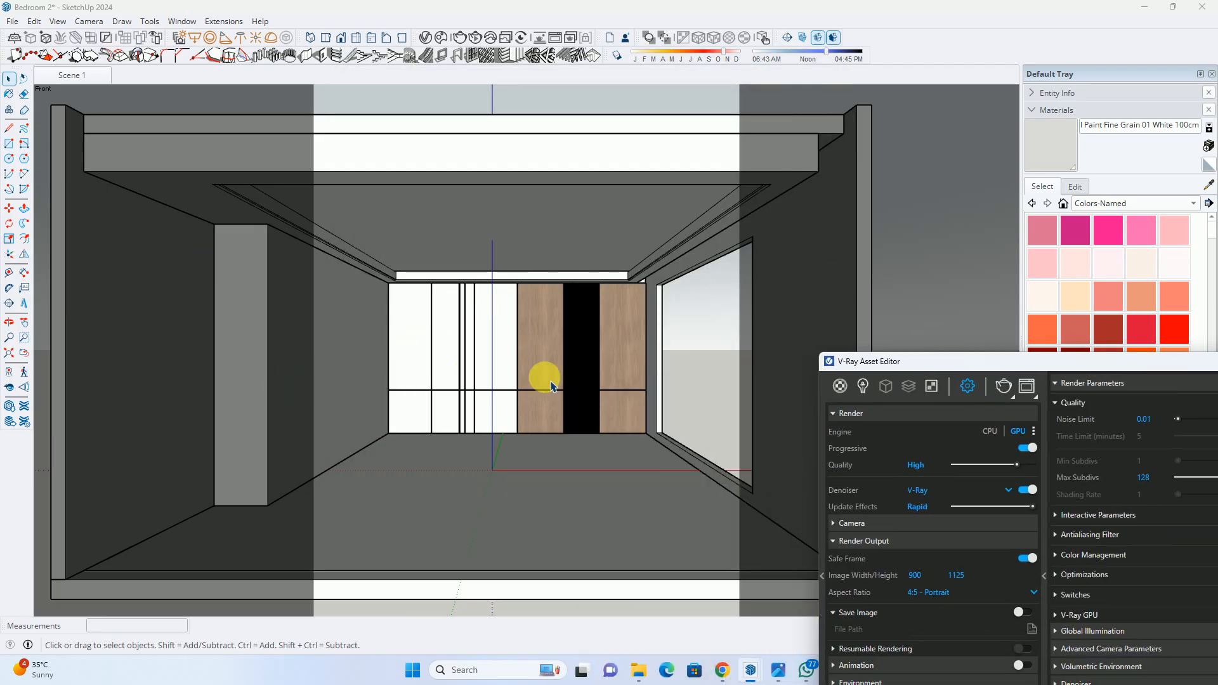
drag(913, 368, 593, 158)
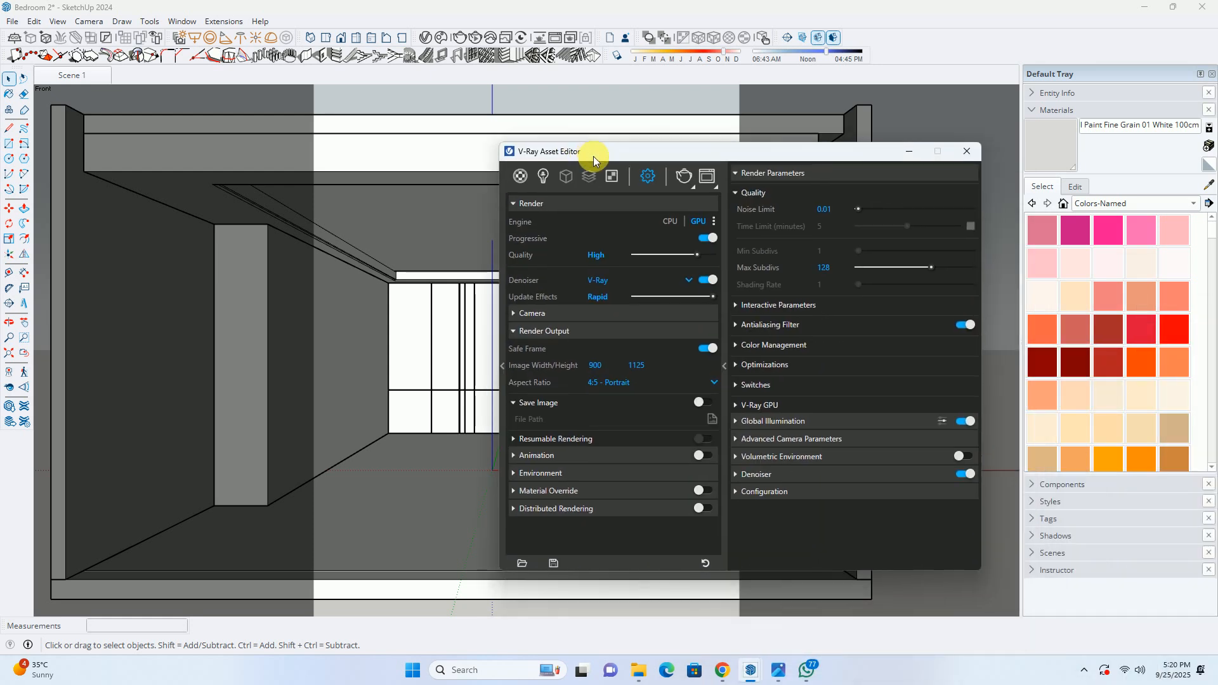
Try the 5:4 - Landscape aspect ratio for the render output and check the framing of the room
click(615, 383)
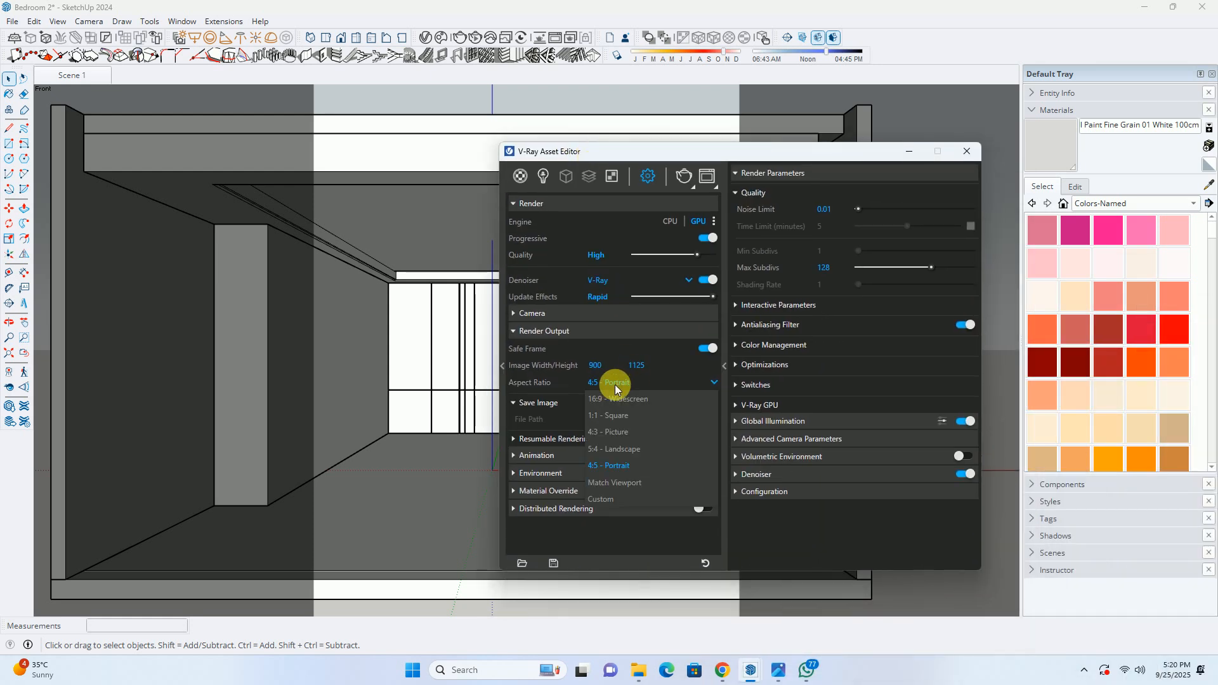
click(628, 447)
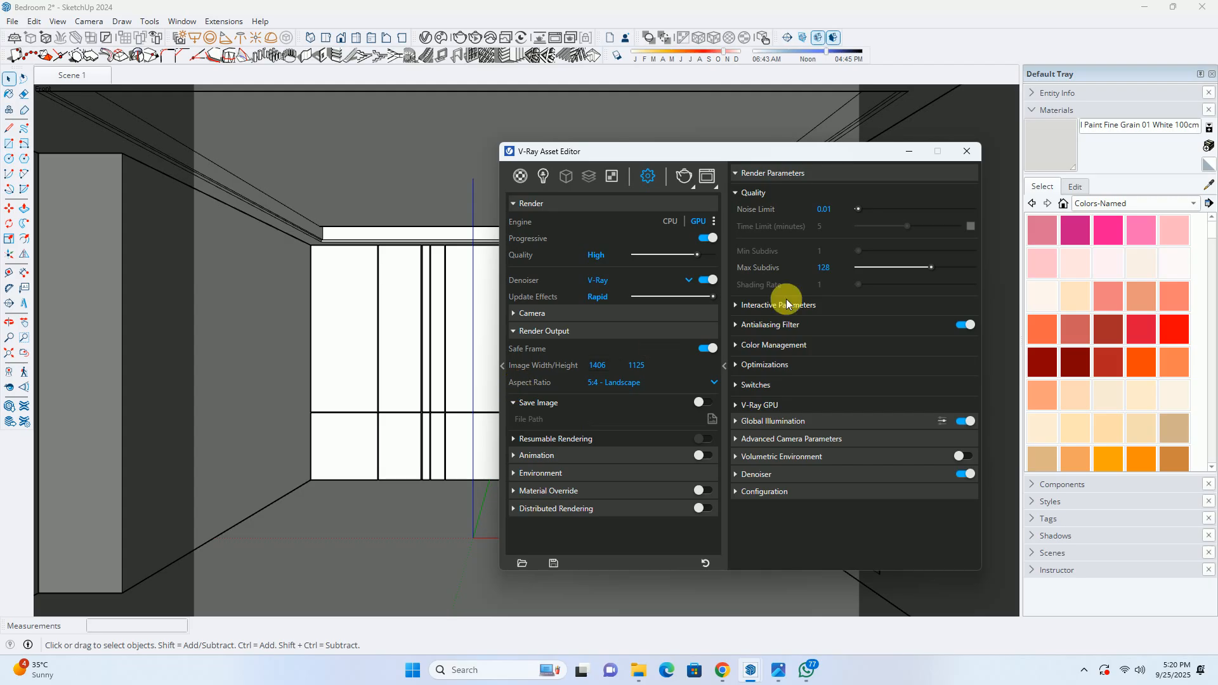
click(968, 151)
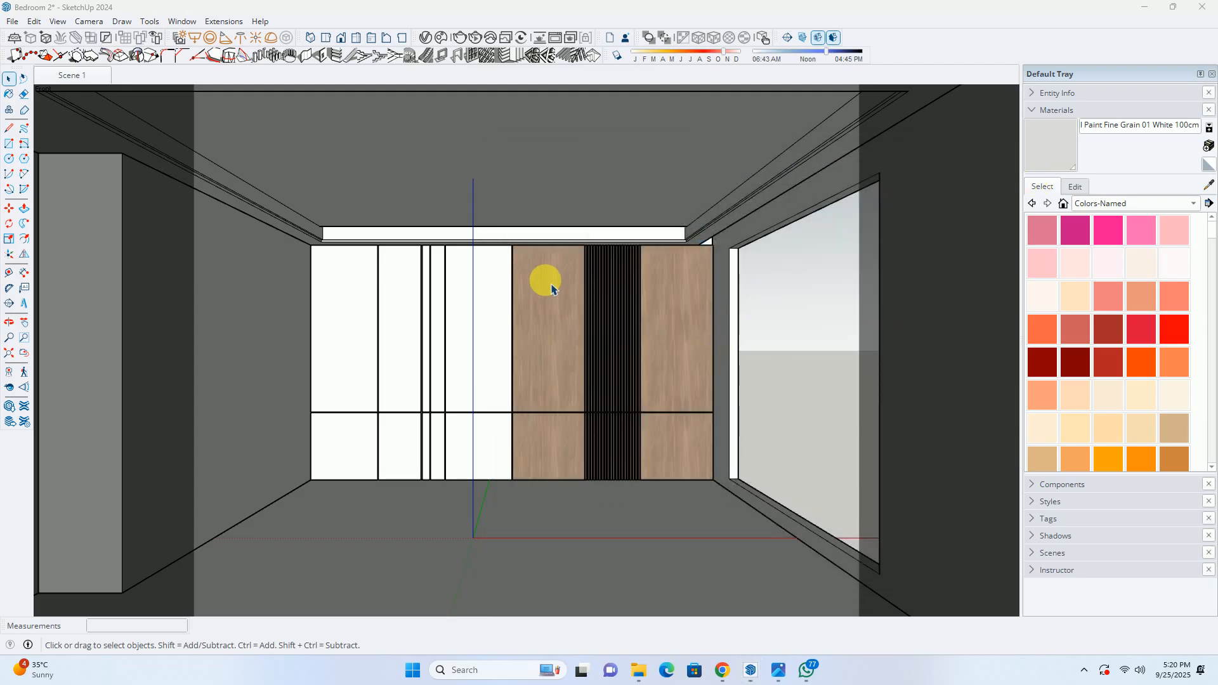
Set the V-Ray render output aspect ratio to 16:9 - Widescreen
click(426, 37)
click(618, 383)
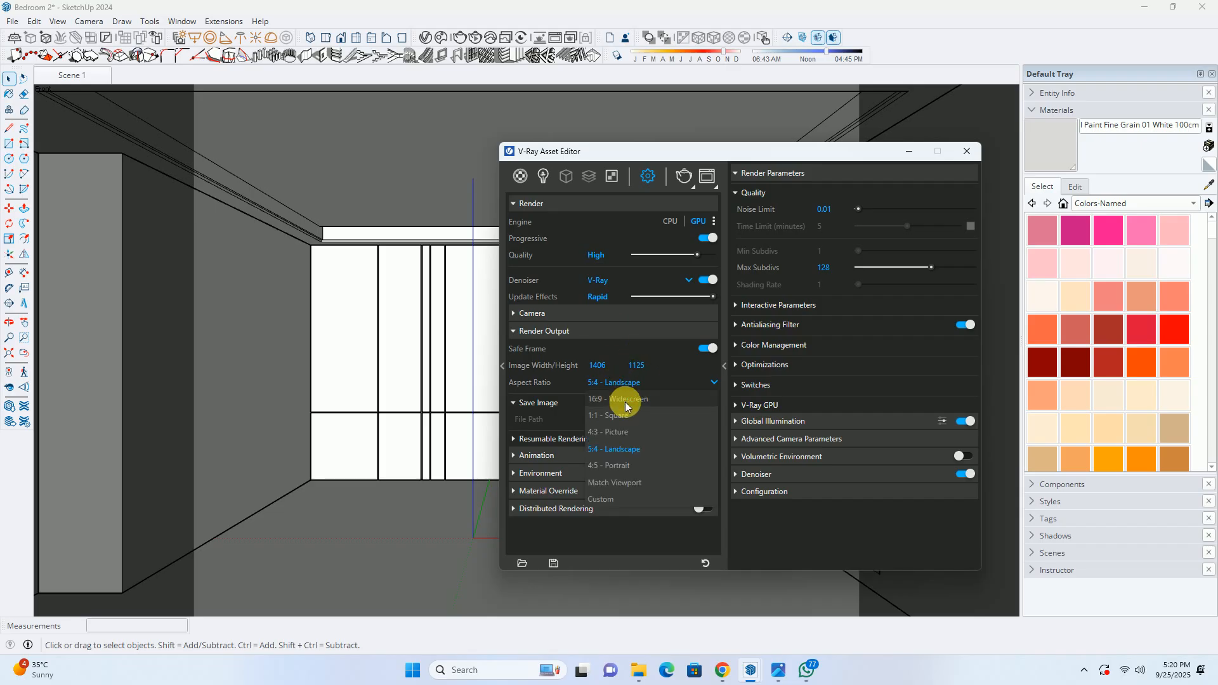
click(620, 406)
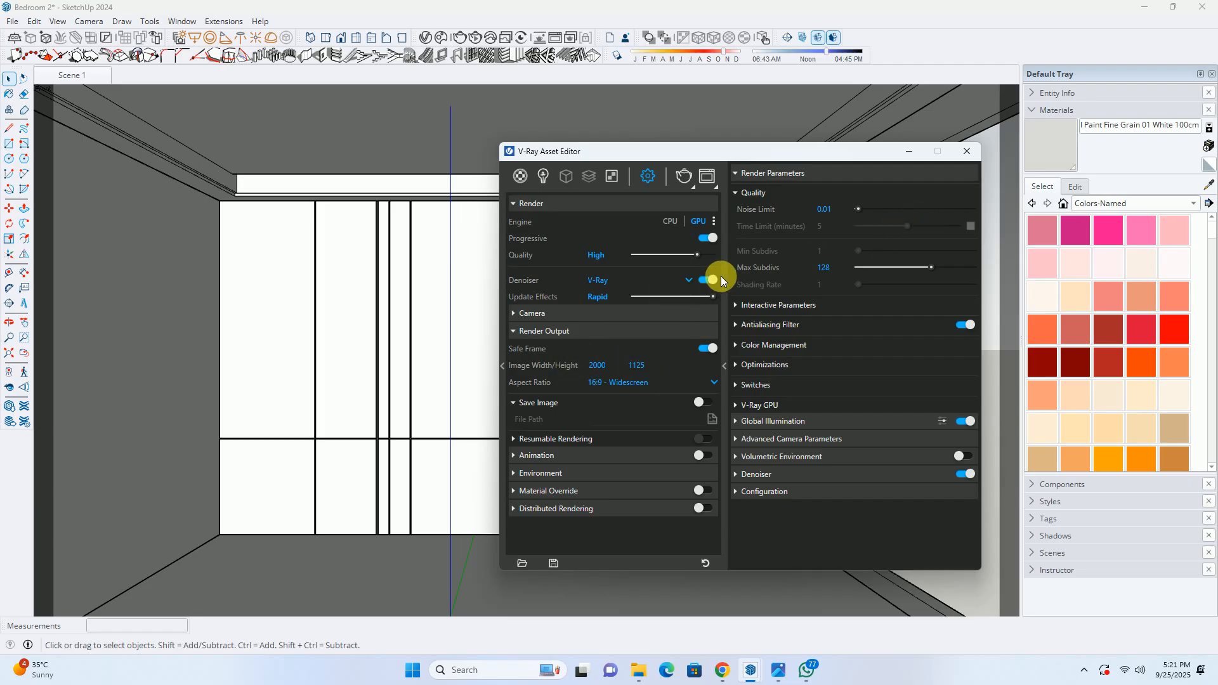
Start a V-Ray Interactive render of the room and inspect the panelled back wall up close
click(693, 186)
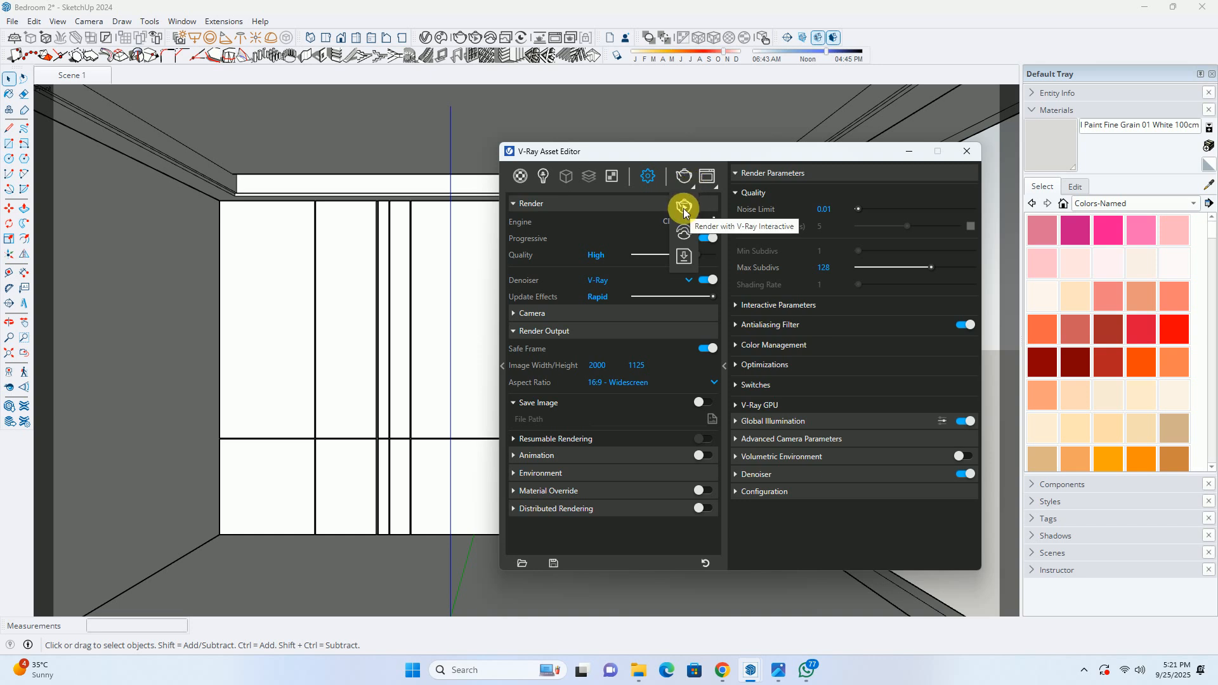
click(684, 209)
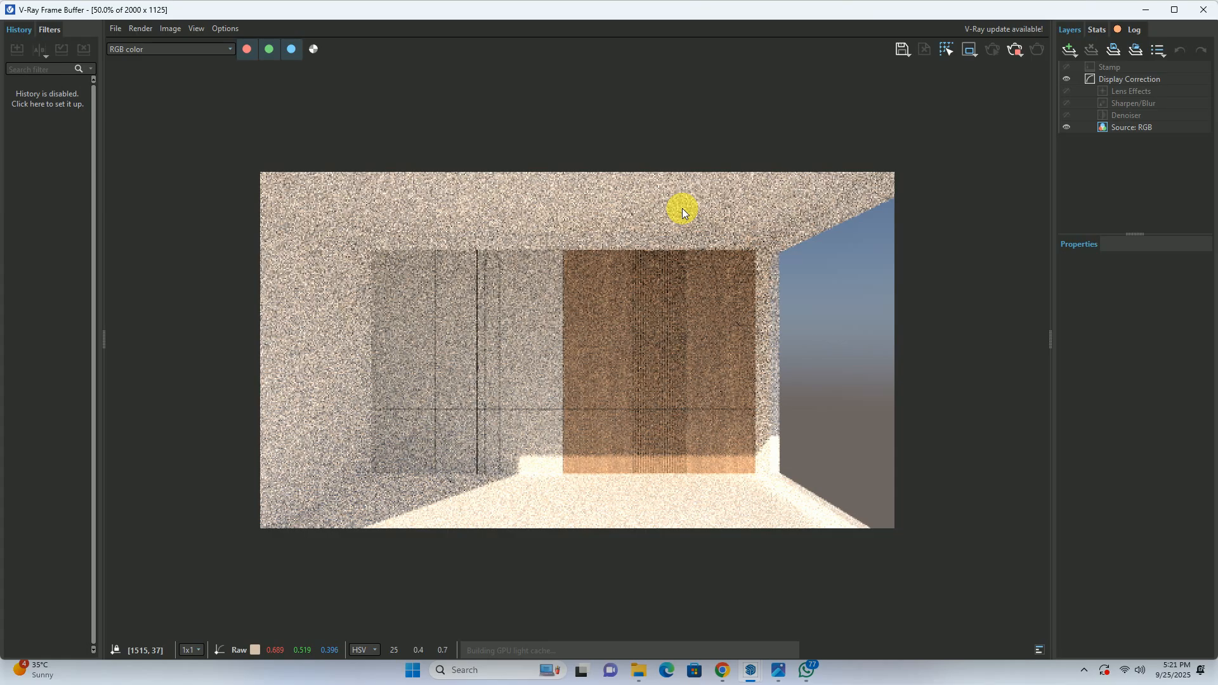
scroll(634, 330, up, 1)
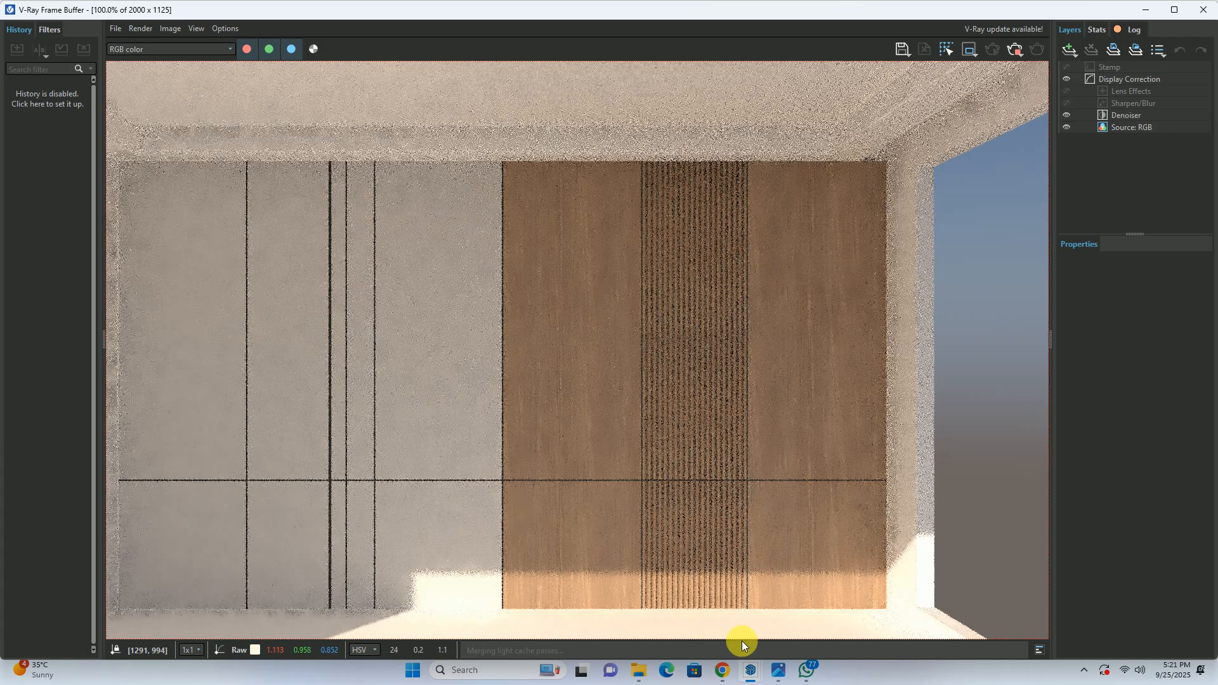
Compare the rendered wall with the reference photo download (6).jpg, then return to the model
click(779, 671)
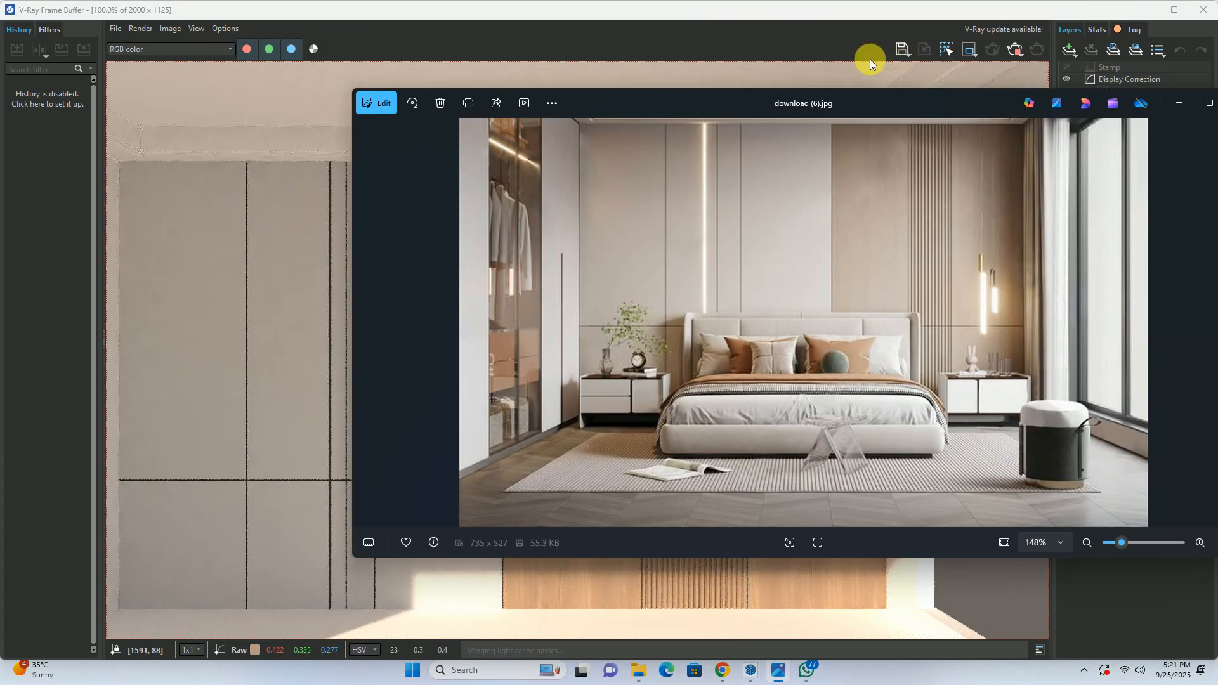
drag(841, 100, 311, 202)
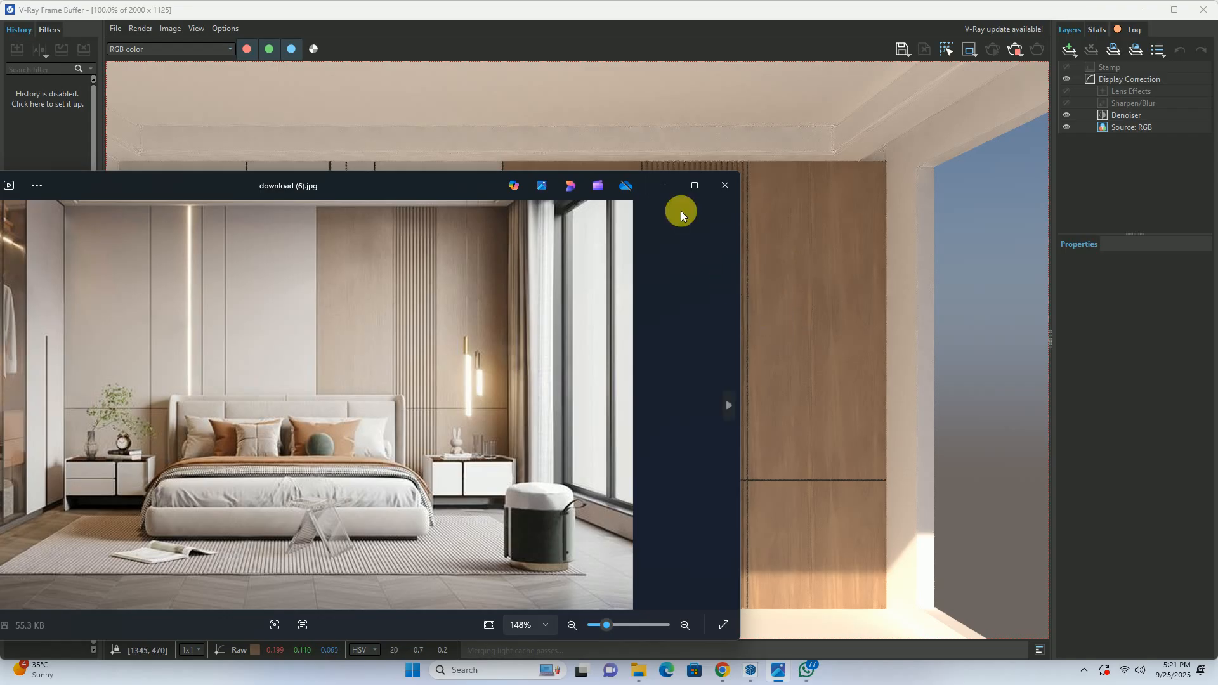
click(696, 186)
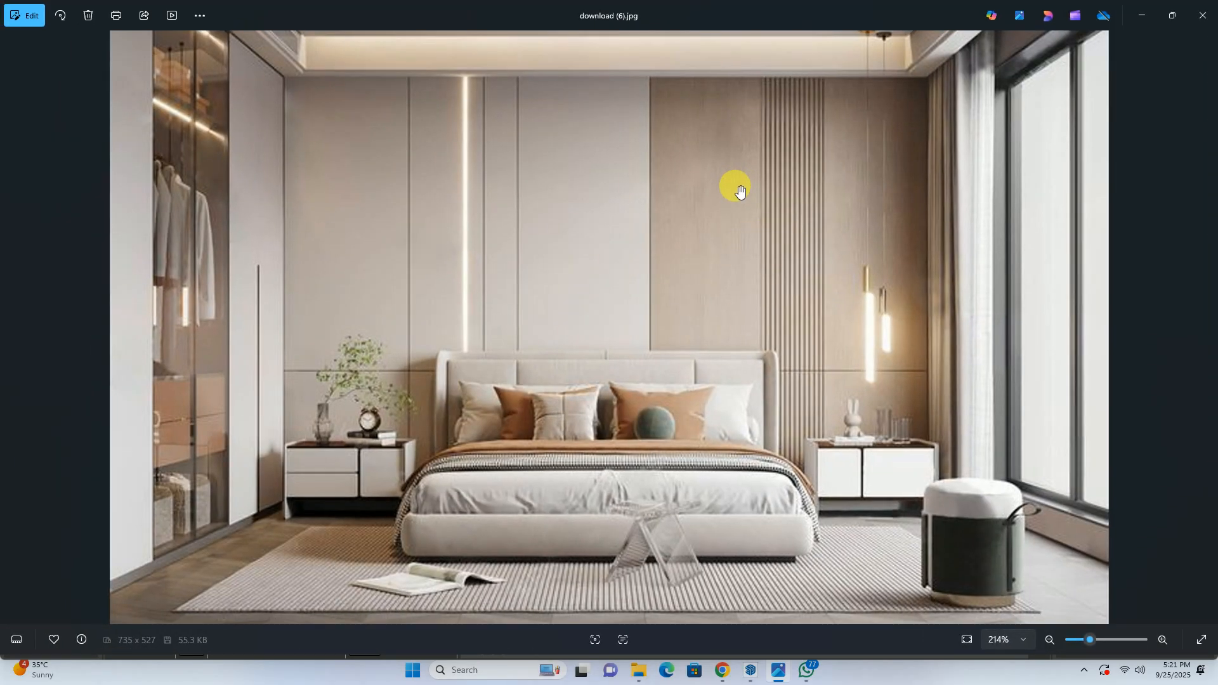
click(1142, 17)
click(1146, 10)
Sample the Veneer A02 120cm material from the back wall and, in HSB mode, set its saturation to 20 and brightness to 73
drag(893, 151, 514, 128)
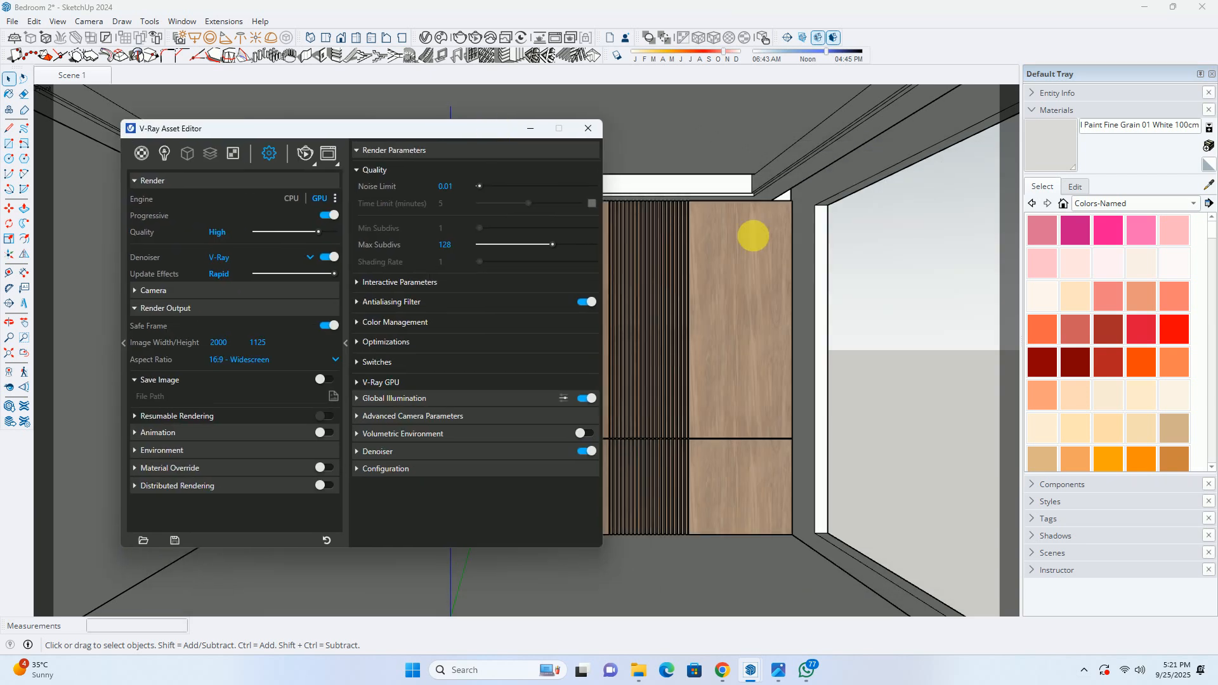
click(1209, 185)
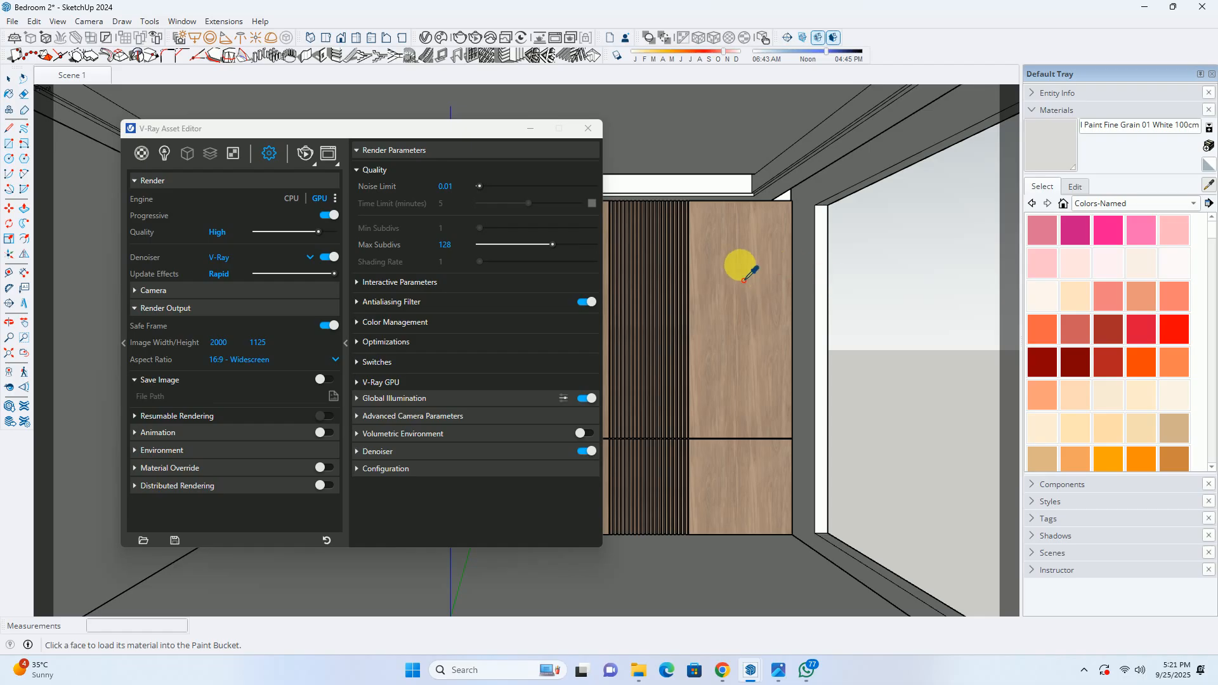
click(745, 280)
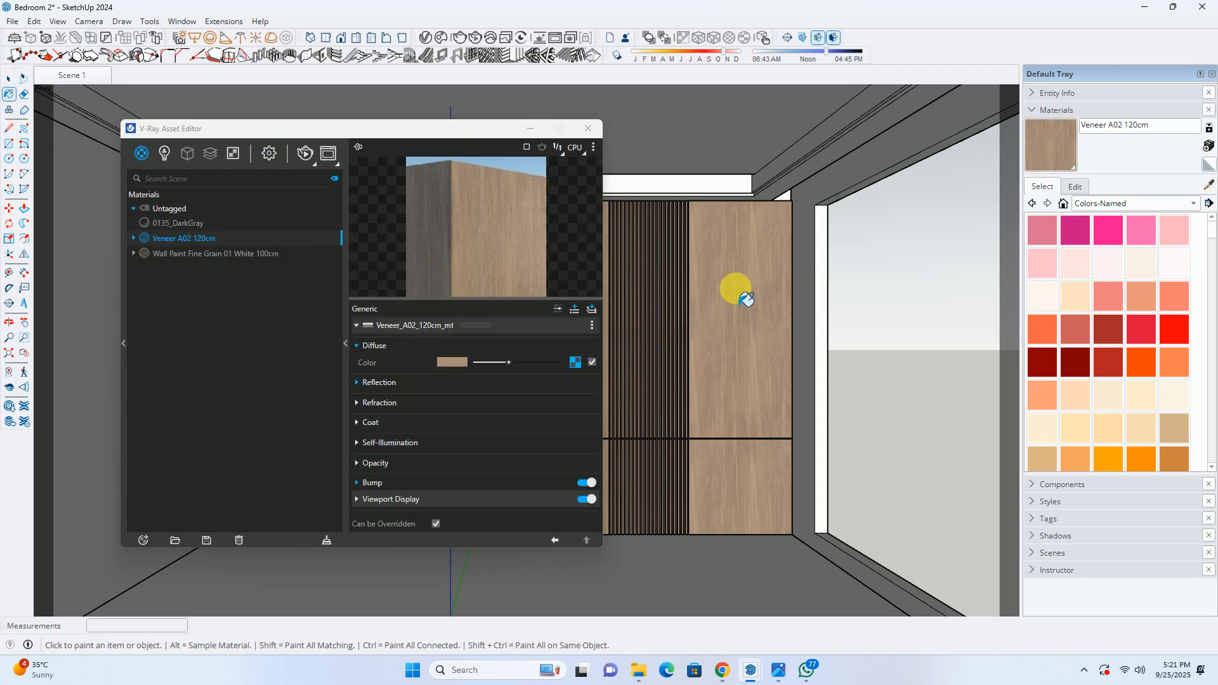
click(1075, 188)
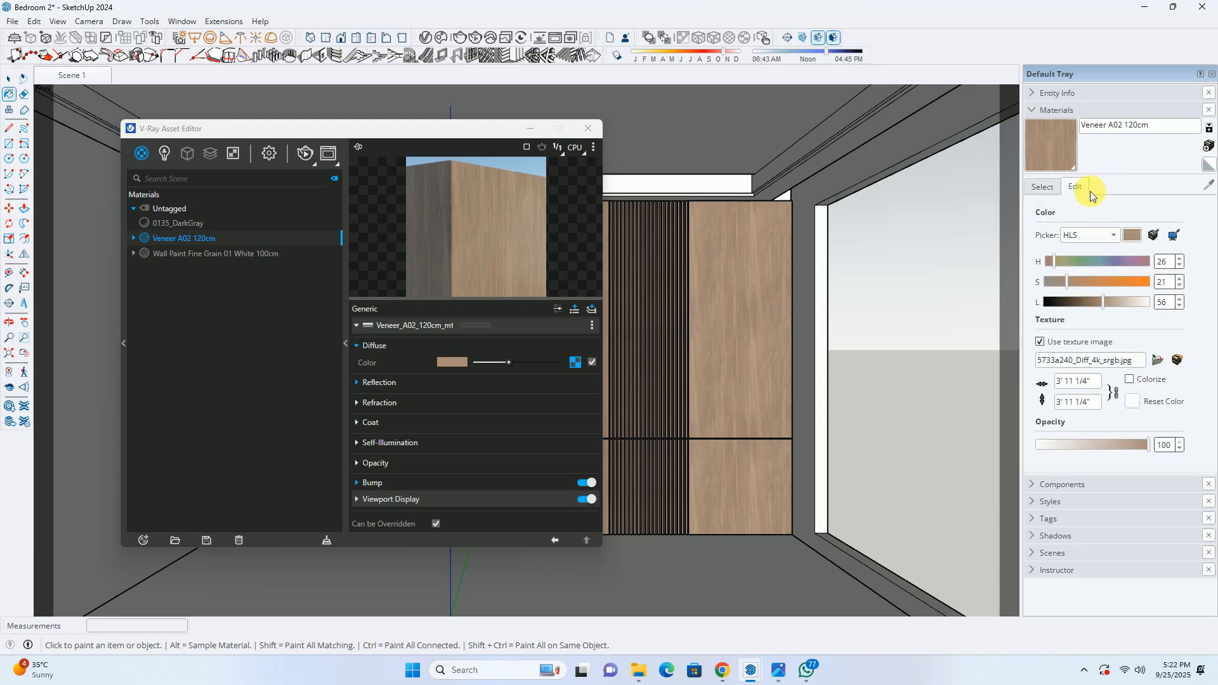
click(1095, 235)
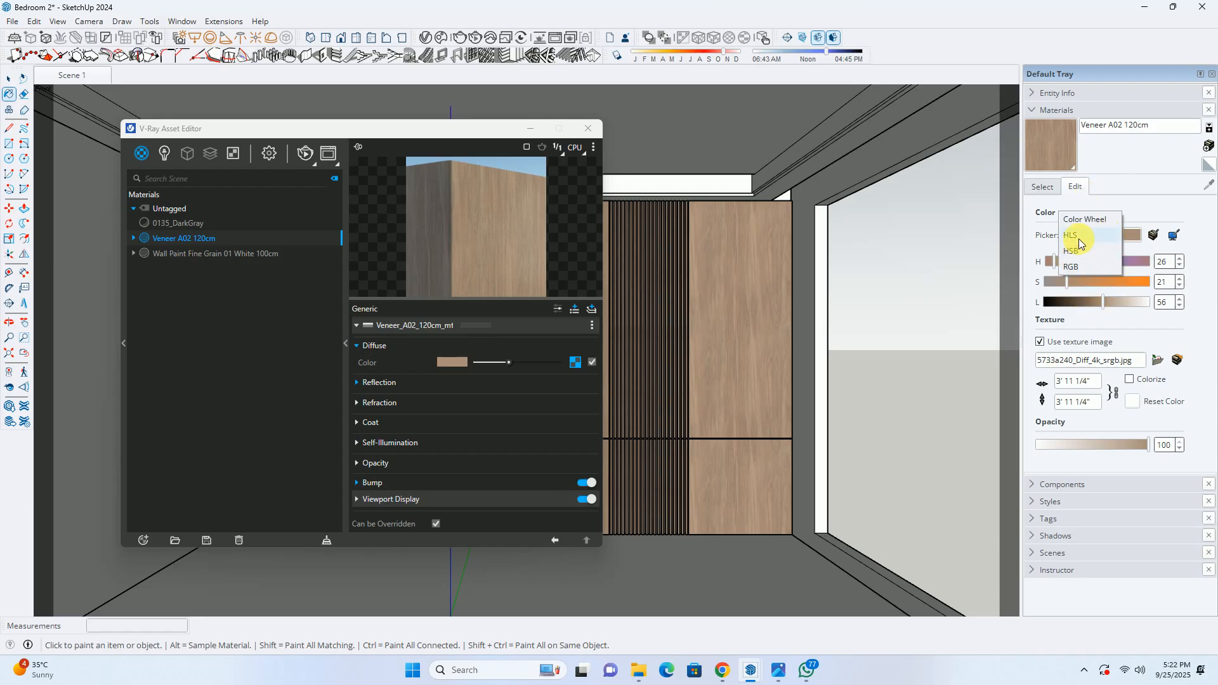
click(1077, 251)
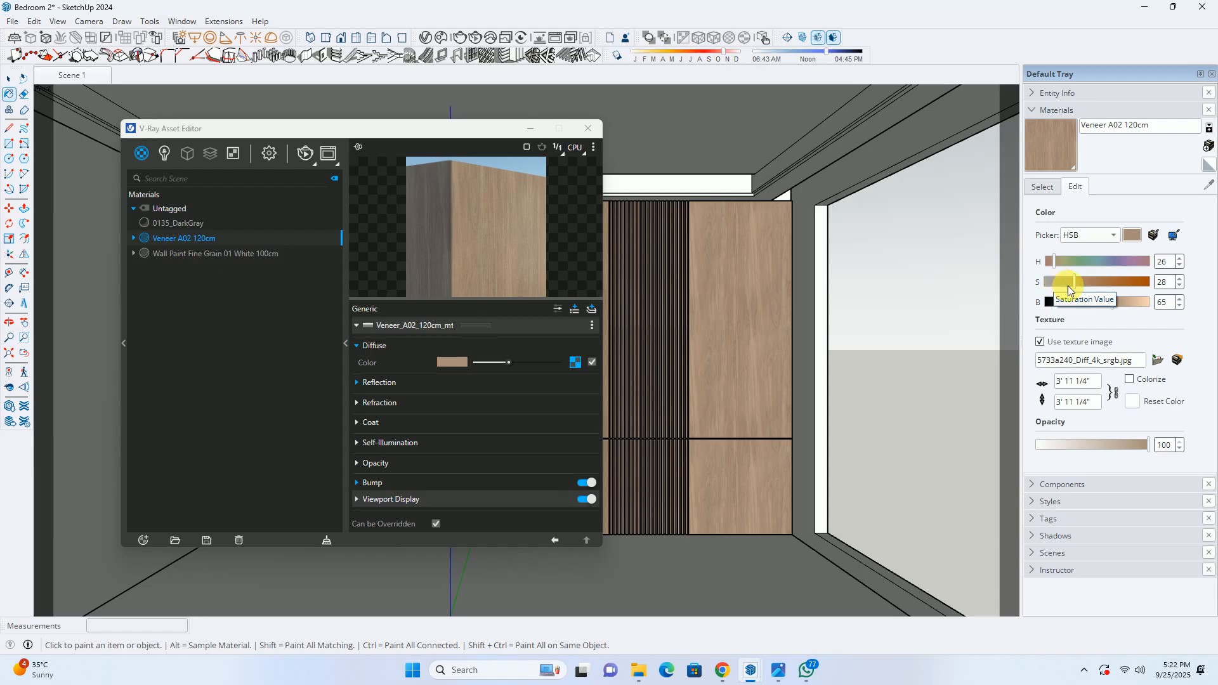
drag(1114, 302, 1117, 299)
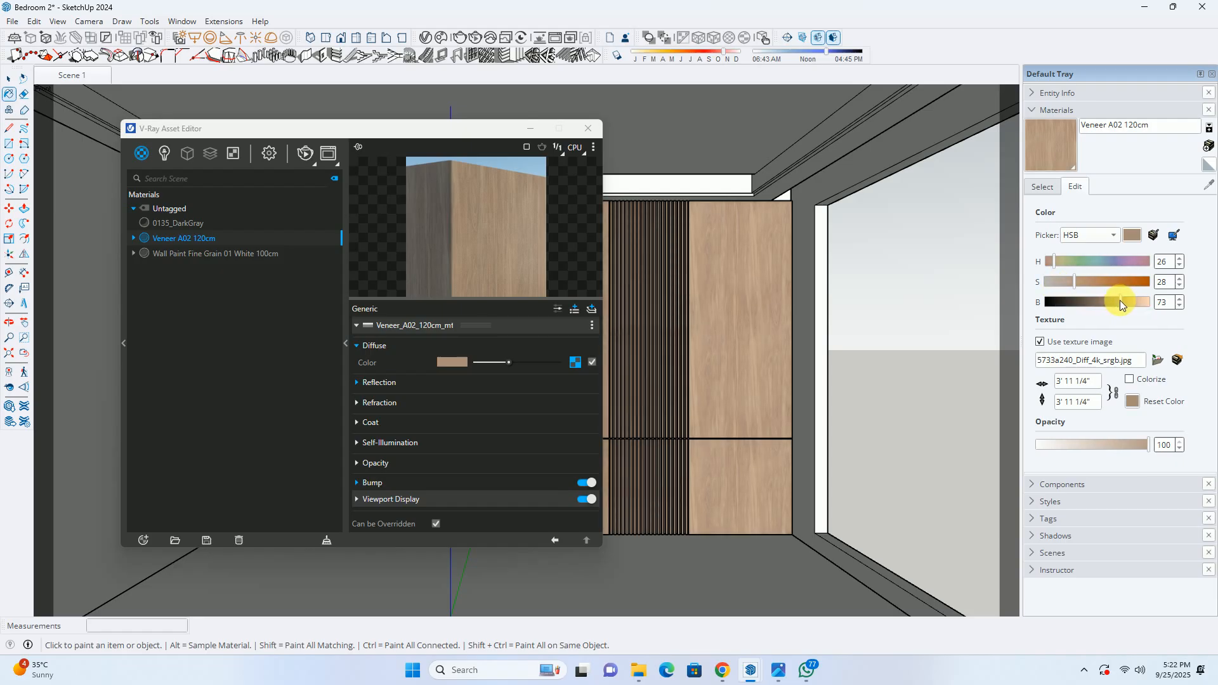
click(1067, 283)
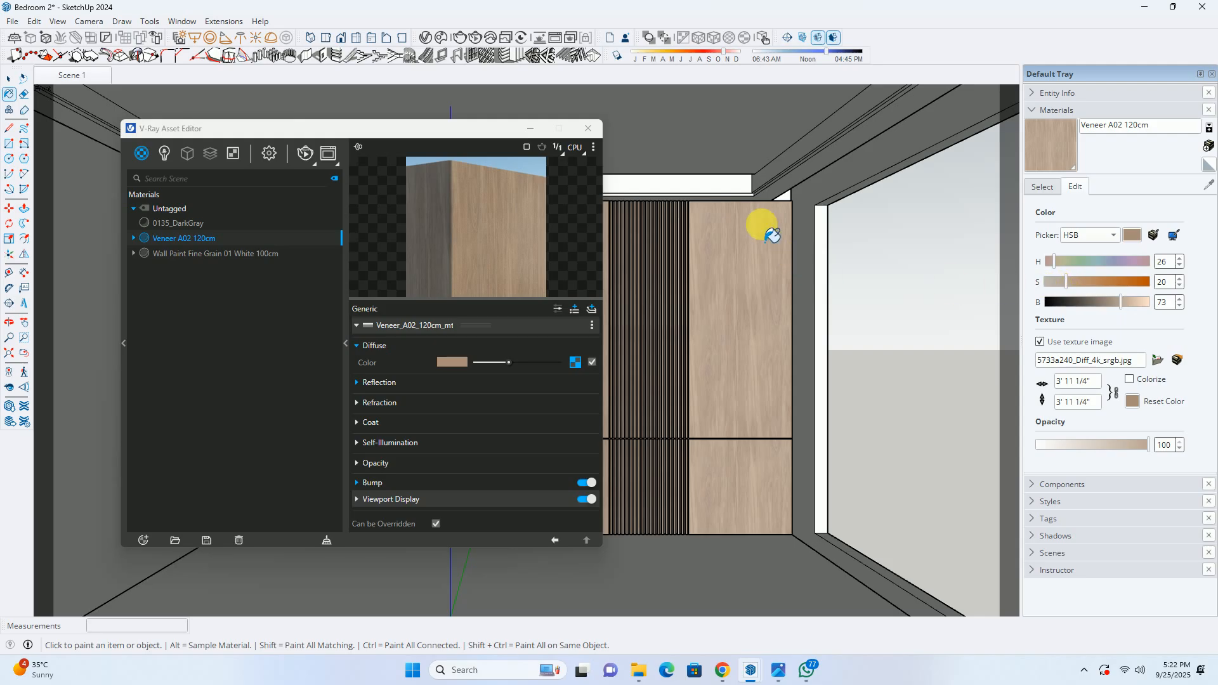
Render the room to check the veneer's adjusted colour, then stop the render and close the frame buffer
click(470, 36)
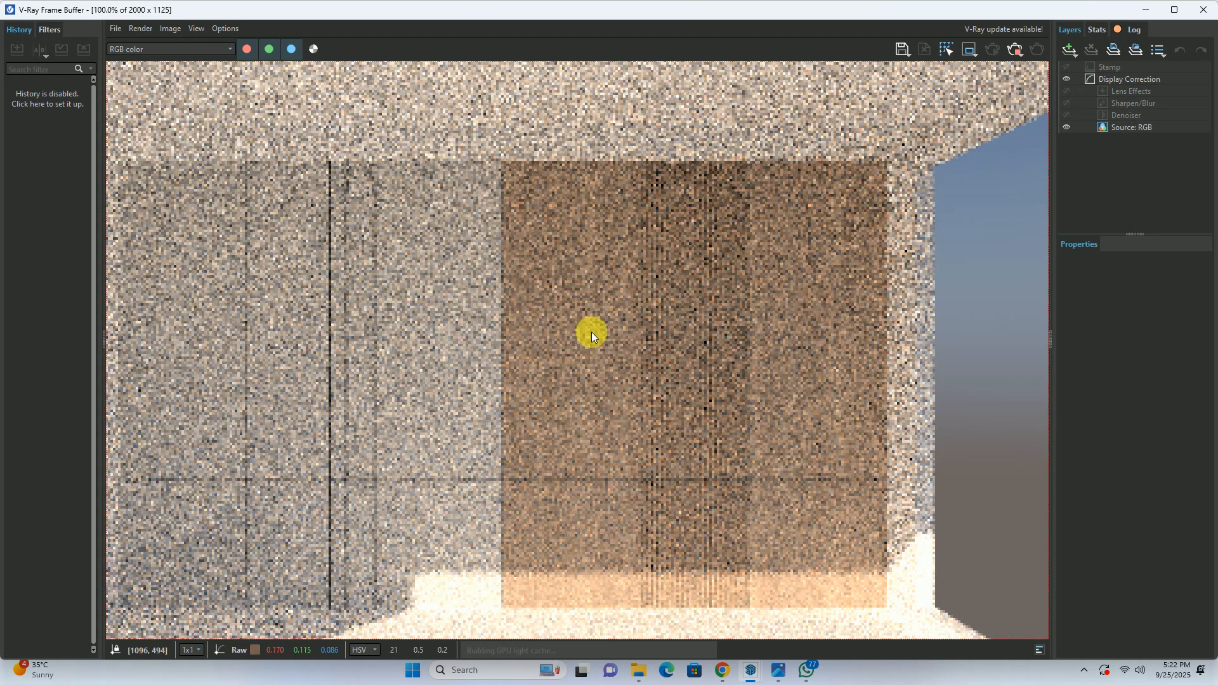
scroll(590, 327, down, 1)
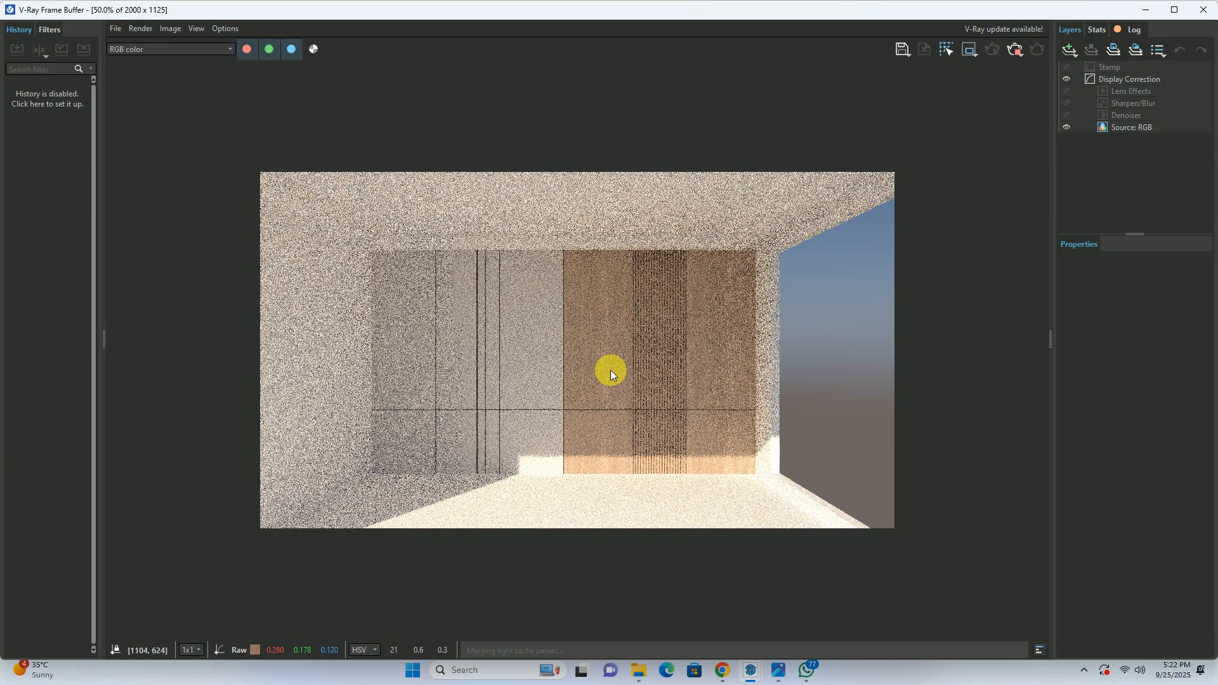
scroll(603, 349, up, 1)
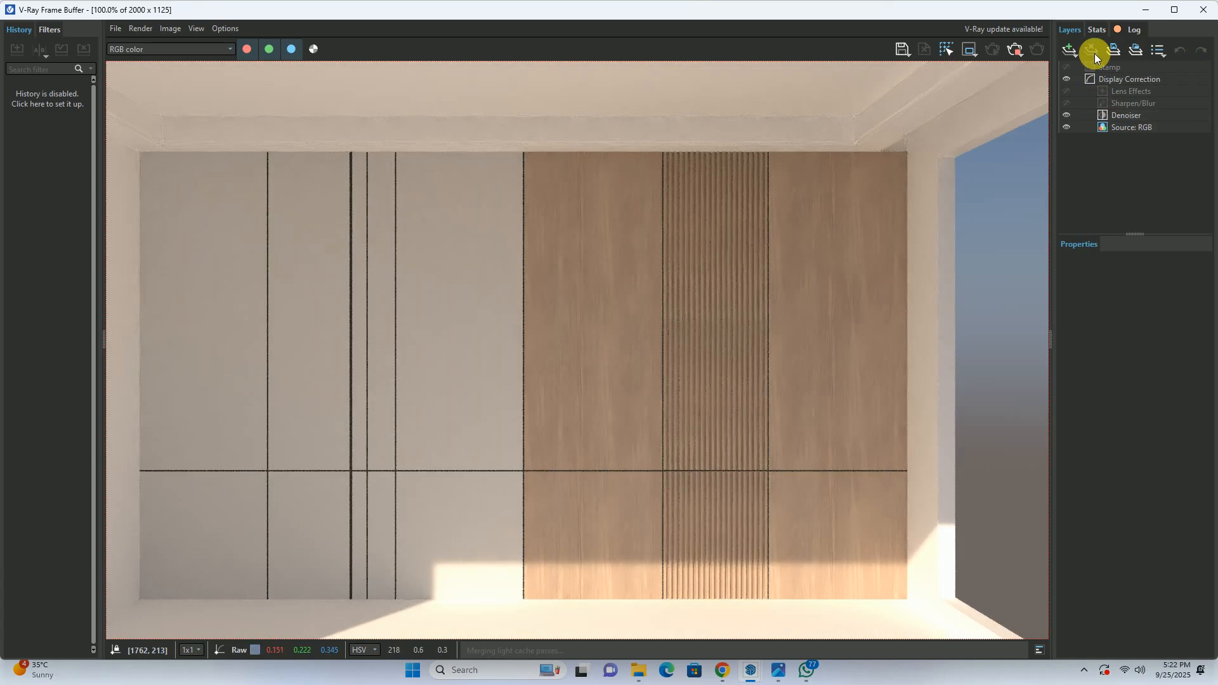
click(1021, 48)
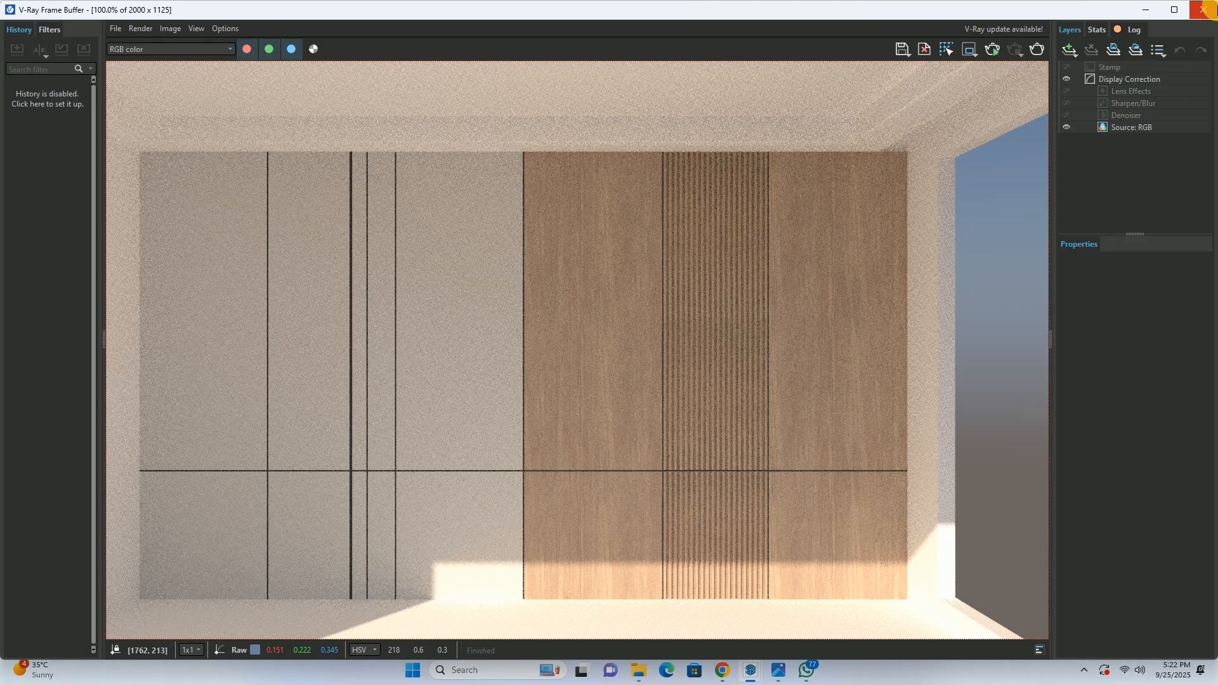
click(1191, 9)
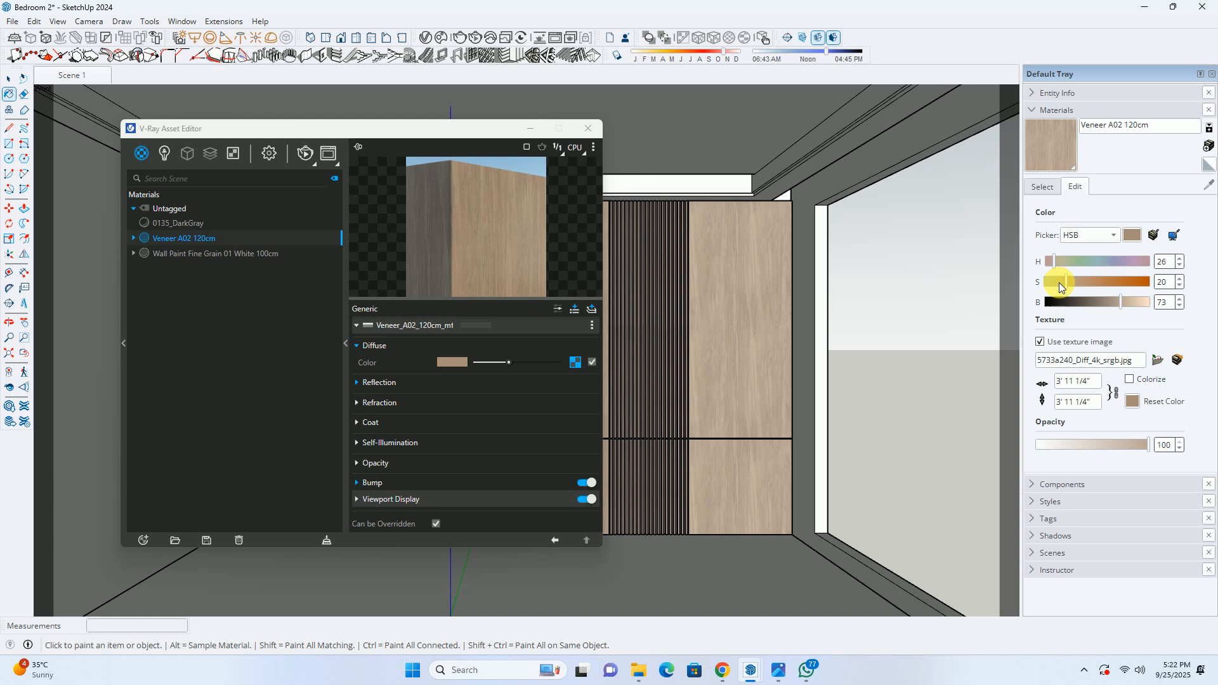
Set the veneer's saturation to 18 and brightness to 75, and close the V-Ray Asset Editor
click(1064, 282)
click(1124, 302)
click(589, 129)
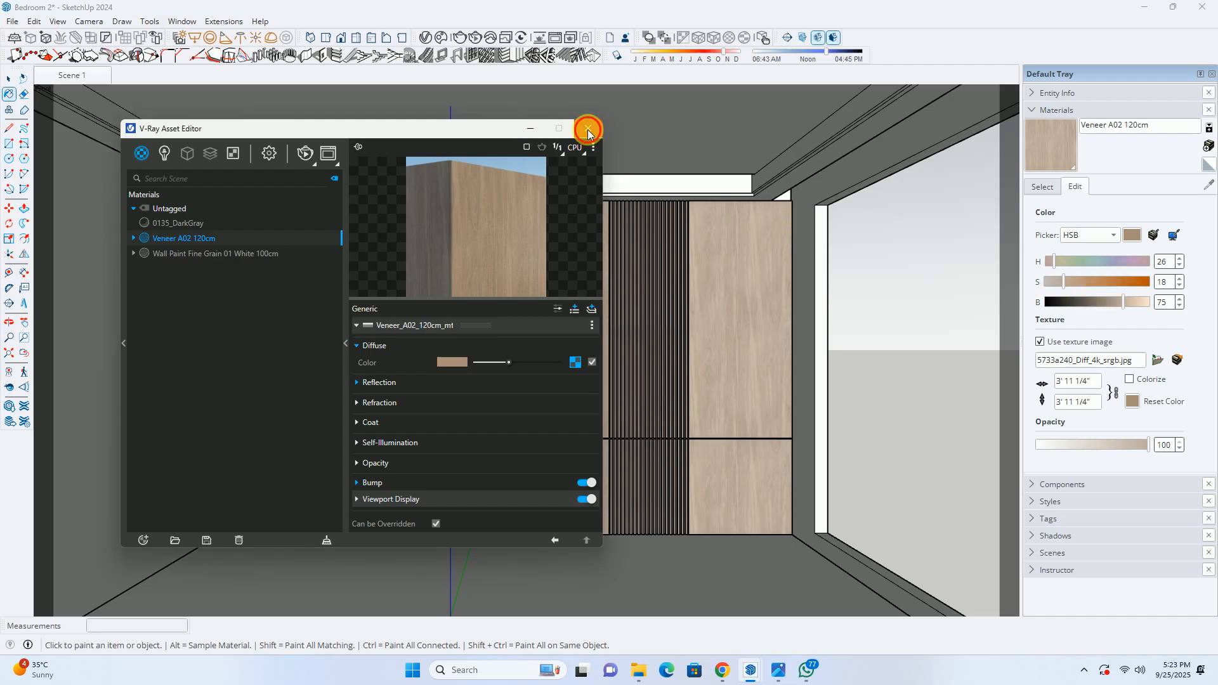
Render the room again to review the lighter, less saturated veneer, then stop the render and return to the model
click(479, 43)
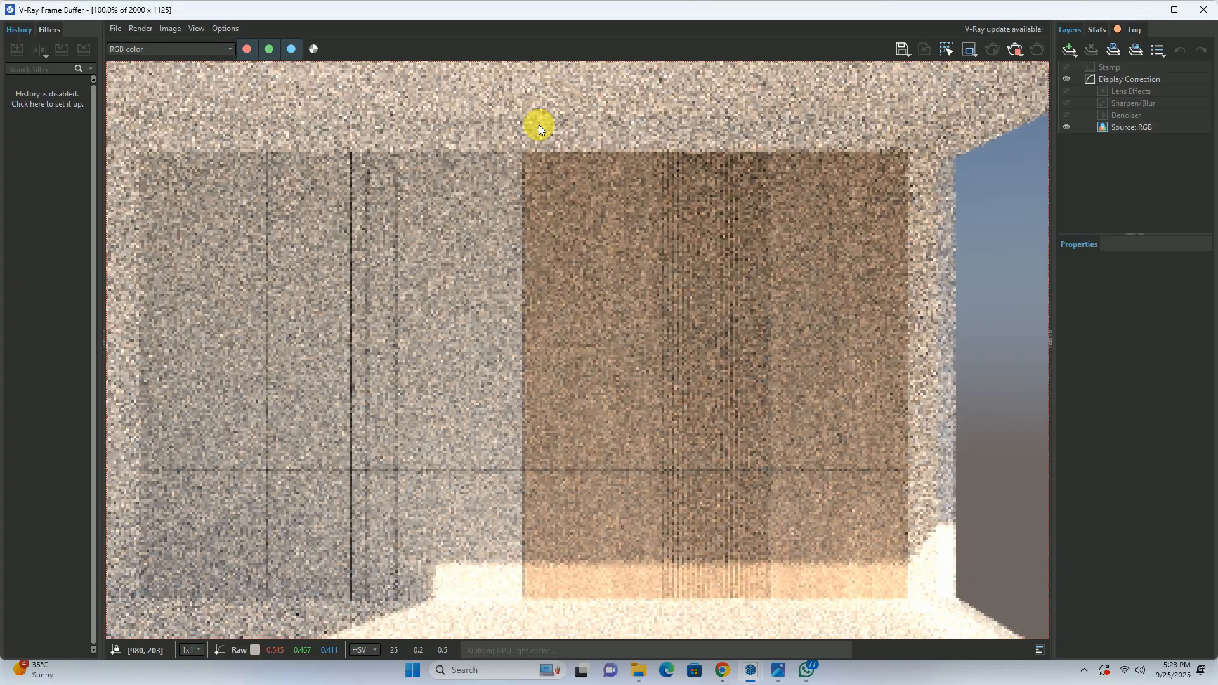
scroll(701, 145, down, 2)
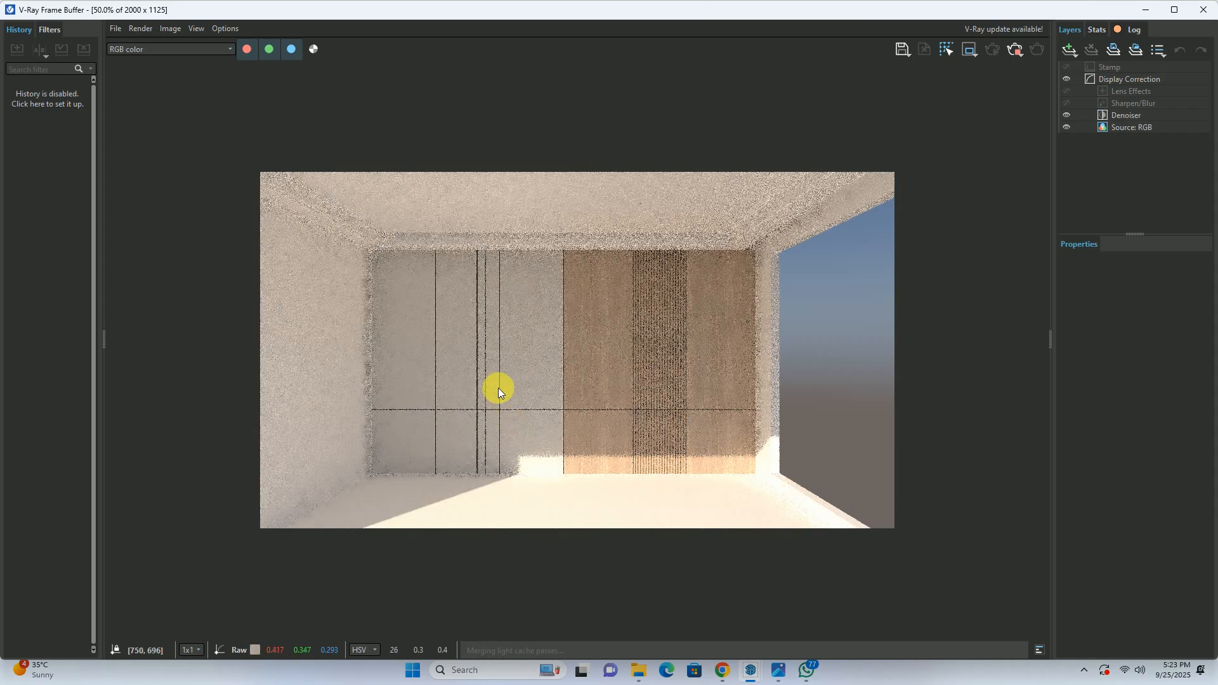
scroll(490, 370, up, 2)
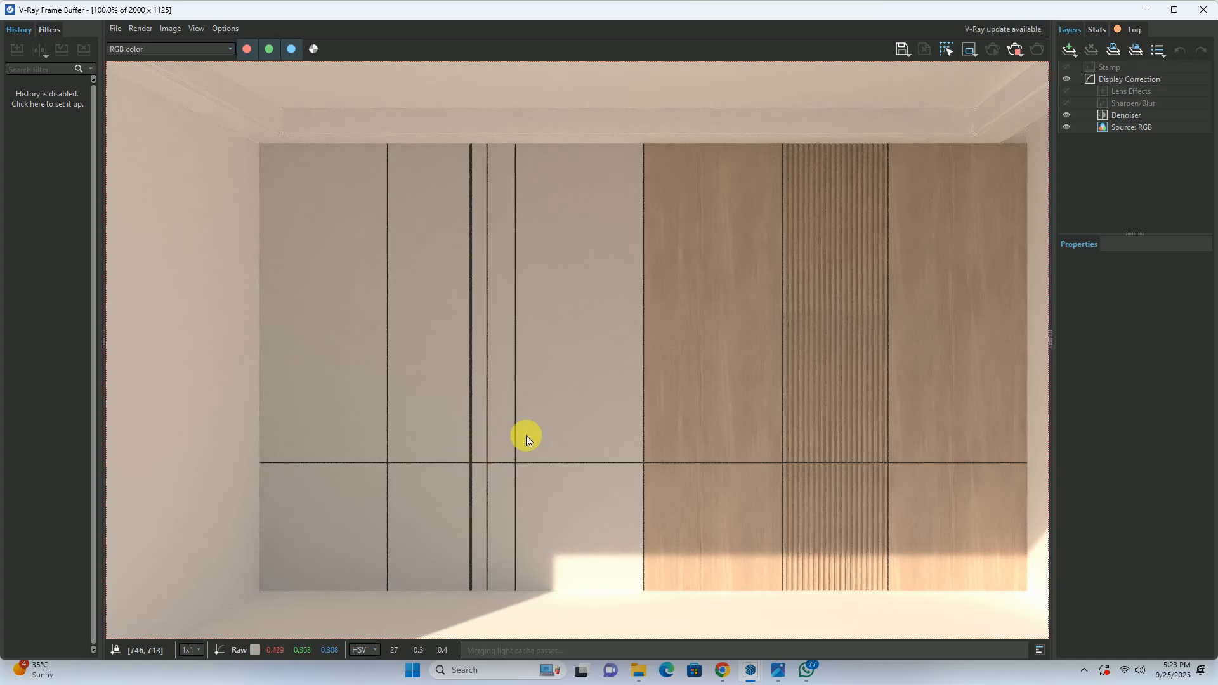
click(1015, 49)
click(1020, 49)
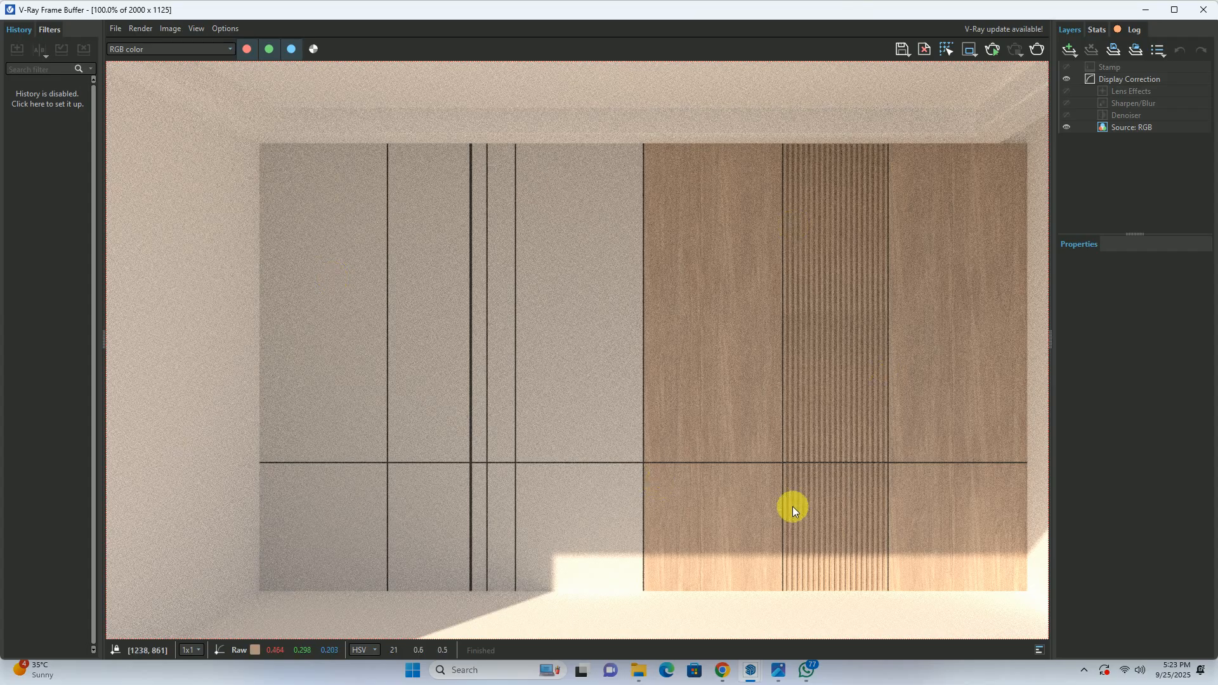
click(1203, 9)
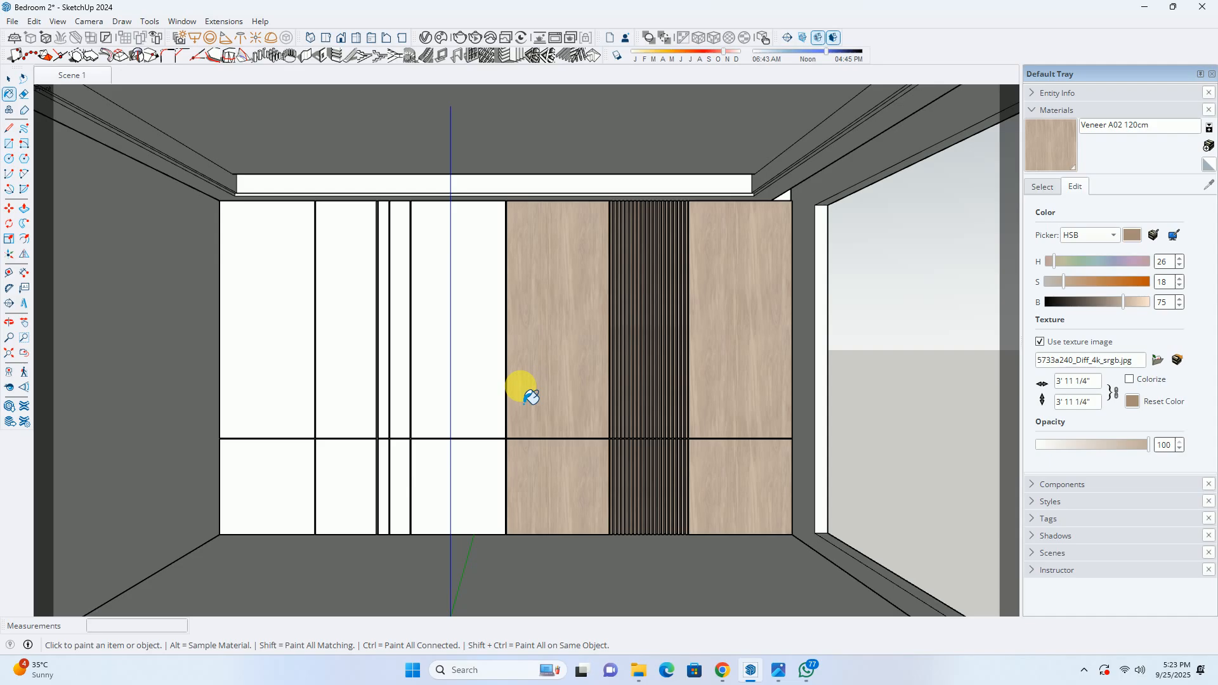
Compare the vertical grooves in the white wall panels with the vertical light strip in the reference photo
mouse_move(531, 397)
middle_down()
mouse_move(481, 408)
mouse_move(413, 457)
mouse_move(383, 376)
mouse_move(541, 449)
mouse_move(397, 283)
mouse_move(573, 416)
mouse_move(251, 253)
middle_up()
key(space)
mouse_move(322, 286)
middle_down()
mouse_move(250, 177)
mouse_move(513, 221)
mouse_move(512, 240)
middle_up()
scroll(266, 184, up, 5)
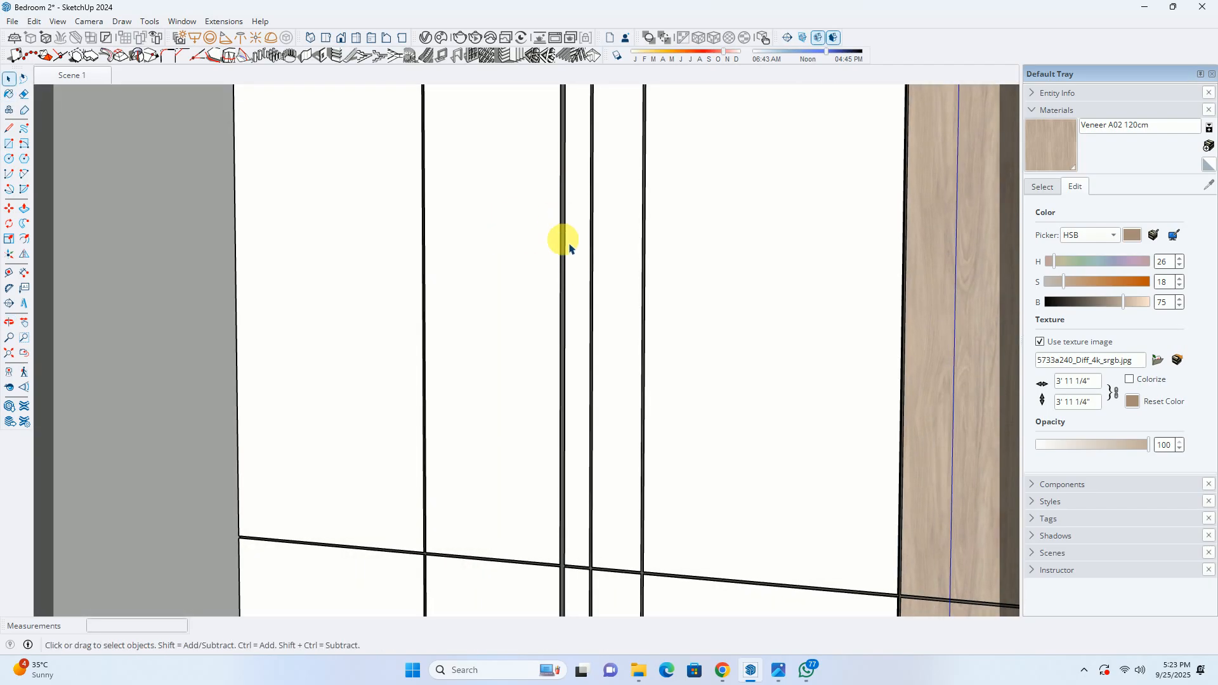
click(779, 668)
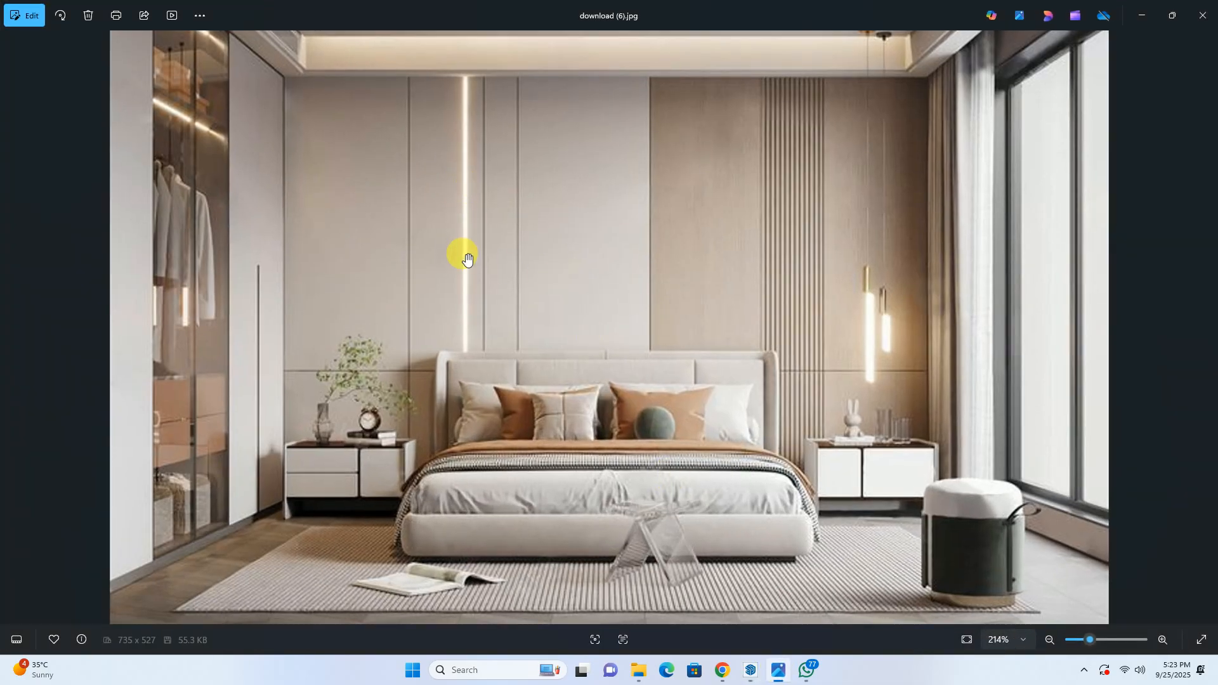
click(1143, 16)
Copy the recessed face of the widest vertical groove in the white panels and paste it in place outside the panel group
mouse_move(552, 313)
middle_down()
mouse_move(571, 381)
mouse_move(554, 506)
mouse_move(531, 374)
middle_up()
scroll(553, 507, up, 4)
scroll(506, 383, up, 5)
click(502, 367)
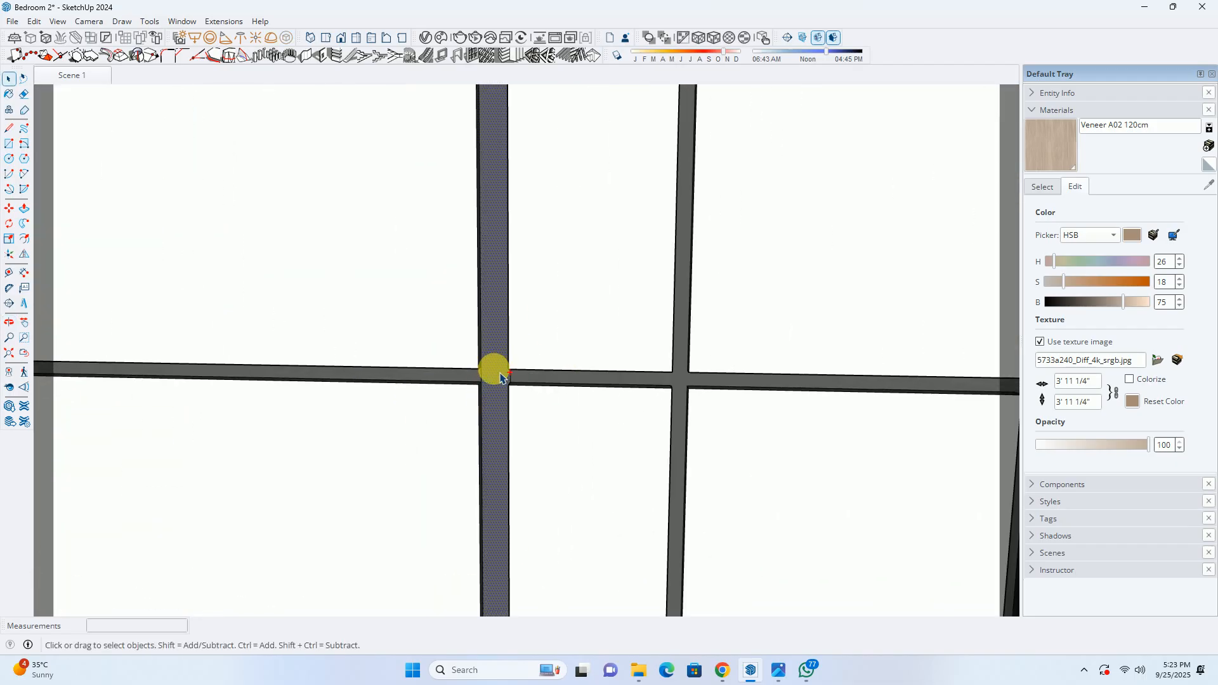
scroll(498, 341, down, 3)
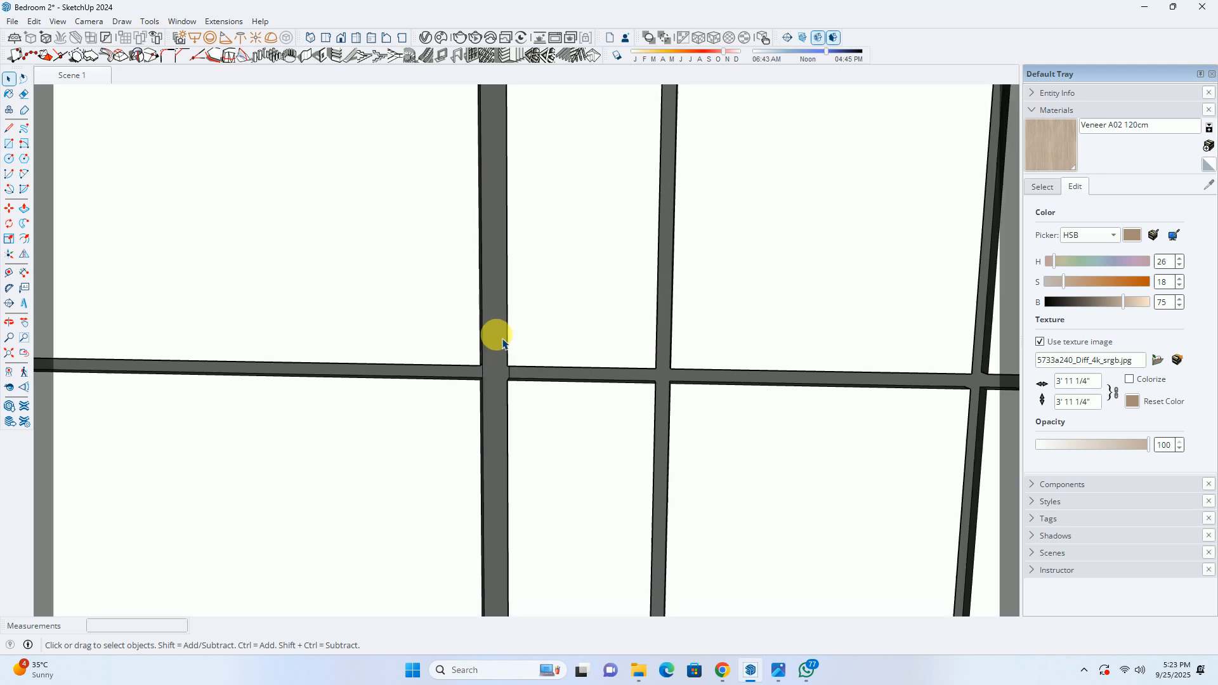
scroll(495, 330, down, 2)
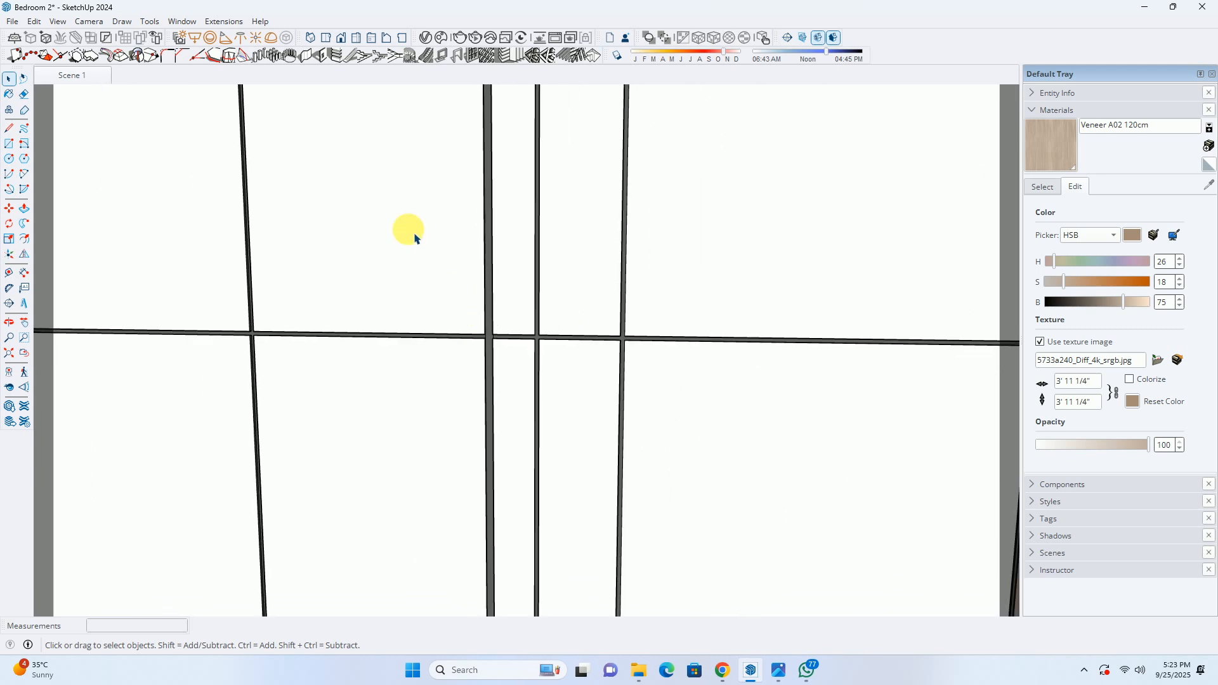
click(81, 76)
click(34, 22)
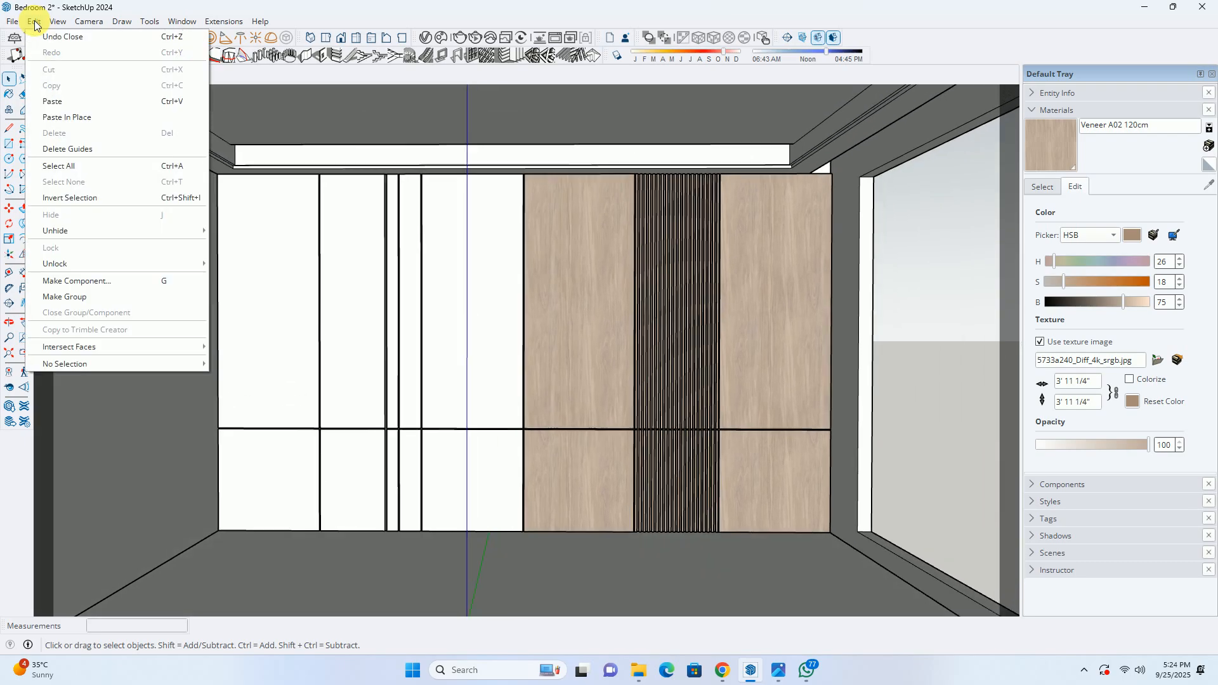
click(85, 121)
Make the pasted vertical strip face a separate group
scroll(383, 267, up, 4)
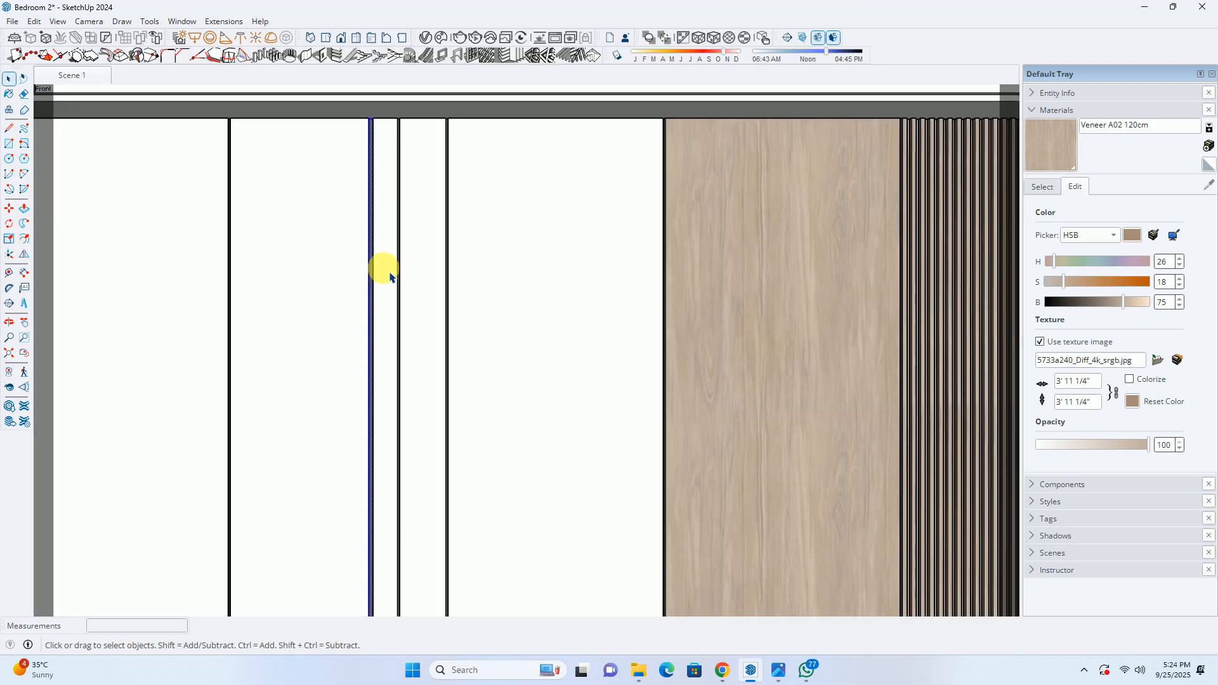
scroll(387, 273, up, 5)
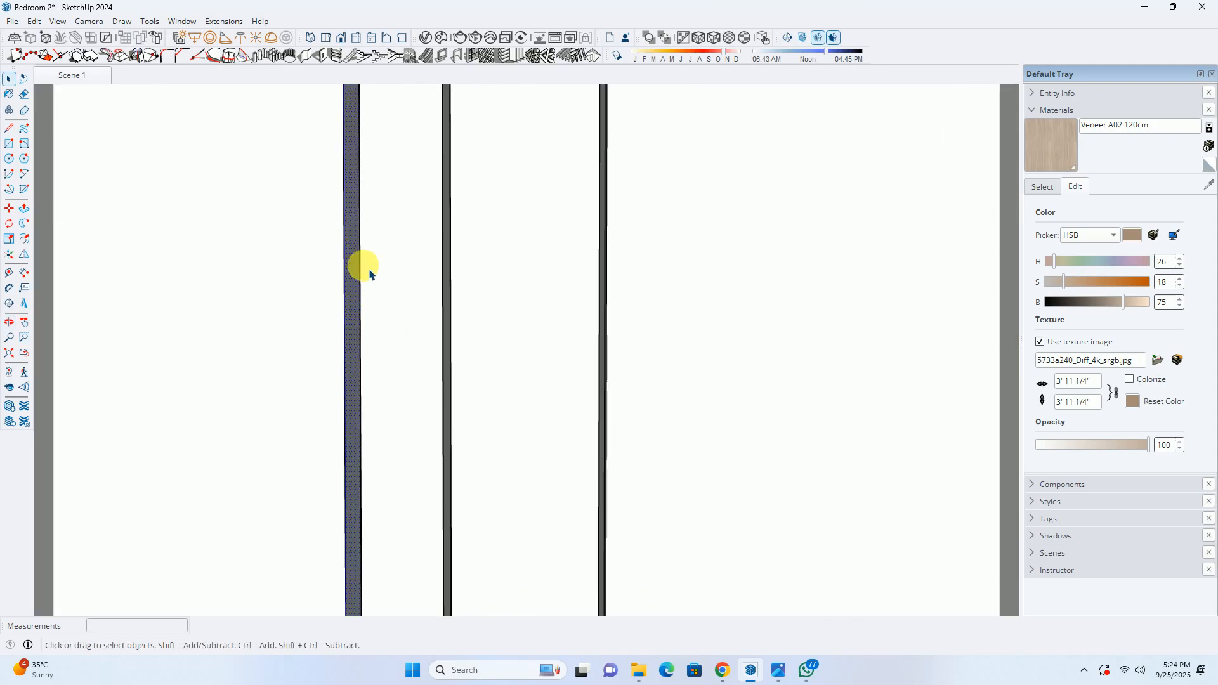
middle_drag(373, 278, 258, 237)
middle_drag(366, 255, 389, 226)
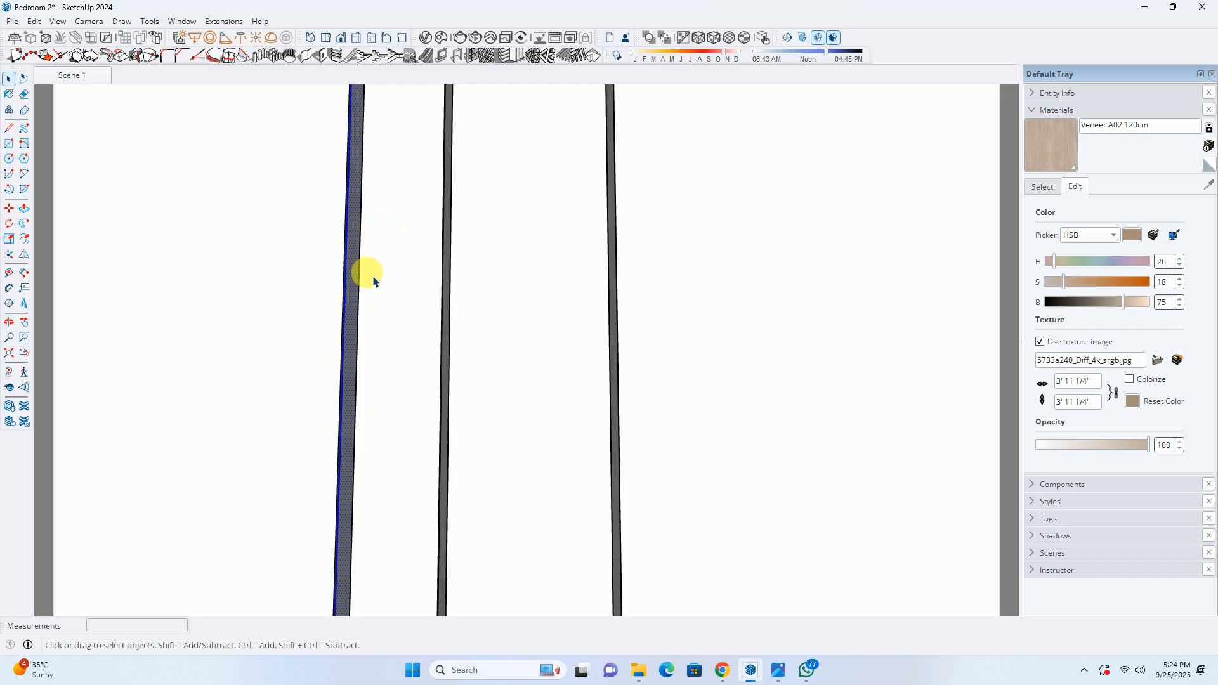
scroll(374, 279, up, 2)
scroll(371, 271, up, 2)
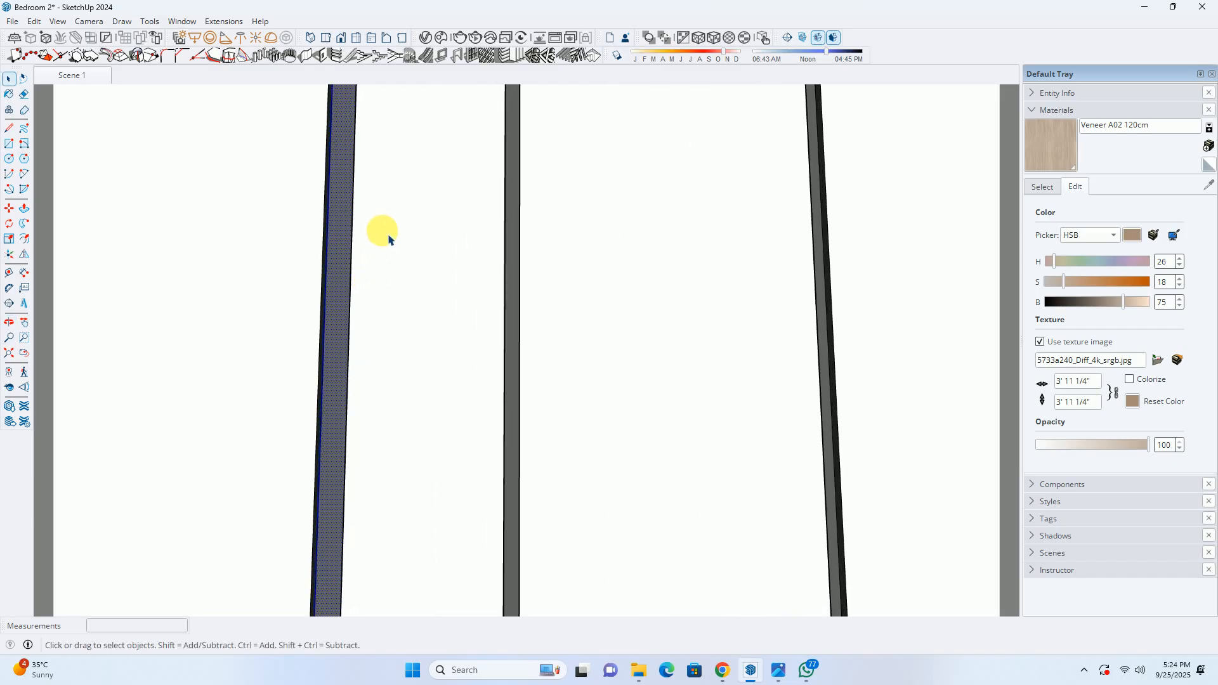
right_click(344, 243)
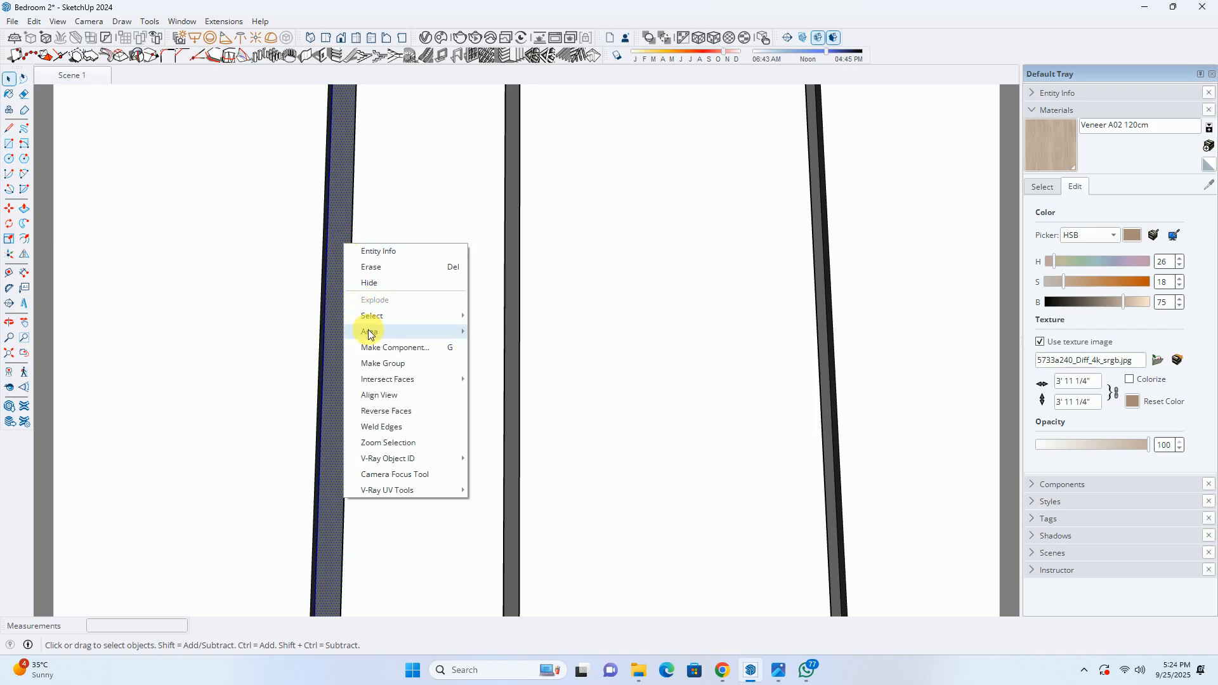
click(378, 363)
Open the grouped vertical strip for editing at its lower end
scroll(358, 365, down, 4)
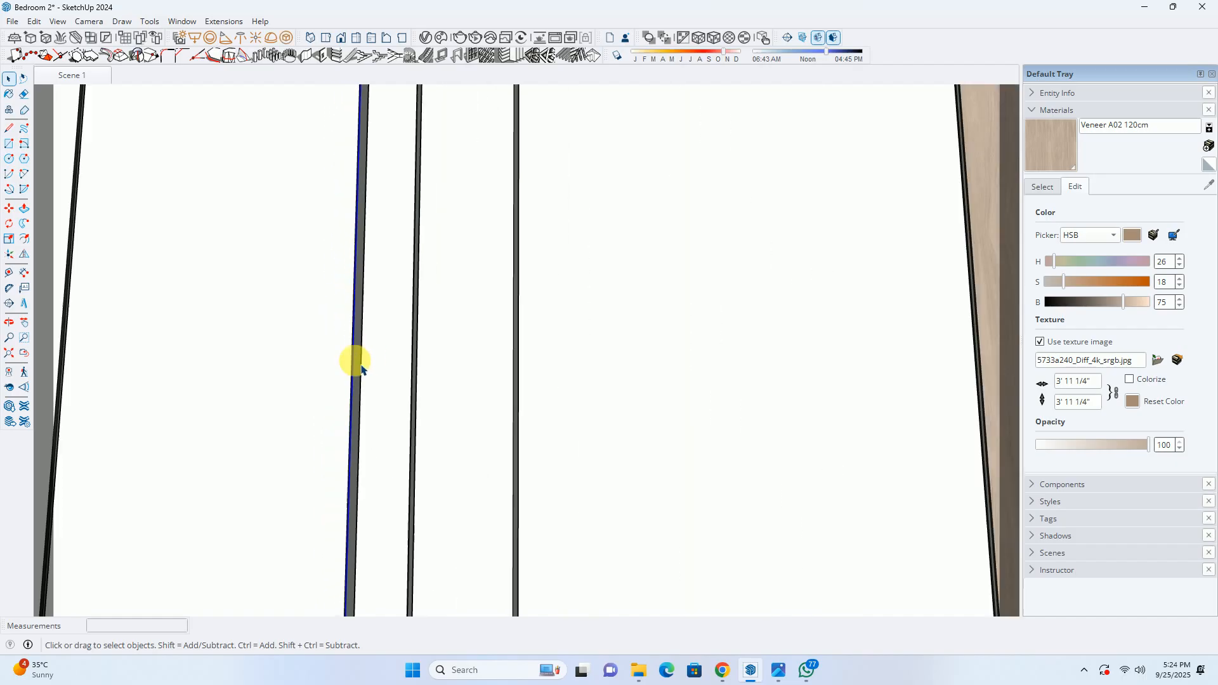
scroll(356, 366, down, 5)
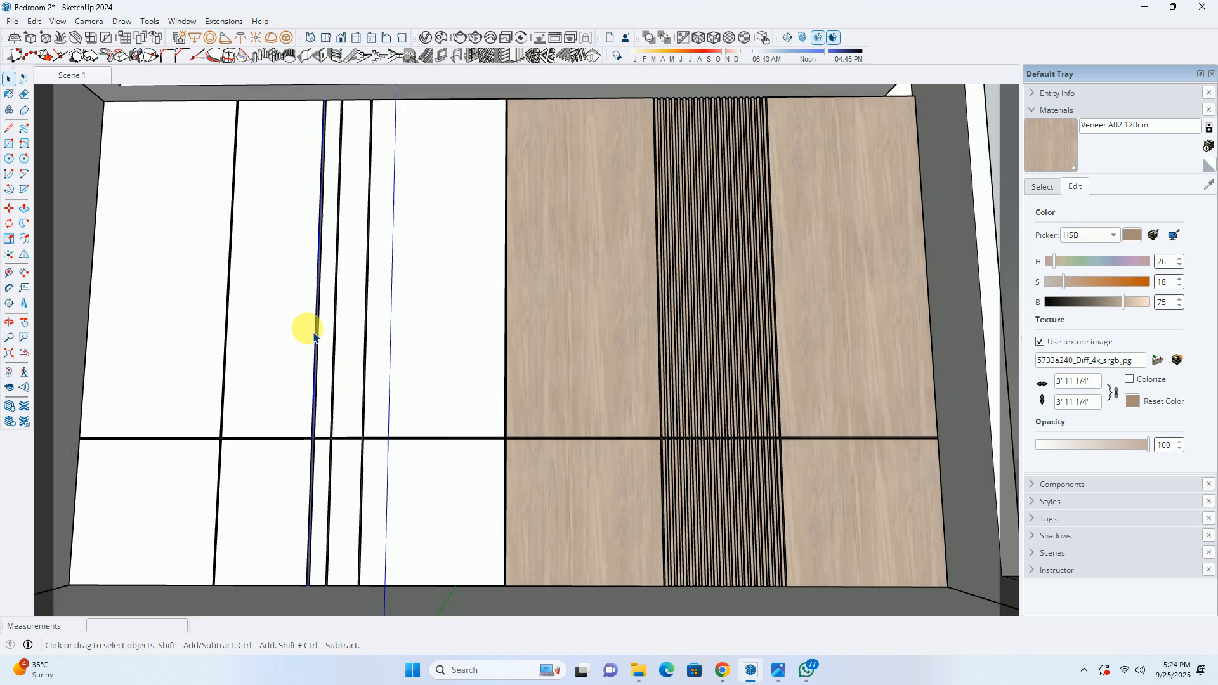
scroll(315, 335, down, 2)
shift+middle_drag(314, 333, 289, 284)
scroll(275, 419, up, 5)
middle_drag(267, 438, 296, 476)
scroll(297, 477, up, 3)
scroll(331, 503, up, 2)
double_click(329, 501)
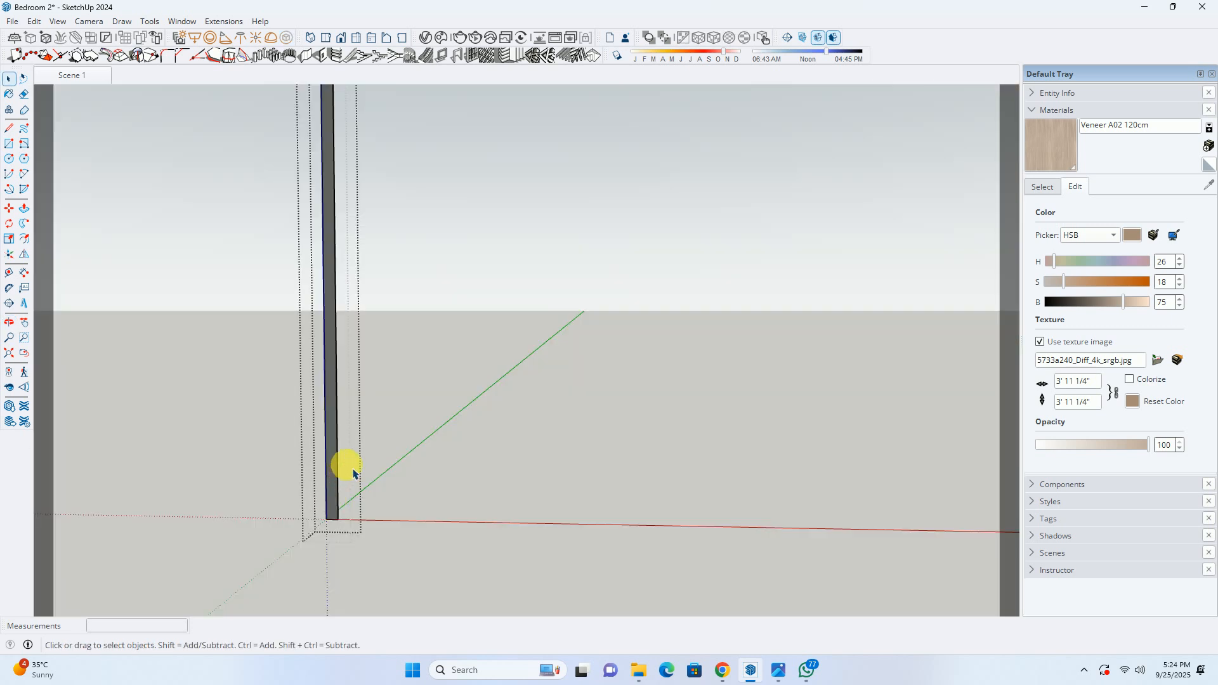
Push/Pull the face of the narrow vertical strip in the wall panel by 0.5 inch
key(p)
click(329, 501)
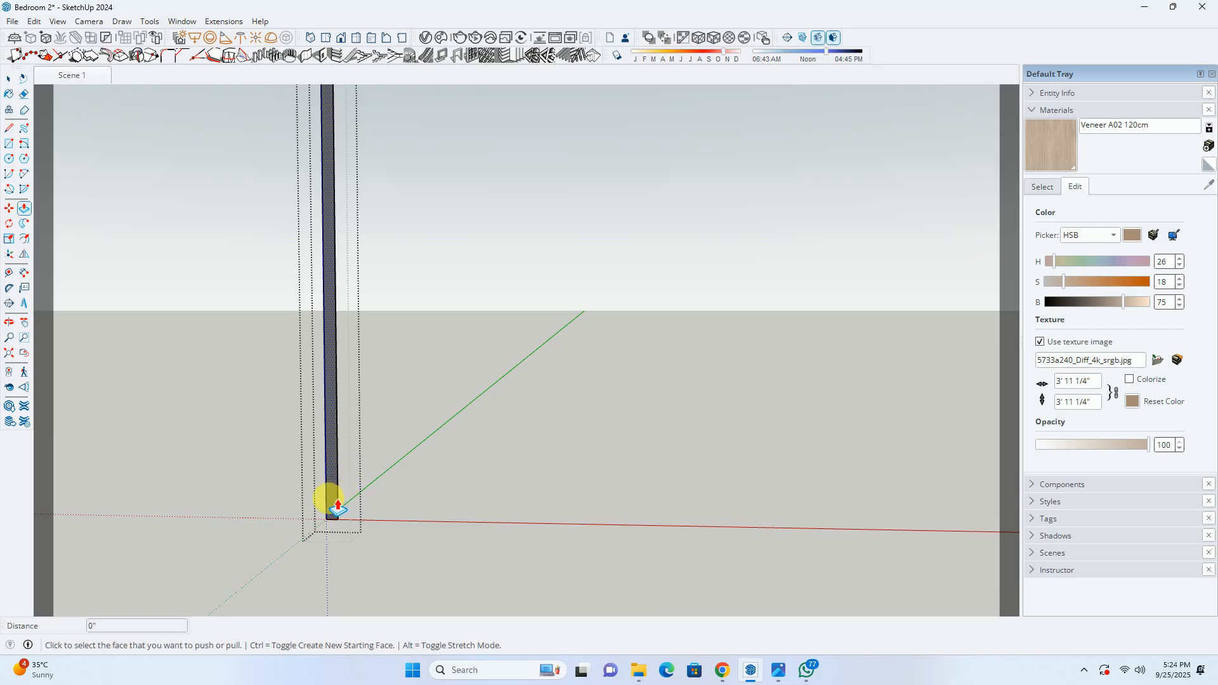
key(i)
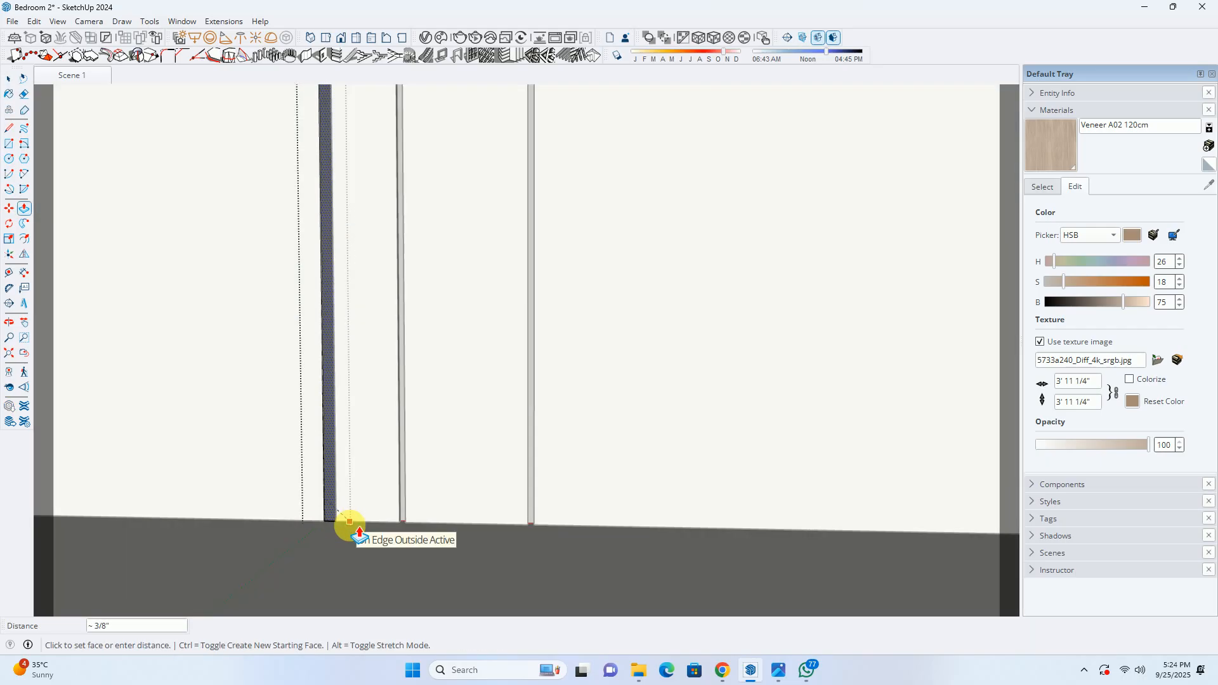
text(.)
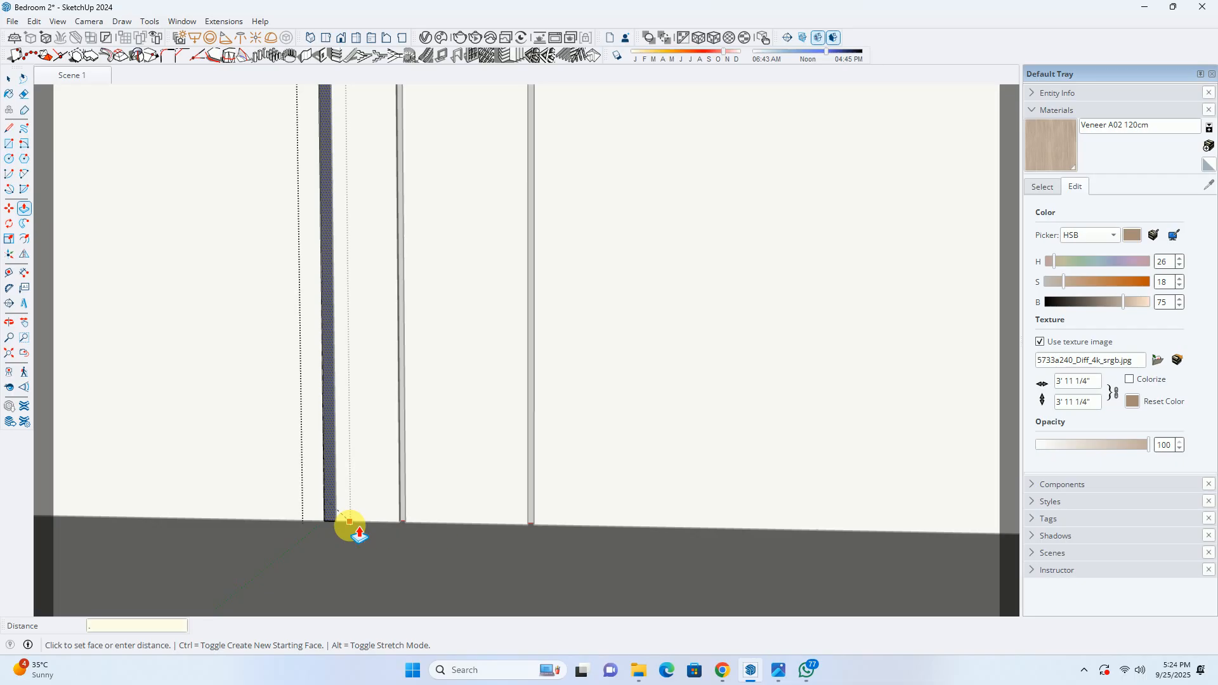
text(5)
key(Return)
middle_drag(353, 529, 307, 497)
scroll(307, 498, up, 2)
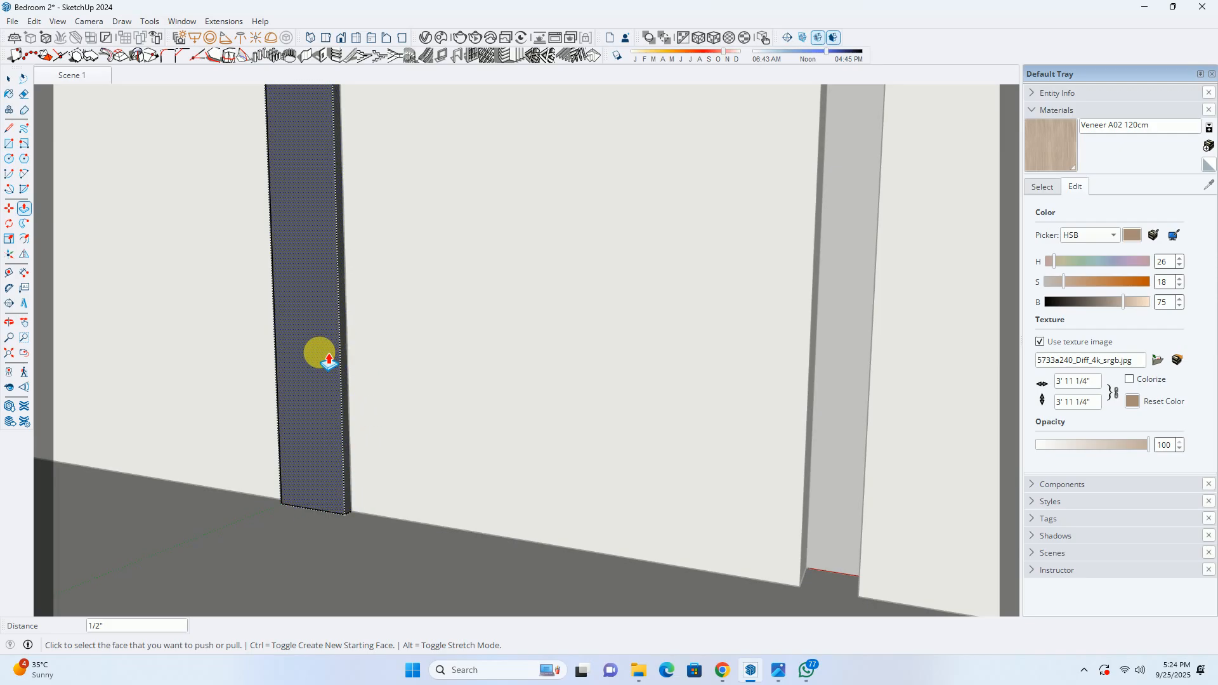
Create a new Emissive material in the V-Ray Asset Editor and select it for editing
click(426, 37)
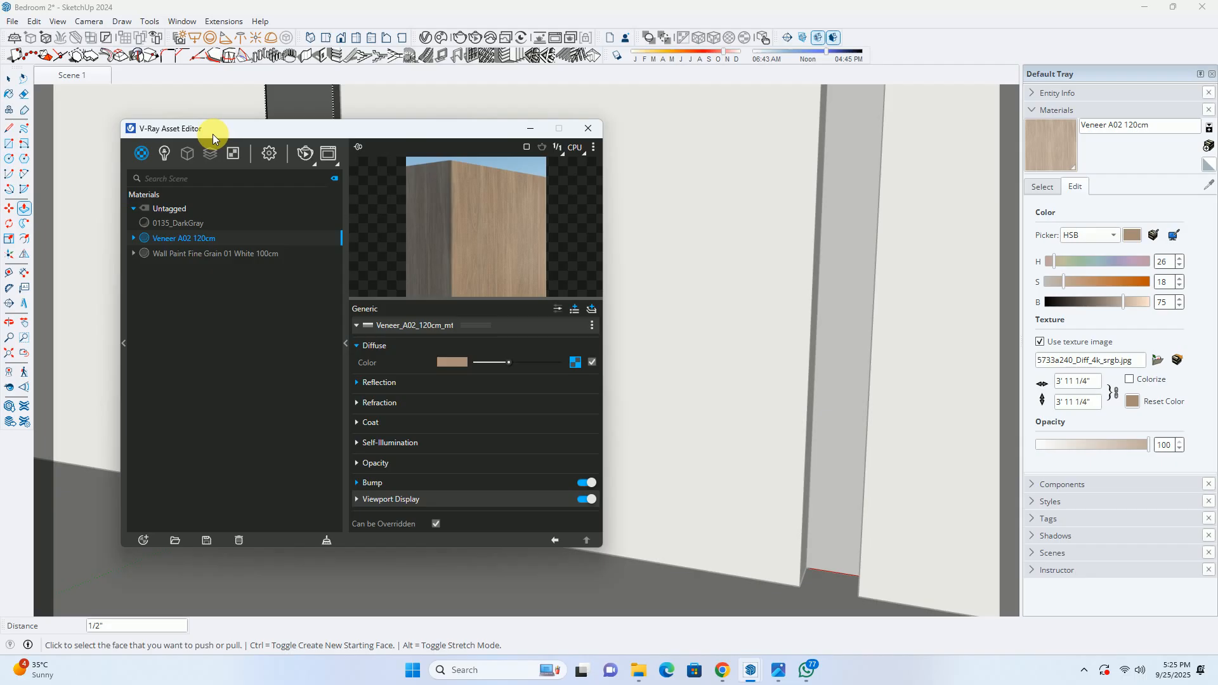
click(139, 540)
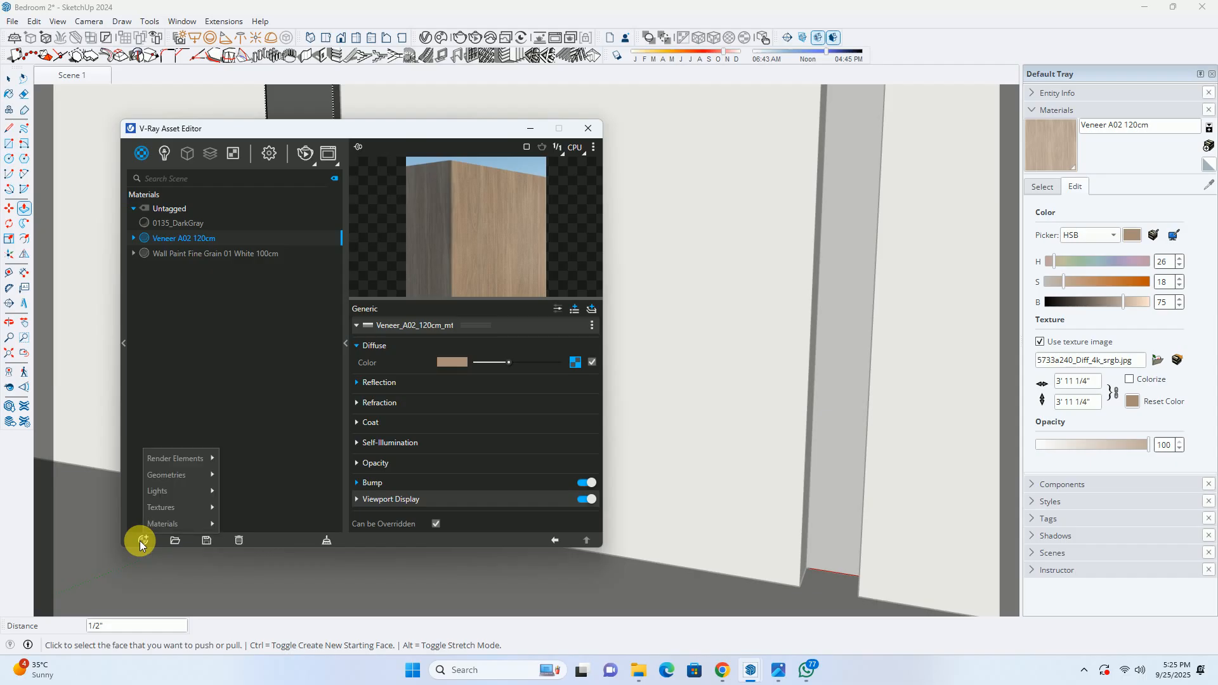
mouse_move(163, 524)
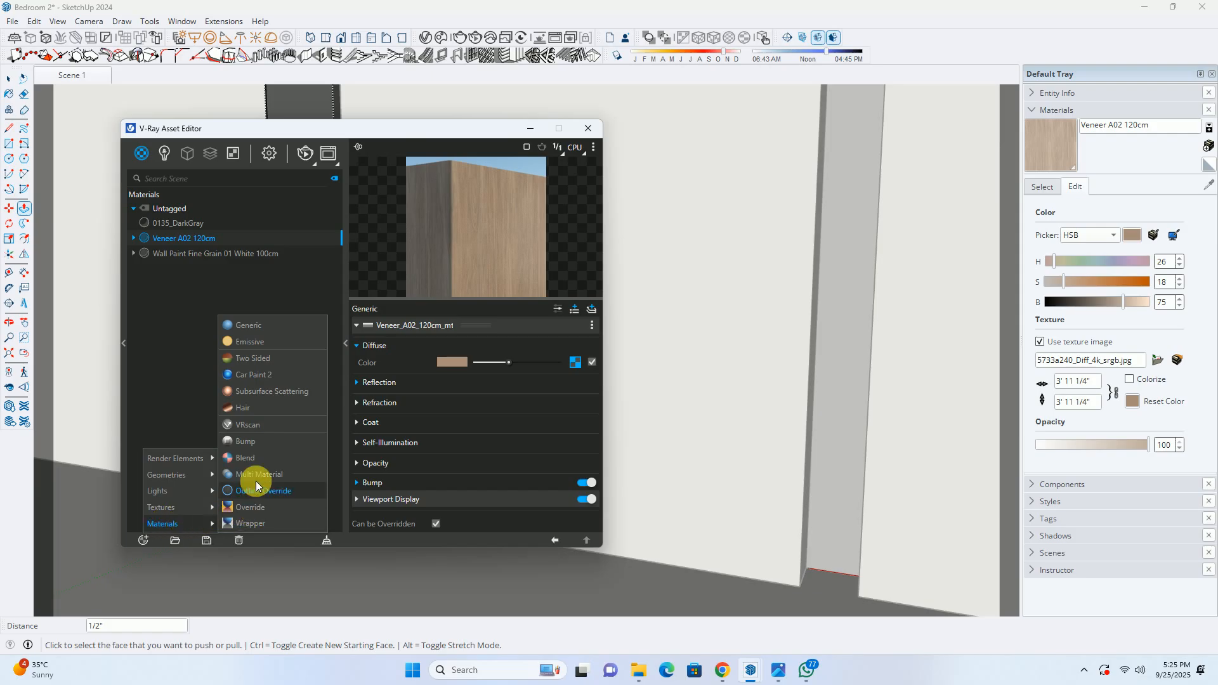
click(253, 341)
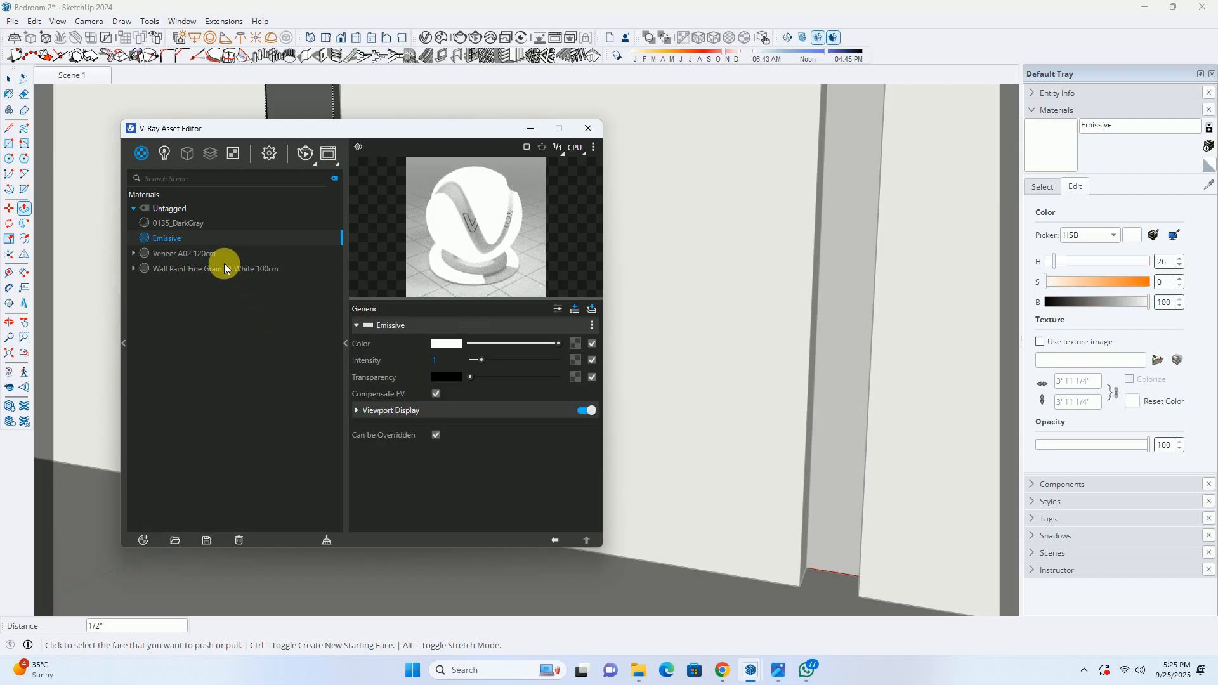
click(191, 253)
click(185, 238)
Set the Emissive material's color to a pale warm yellow with hue 0.141, saturation 0.141 and value 1
click(442, 342)
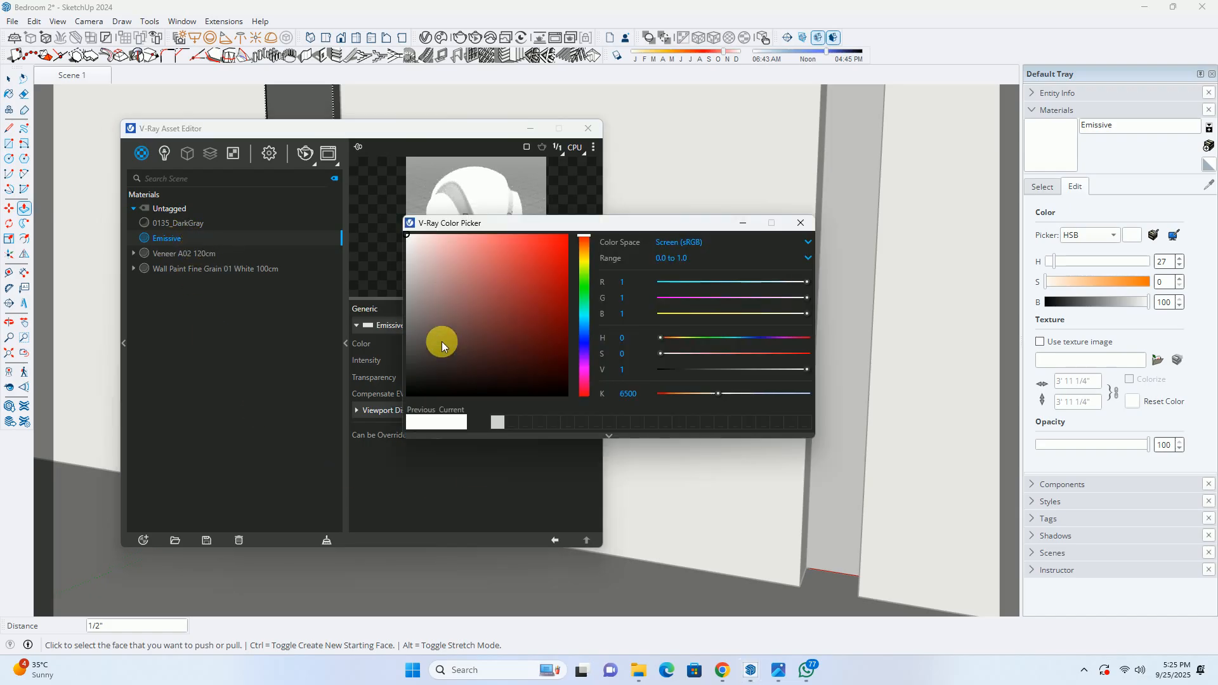
click(584, 259)
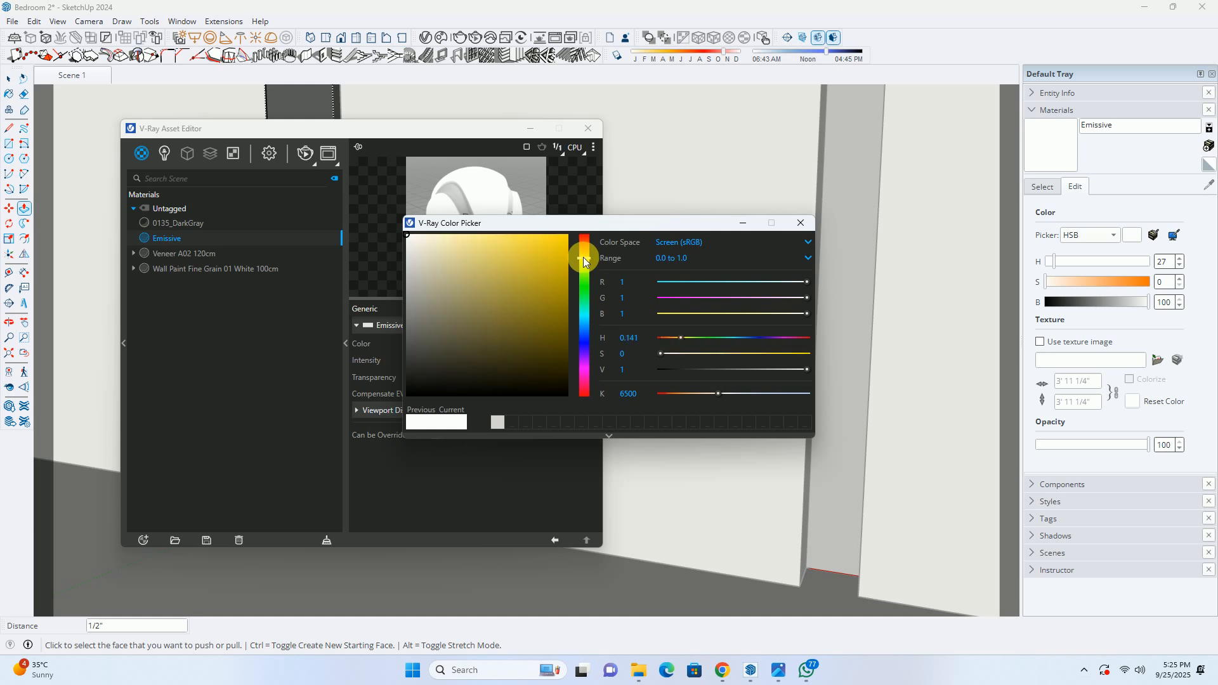
click(428, 237)
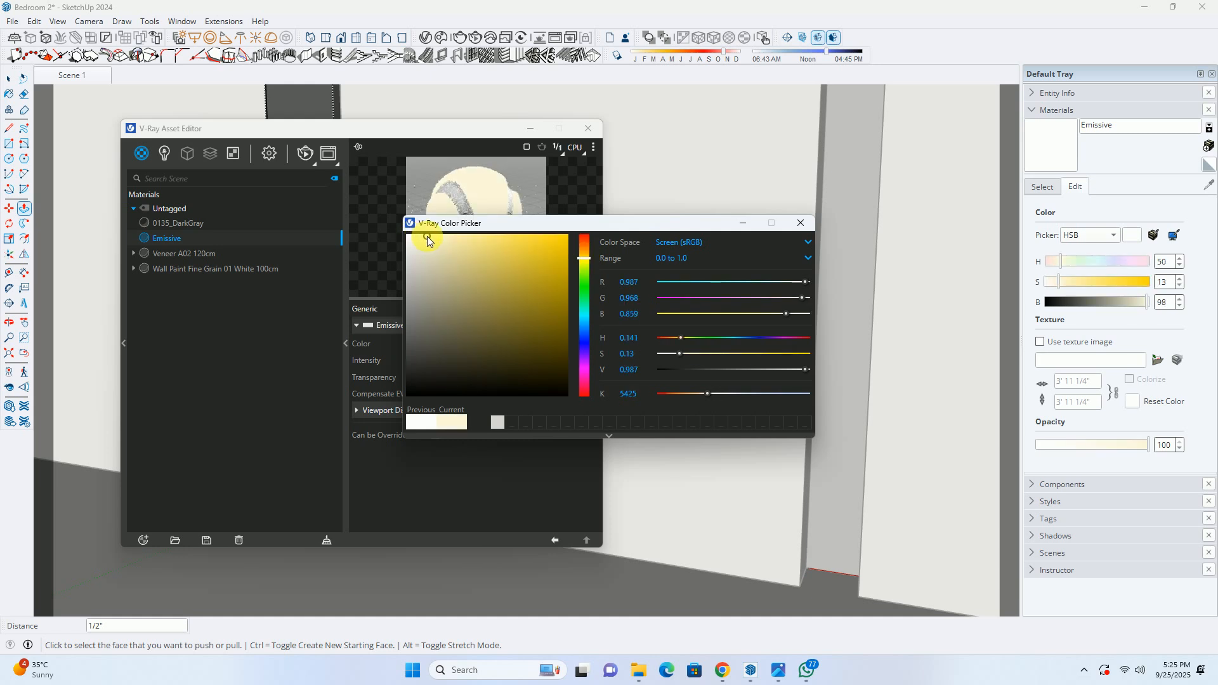
click(428, 237)
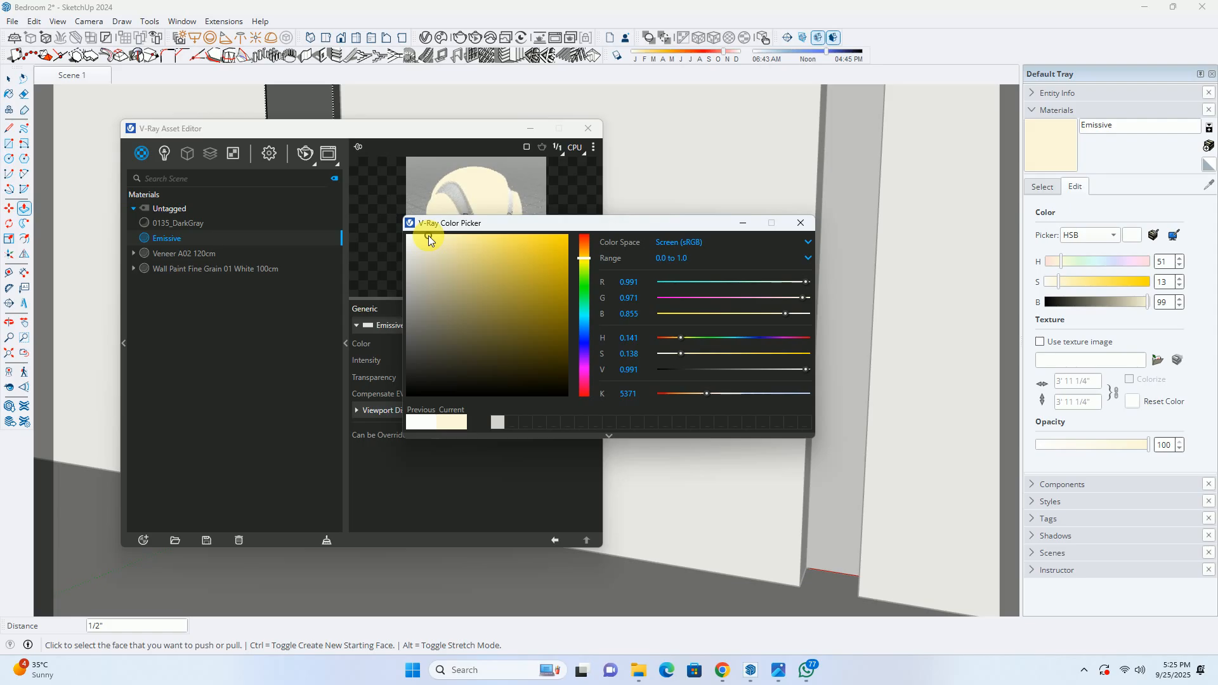
click(428, 234)
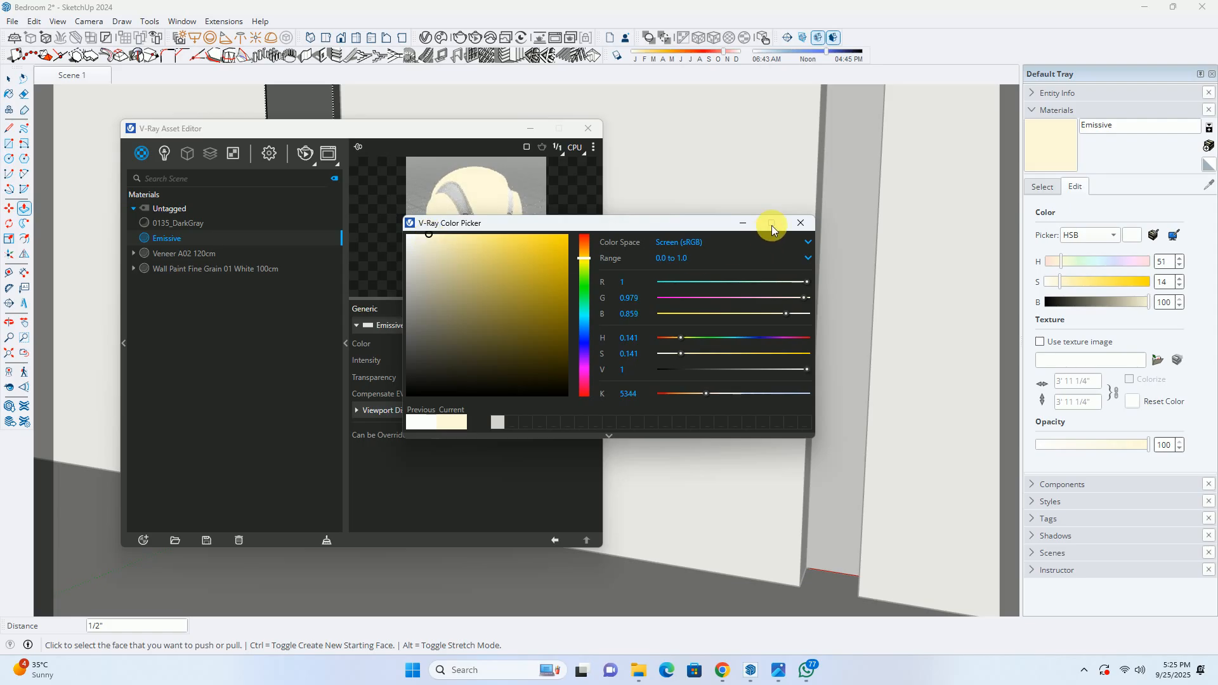
click(801, 223)
Set the Emissive material's intensity to 1.5 and close the V-Ray Asset Editor
click(459, 366)
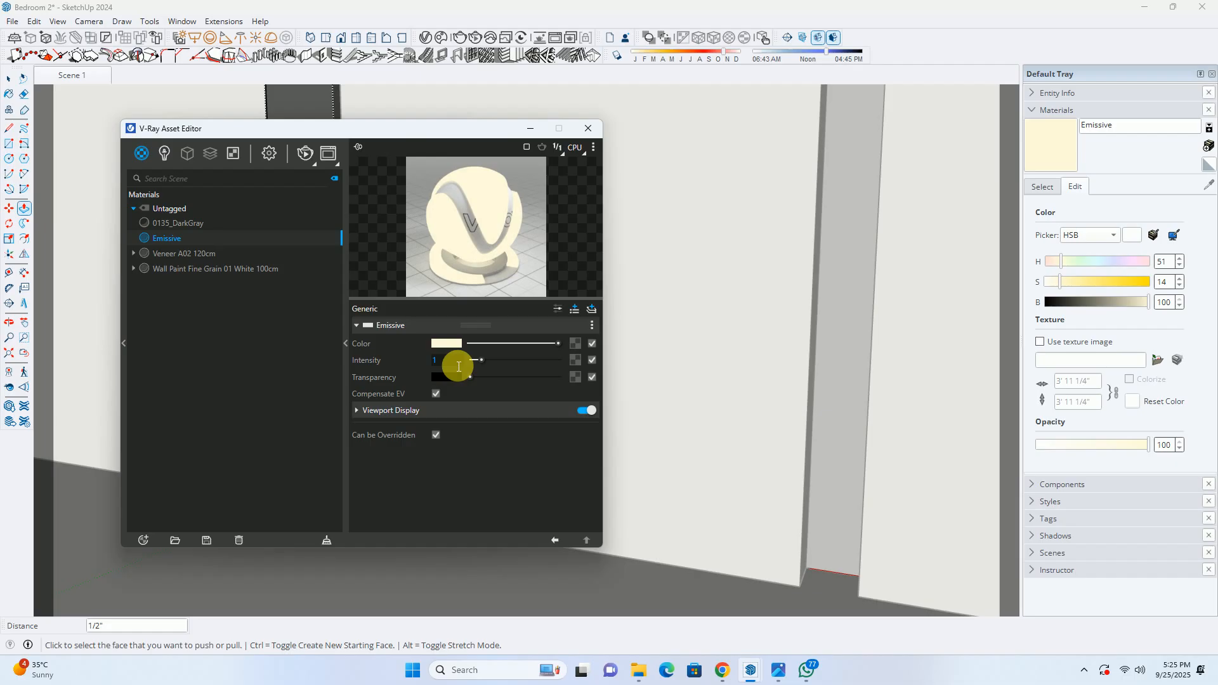
text(1.5)
key(Return)
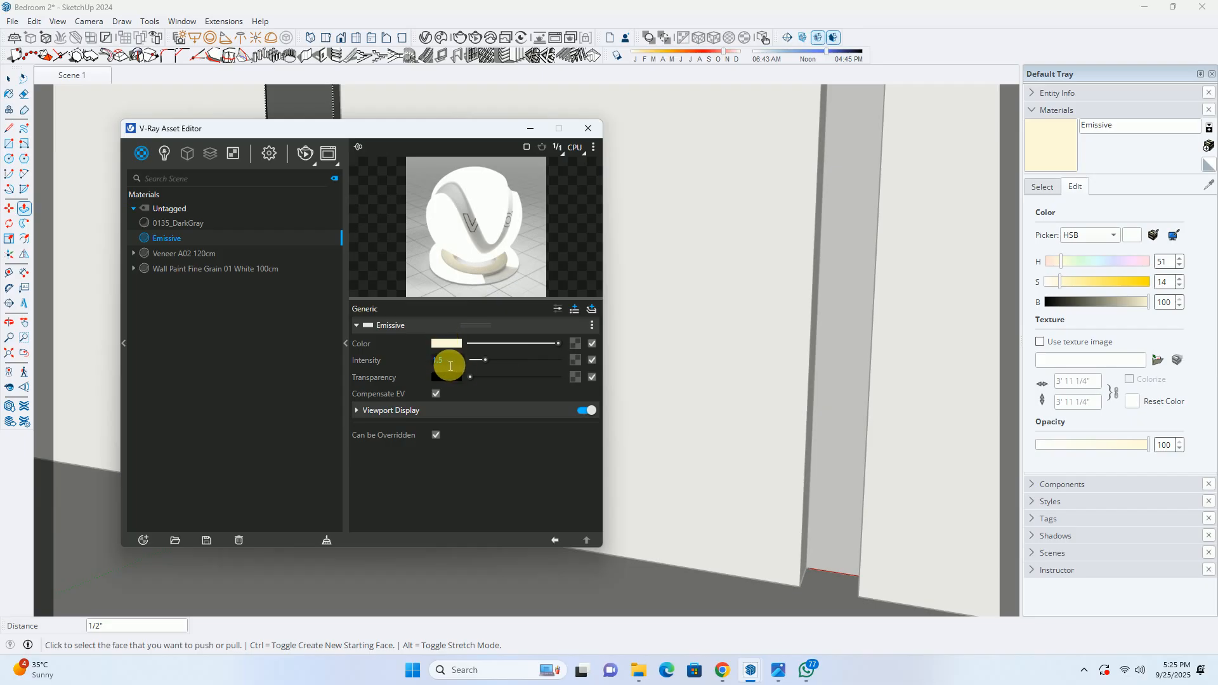
click(450, 366)
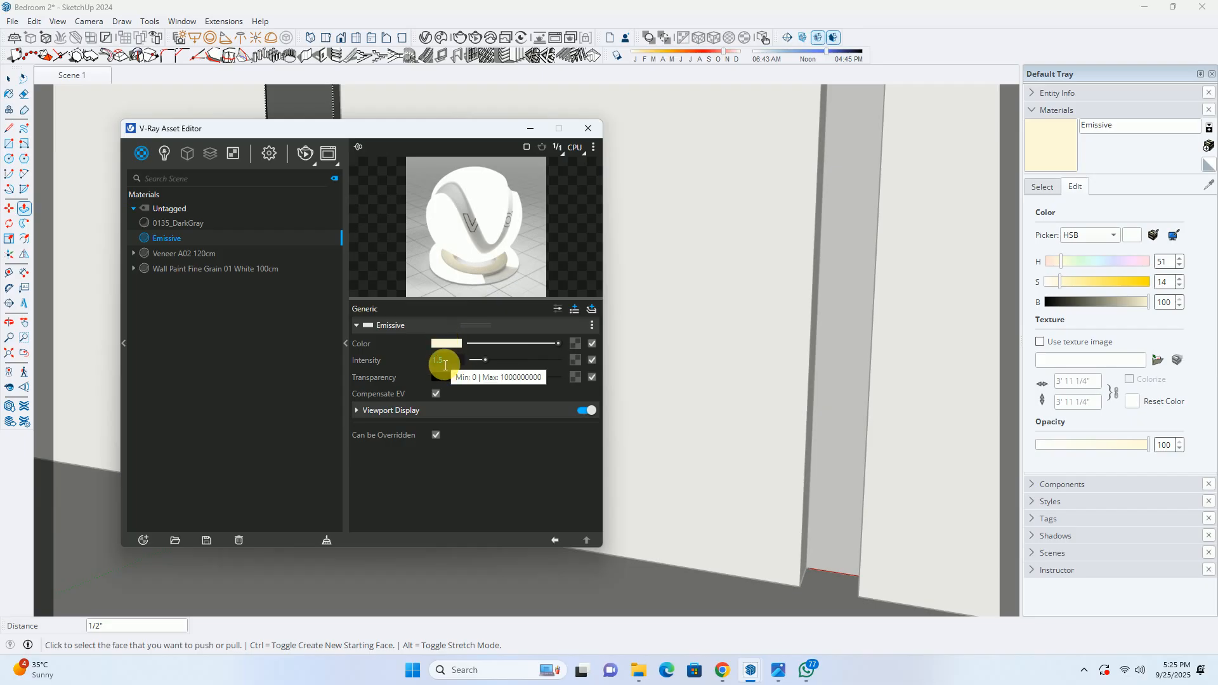
click(591, 128)
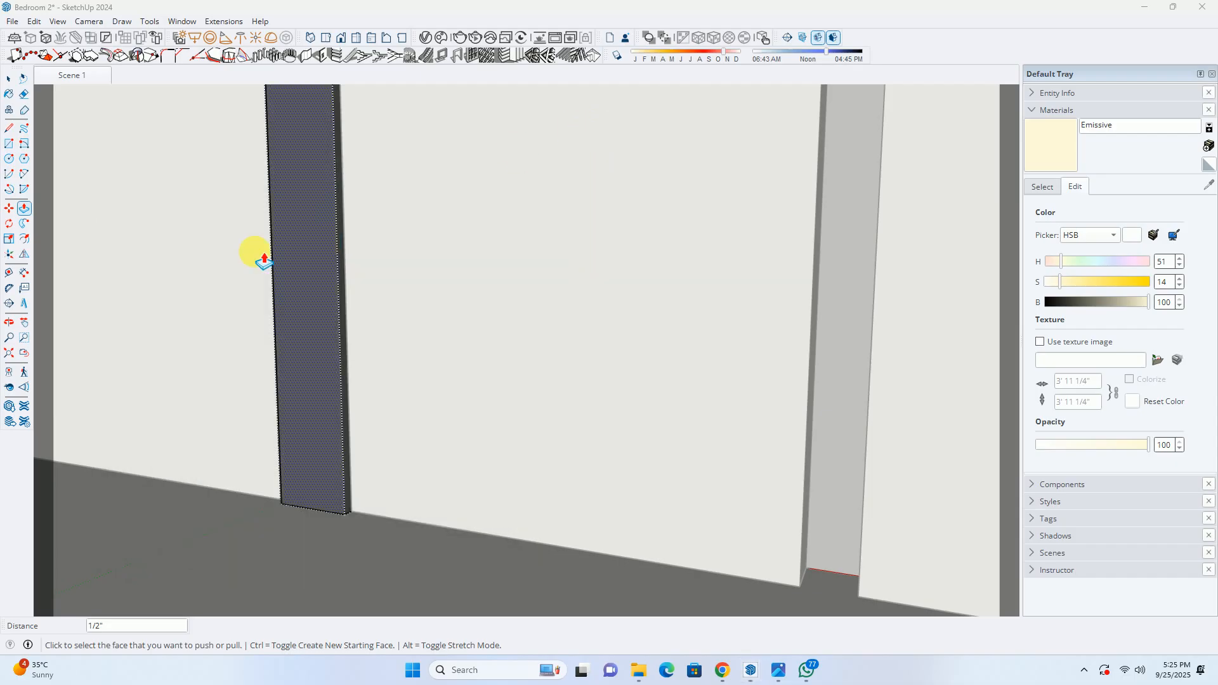
Paint the front face of the narrow vertical strip with the Emissive material and leave the Paint tool
click(1052, 146)
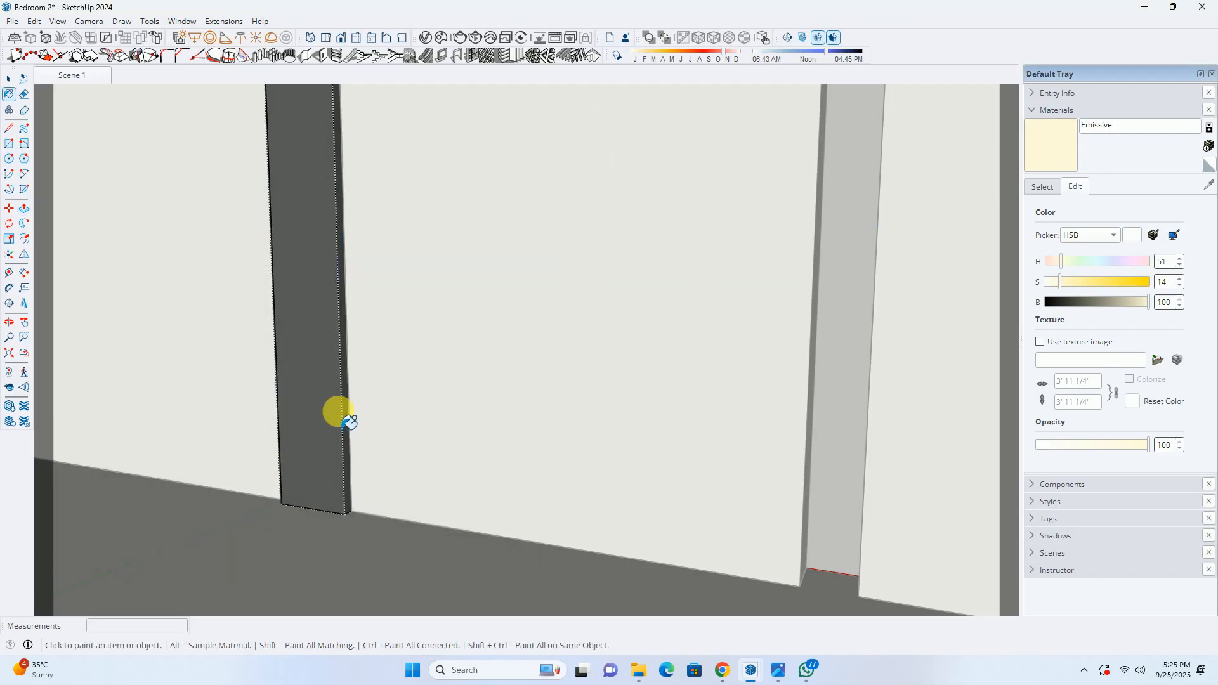
click(323, 443)
scroll(332, 444, up, 3)
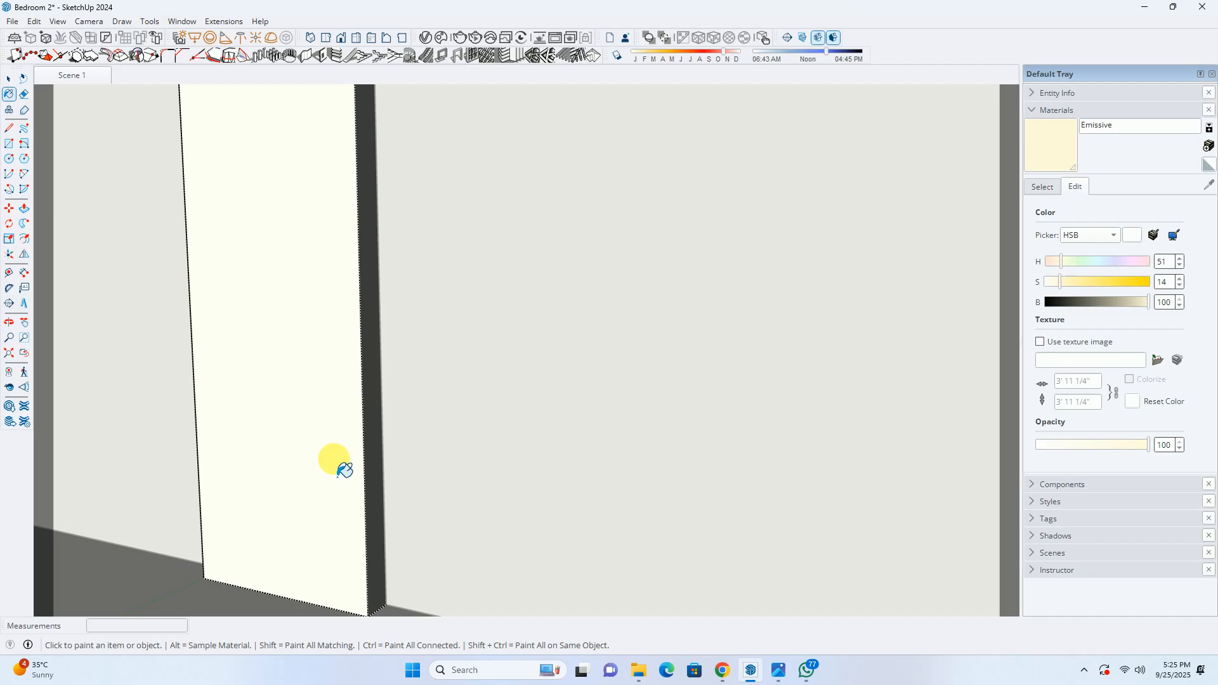
scroll(345, 457, down, 1)
middle_drag(345, 454, 381, 425)
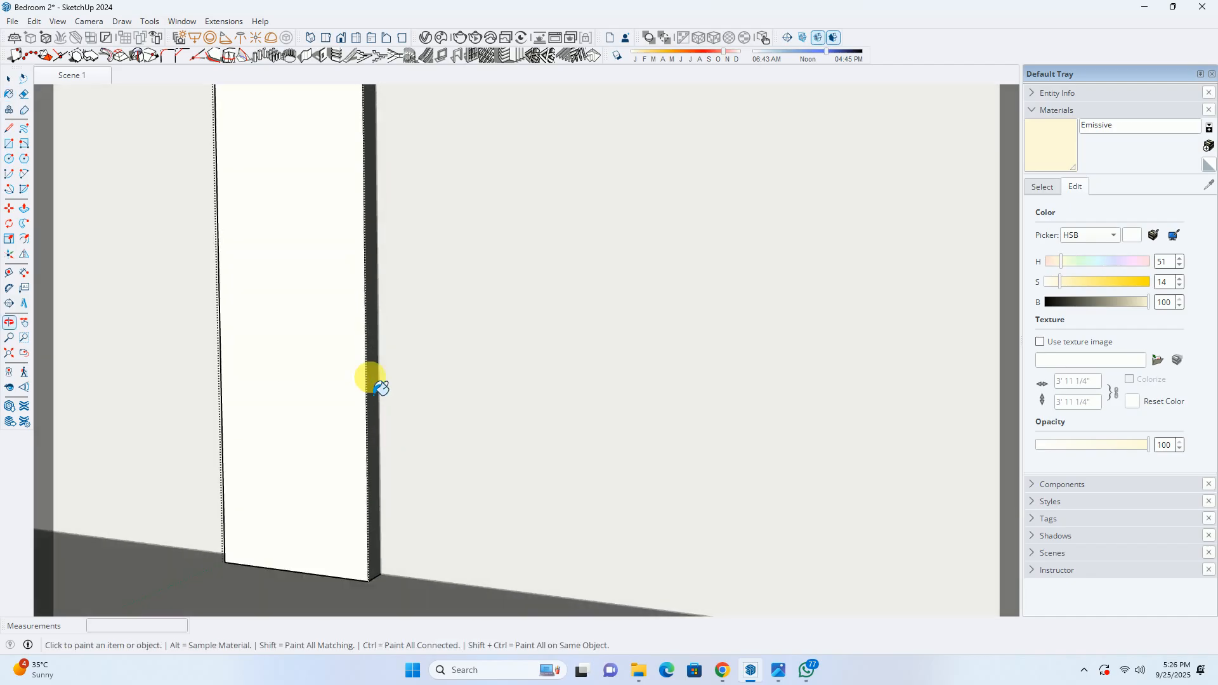
key(space)
key(Escape)
Render Scene 1 with V-Ray and compare the light strip with the bedroom reference image download (6).jpg
click(71, 78)
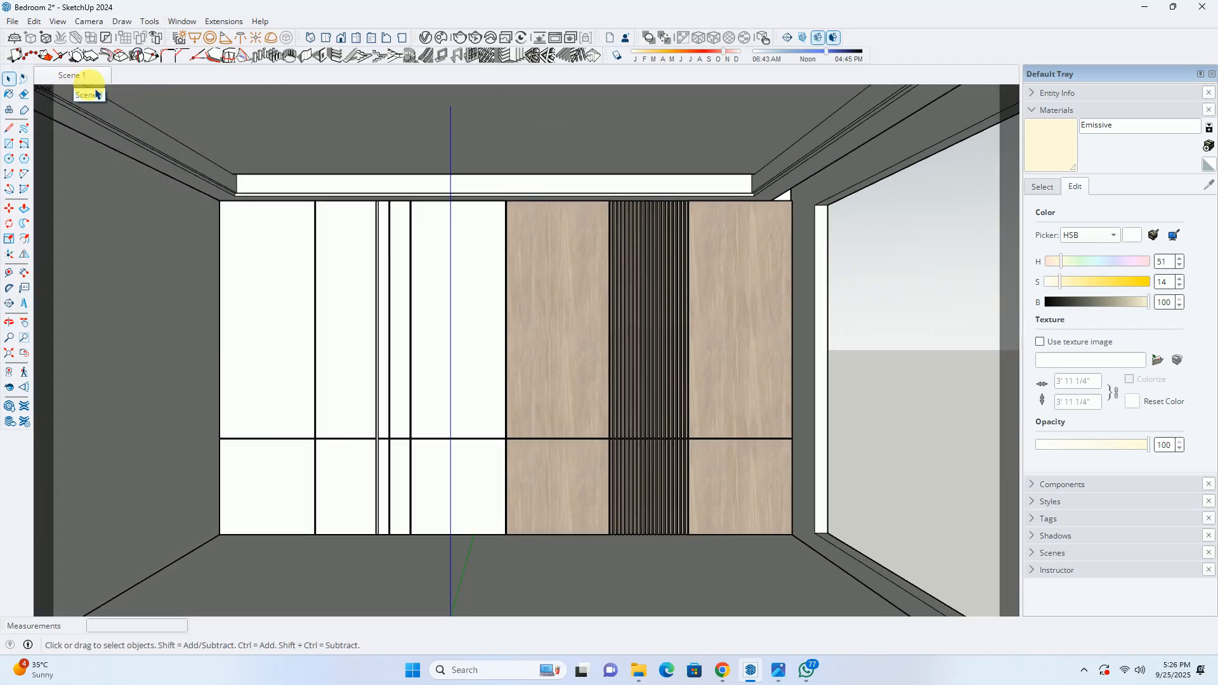
click(470, 36)
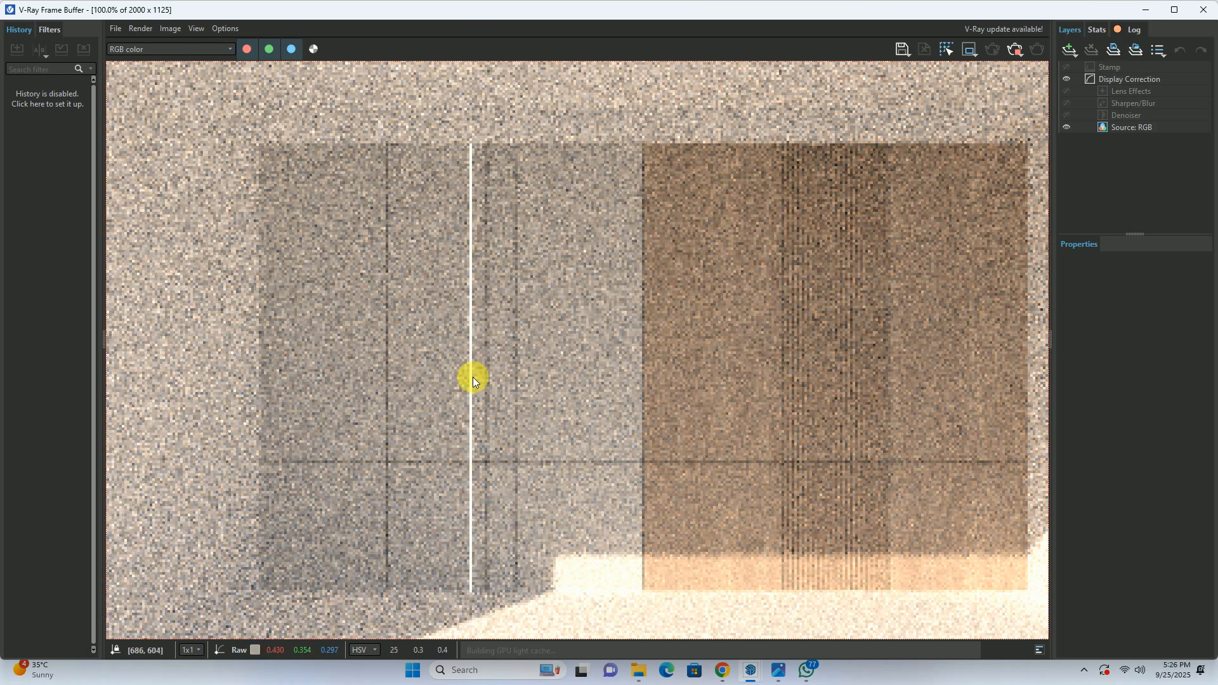
scroll(478, 486, up, 1)
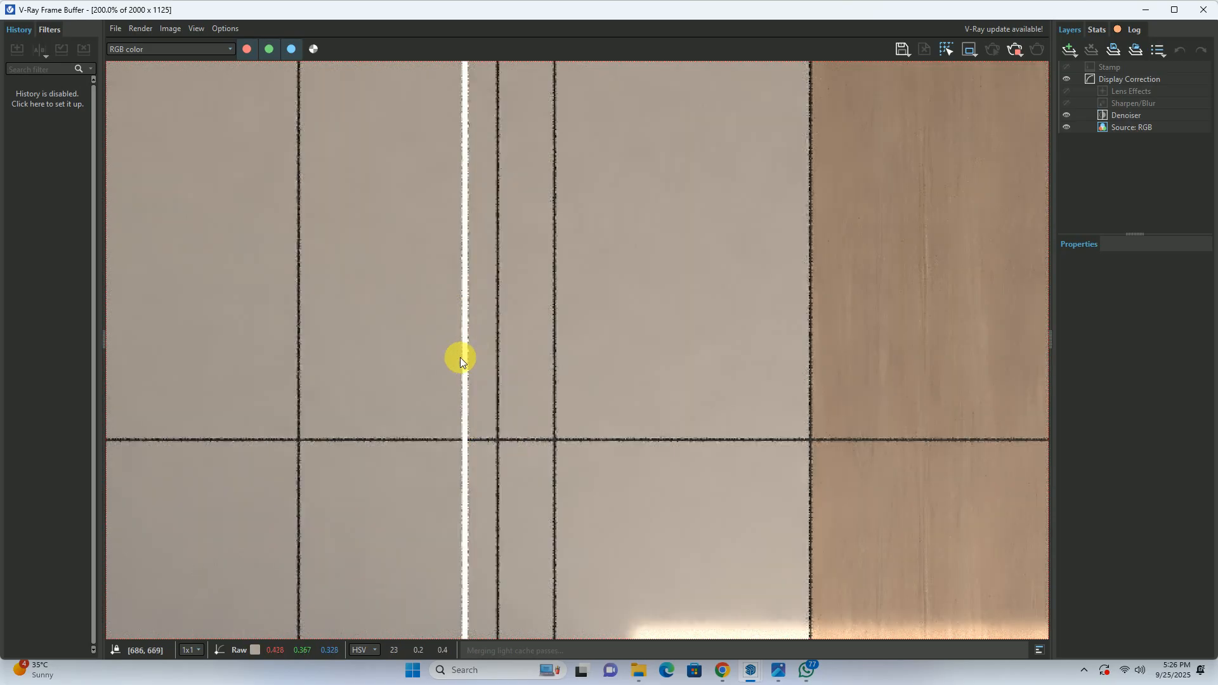
click(770, 676)
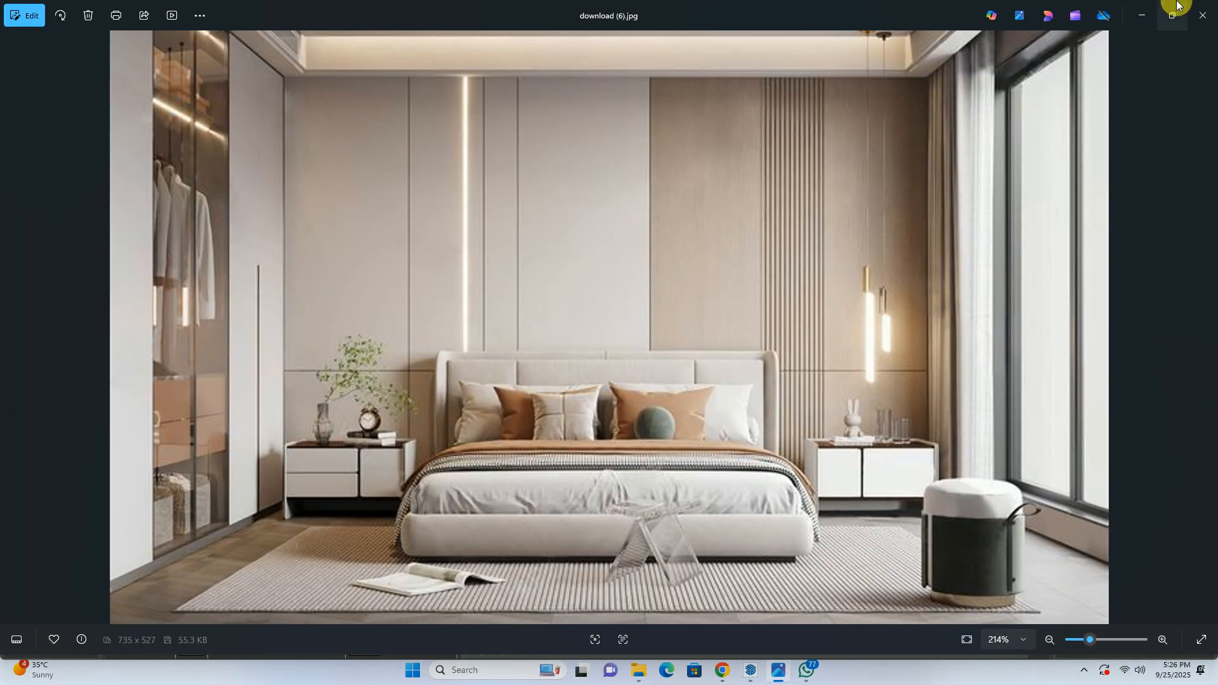
click(1142, 14)
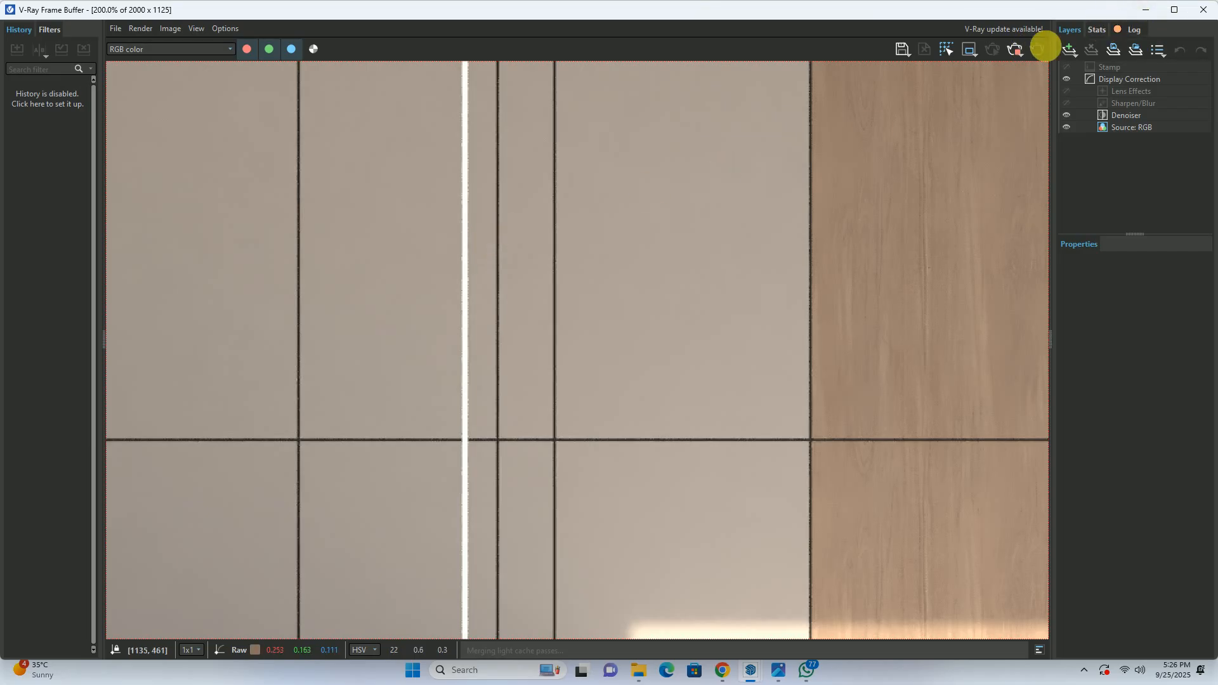
click(1136, 9)
Warm the strip's Emissive material color to a deeper yellow with hue 0.142, saturation 0.223 and value 0.976
mouse_move(414, 327)
middle_down()
mouse_move(422, 346)
mouse_move(354, 381)
middle_up()
scroll(359, 435, up, 6)
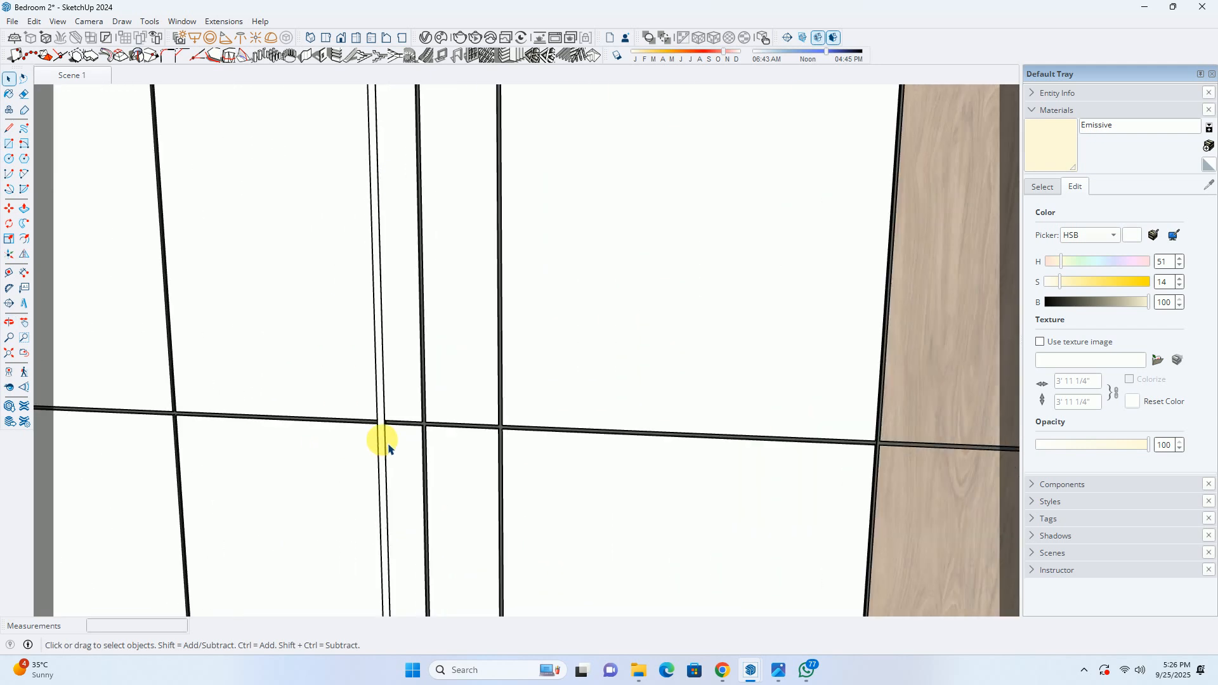
scroll(387, 449, up, 8)
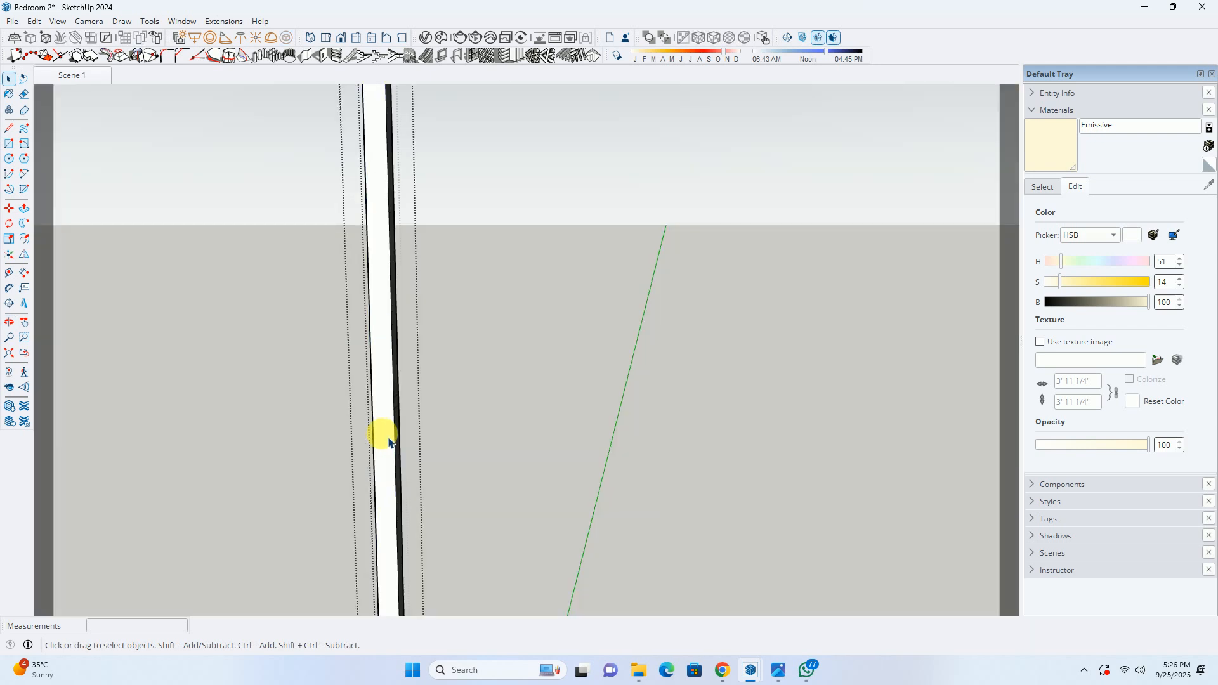
shift+middle_drag(398, 385, 341, 607)
scroll(332, 311, up, 5)
scroll(330, 301, up, 2)
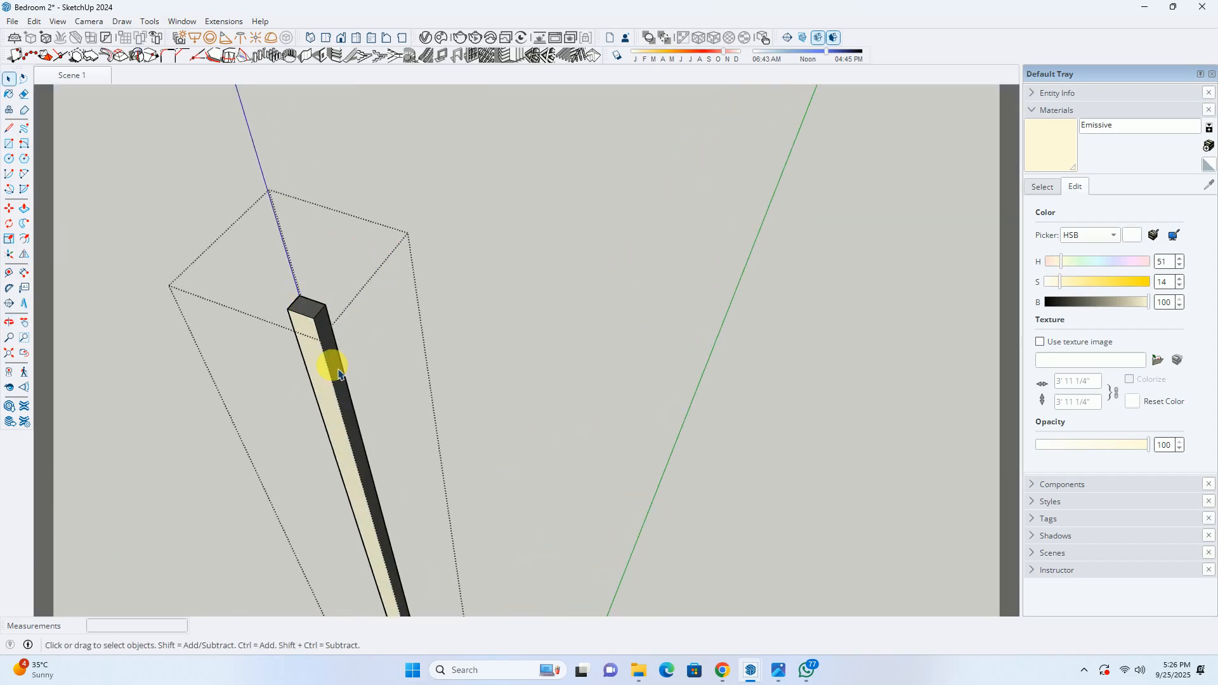
click(426, 39)
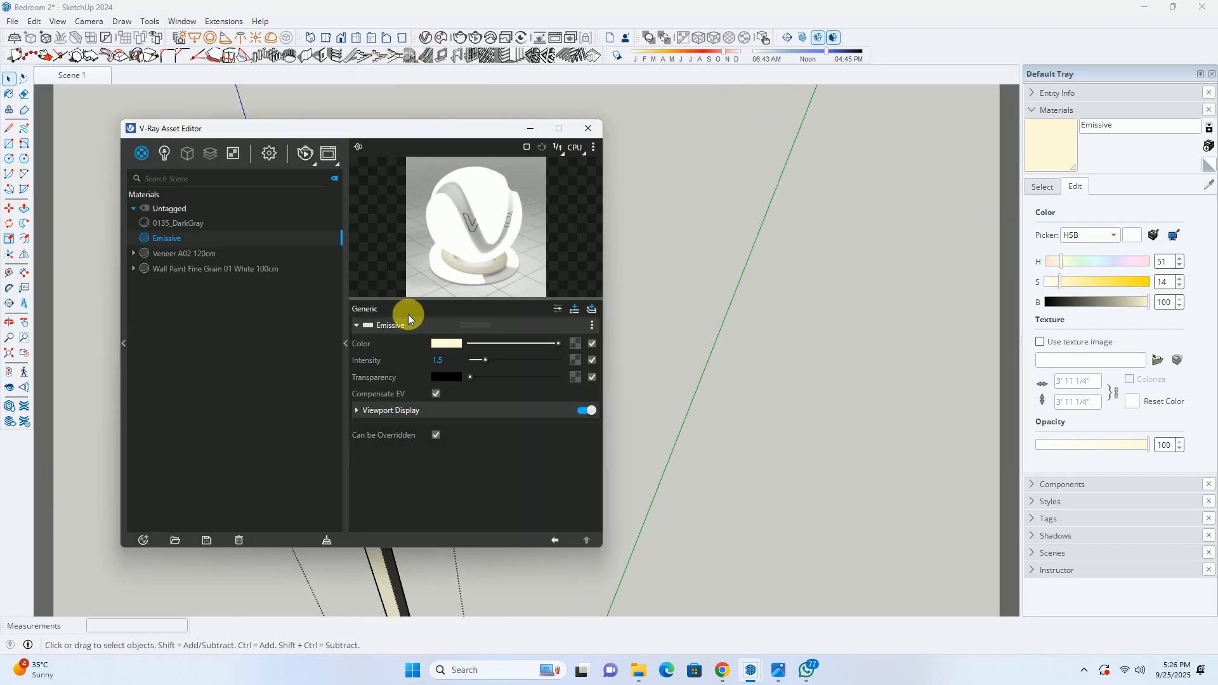
click(438, 345)
click(436, 240)
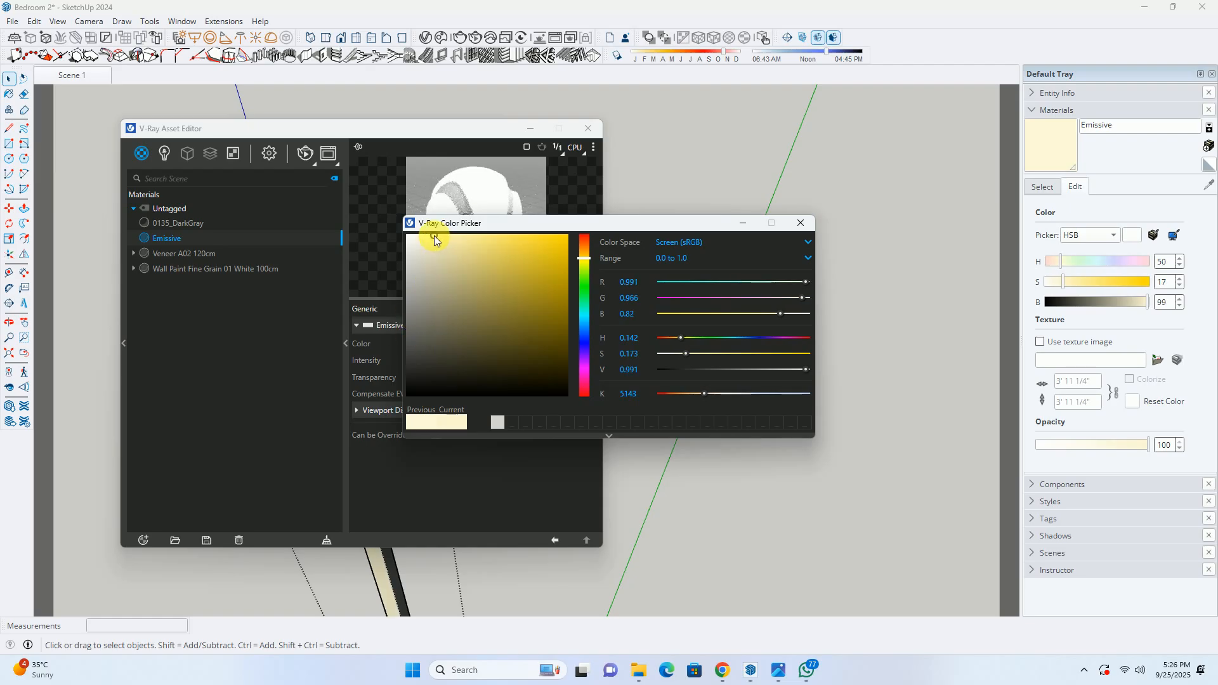
drag(440, 240, 443, 238)
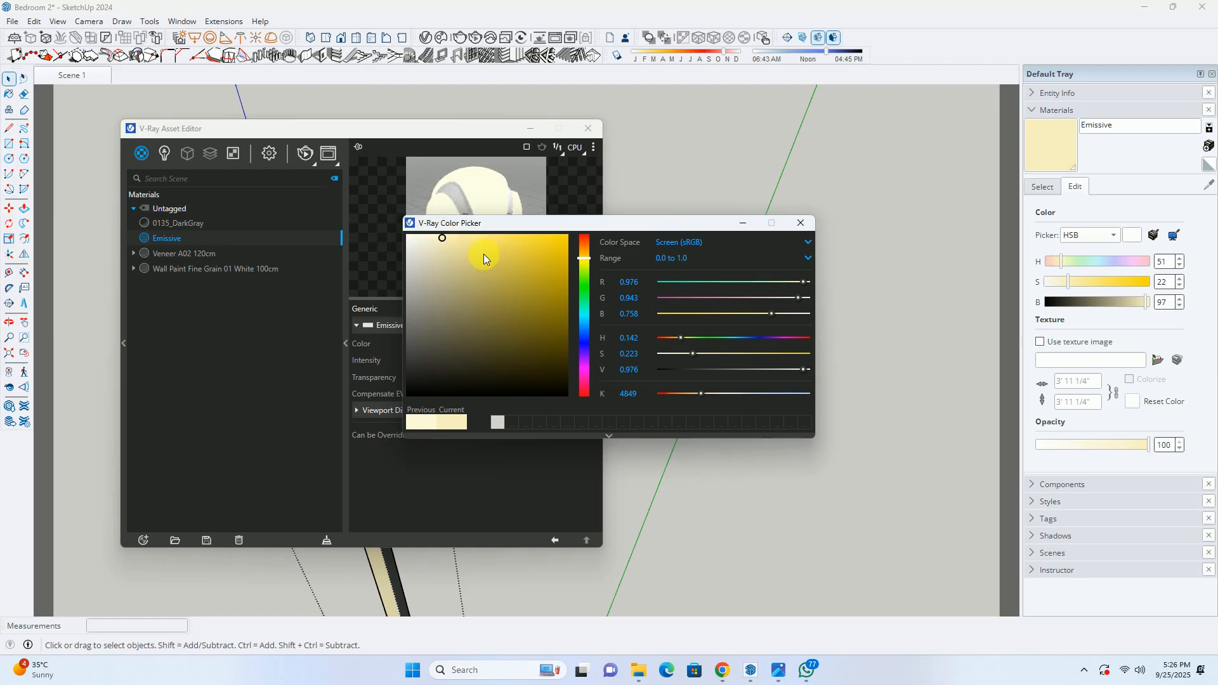
click(800, 223)
click(588, 128)
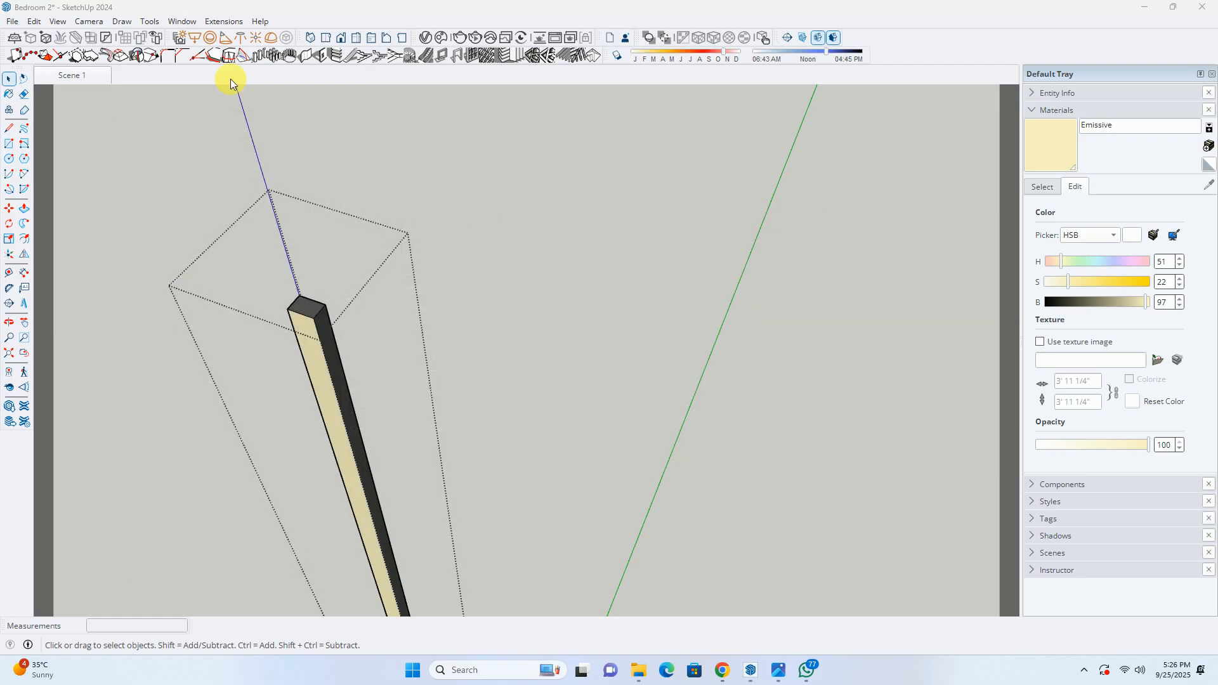
Render Scene 1 again with V-Ray and examine the light strip and wall panels
click(71, 76)
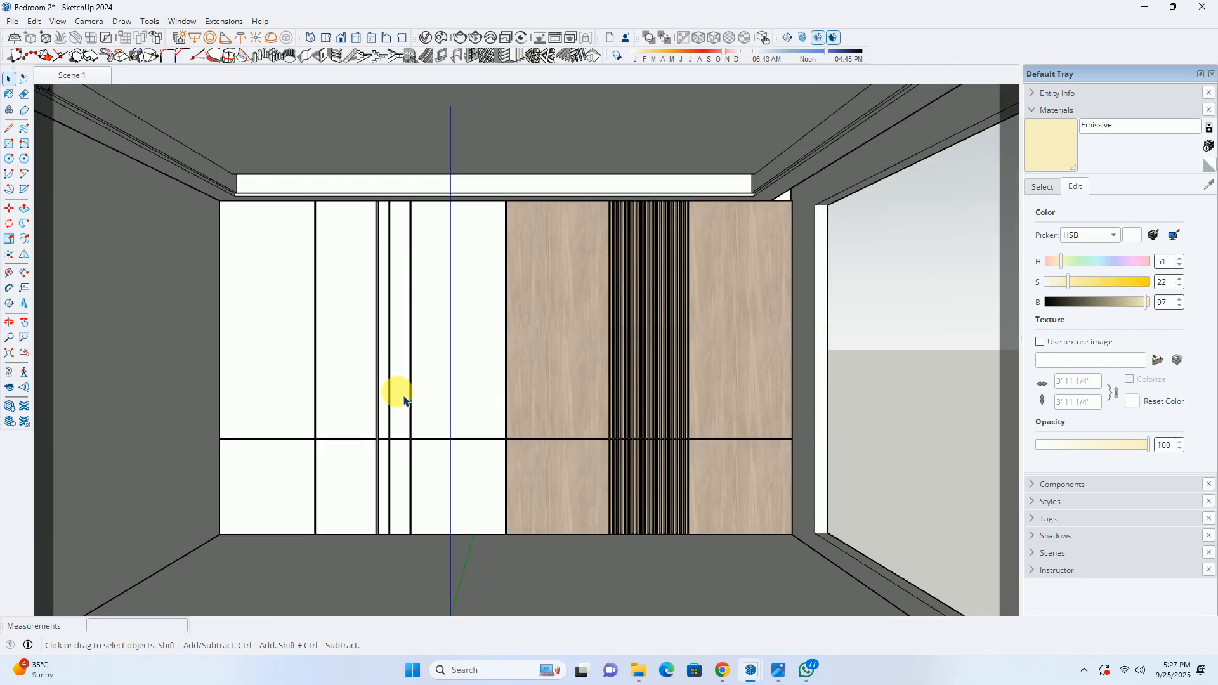
click(474, 42)
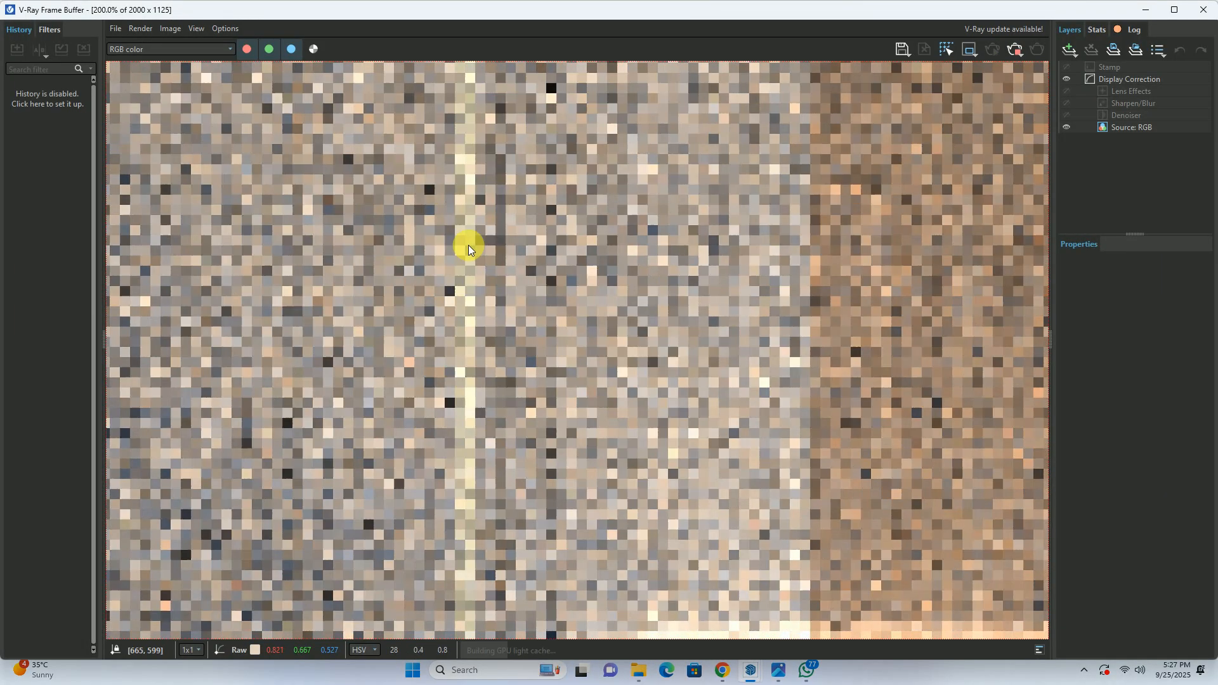
scroll(473, 252, down, 3)
scroll(480, 285, up, 2)
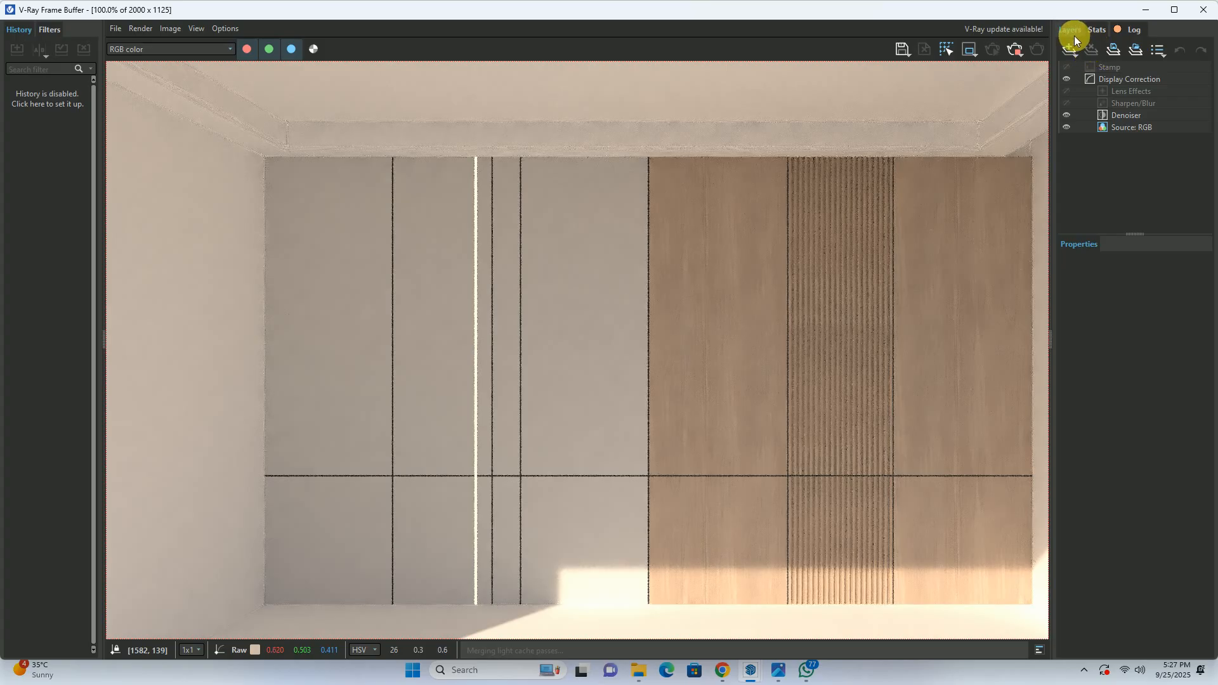
Stop the render, close the frame buffer and search Google in a new Chrome tab for "profile light"
click(1023, 47)
click(1202, 10)
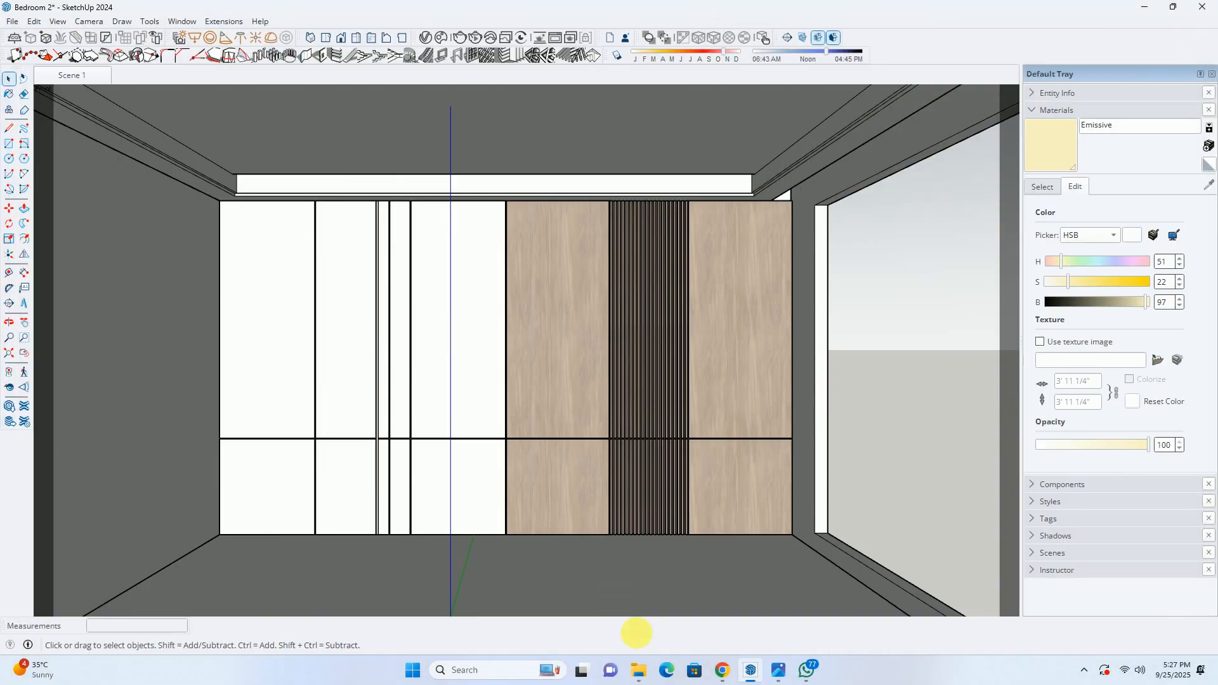
mouse_move(722, 673)
click(607, 587)
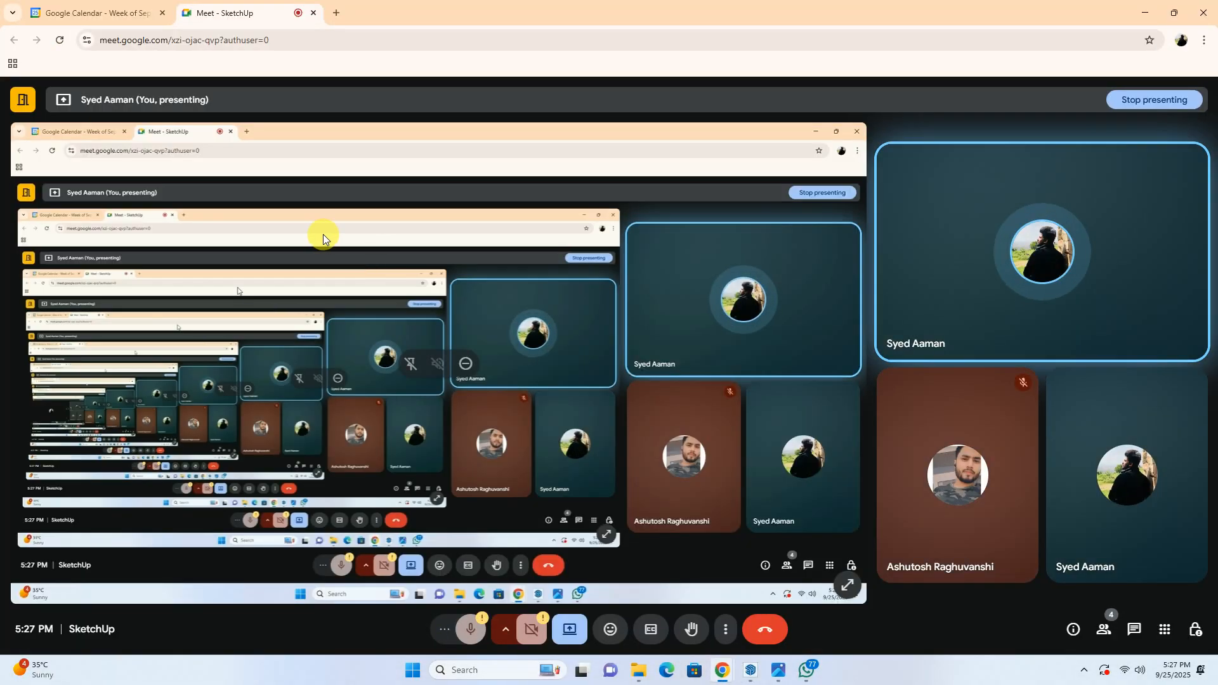
click(334, 13)
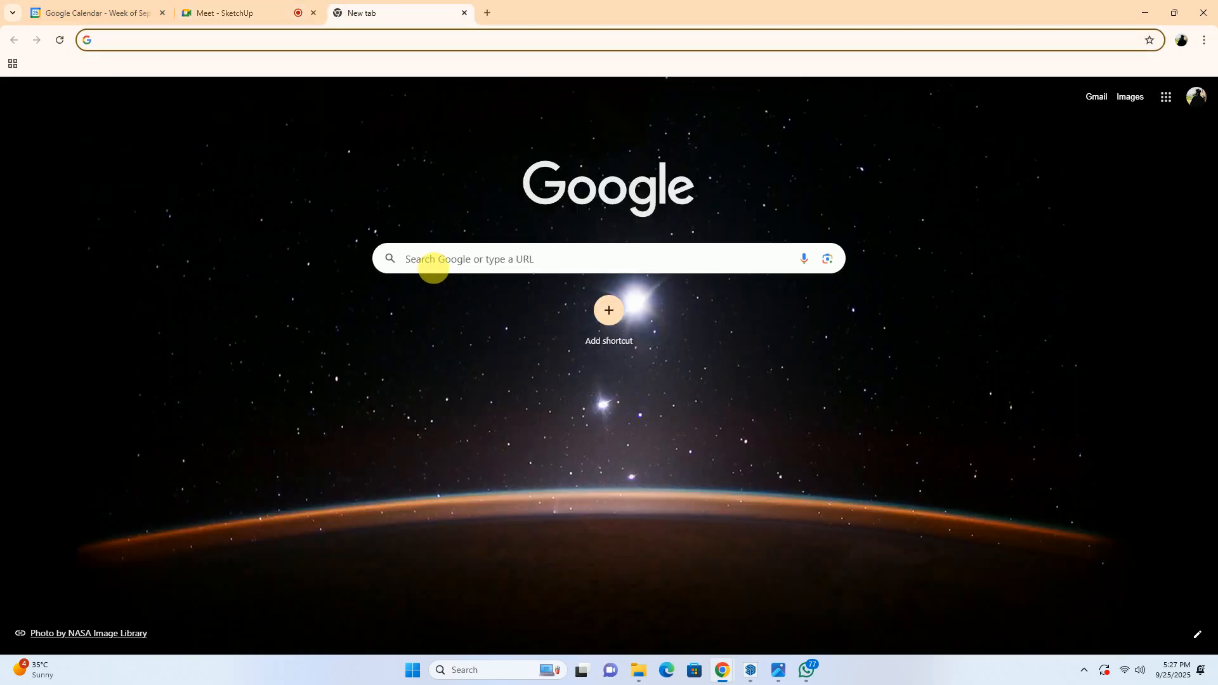
click(436, 260)
text(pro)
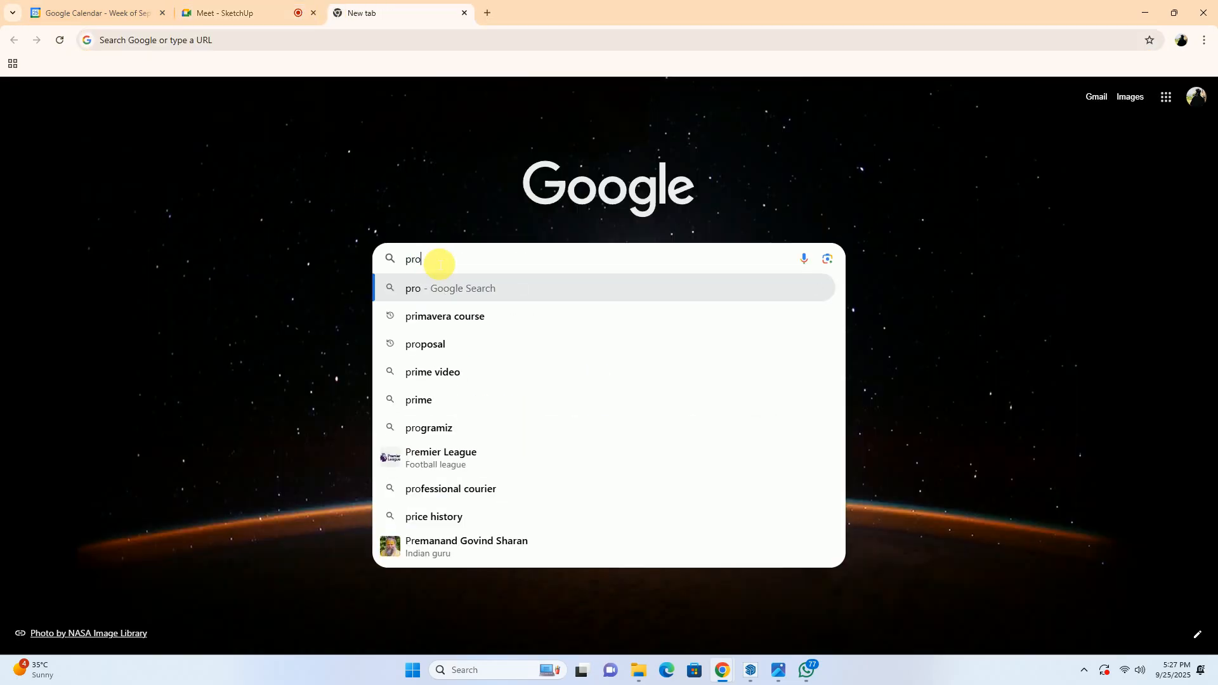
text(file l;ight)
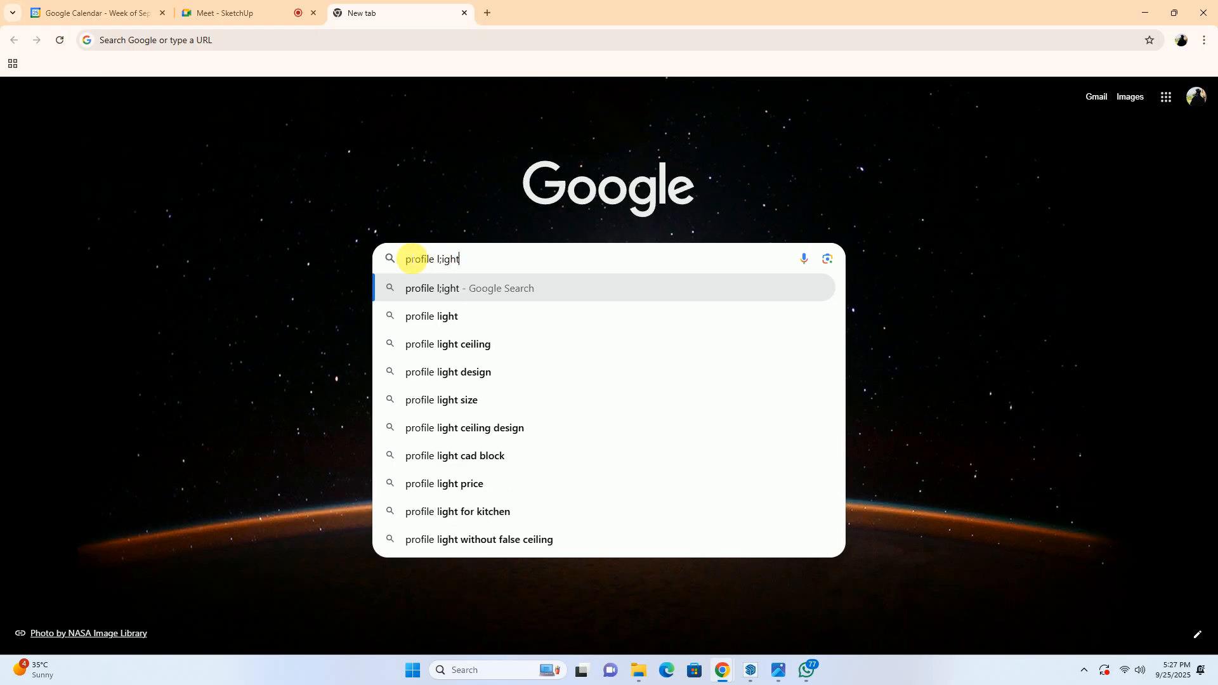
click(440, 260)
key(BackSpace)
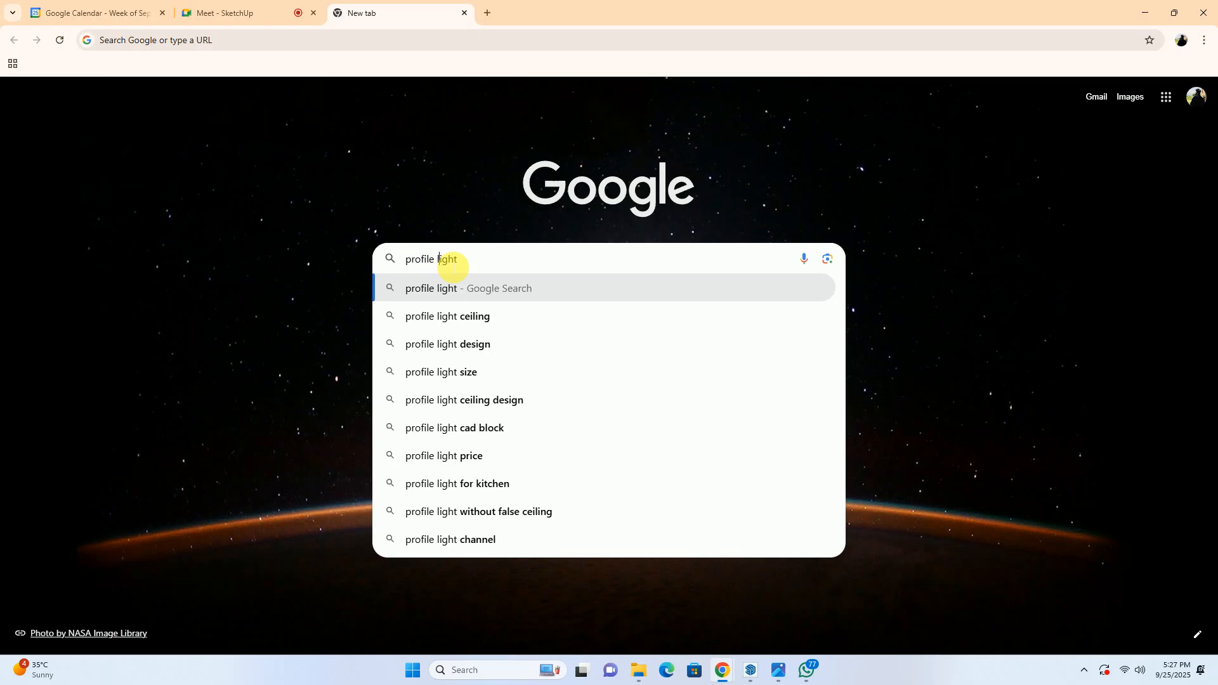
key(Return)
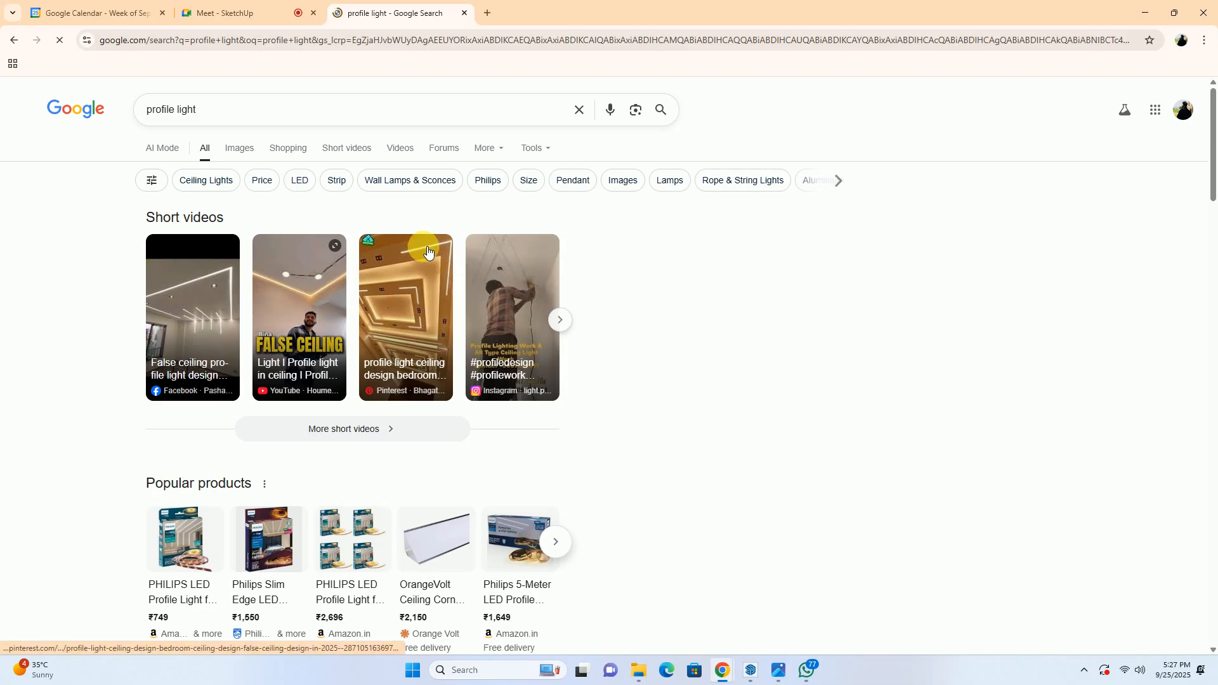
Browse the image results for profile light and view the Pinterest profile light wall design example
click(284, 149)
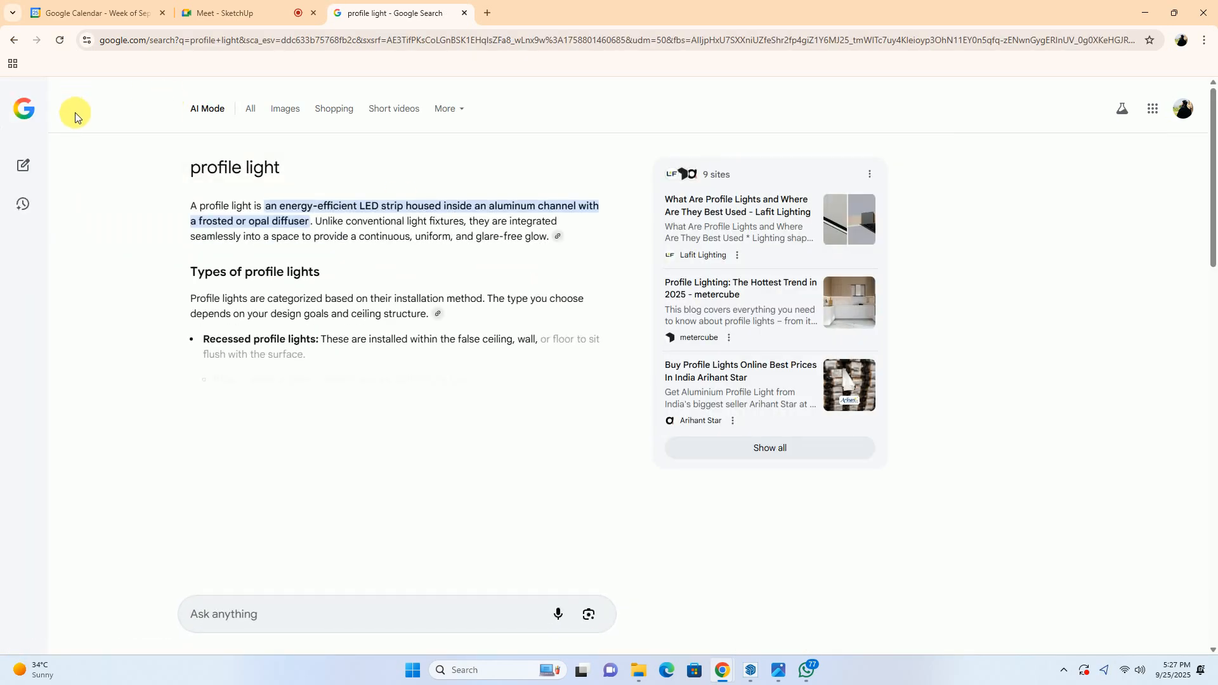
click(12, 41)
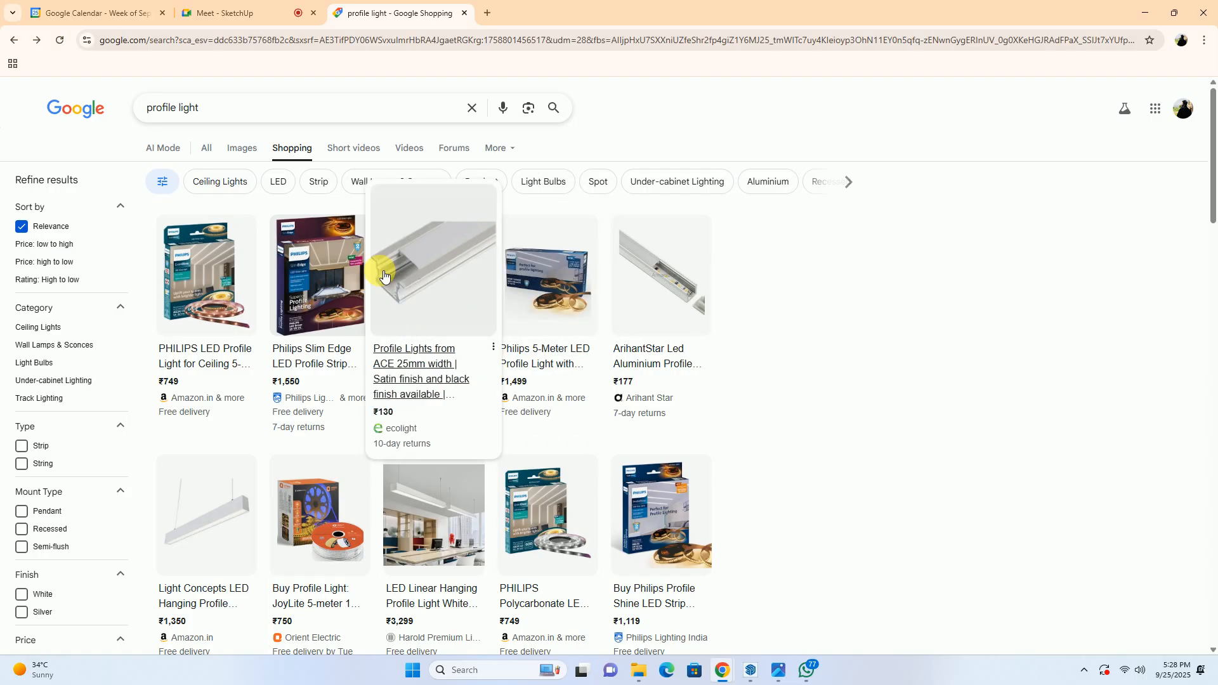
click(233, 151)
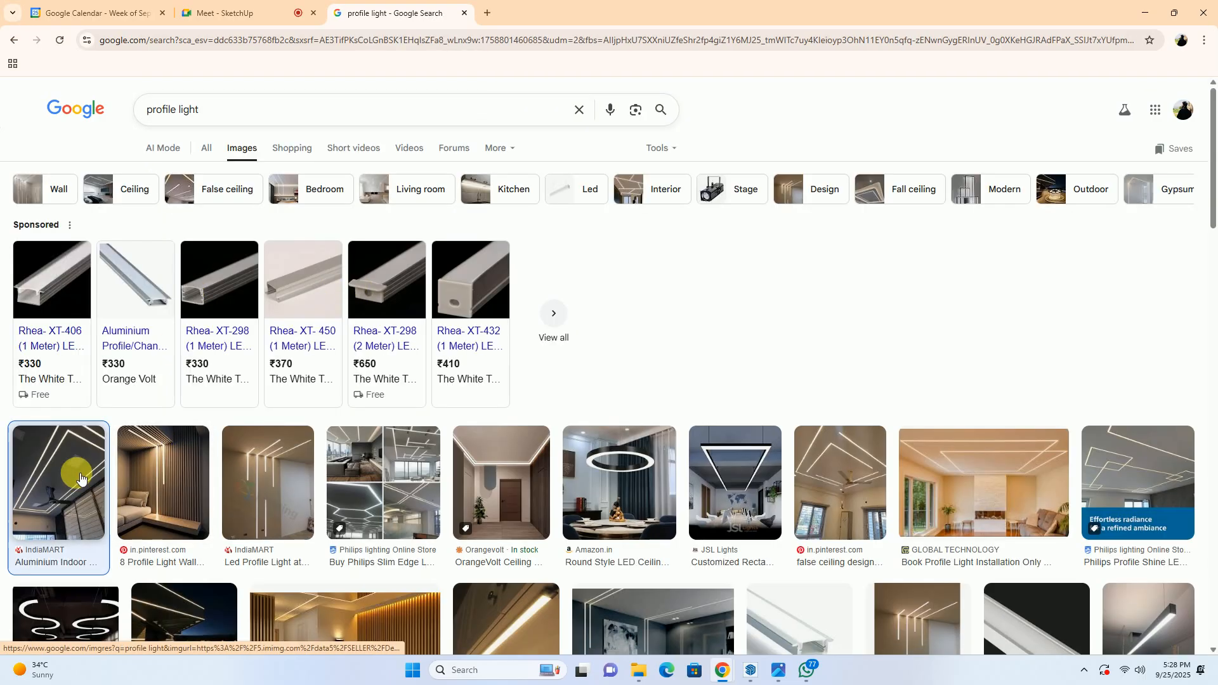
click(77, 479)
click(196, 501)
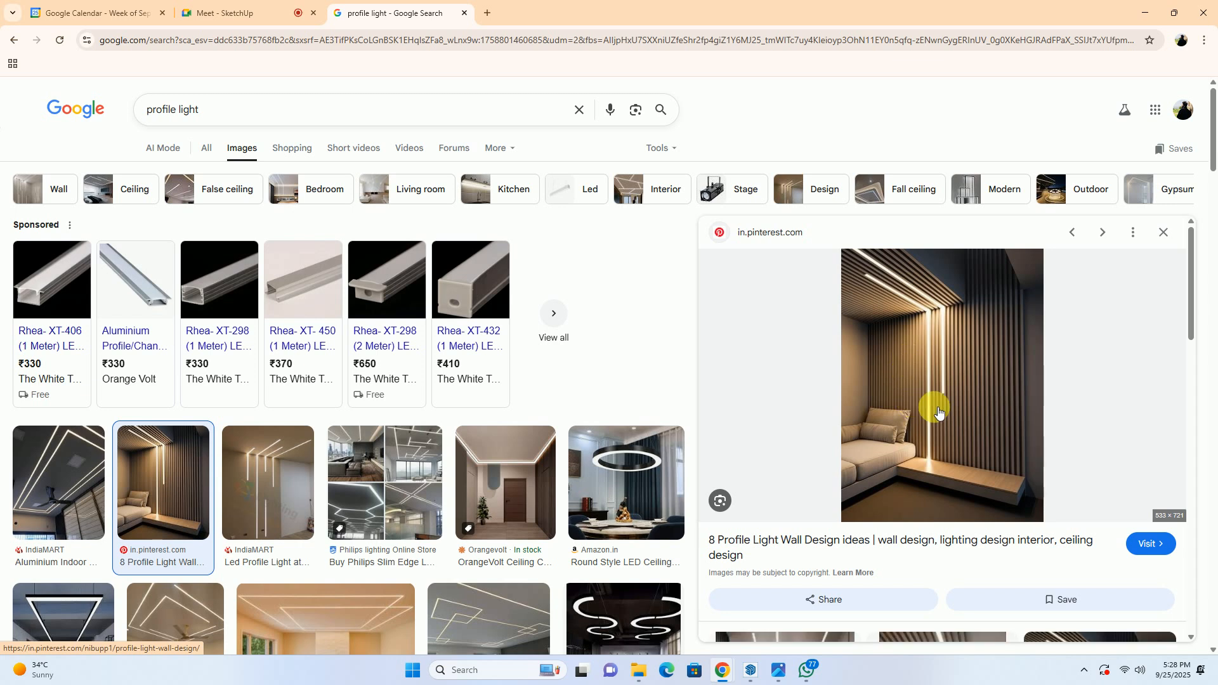
Switch back to SketchUp, examine the vertical light strip's faces inside its group and restore the Scene 1 view
click(1145, 13)
scroll(402, 237, up, 8)
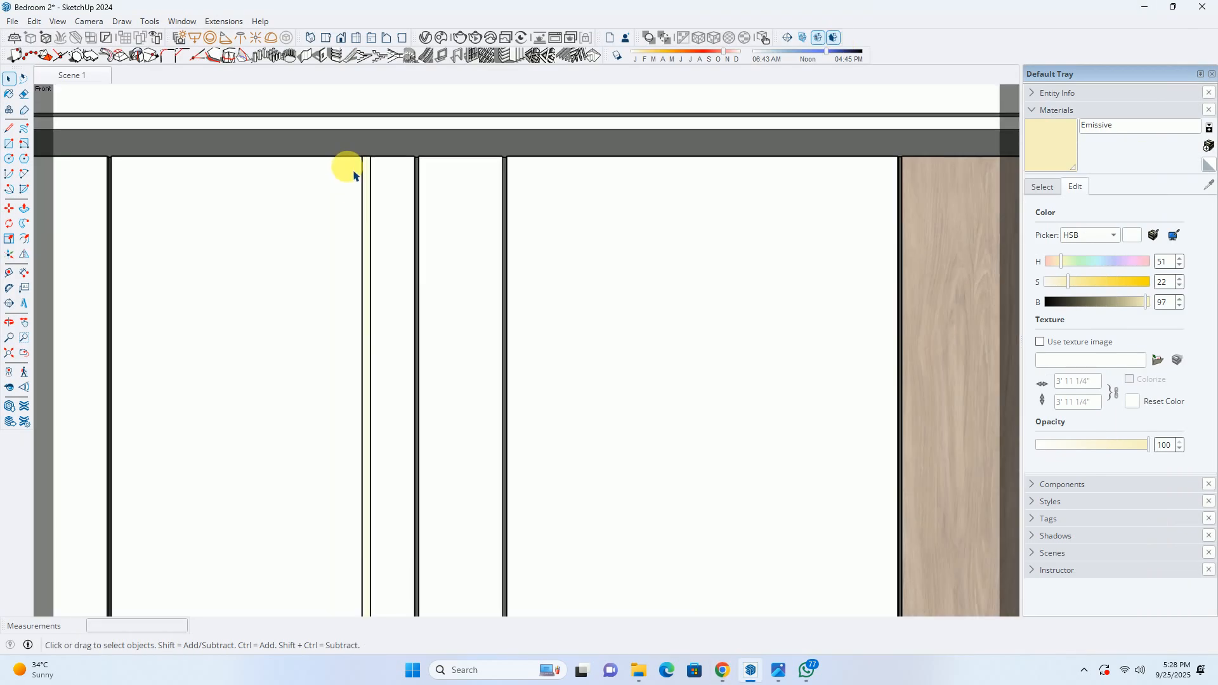
double_click(387, 166)
middle_drag(387, 167, 224, 486)
shift+middle_drag(416, 120, 388, 311)
scroll(395, 330, up, 2)
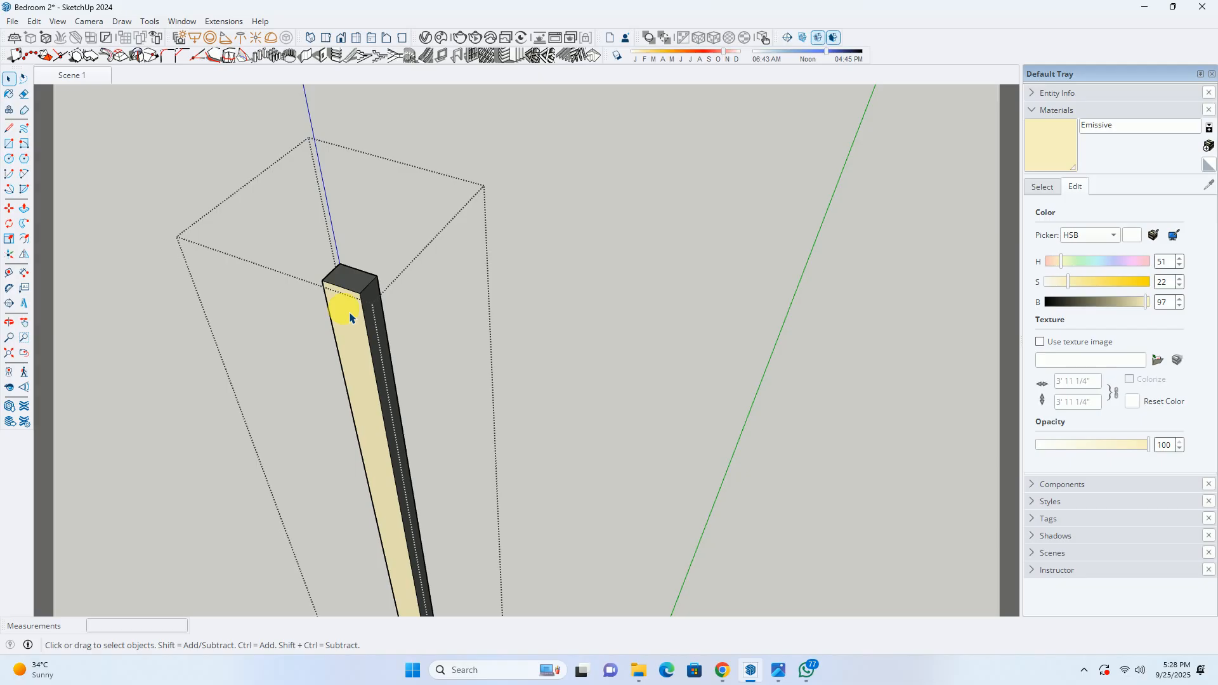
scroll(374, 282, up, 2)
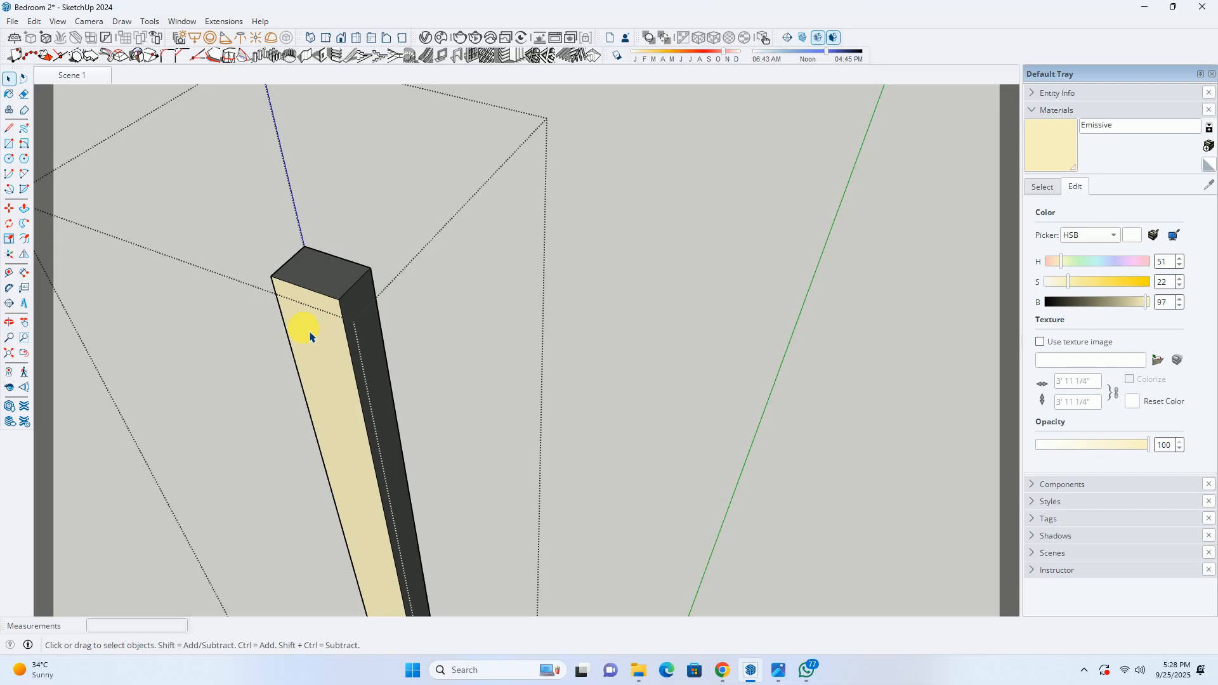
mouse_move(311, 336)
middle_down()
mouse_move(335, 250)
mouse_move(313, 321)
middle_up()
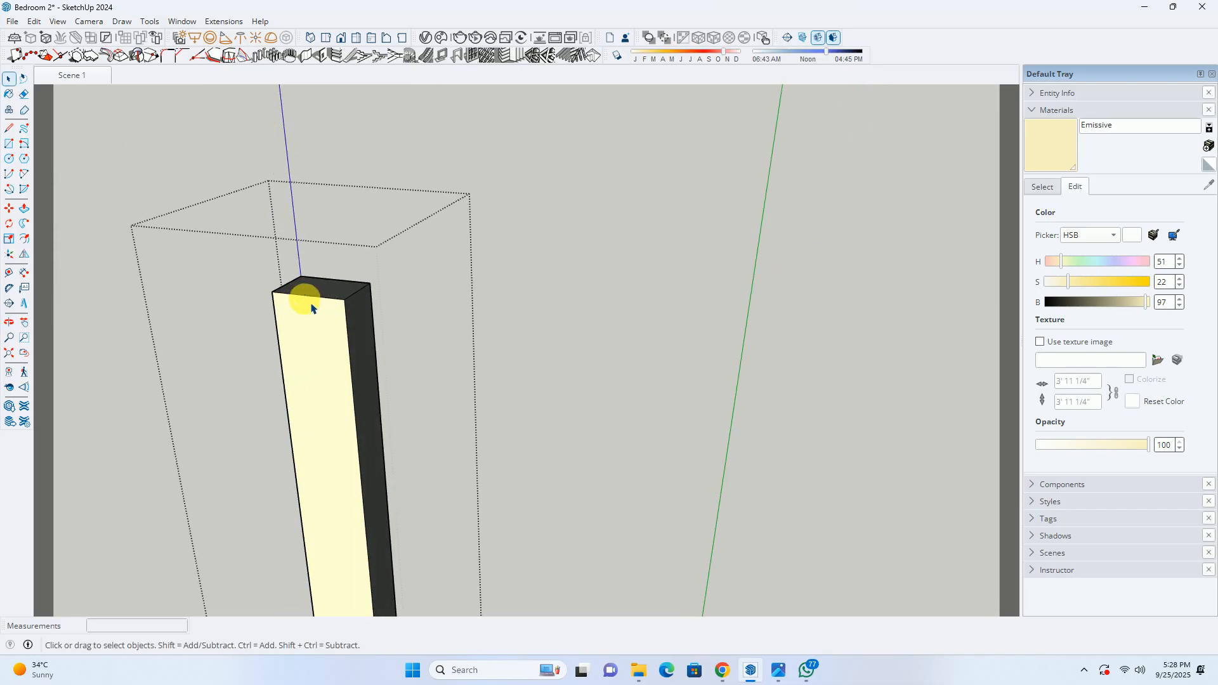
scroll(319, 330, down, 3)
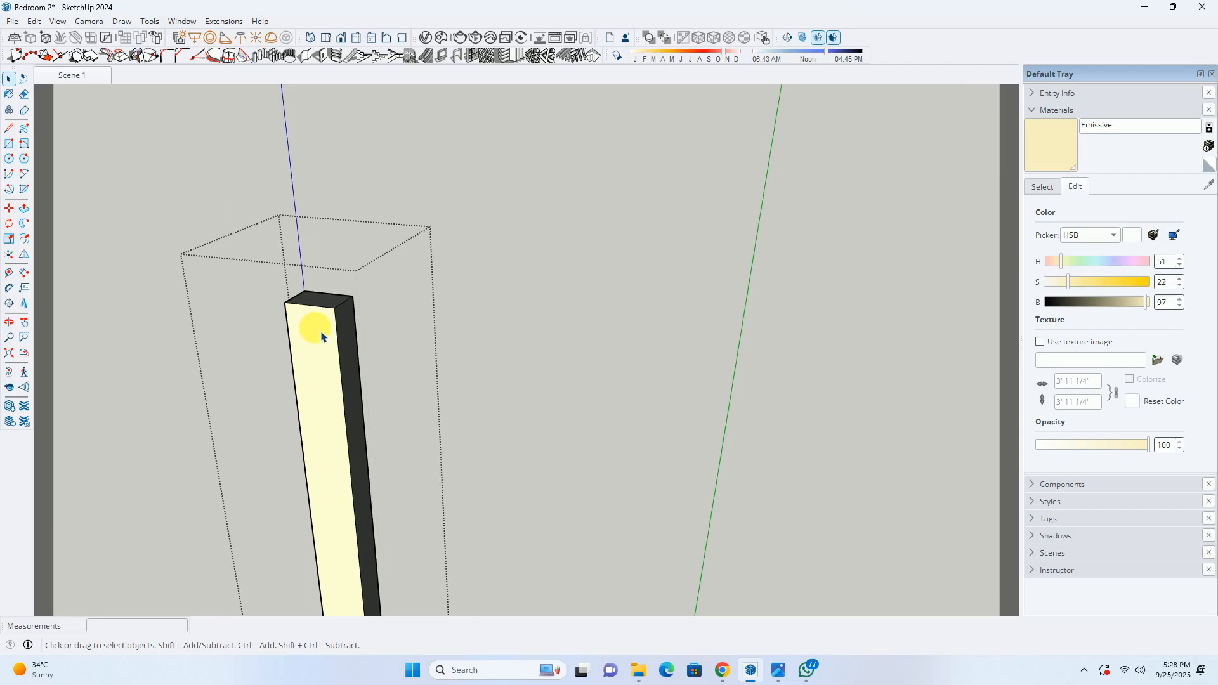
middle_drag(321, 331, 391, 213)
click(393, 213)
scroll(403, 213, down, 5)
scroll(350, 344, down, 2)
middle_drag(351, 344, 400, 210)
scroll(399, 210, down, 2)
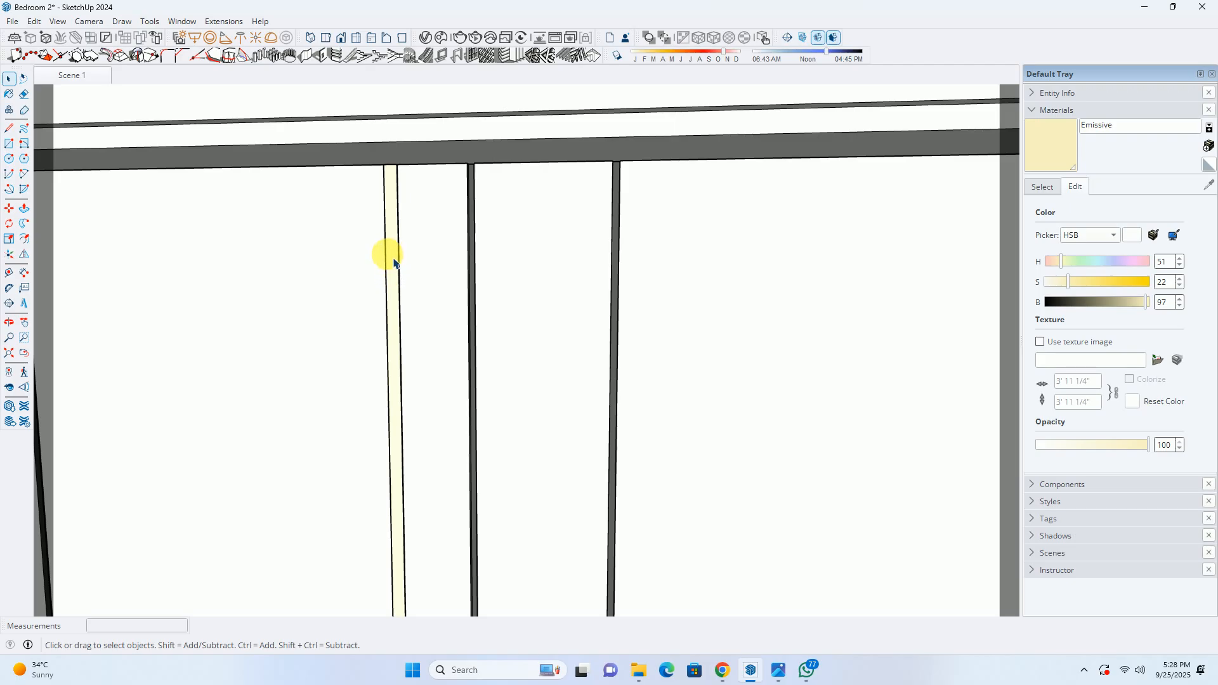
scroll(393, 263, down, 6)
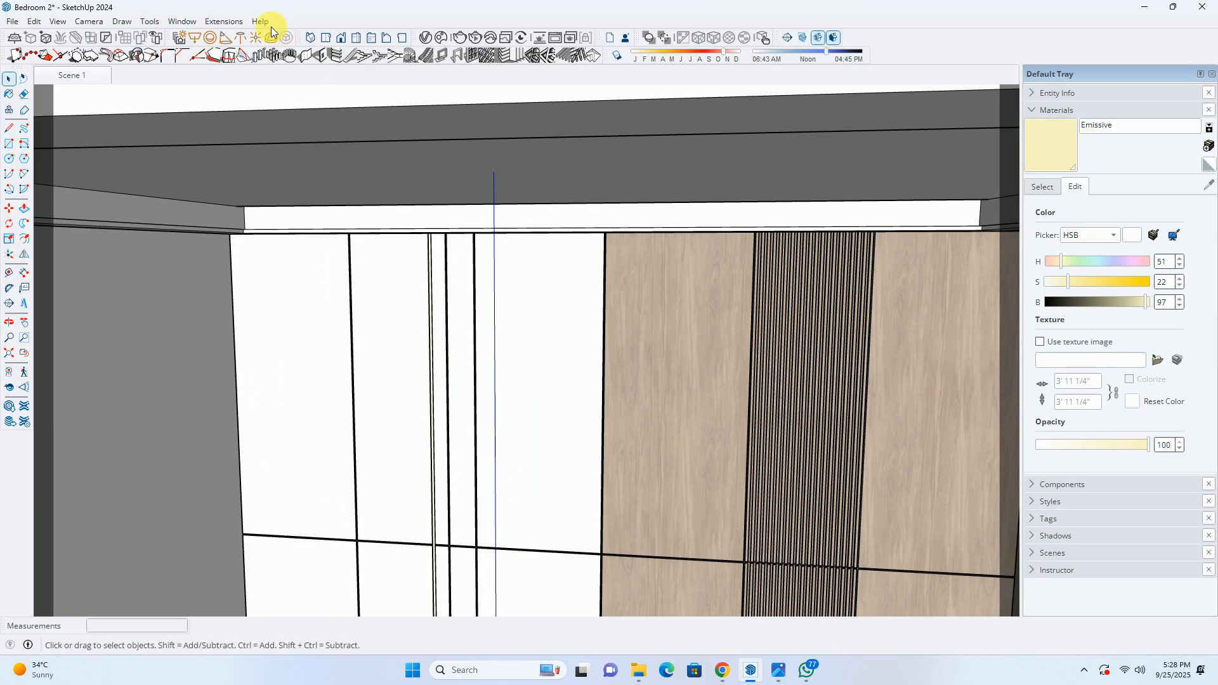
click(70, 76)
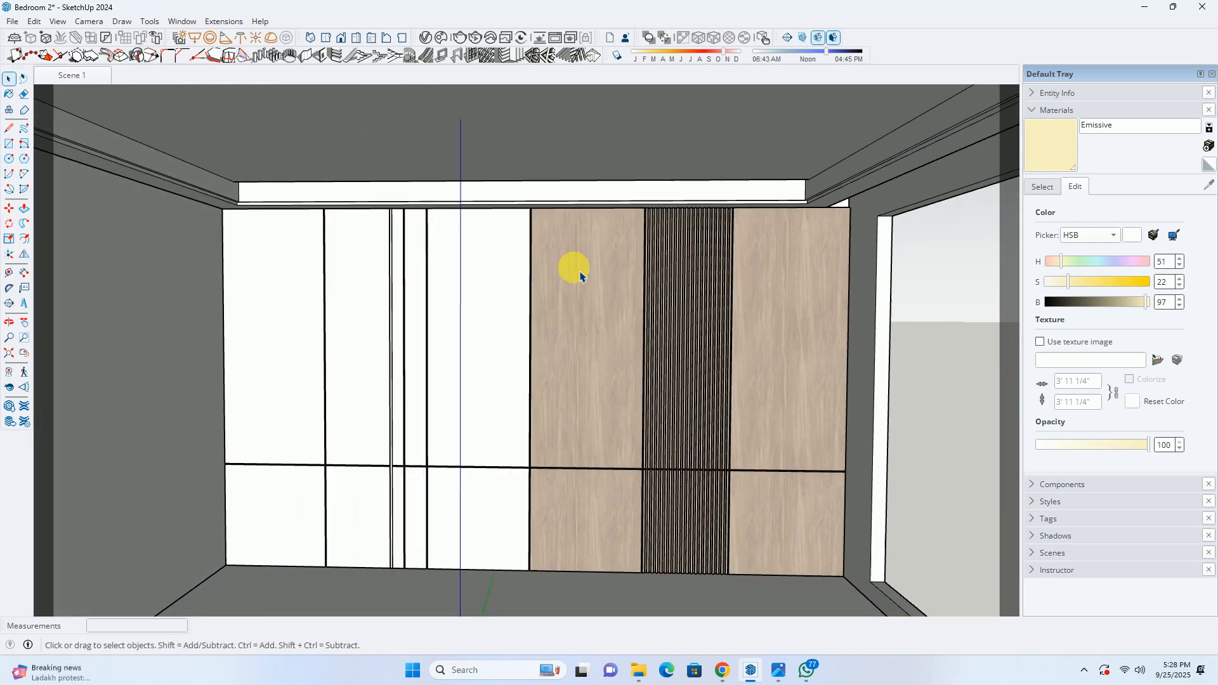
Select the end of the false ceiling nearest the feature wall and move it 25" inward along the green axis
middle_drag(557, 223, 311, 131)
scroll(620, 169, up, 6)
middle_drag(551, 279, 394, 247)
scroll(394, 294, up, 4)
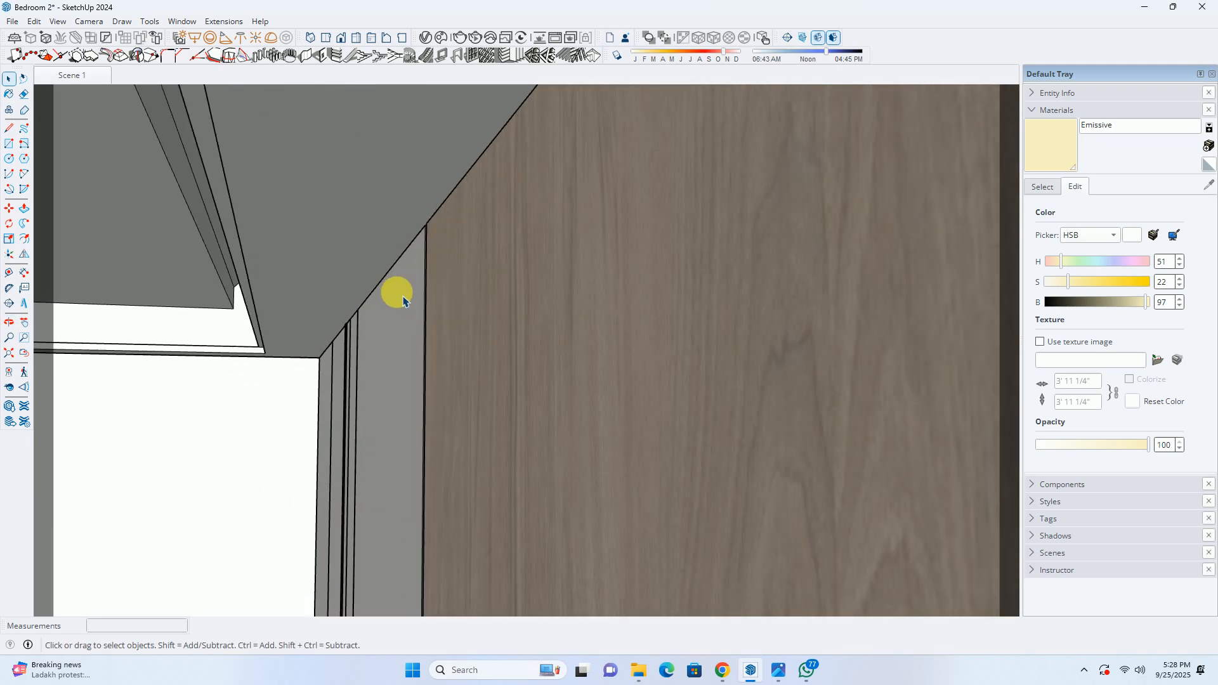
middle_drag(391, 296, 373, 280)
scroll(239, 397, up, 3)
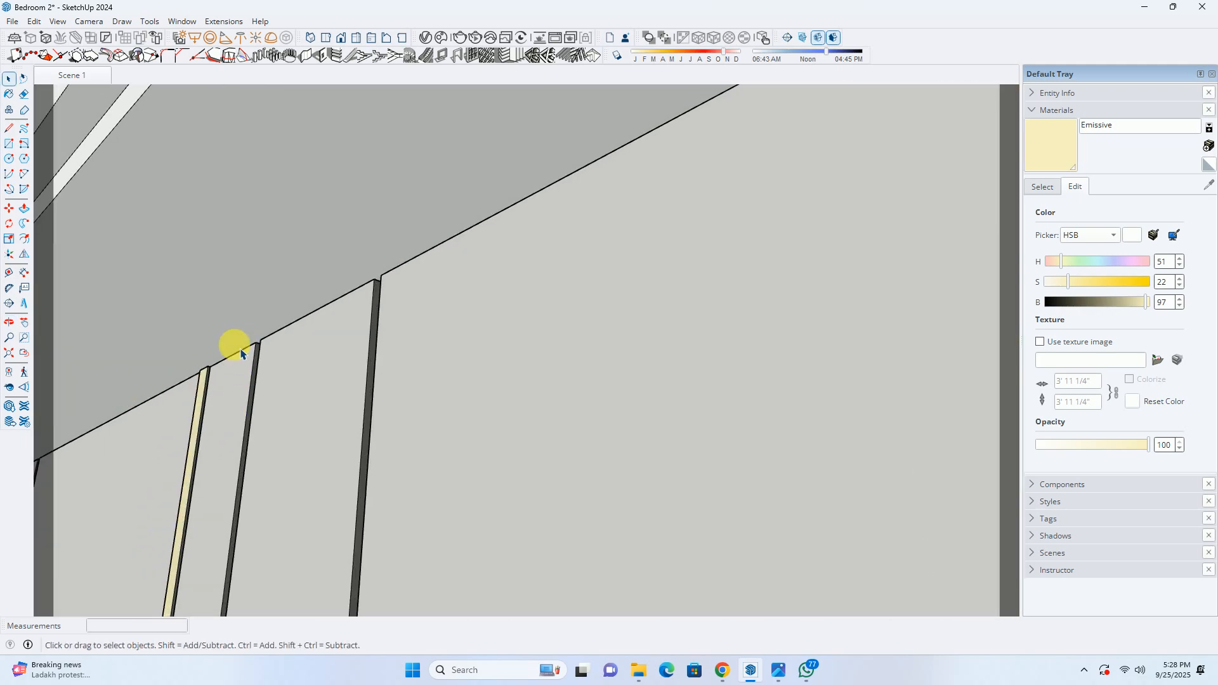
scroll(240, 323, up, 5)
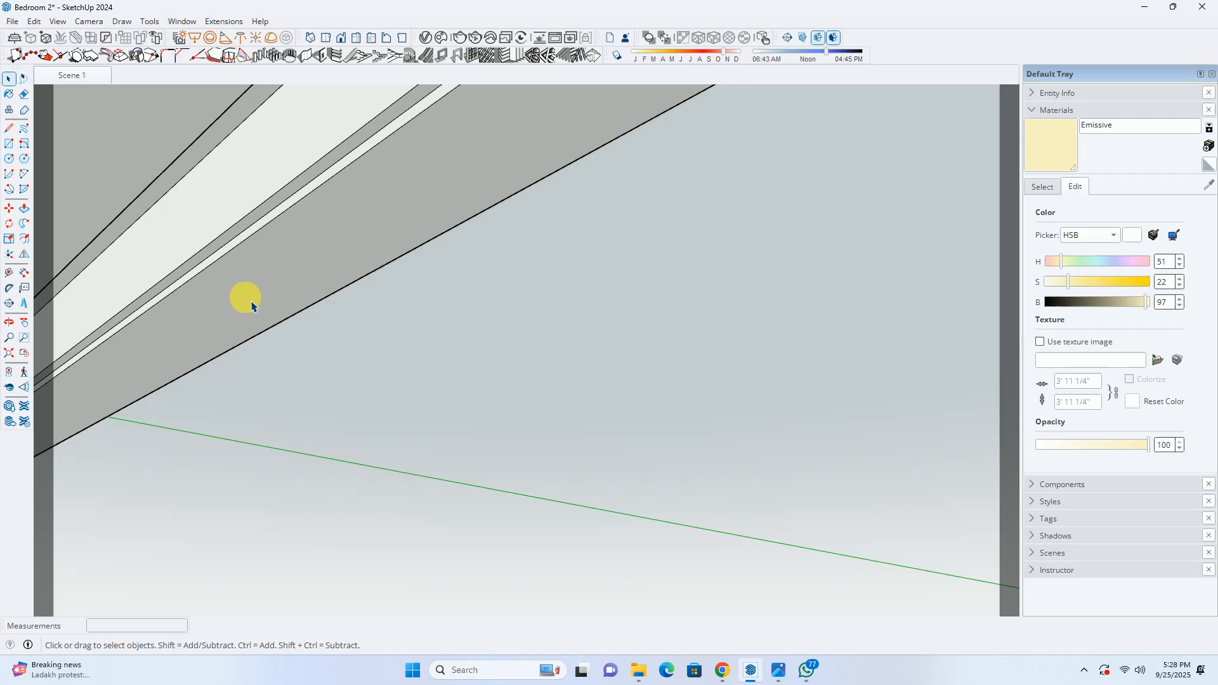
middle_drag(255, 351, 321, 343)
scroll(218, 367, down, 4)
mouse_move(297, 243)
middle_down()
mouse_move(299, 264)
mouse_move(289, 246)
middle_up()
drag(267, 203, 566, 513)
scroll(359, 364, up, 1)
key(m)
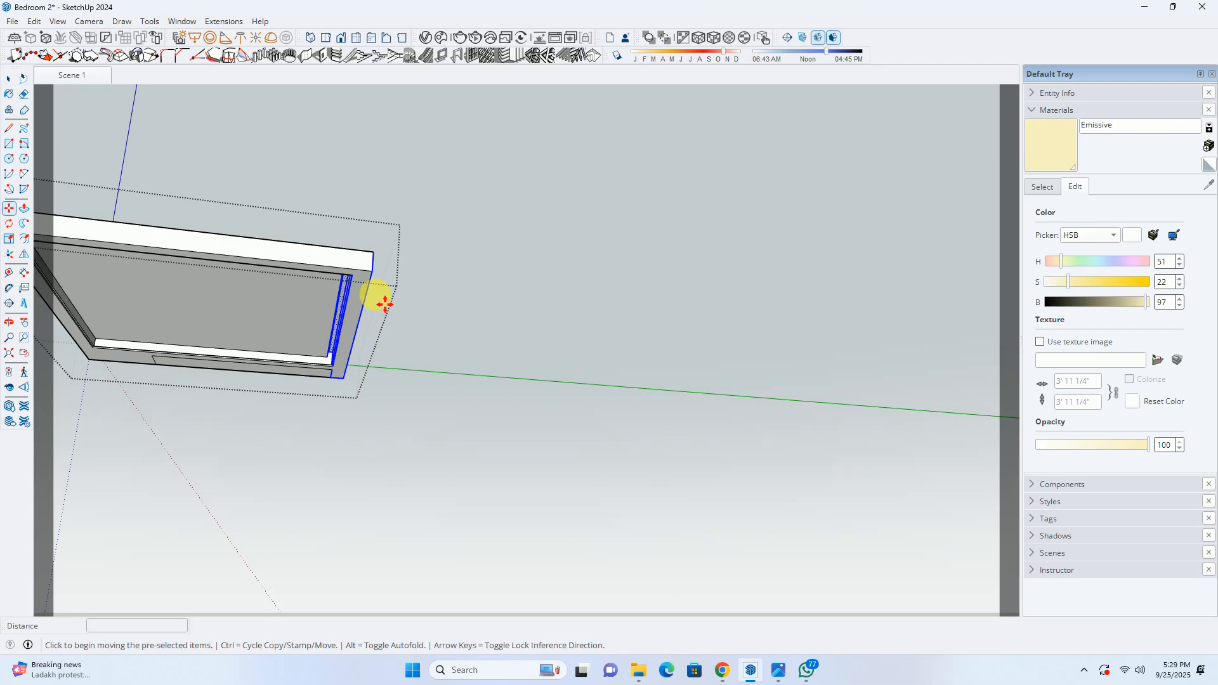
click(379, 259)
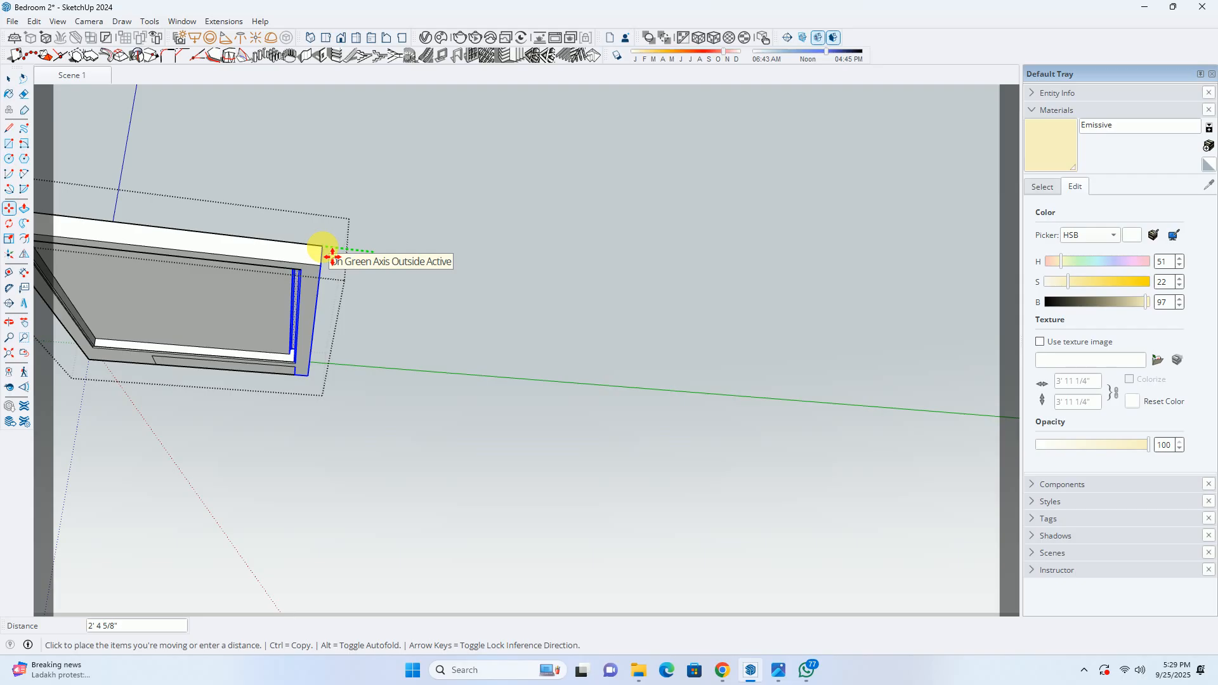
text(25)
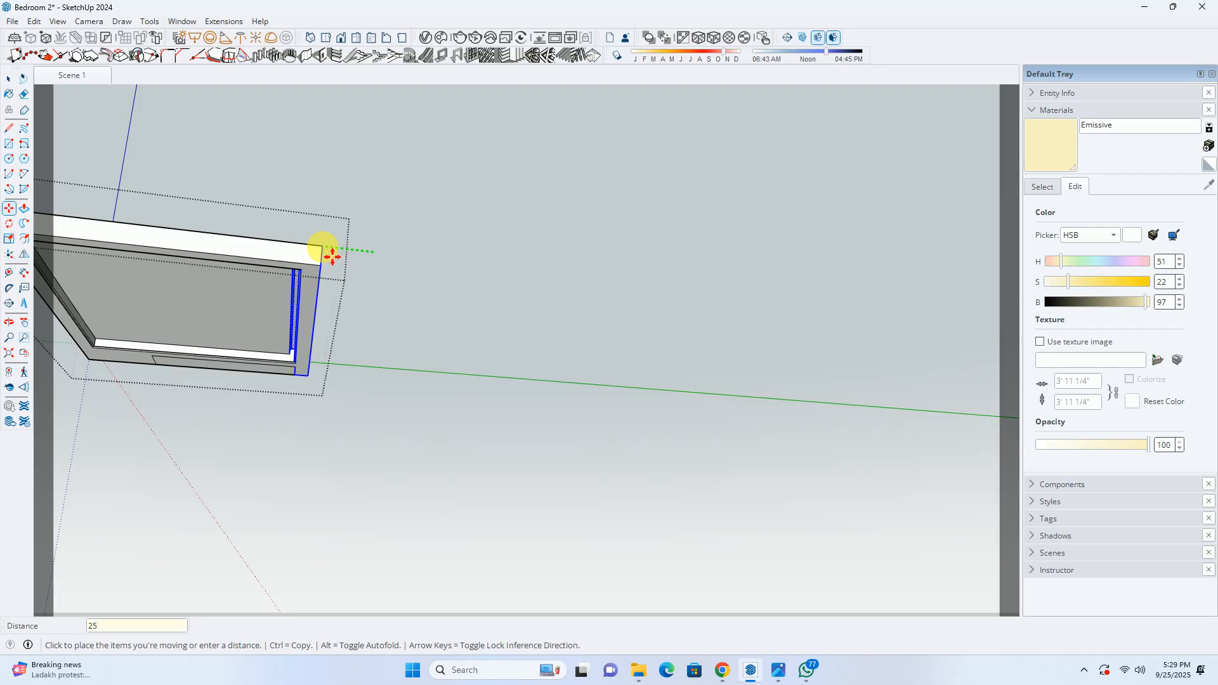
key(Return)
key(space)
key(Escape)
Reselect the wall-side end of the false ceiling, move it by 1" and leave the ceiling group
middle_drag(319, 356, 274, 260)
drag(257, 187, 620, 622)
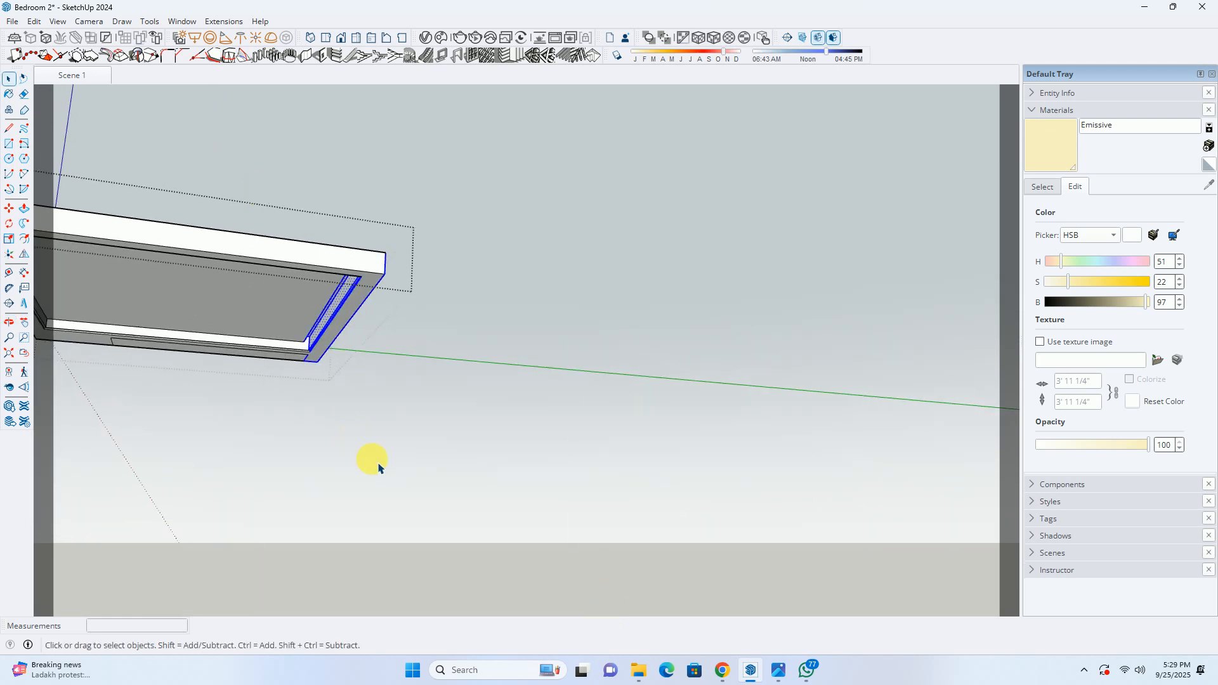
key(m)
click(378, 465)
text(1)
key(Return)
key(space)
click(384, 390)
Open the plain wall panel group and Push/Pull its top face up 6"
middle_drag(299, 388, 408, 482)
scroll(318, 317, up, 5)
double_click(318, 325)
key(p)
click(430, 472)
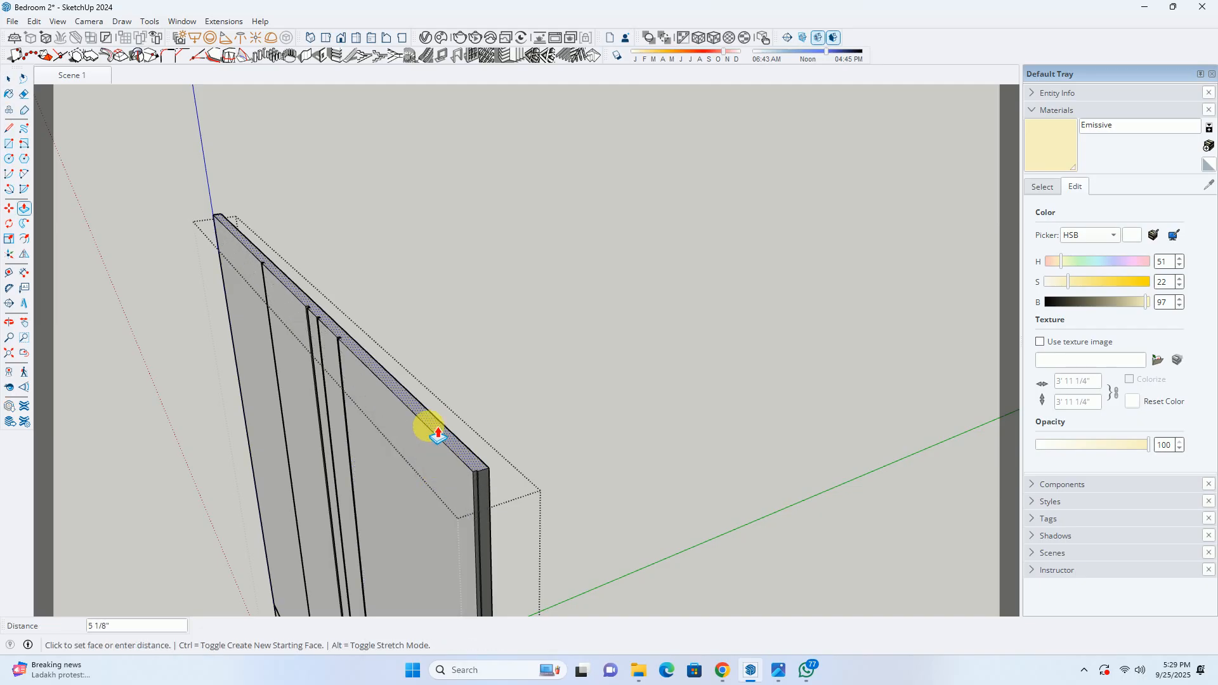
text(6)
key(Return)
middle_drag(429, 392, 470, 362)
key(space)
click(484, 377)
Move the wall-side end of the false ceiling further inward along the green axis and leave its group
scroll(483, 378, down, 1)
middle_drag(512, 457, 161, 183)
middle_drag(247, 220, 389, 264)
drag(362, 183, 736, 558)
key(m)
click(465, 360)
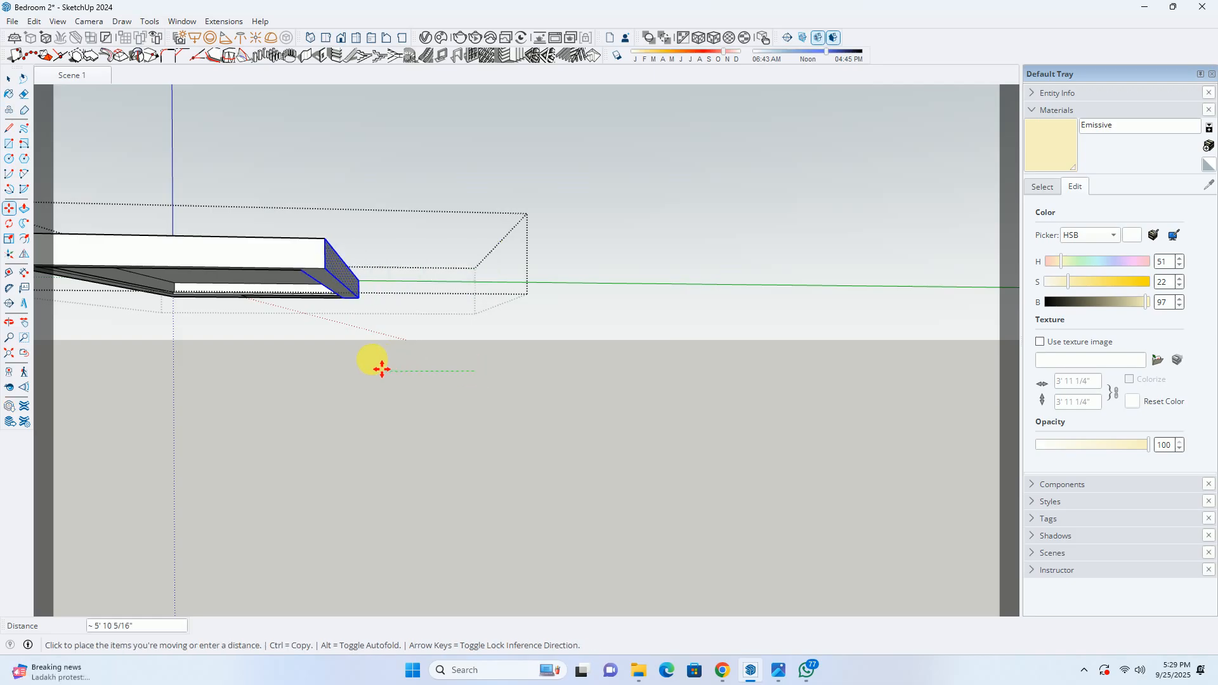
key(Return)
key(space)
click(402, 361)
Open the vertical light strip's group, Push/Pull its top face up 6" and close the group
middle_drag(413, 356, 650, 358)
scroll(476, 278, up, 2)
scroll(471, 305, up, 5)
scroll(455, 352, up, 3)
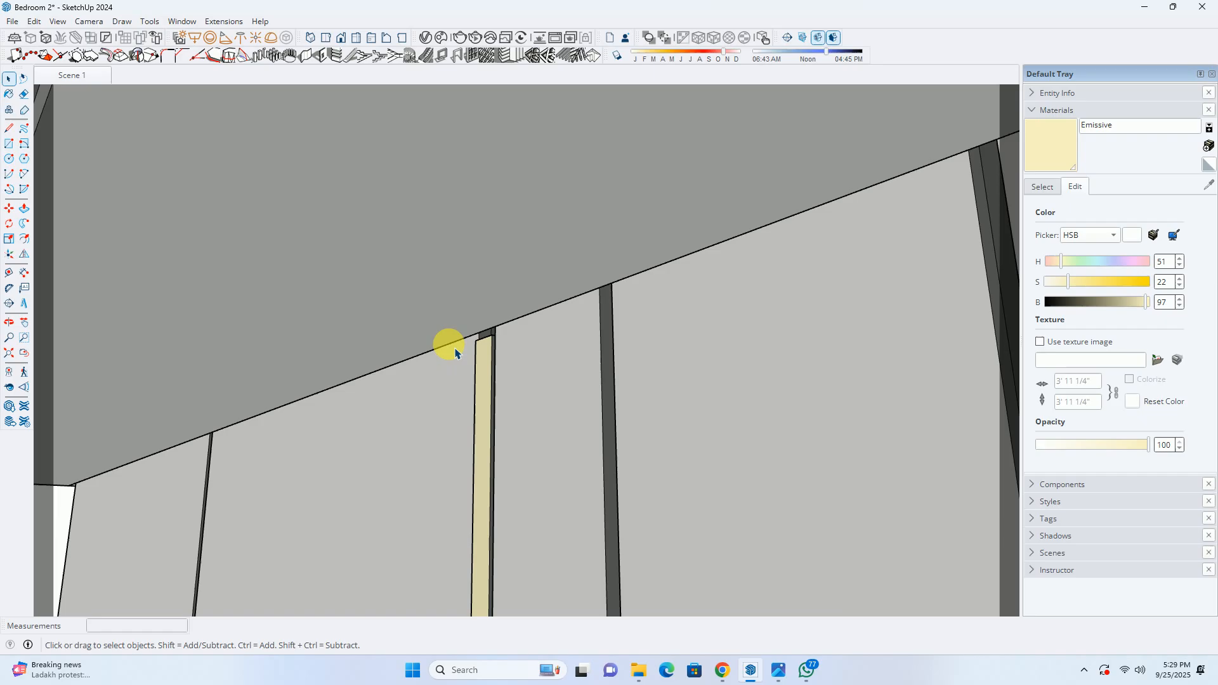
double_click(489, 350)
middle_drag(489, 337, 463, 528)
scroll(461, 366, down, 5)
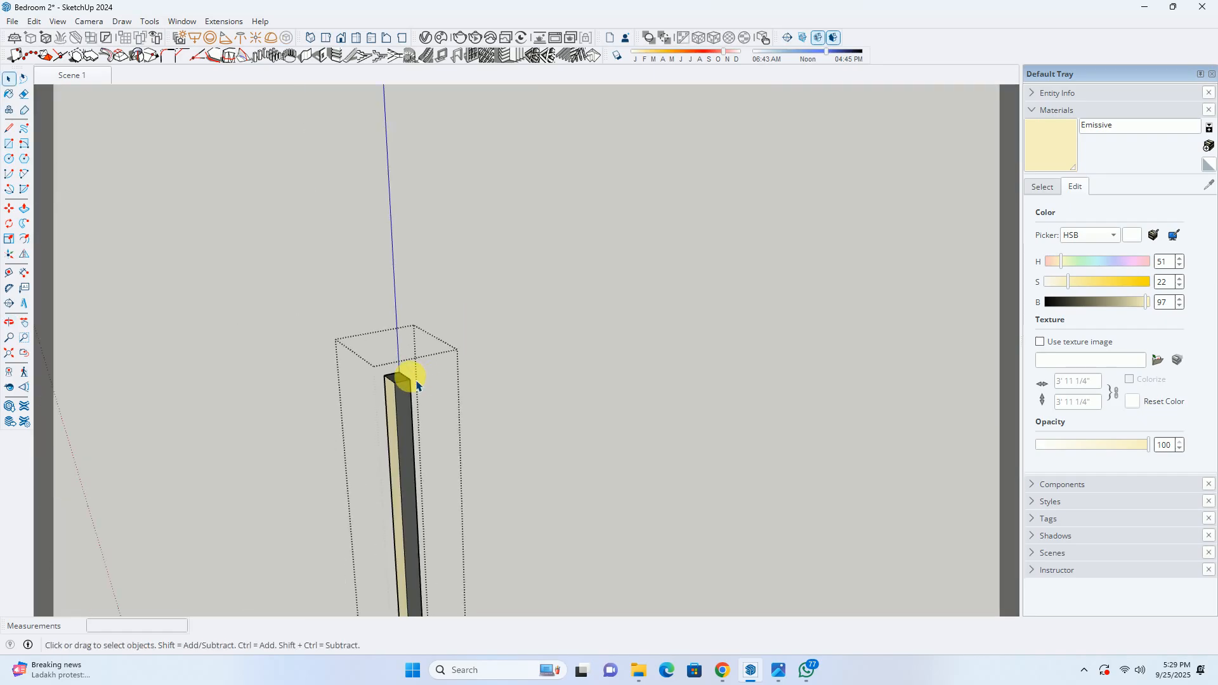
scroll(406, 391, up, 3)
key(p)
click(375, 399)
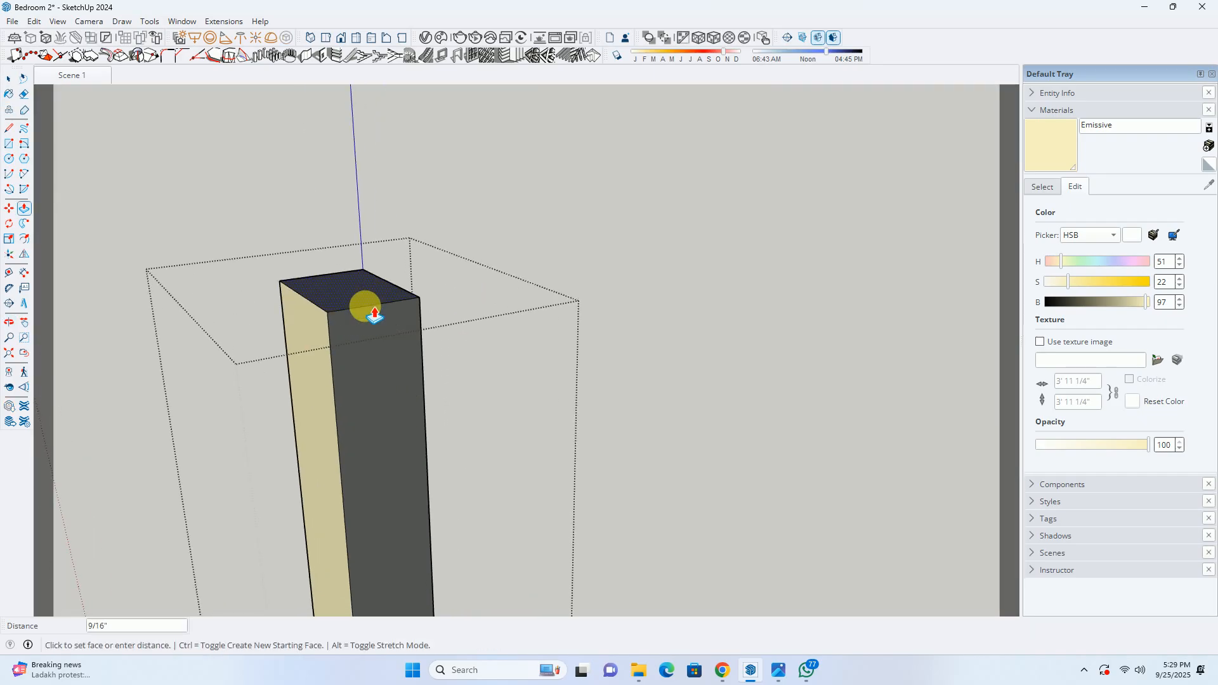
text(6)
key(Return)
key(space)
scroll(378, 321, down, 2)
middle_drag(381, 322, 438, 216)
scroll(388, 300, down, 3)
scroll(395, 299, down, 3)
key(Escape)
Open the wood panel group and Push/Pull the first panel's top face up 6"
middle_drag(401, 299, 175, 290)
double_click(324, 293)
scroll(322, 280, down, 2)
middle_drag(322, 282, 296, 364)
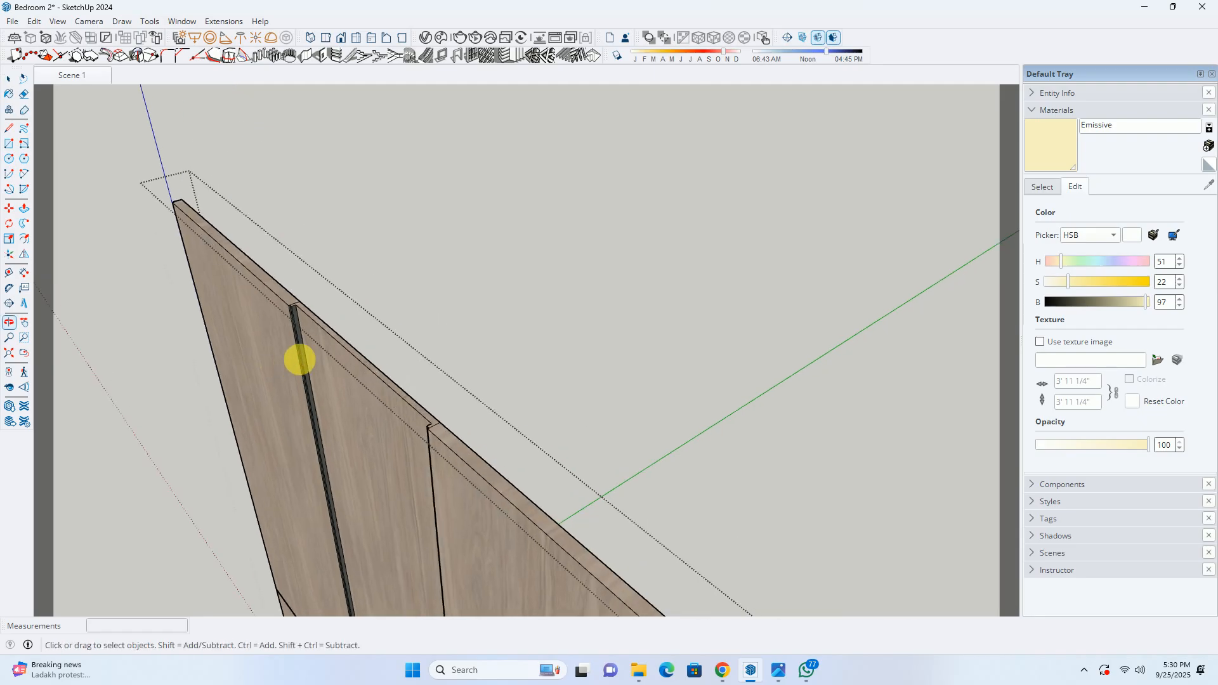
scroll(298, 292, up, 3)
key(p)
click(252, 307)
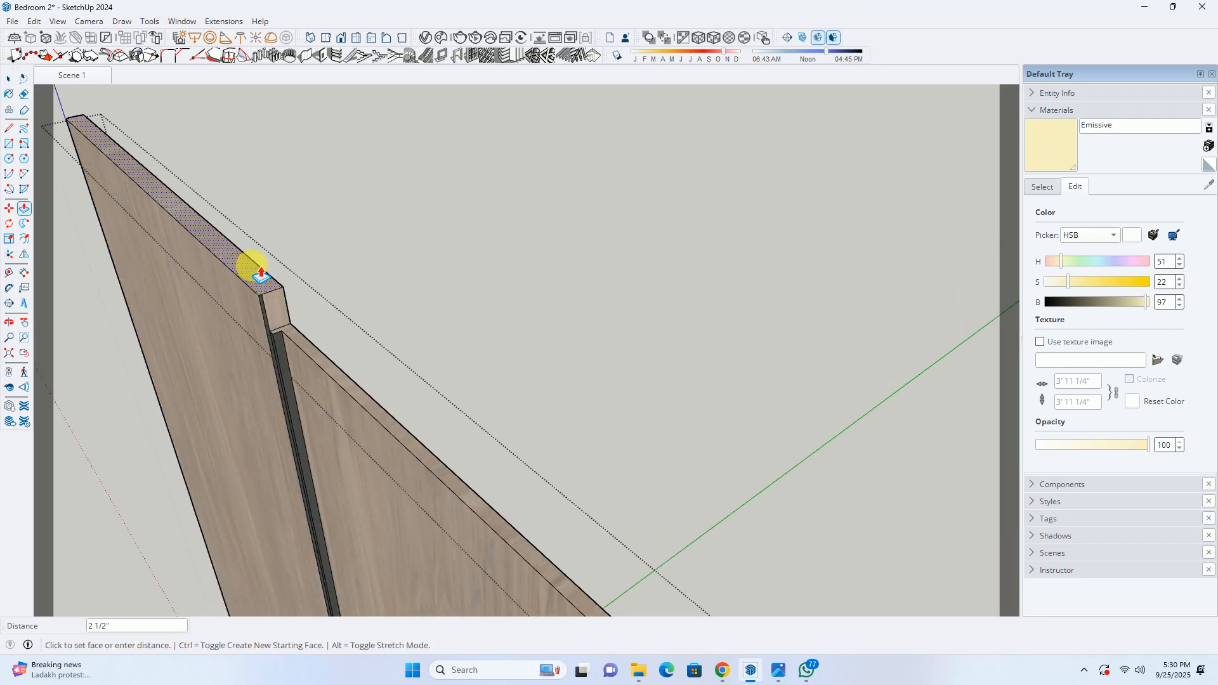
text(6)
key(Return)
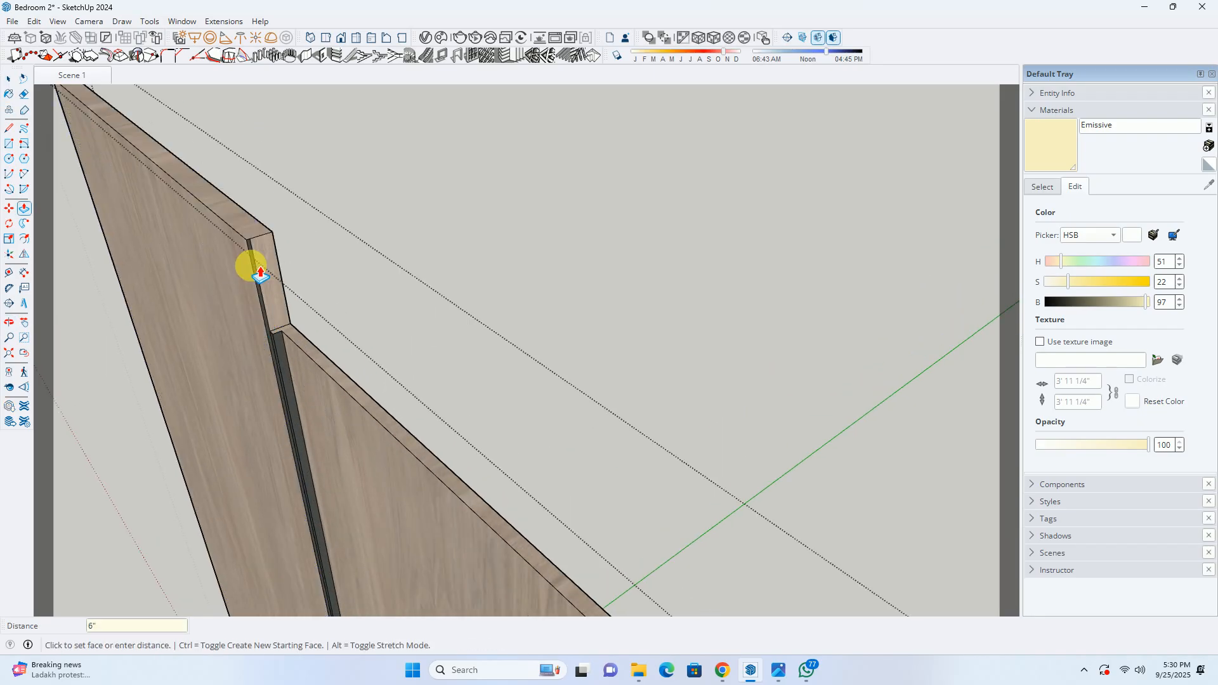
Repeat the 6" Push/Pull on the top faces of the adjoining wood panels and leave the group
double_click(297, 345)
scroll(298, 343, down, 3)
shift+middle_drag(432, 457, 337, 315)
double_click(446, 422)
middle_drag(393, 427, 536, 317)
key(space)
key(Escape)
Open the first vertical wood slat for editing, Push/Pull its top face up 6" and leave the slat group
middle_drag(354, 396, 345, 146)
middle_drag(469, 498, 377, 443)
scroll(392, 315, down, 3)
click(392, 463)
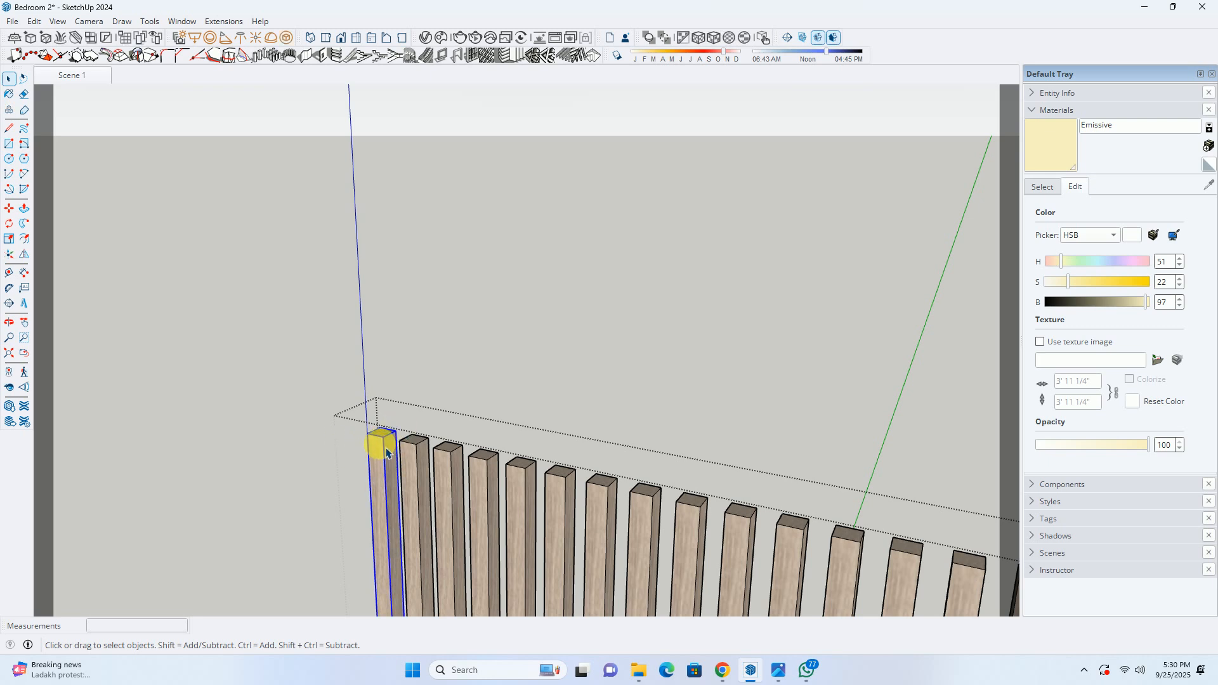
scroll(388, 453, up, 5)
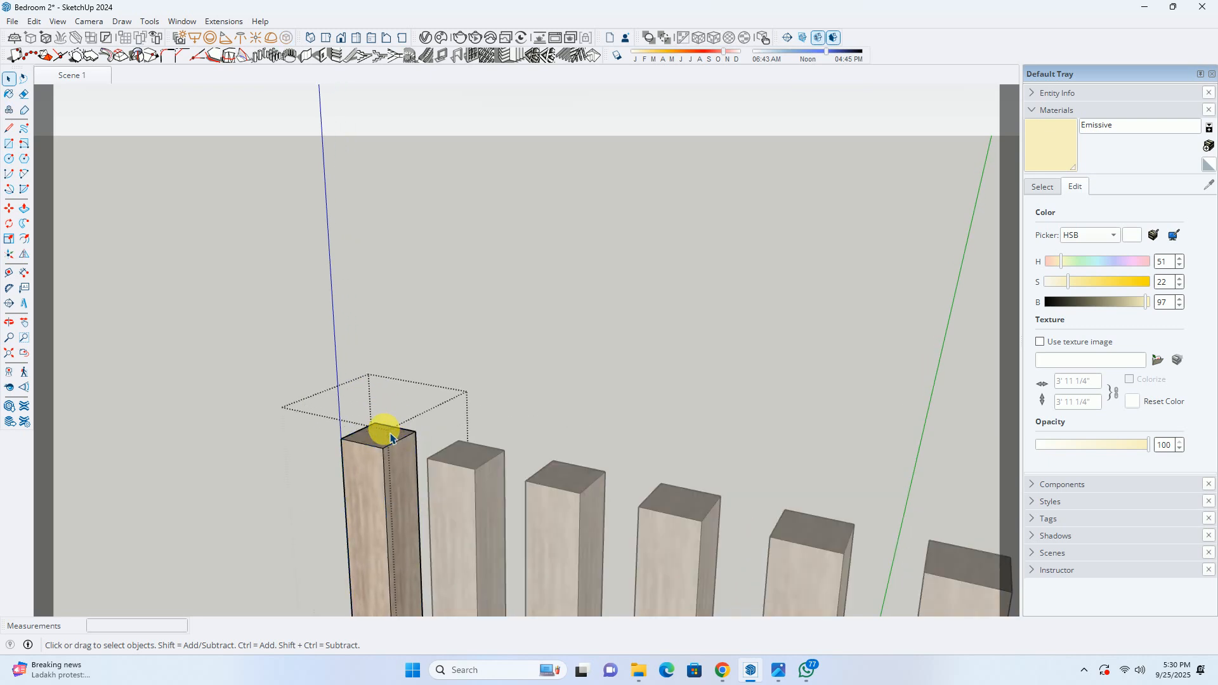
key(p)
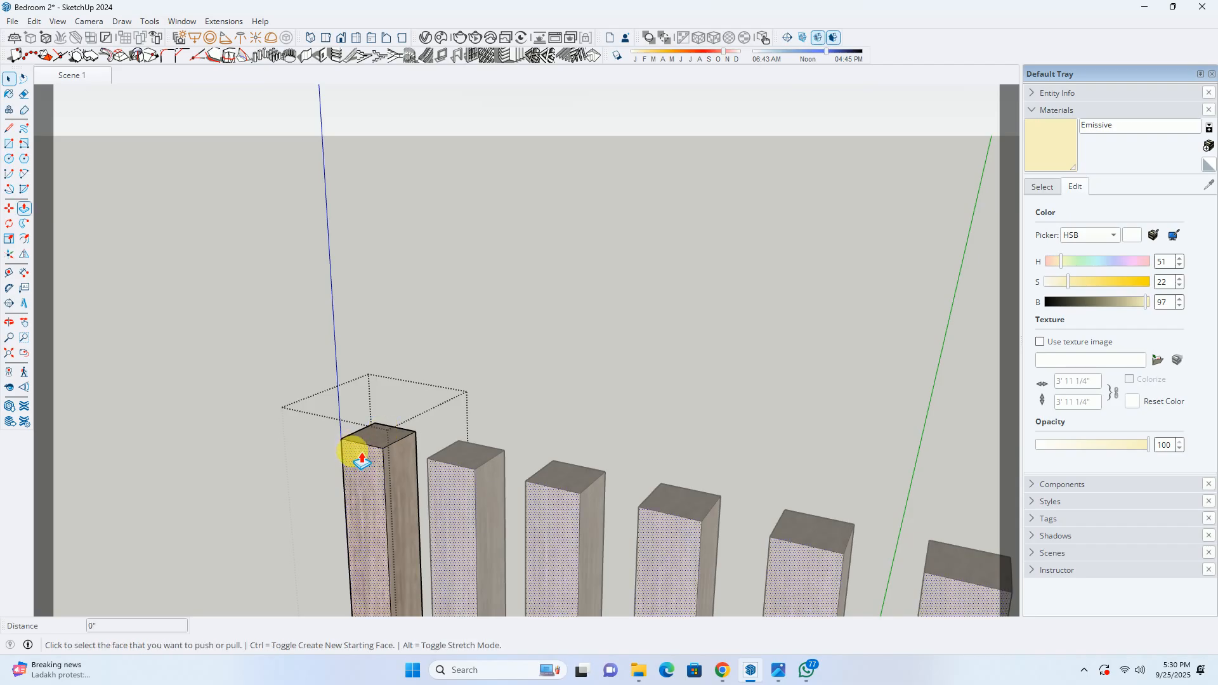
click(362, 434)
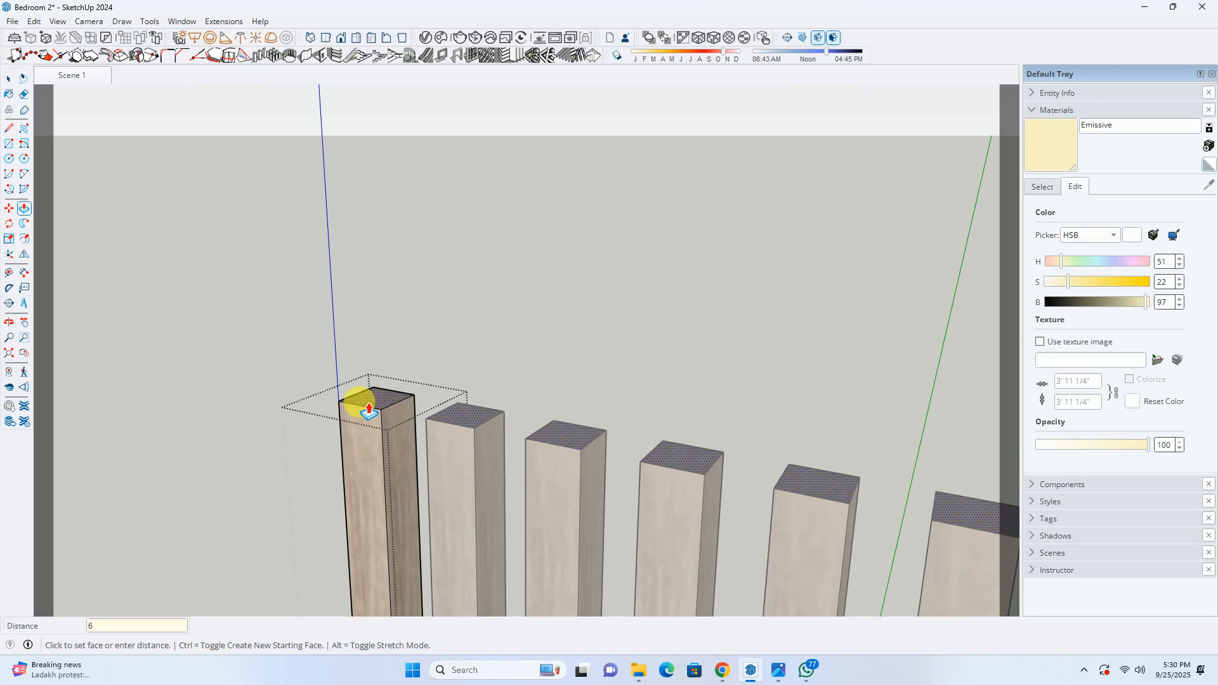
key(Return)
scroll(383, 391, down, 5)
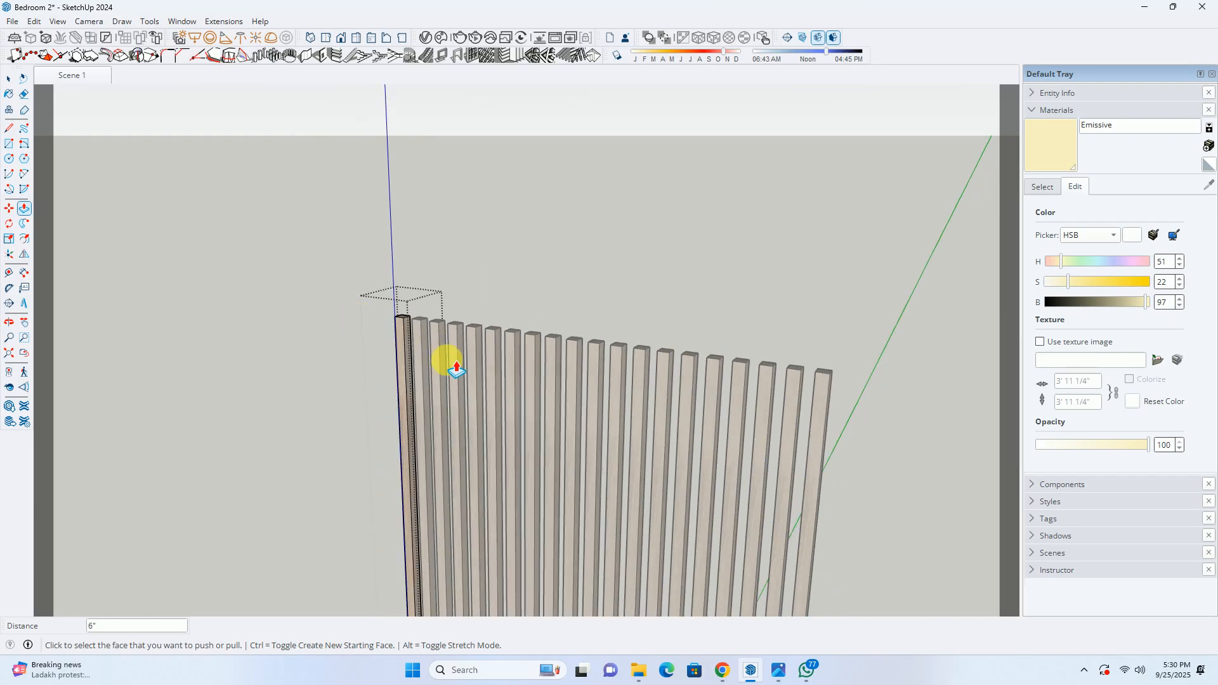
key(space)
middle_drag(436, 353, 500, 217)
scroll(457, 341, down, 4)
scroll(566, 370, down, 2)
click(585, 432)
Return to the Scene 1 view and compare the feature wall with the reference bedroom image
scroll(585, 431, down, 4)
scroll(481, 332, up, 1)
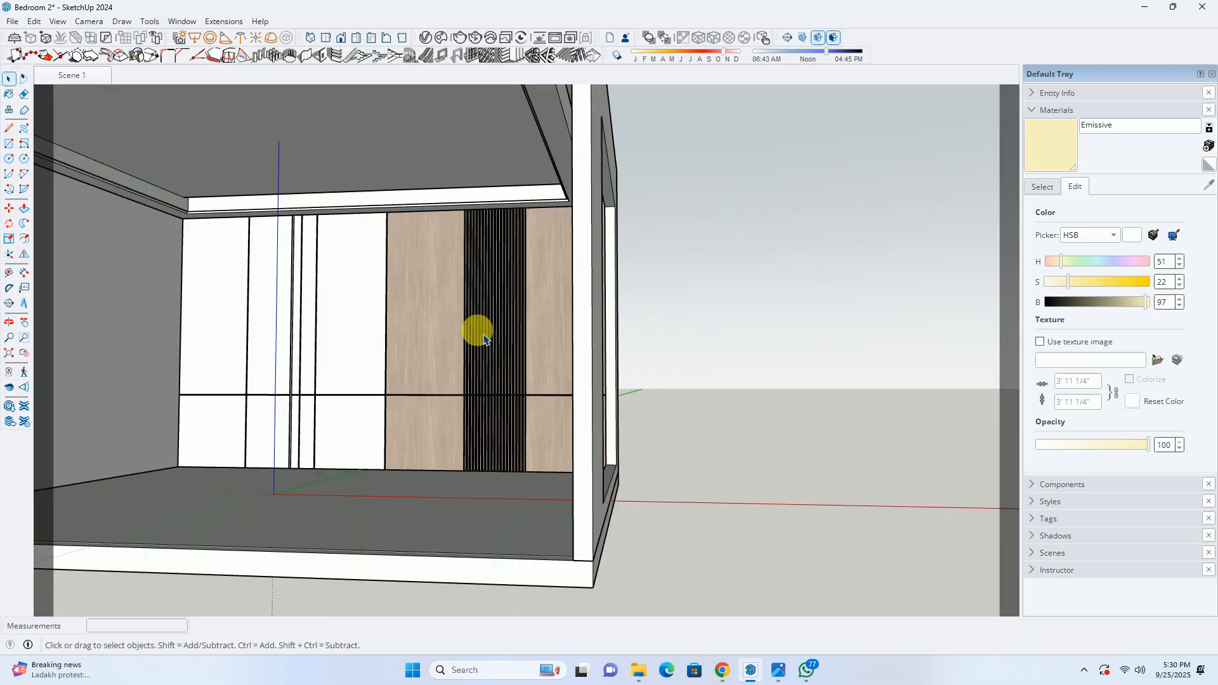
middle_drag(481, 333, 502, 343)
mouse_move(475, 221)
middle_down()
mouse_move(489, 198)
mouse_move(479, 237)
middle_up()
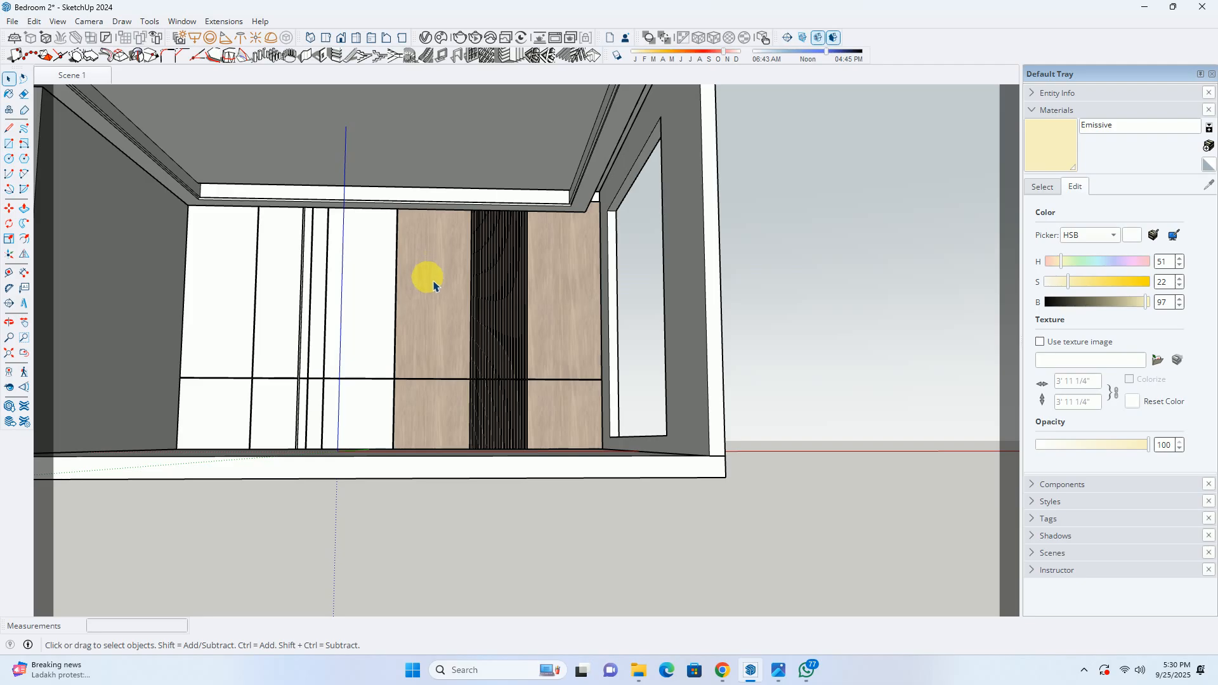
click(96, 71)
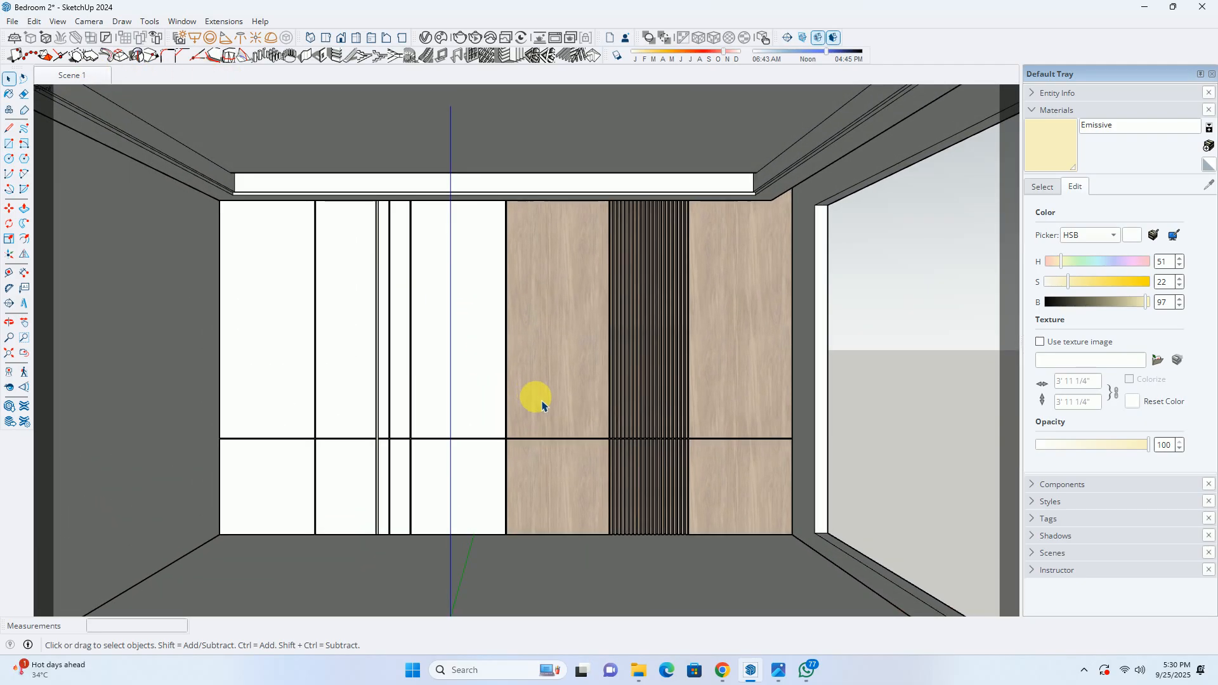
shift+middle_drag(545, 407, 554, 366)
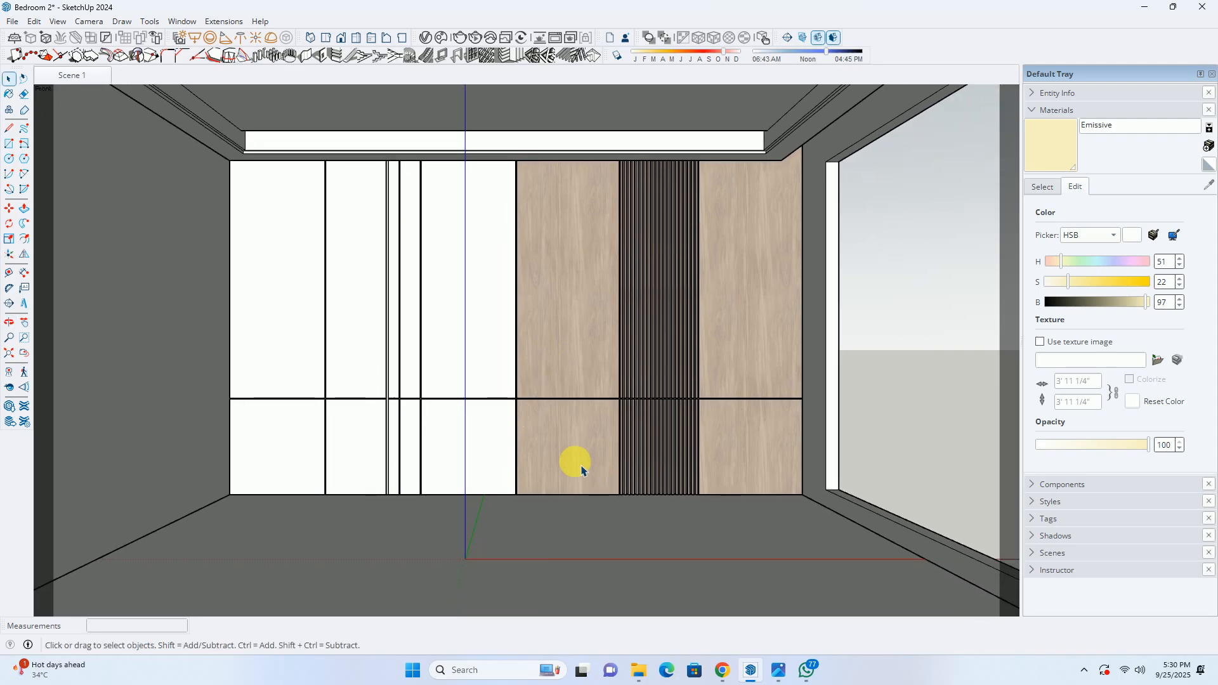
click(779, 671)
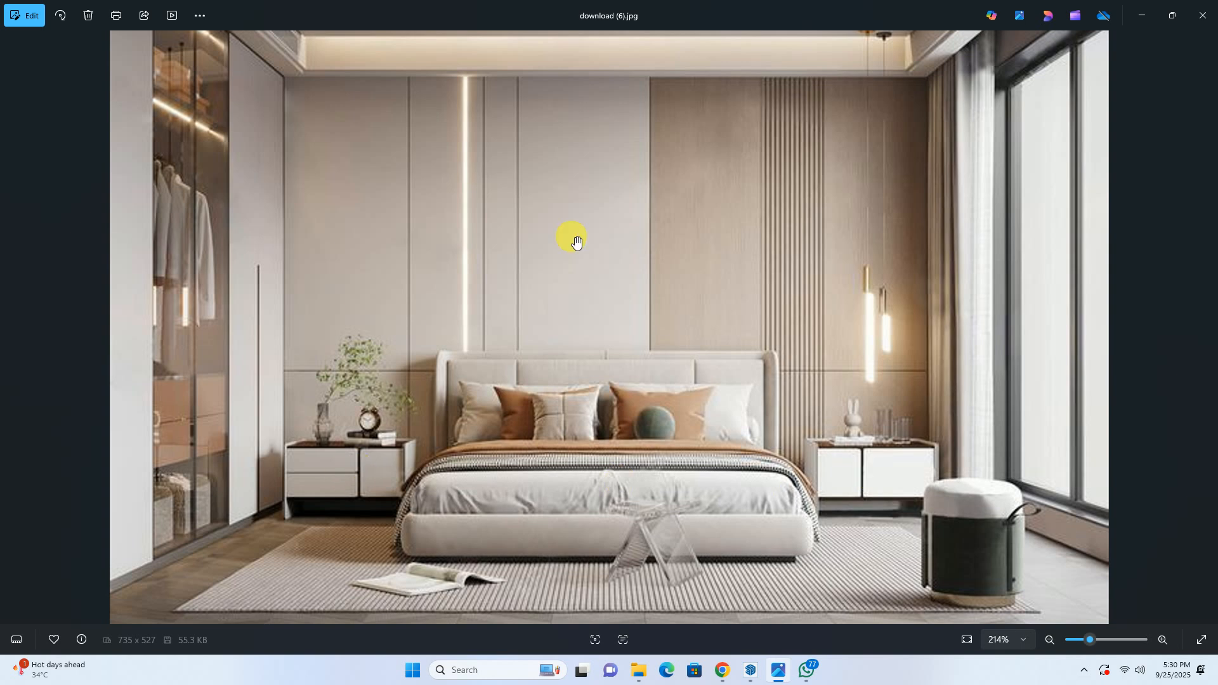
click(1142, 15)
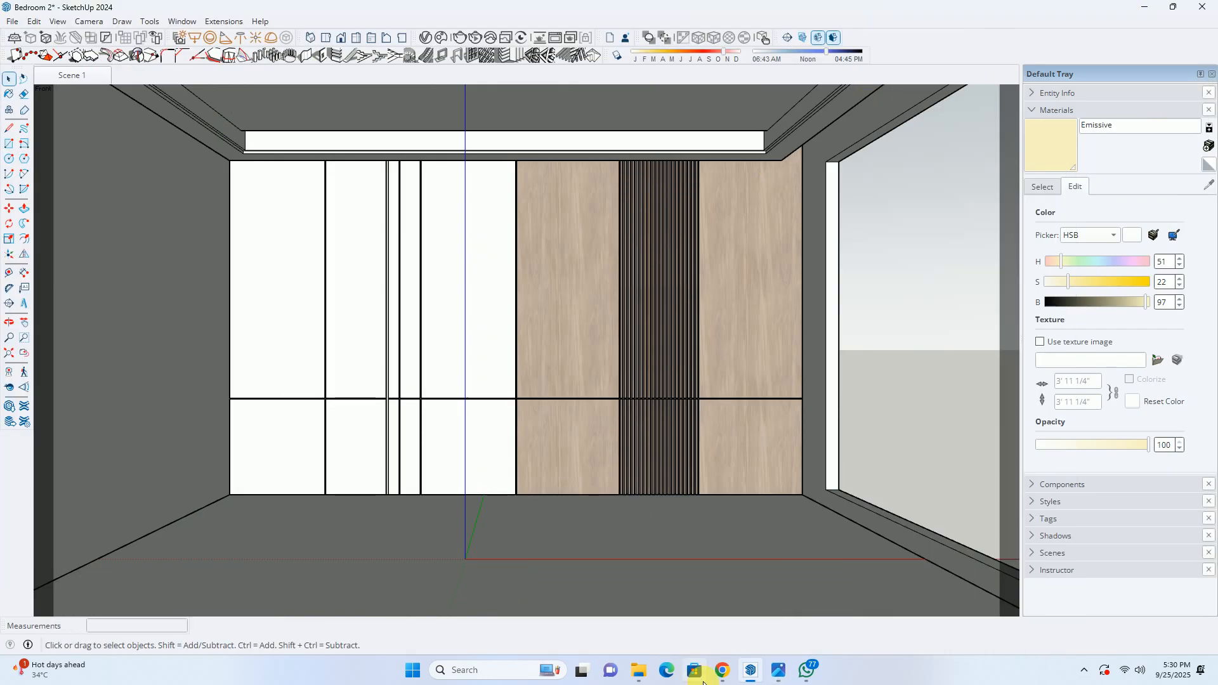
Switch to Chrome, search for 3dwarehouse in a new tab and open the 3D Warehouse site
mouse_move(724, 674)
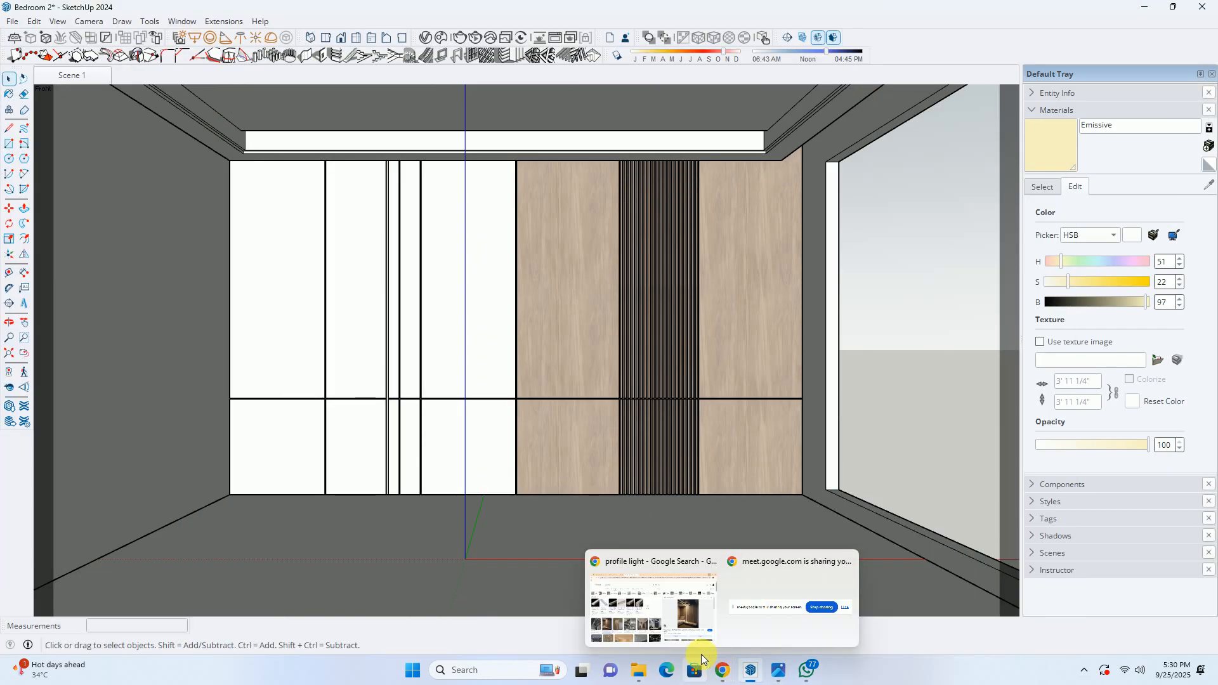
click(660, 618)
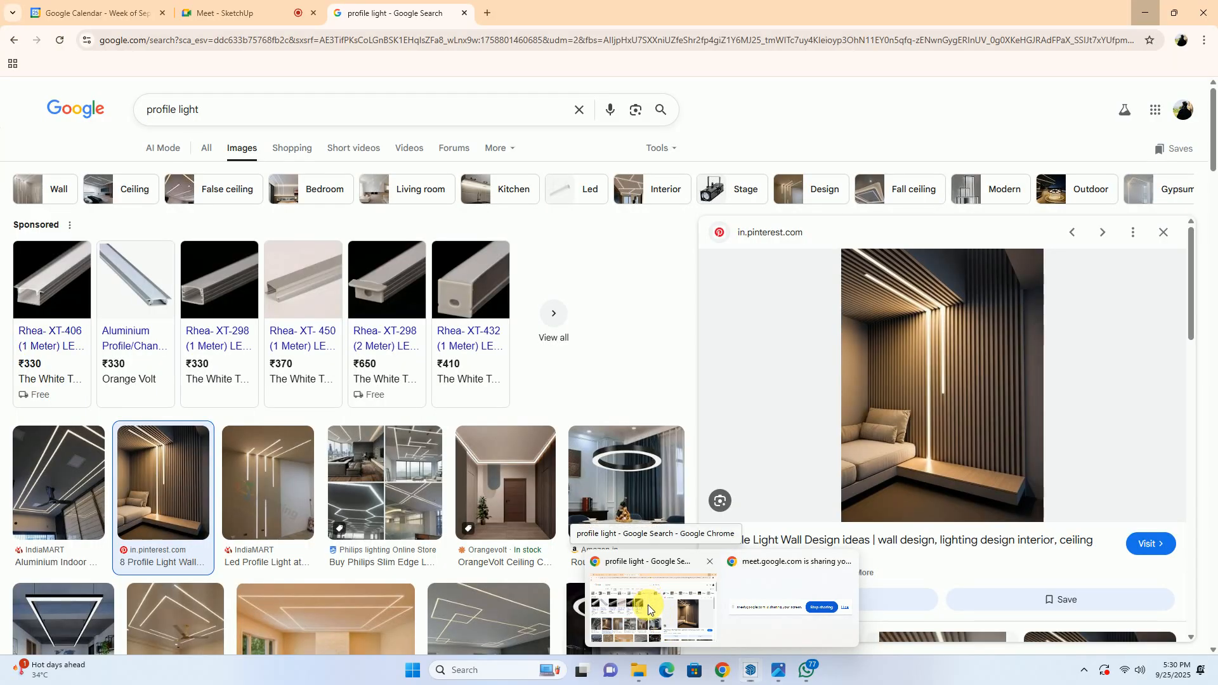
click(489, 13)
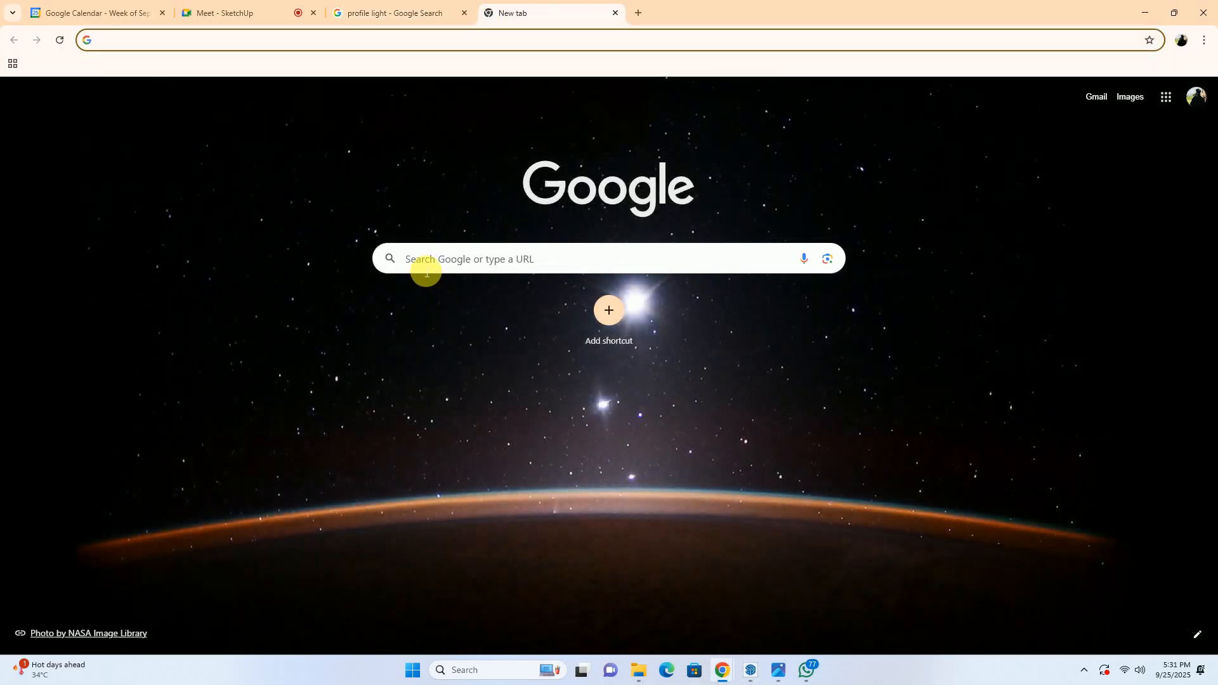
click(425, 269)
text(3dware)
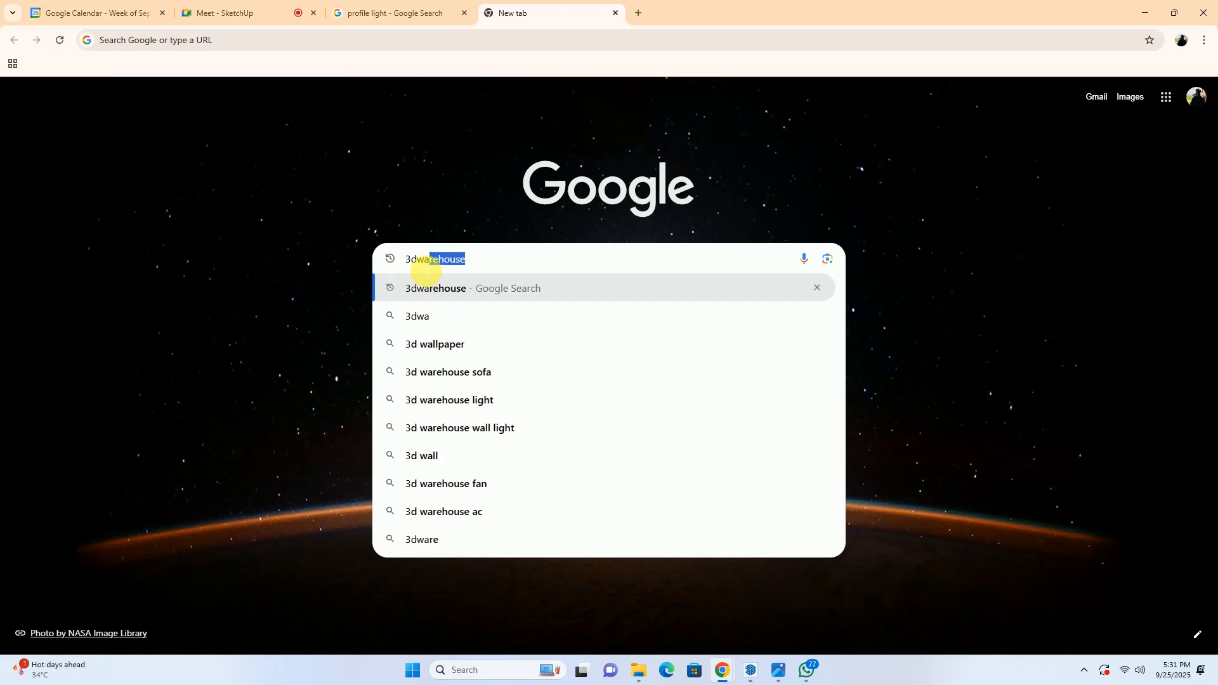
key(Return)
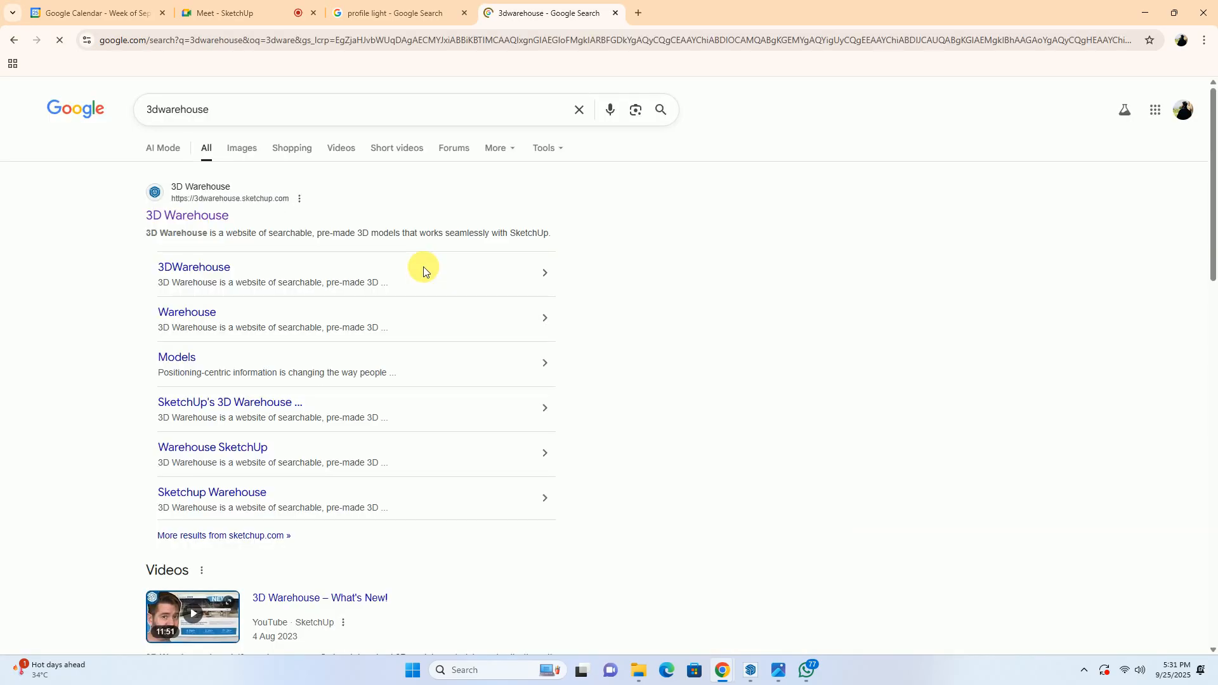
click(180, 213)
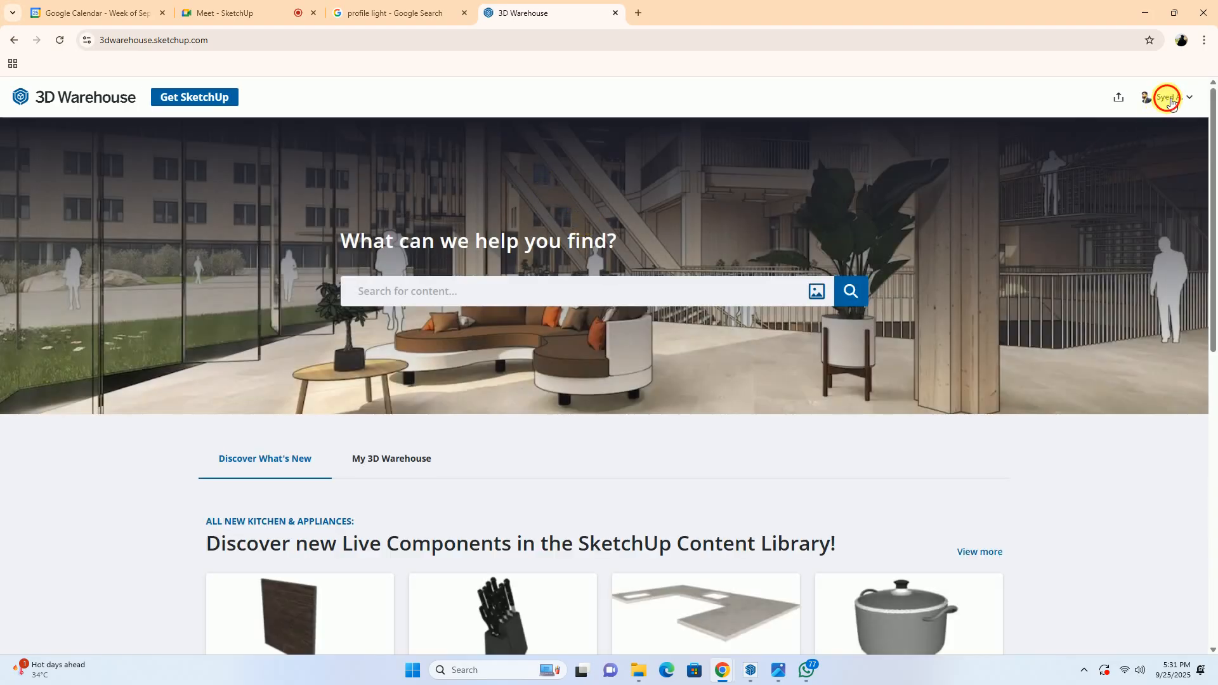
Search 3D Warehouse for "bed" and browse the model results for a suitable bed
click(1171, 99)
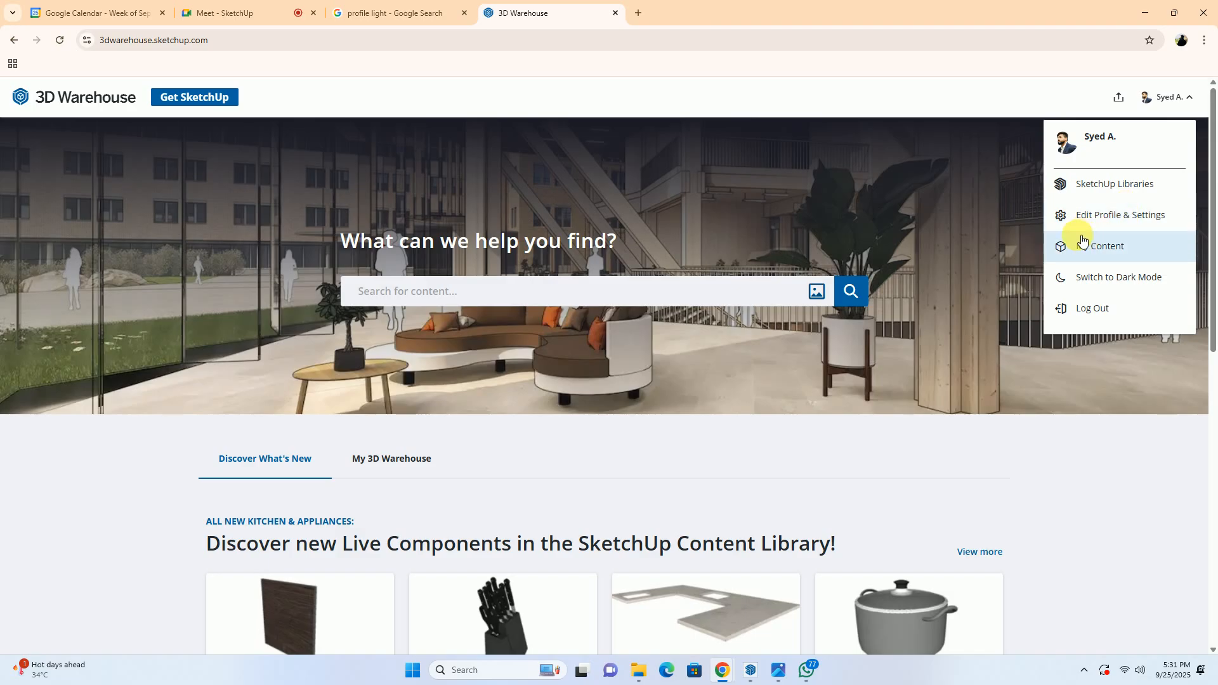
click(1111, 497)
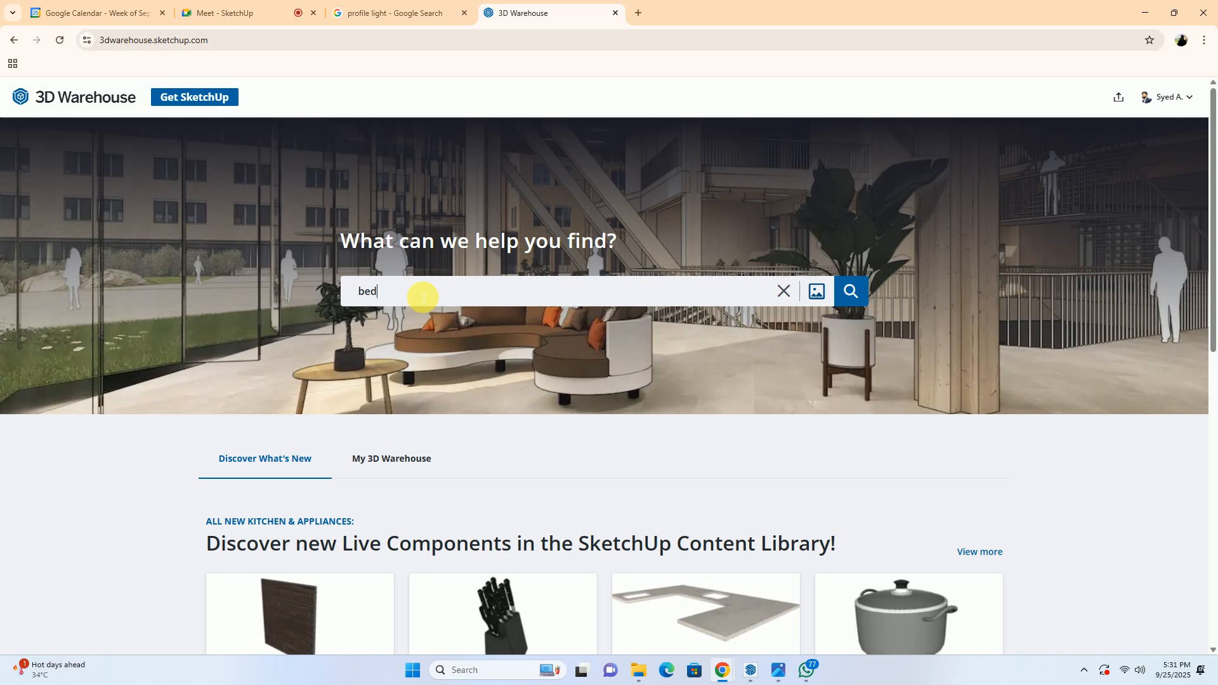
key(Return)
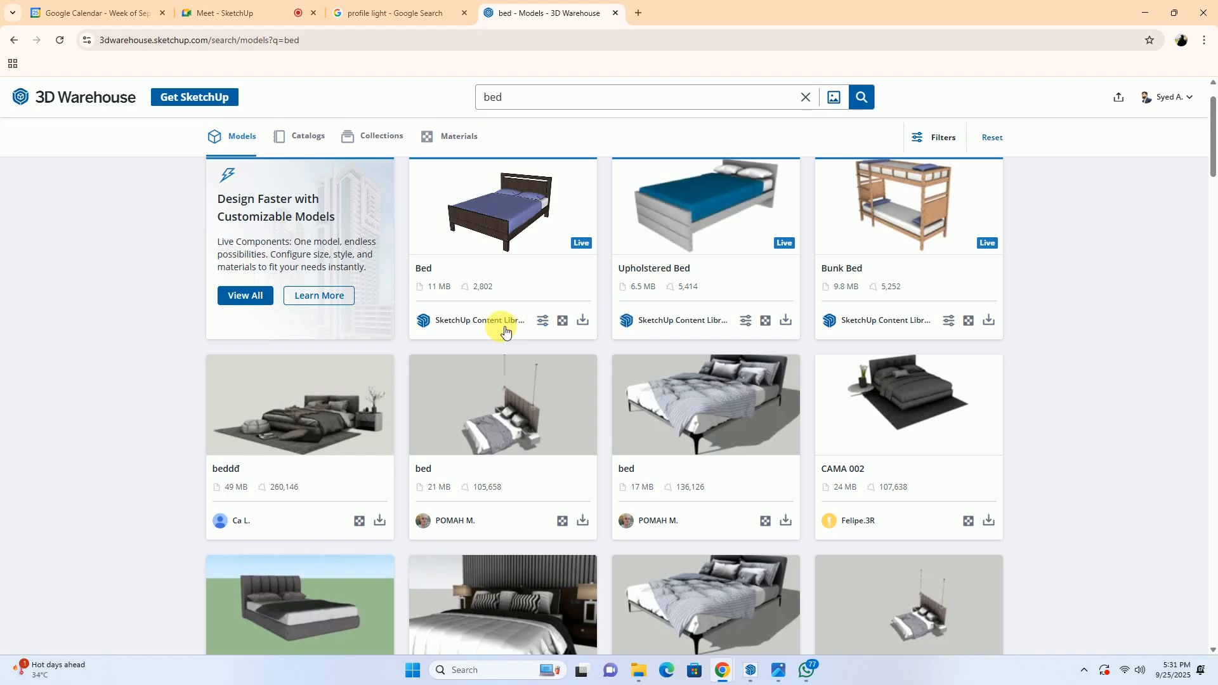
scroll(505, 327, down, 2)
scroll(505, 325, down, 5)
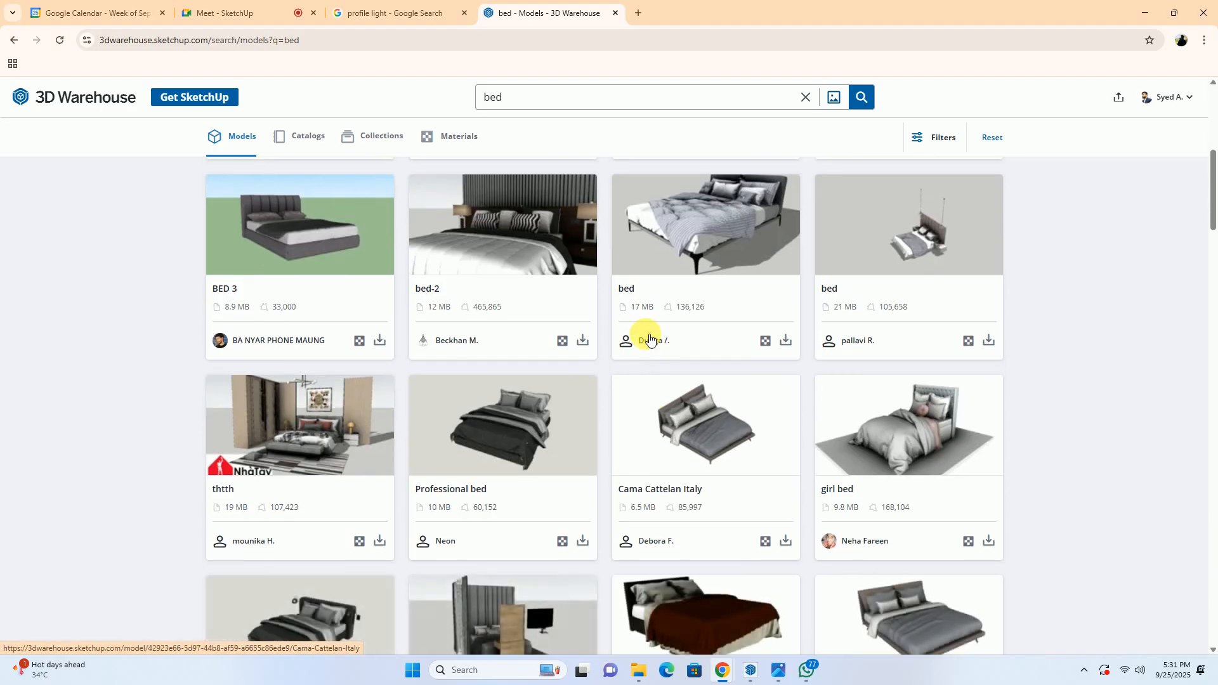
scroll(607, 416, down, 6)
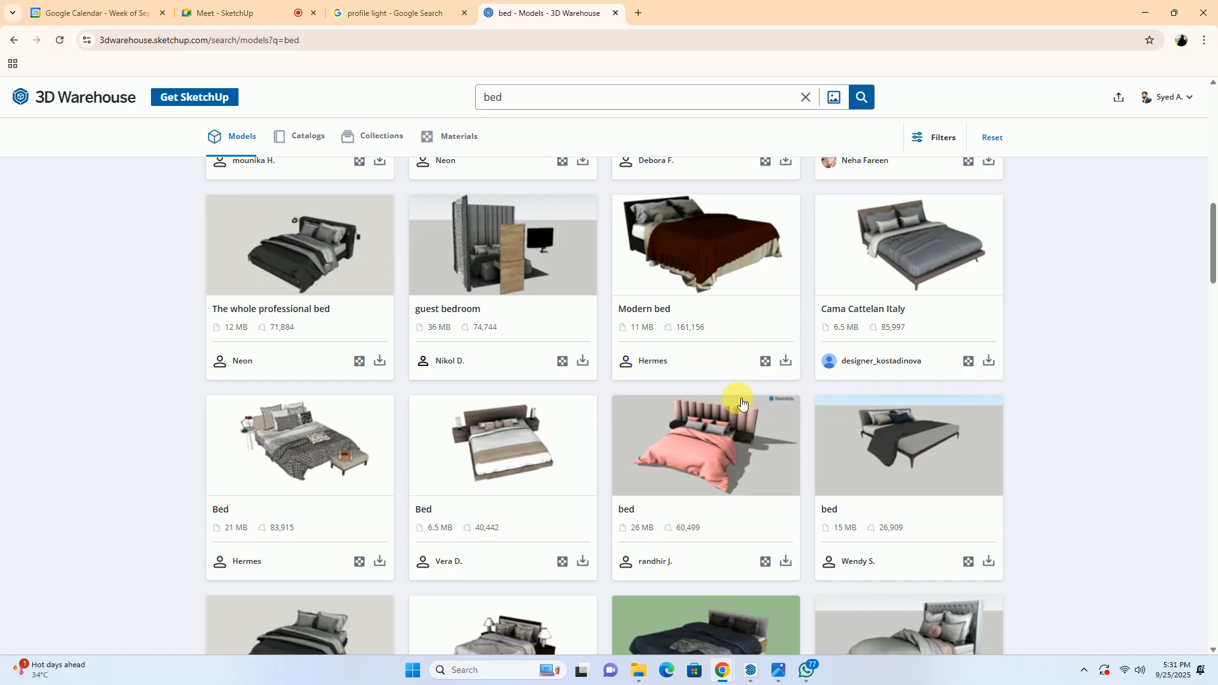
scroll(742, 403, down, 4)
scroll(477, 393, down, 4)
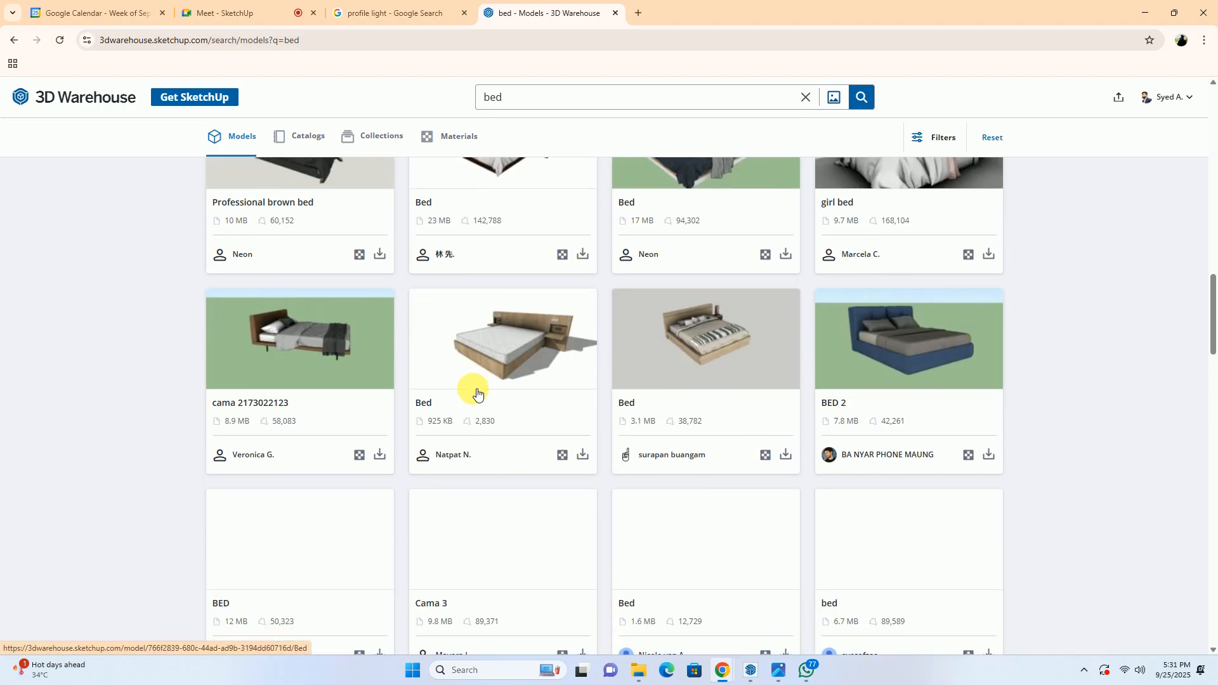
scroll(531, 420, up, 15)
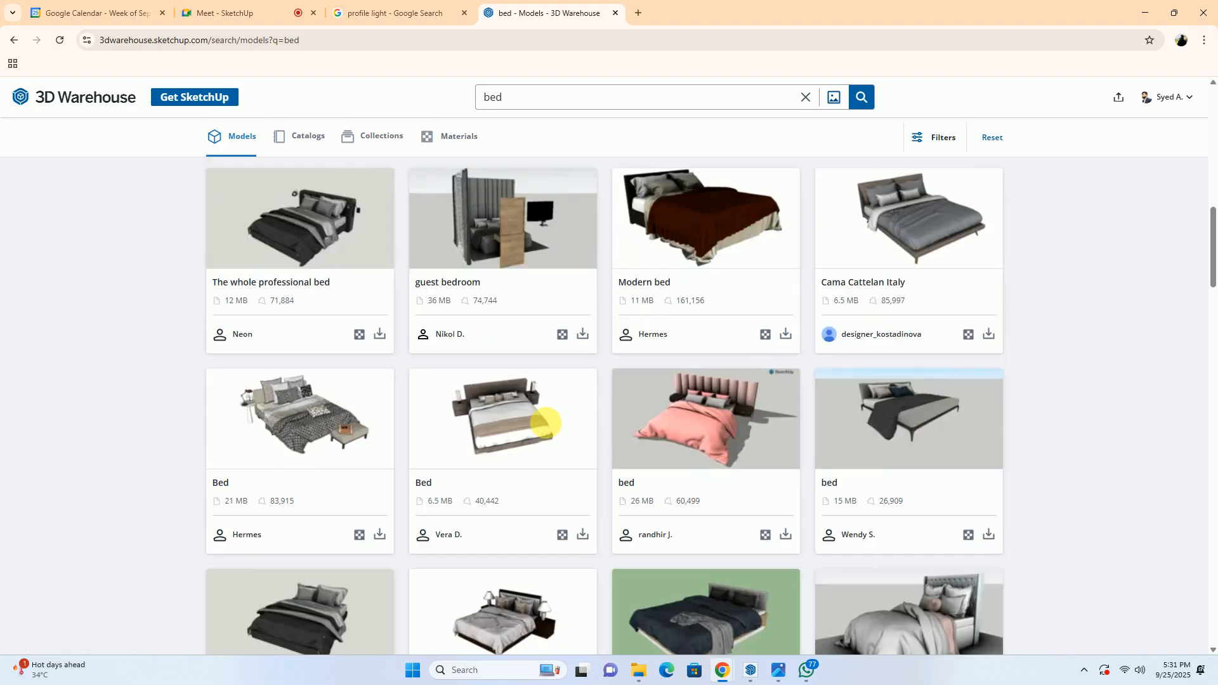
Show the bed search results as collections and open the two-model "bed" collection with the grey bed and rug
click(384, 137)
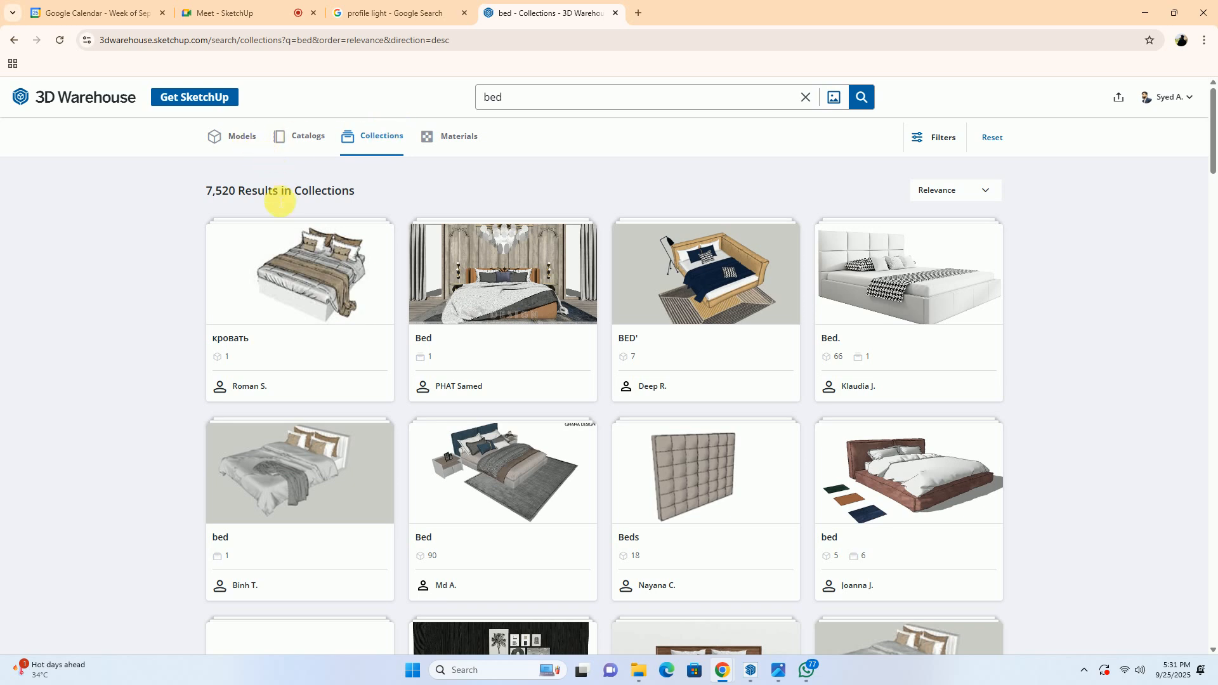
scroll(280, 200, down, 7)
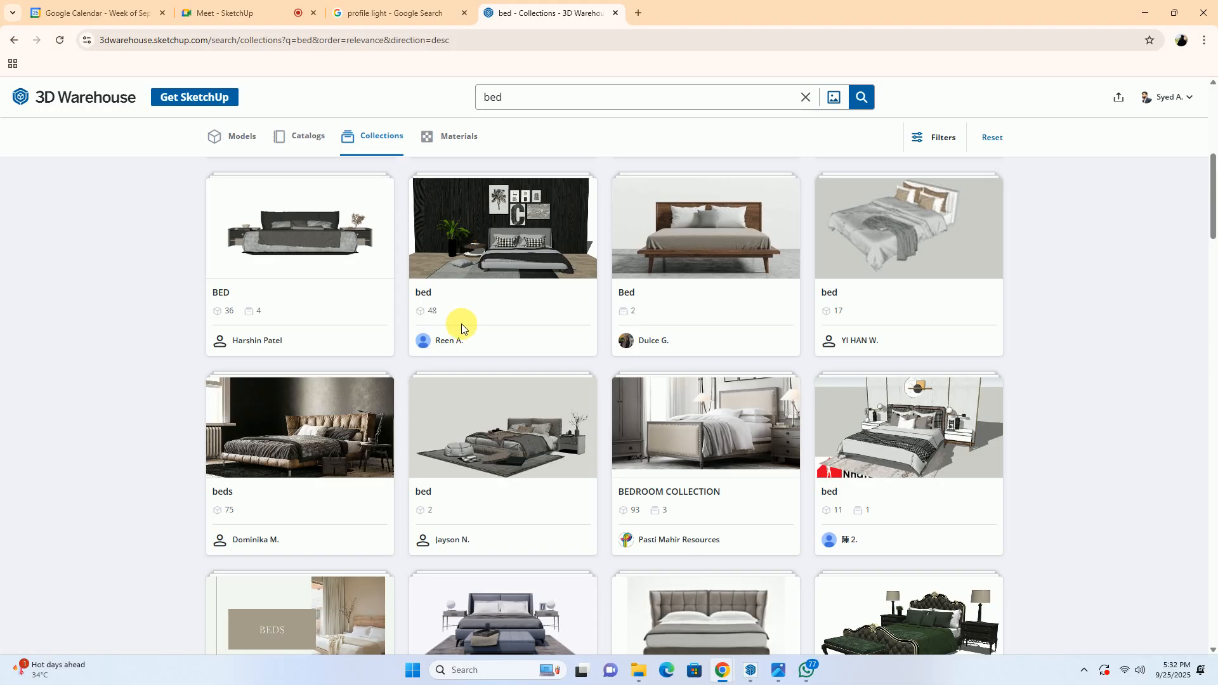
scroll(554, 355, down, 2)
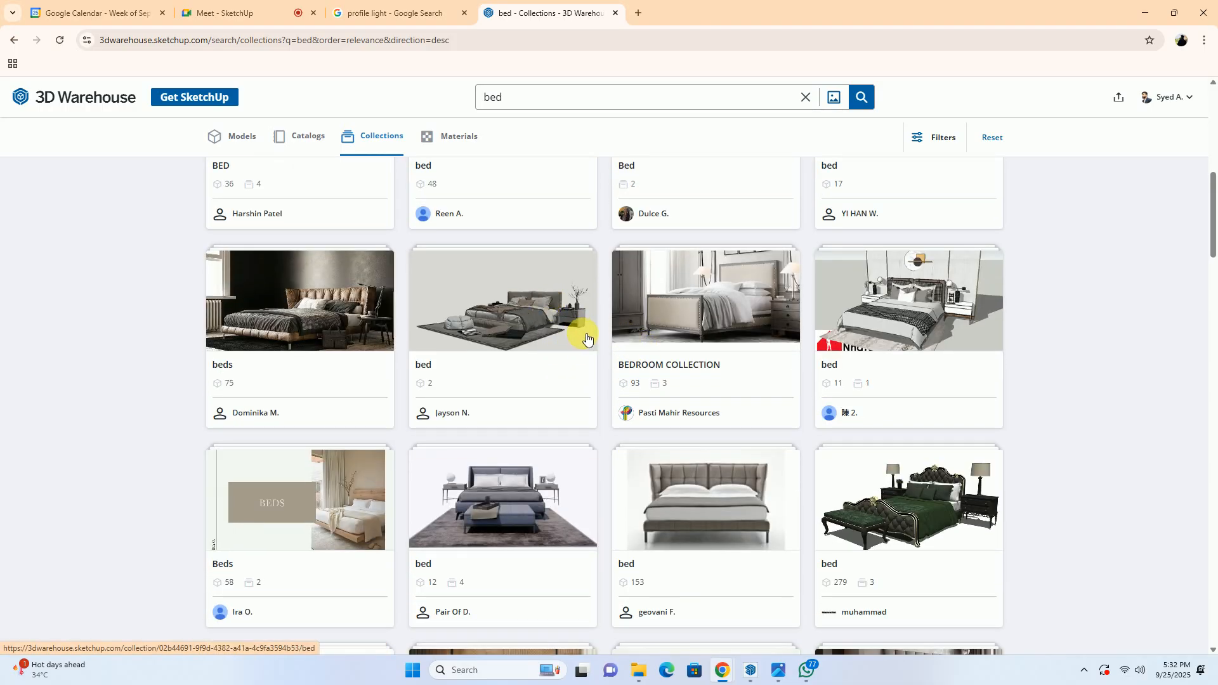
click(504, 303)
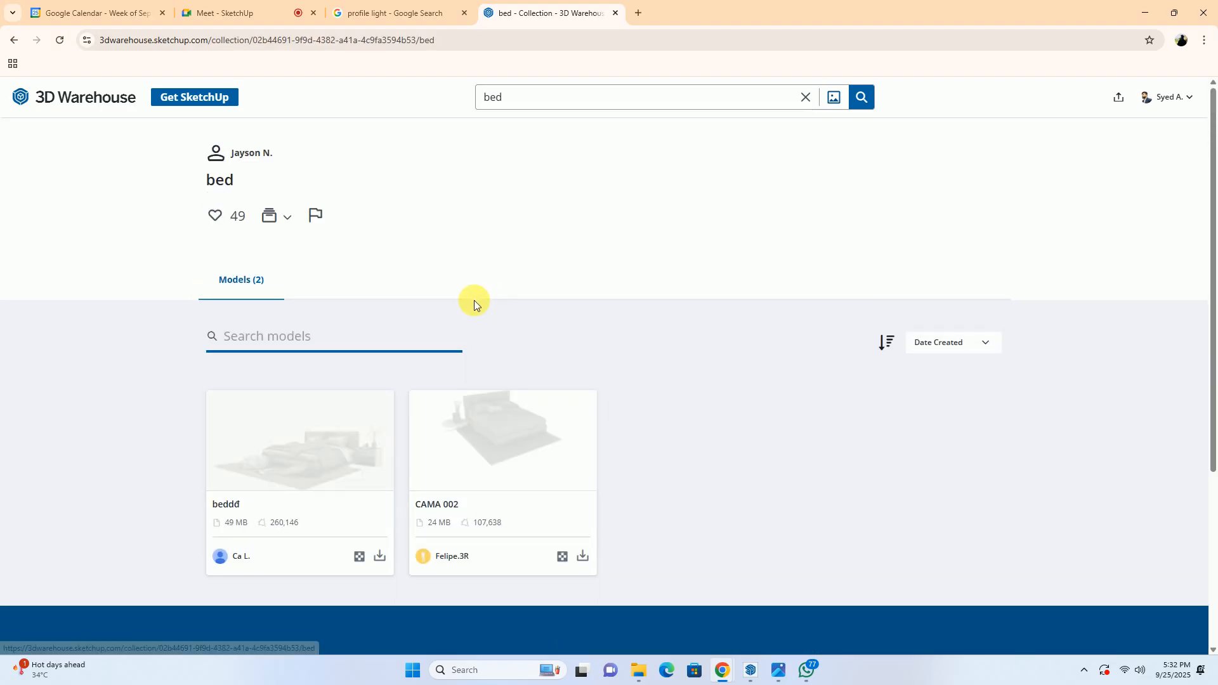
Download the "beddđ" model from the collection as a SketchUp file
scroll(436, 337, down, 2)
click(379, 430)
click(390, 454)
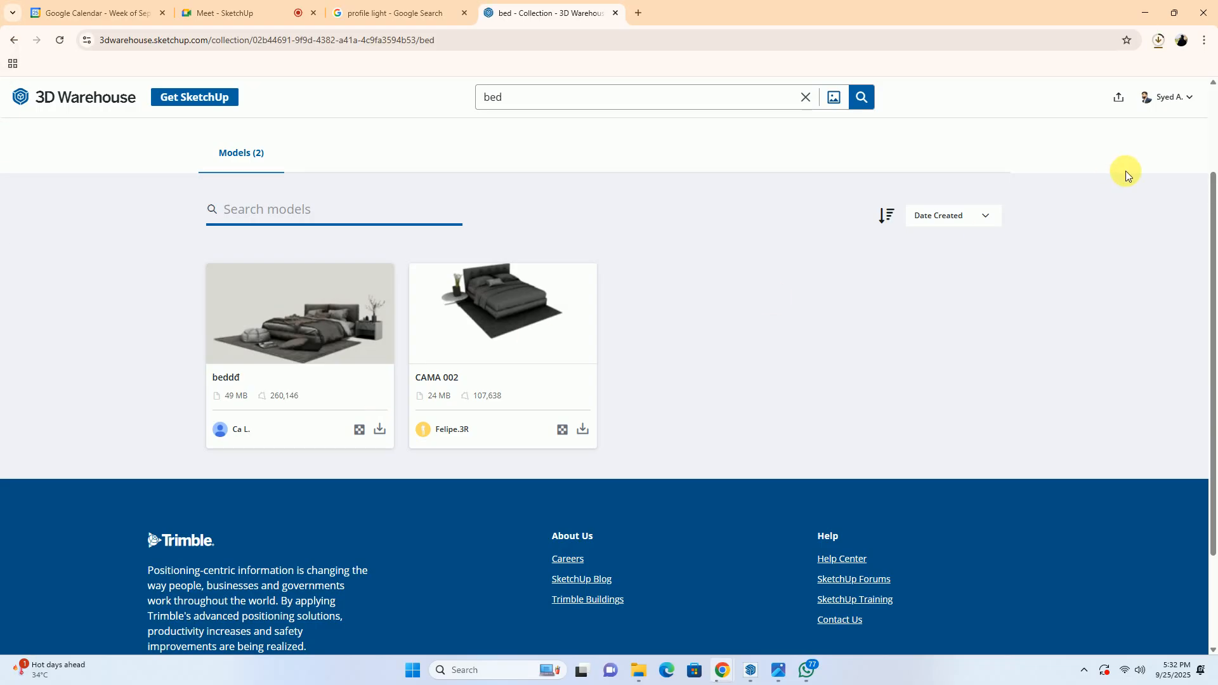
Switch back to SketchUp and start importing a file from the Downloads folder
click(1145, 11)
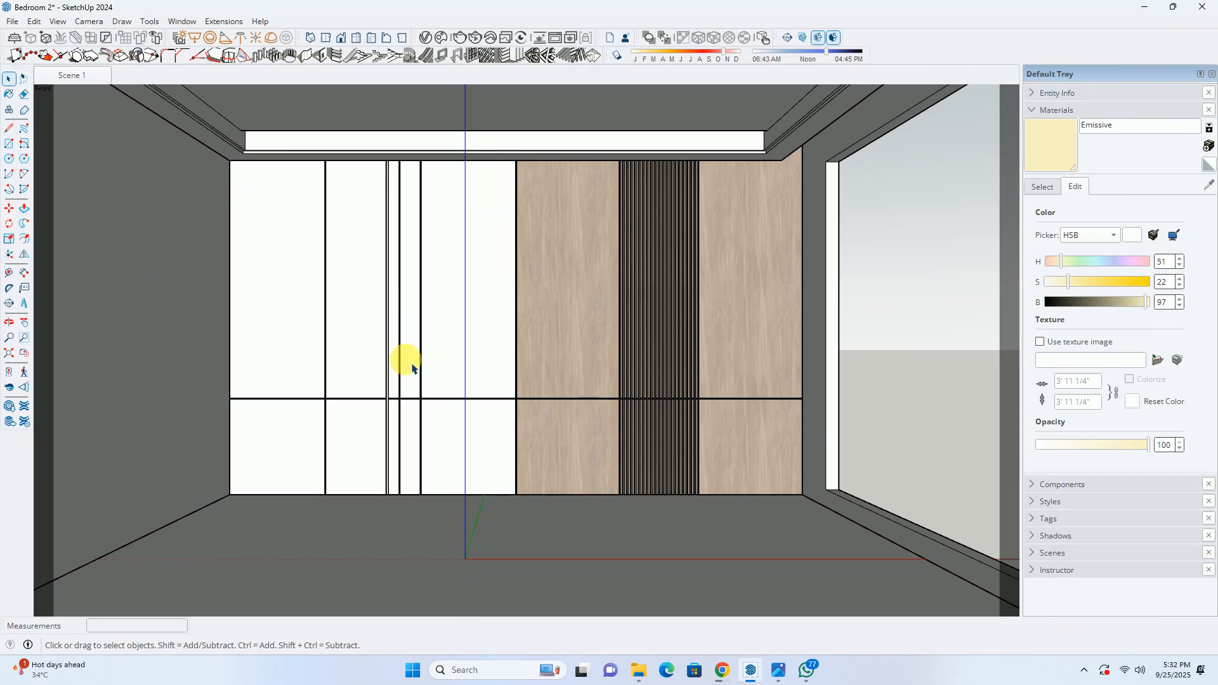
scroll(470, 390, down, 4)
middle_drag(472, 393, 478, 416)
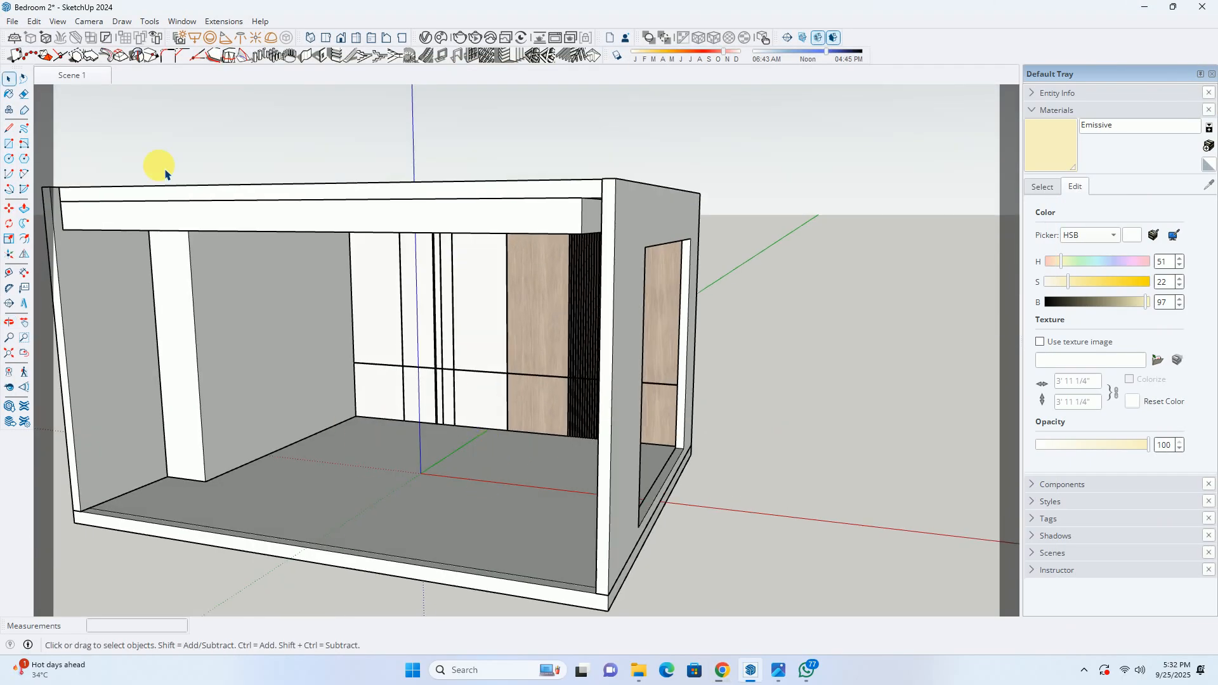
click(13, 23)
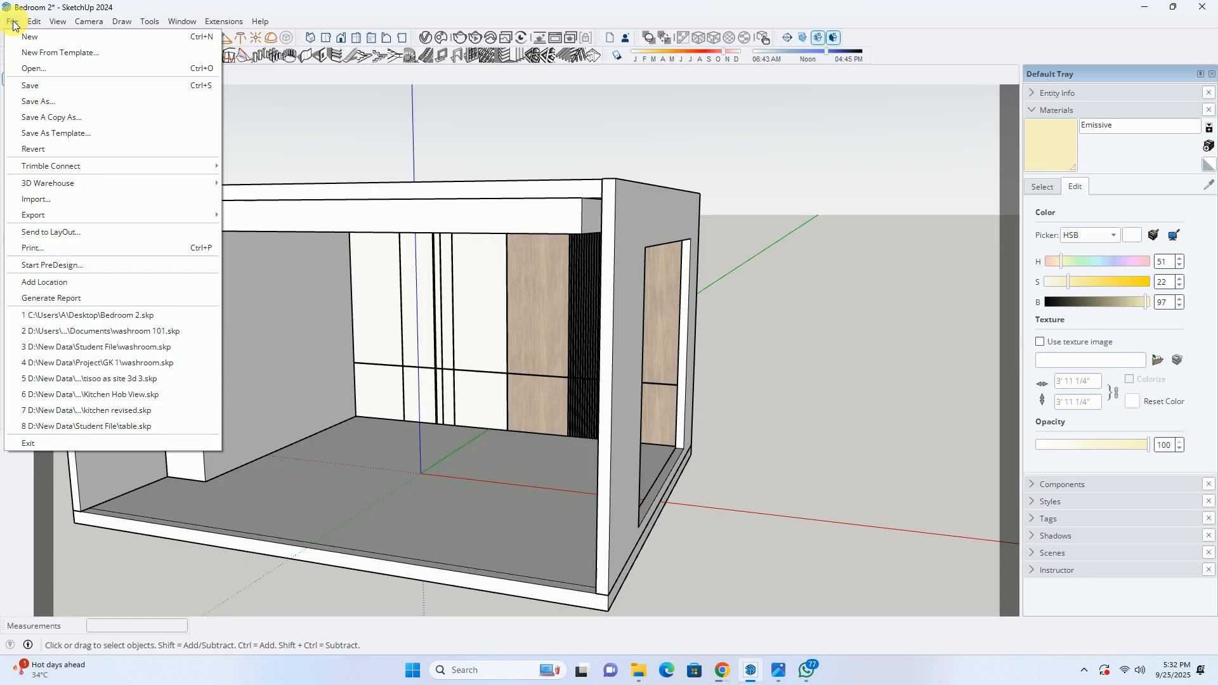
click(50, 199)
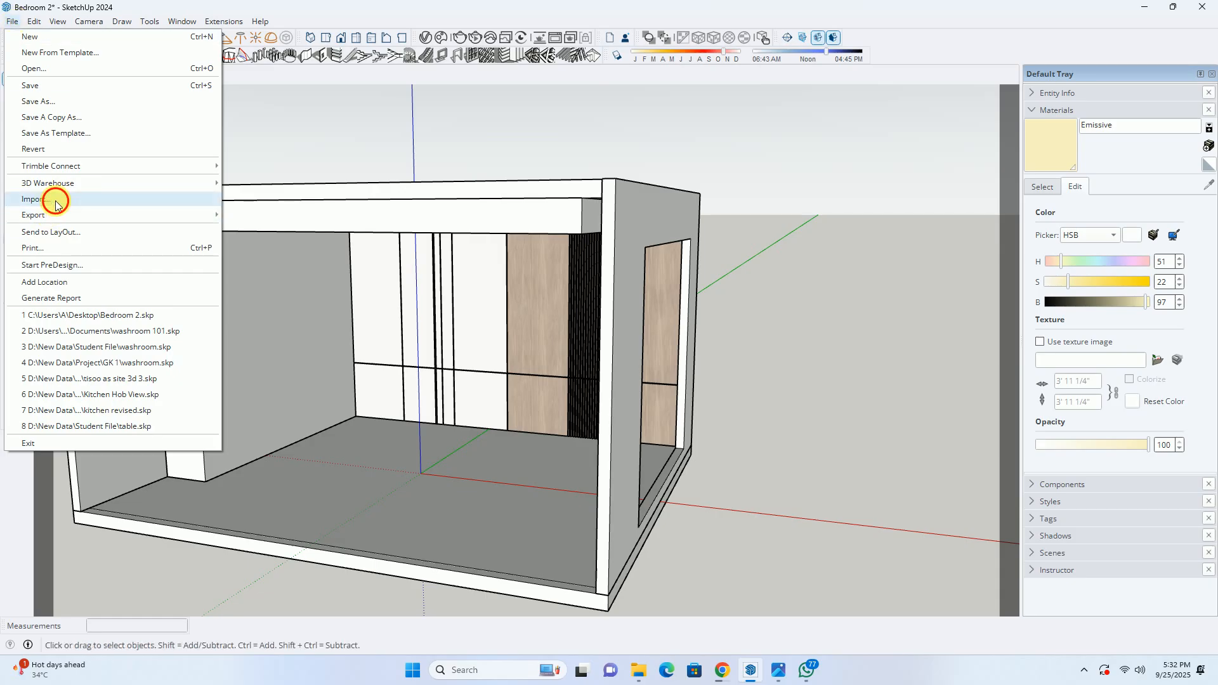
click(58, 205)
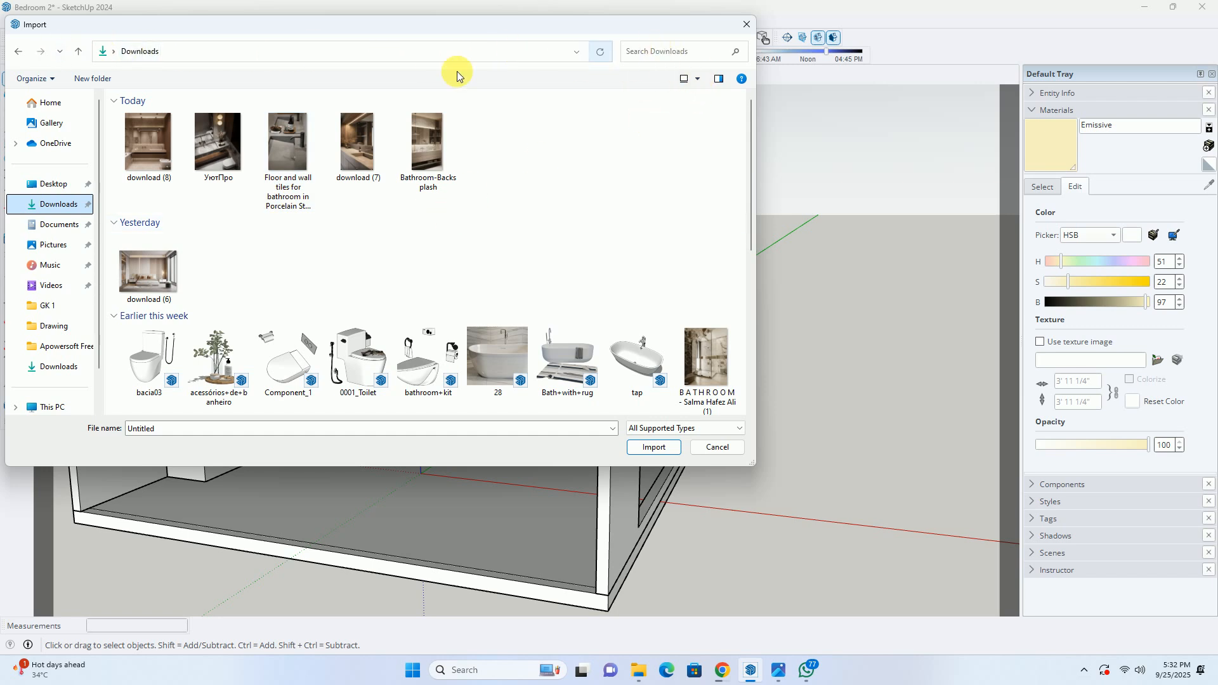
Check the bed download in the browser, look for the file in SketchUp's import Downloads folder, and cancel the import
click(726, 671)
click(660, 594)
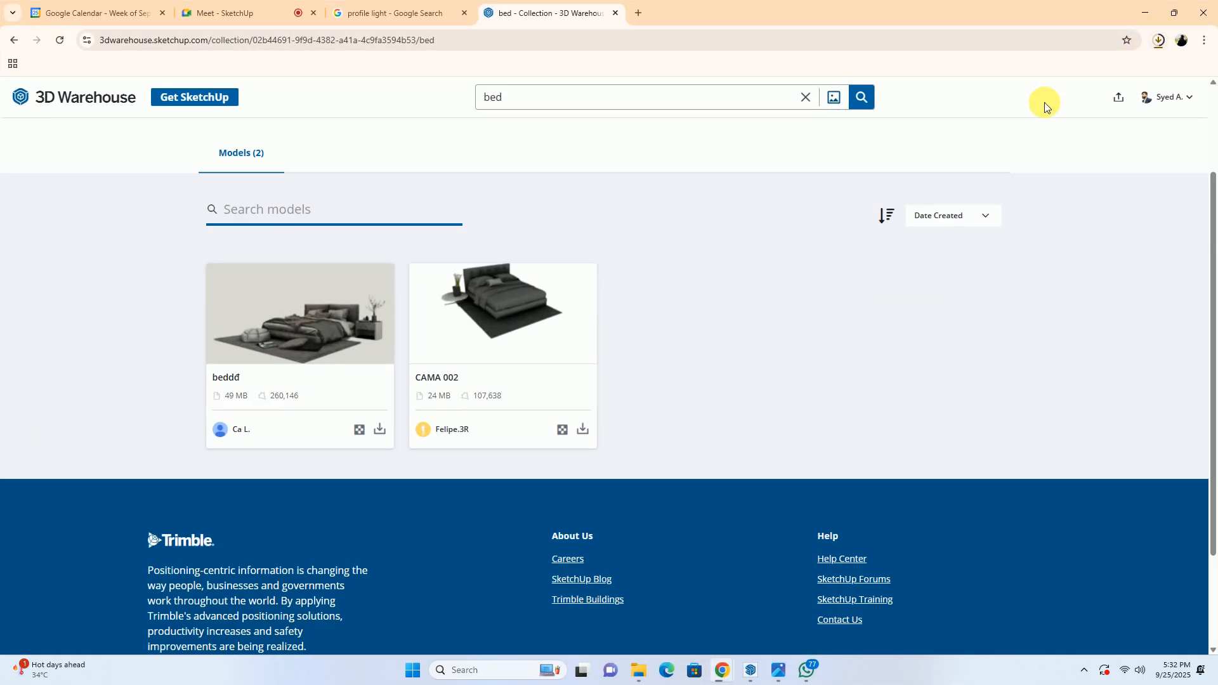
click(1139, 13)
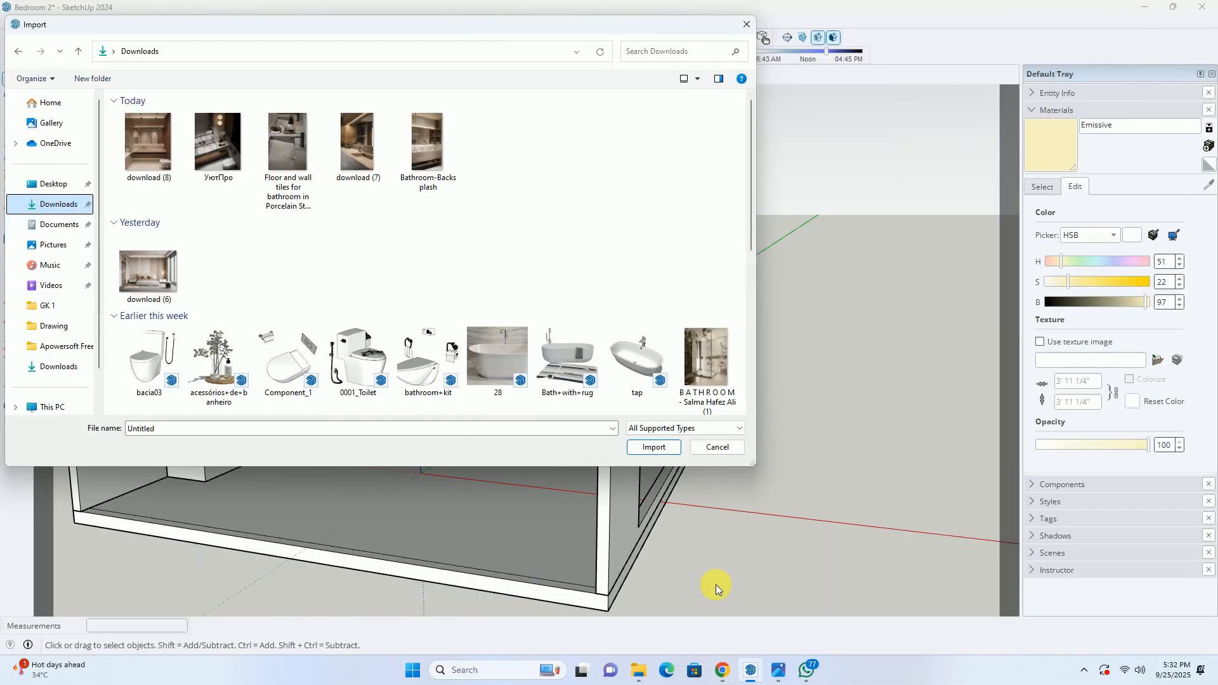
scroll(554, 200, down, 10)
scroll(548, 218, up, 3)
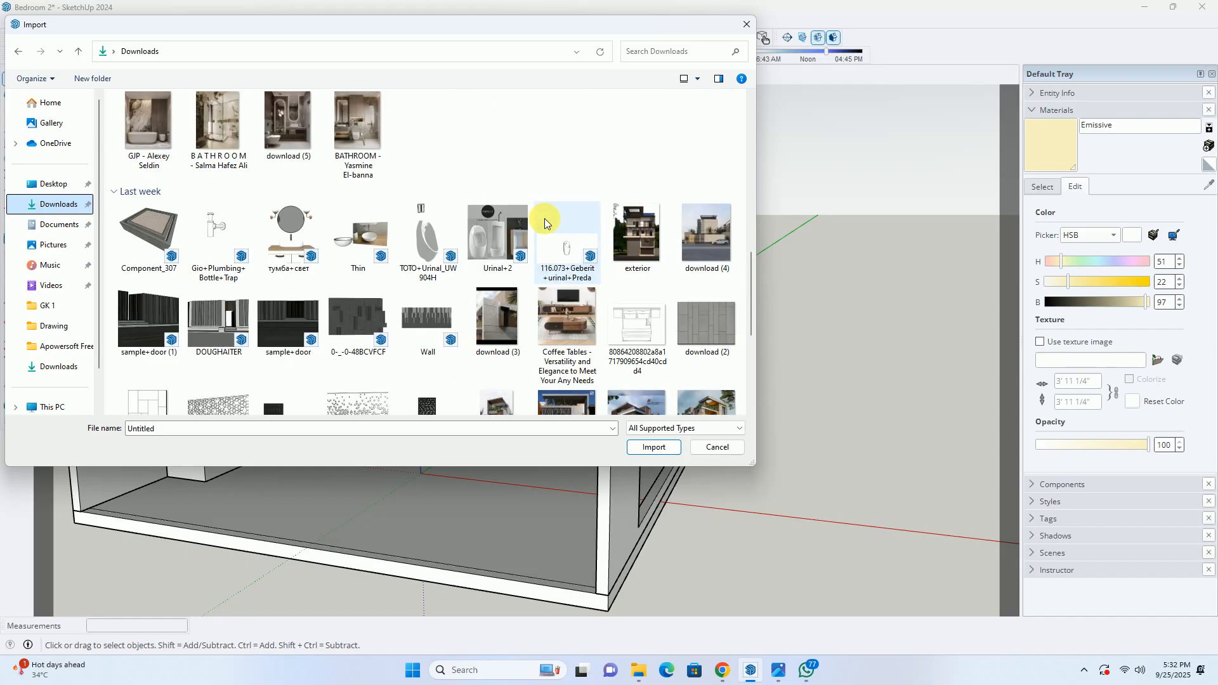
scroll(409, 243, down, 3)
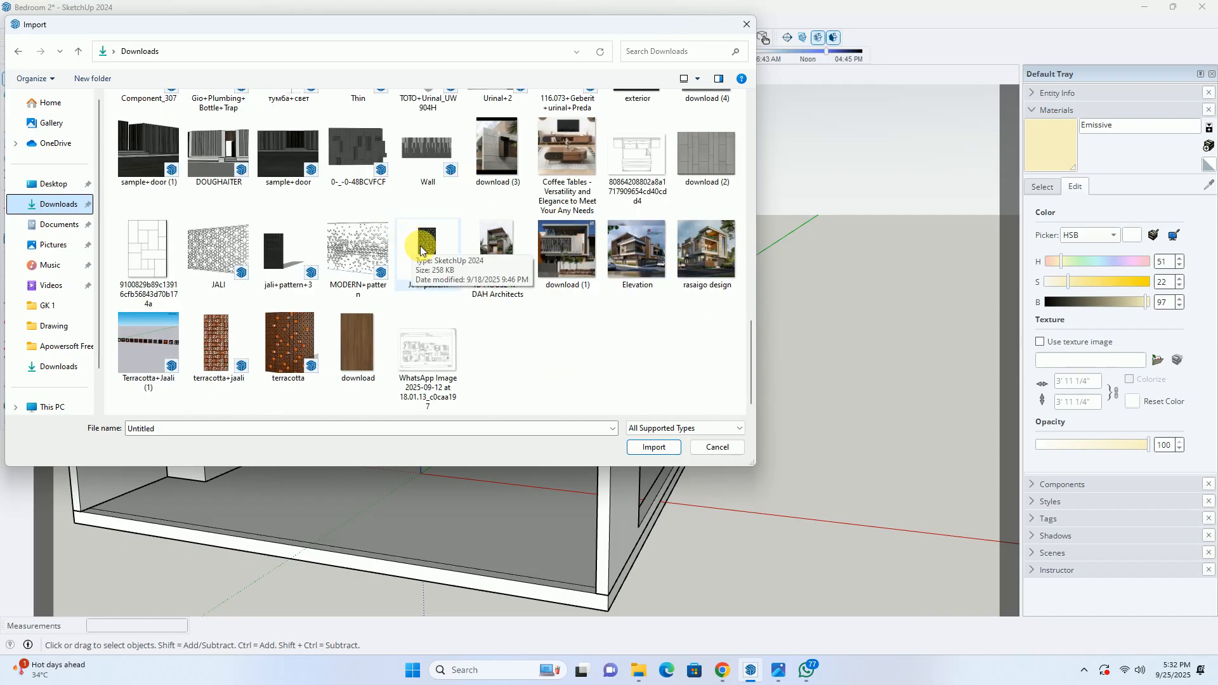
click(713, 448)
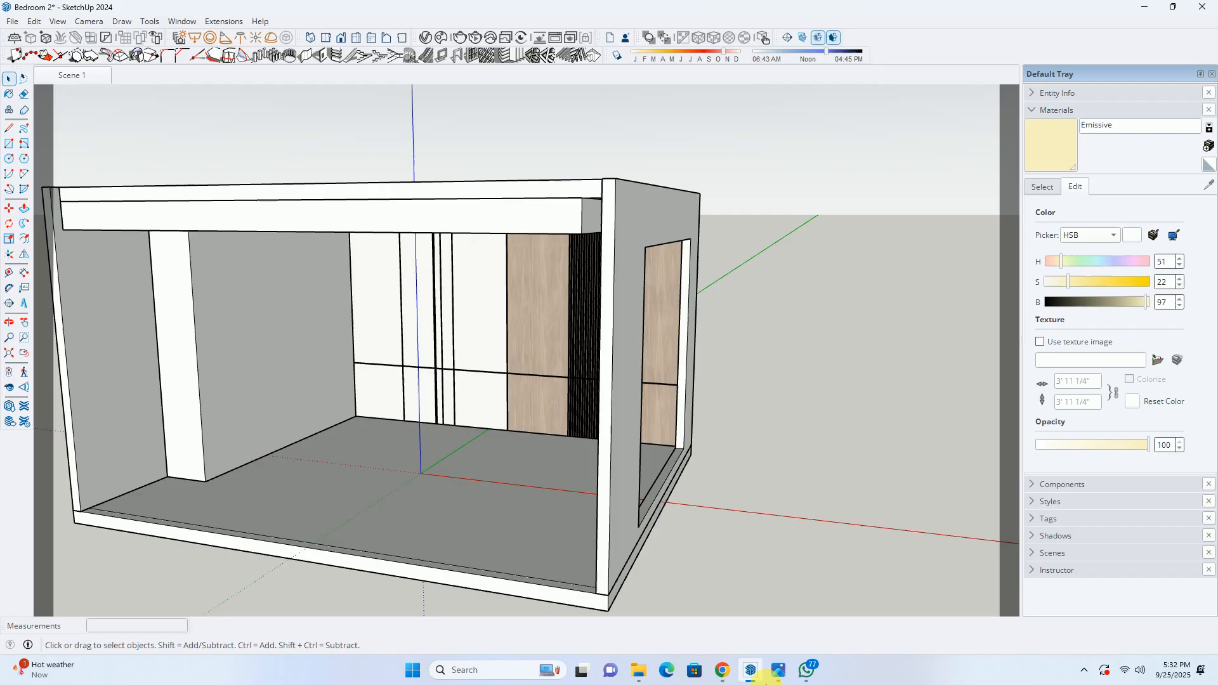
Switch to the browser and try to resume the BED_01.skp download from the recent download history
mouse_move(722, 670)
click(657, 592)
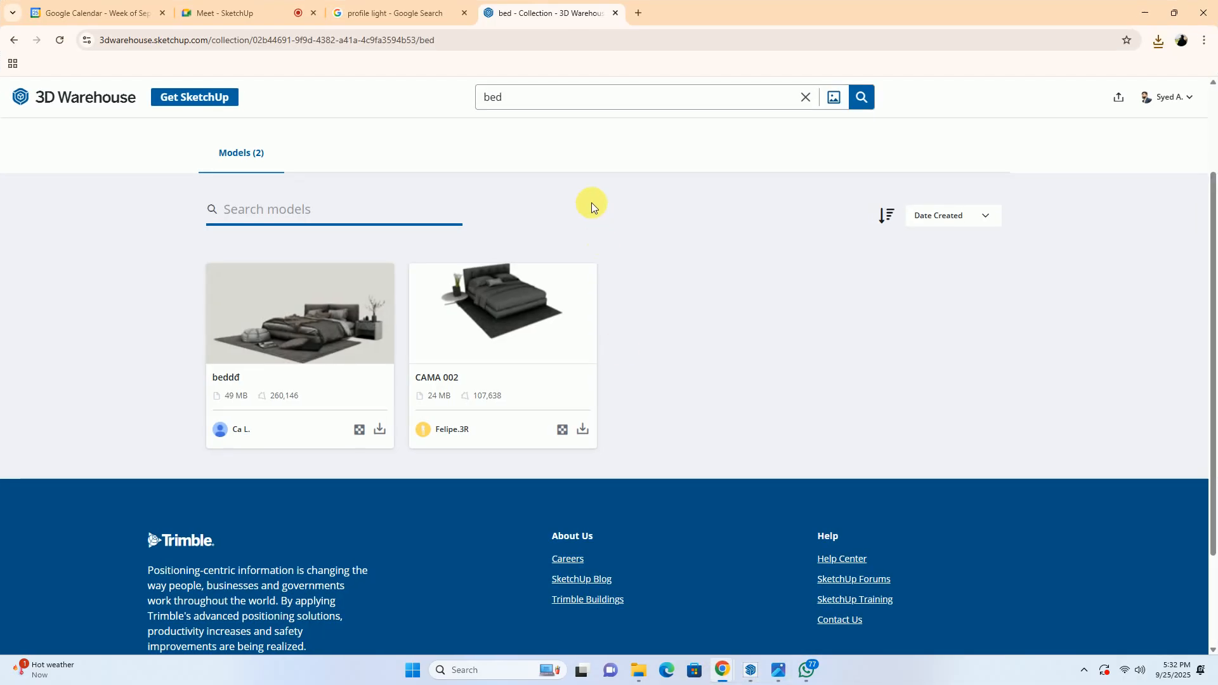
click(1159, 39)
click(1127, 95)
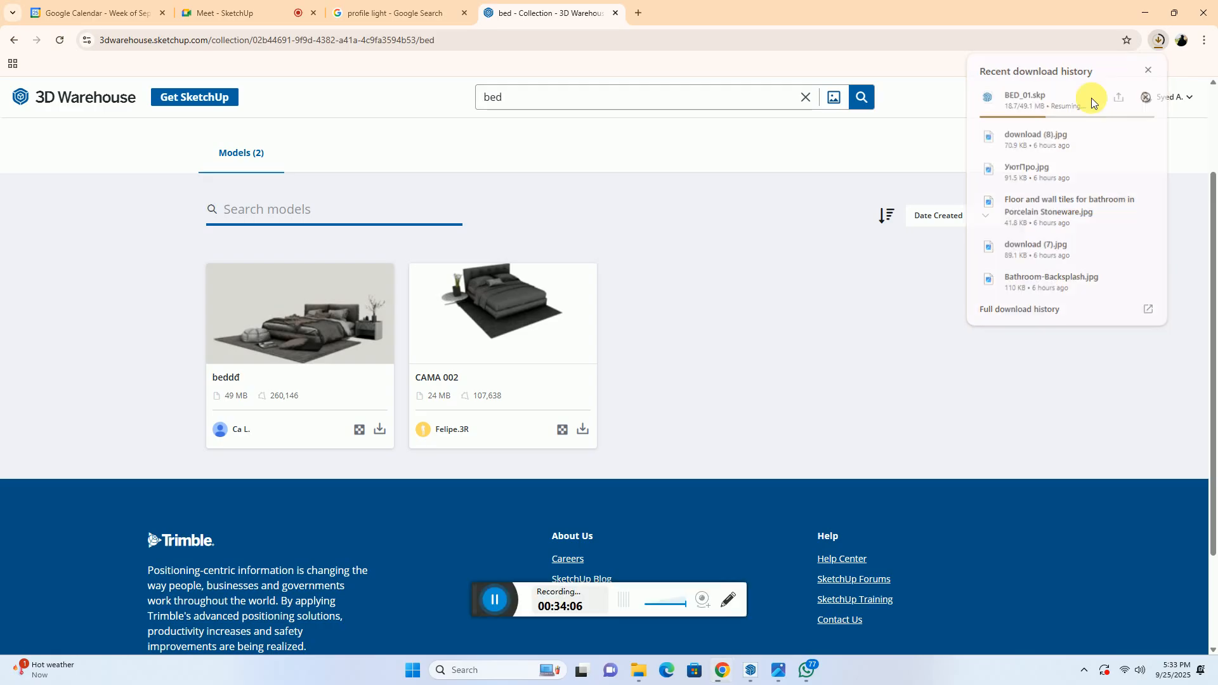
click(1093, 100)
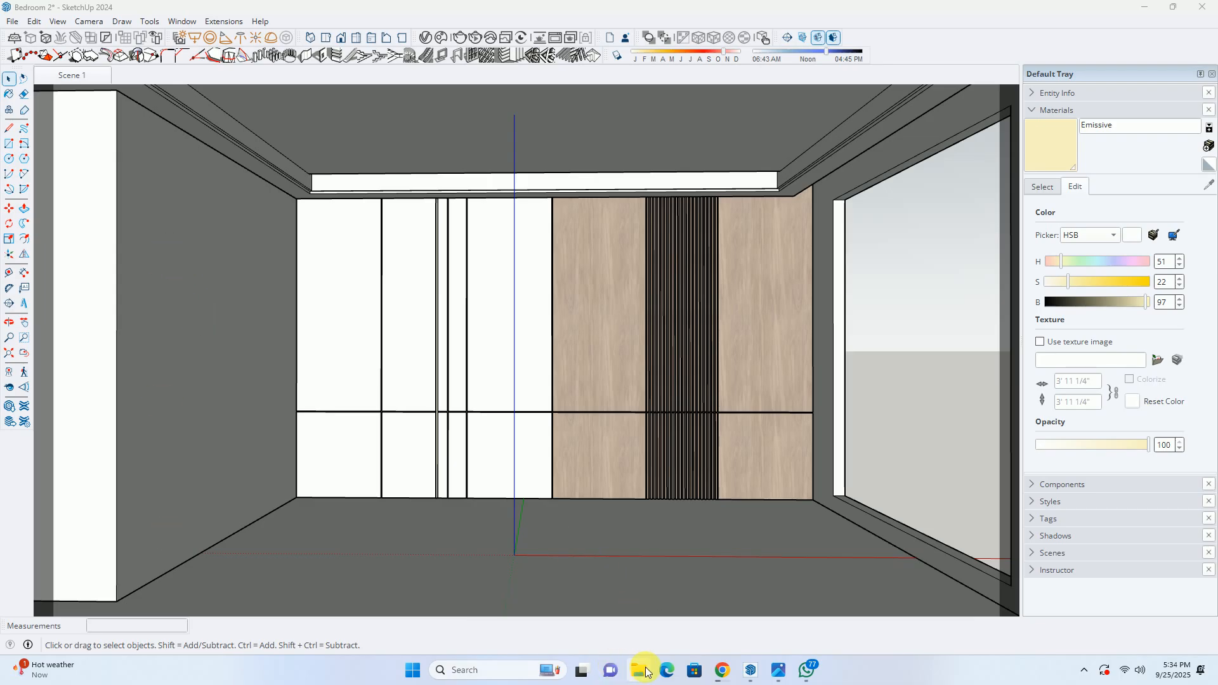
Start importing a file and open the user profile's Downloads folder under Users on Local Disk (D:)
click(12, 20)
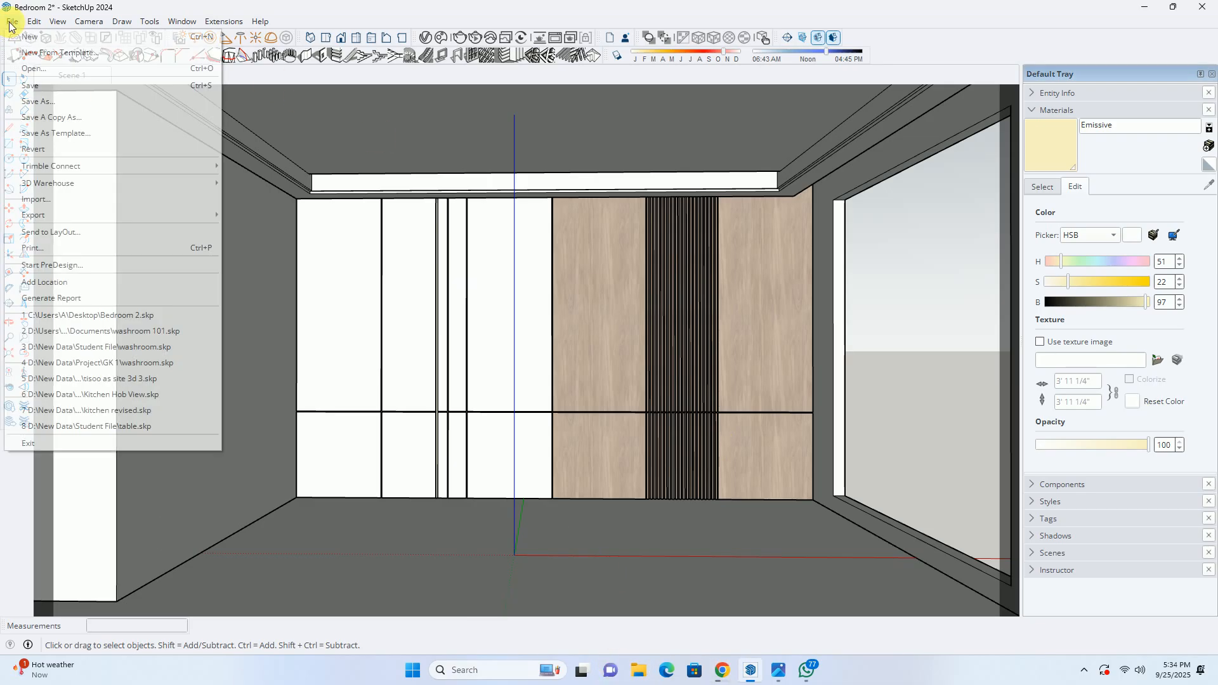
click(36, 198)
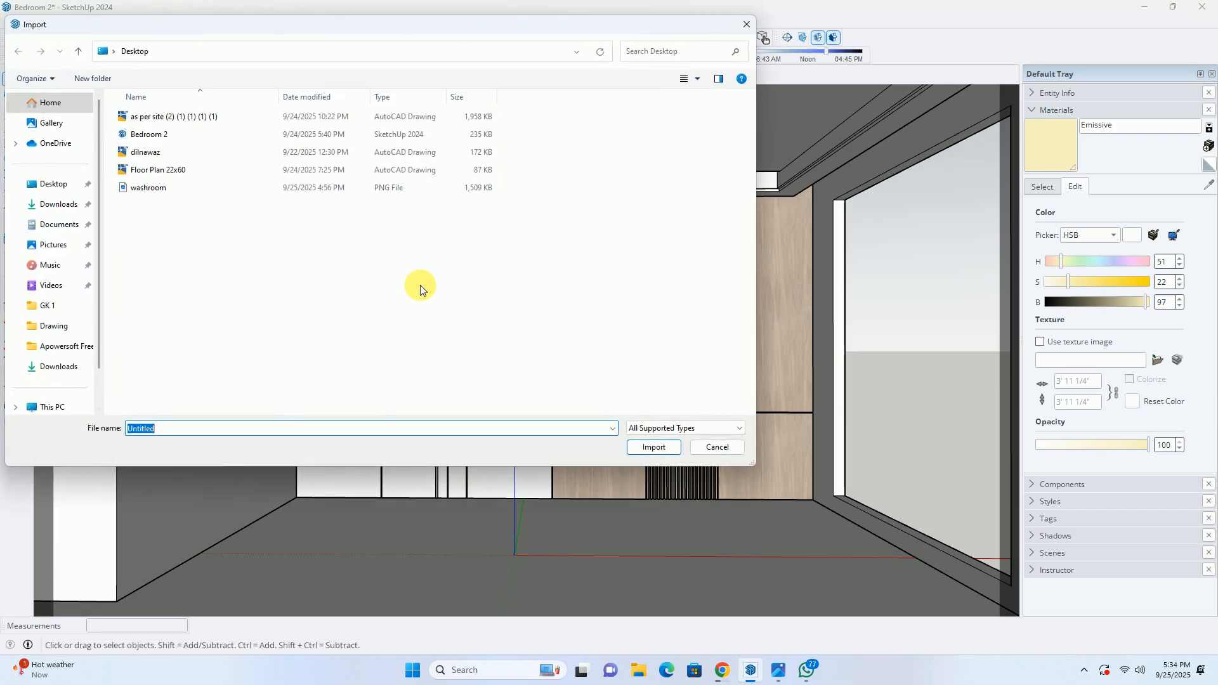
scroll(63, 374, down, 2)
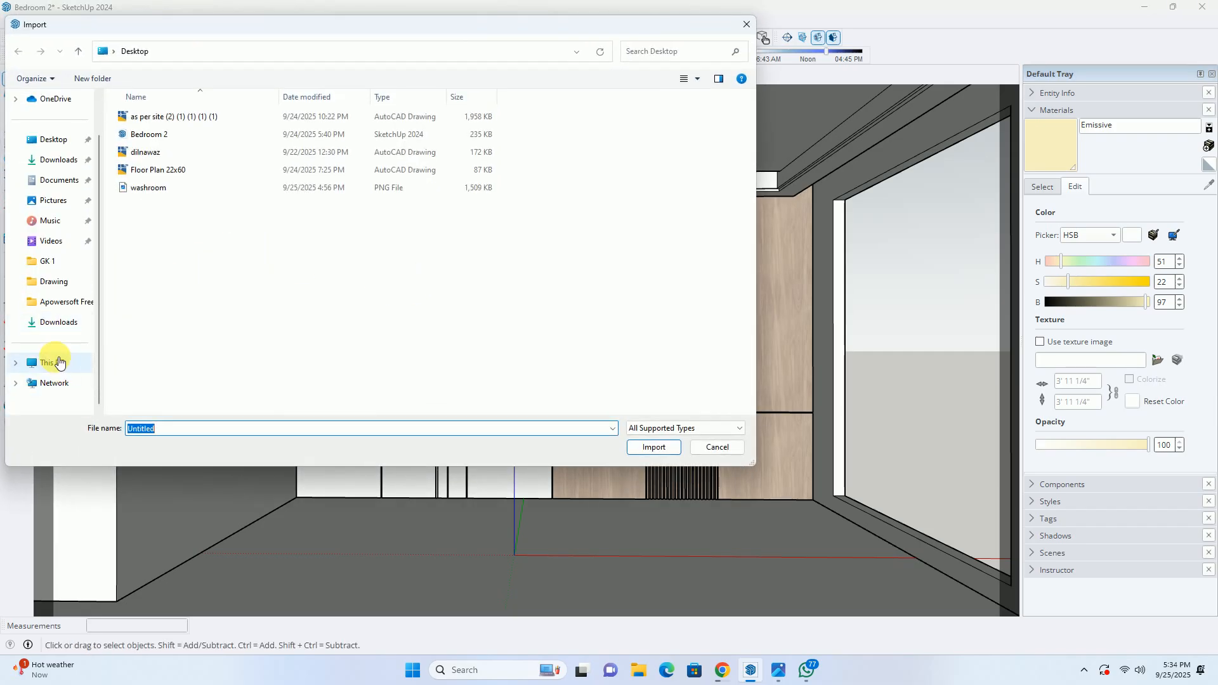
click(52, 362)
double_click(342, 125)
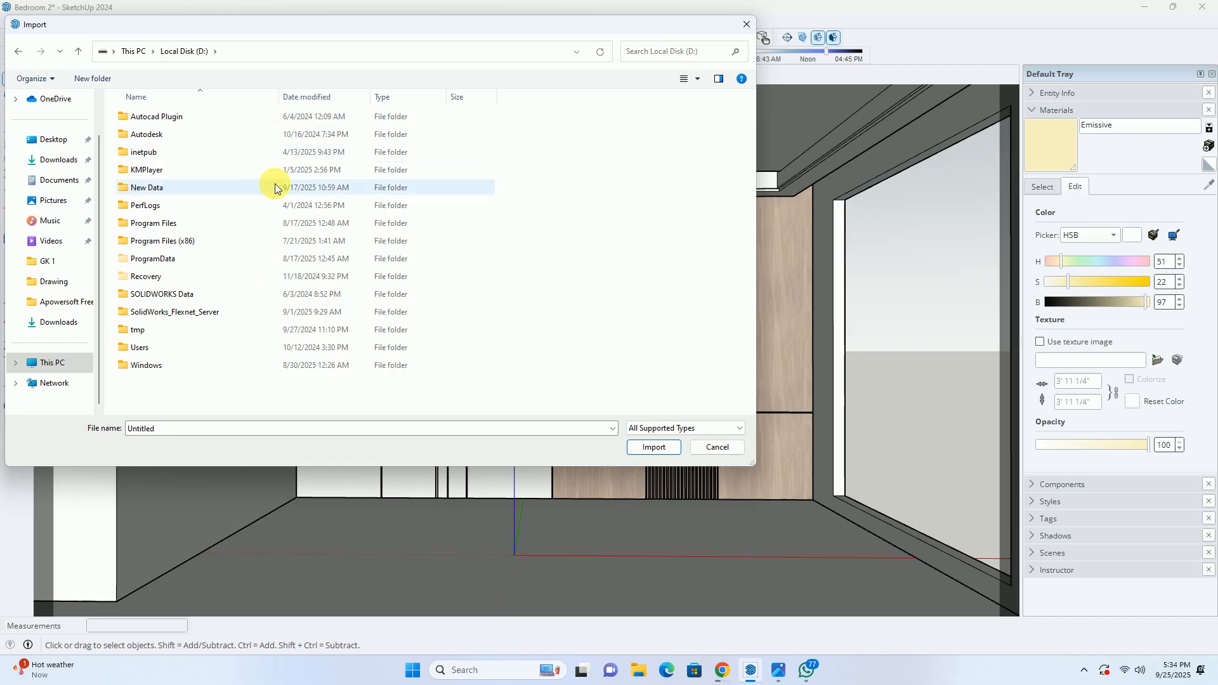
double_click(152, 347)
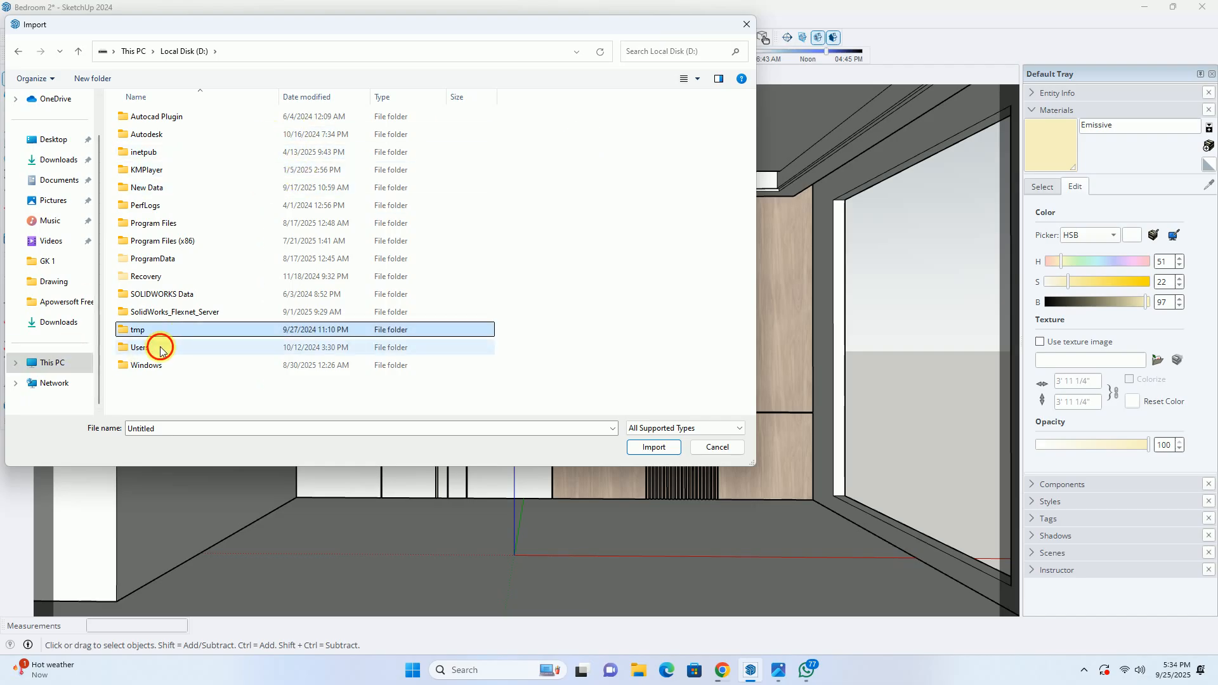
double_click(155, 133)
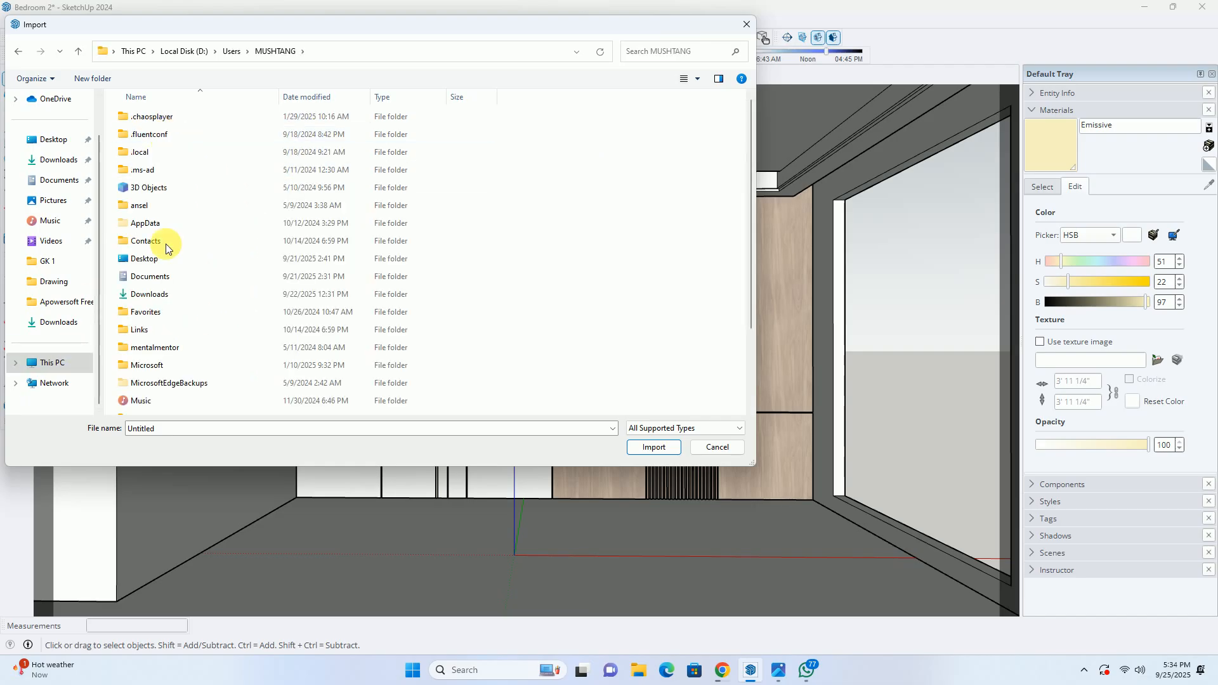
double_click(149, 295)
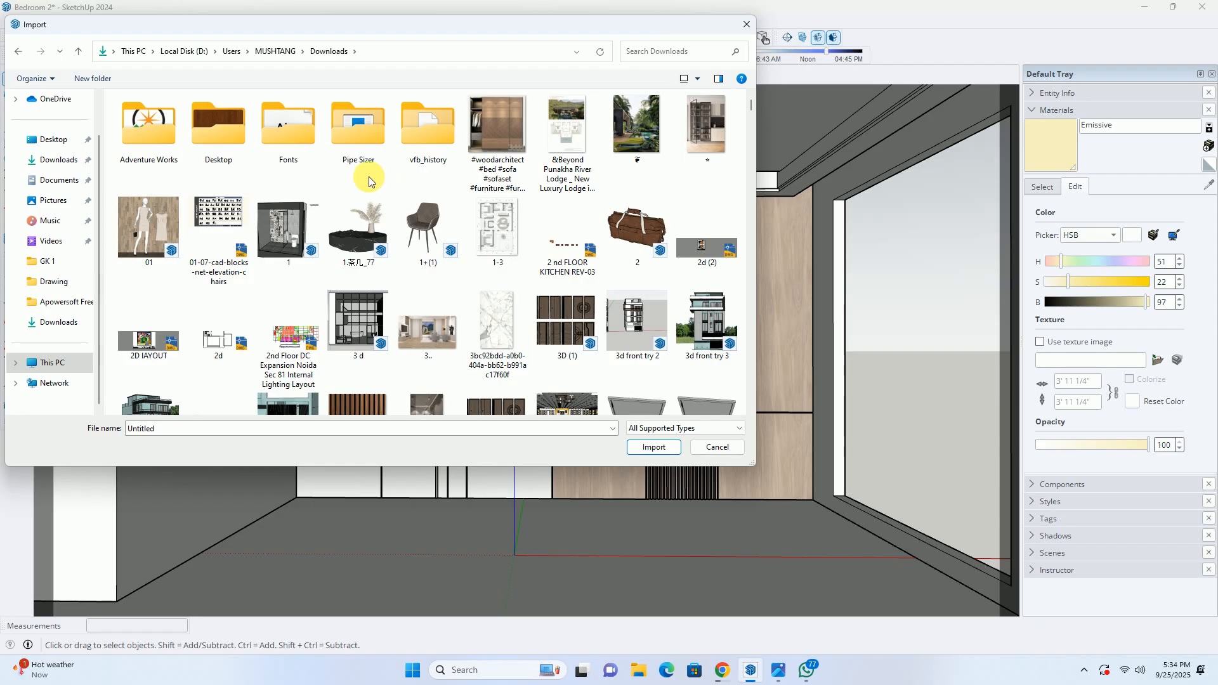
Look through the model thumbnails in the D: drive's Downloads folder for a suitable bed model to import
scroll(506, 169, down, 3)
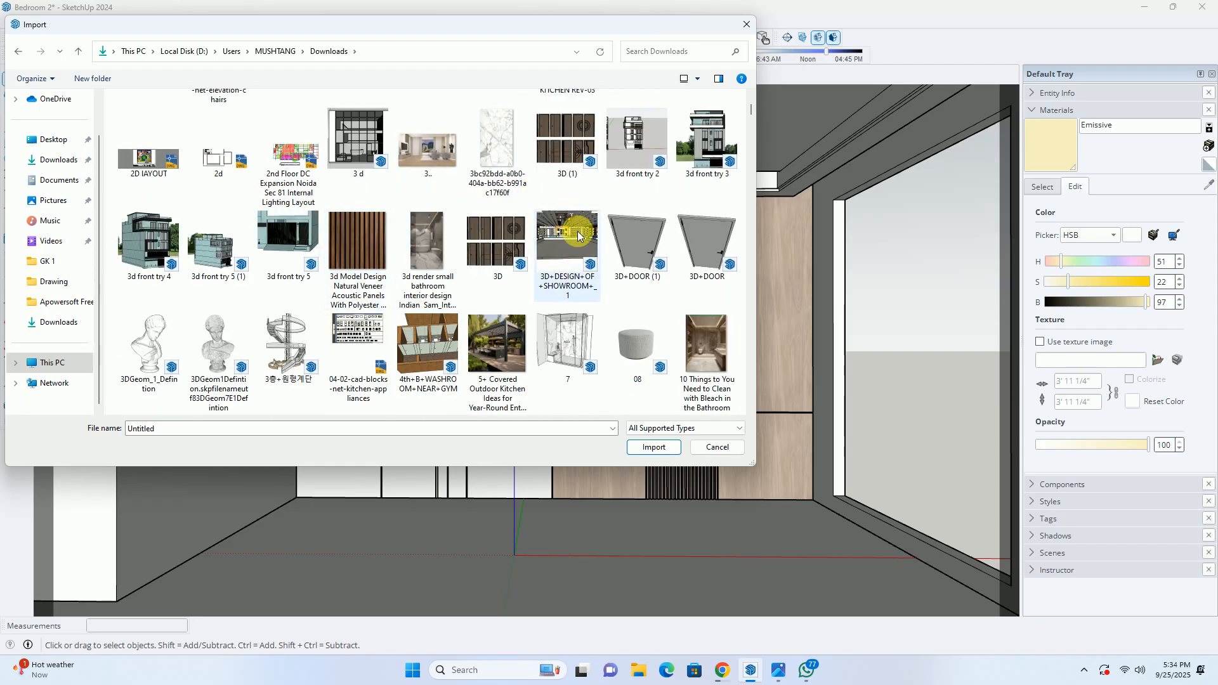
scroll(523, 262, down, 8)
scroll(554, 230, down, 5)
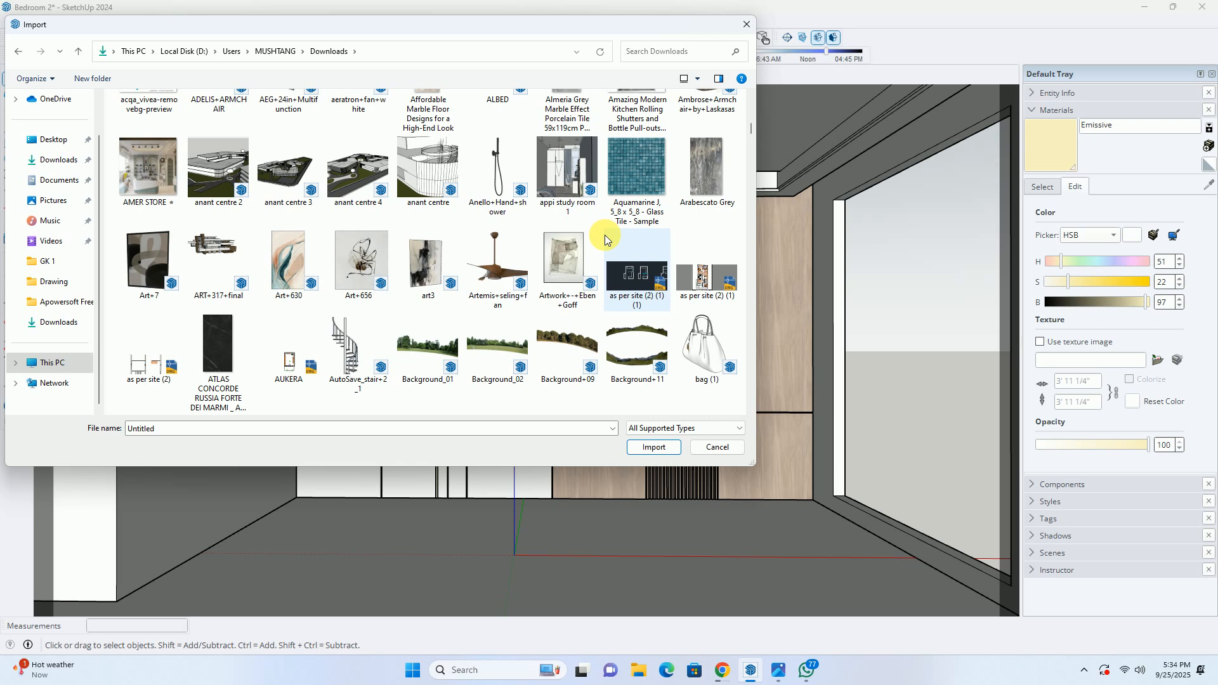
scroll(604, 235, down, 3)
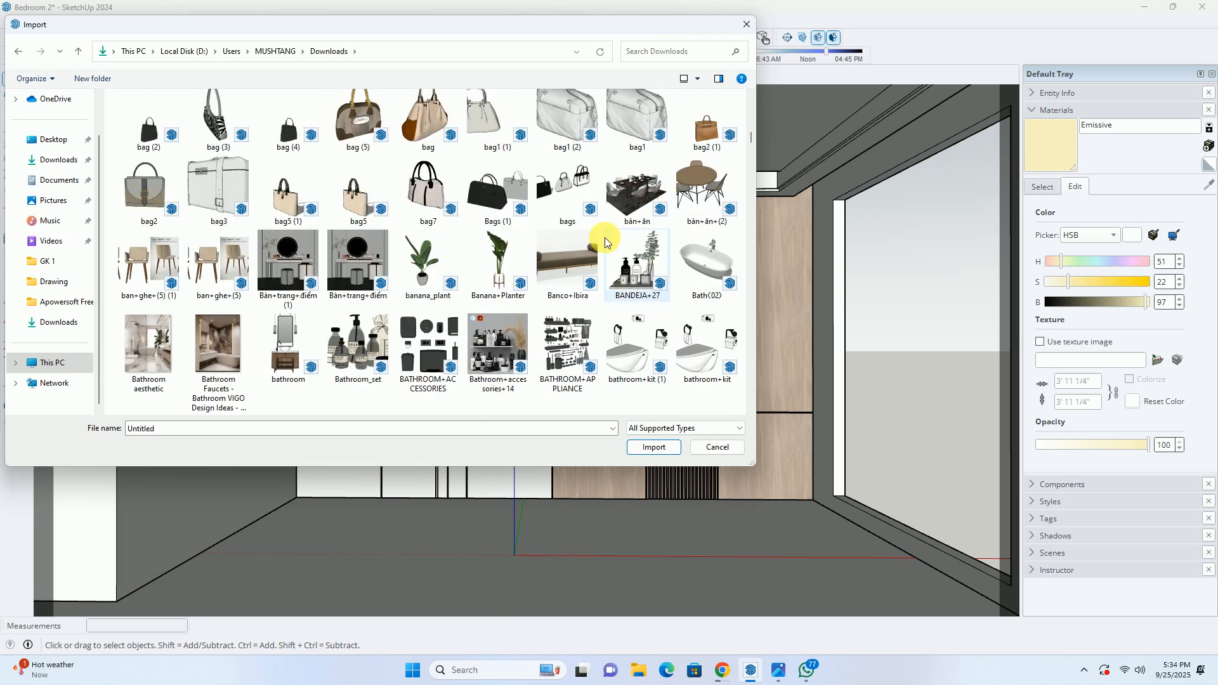
scroll(606, 243, down, 5)
scroll(618, 244, down, 5)
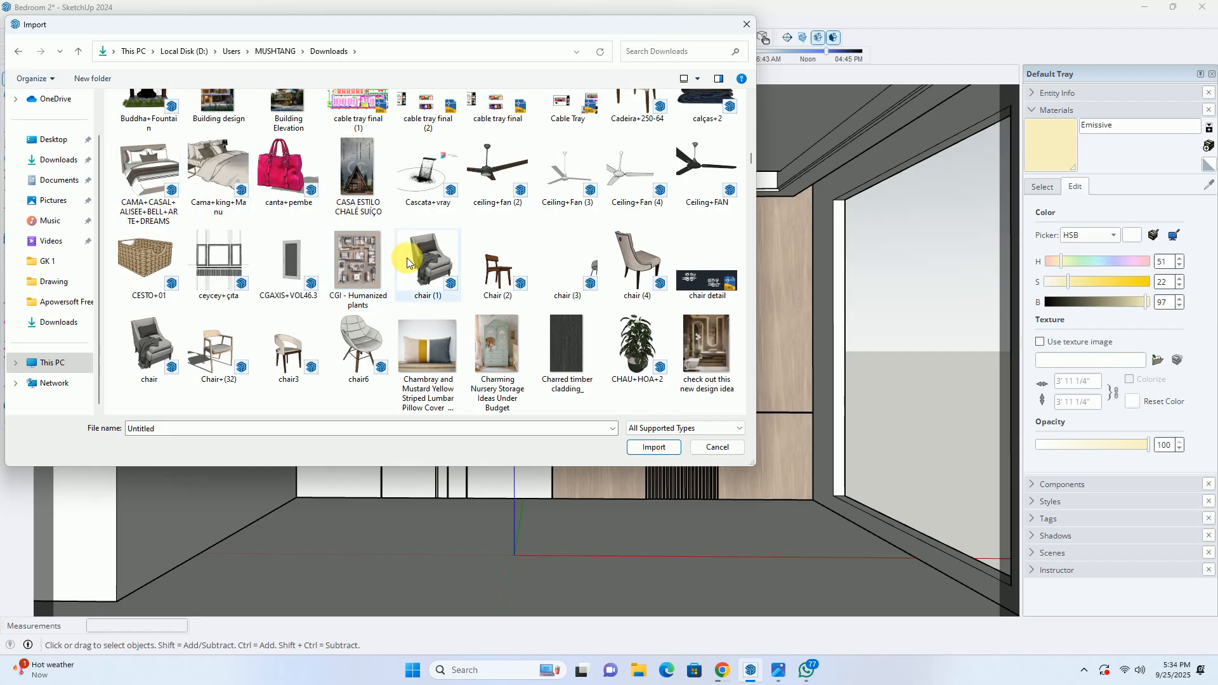
scroll(401, 263, down, 3)
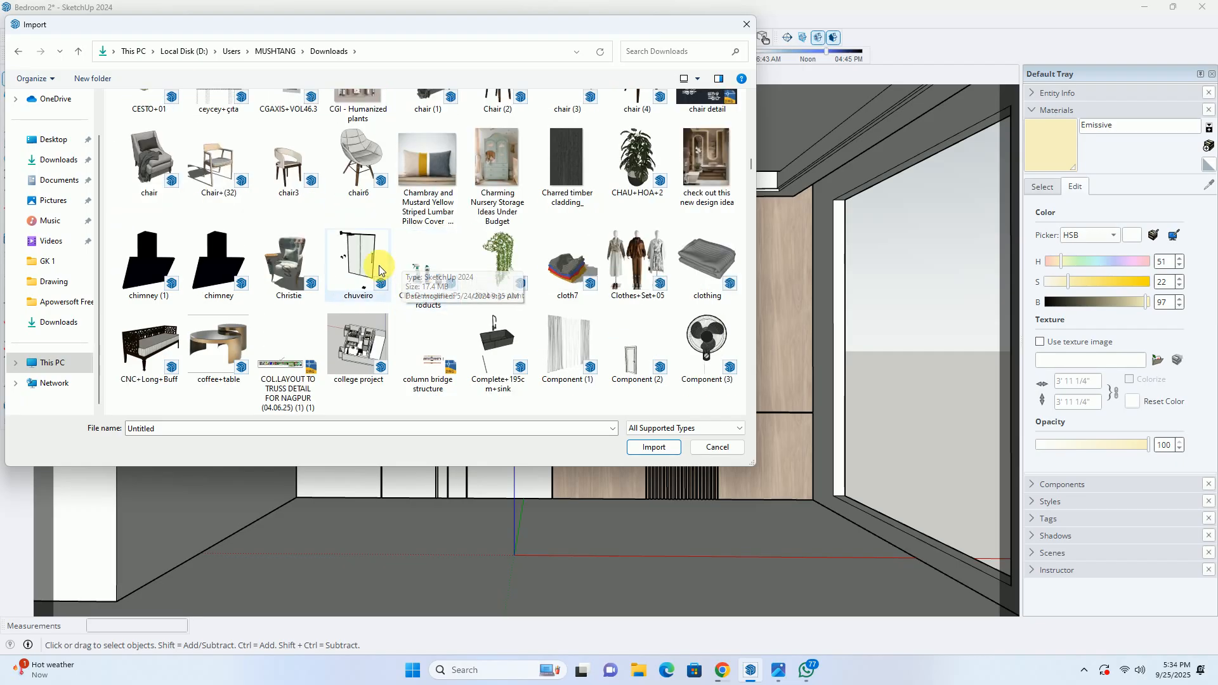
scroll(380, 269, down, 10)
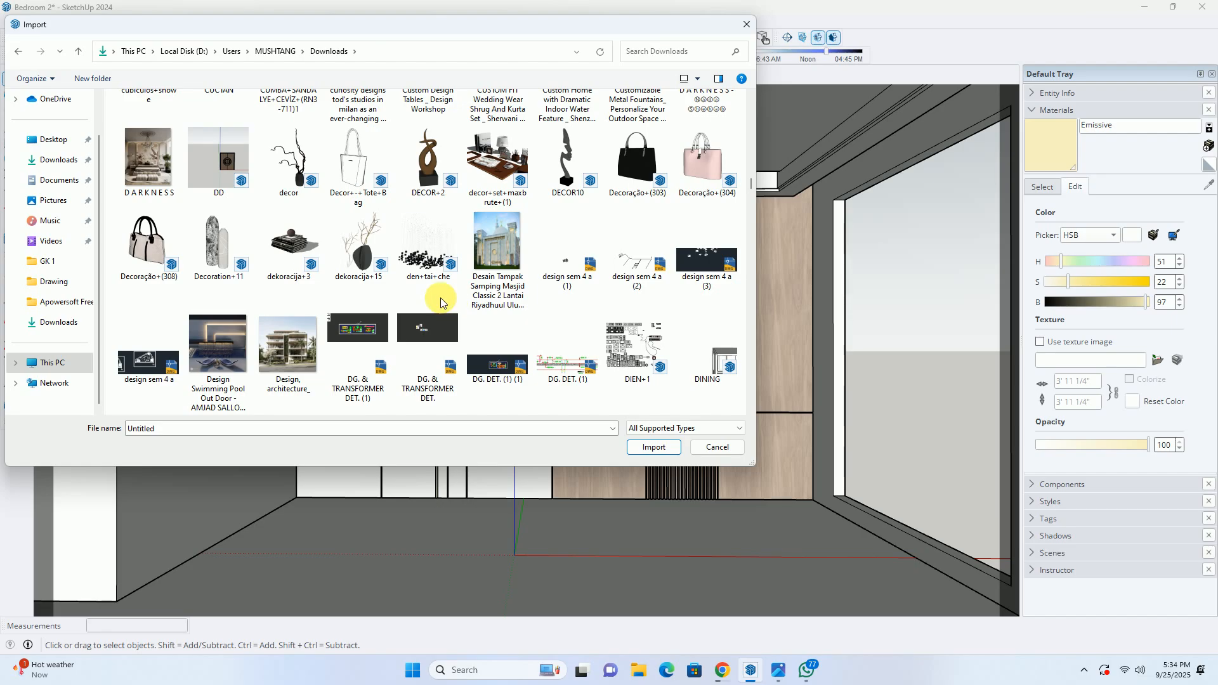
scroll(385, 251, down, 15)
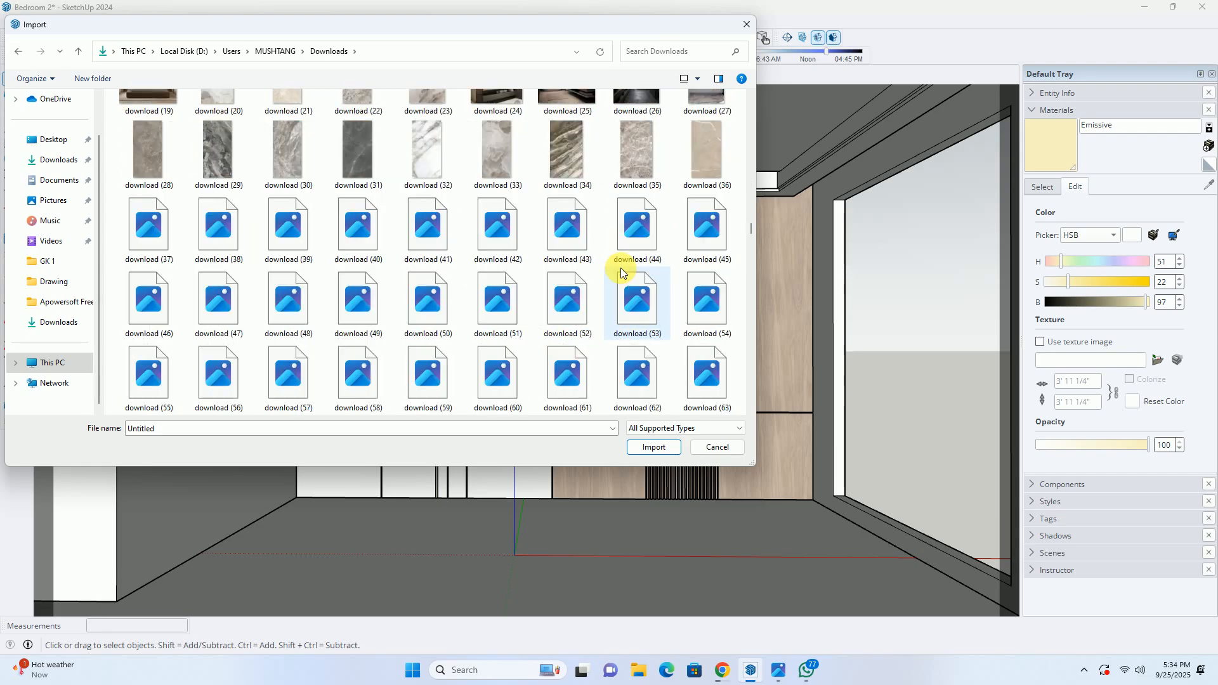
scroll(620, 267, down, 20)
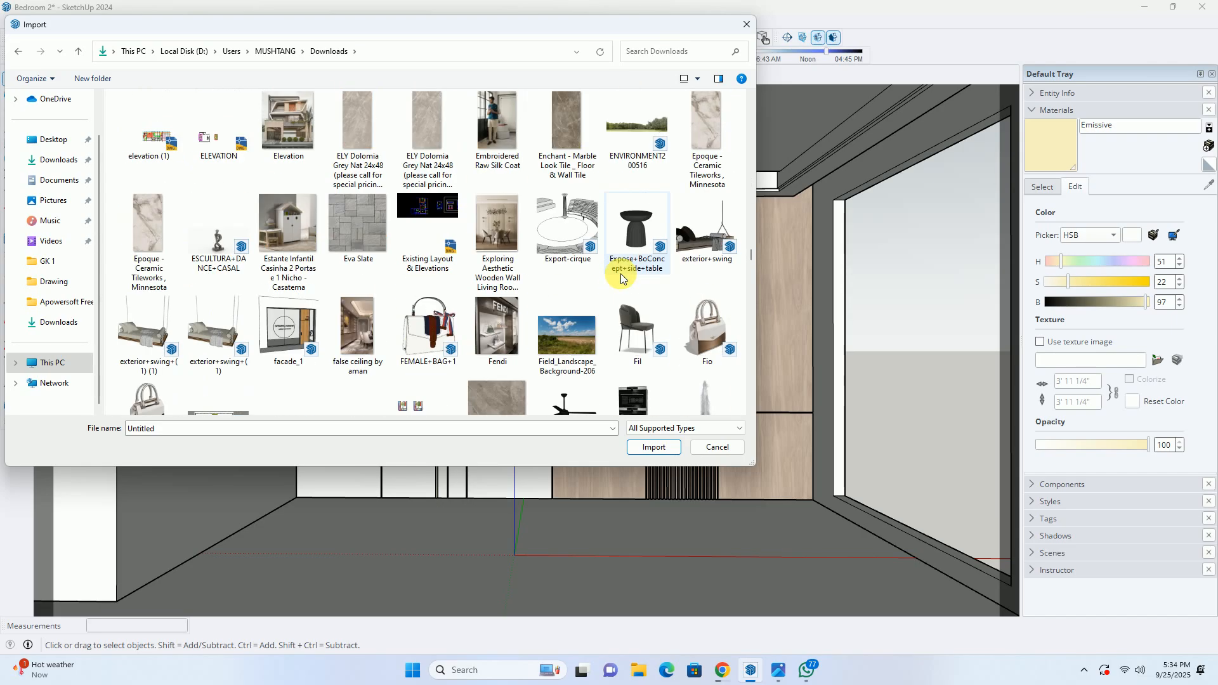
scroll(357, 292, down, 15)
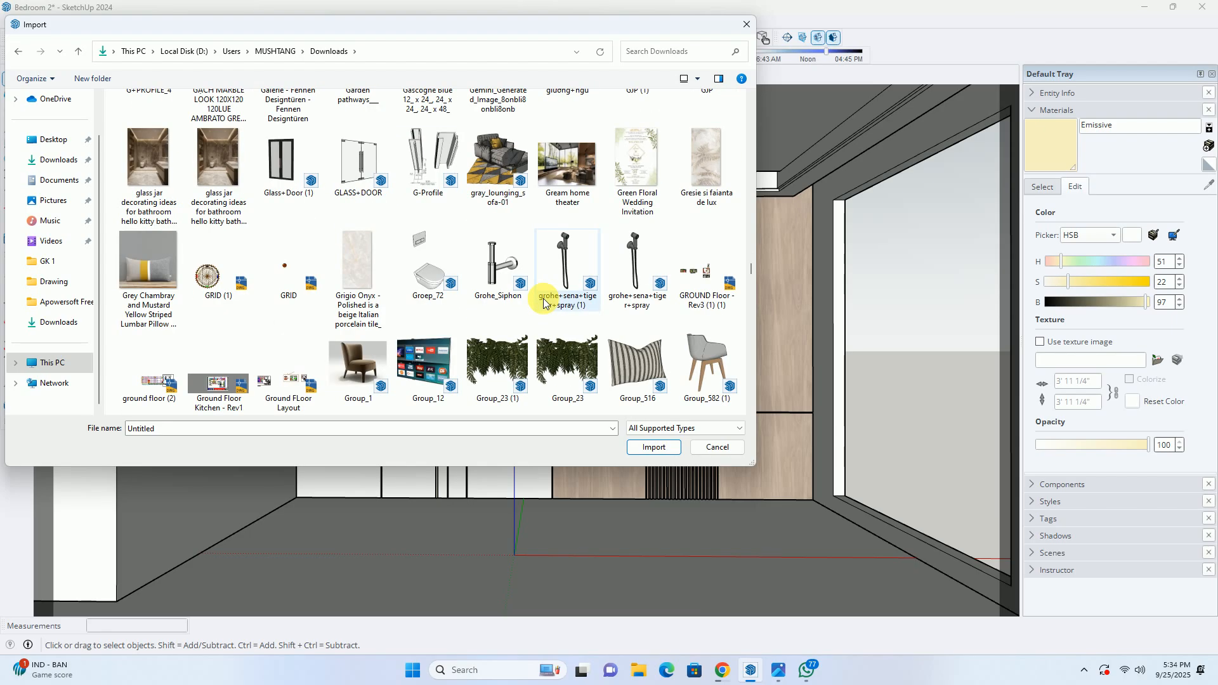
scroll(543, 303, down, 5)
scroll(543, 303, down, 10)
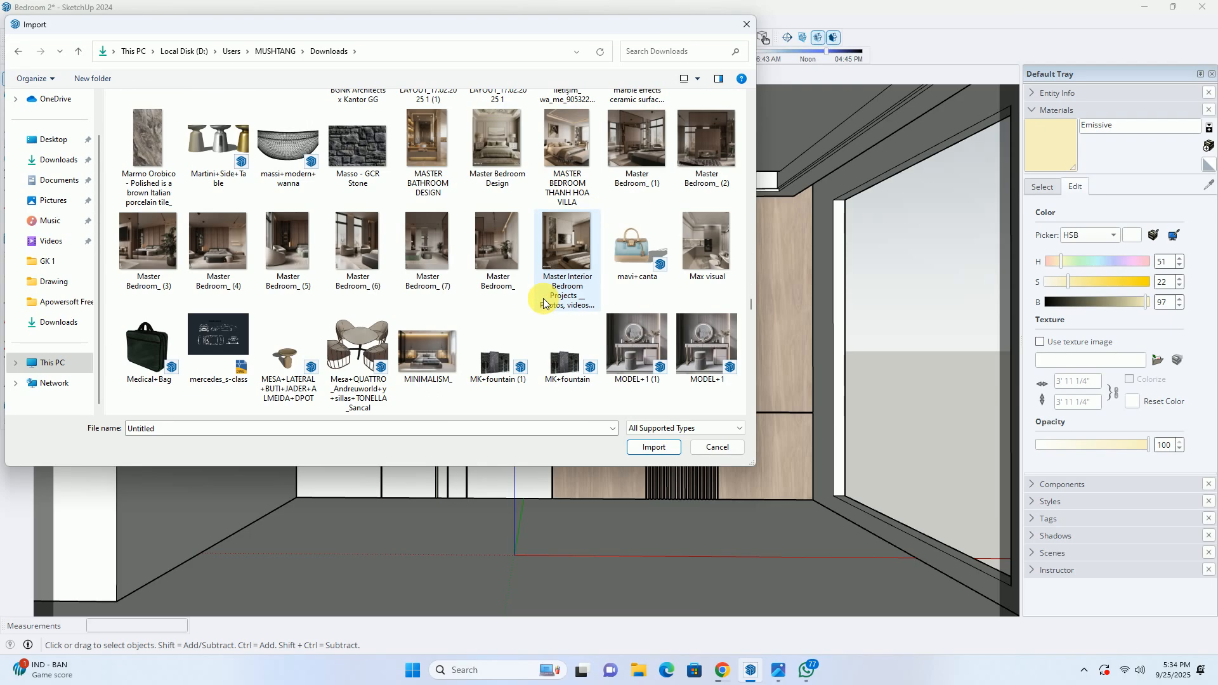
scroll(543, 303, down, 20)
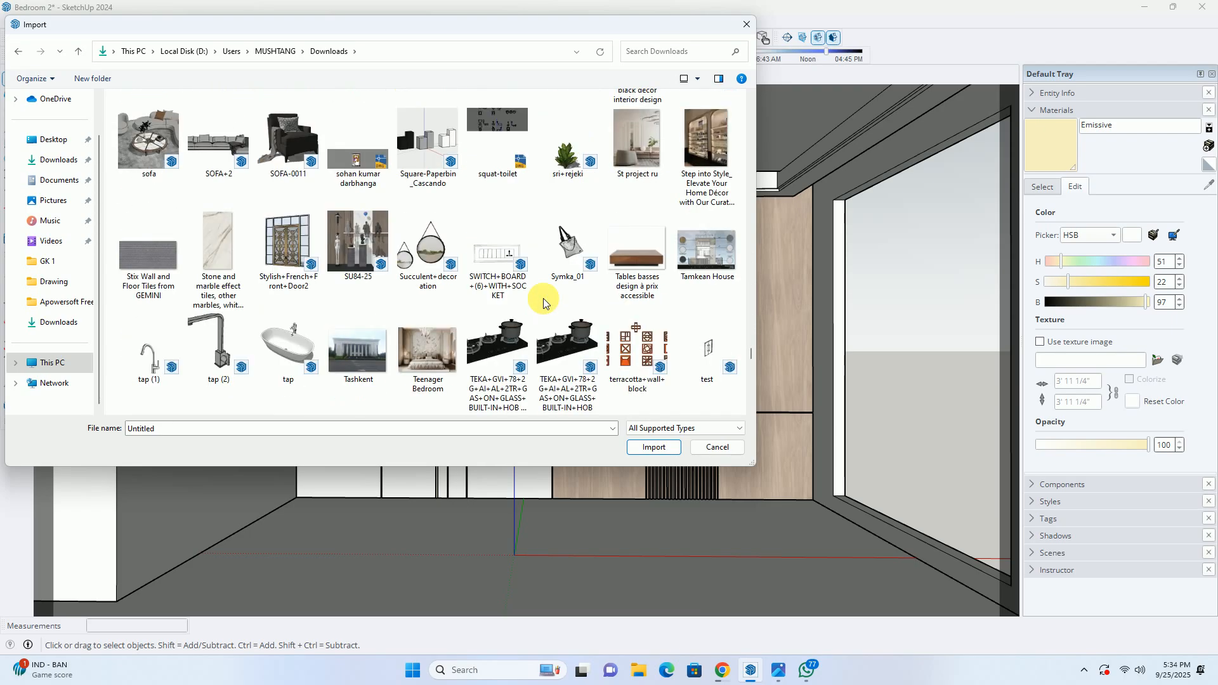
scroll(544, 299, down, 3)
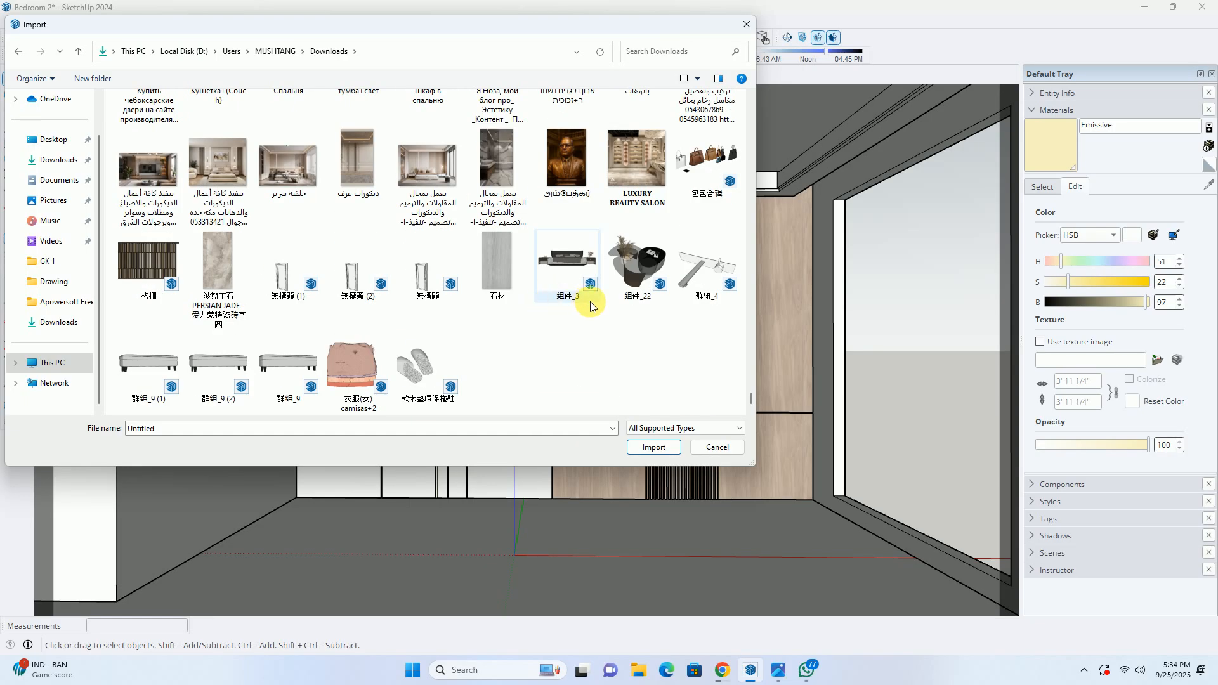
scroll(571, 304, up, 3)
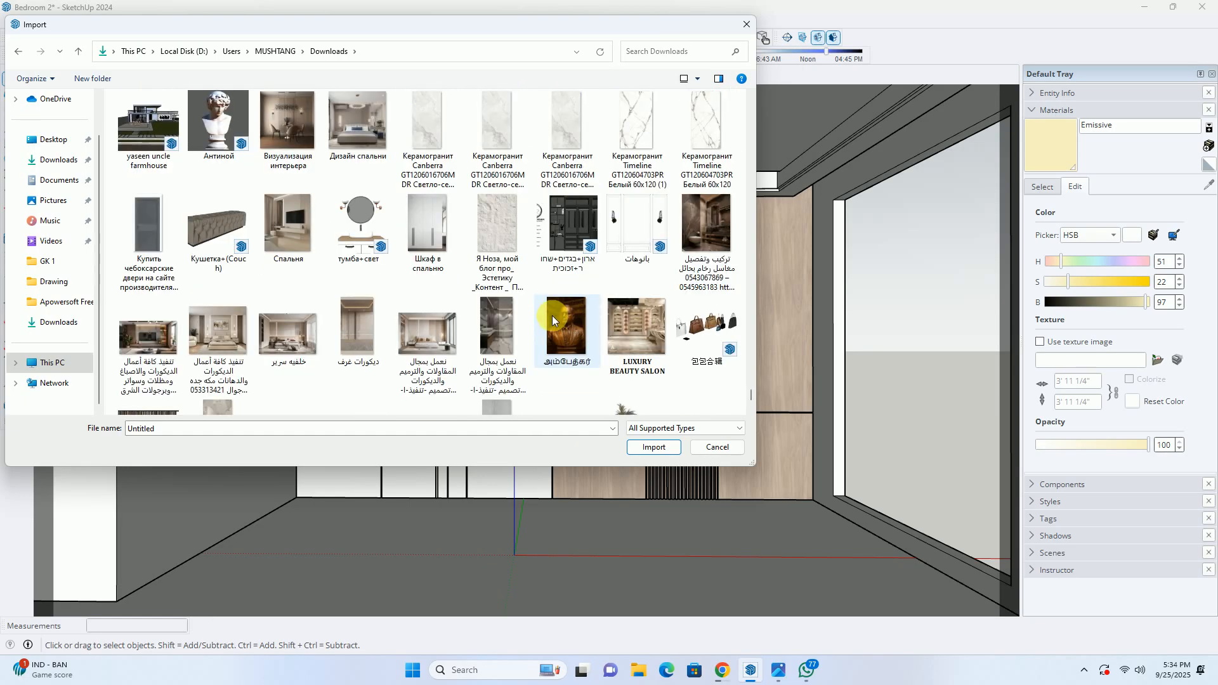
scroll(551, 314, up, 10)
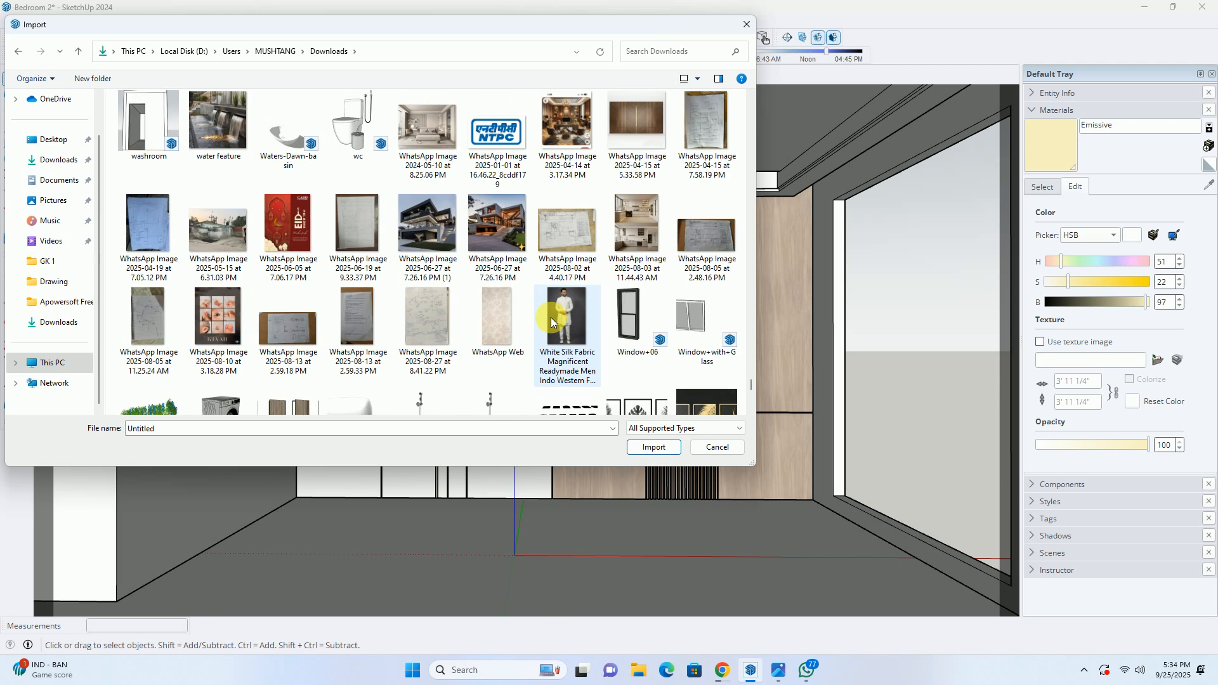
scroll(551, 317, up, 10)
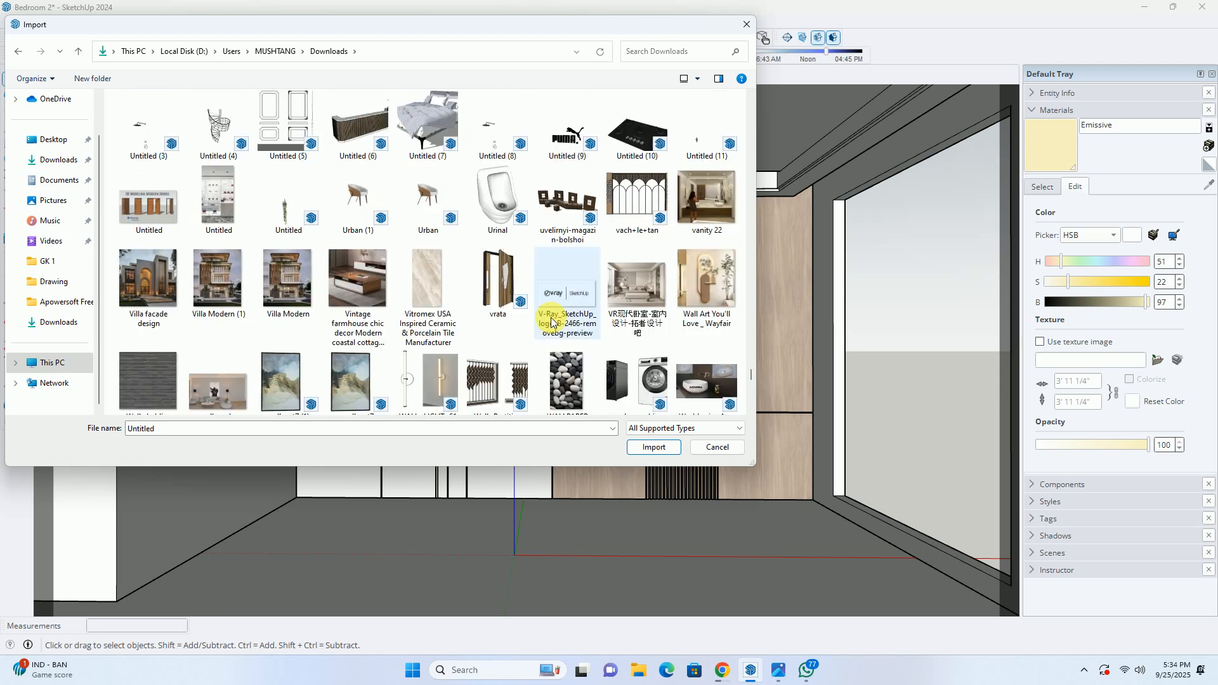
scroll(551, 322, up, 5)
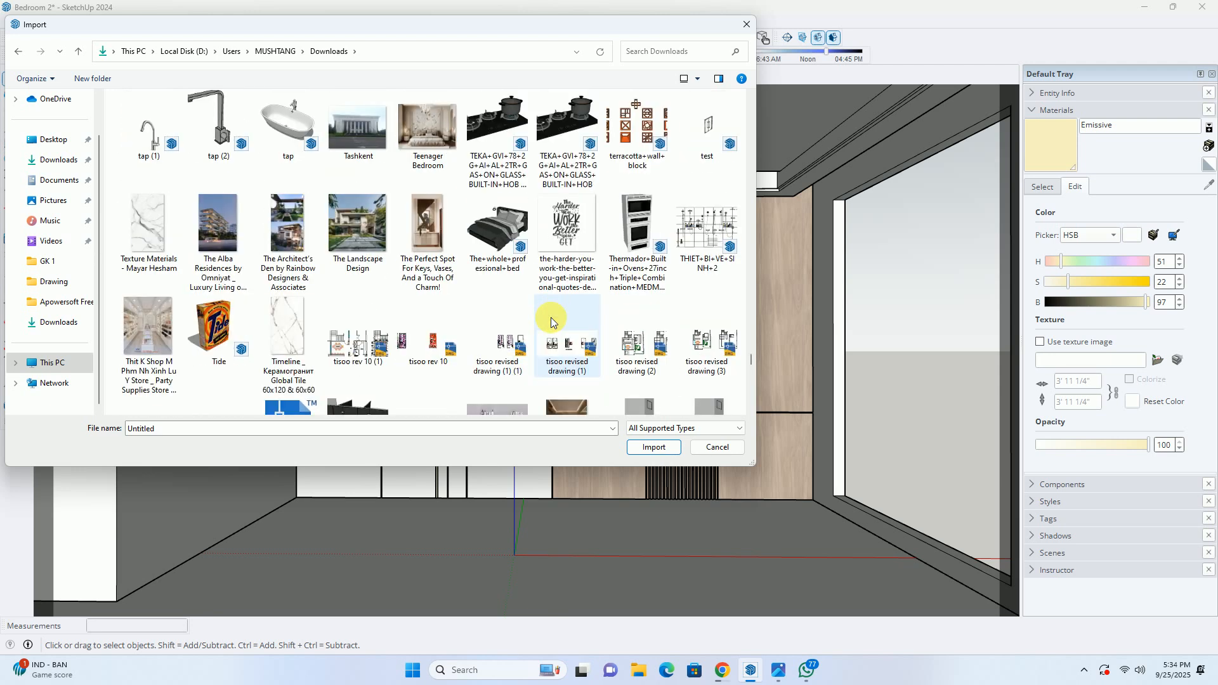
scroll(551, 322, up, 5)
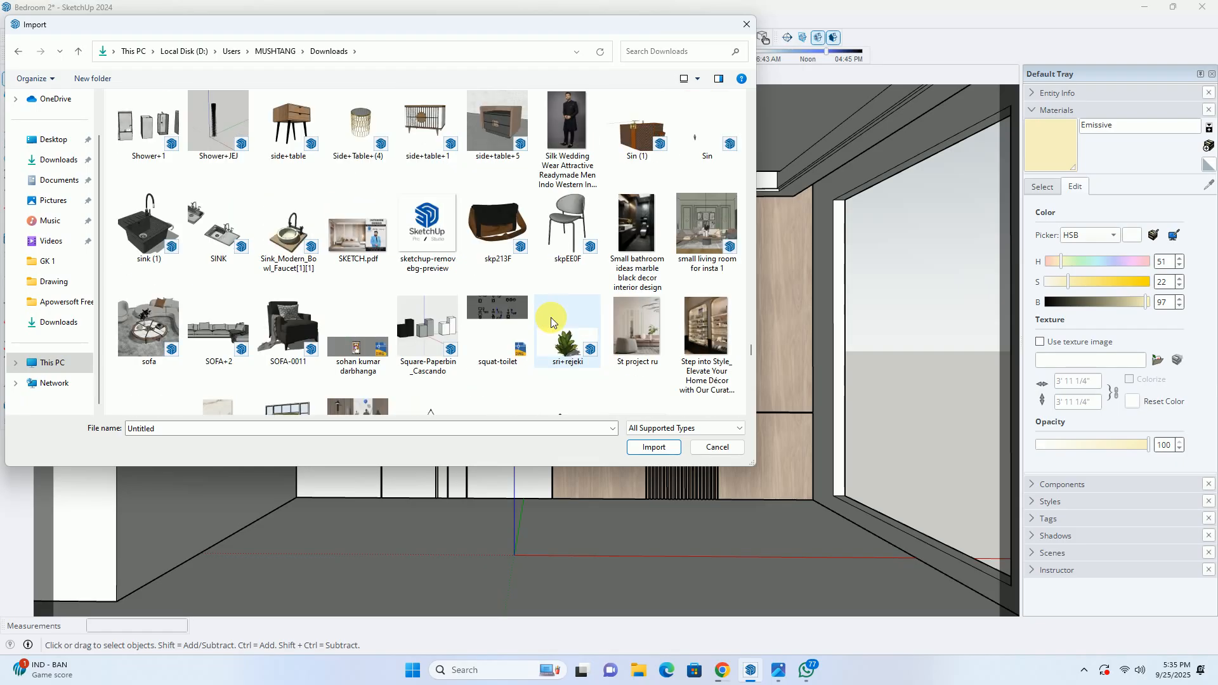
scroll(551, 321, up, 6)
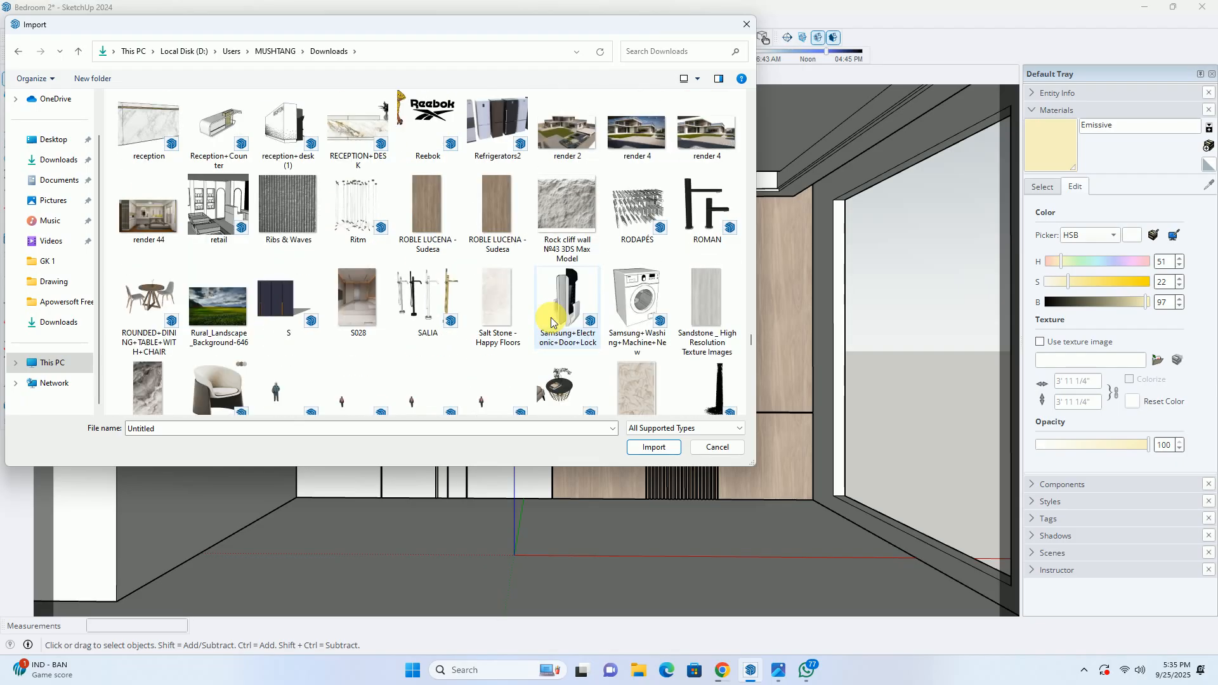
scroll(551, 321, up, 3)
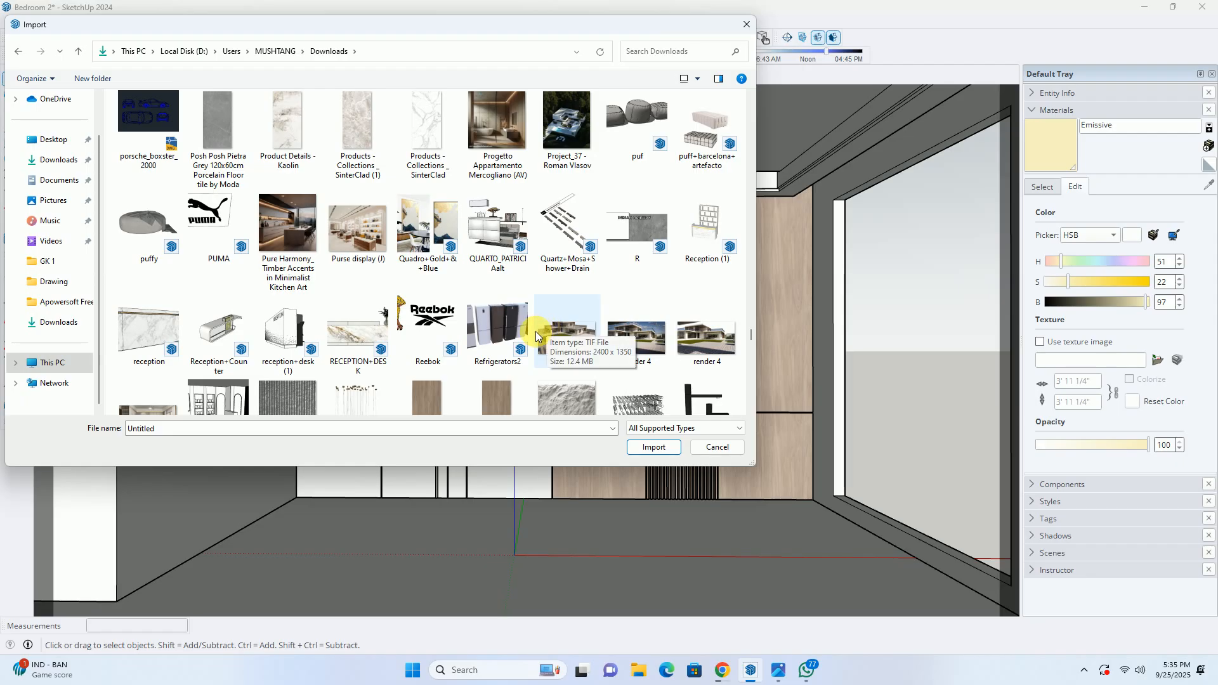
scroll(535, 331, up, 5)
scroll(535, 331, up, 3)
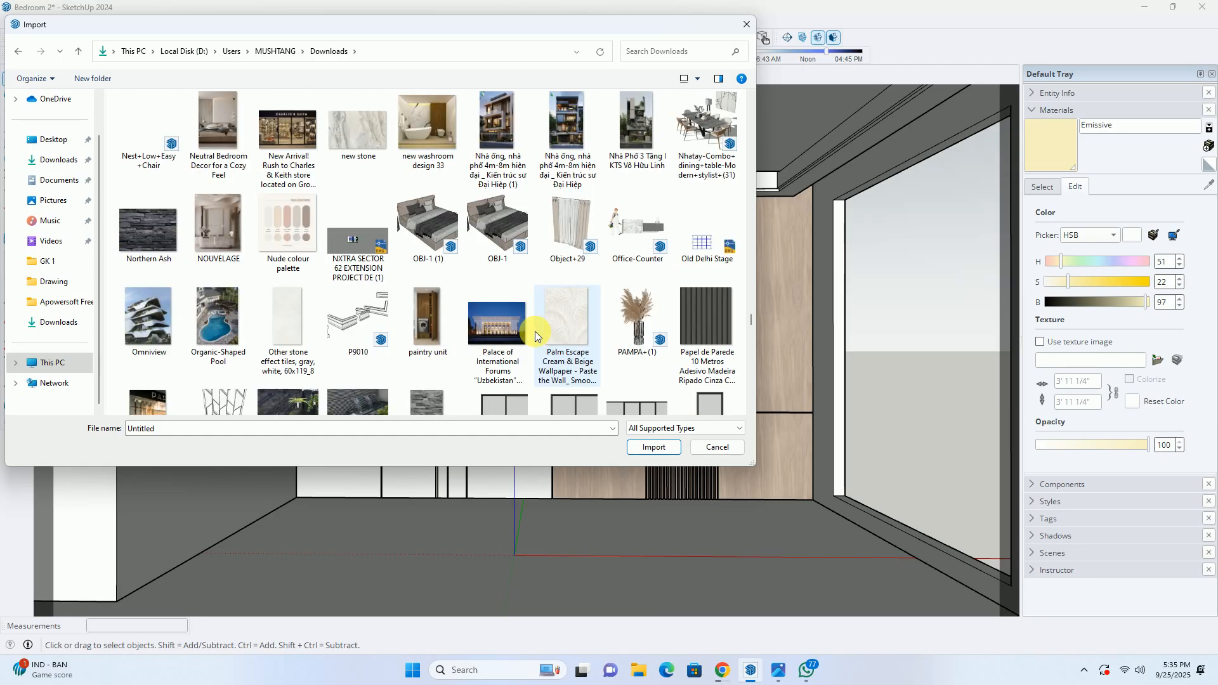
Browse back through the remaining thumbnails to the beginning of the D: drive's Downloads folder, looking for a bed model
scroll(534, 331, up, 3)
scroll(527, 335, up, 3)
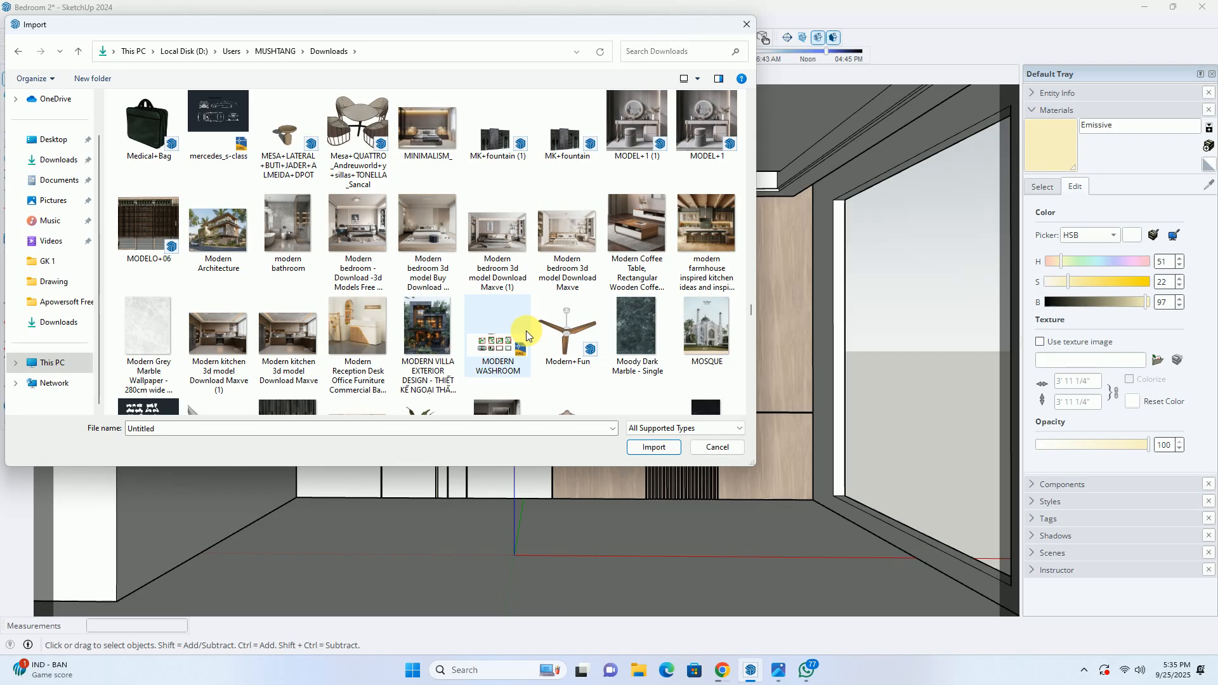
scroll(527, 331, up, 3)
scroll(526, 335, up, 3)
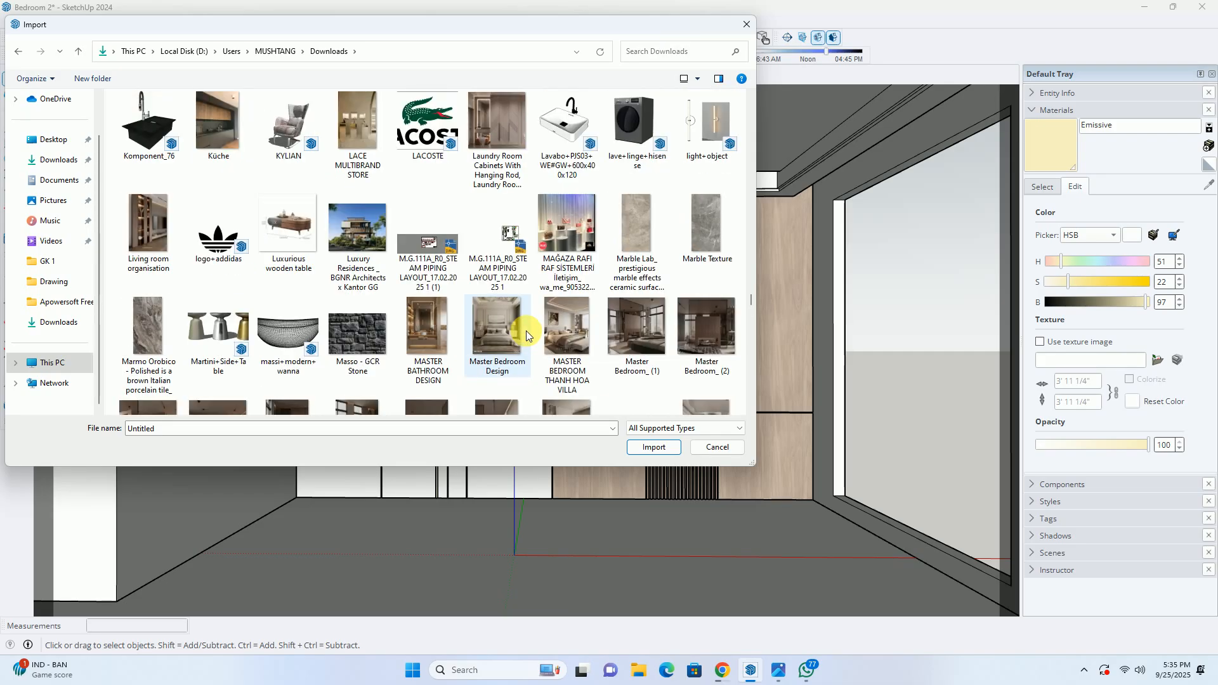
scroll(526, 330, up, 3)
scroll(490, 211, up, 3)
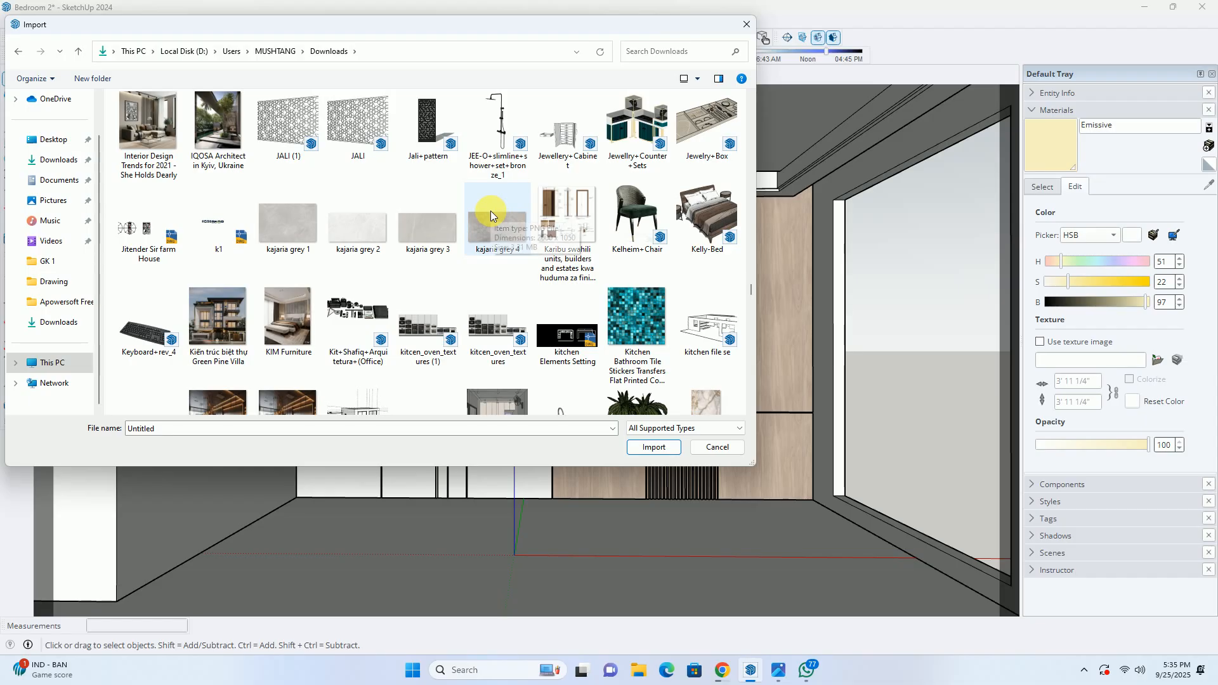
scroll(490, 212, up, 3)
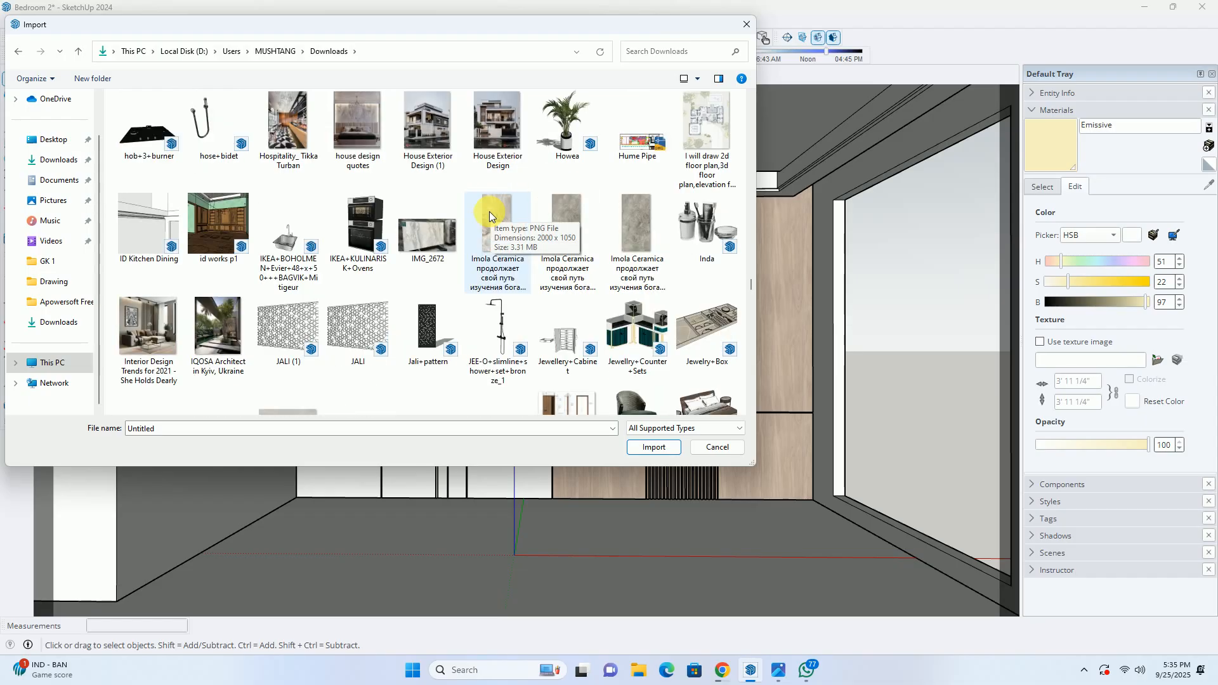
scroll(600, 308, up, 3)
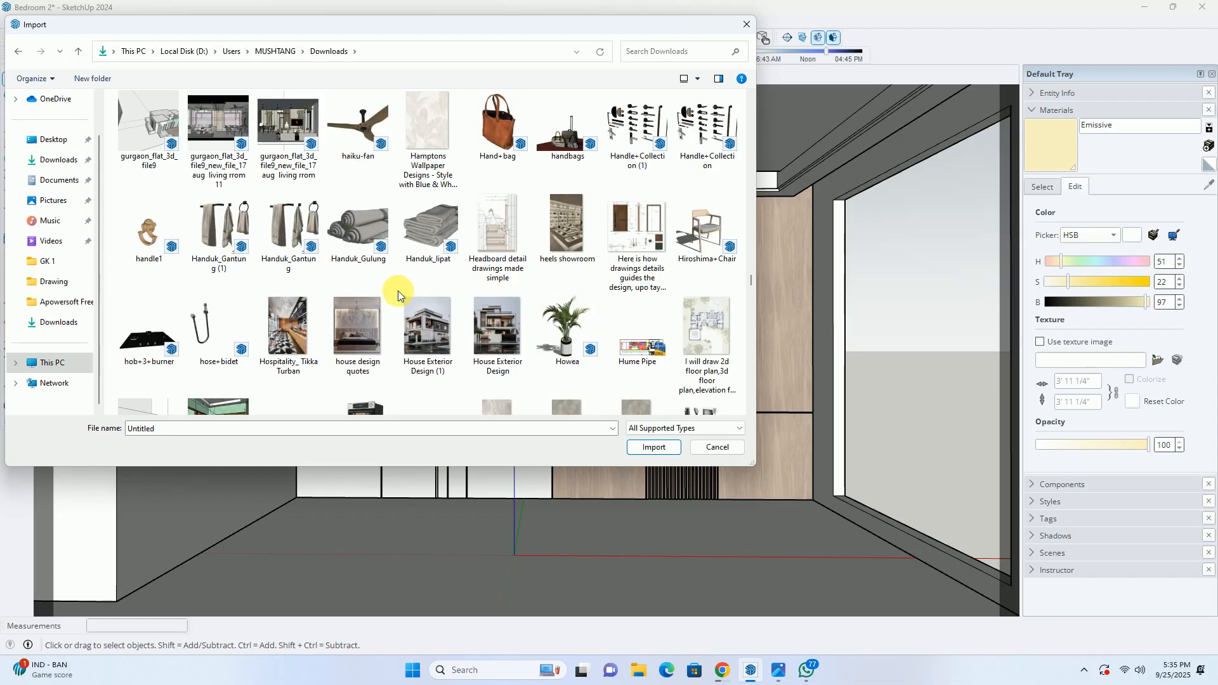
scroll(398, 291, up, 3)
scroll(398, 287, up, 3)
scroll(402, 283, up, 12)
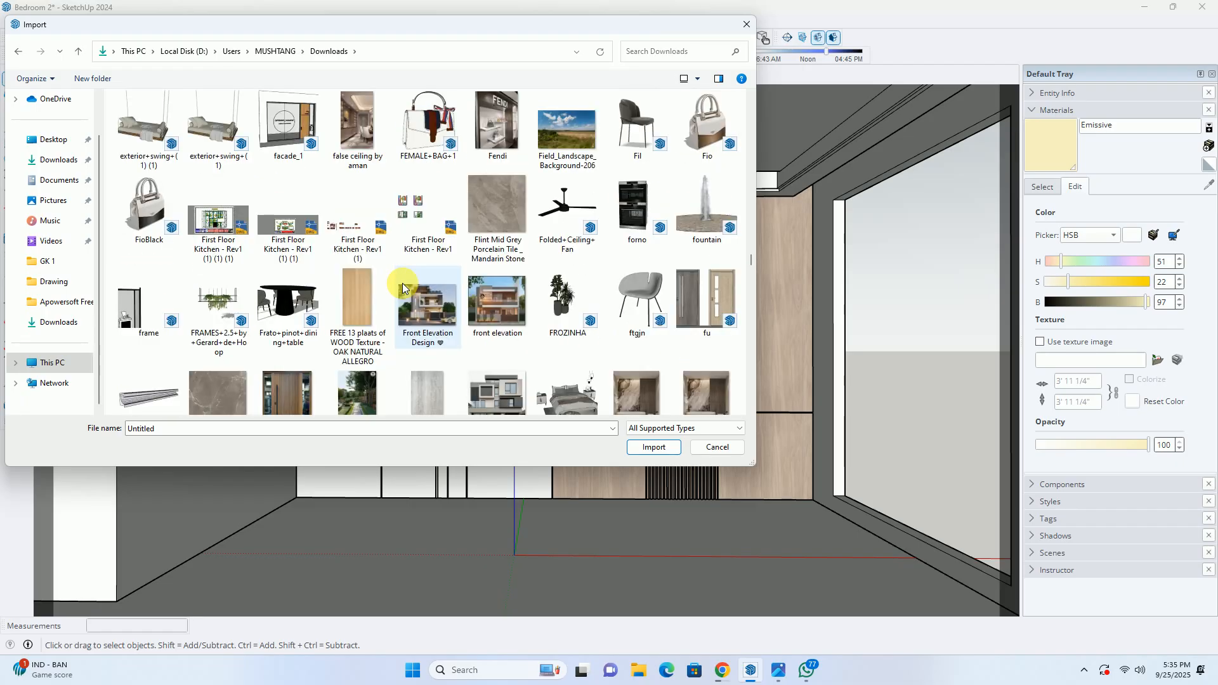
scroll(402, 283, up, 15)
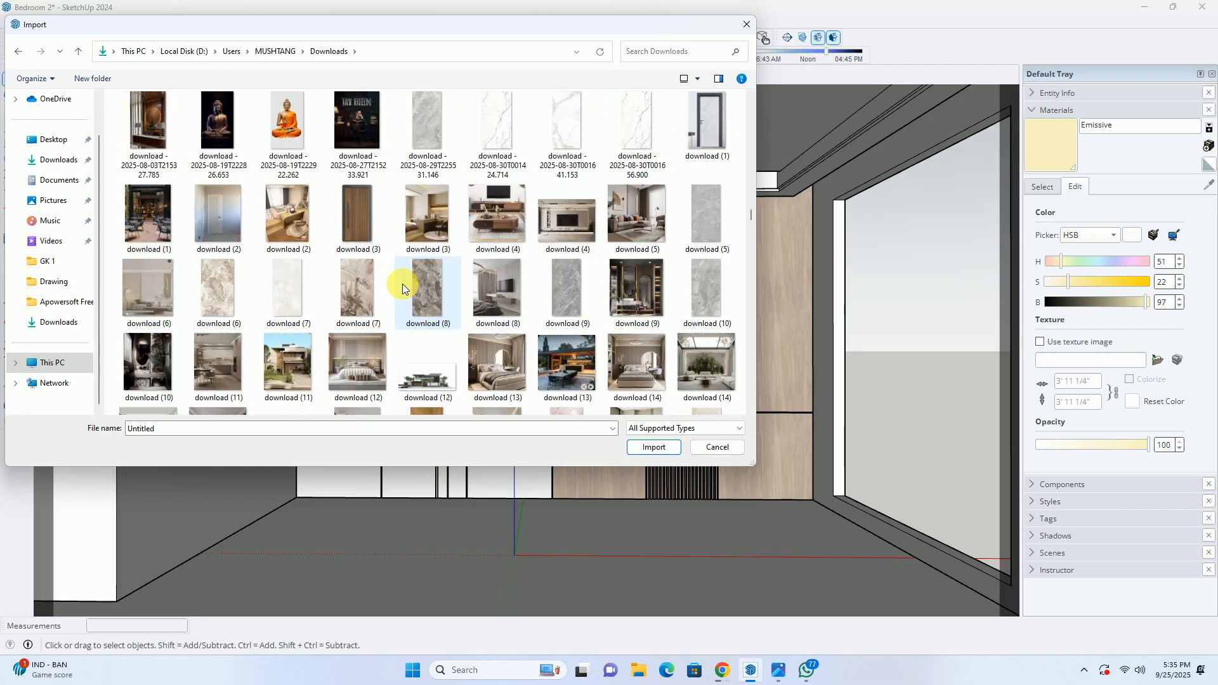
scroll(402, 283, up, 15)
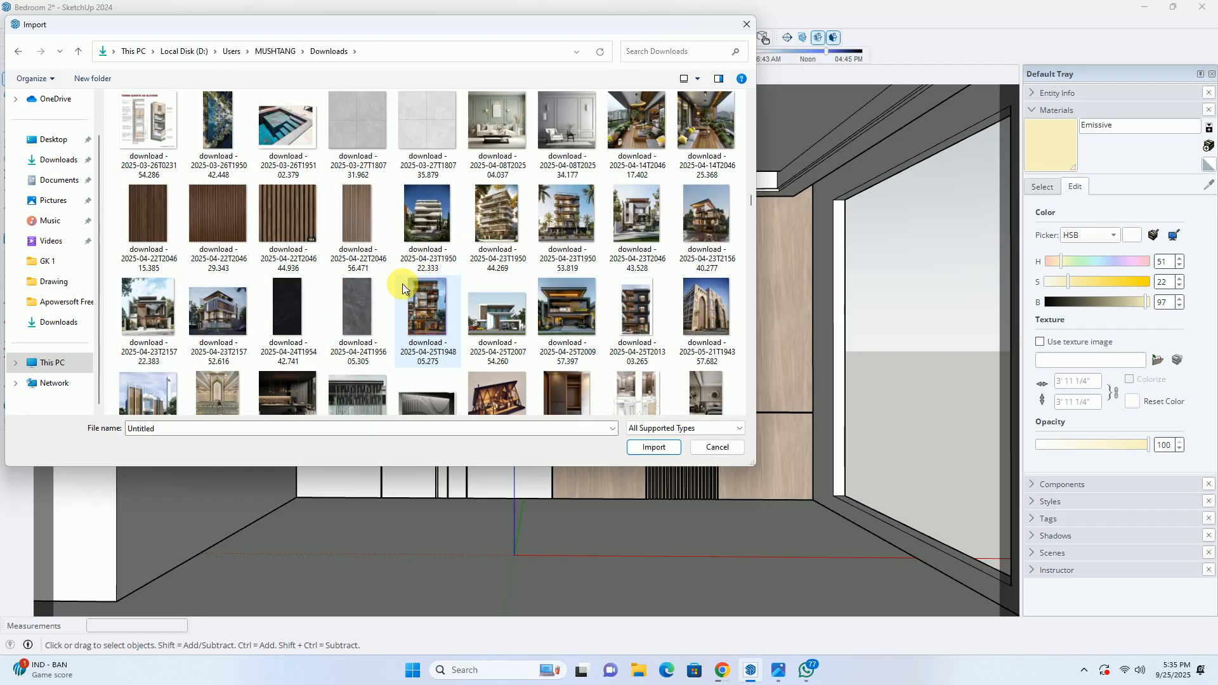
scroll(403, 283, up, 15)
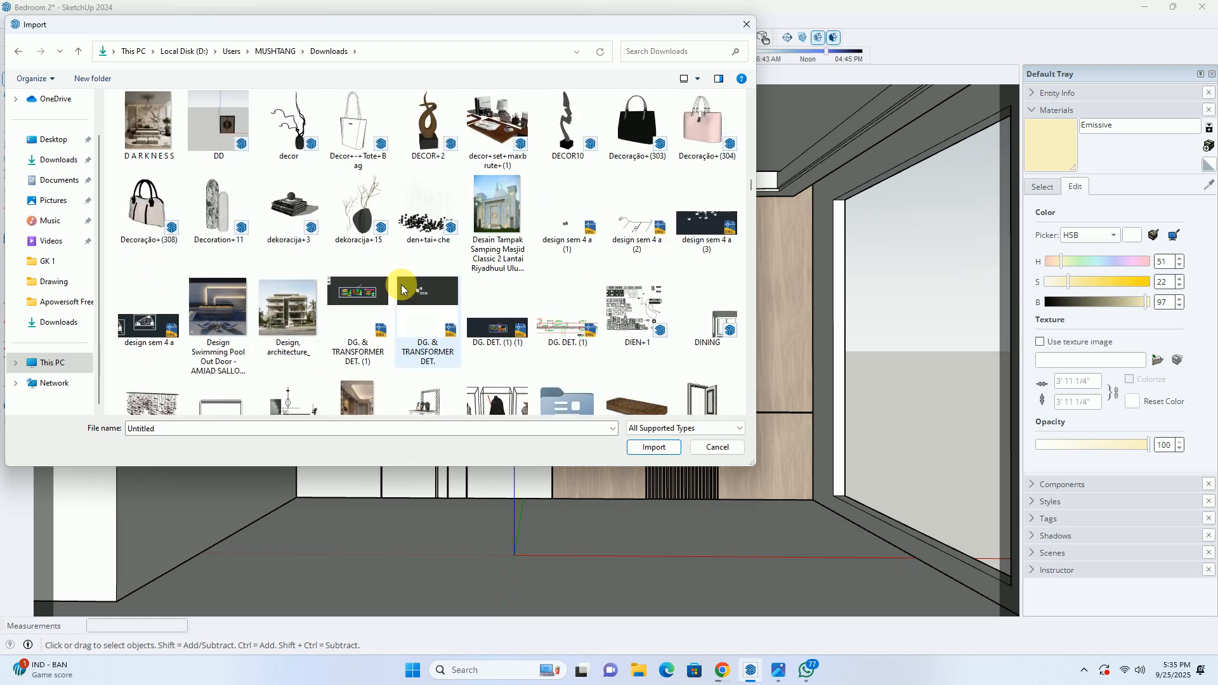
scroll(401, 284, up, 15)
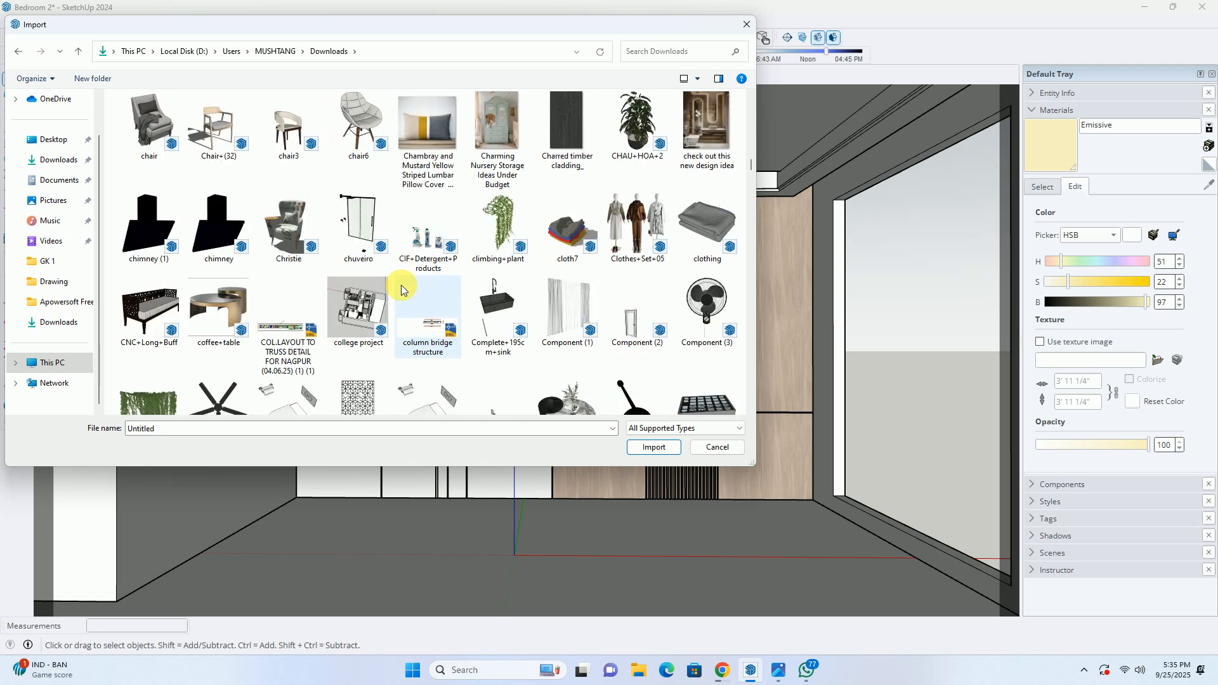
scroll(401, 289, up, 10)
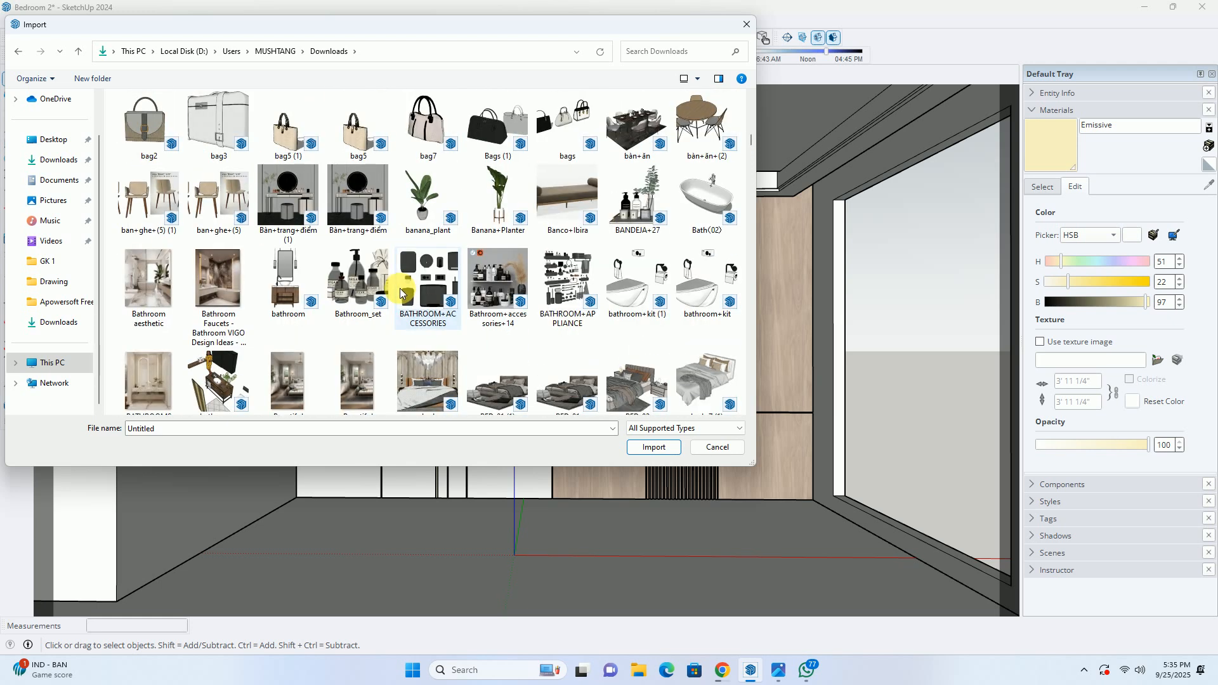
scroll(401, 293, up, 5)
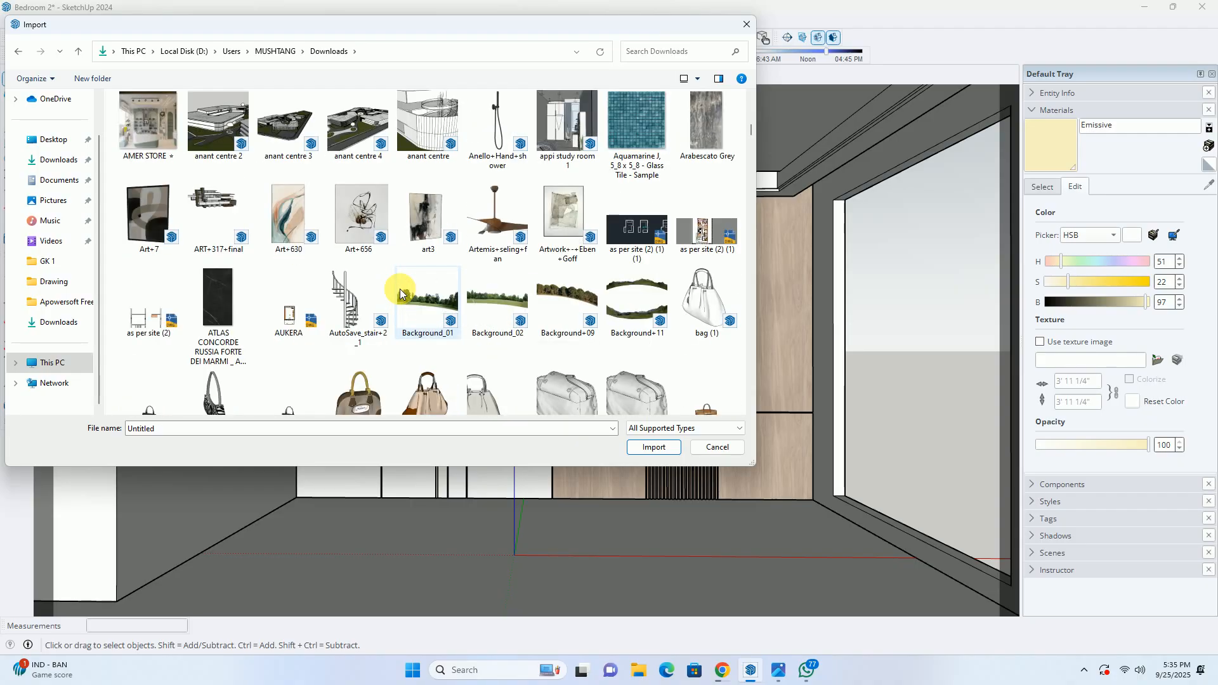
scroll(400, 292, up, 15)
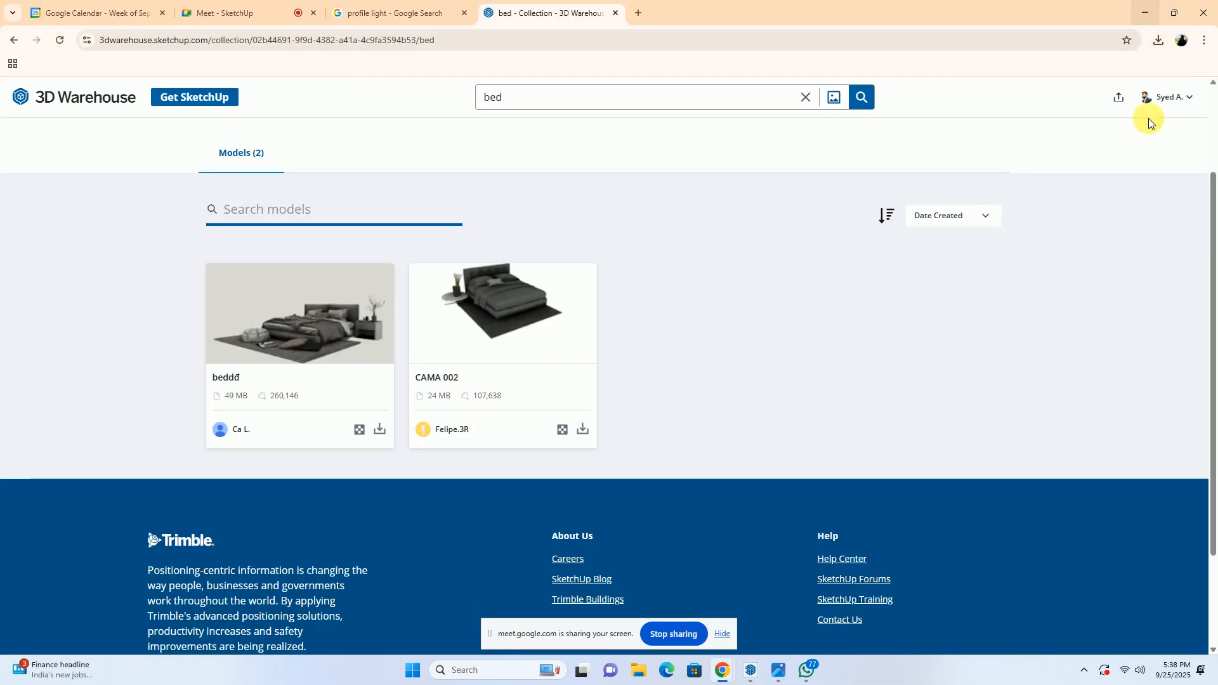
Switch from the browser back to SketchUp, import BED_01 from the quick-access Downloads folder, and place it at the origin
click(1145, 13)
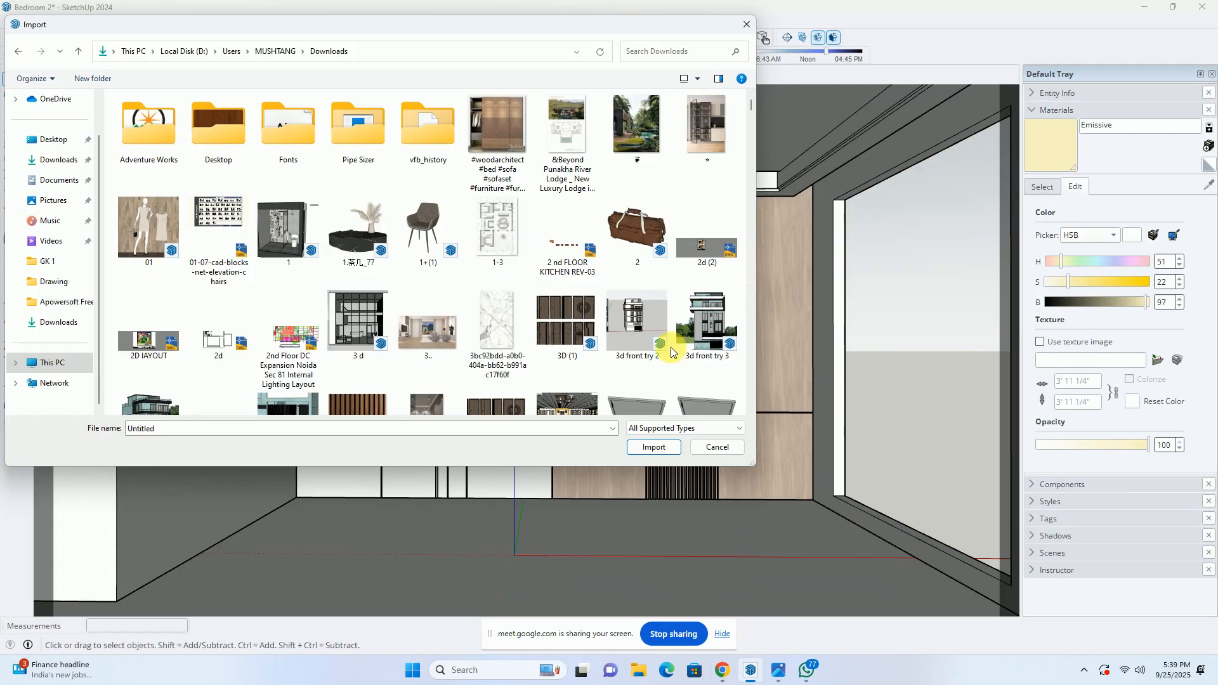
click(59, 160)
click(149, 144)
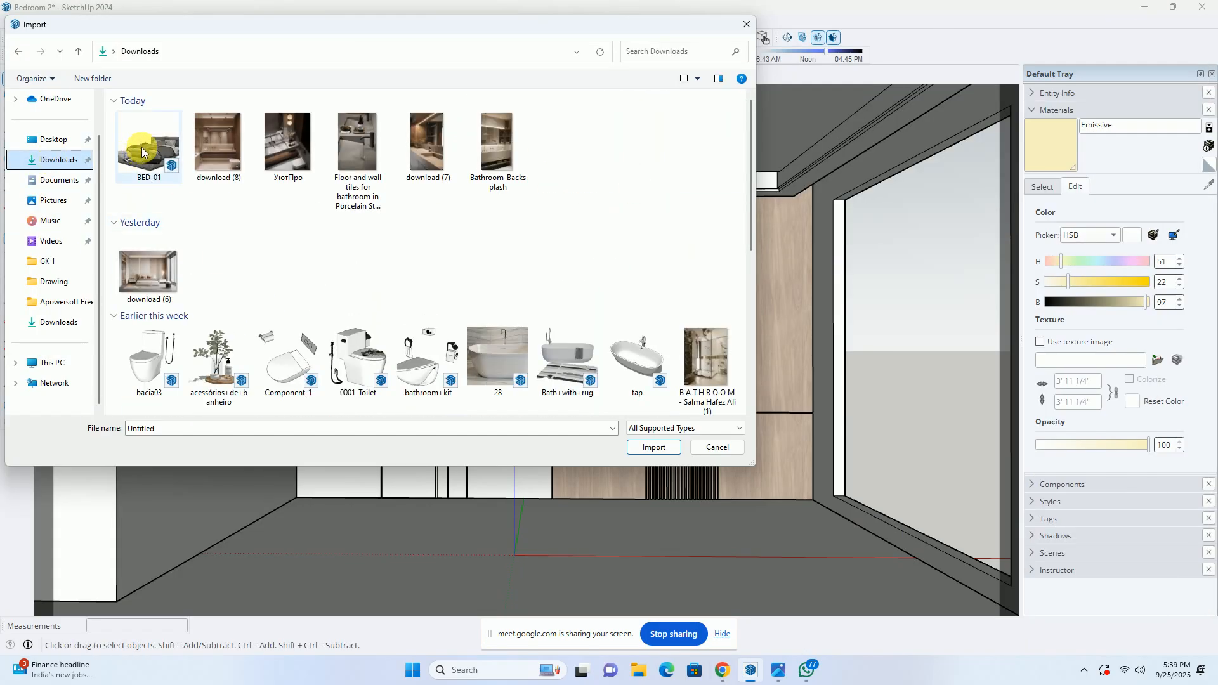
click(655, 448)
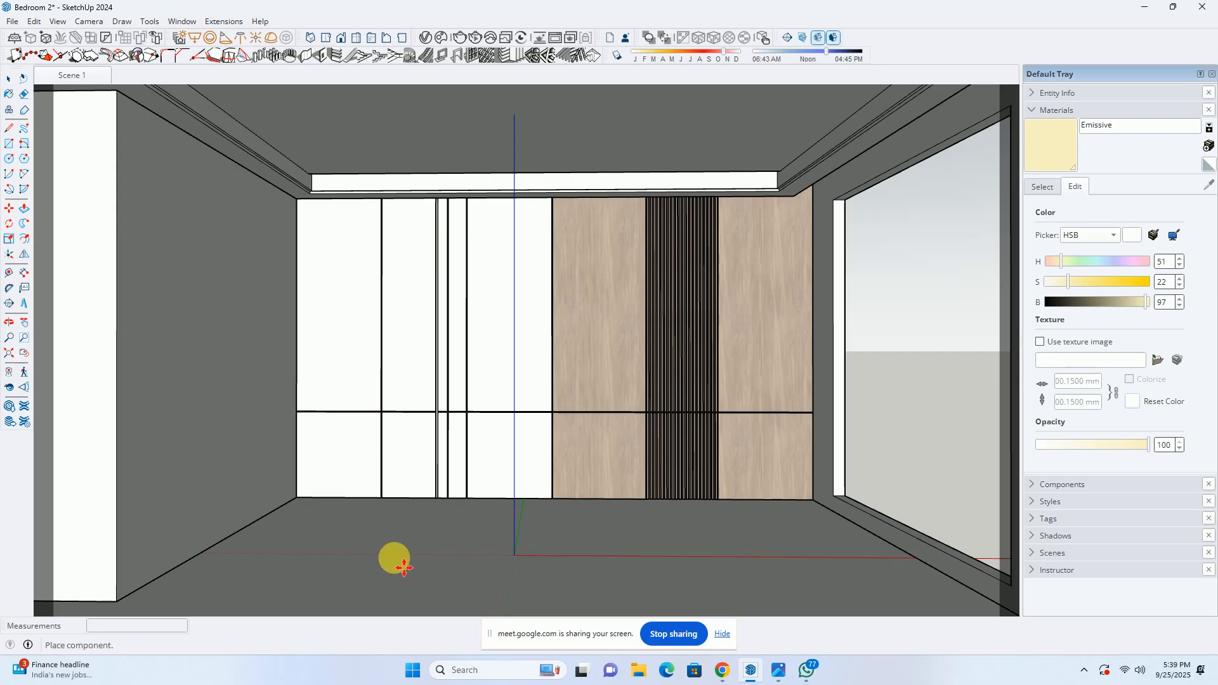
scroll(407, 564, down, 2)
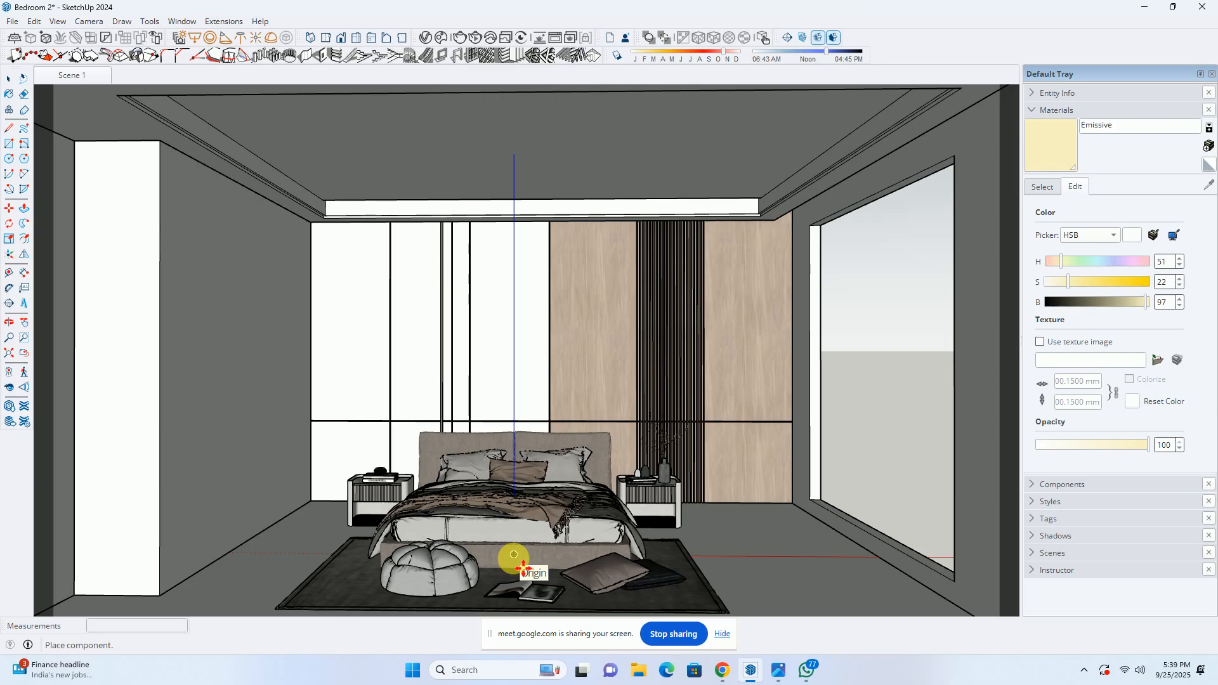
click(514, 555)
Move the bed set about 2' 9" back along the green axis from its rear floor corner to meet the feature wall
middle_drag(560, 510, 295, 561)
scroll(587, 527, down, 2)
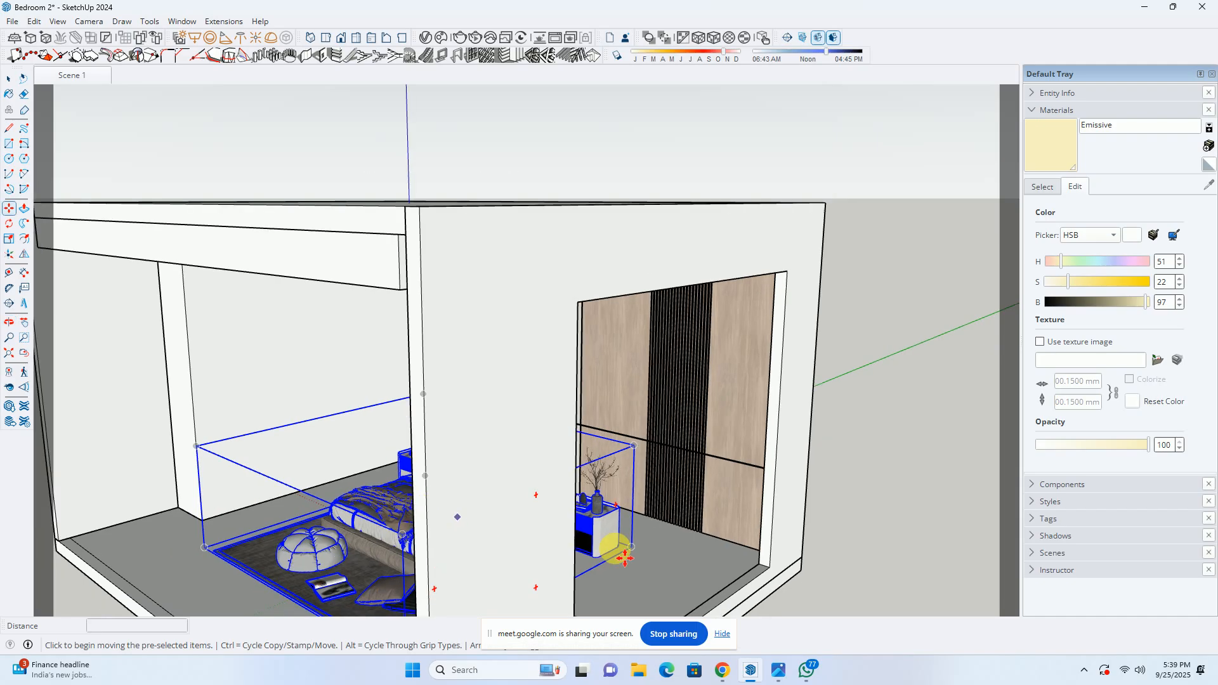
middle_drag(587, 526, 406, 549)
key(space)
scroll(527, 563, up, 6)
middle_drag(558, 565, 541, 545)
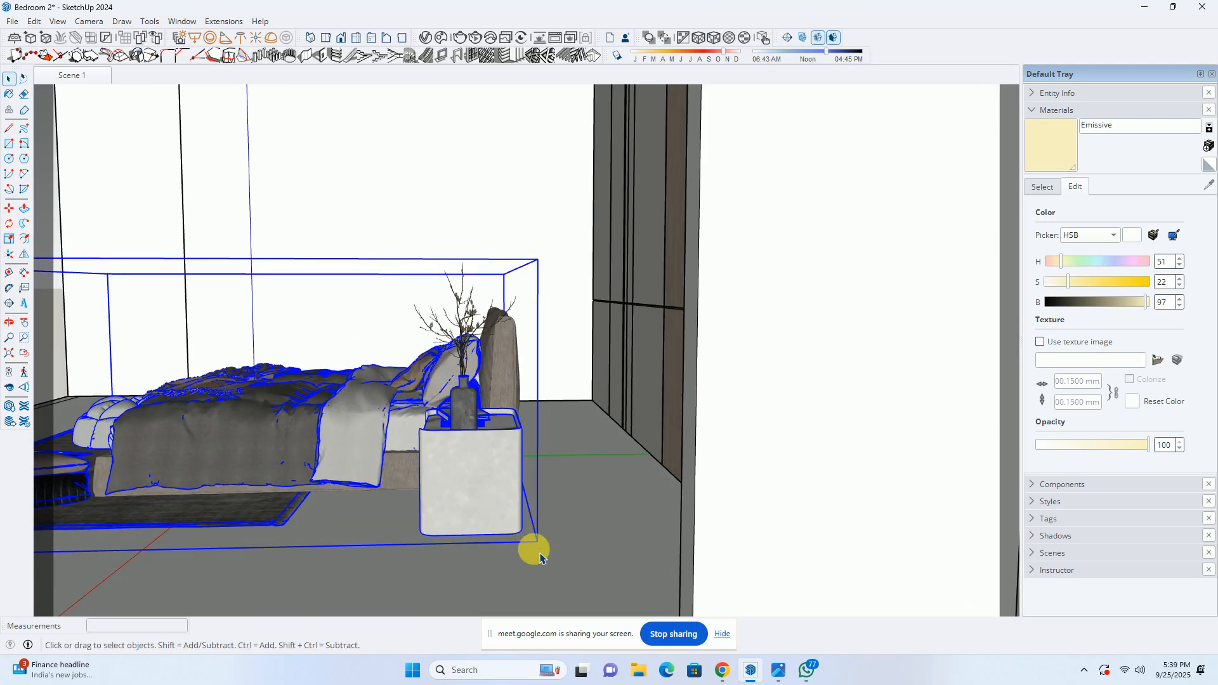
middle_drag(509, 517, 547, 361)
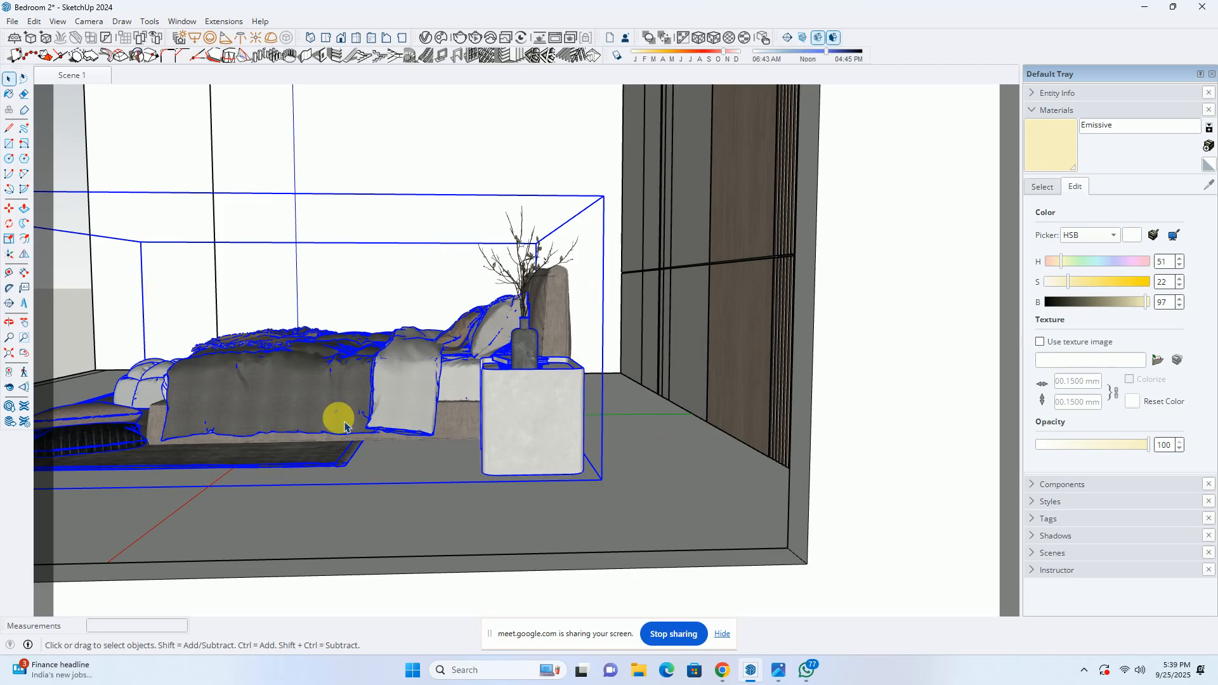
key(m)
click(601, 480)
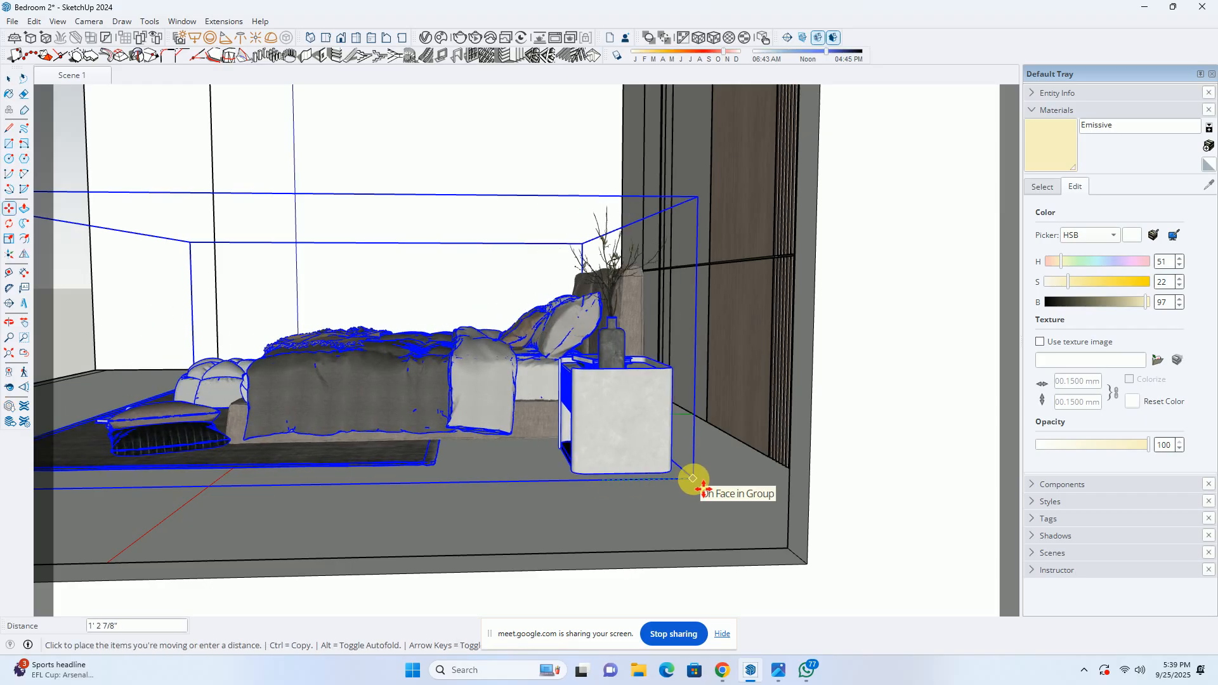
middle_drag(715, 468, 926, 479)
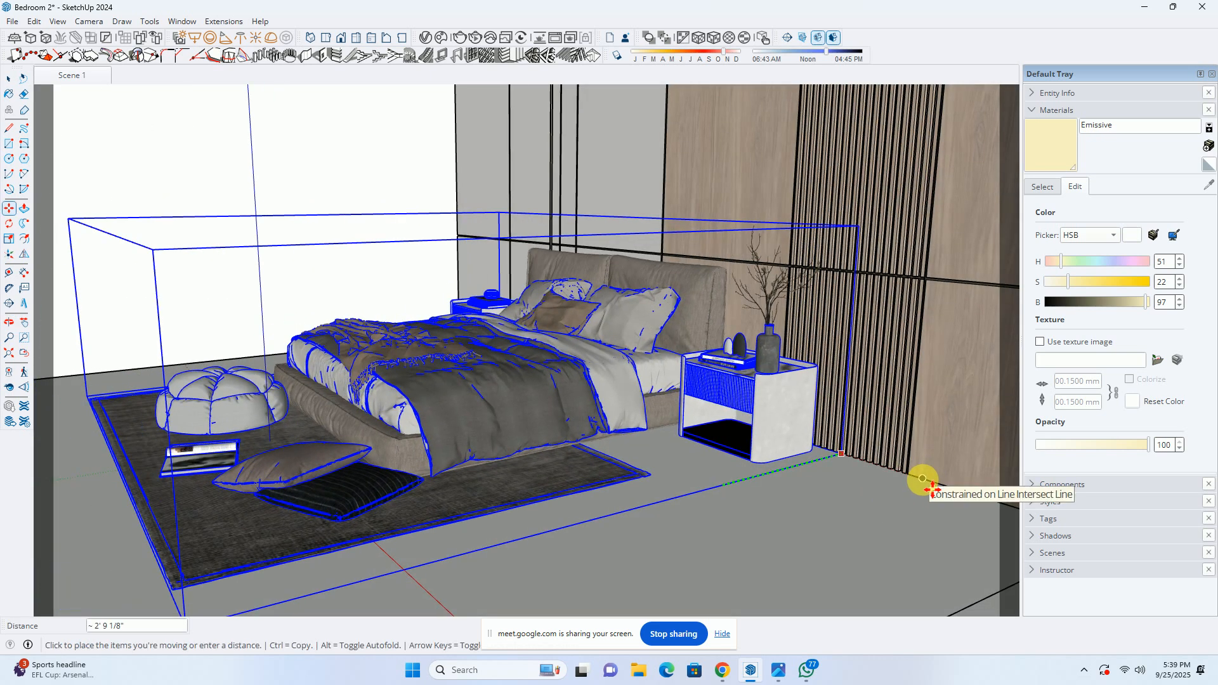
click(653, 481)
middle_drag(653, 481, 711, 369)
Compare the bed set's placement and furniture in the Scene 1 view with the reference image download (6).jpg
click(778, 670)
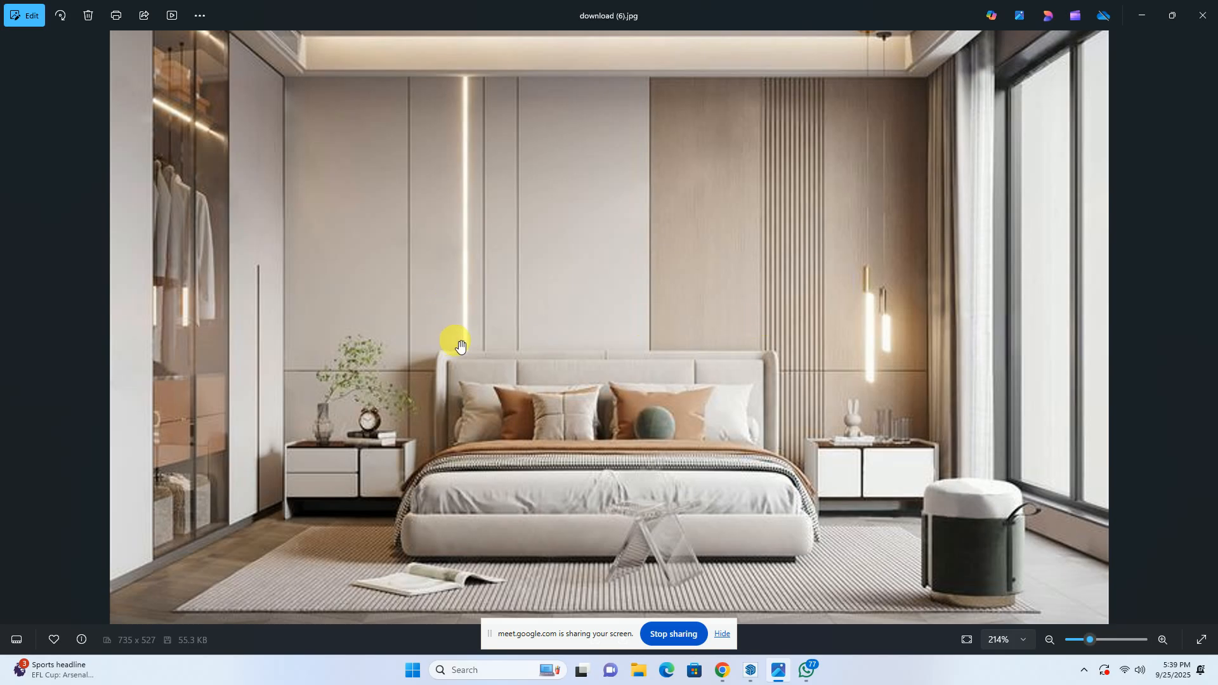
click(1142, 15)
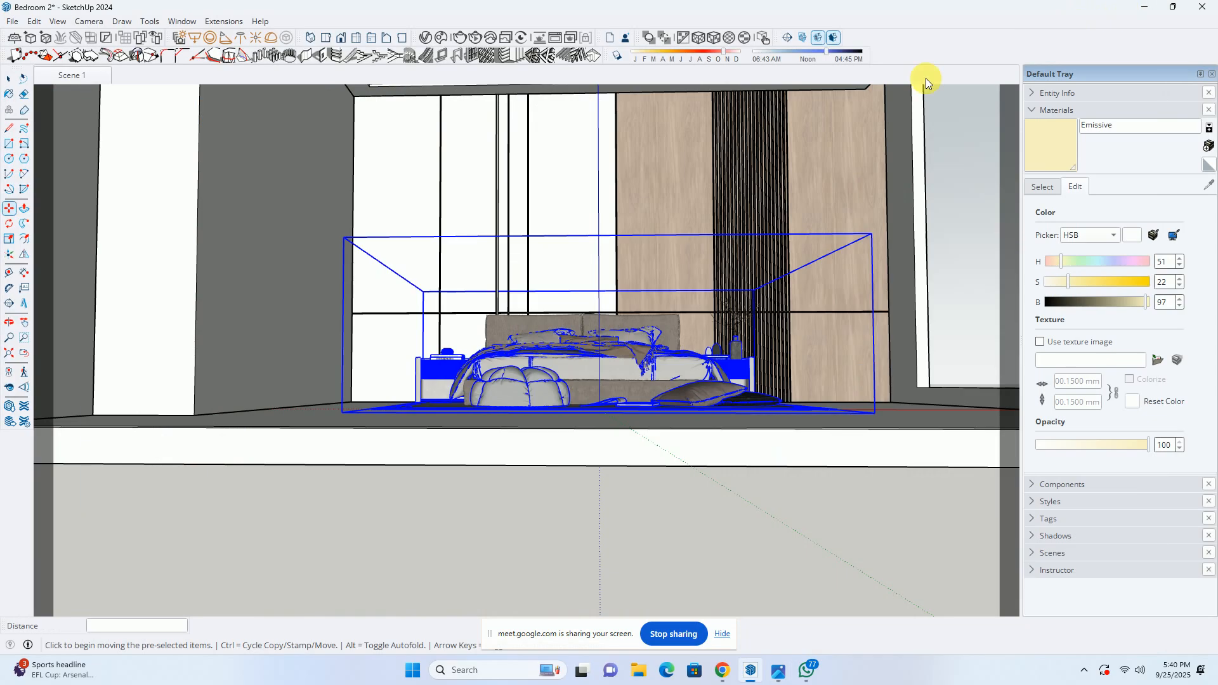
key(space)
click(69, 75)
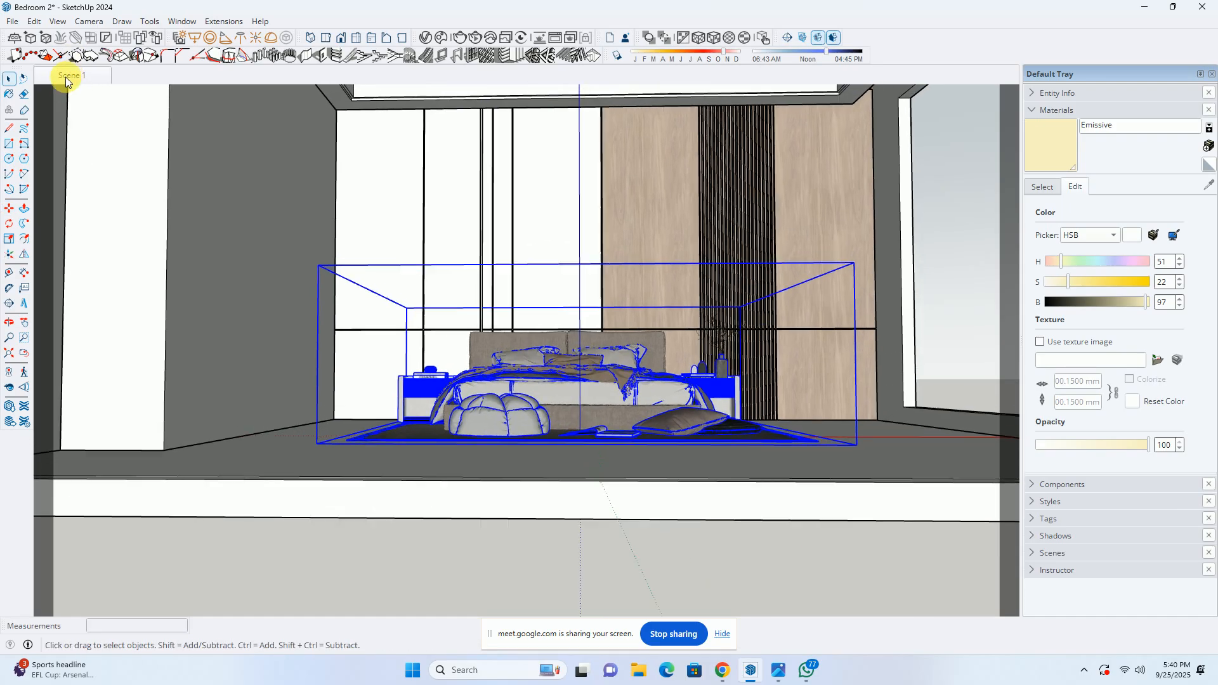
scroll(599, 421, up, 6)
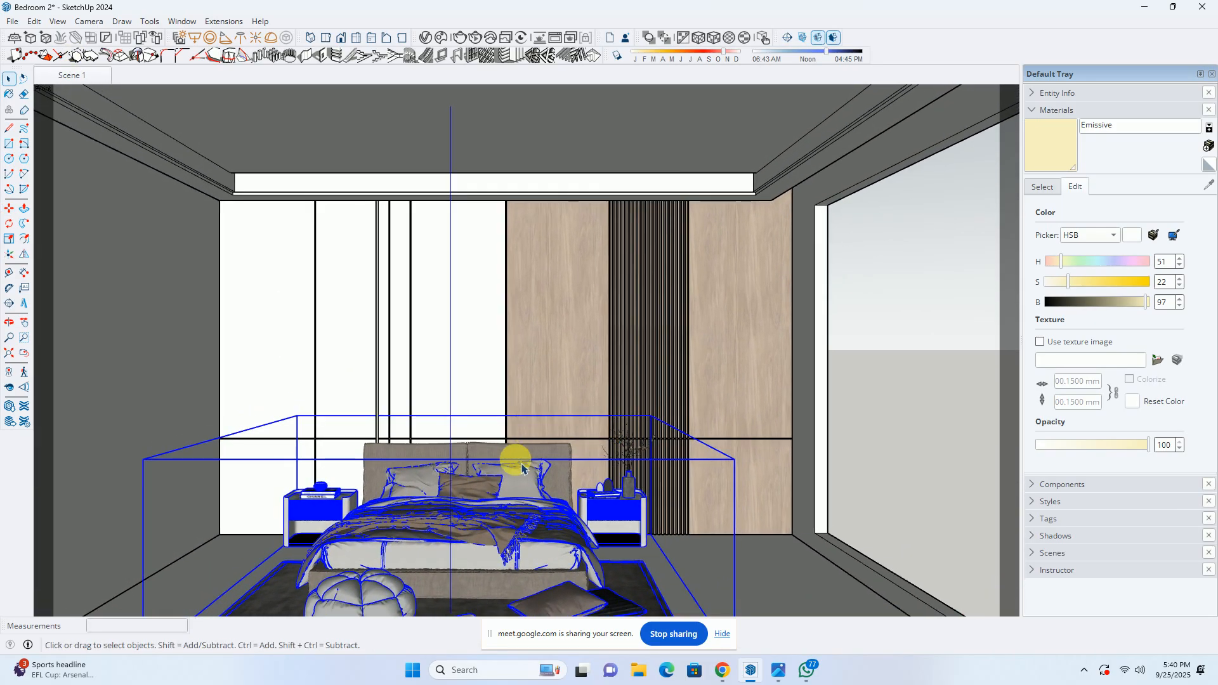
scroll(571, 449, down, 4)
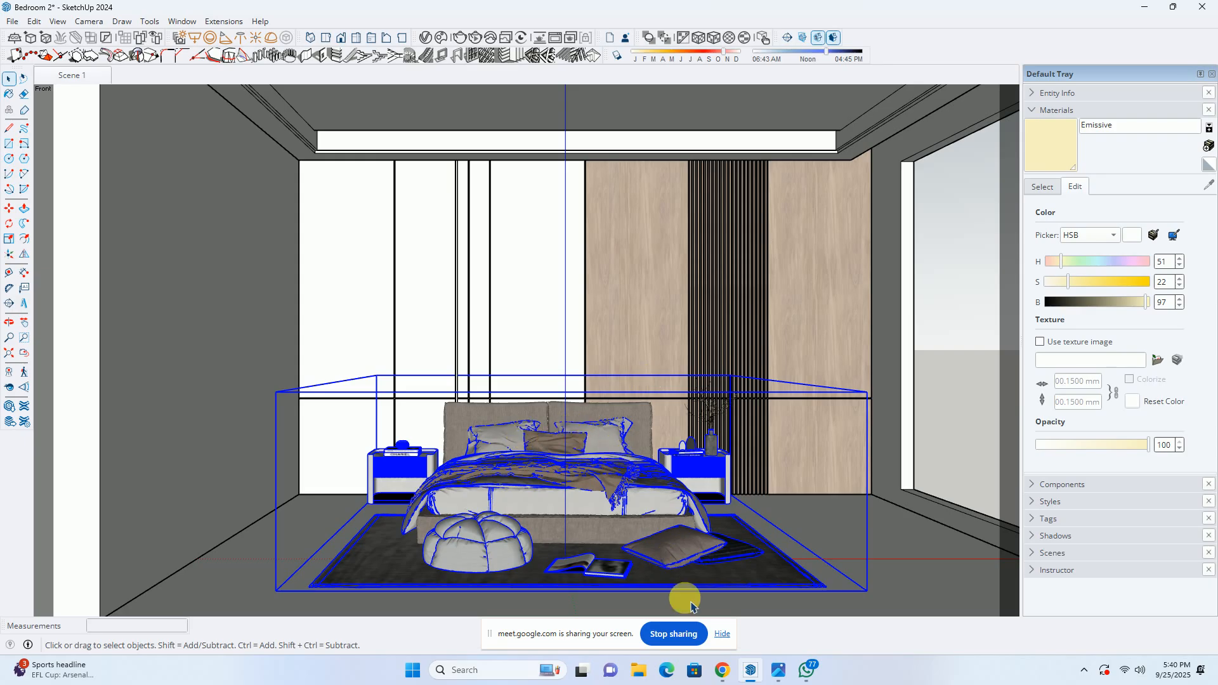
click(780, 676)
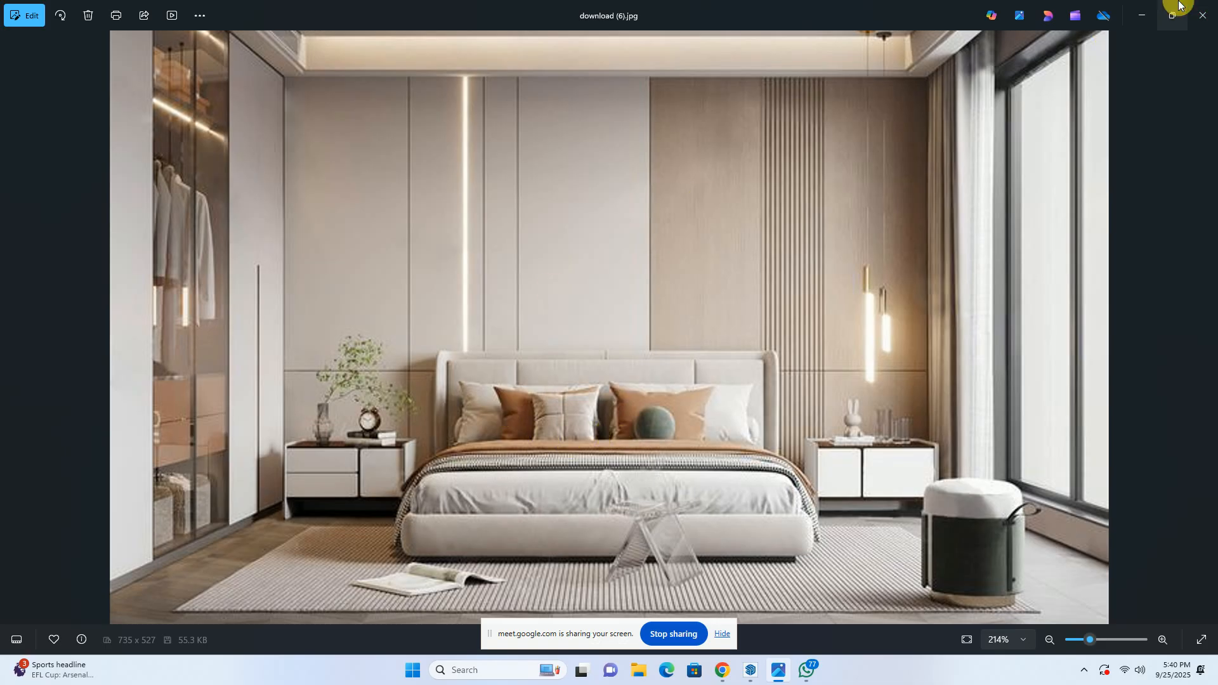
click(1142, 15)
middle_drag(595, 463, 569, 535)
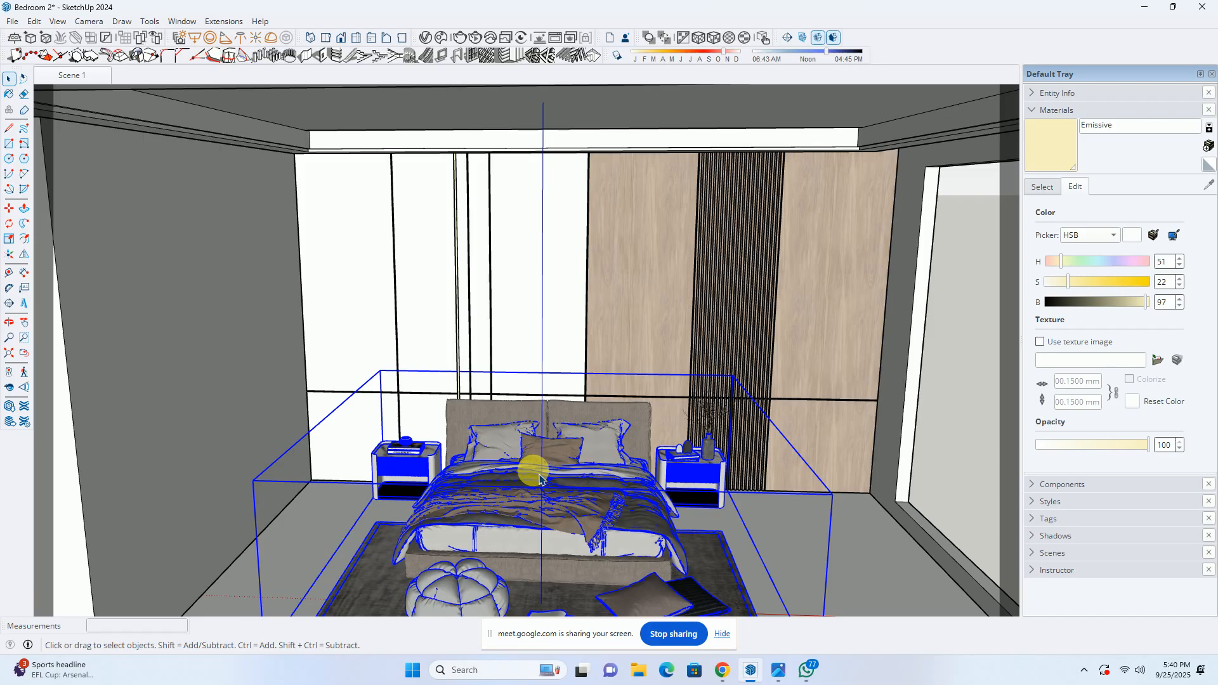
middle_drag(530, 509, 597, 470)
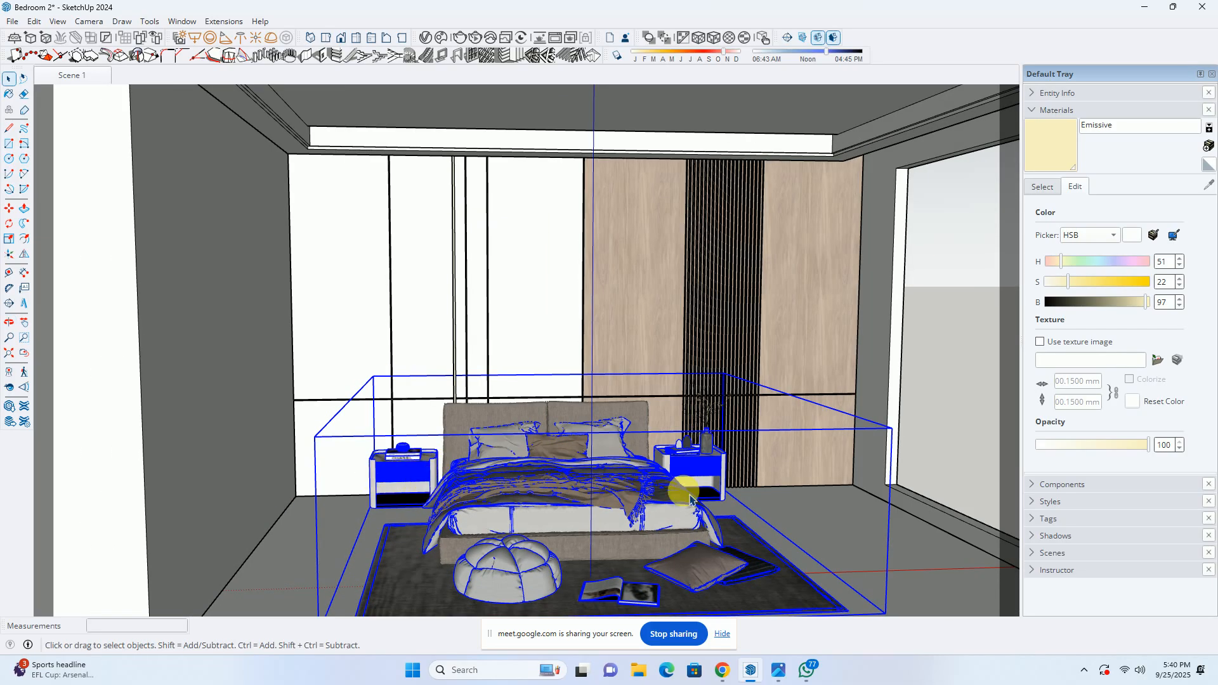
click(778, 670)
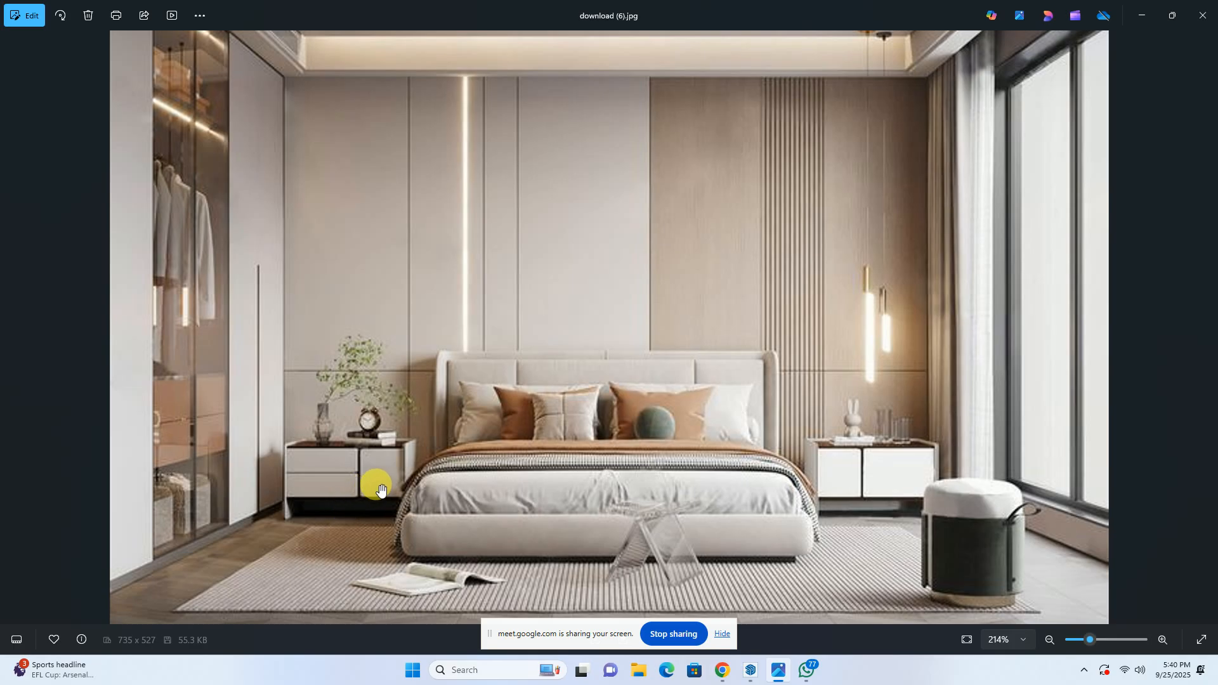
click(1143, 15)
Move the bed set down along the blue axis from the rug's front corner by about 3/4" to sit on the floor
middle_drag(660, 394, 329, 454)
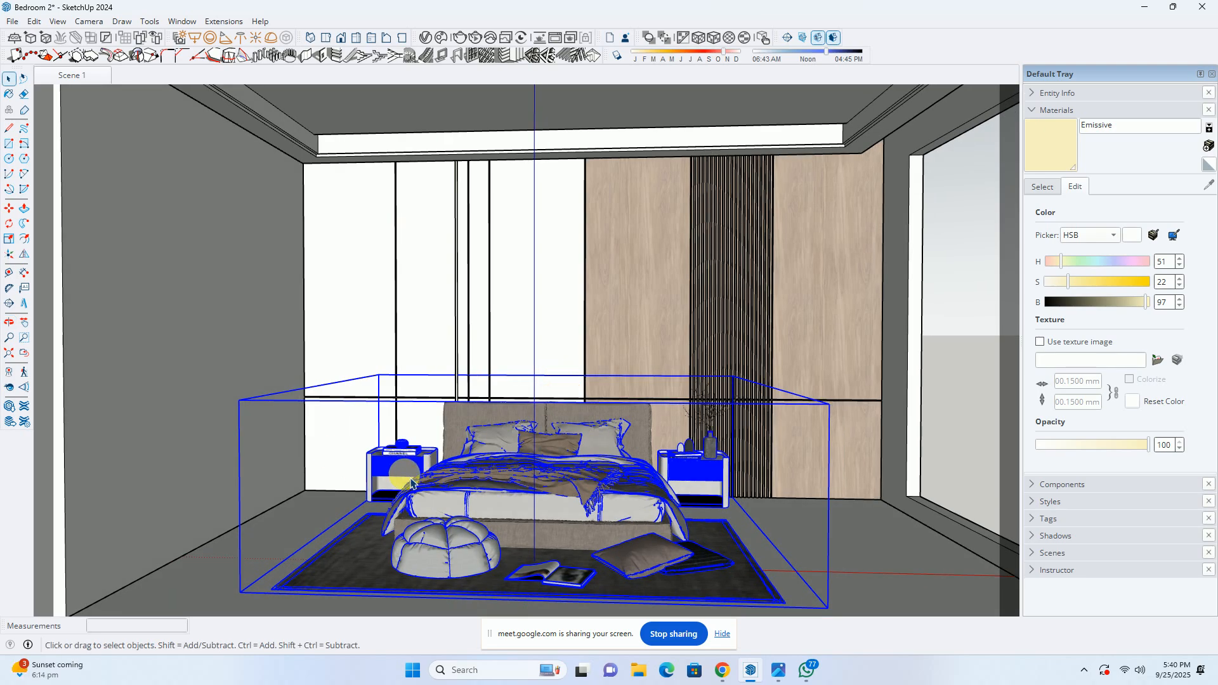
middle_drag(771, 494, 536, 429)
scroll(566, 485, up, 6)
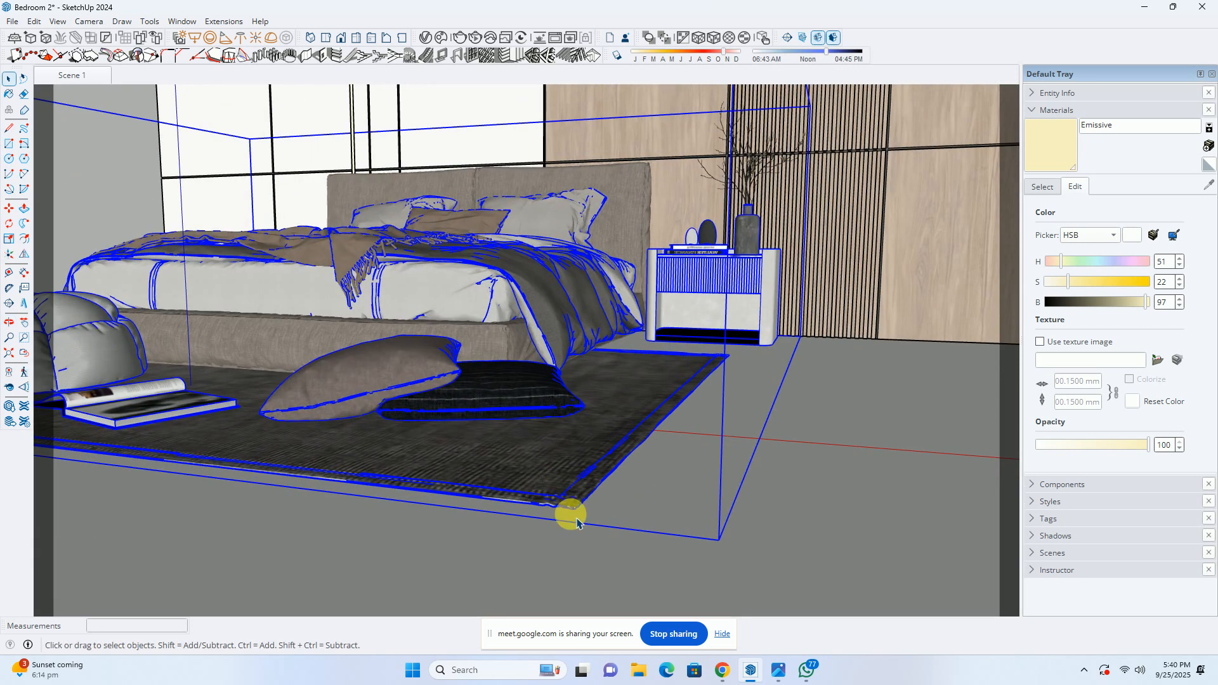
middle_drag(587, 496, 579, 462)
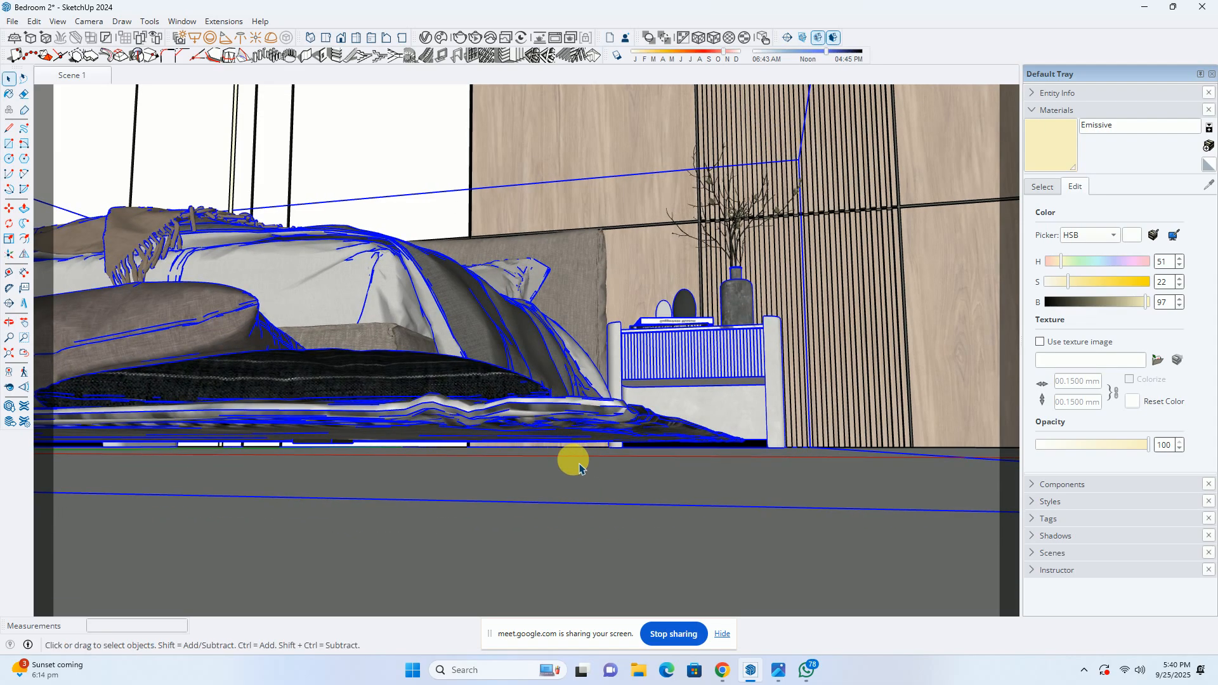
middle_drag(604, 467, 565, 483)
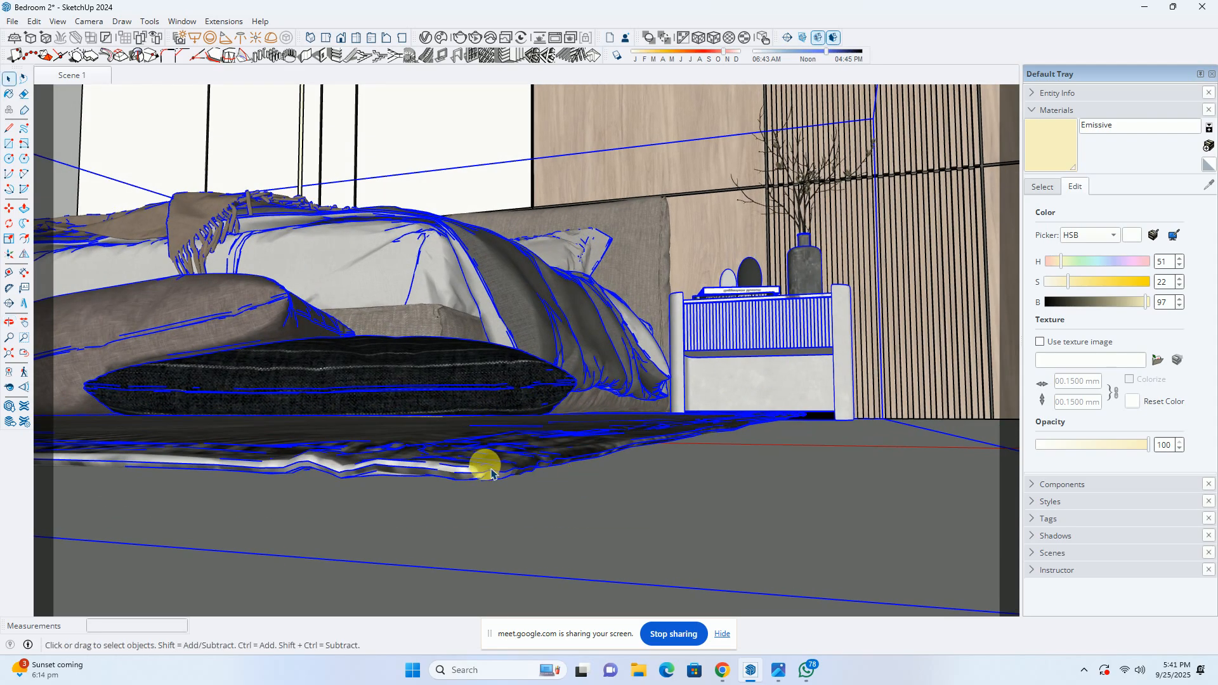
scroll(488, 468, up, 1)
key(m)
scroll(491, 510, up, 1)
middle_drag(489, 507, 471, 409)
click(500, 390)
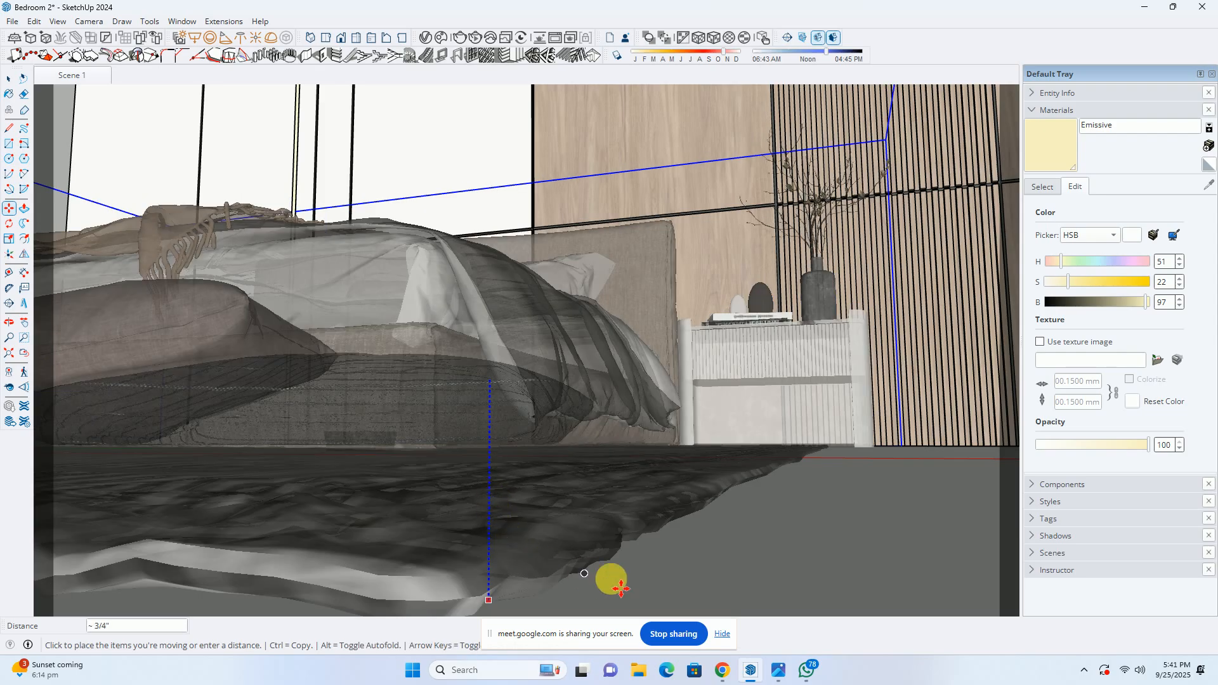
click(780, 550)
scroll(727, 484, down, 3)
scroll(728, 484, down, 10)
key(space)
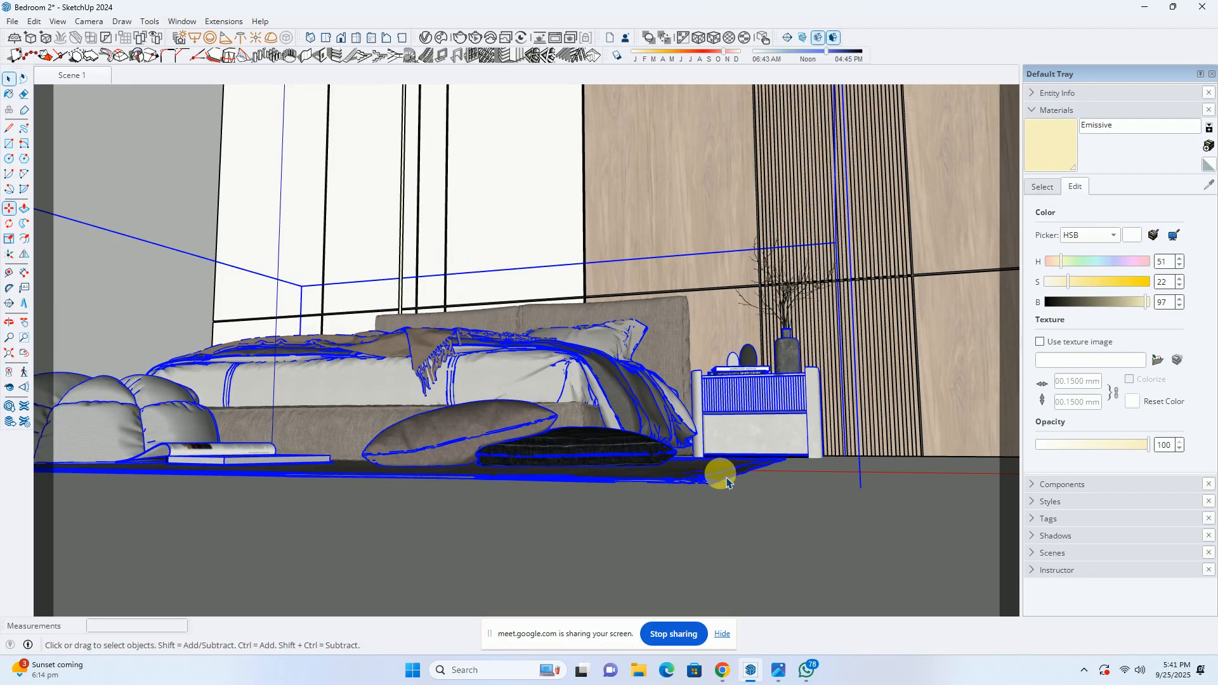
Try deleting both bedside tables inside the bed set, and undo the deletions
scroll(622, 455, down, 2)
scroll(628, 444, up, 10)
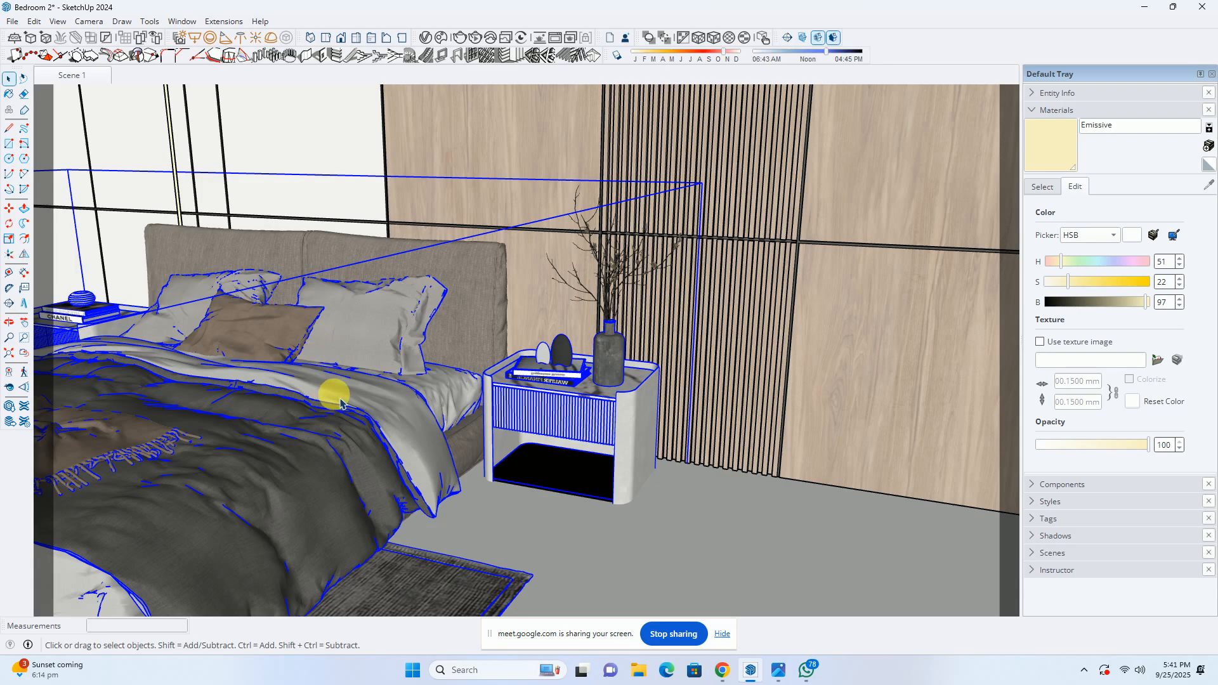
scroll(340, 399, down, 10)
click(11, 353)
scroll(489, 435, up, 8)
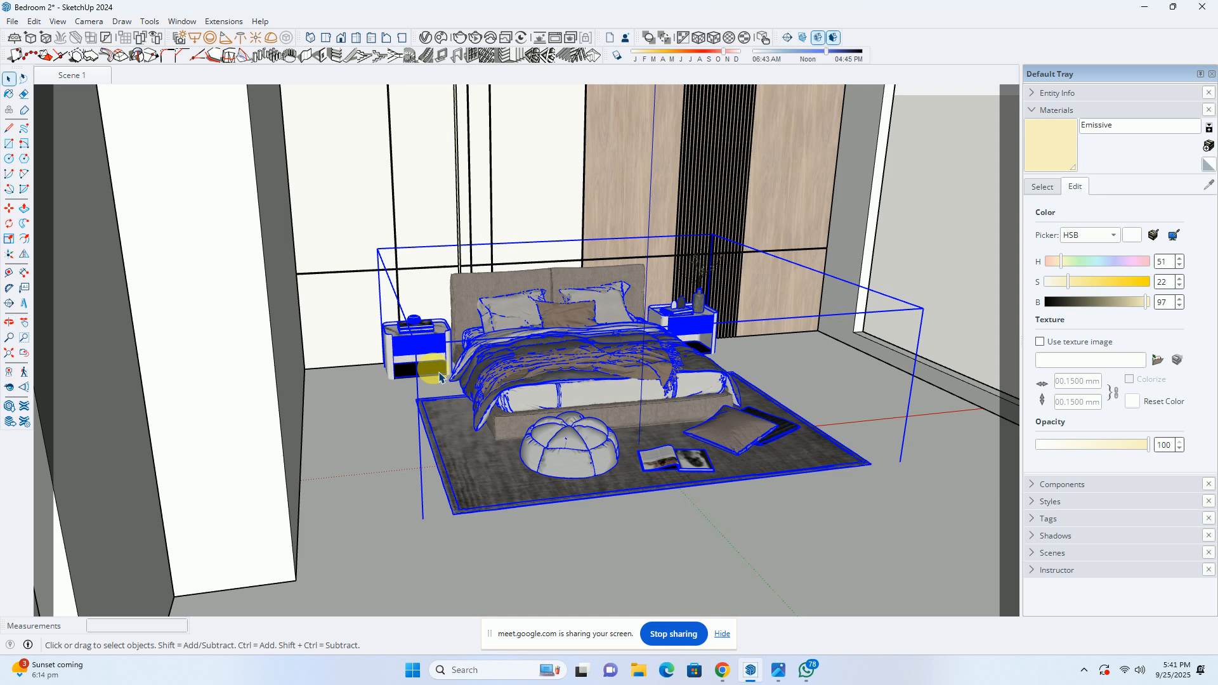
scroll(413, 375, up, 3)
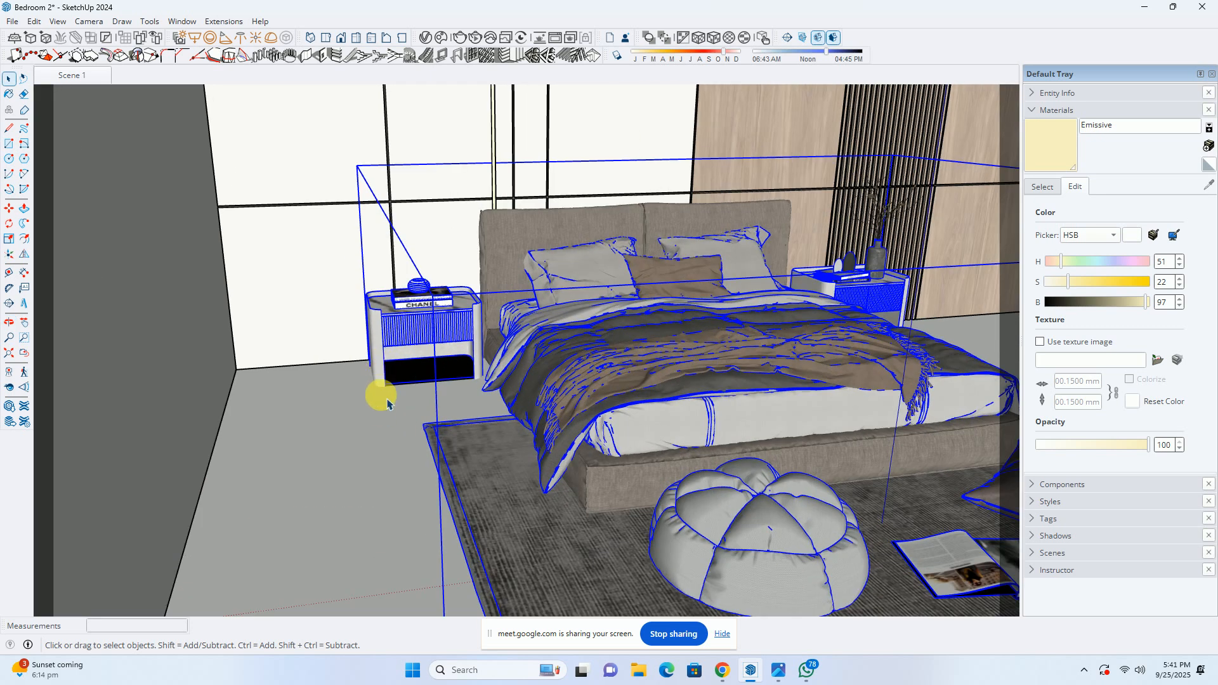
middle_drag(435, 387, 476, 356)
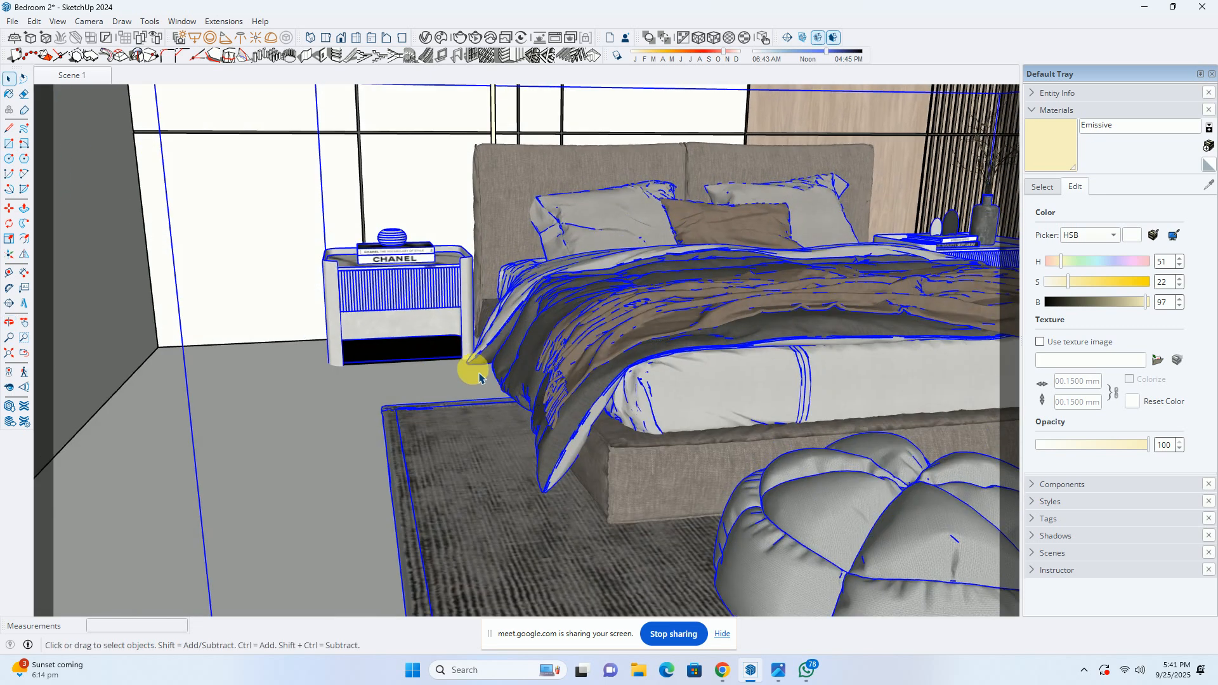
double_click(414, 305)
click(405, 329)
key(Delete)
scroll(400, 328, down, 5)
scroll(800, 283, up, 2)
click(766, 293)
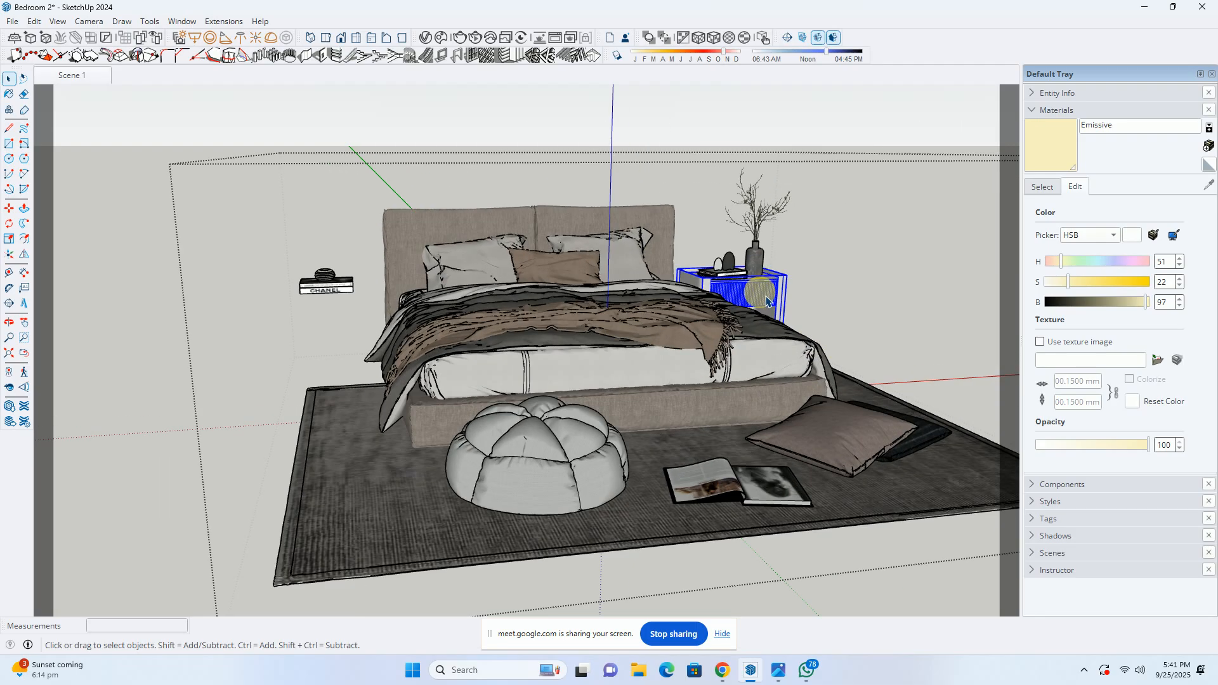
key(Delete)
key(ctrl+z)
key(ctrl+z)
key(ctrl+z)
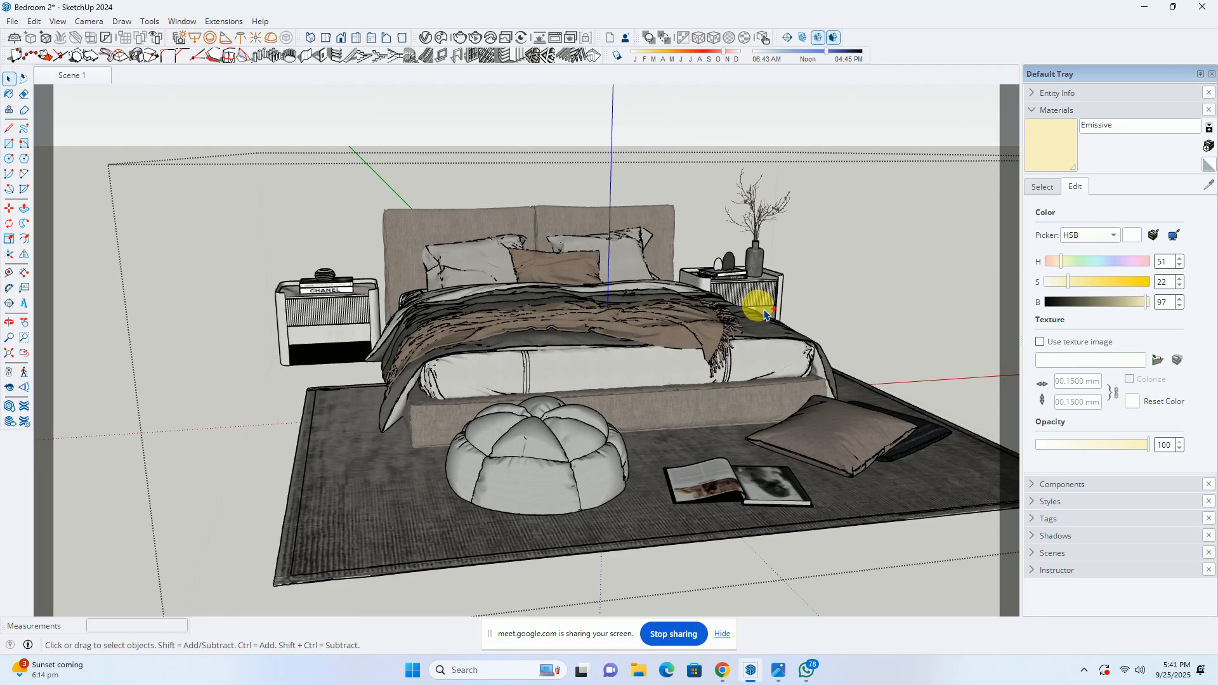
Check the bed set's position against the feature wall from the window side and return to the Scene 1 view
middle_drag(535, 323, 108, 295)
scroll(380, 336, down, 2)
middle_drag(381, 335, 10, 360)
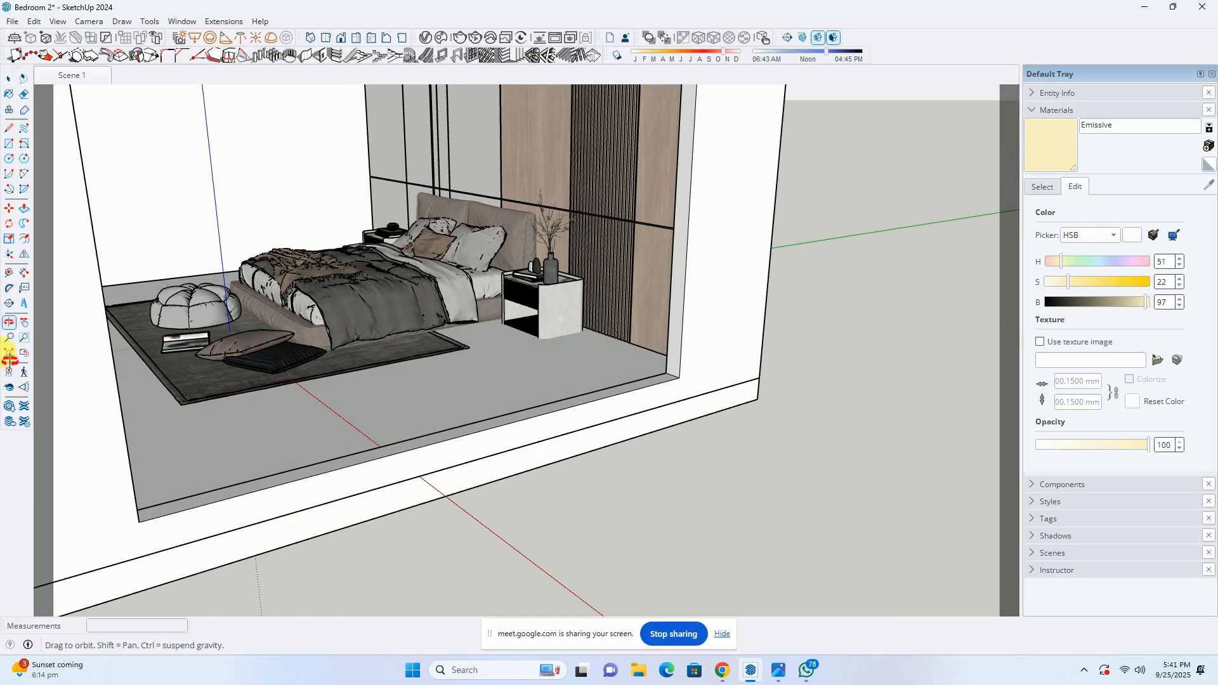
scroll(511, 302, up, 8)
middle_drag(558, 297, 684, 290)
scroll(684, 291, down, 5)
click(96, 80)
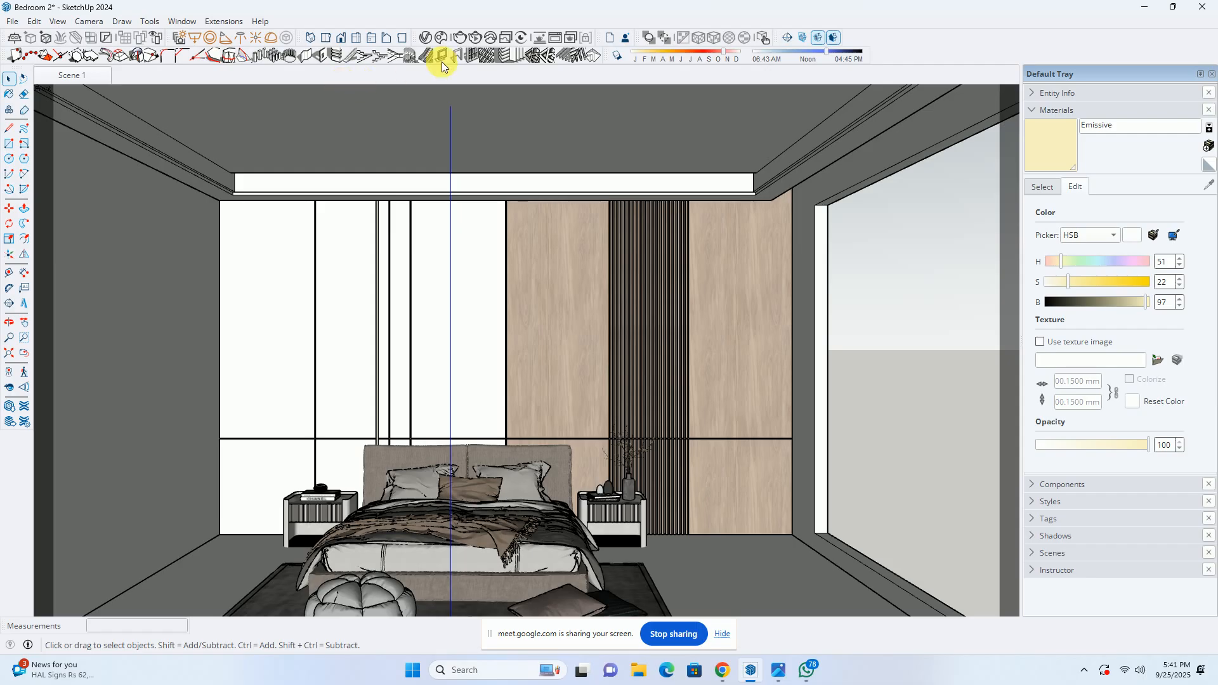
Run a V-Ray test render of Scene 1, inspect the bed area at 100%, and close the frame buffer
click(478, 38)
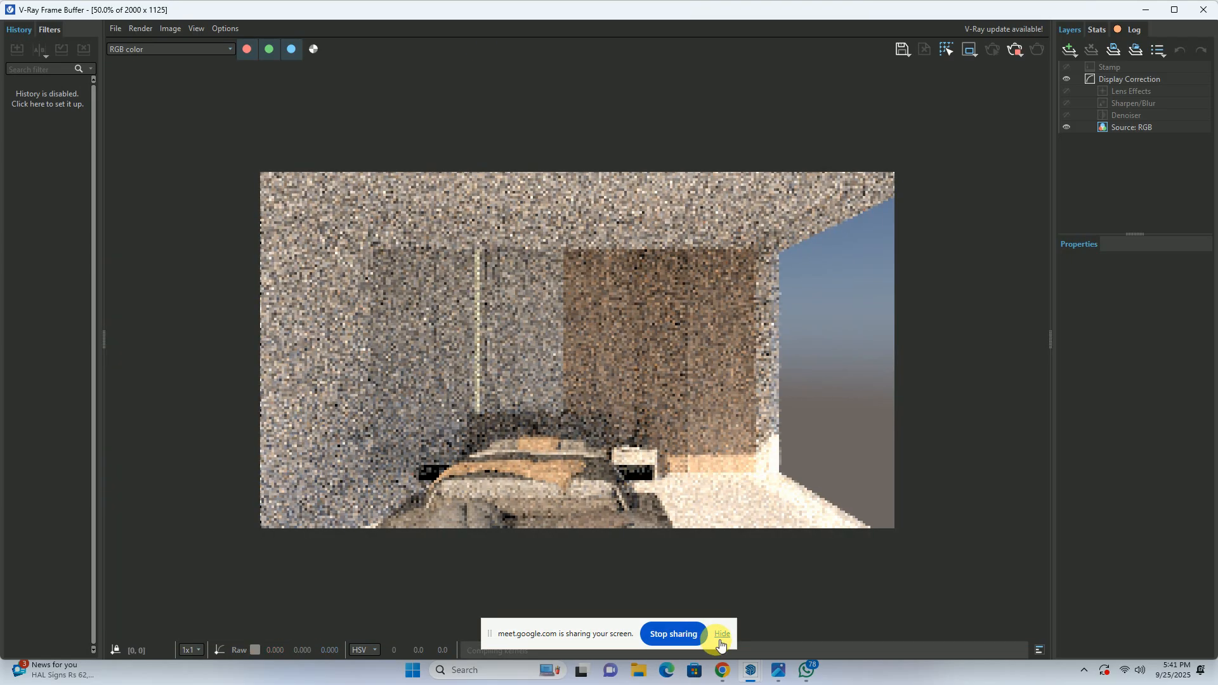
click(721, 634)
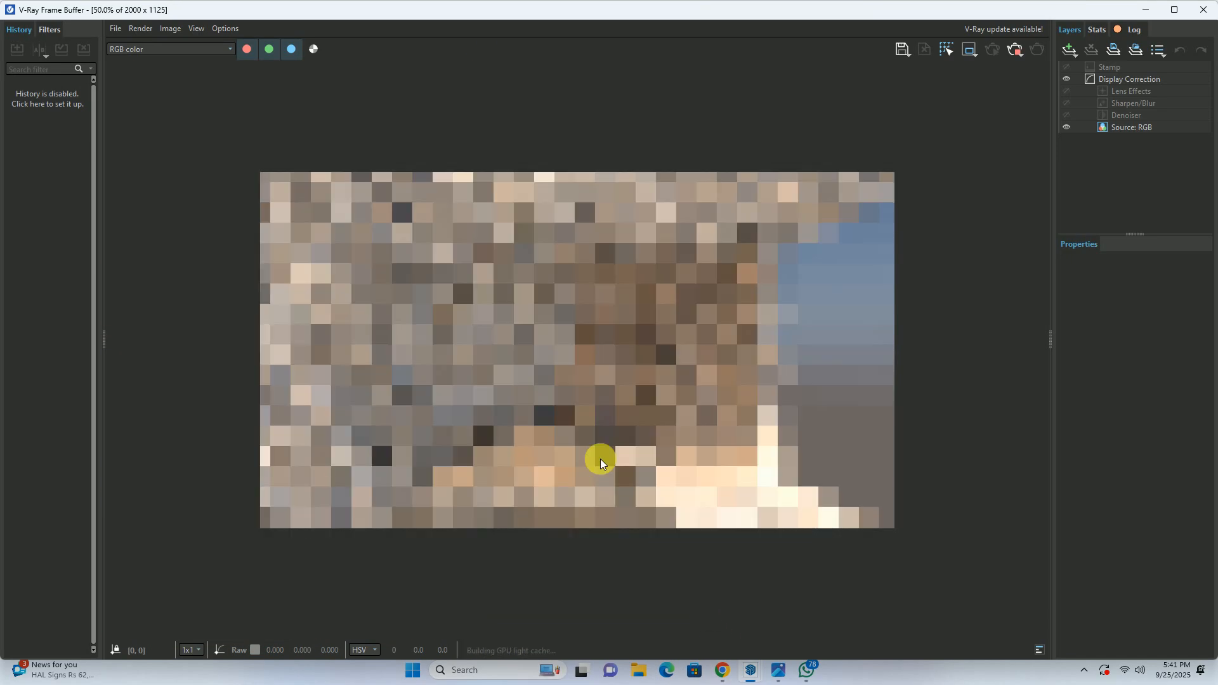
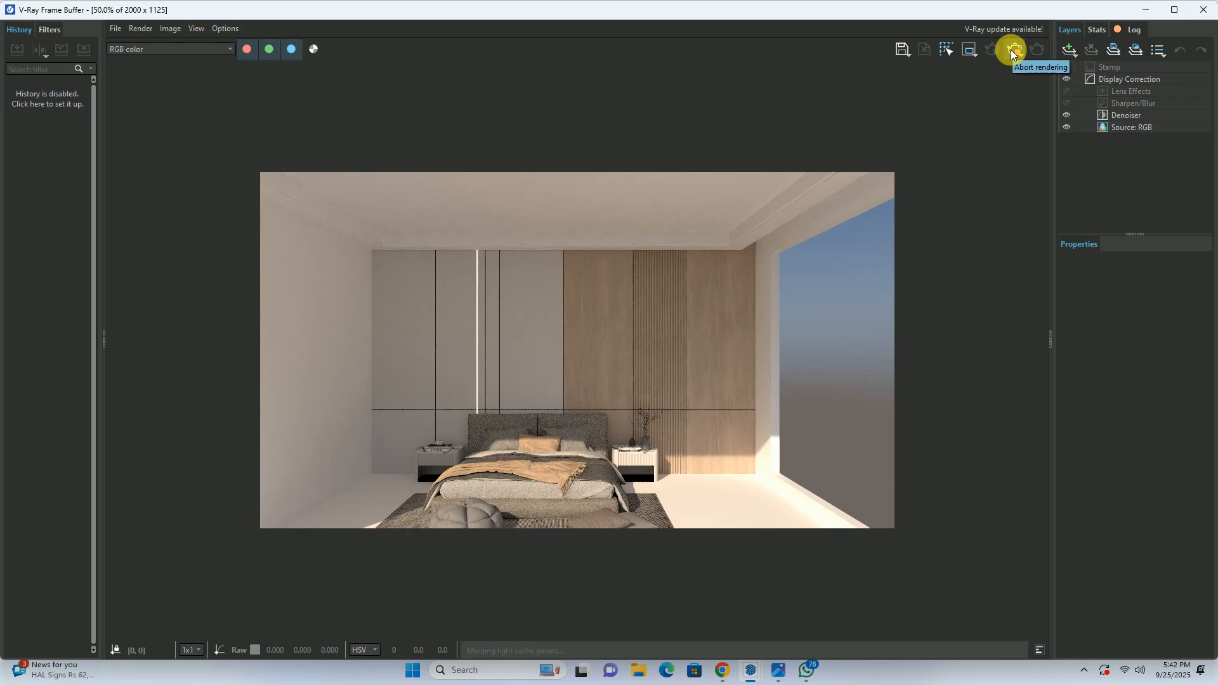
scroll(526, 499, up, 1)
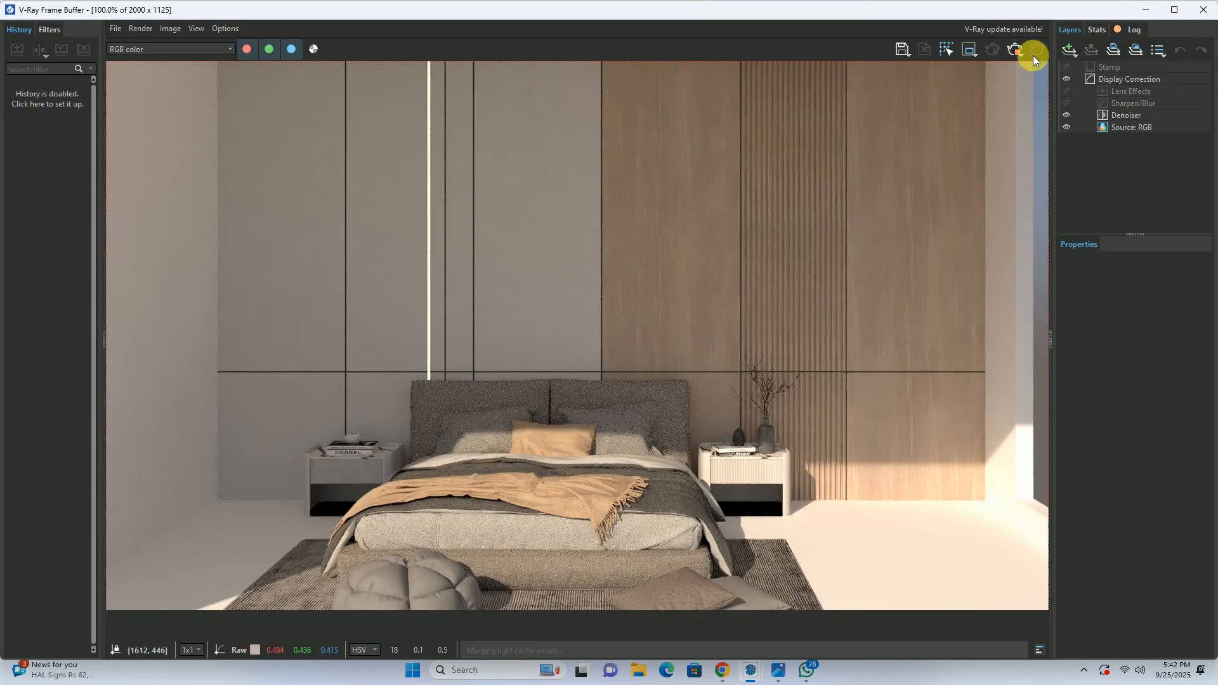
click(1204, 9)
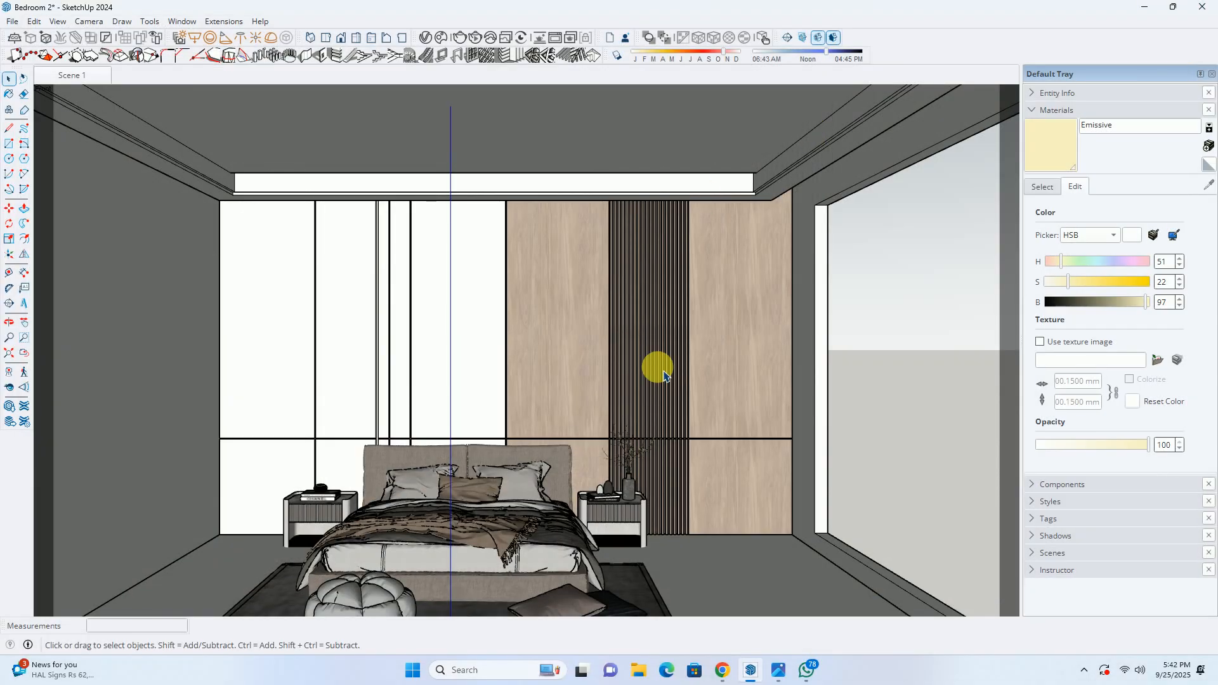
Hide the Shadows tools and show them again
right_click(894, 54)
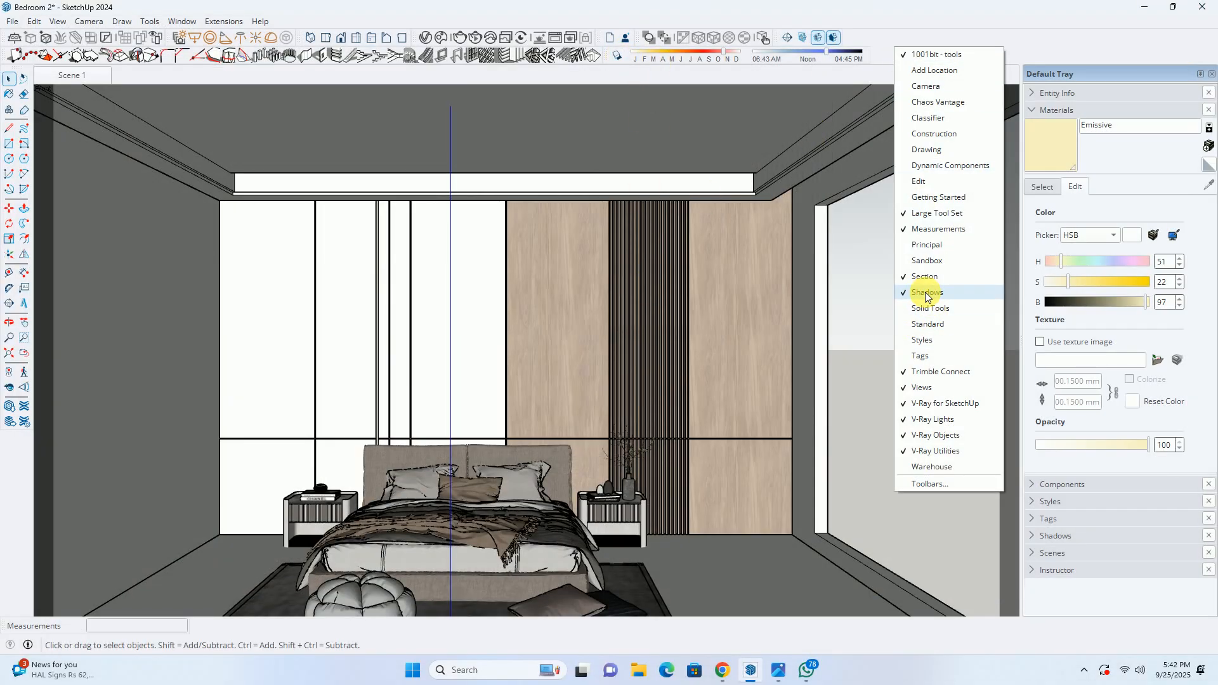
click(927, 296)
right_click(867, 49)
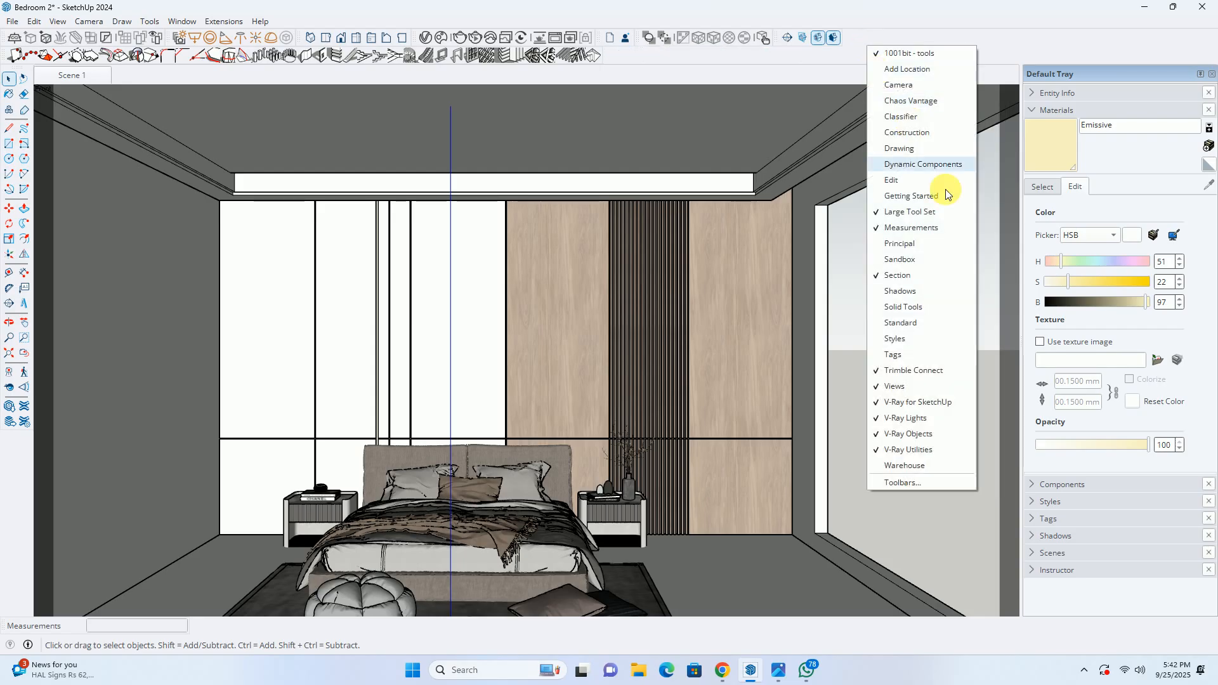
click(898, 291)
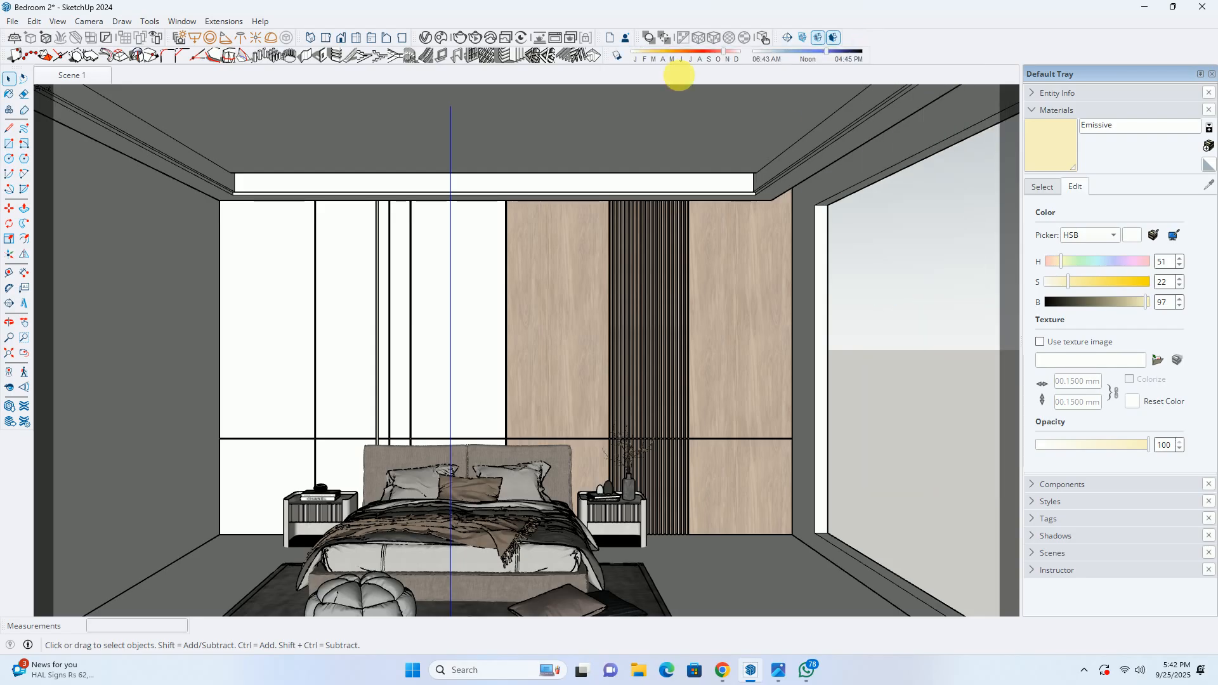
Turn on shadows and try a mid-year morning sun so that daylight enters the room through the window
click(615, 55)
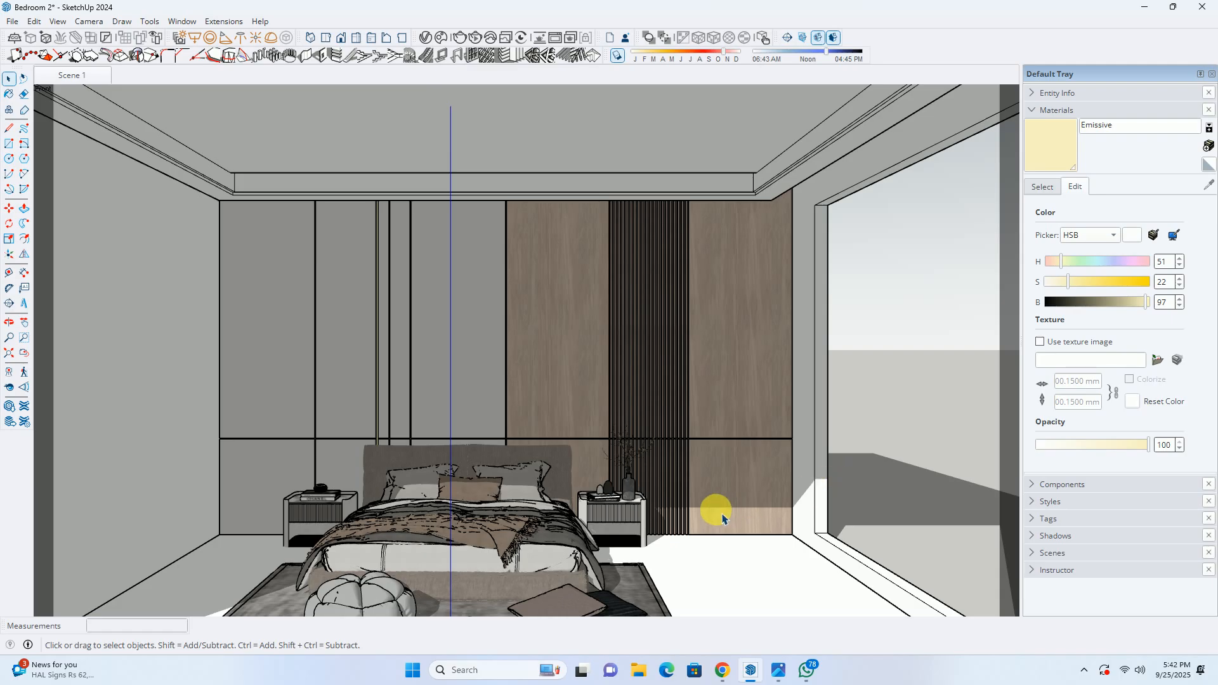
scroll(663, 419, down, 5)
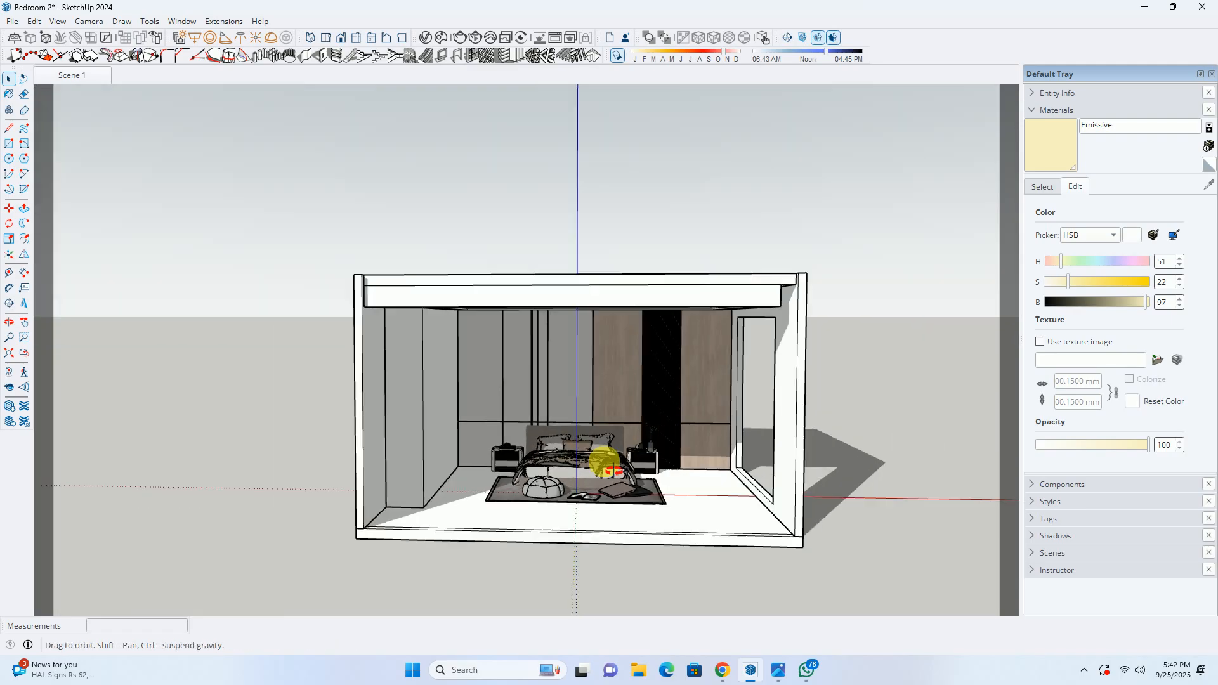
middle_drag(605, 463, 476, 516)
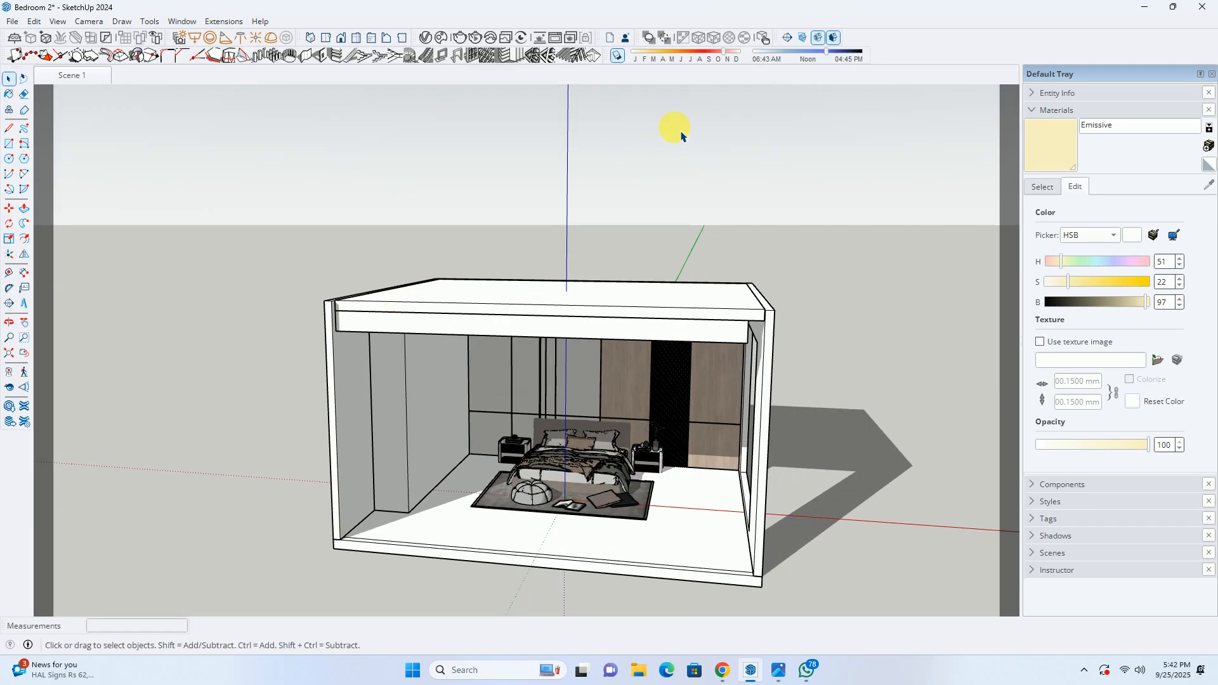
mouse_move(722, 56)
mouse_down()
mouse_move(689, 58)
mouse_move(701, 52)
mouse_up()
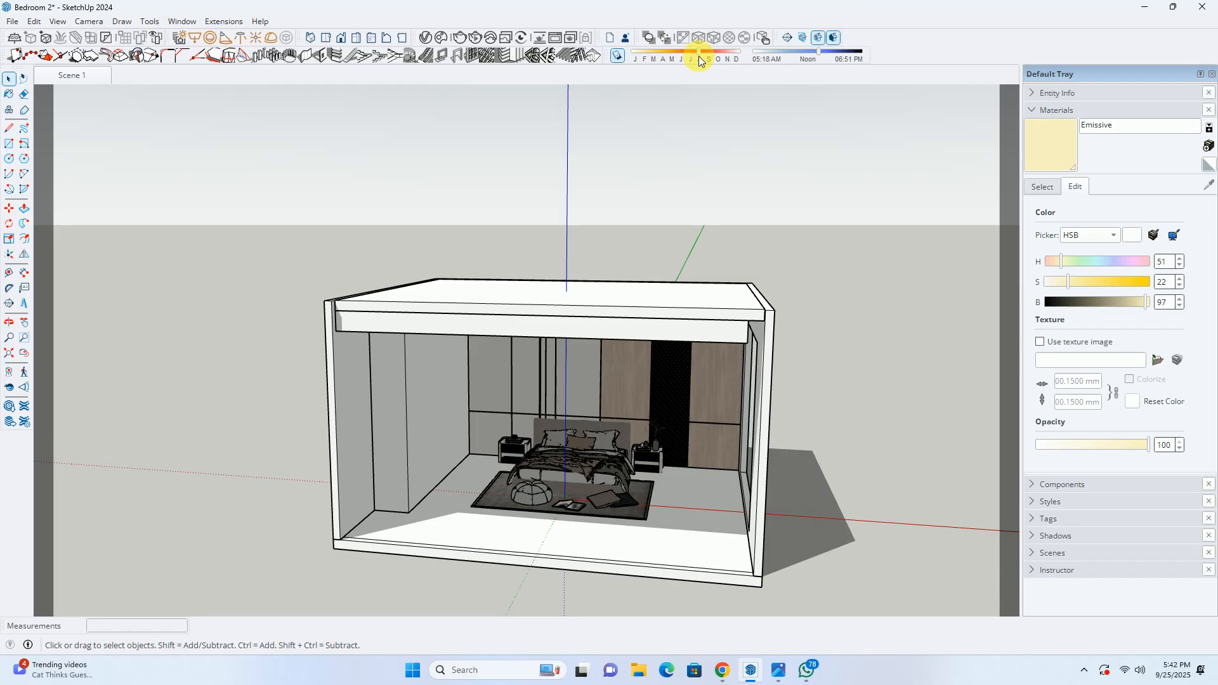
mouse_move(819, 55)
mouse_down()
mouse_move(766, 64)
mouse_move(778, 66)
mouse_up()
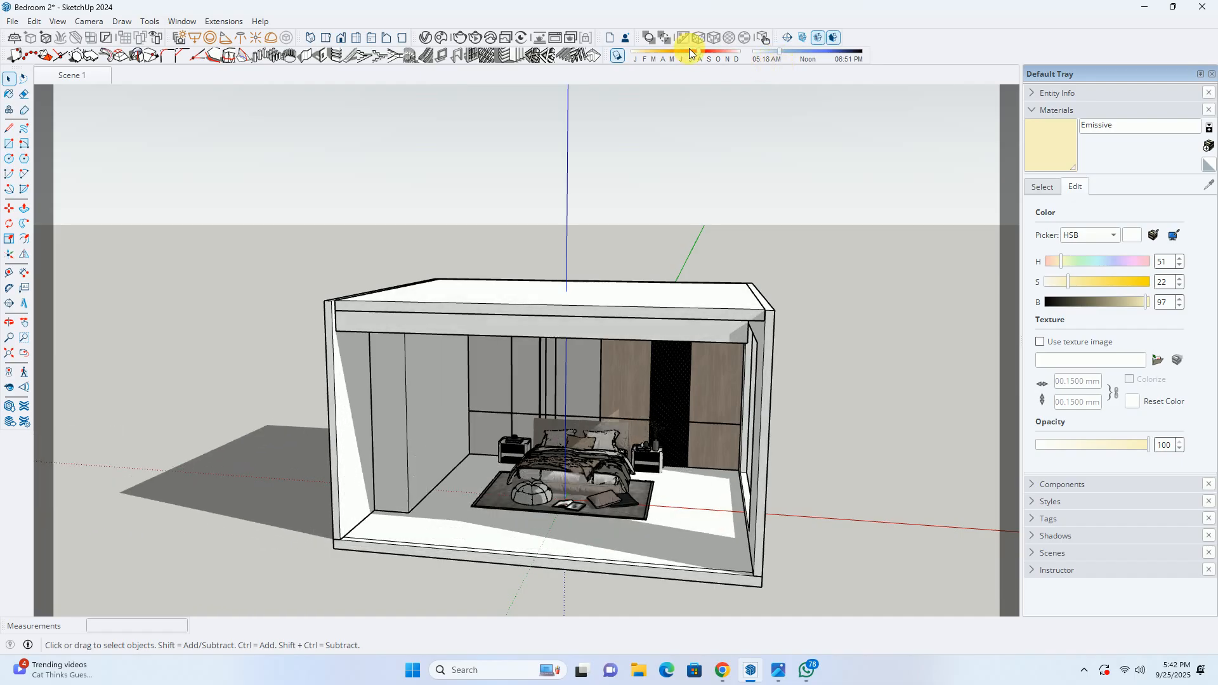
drag(696, 57, 686, 60)
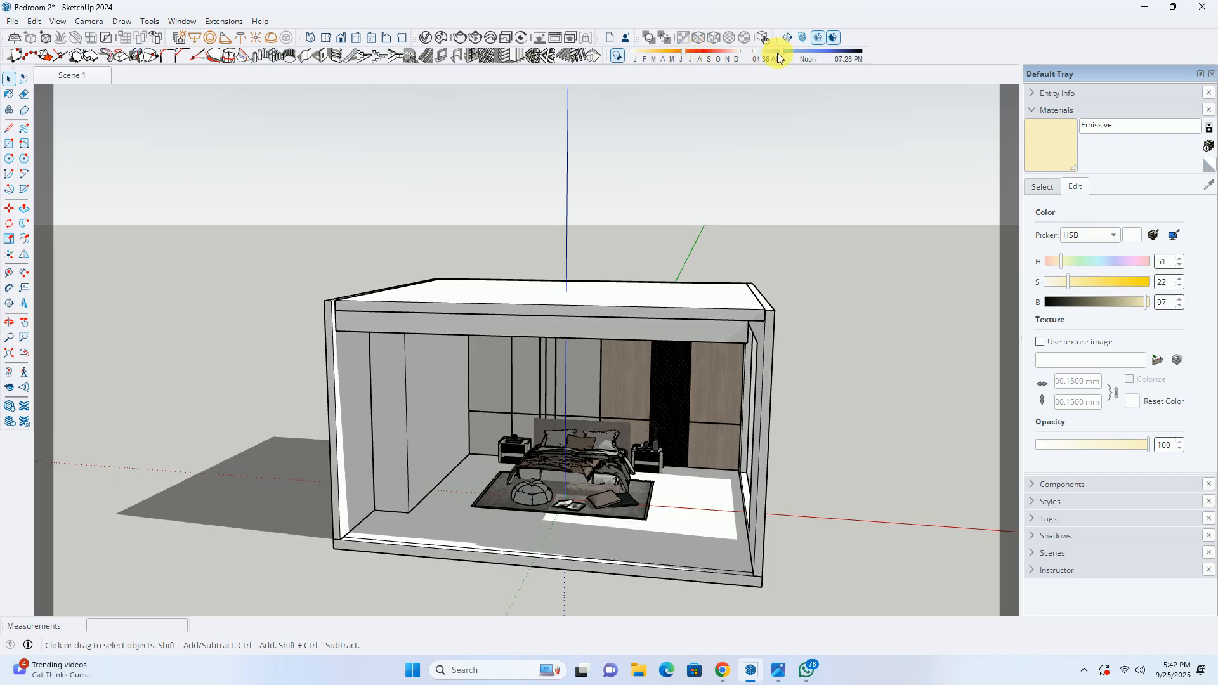
drag(778, 57, 777, 58)
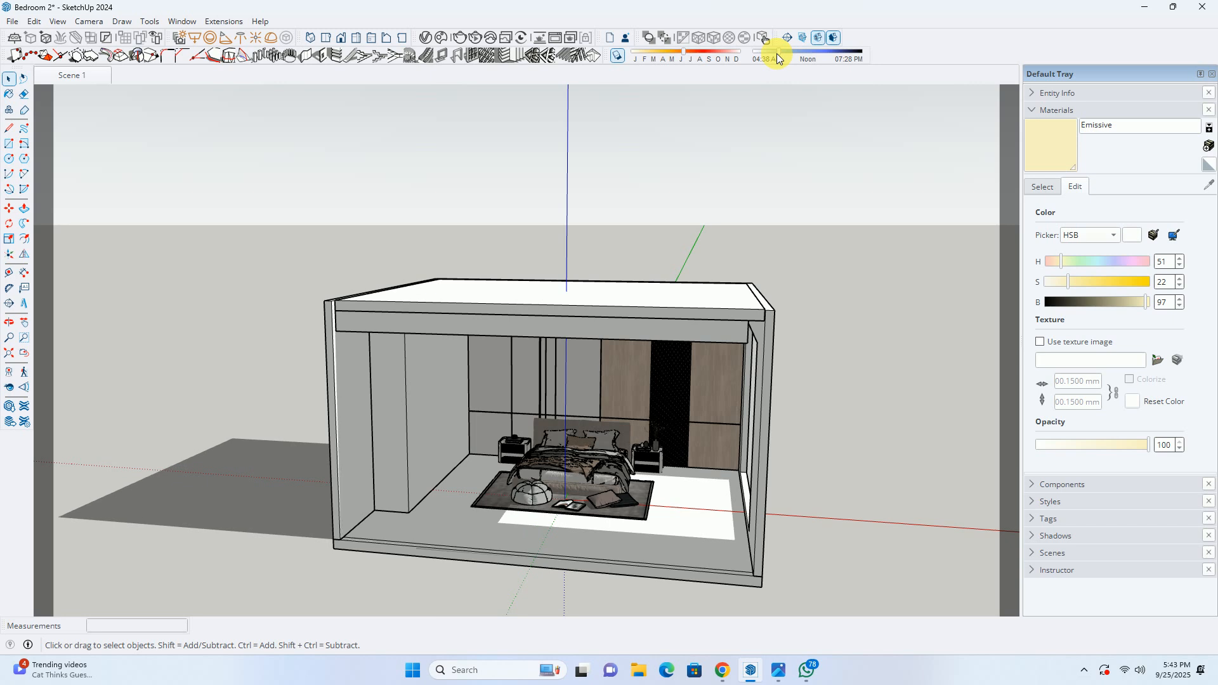
click(766, 60)
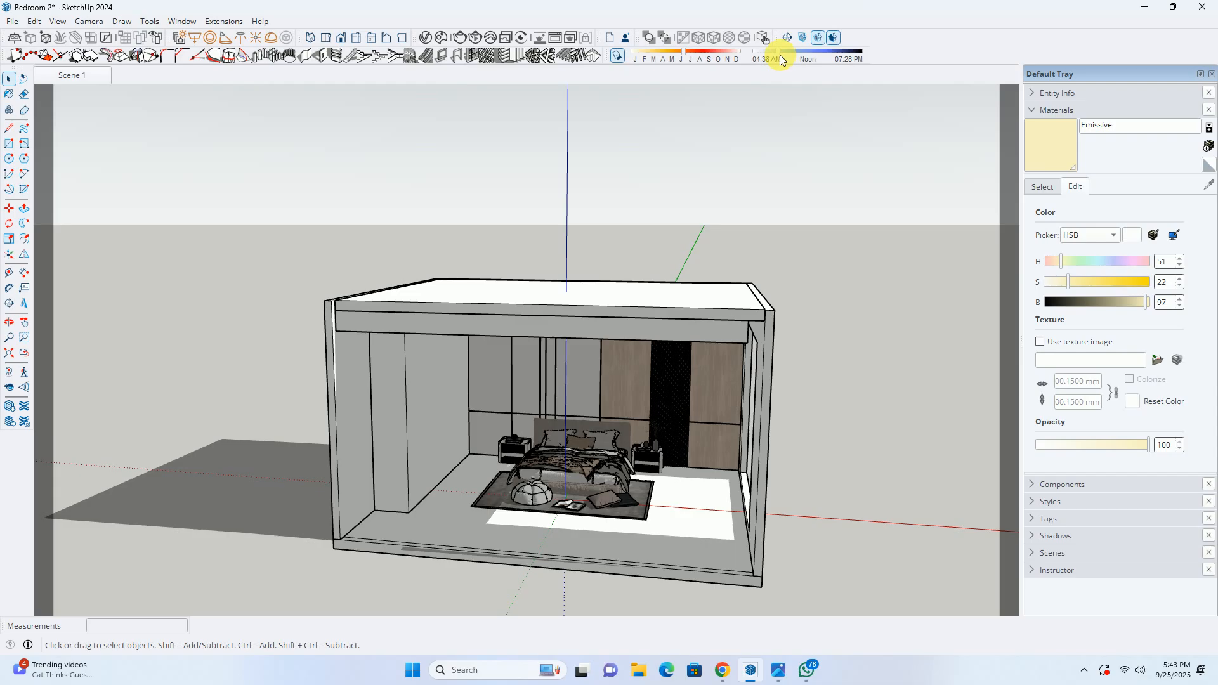
Return to the Scene 1 view, turn on shadows, and set an April morning sun that casts diagonal light across the bed and wood panels
click(71, 76)
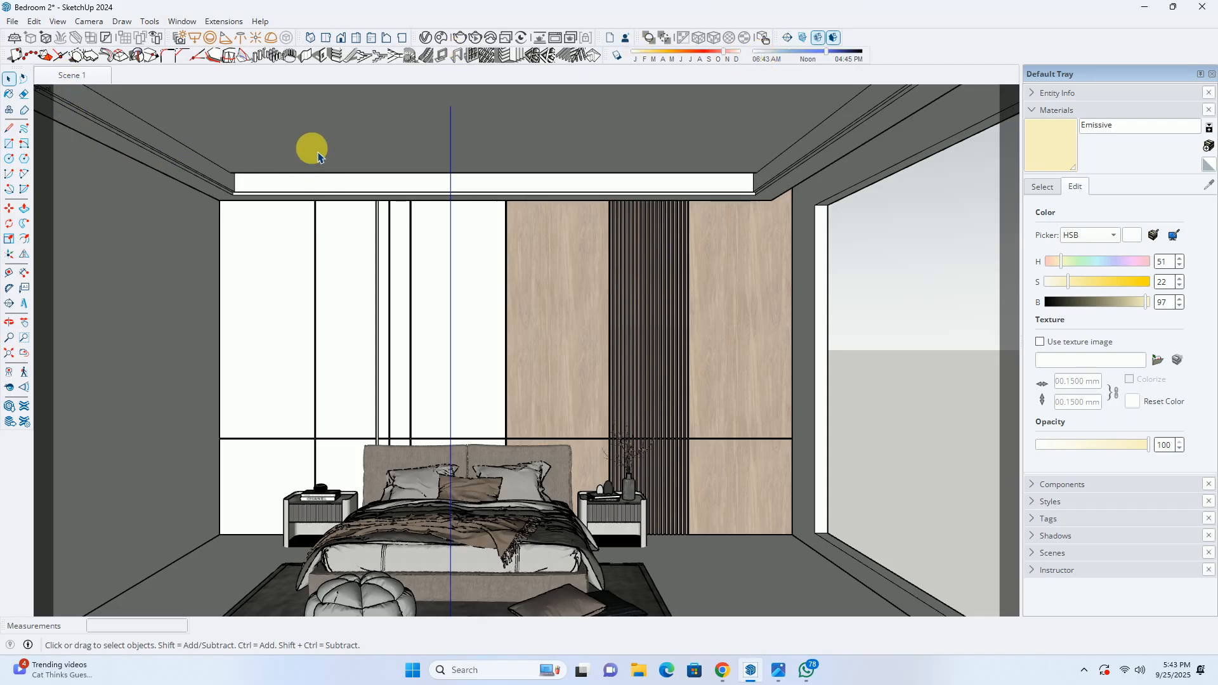
click(616, 58)
drag(723, 52, 673, 52)
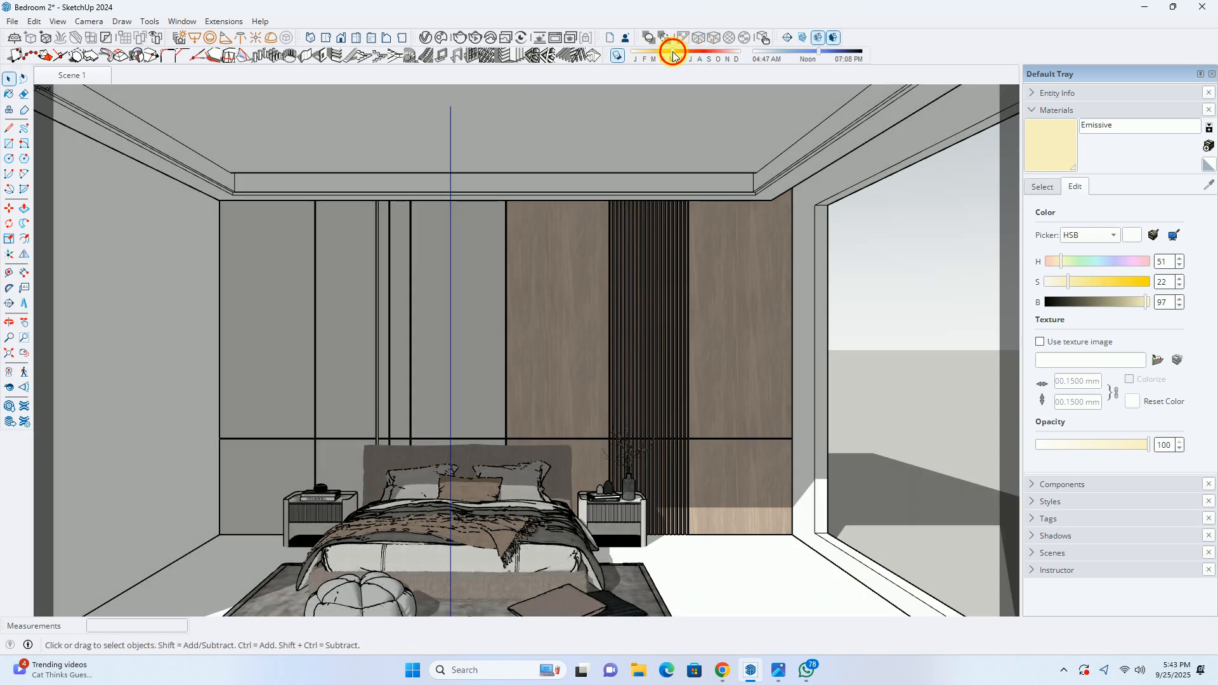
drag(804, 56, 785, 55)
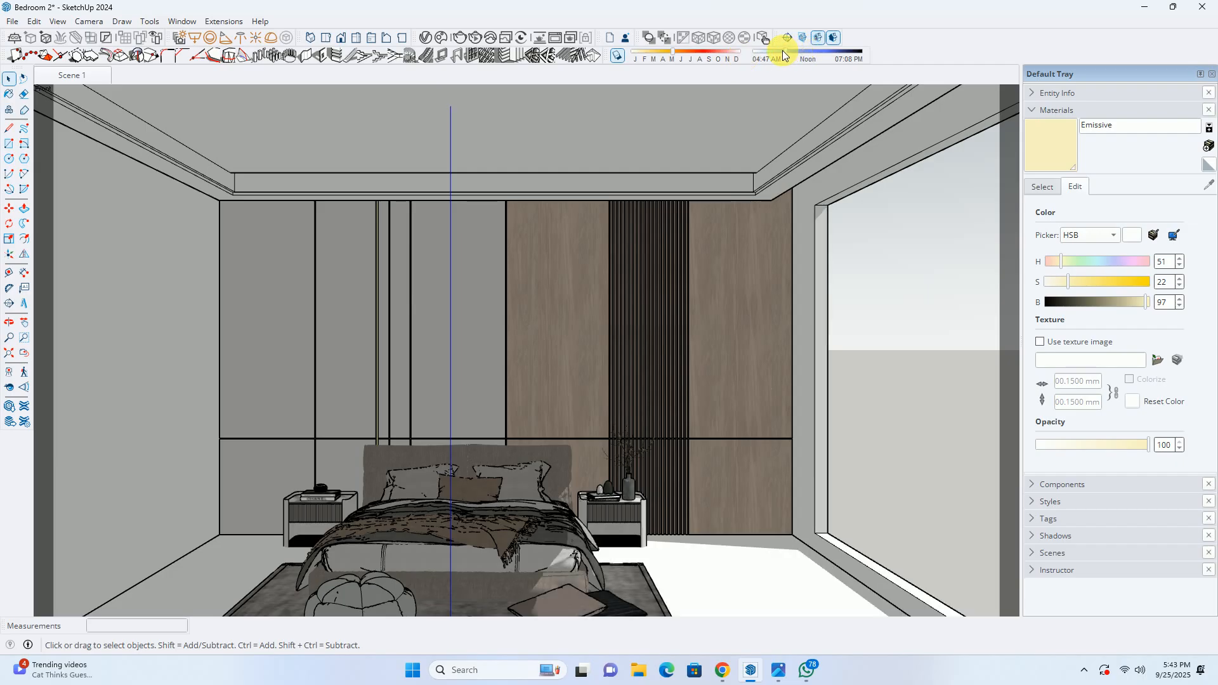
drag(660, 56, 690, 56)
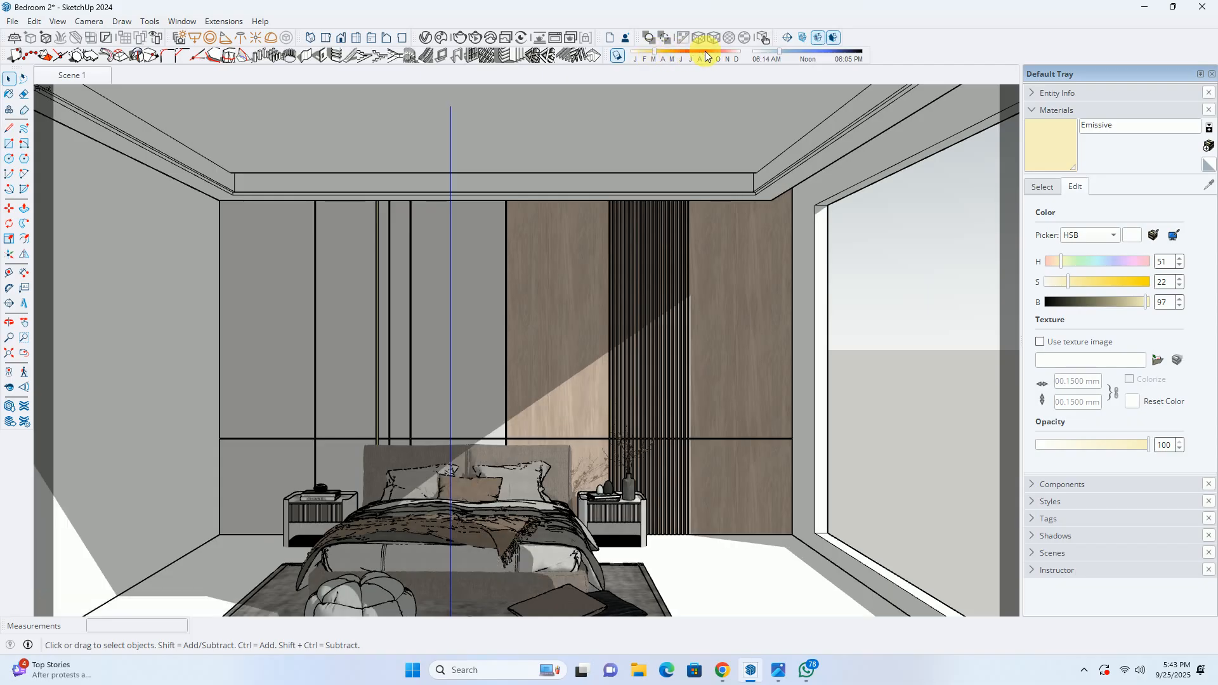
drag(787, 56, 774, 54)
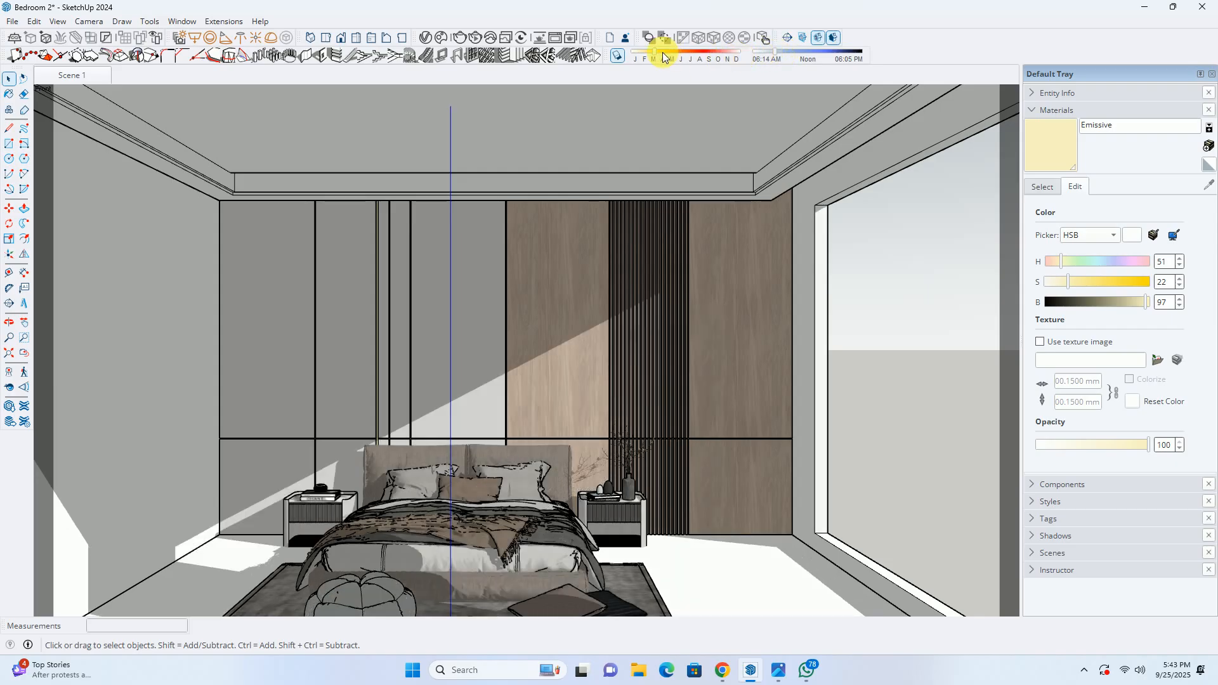
drag(662, 56, 661, 57)
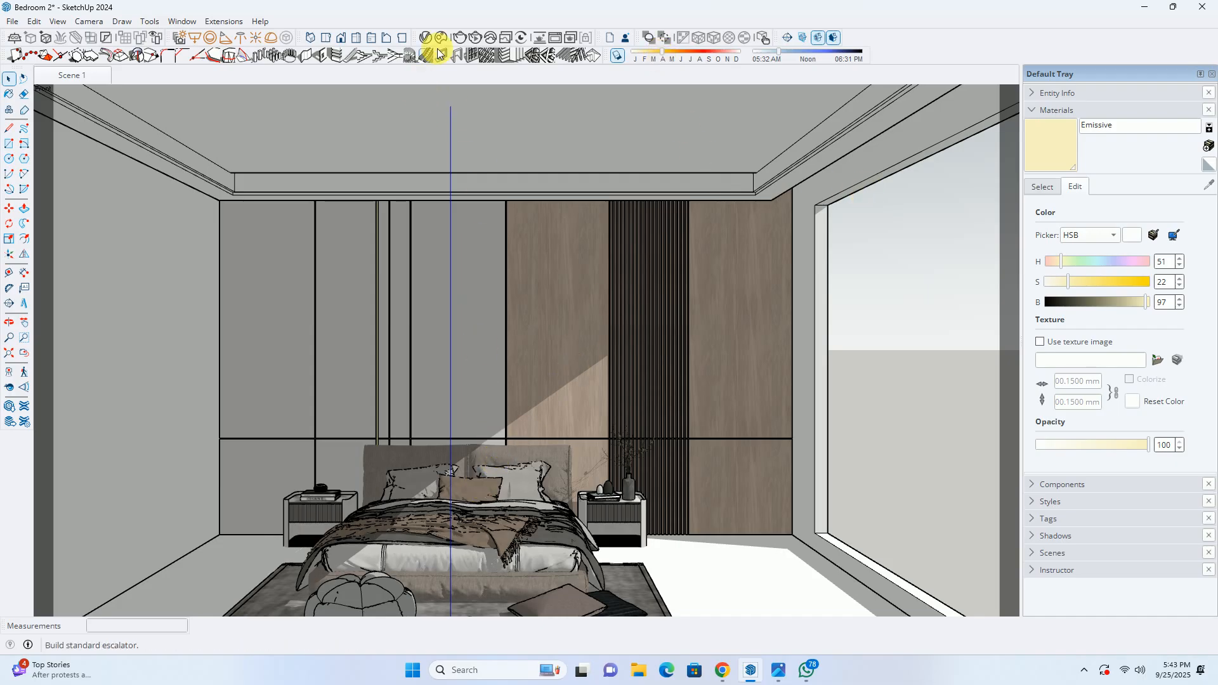
Run a V-Ray test render of the new sunlight, inspect the bed wall at 100%, then stop the render and minimize the frame buffer
click(475, 39)
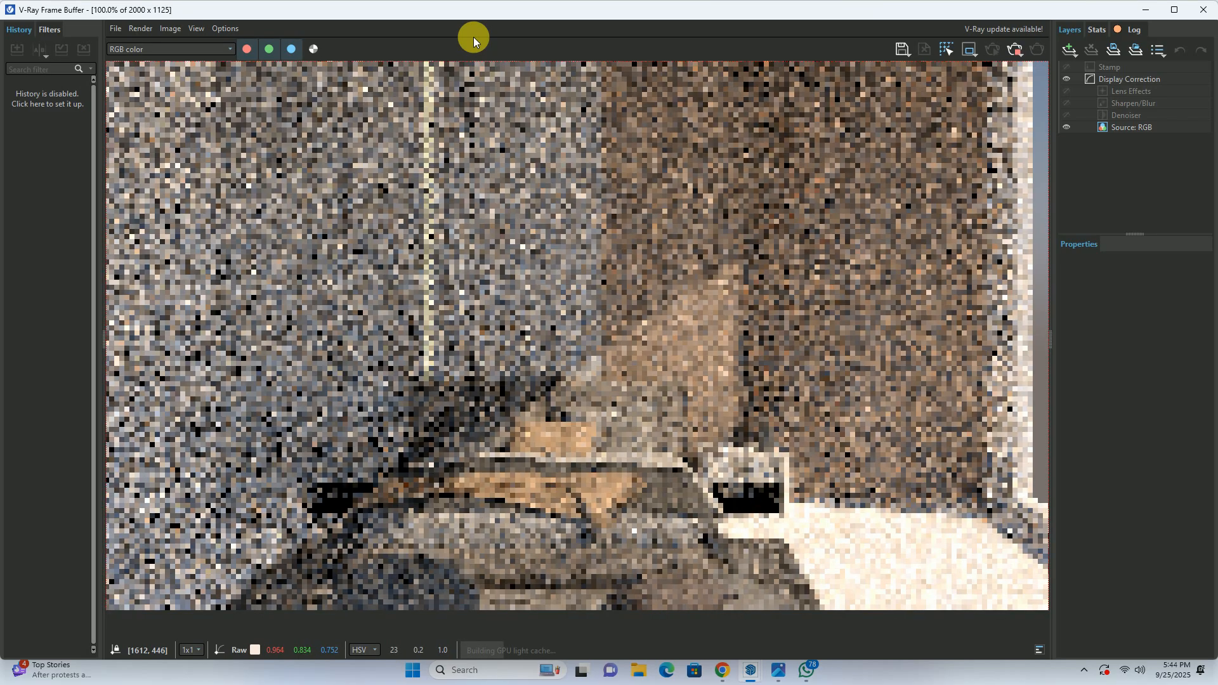
scroll(741, 280, down, 1)
scroll(650, 365, down, 1)
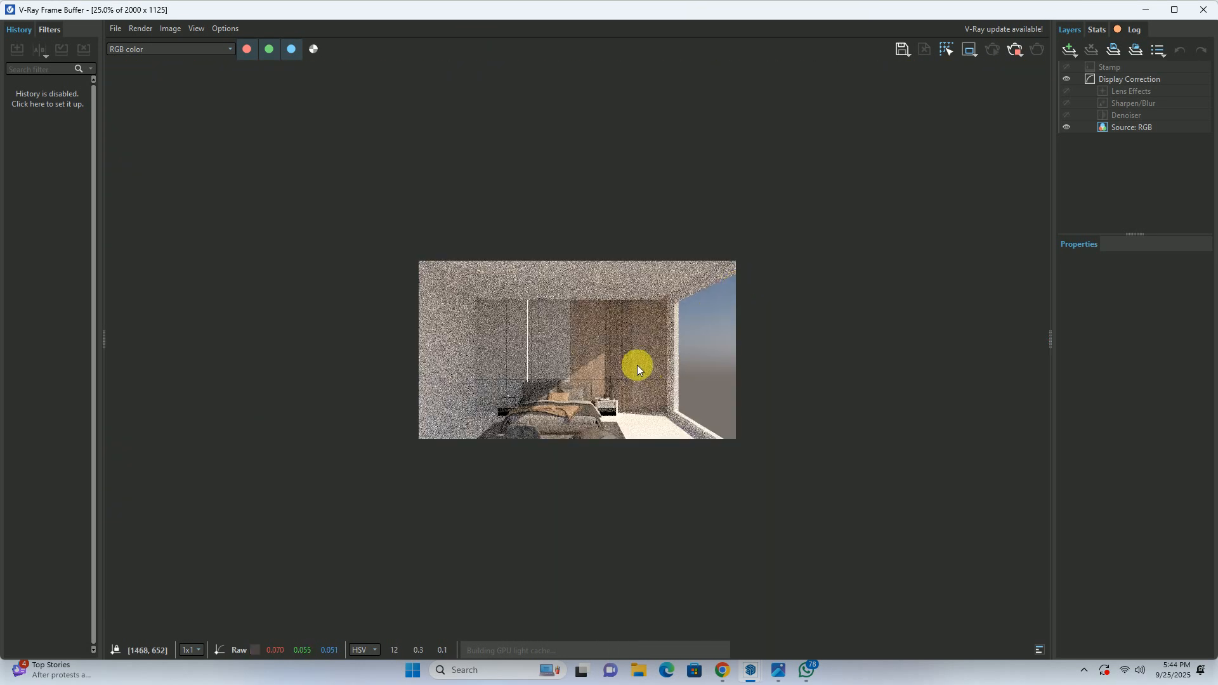
scroll(650, 365, up, 2)
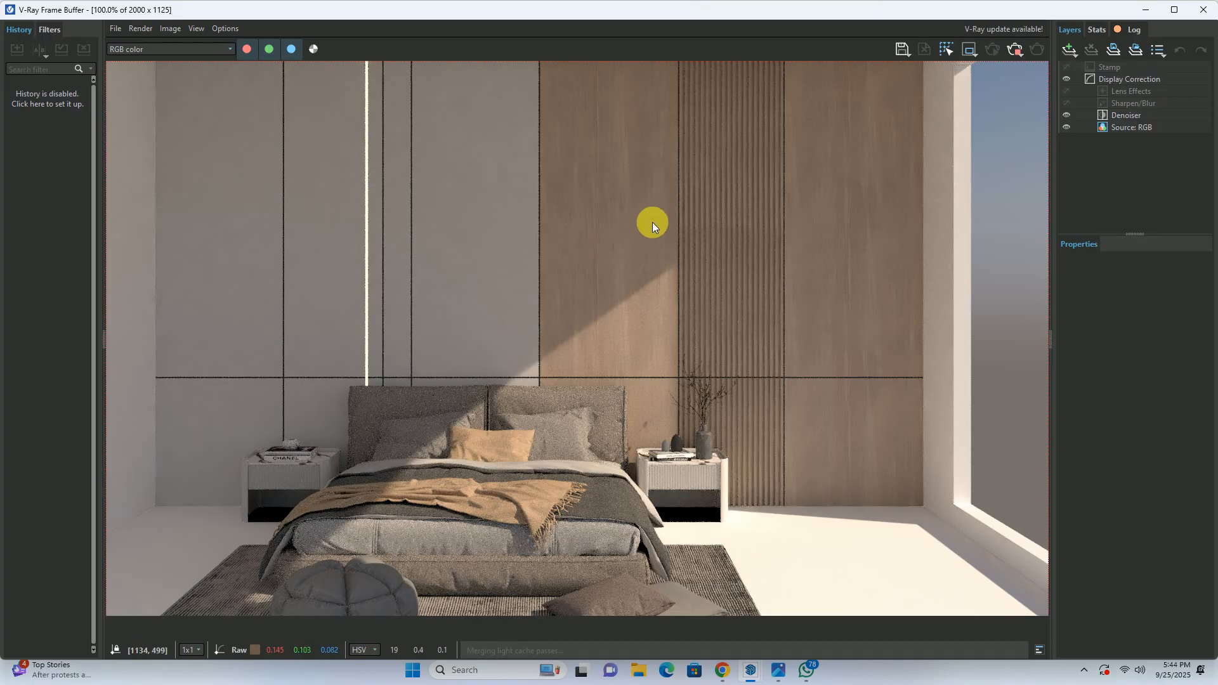
click(1015, 50)
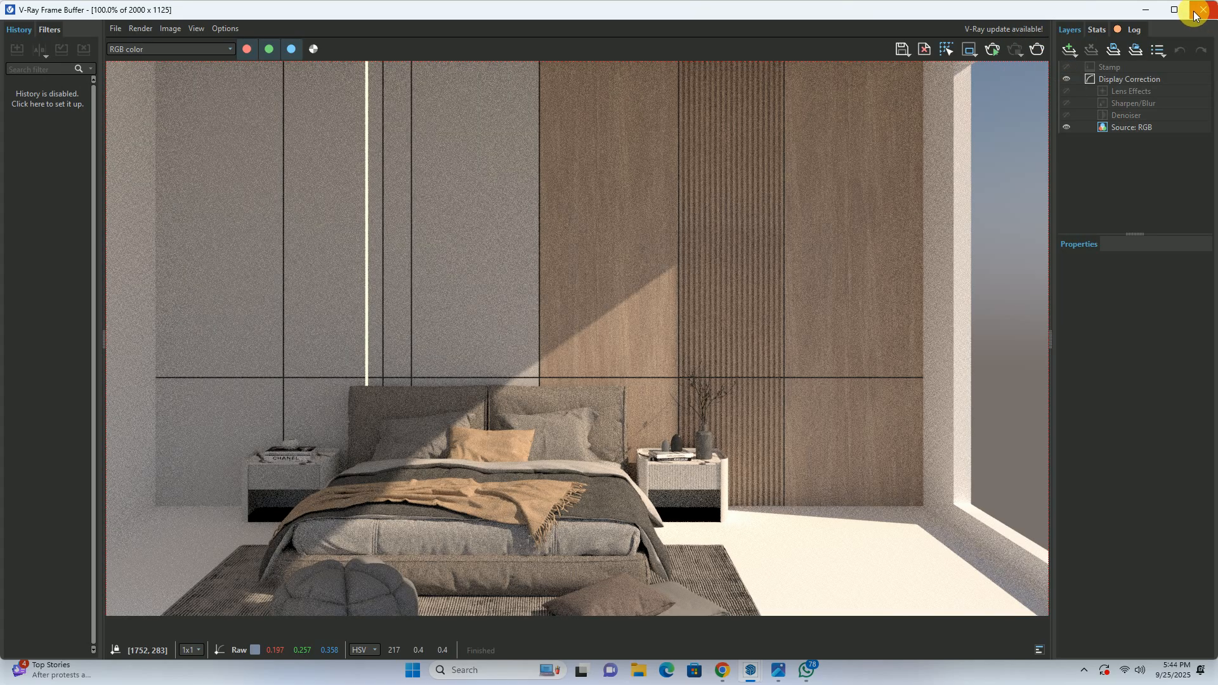
click(1150, 9)
Switch to Chrome and open the Pinterest website in a new tab through a Google search for "pinterest"
mouse_move(723, 670)
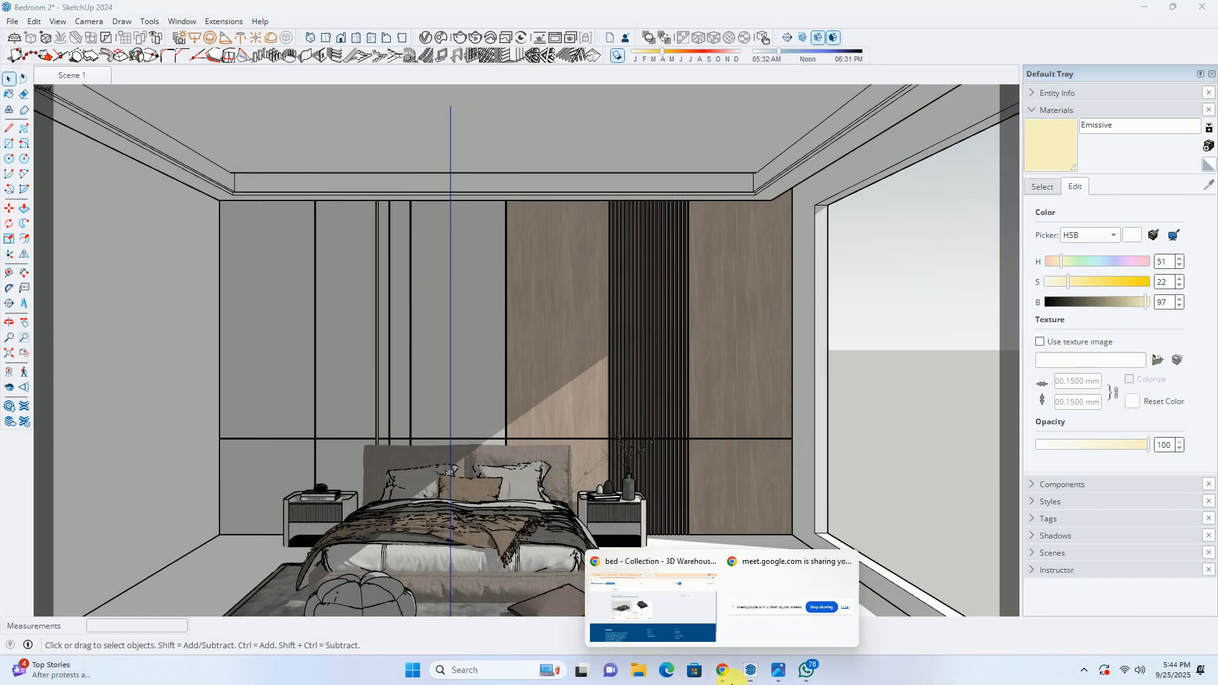
click(667, 597)
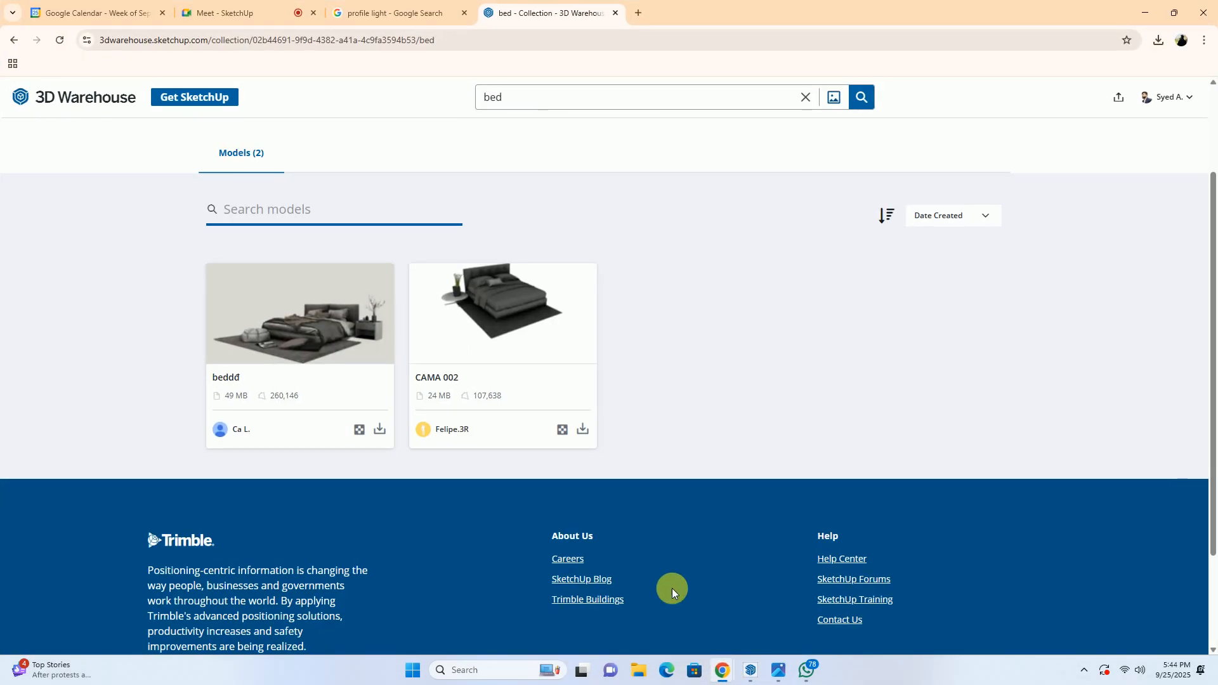
click(638, 13)
click(479, 268)
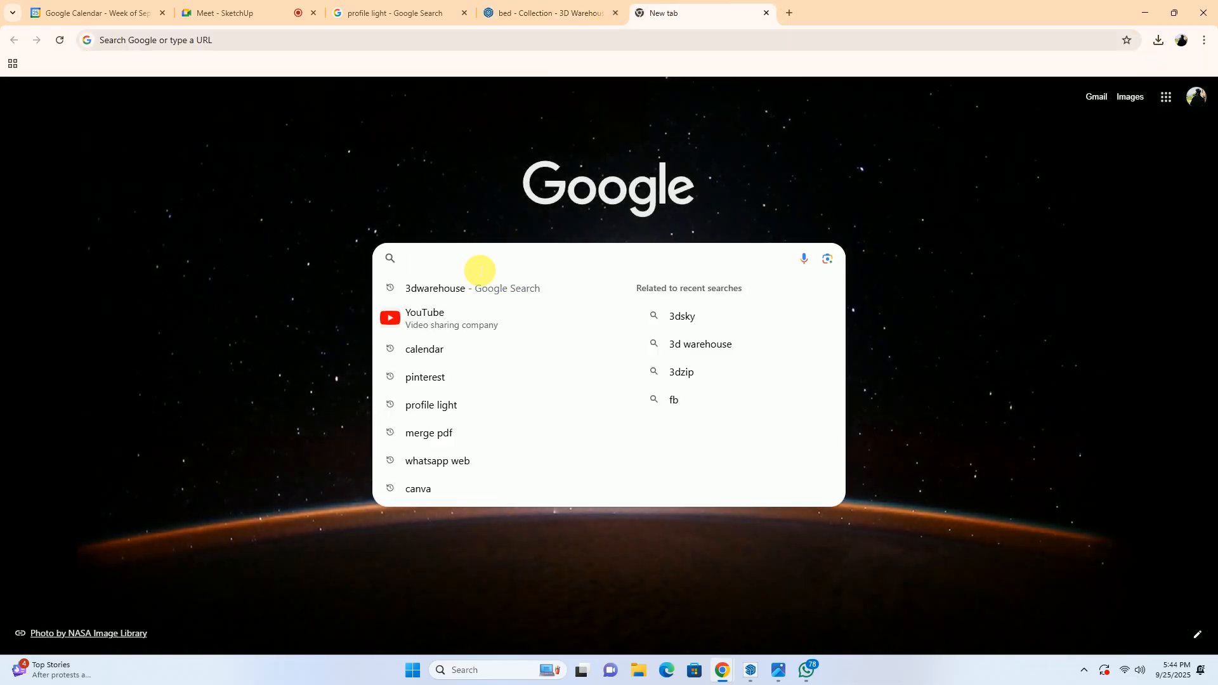
text(pinterest)
key(Return)
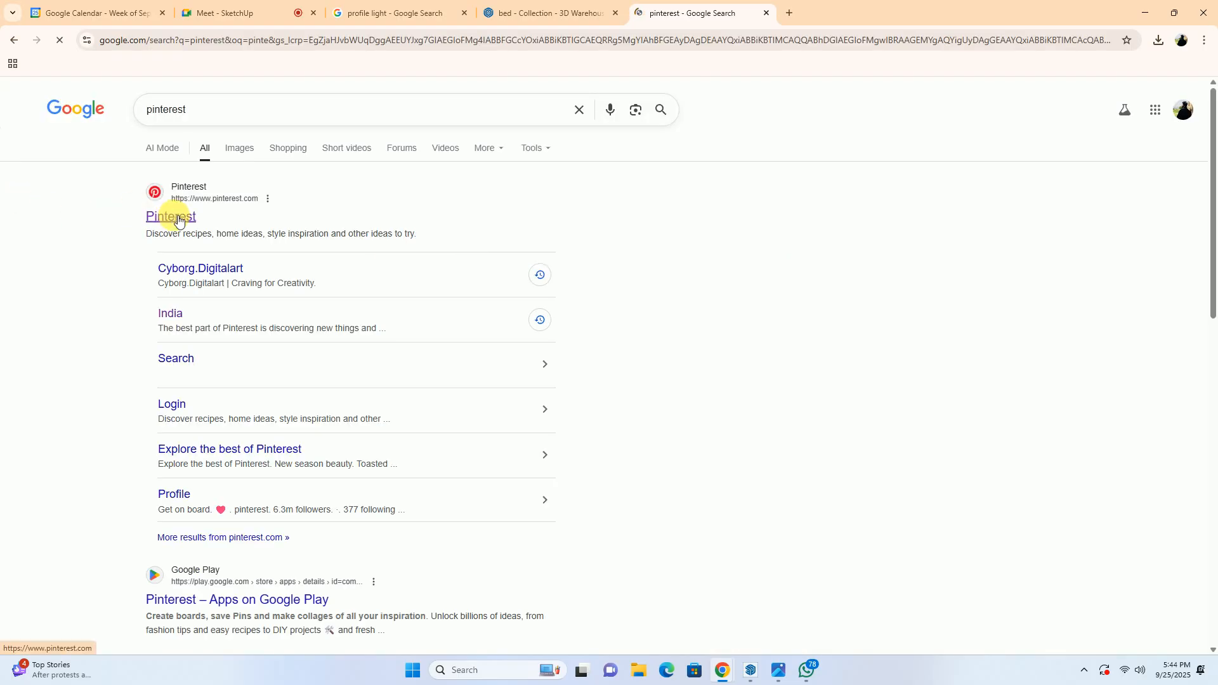
click(182, 225)
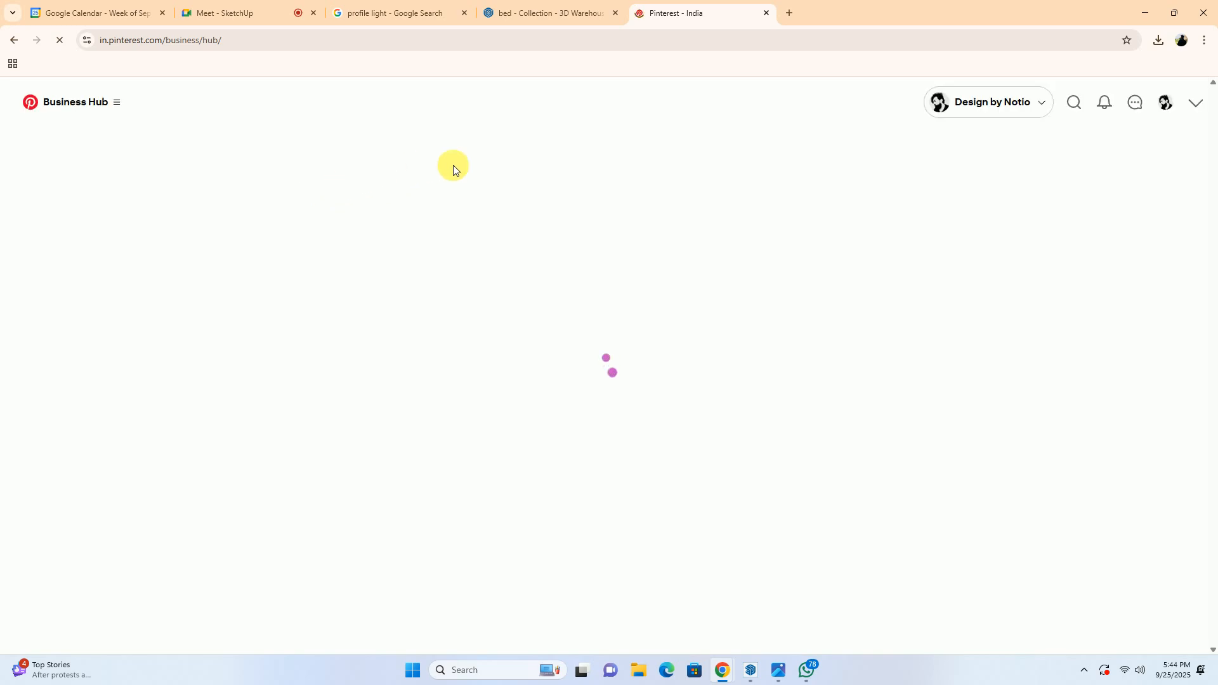
Search Pinterest for "wood texture"
click(1076, 105)
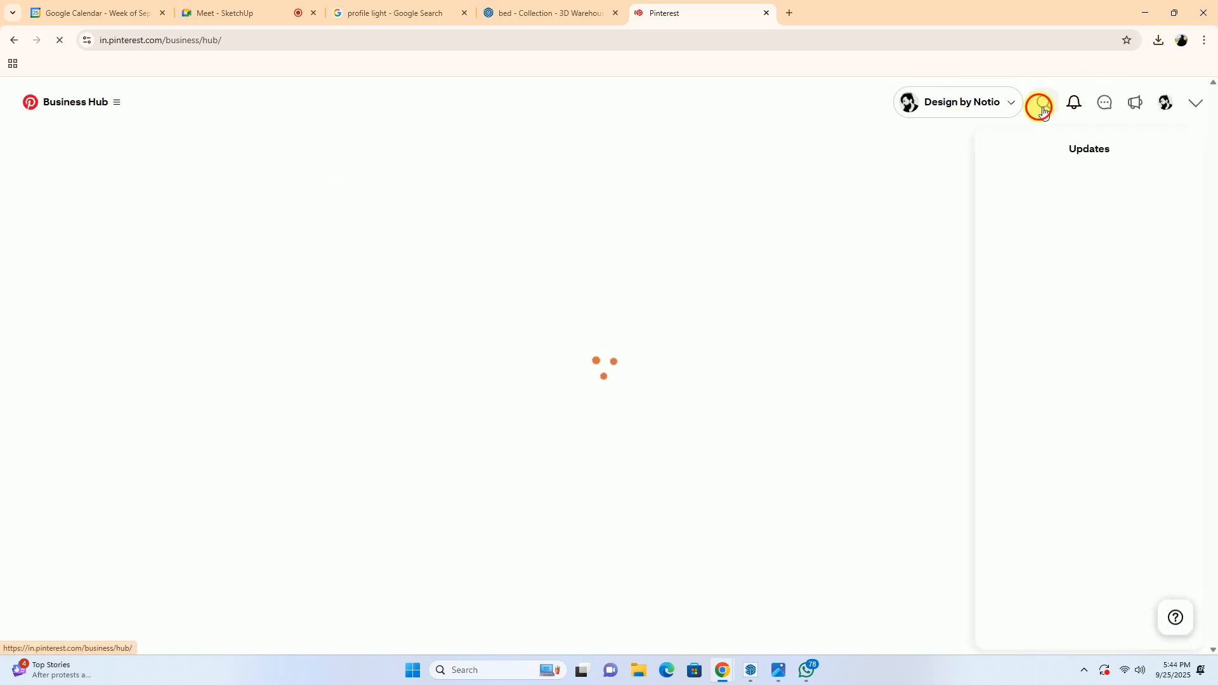
click(1044, 102)
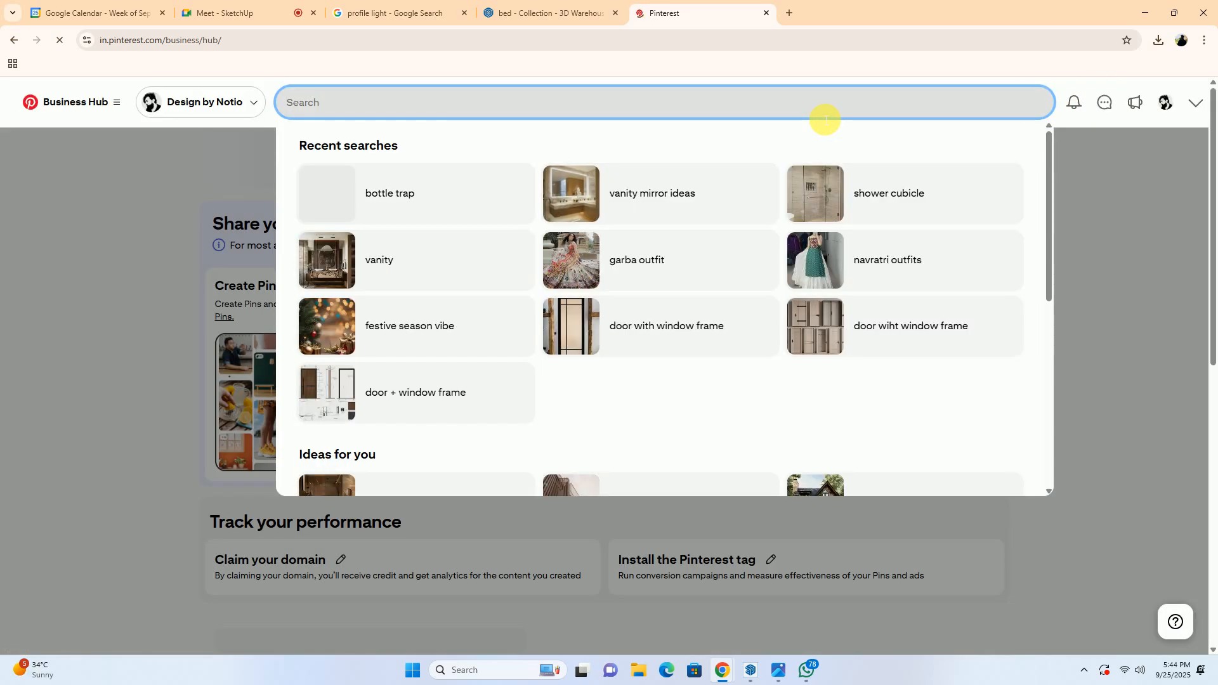
text(woo)
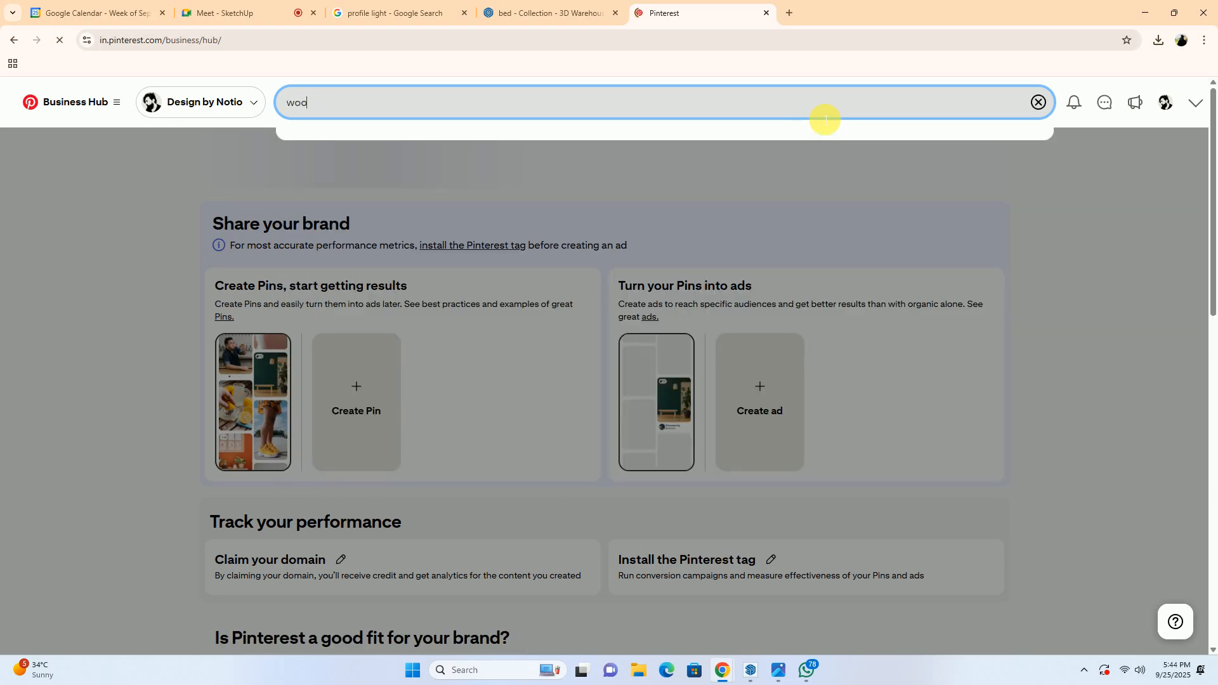
text(d texture)
key(Return)
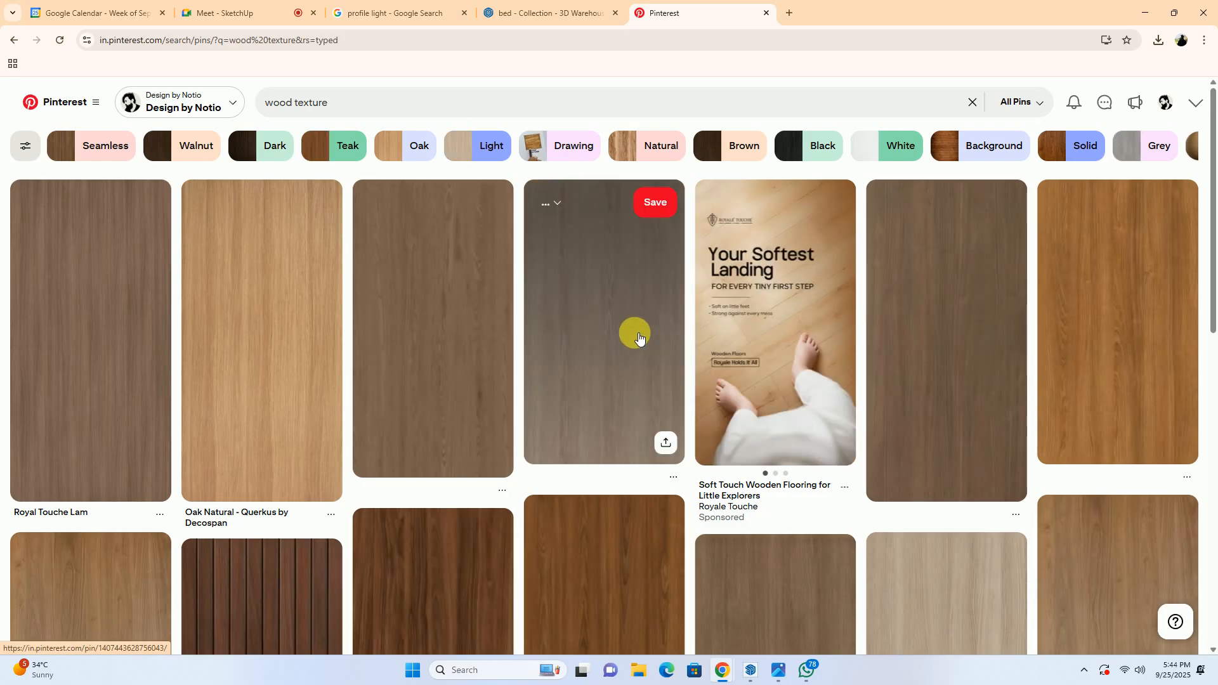
Open the Kiani Good Wood pin and follow related pins to compare light beige wood textures
scroll(938, 502, down, 3)
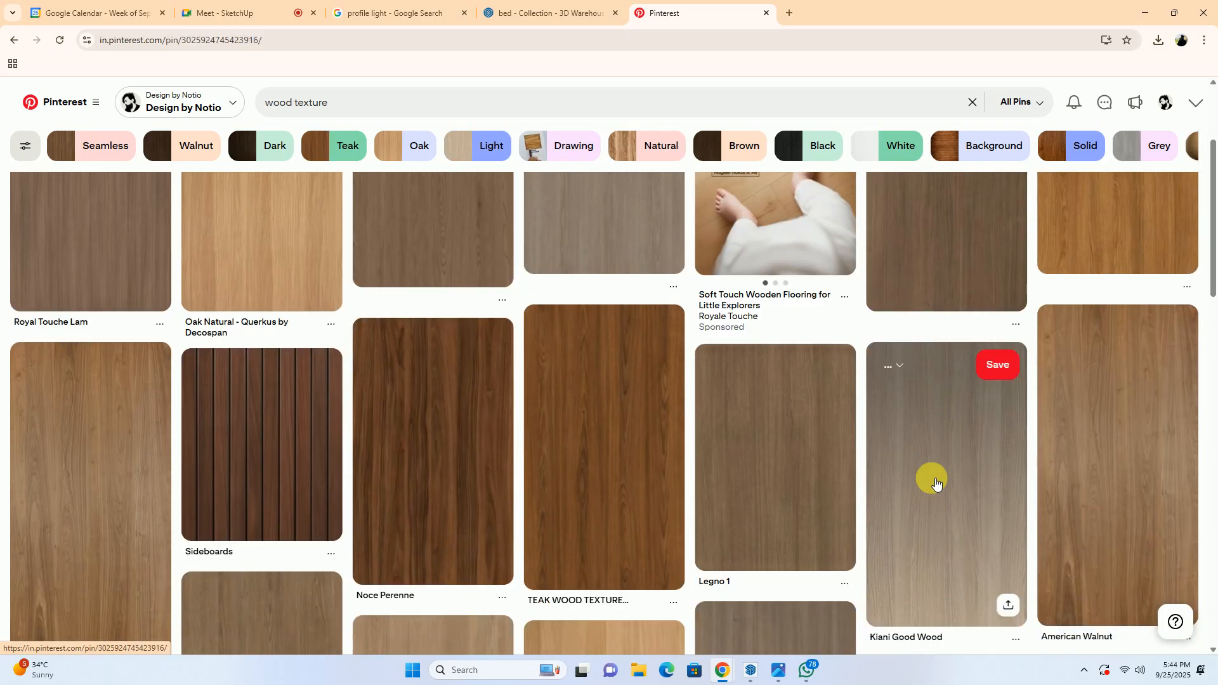
click(933, 482)
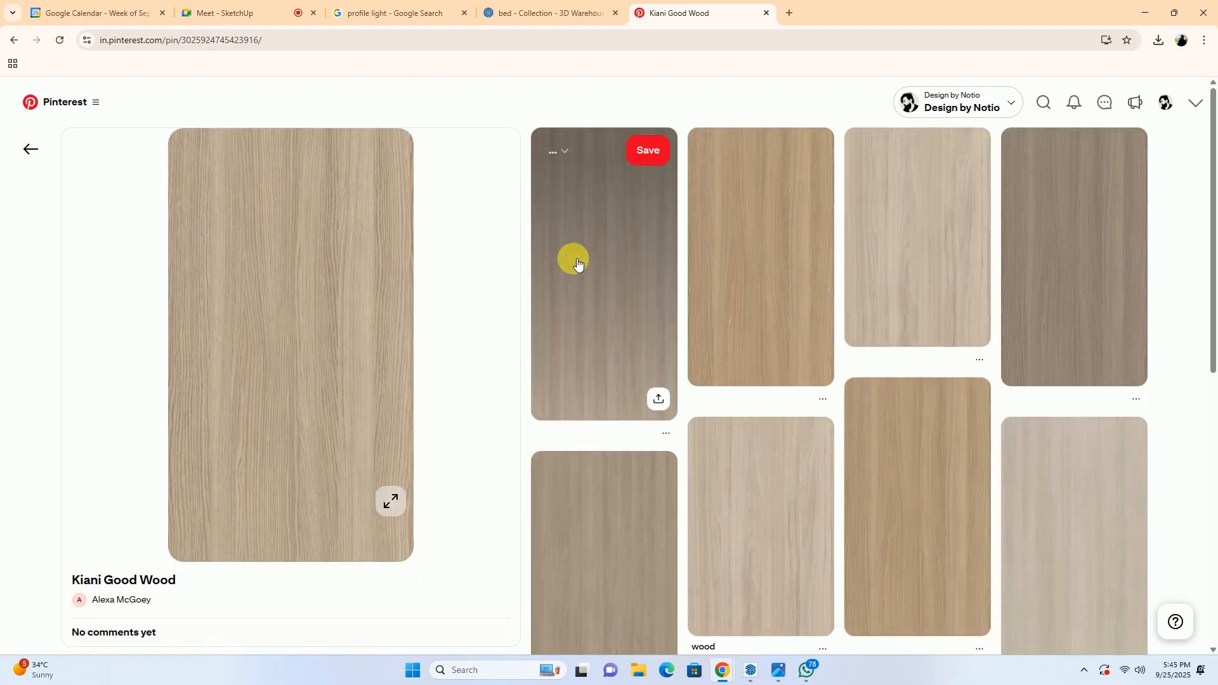
scroll(492, 292, down, 2)
scroll(515, 286, down, 2)
click(746, 298)
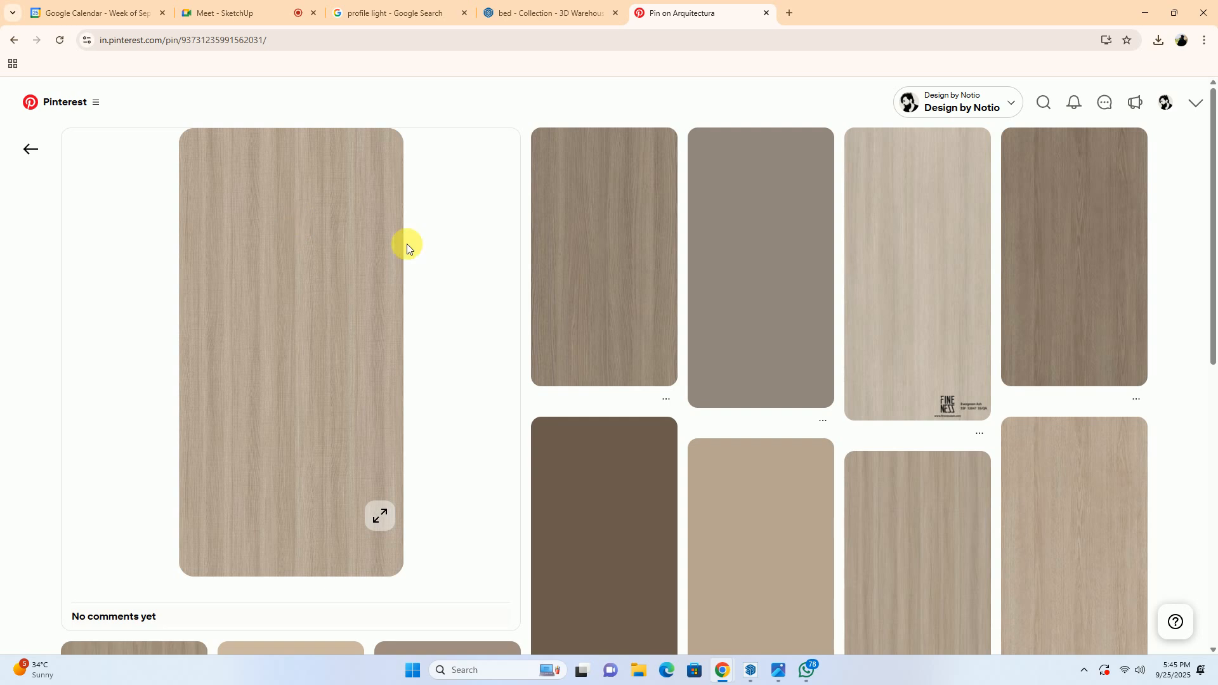
click(879, 217)
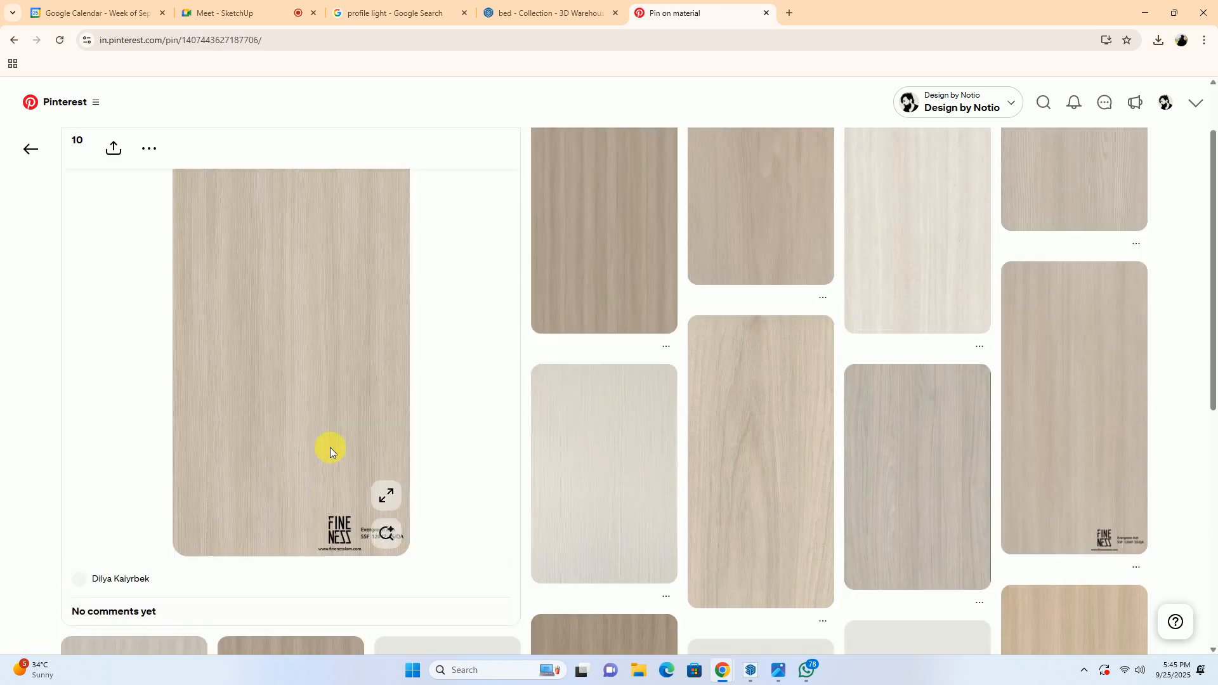
scroll(341, 490, down, 2)
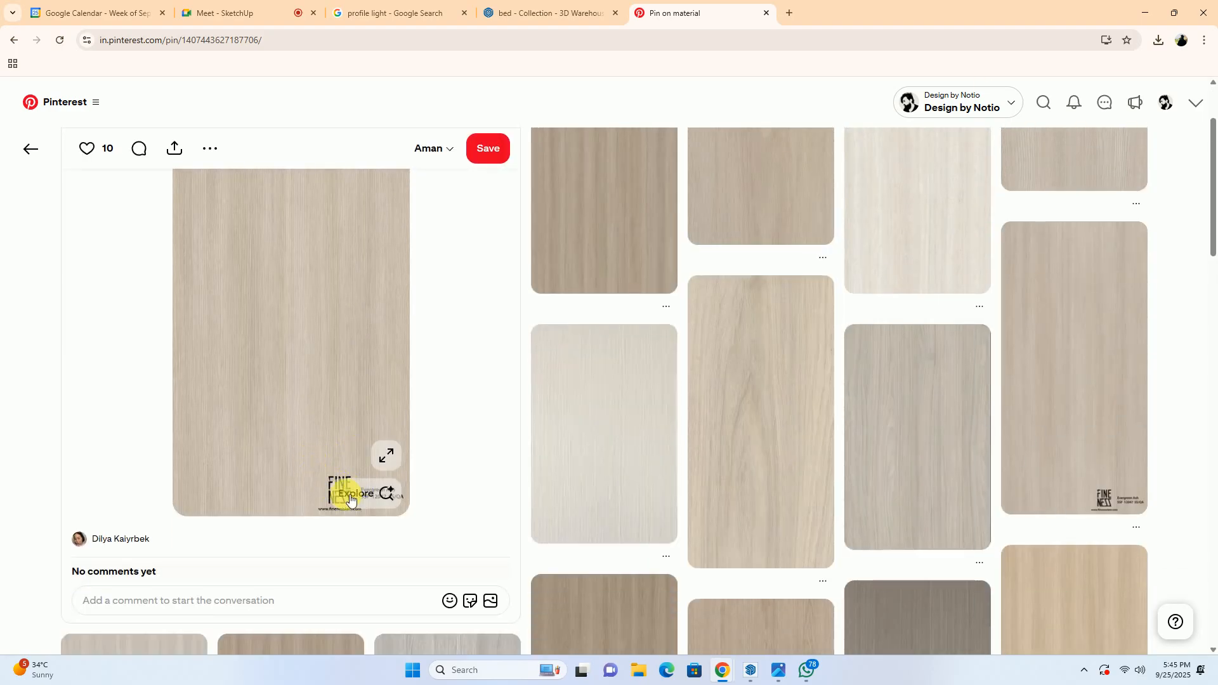
scroll(342, 495, down, 3)
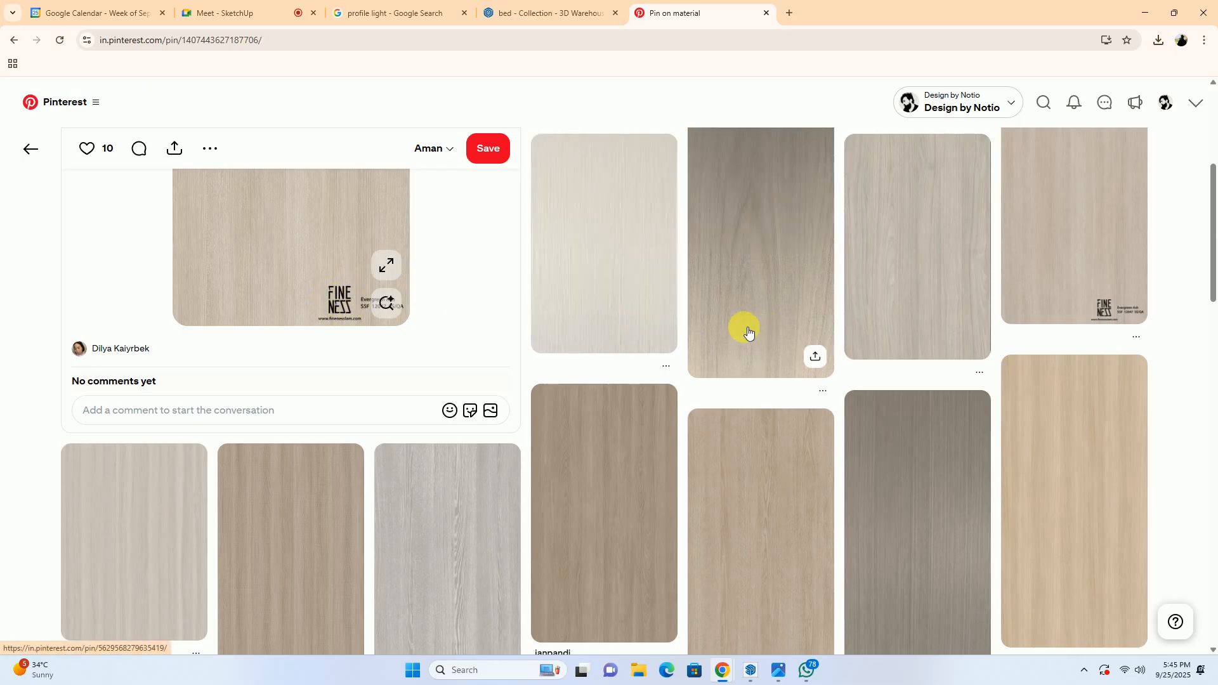
Open the pale FE76597 wood pin and look through its related textures for a suitable light grain
click(127, 545)
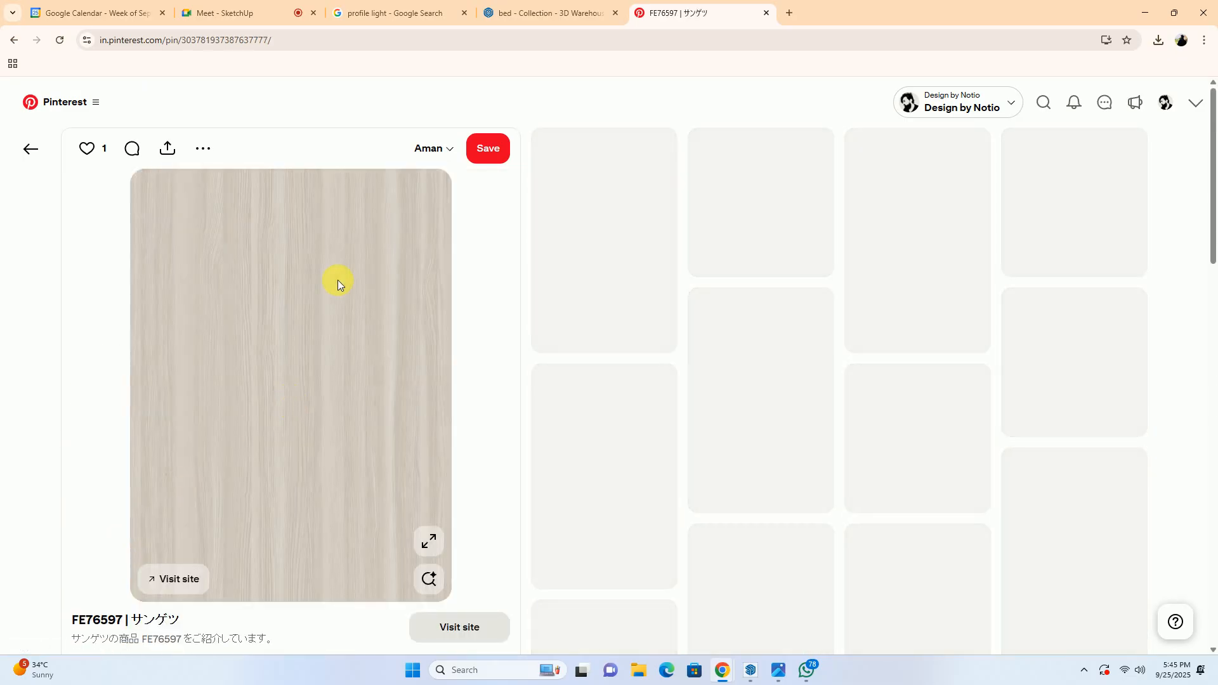
scroll(423, 306, down, 1)
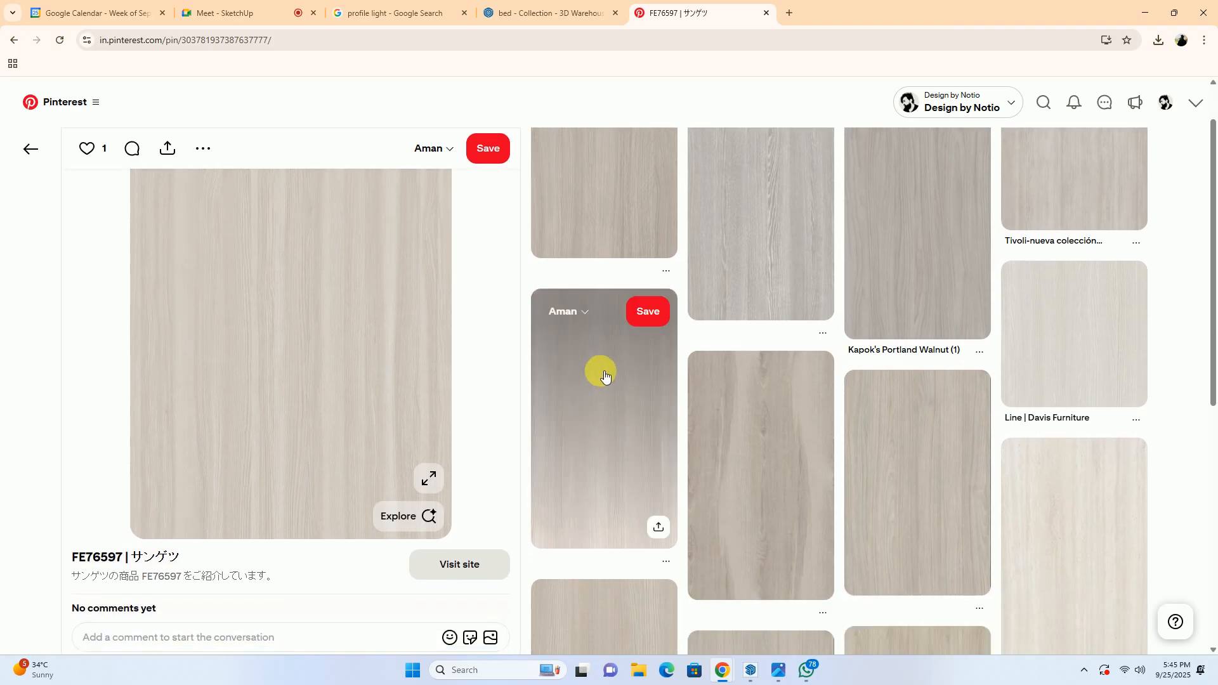
scroll(581, 346, up, 1)
scroll(581, 346, down, 6)
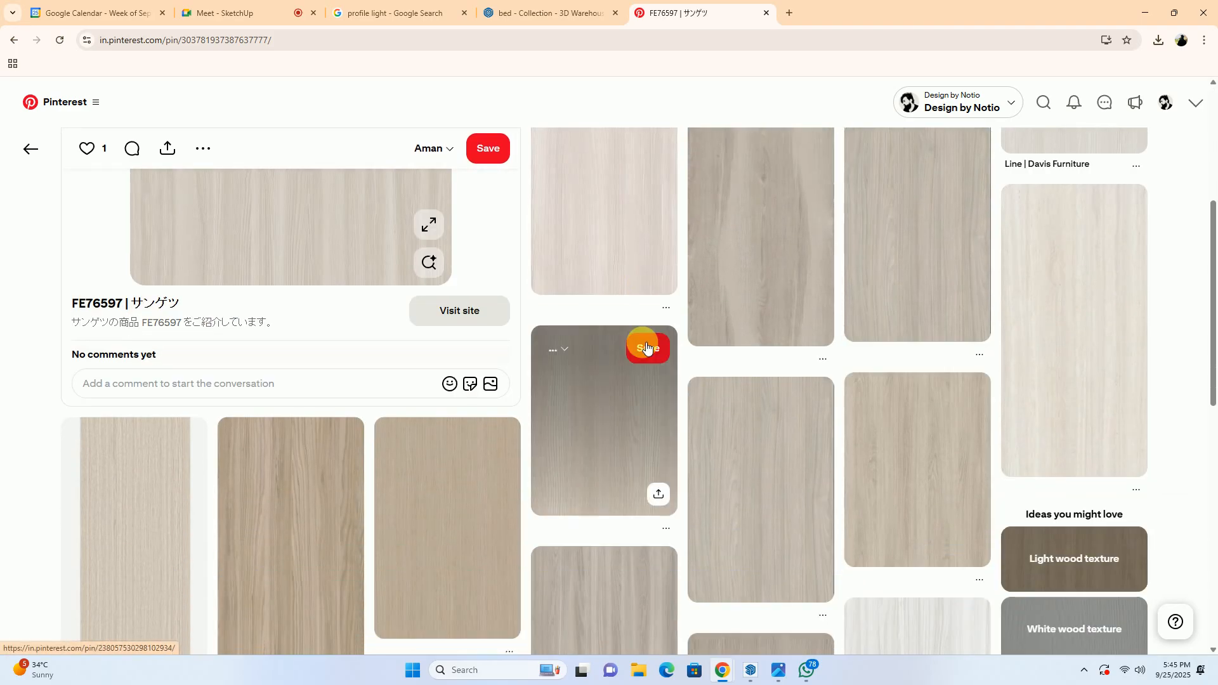
scroll(787, 312, down, 6)
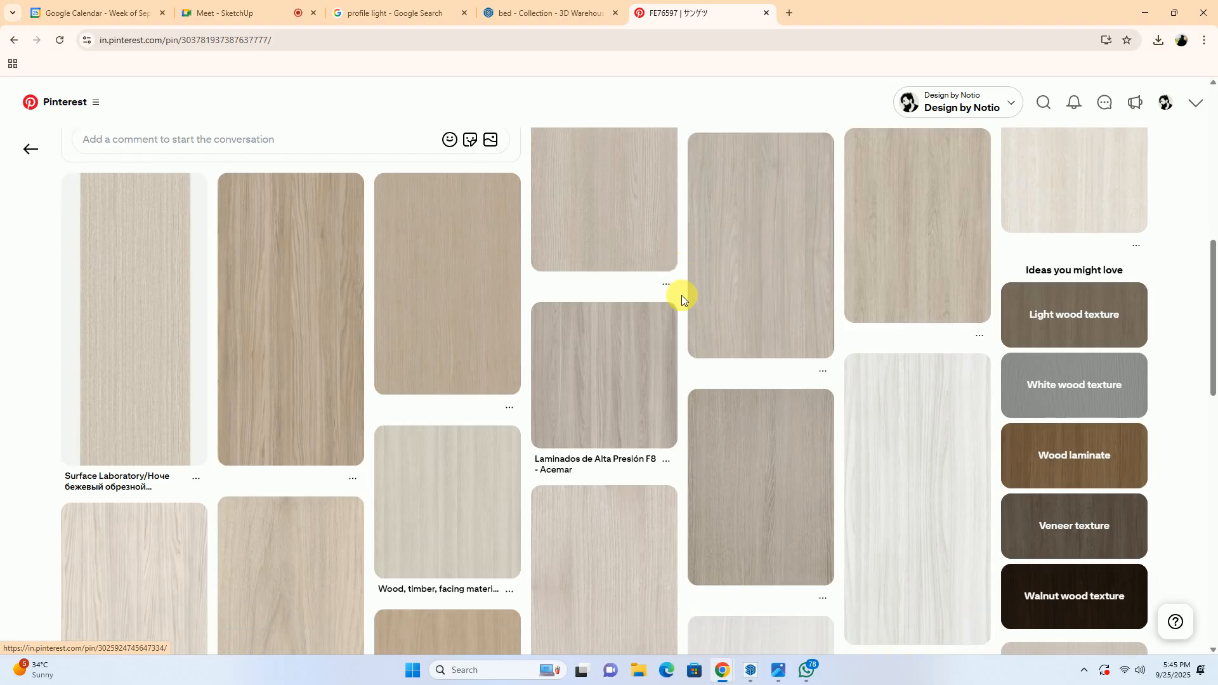
scroll(678, 295, down, 3)
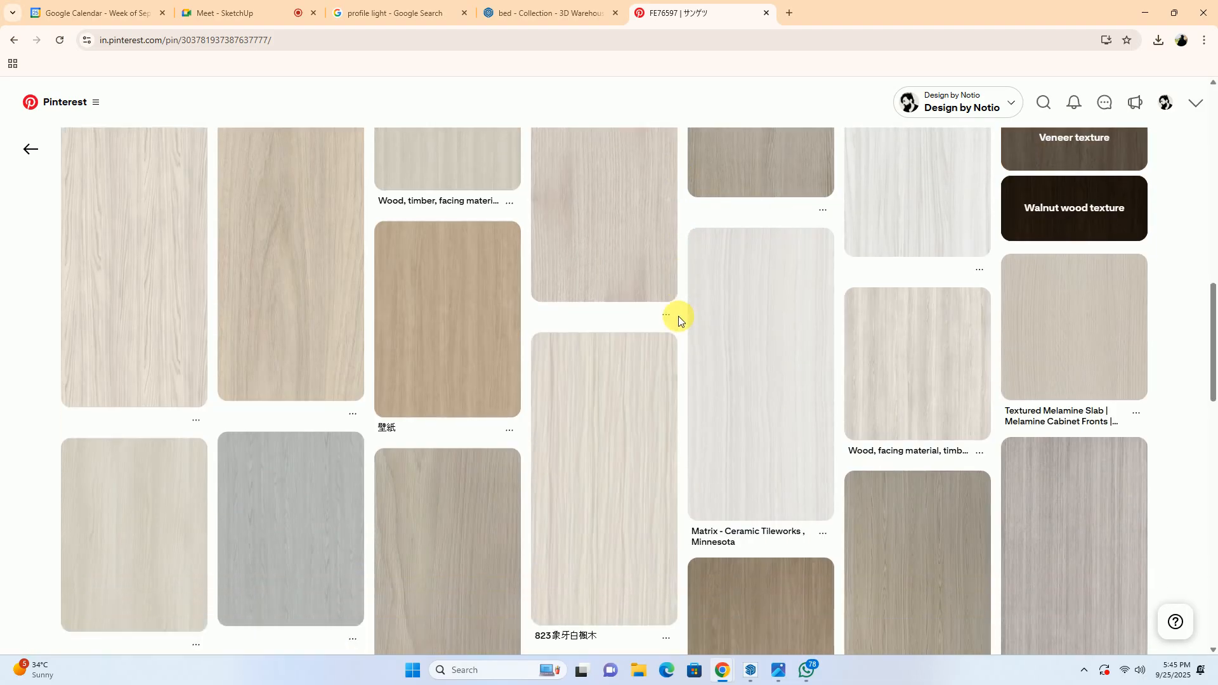
scroll(498, 294, down, 3)
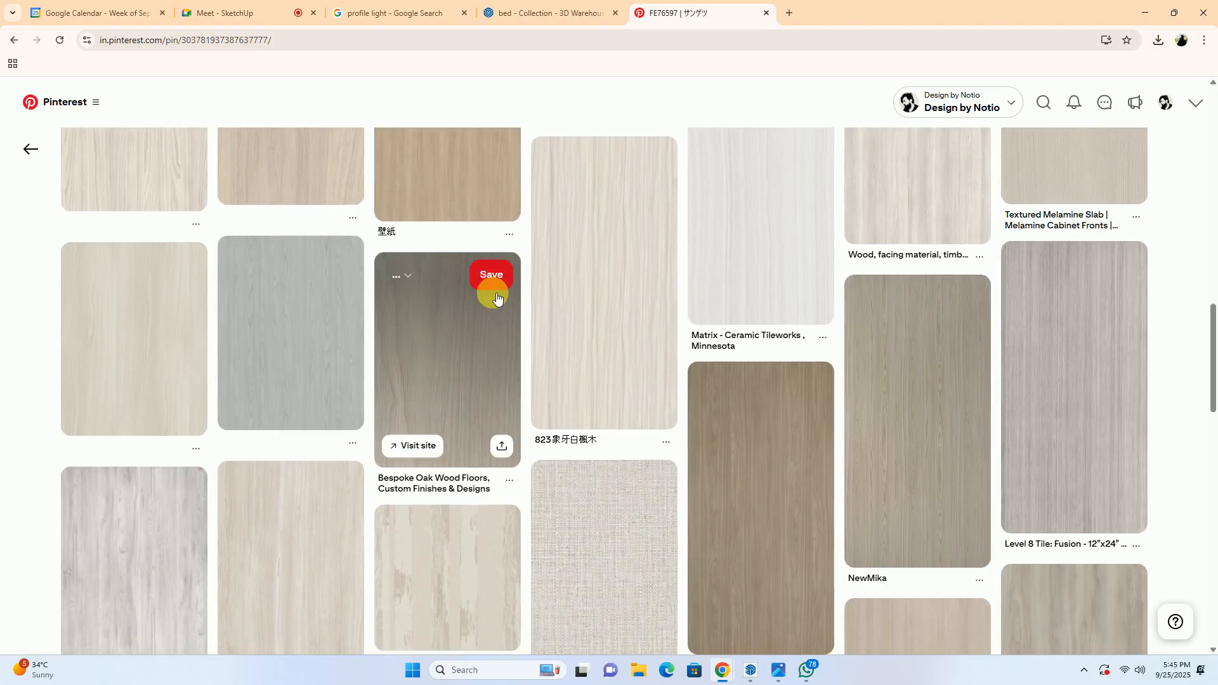
scroll(499, 294, down, 3)
scroll(353, 318, down, 5)
scroll(355, 318, down, 3)
scroll(703, 341, up, 15)
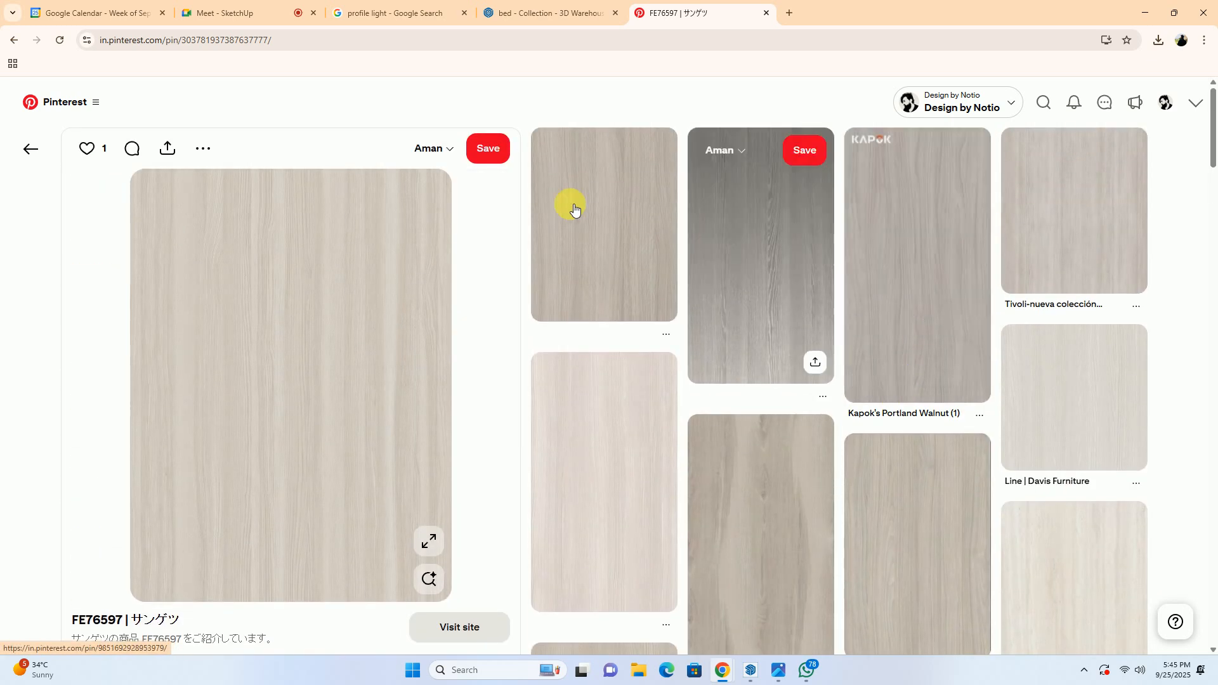
Open the greige fine-grained pin related to FE76597, examine its related wood textures, and return to the earlier pins
click(614, 212)
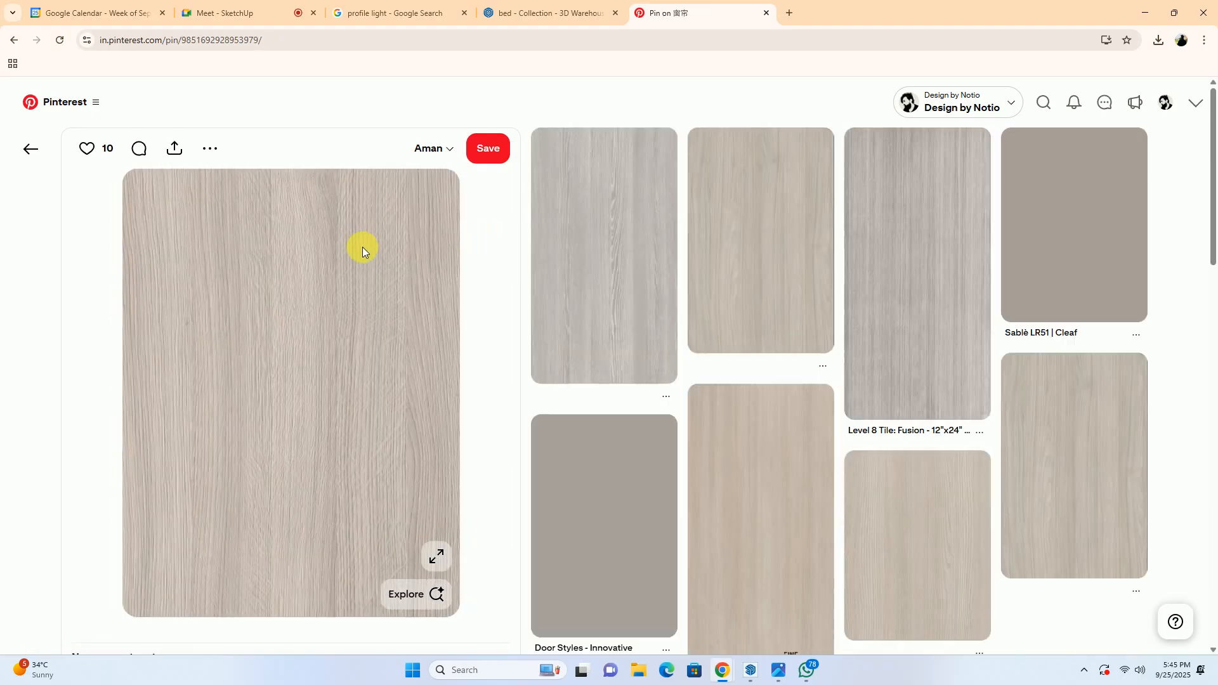
scroll(644, 335, down, 2)
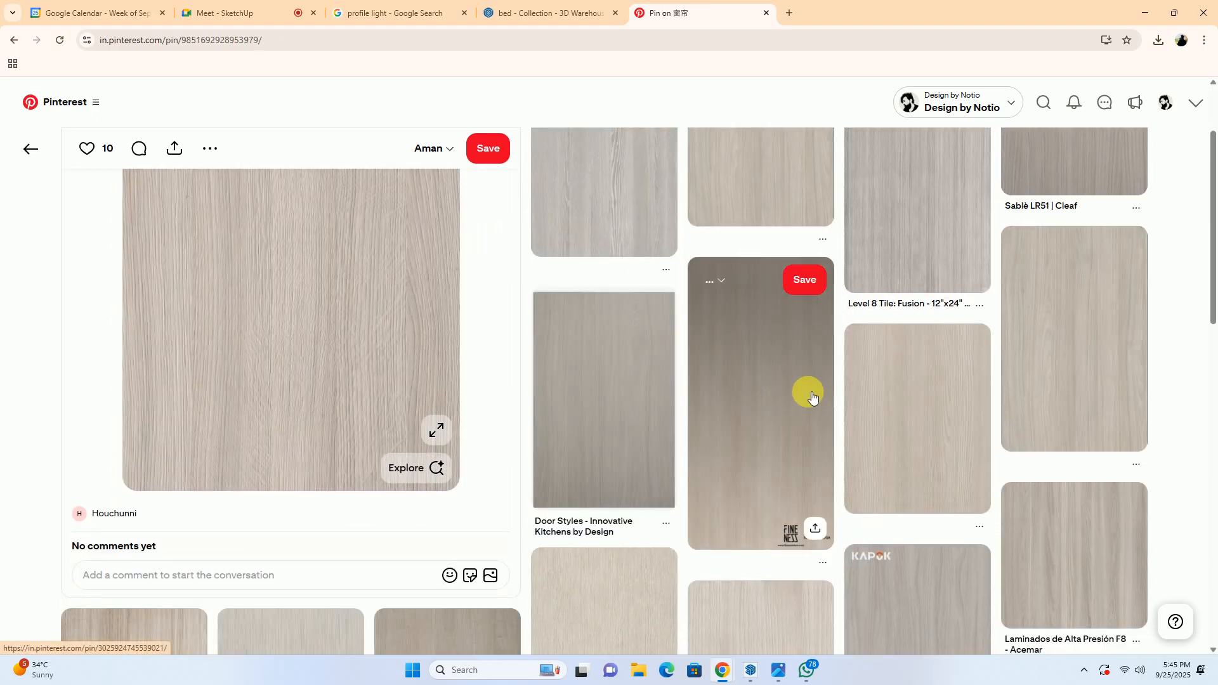
scroll(711, 404, down, 3)
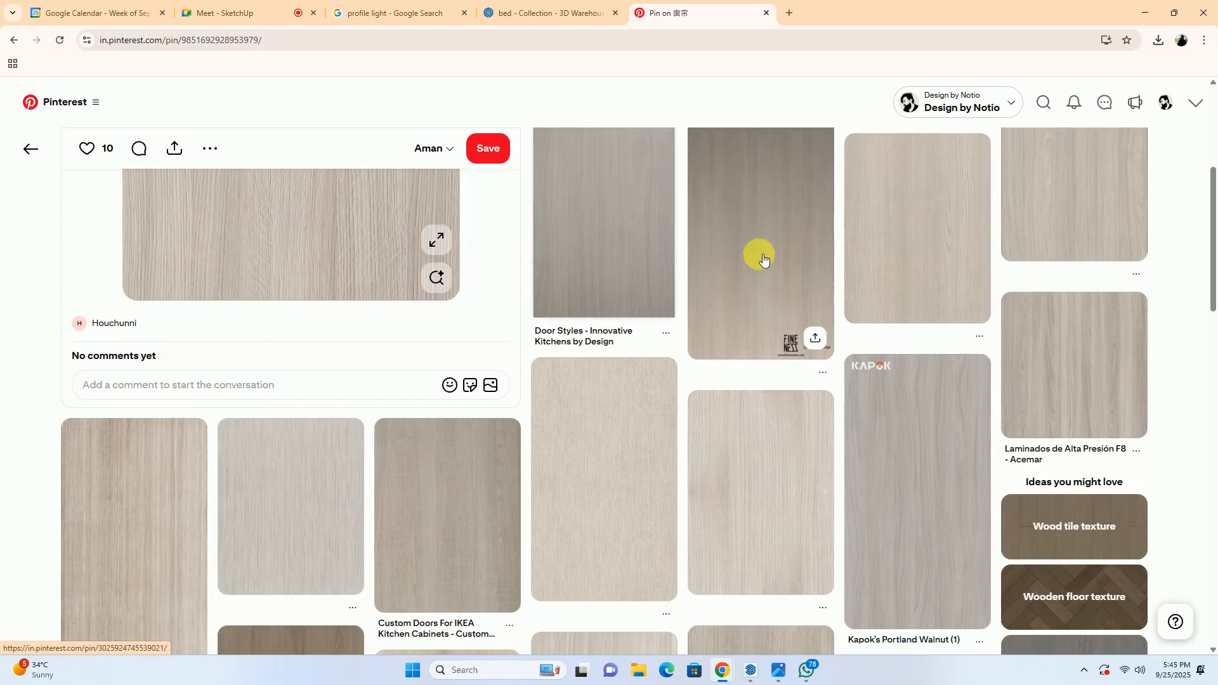
click(30, 151)
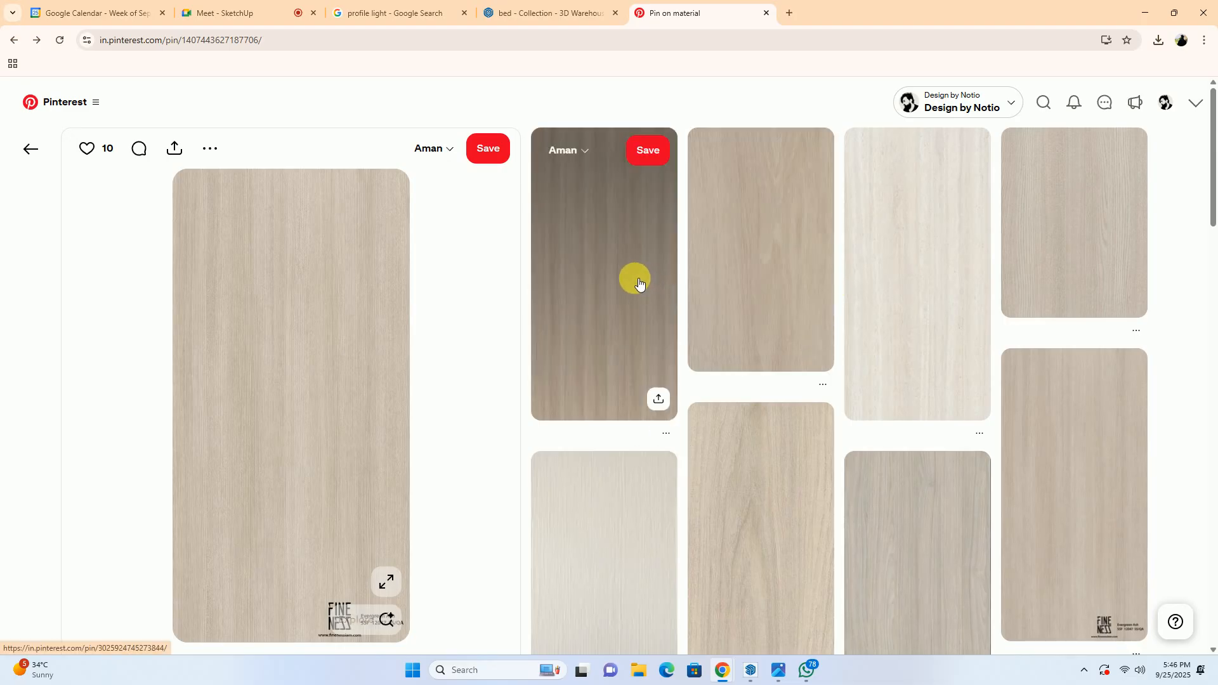
Open a plain beige wood pin, look through its related textures for a light grain, and go back to the Kiani Good Wood pin
click(761, 272)
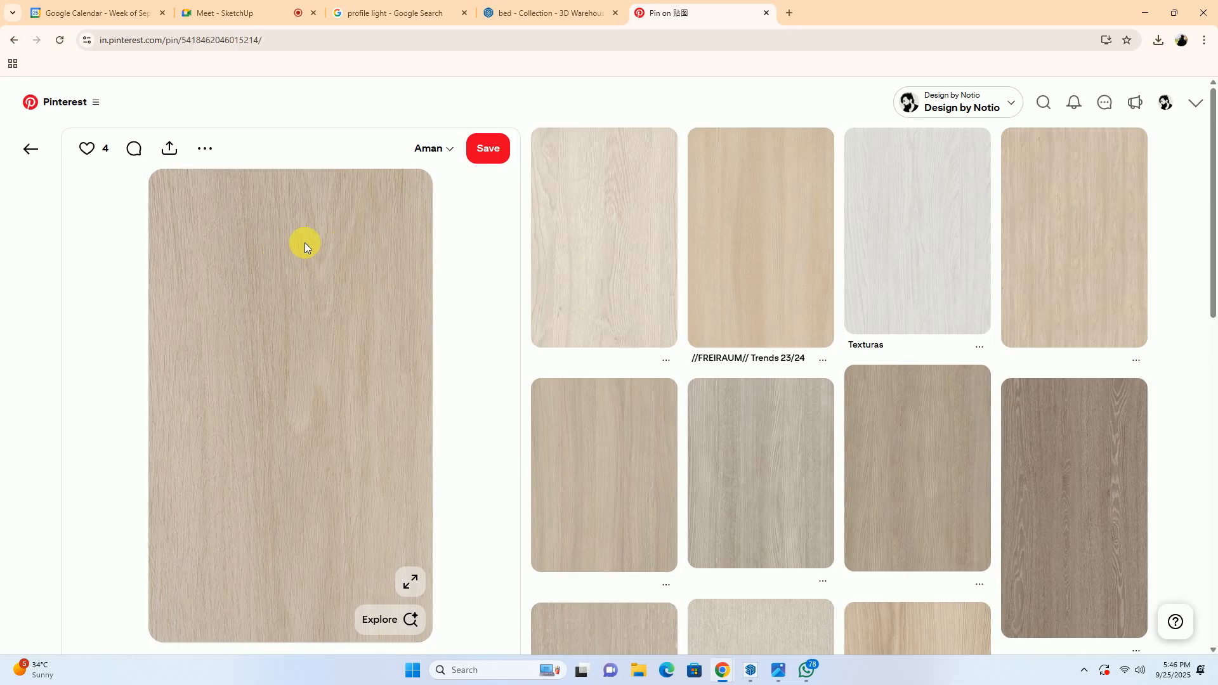
scroll(330, 241, down, 2)
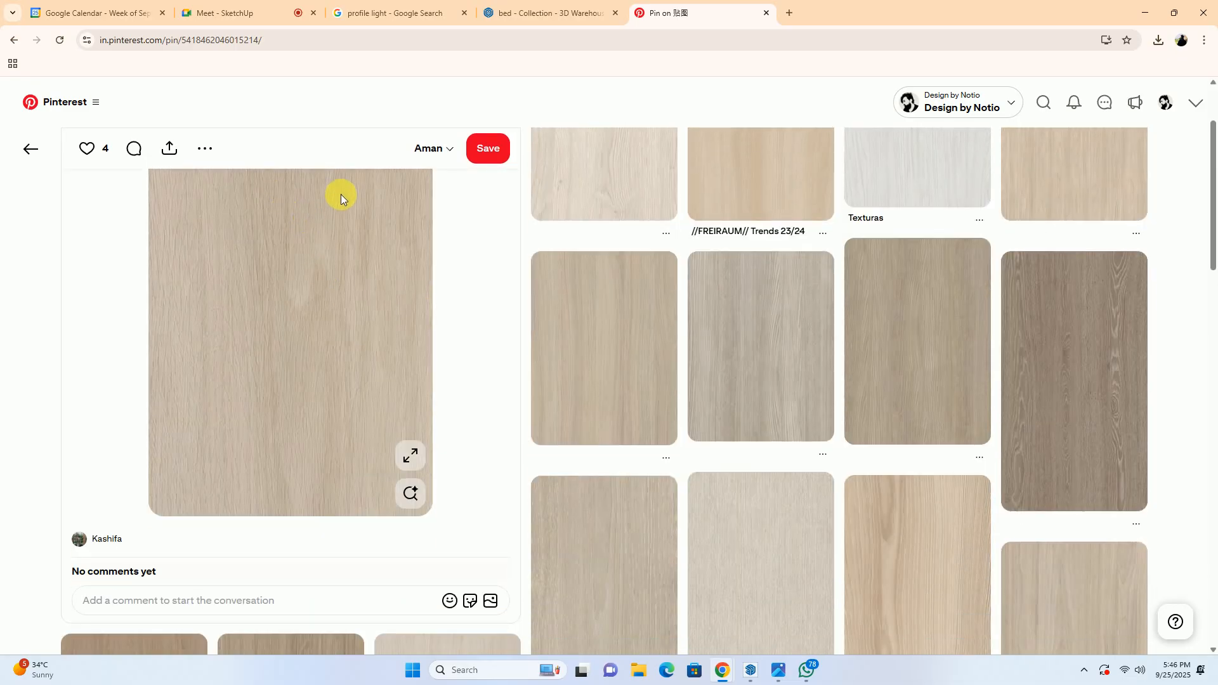
scroll(348, 256, up, 2)
scroll(472, 390, down, 7)
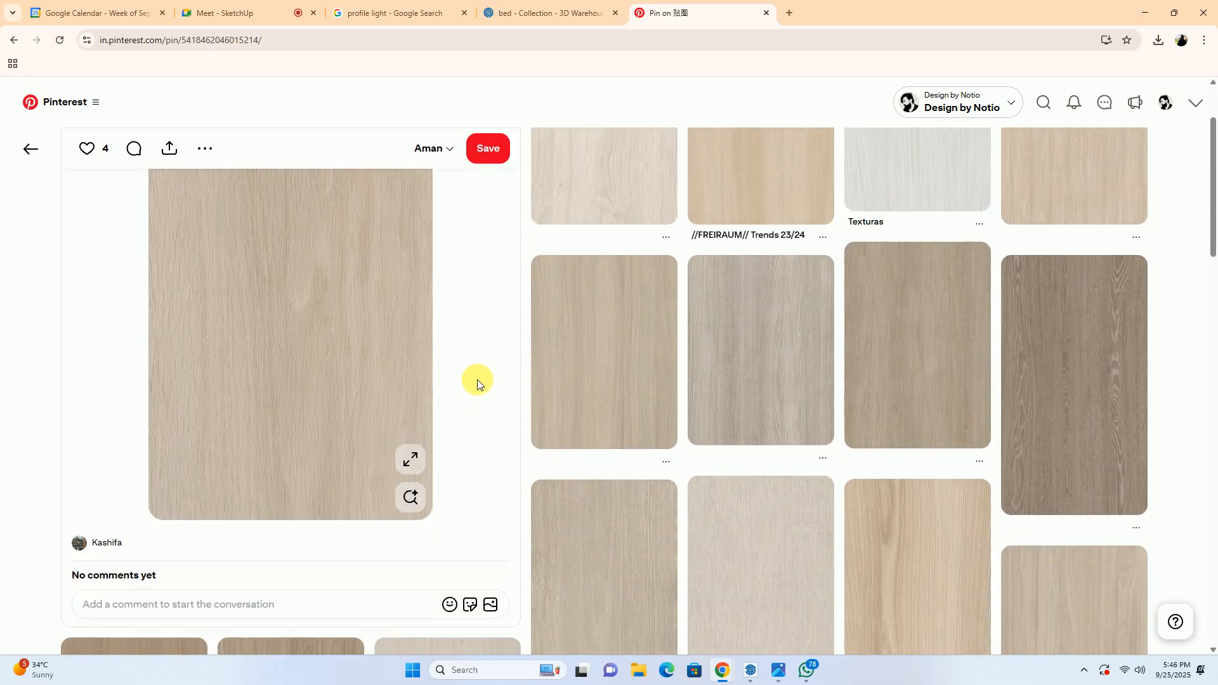
scroll(431, 420, down, 3)
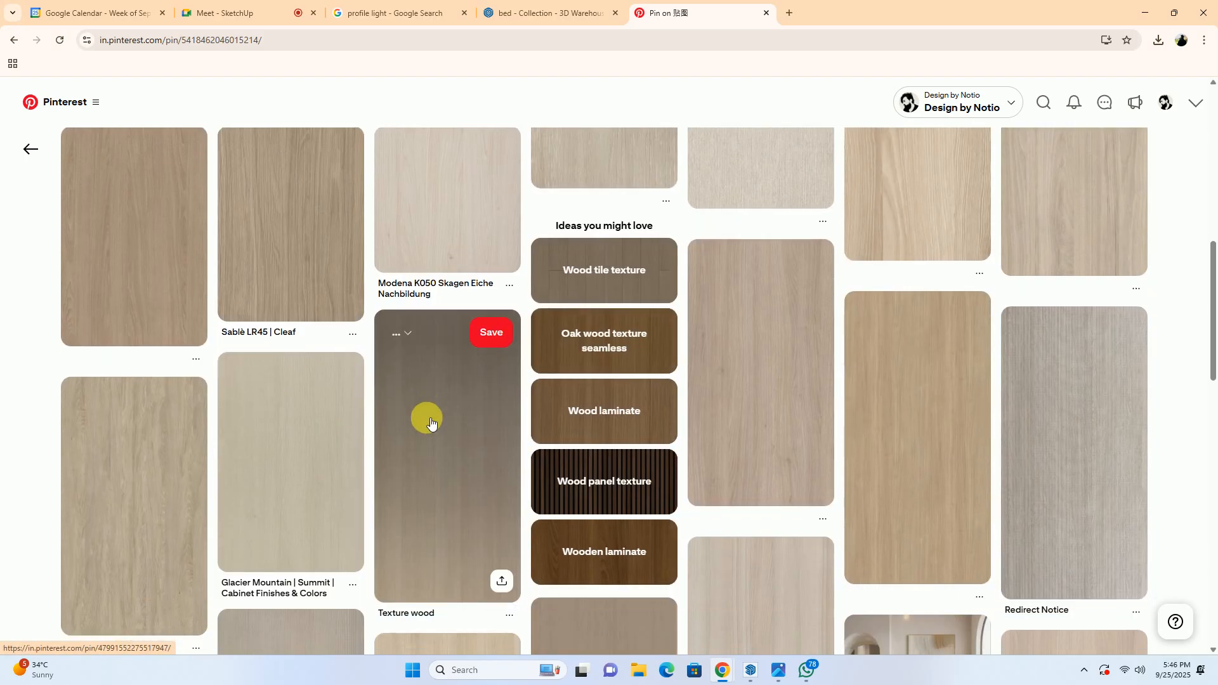
scroll(431, 476, down, 3)
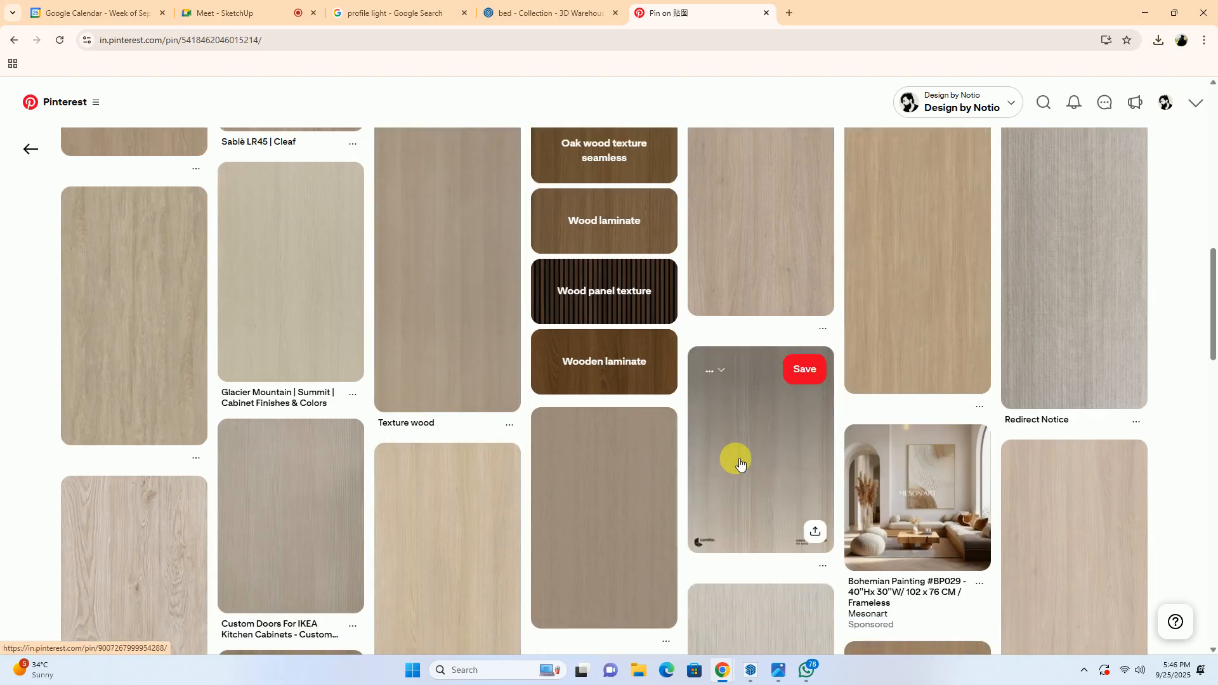
scroll(740, 464, down, 3)
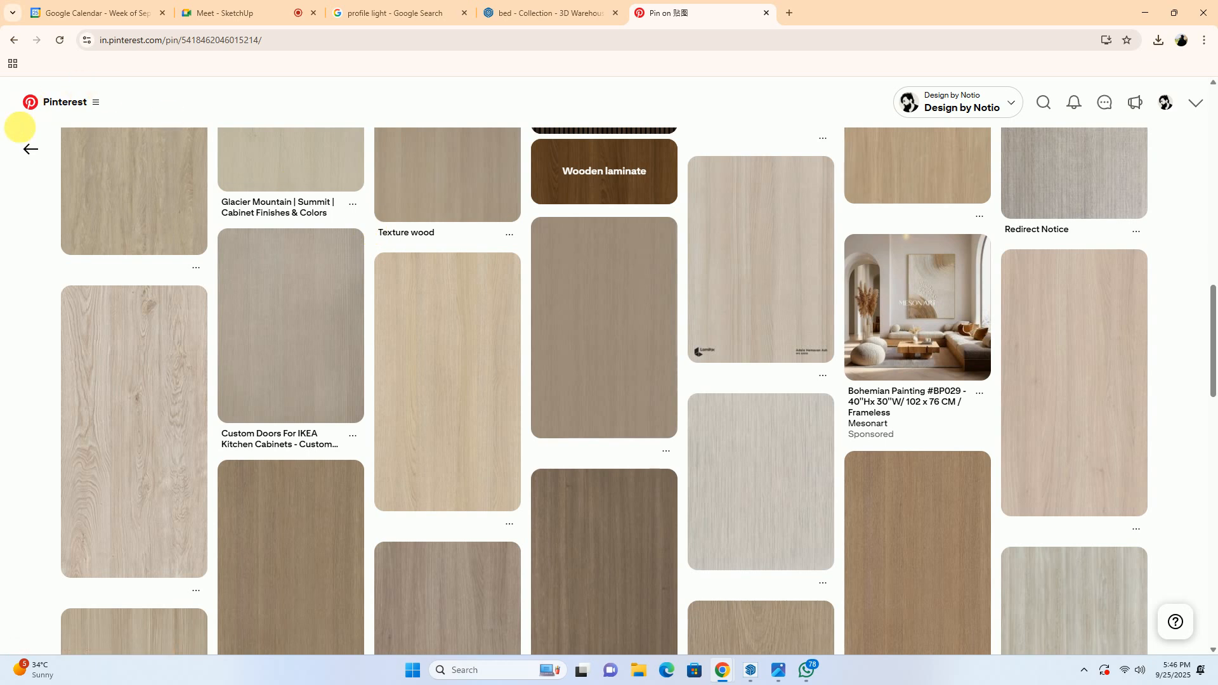
click(31, 164)
click(30, 153)
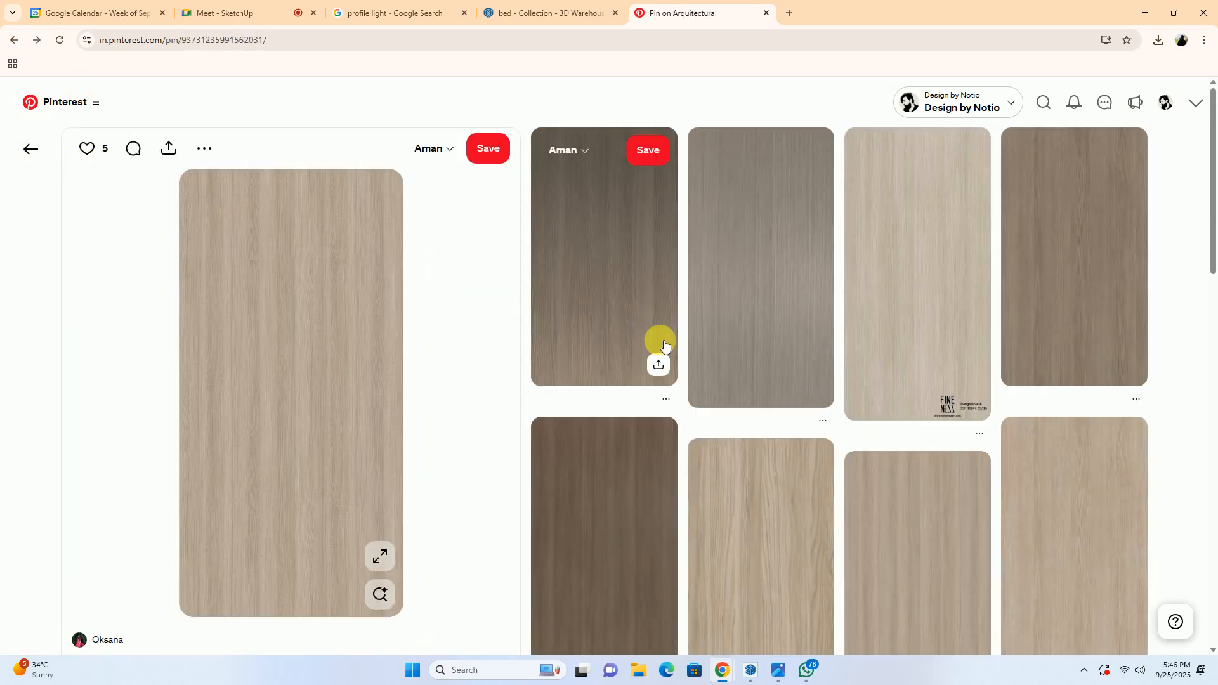
click(29, 148)
scroll(444, 346, up, 4)
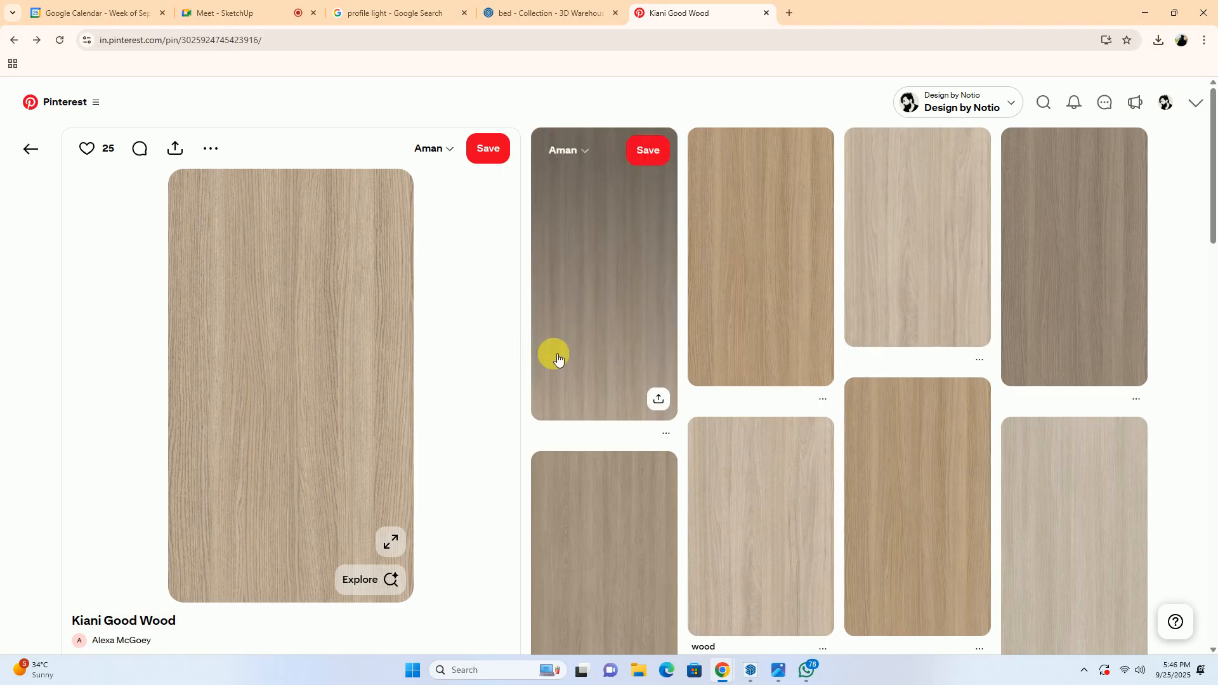
Compare the light beige wood pattern pin with a whitish related wood pin, and return to the wood texture search results
click(1028, 293)
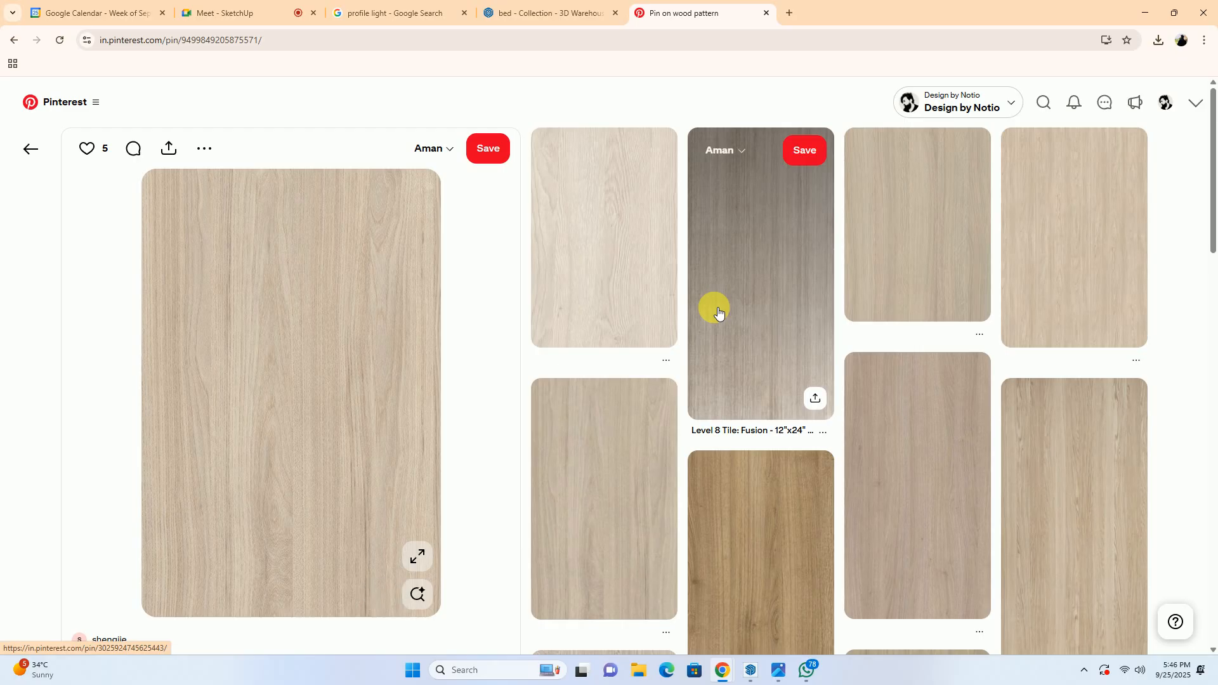
click(606, 286)
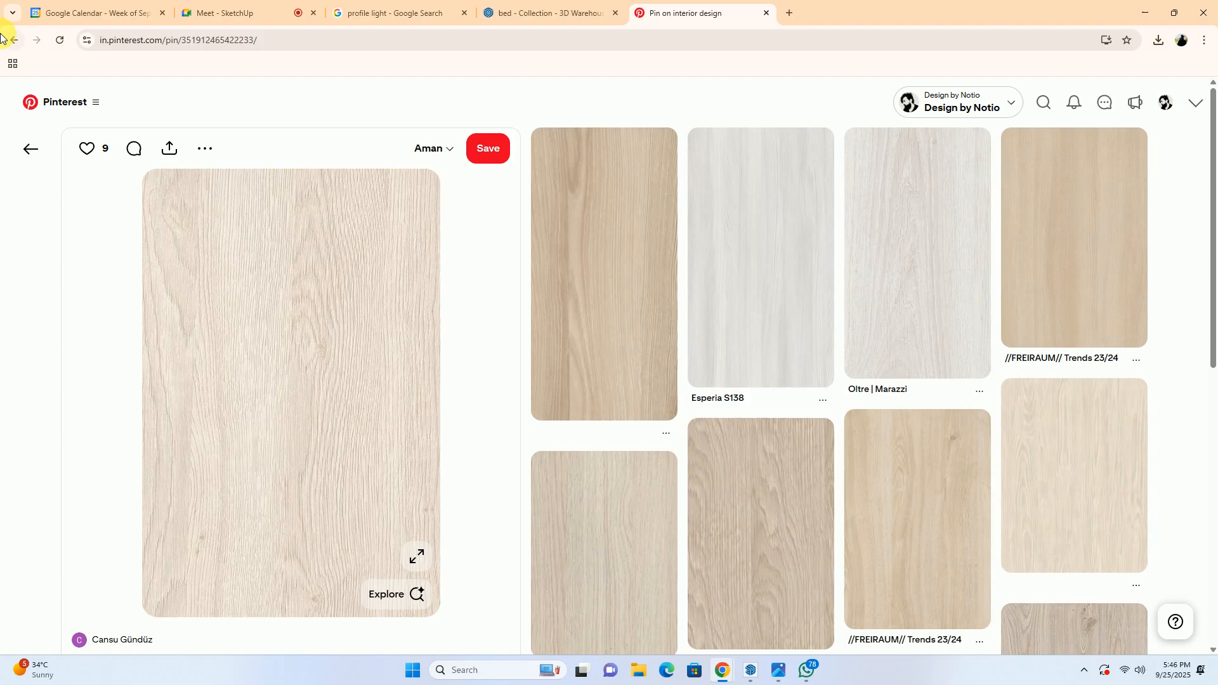
click(30, 149)
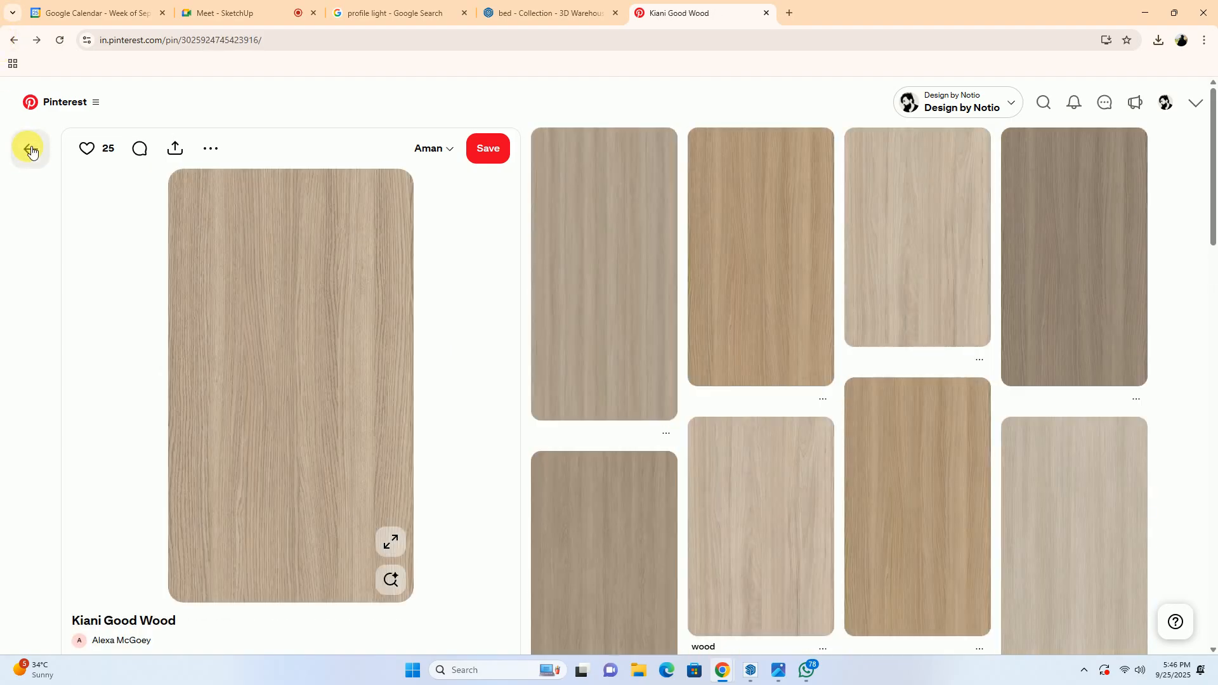
click(30, 149)
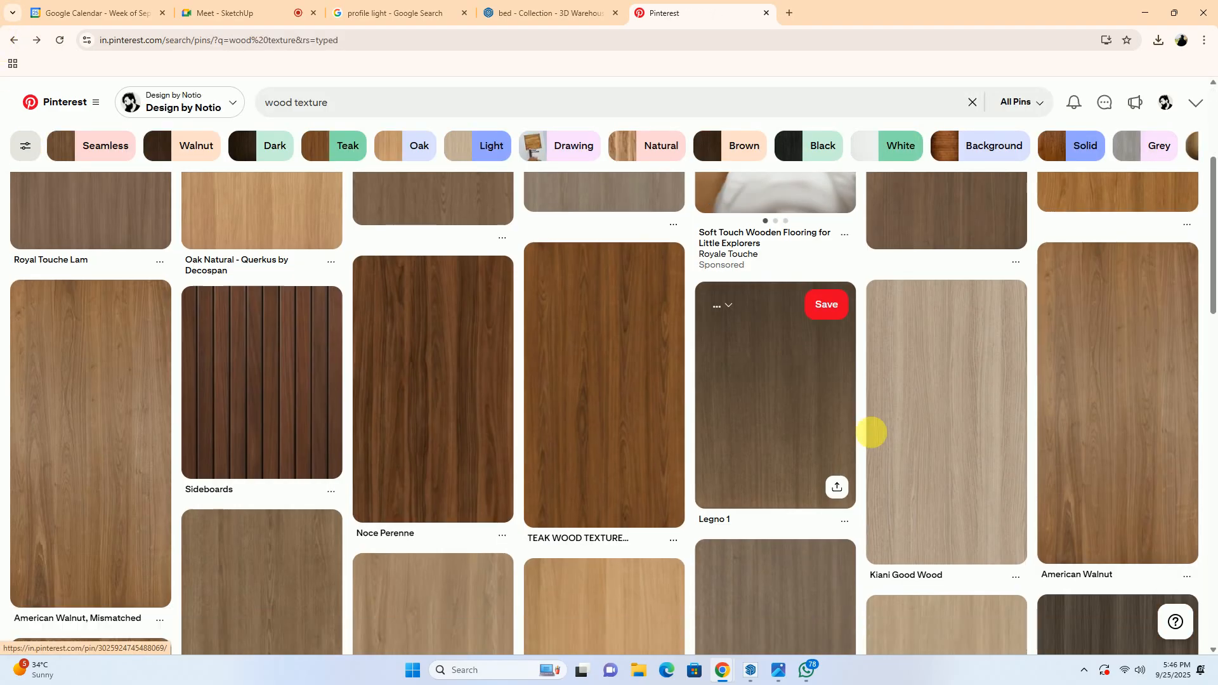
From the Kiani Good Wood pin, follow the light beige wood pattern pin to a related fine-grained beige texture and download its image
click(946, 427)
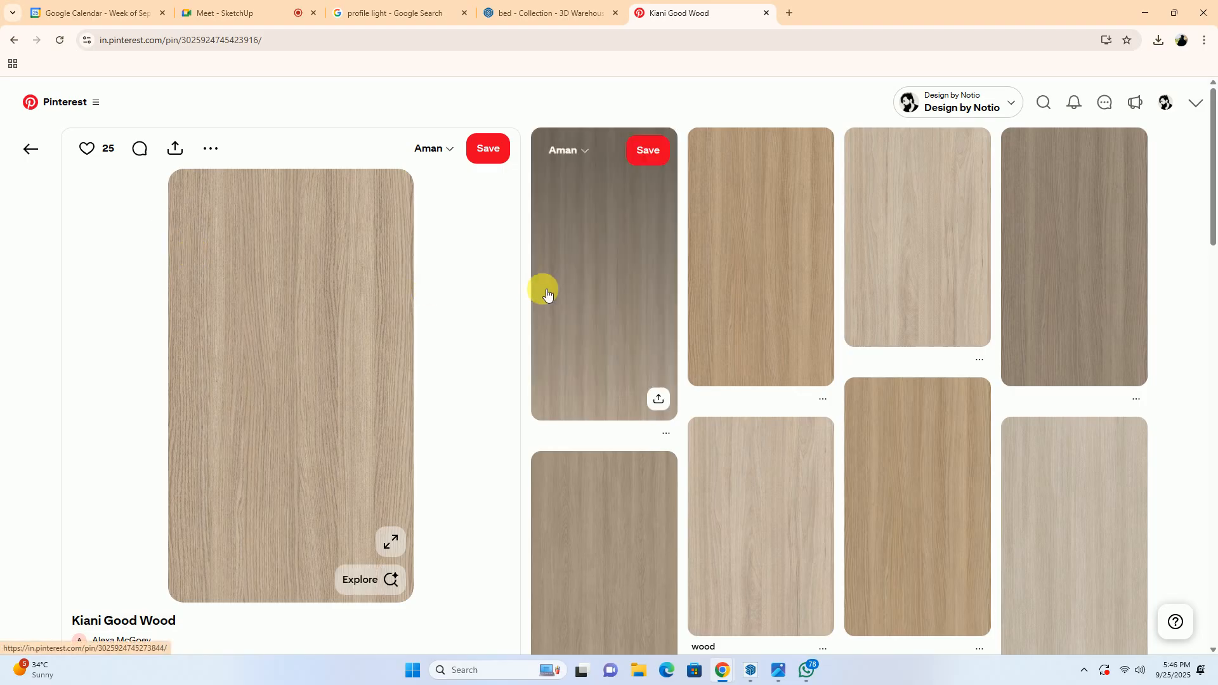
click(932, 236)
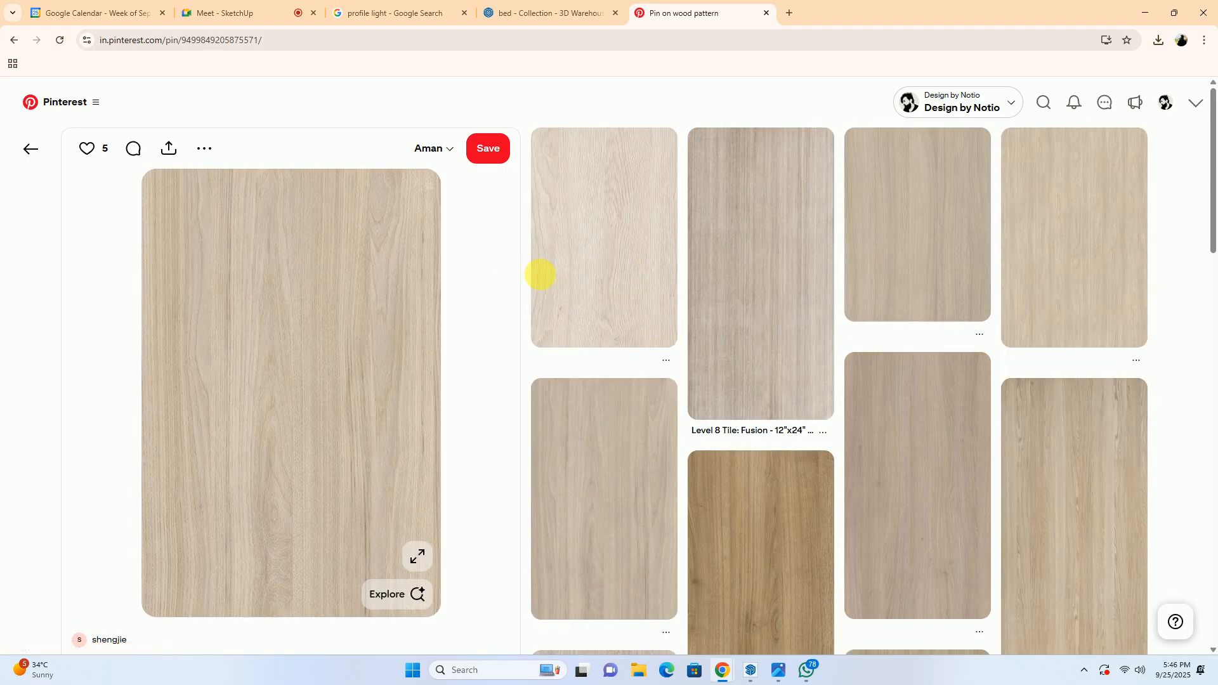
click(921, 235)
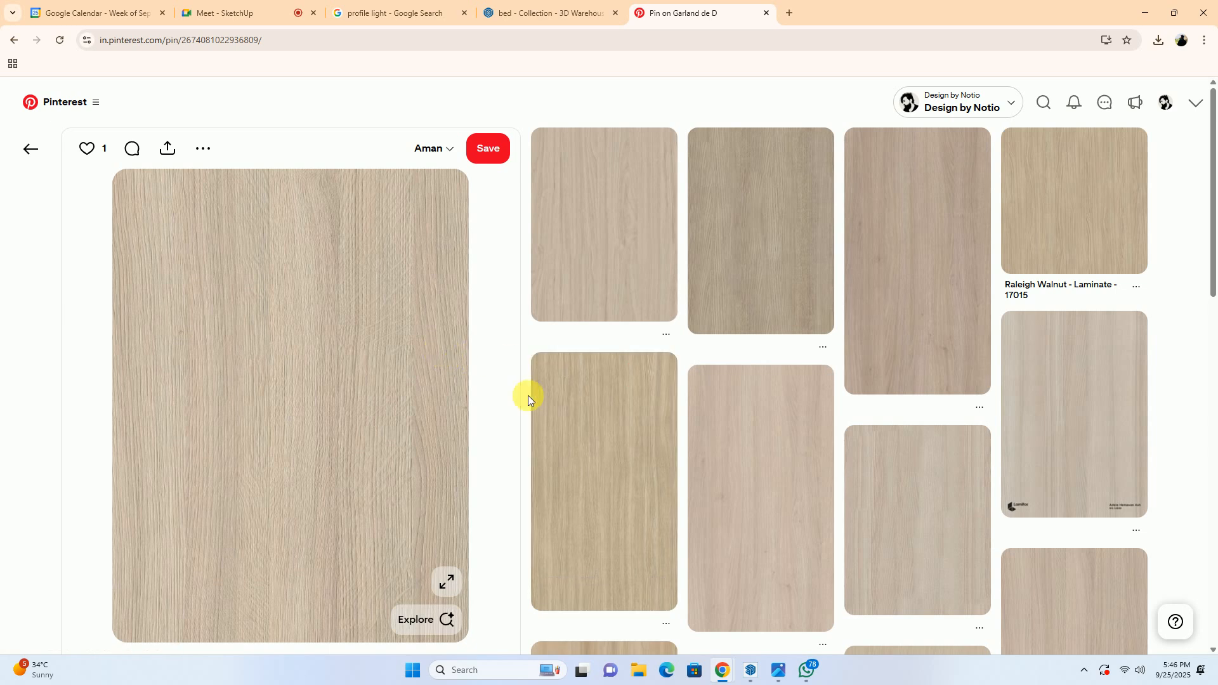
click(208, 147)
click(191, 188)
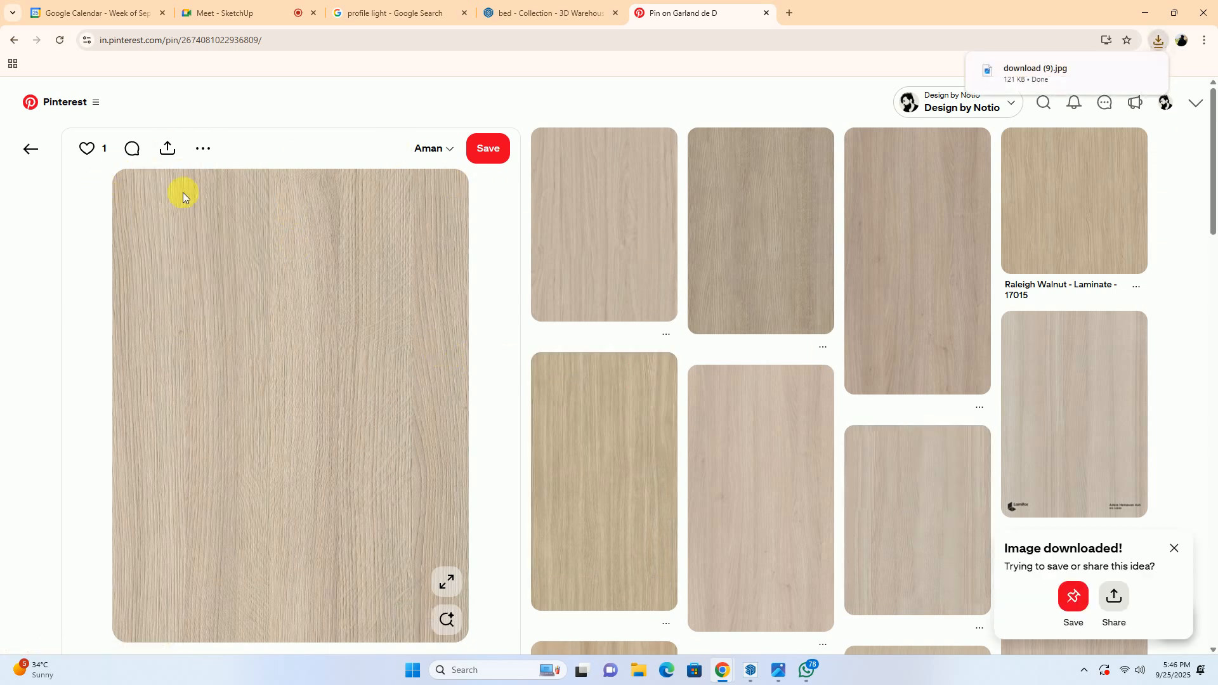
Look through the textures related to the downloaded beige wood pin for another suitable light wood grain
scroll(337, 343, down, 3)
scroll(337, 343, down, 4)
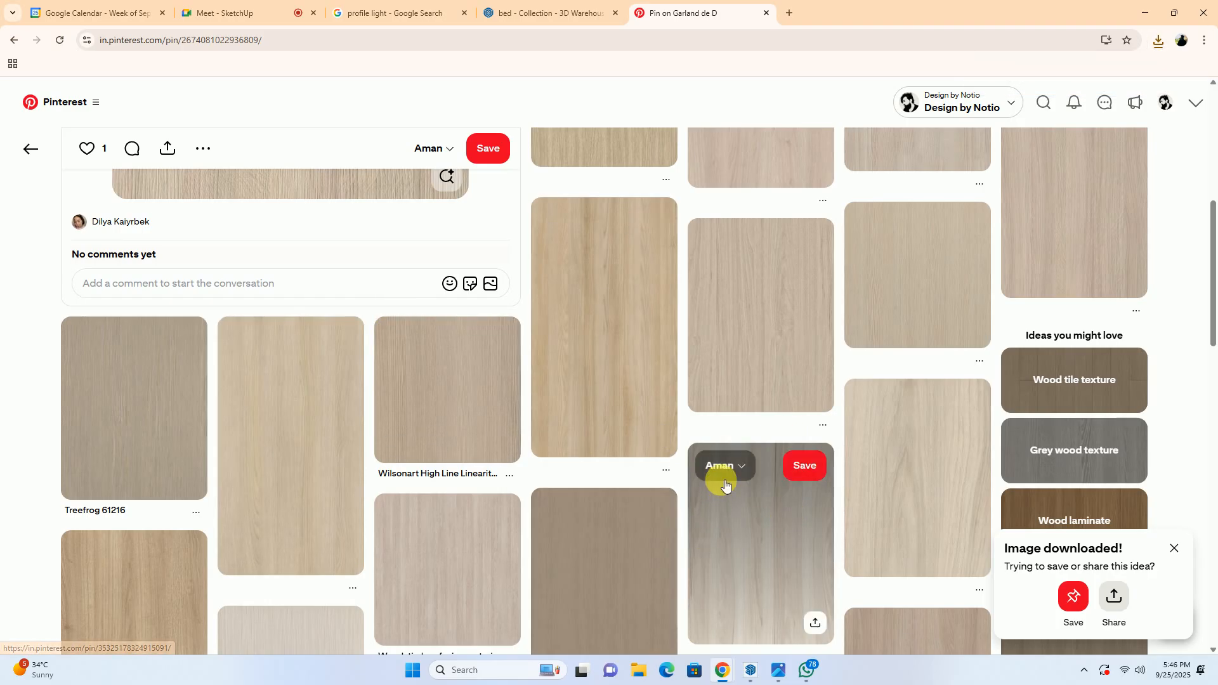
scroll(720, 481, down, 5)
scroll(727, 483, down, 6)
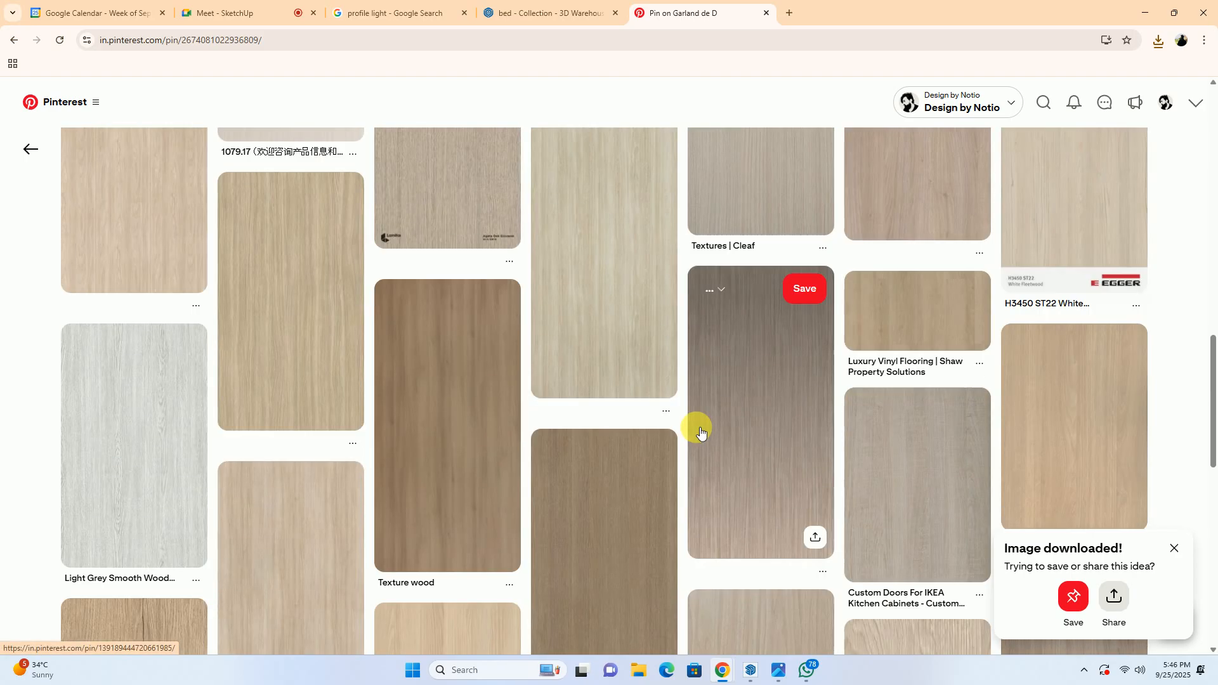
scroll(701, 431, down, 5)
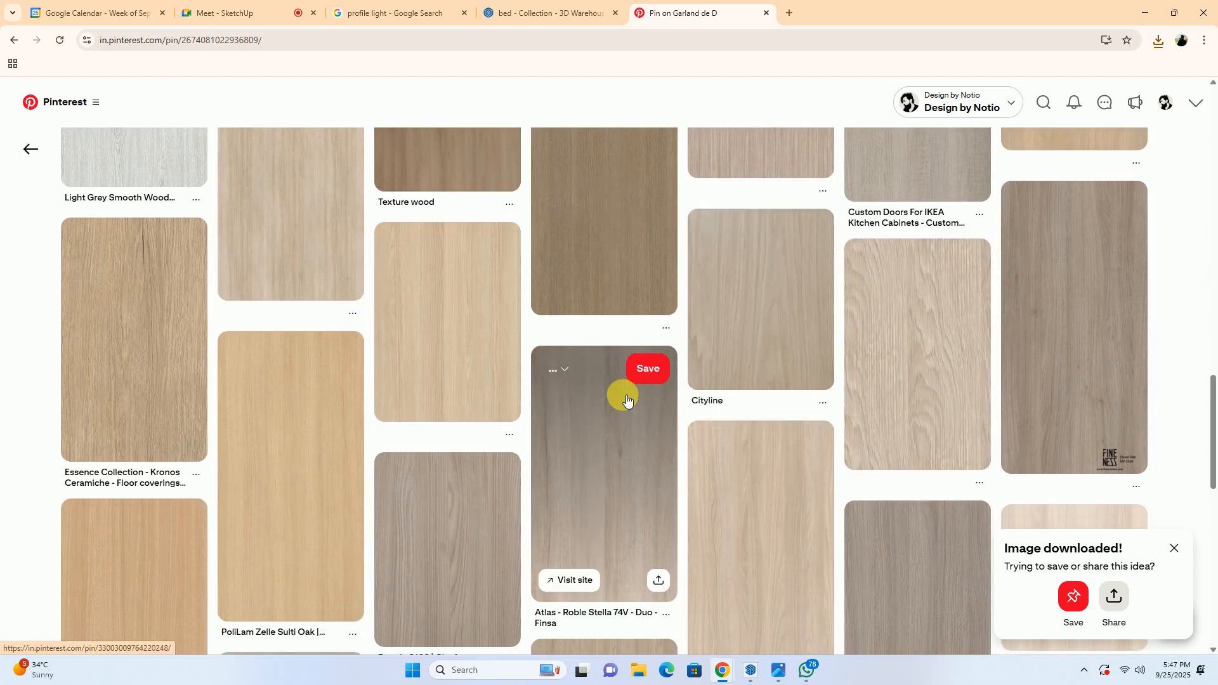
scroll(637, 391, down, 8)
scroll(656, 405, up, 10)
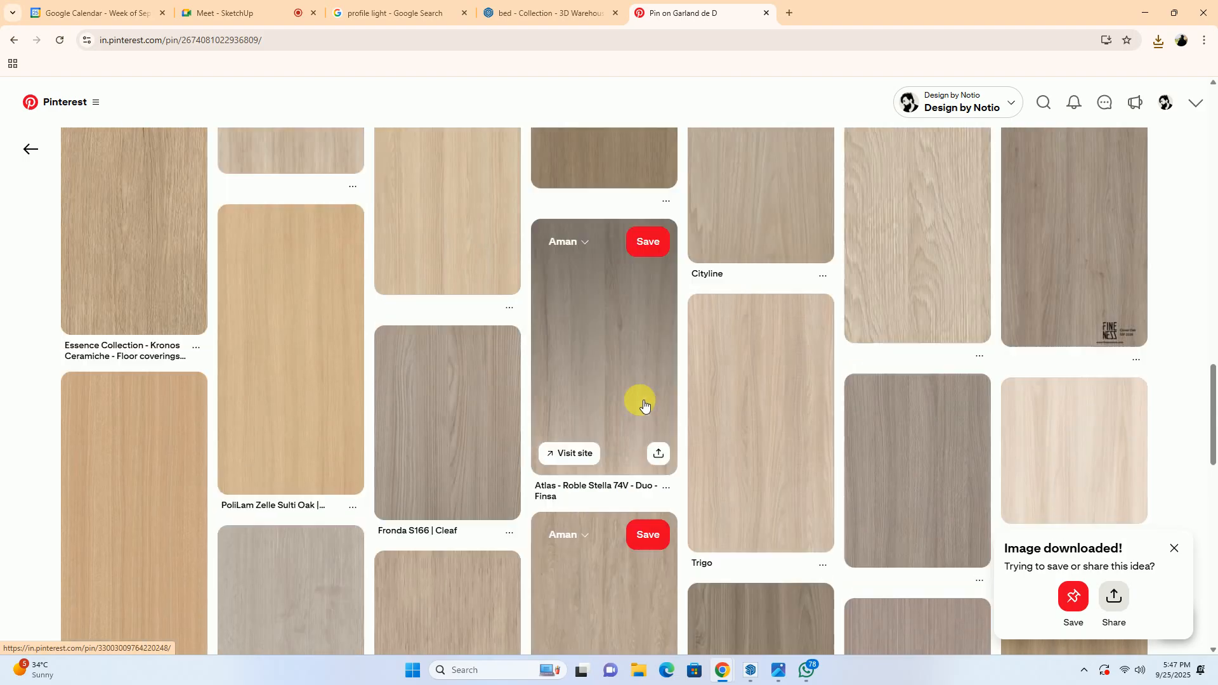
scroll(467, 387, down, 12)
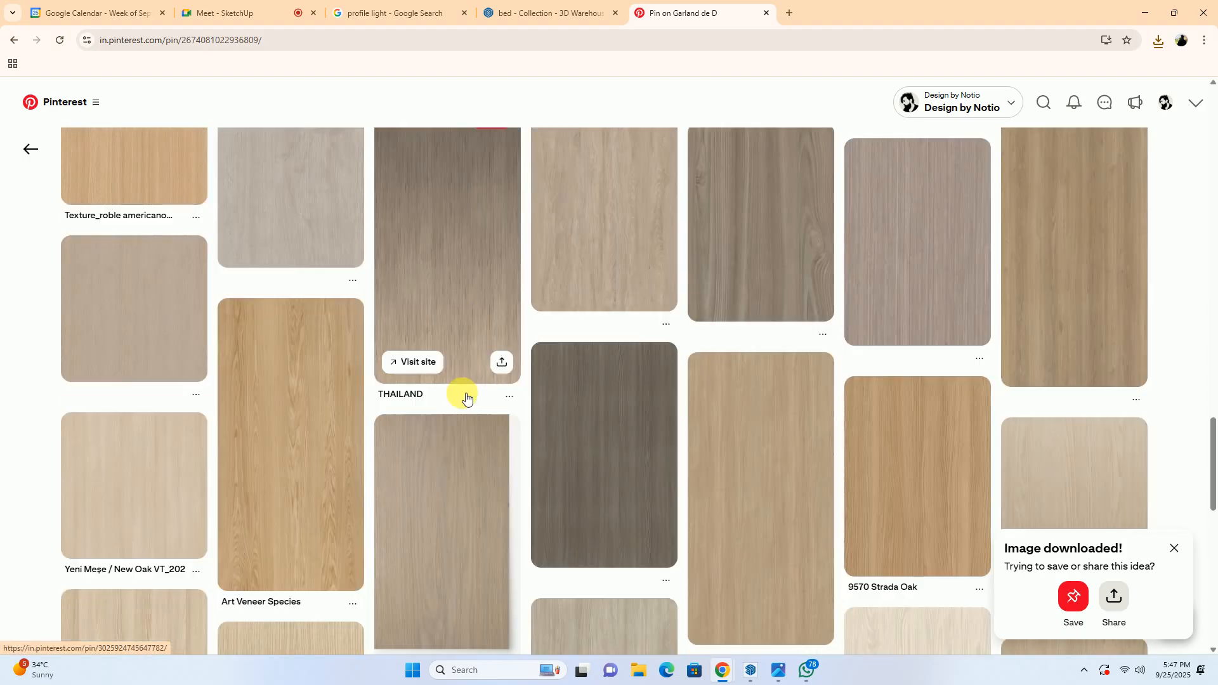
scroll(466, 405, down, 4)
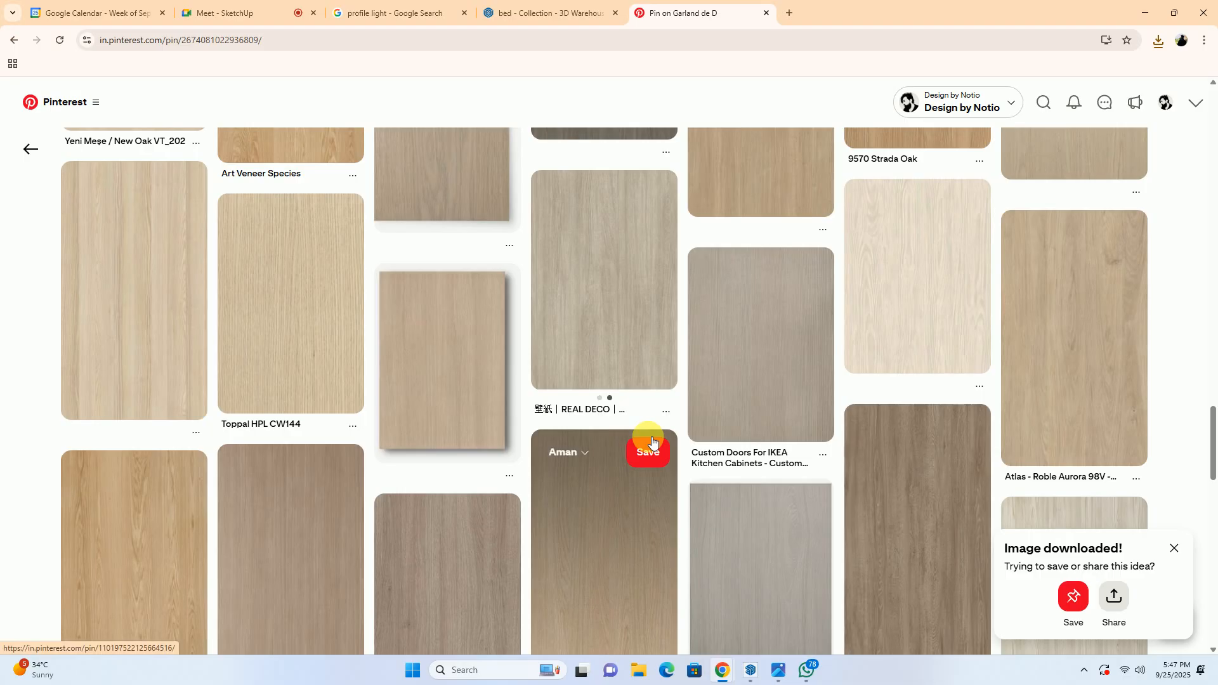
scroll(485, 389, down, 7)
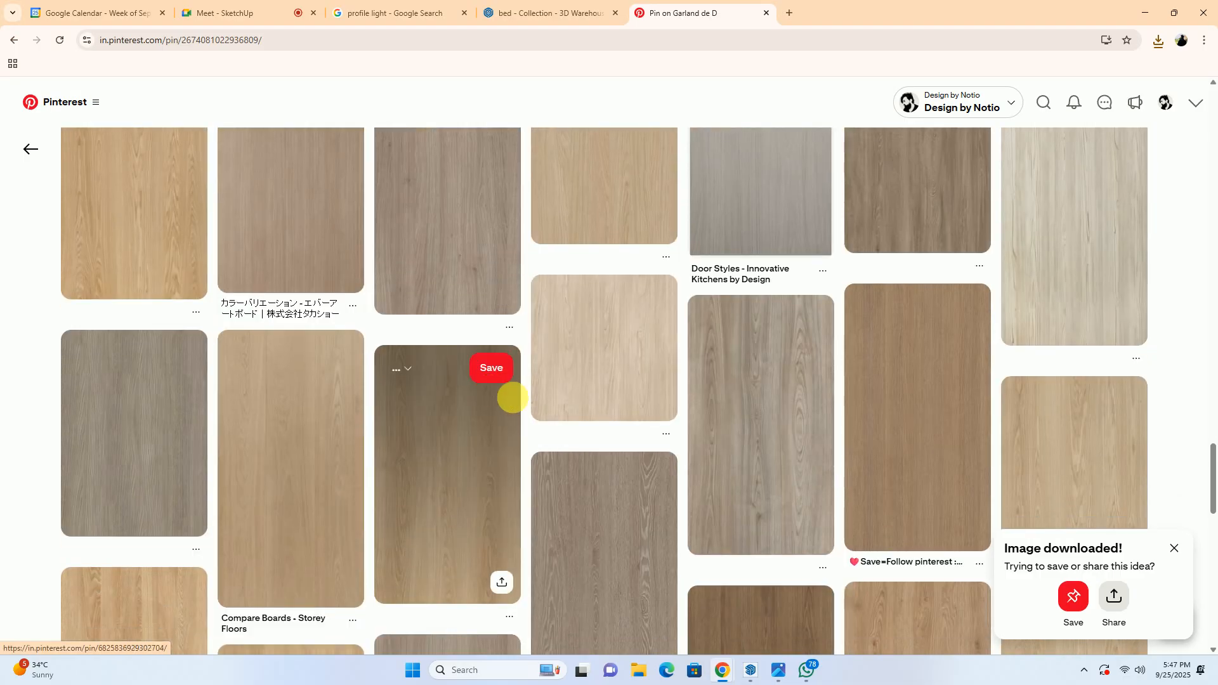
scroll(577, 381, down, 5)
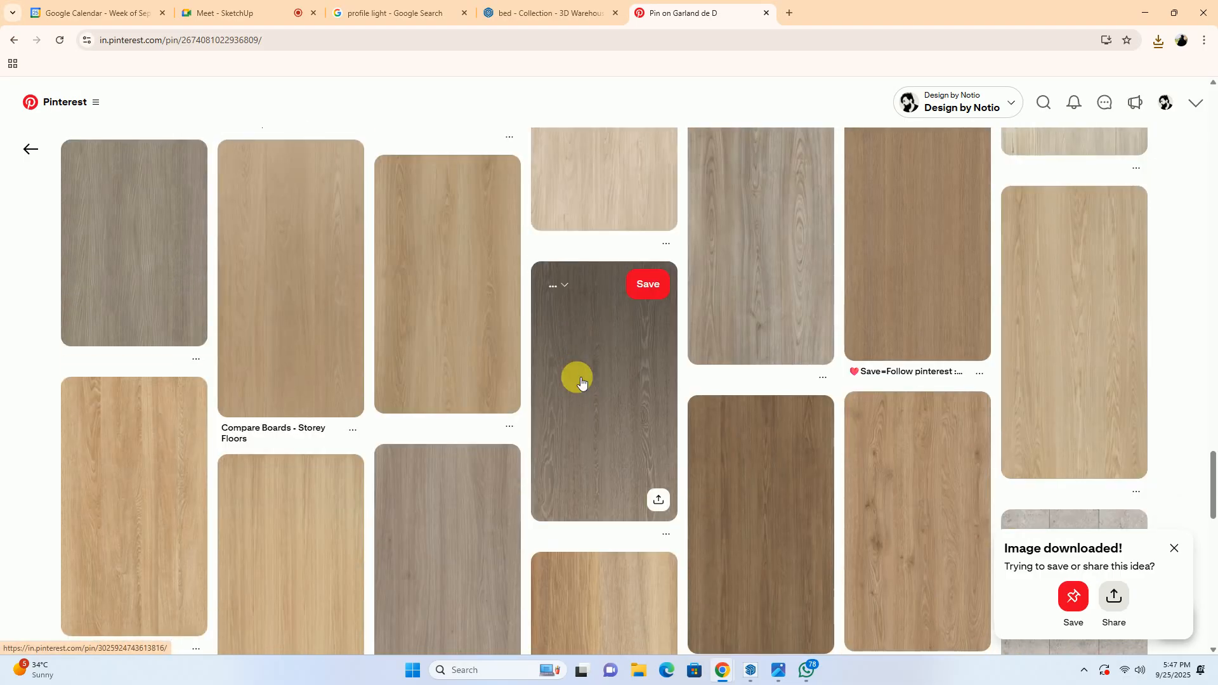
scroll(635, 367, down, 6)
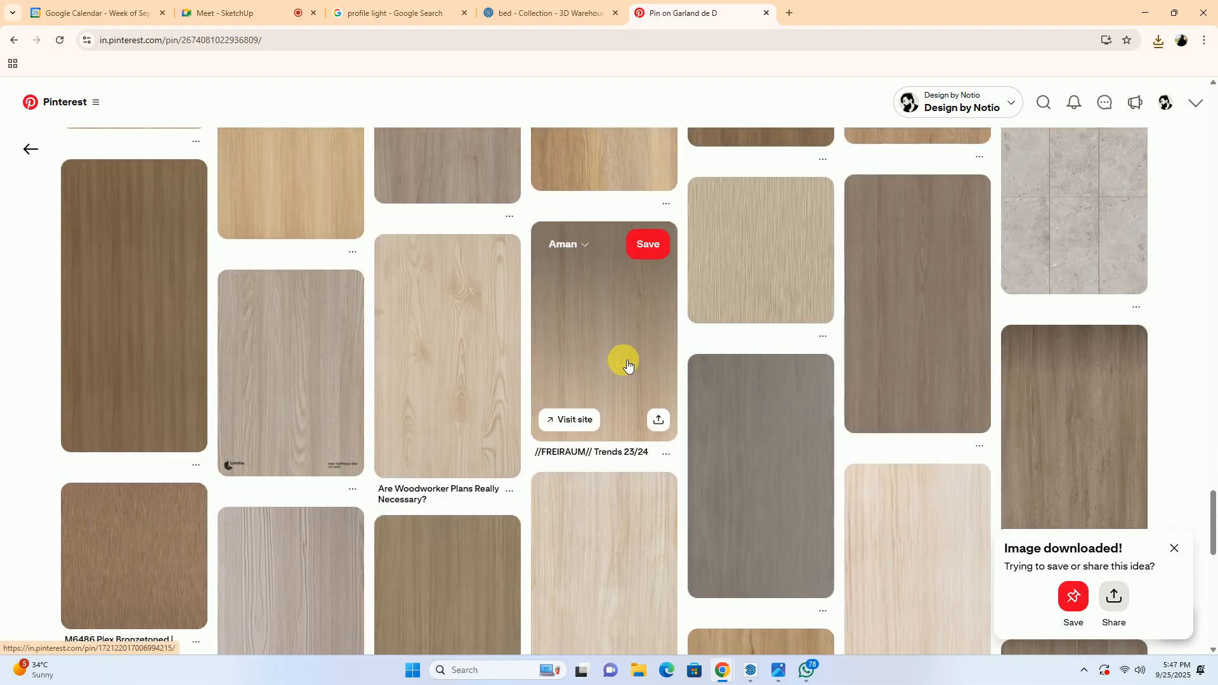
scroll(754, 417, down, 7)
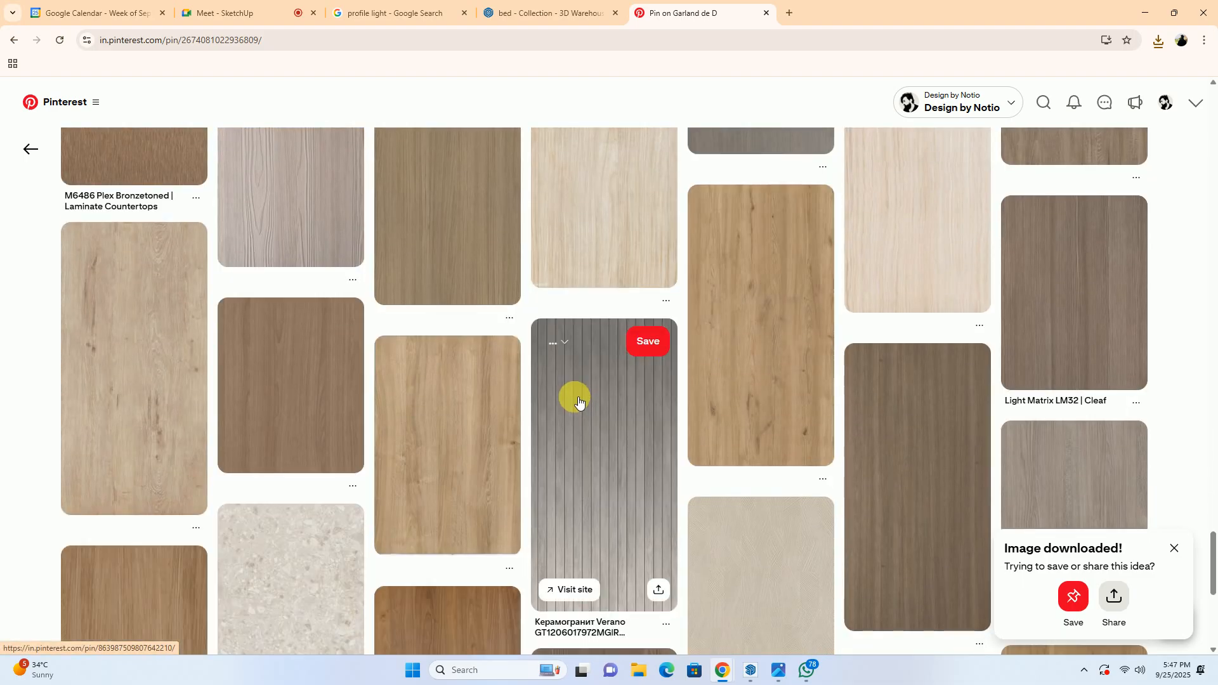
scroll(573, 394, down, 4)
scroll(539, 360, up, 7)
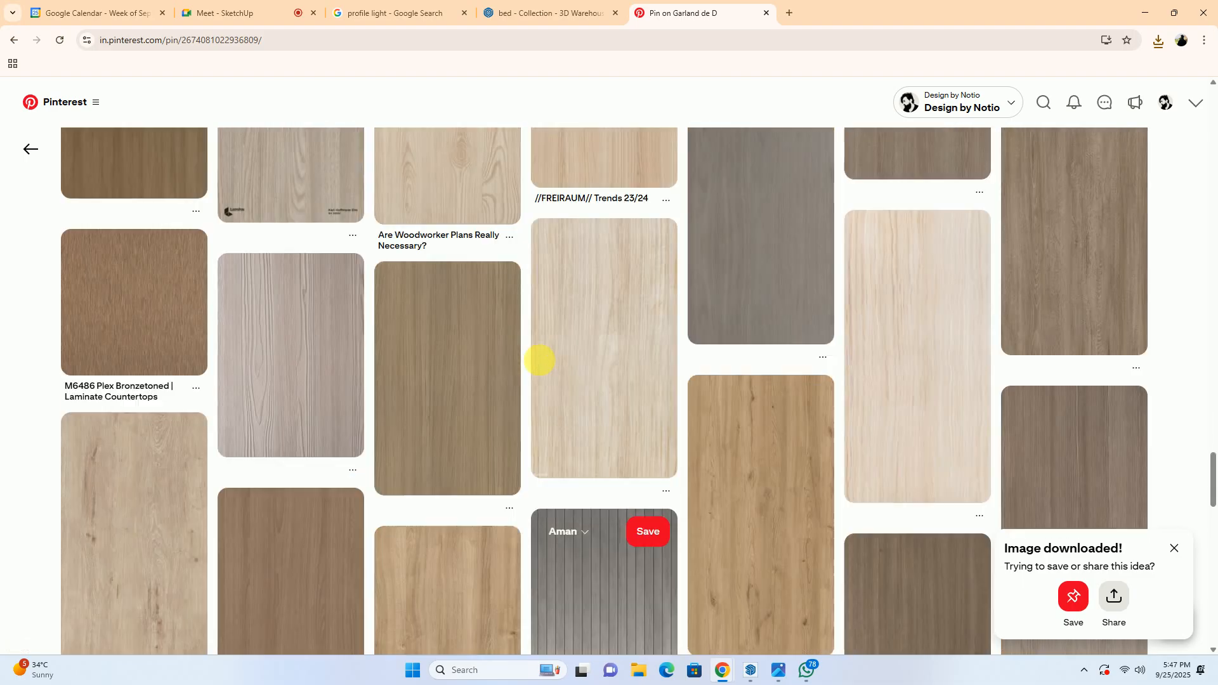
drag(1212, 474, 1211, 110)
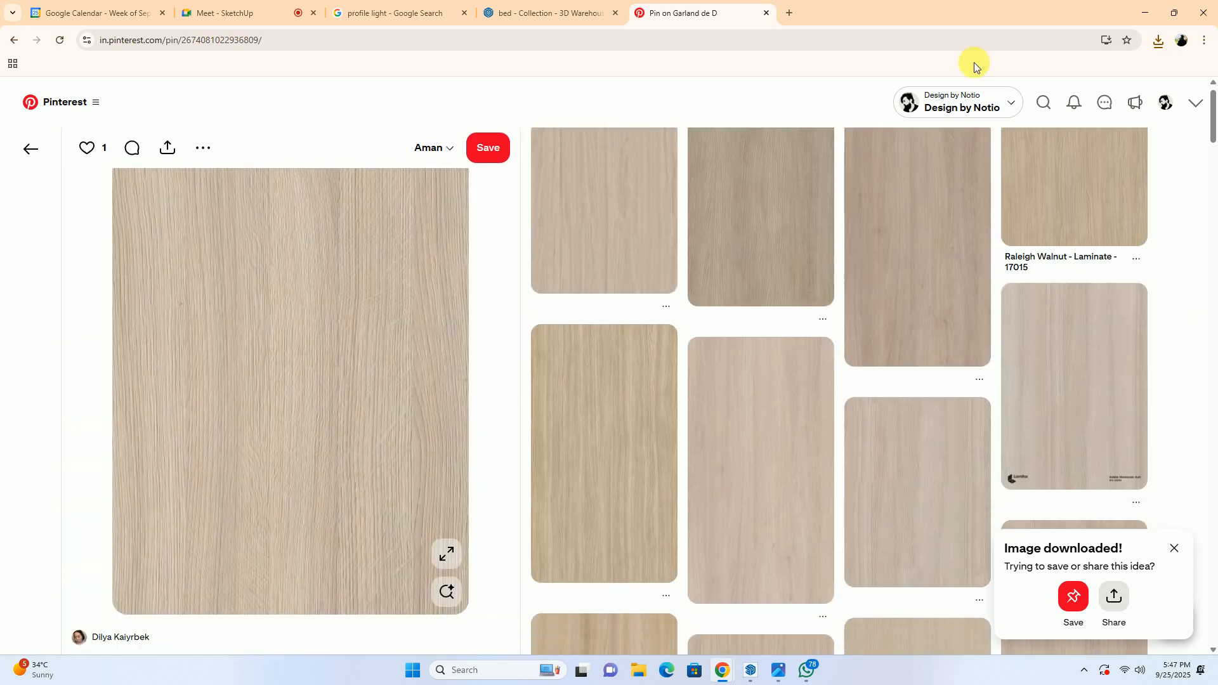
Return to the wood texture search results, reopen the Kiani Good Wood pin and download its image
click(26, 150)
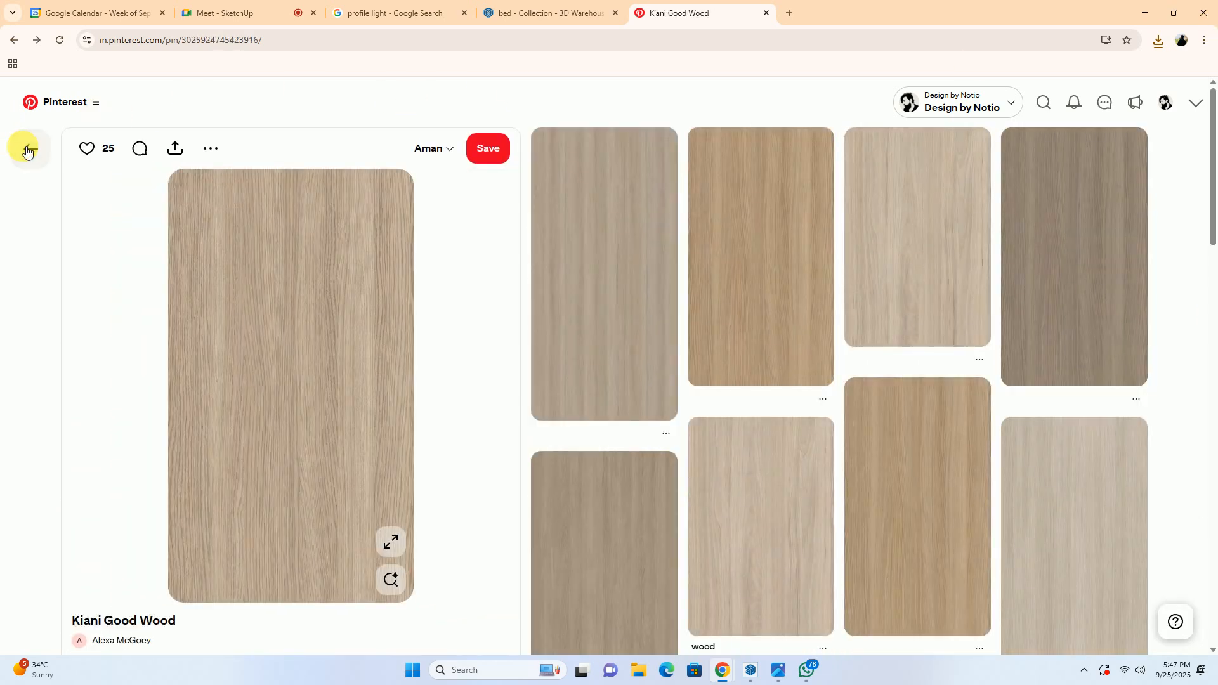
click(26, 149)
scroll(281, 289, down, 8)
click(927, 218)
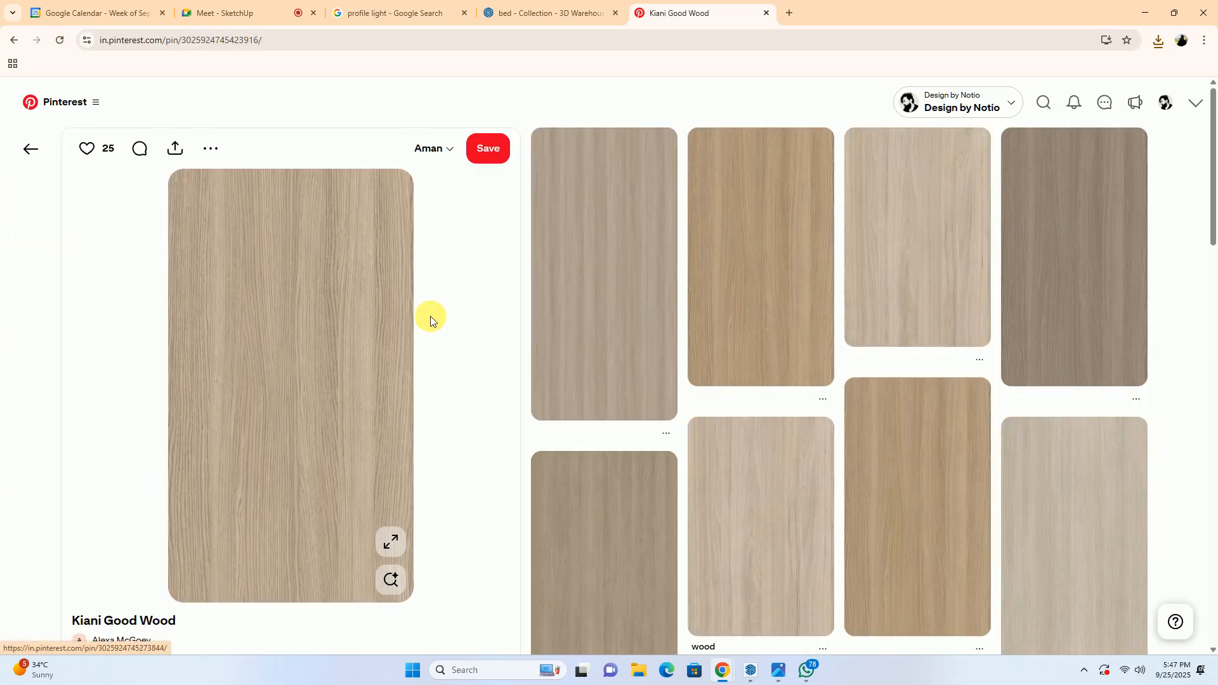
click(218, 155)
click(187, 189)
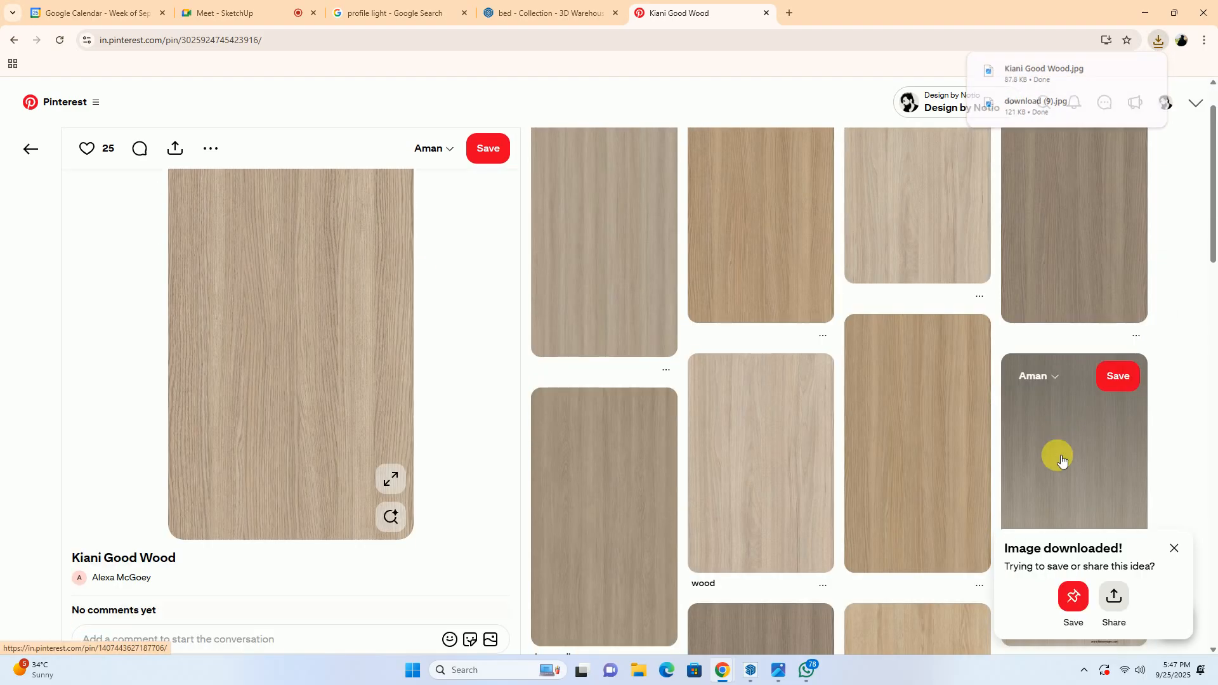
Open the related light beige fine-grained wood pin with the Fineness logo and download its image
click(1057, 457)
scroll(421, 317, down, 3)
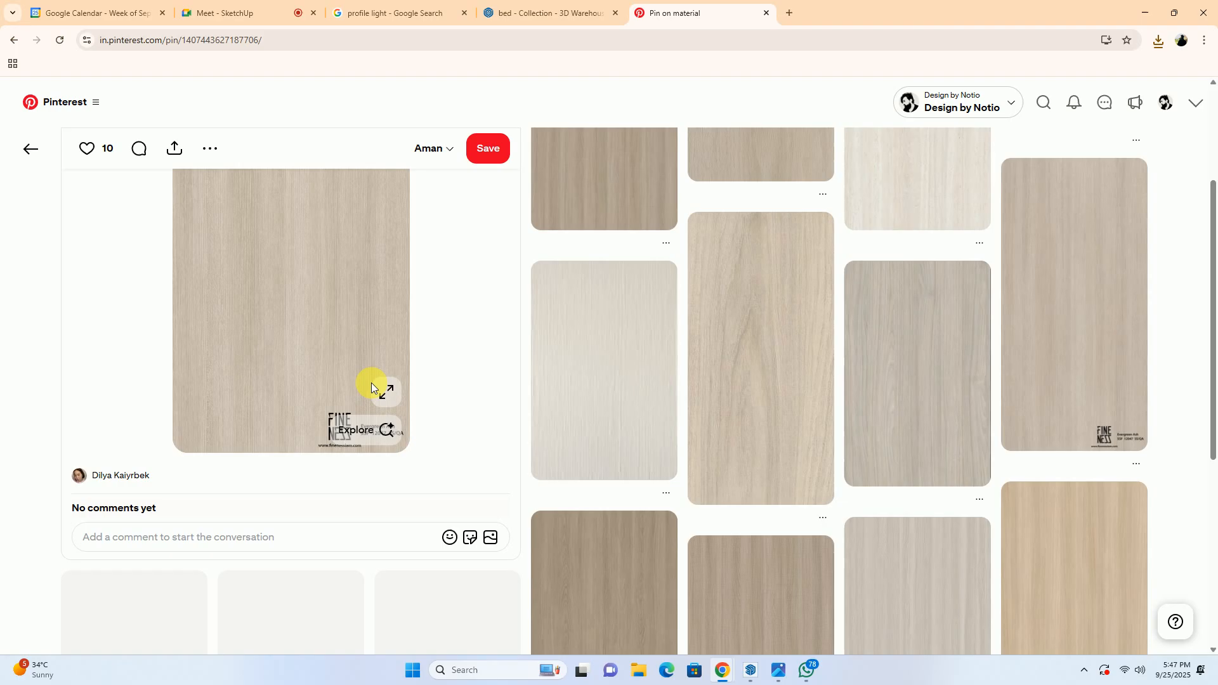
scroll(414, 400, up, 3)
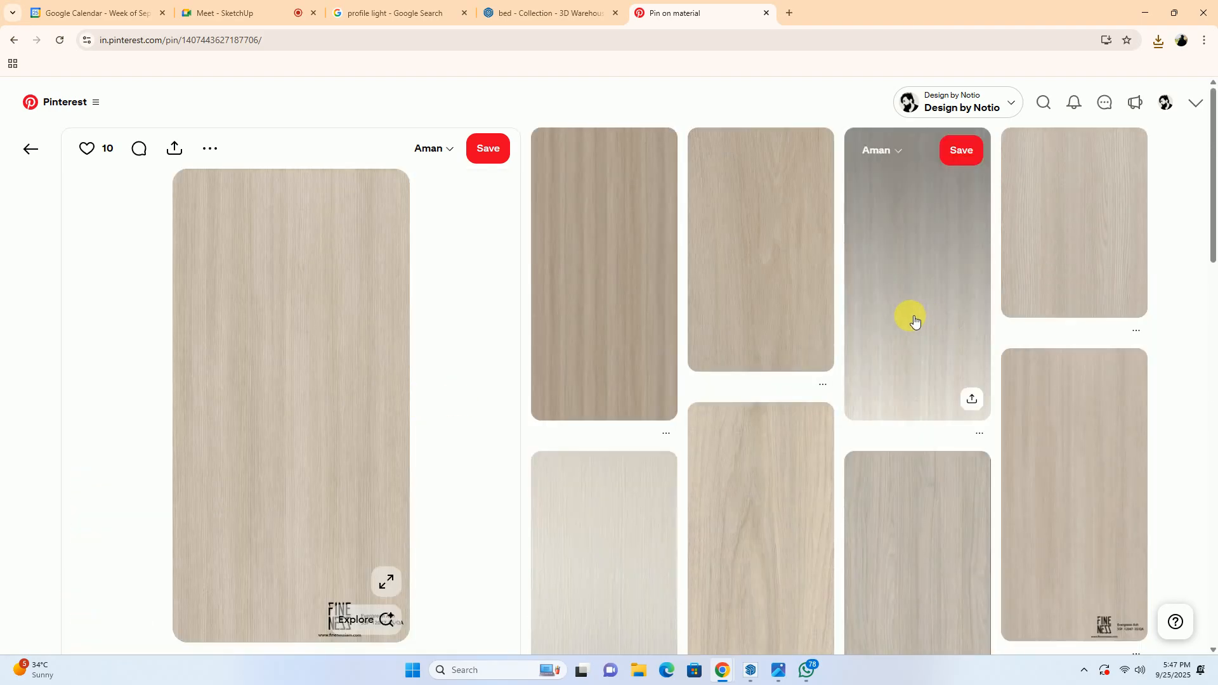
click(207, 153)
click(185, 188)
Look through the related wood textures and examine the Linha Eucafibra BP - Kalahari pin and its similar grains
scroll(459, 387, down, 3)
scroll(372, 352, down, 9)
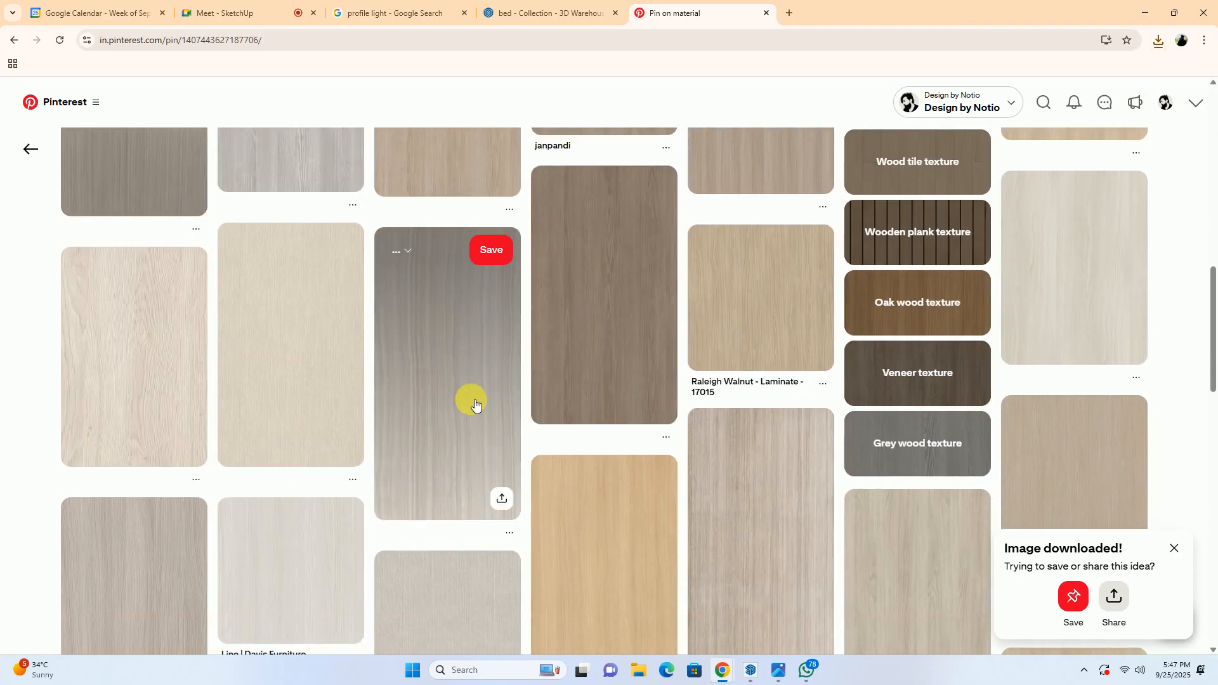
click(919, 580)
scroll(292, 264, down, 3)
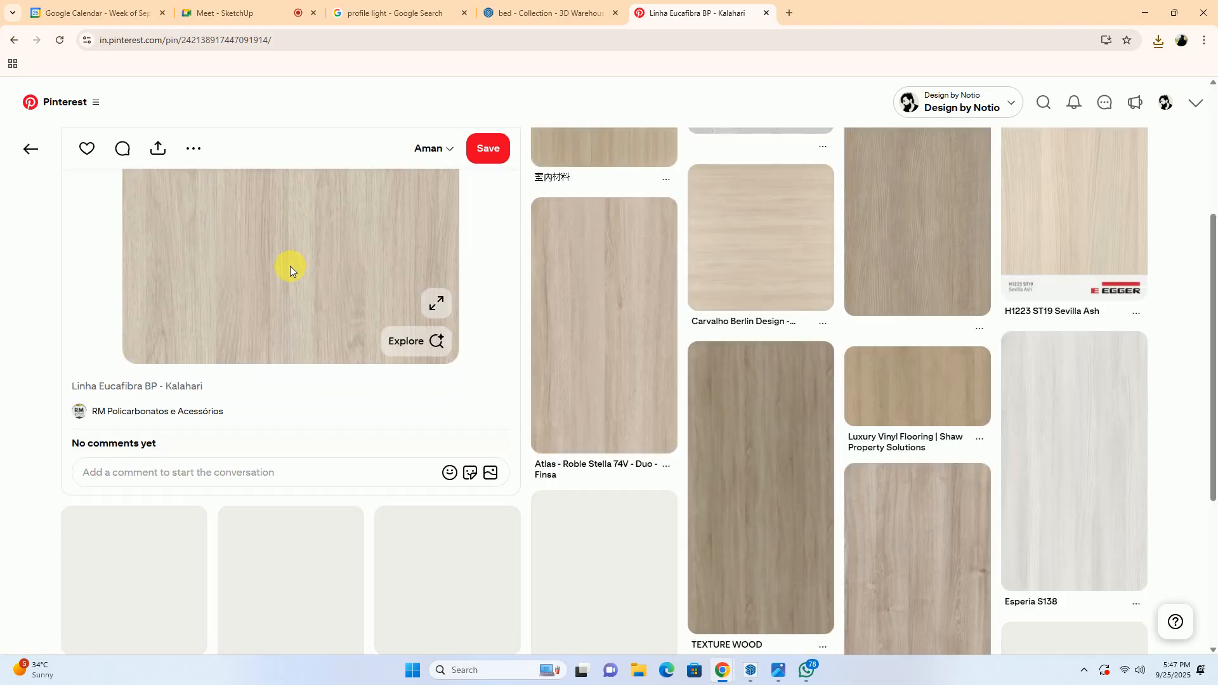
scroll(291, 268, up, 4)
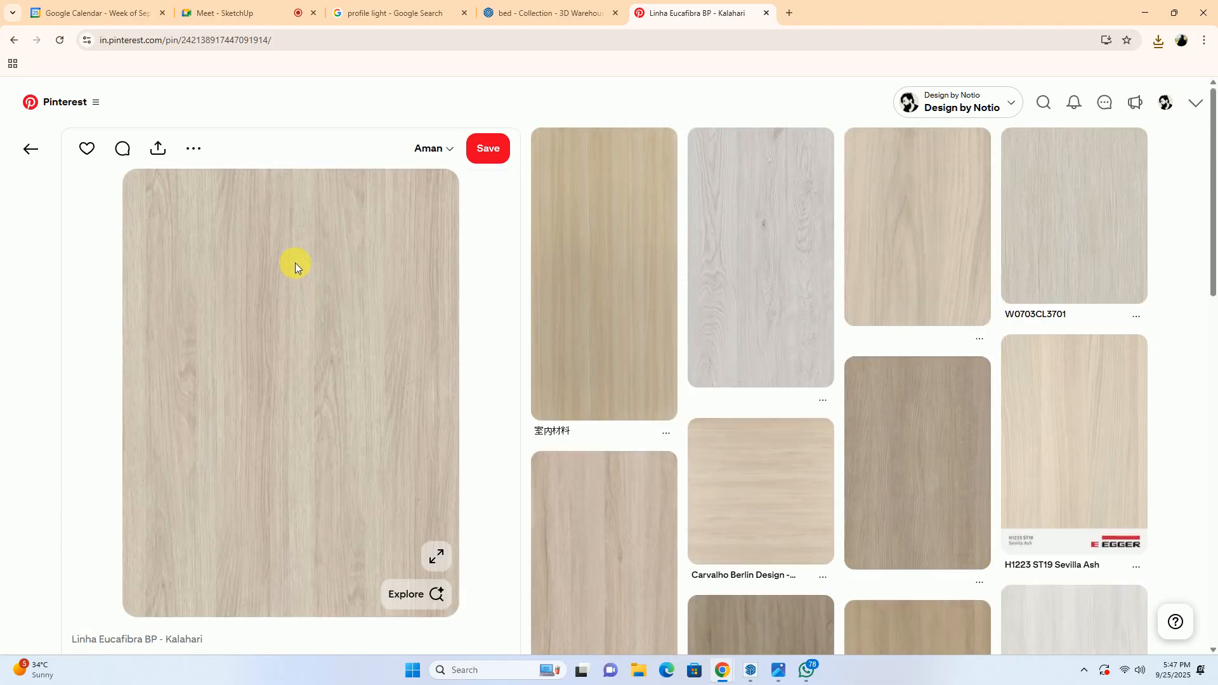
scroll(299, 273, down, 8)
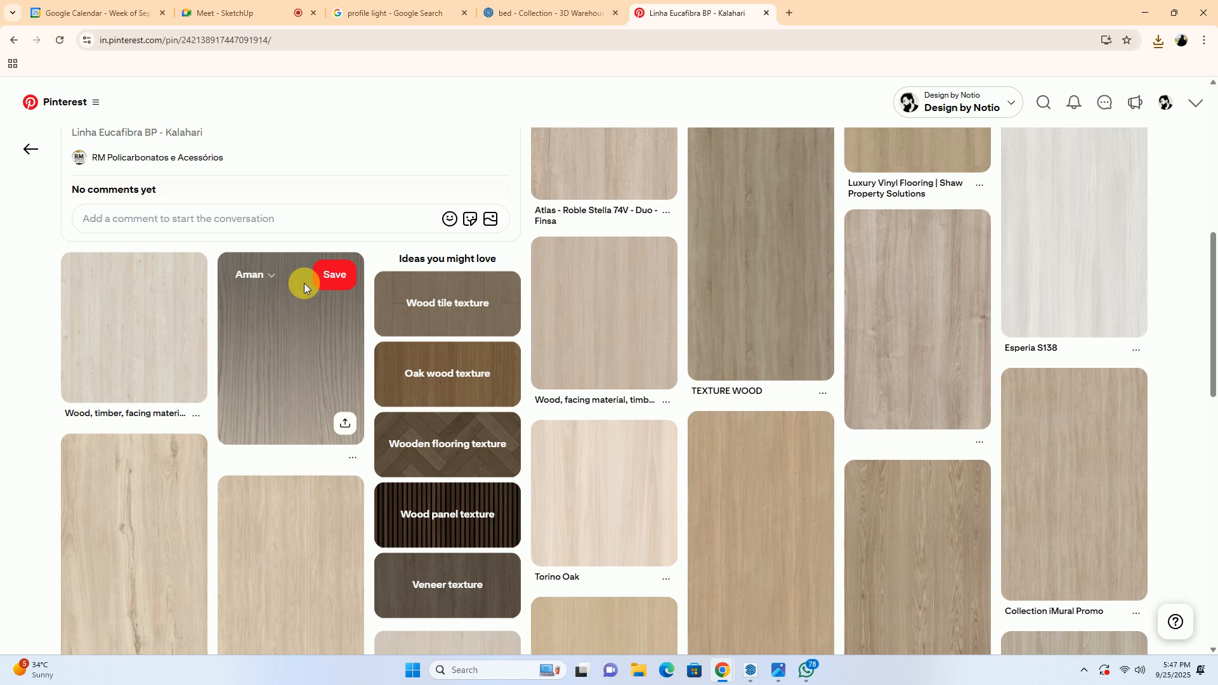
scroll(304, 283, up, 5)
scroll(303, 283, down, 5)
scroll(304, 283, down, 4)
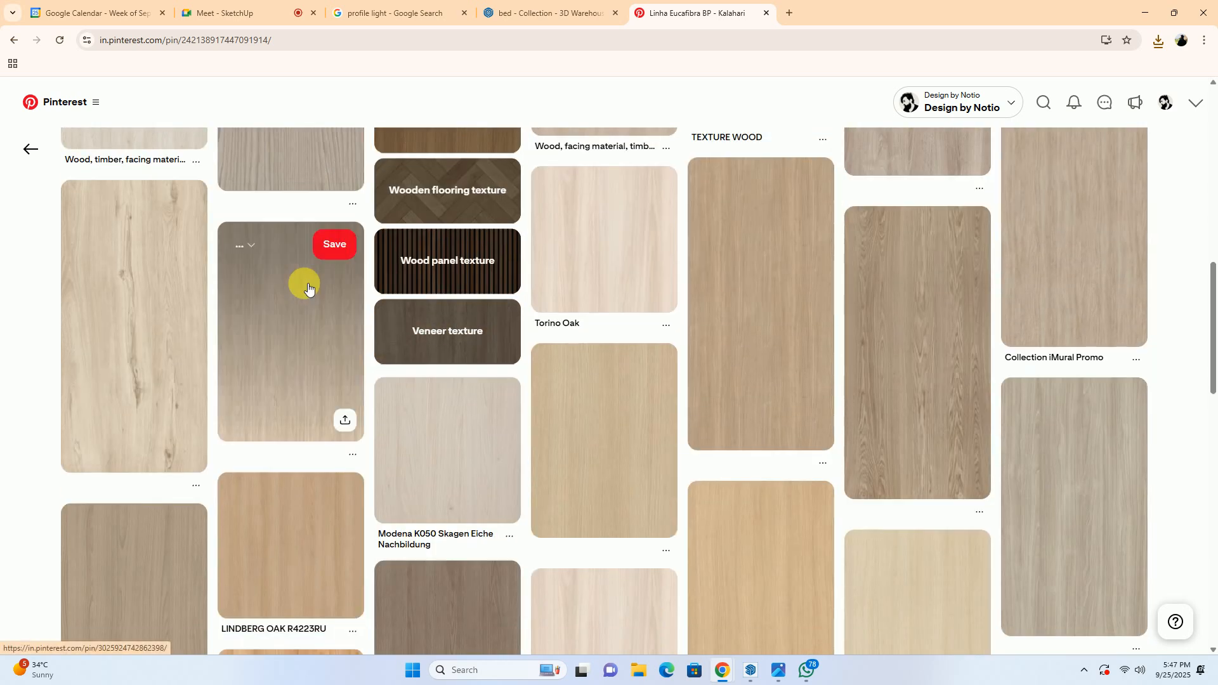
scroll(308, 279, up, 12)
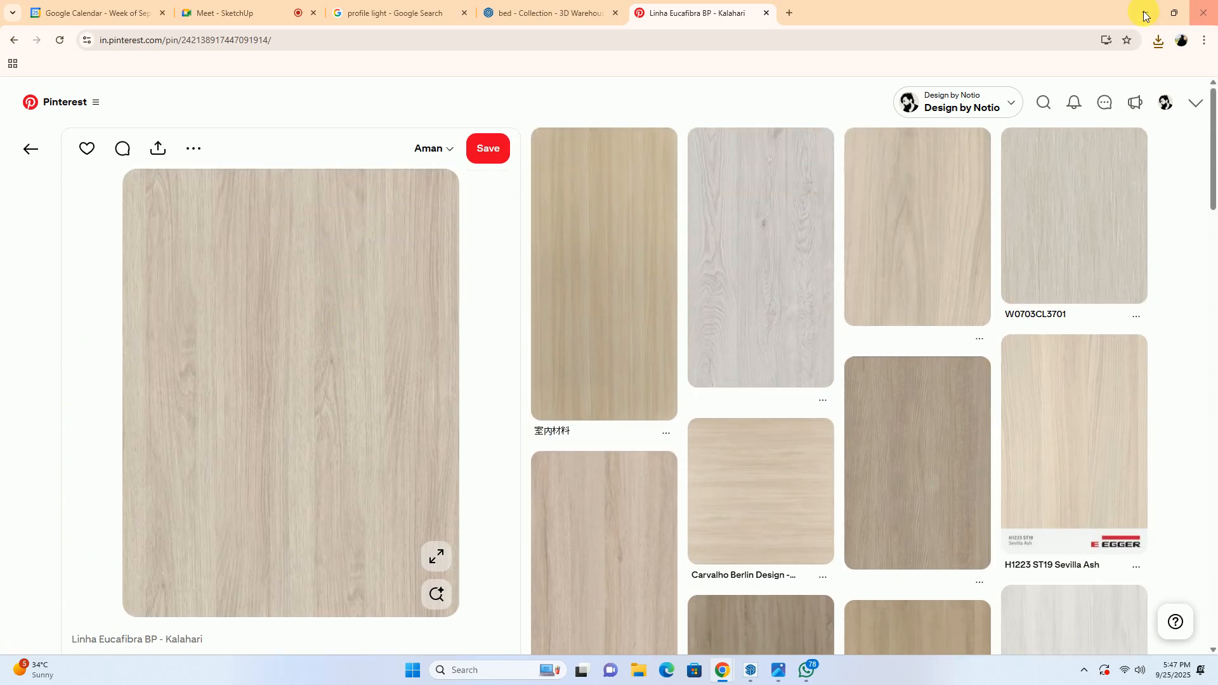
Switch to SketchUp, open the Veneer A02 120cm material's diffuse bitmap in V-Ray and browse to the Downloads folder for a replacement image
click(1145, 14)
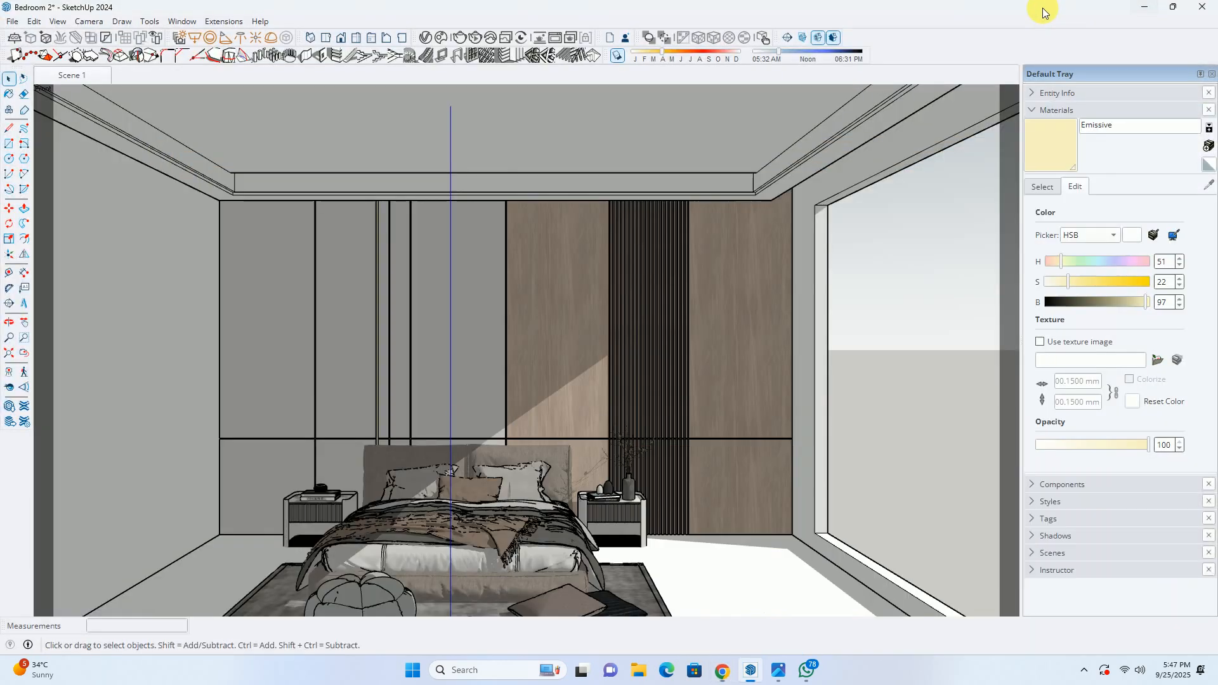
click(430, 40)
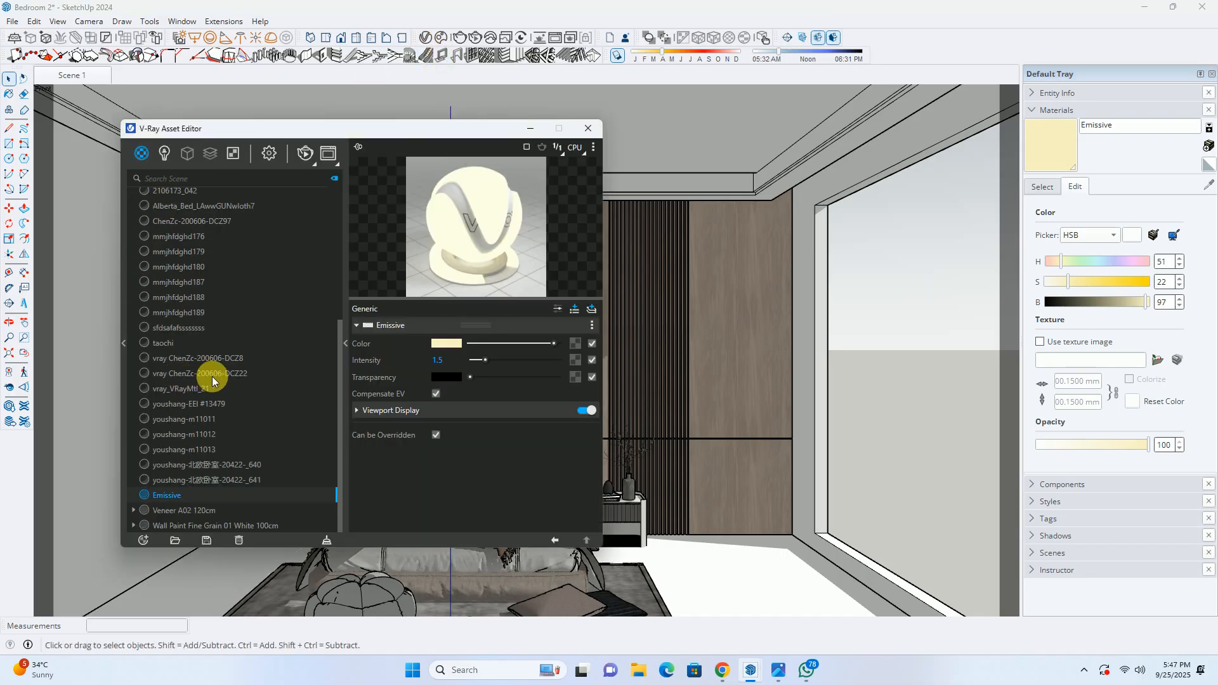
click(177, 510)
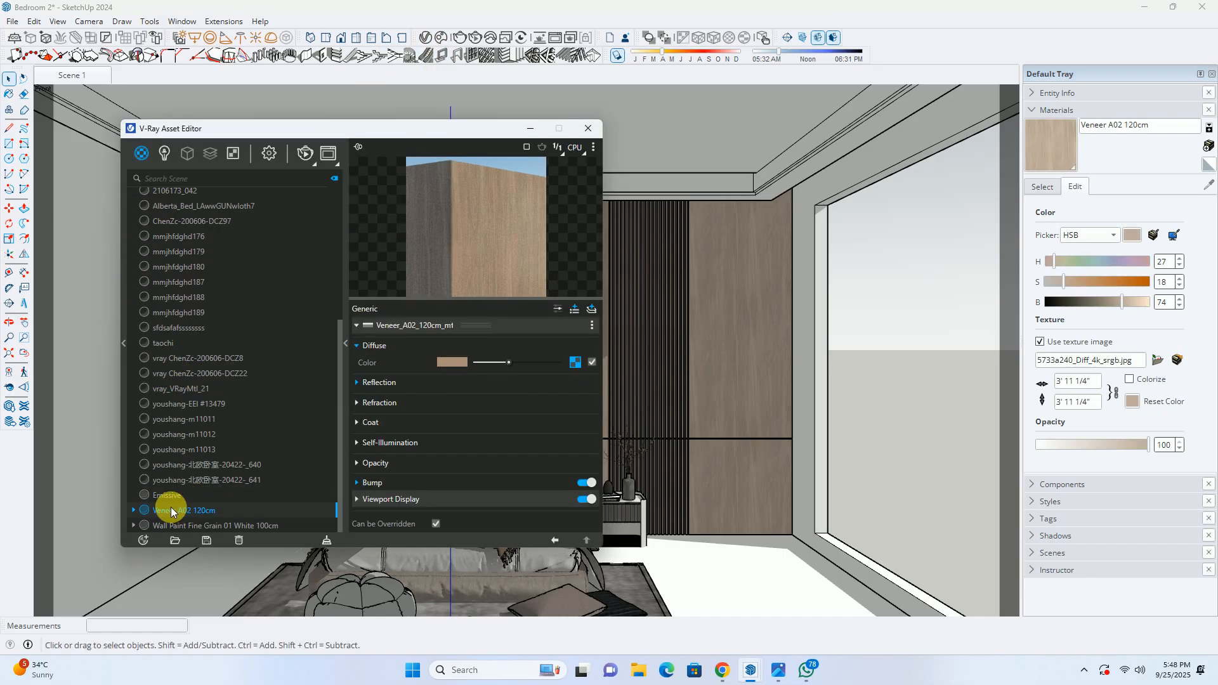
click(345, 344)
click(345, 344)
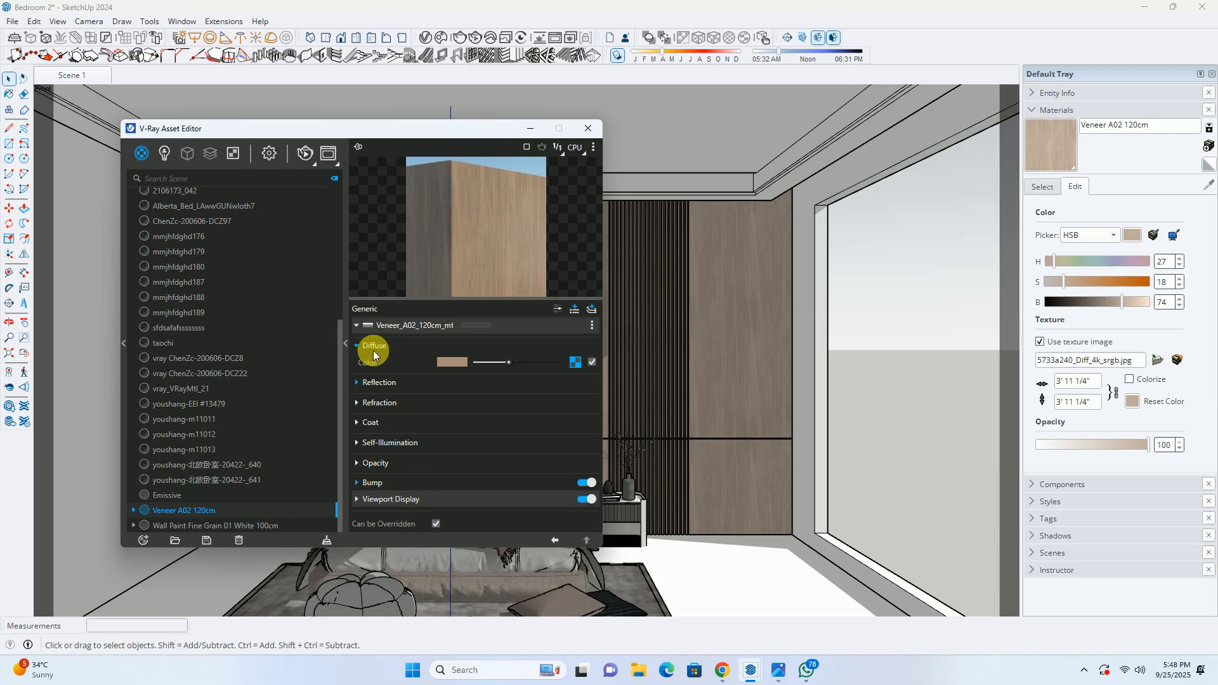
click(575, 362)
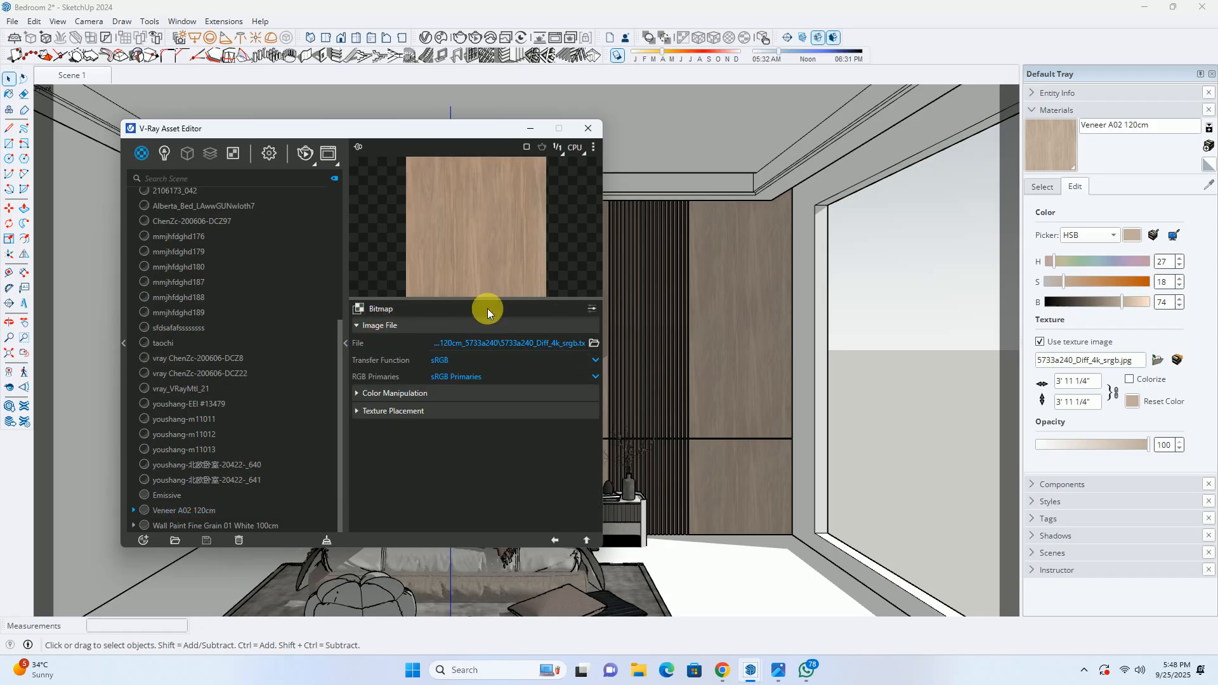
click(595, 344)
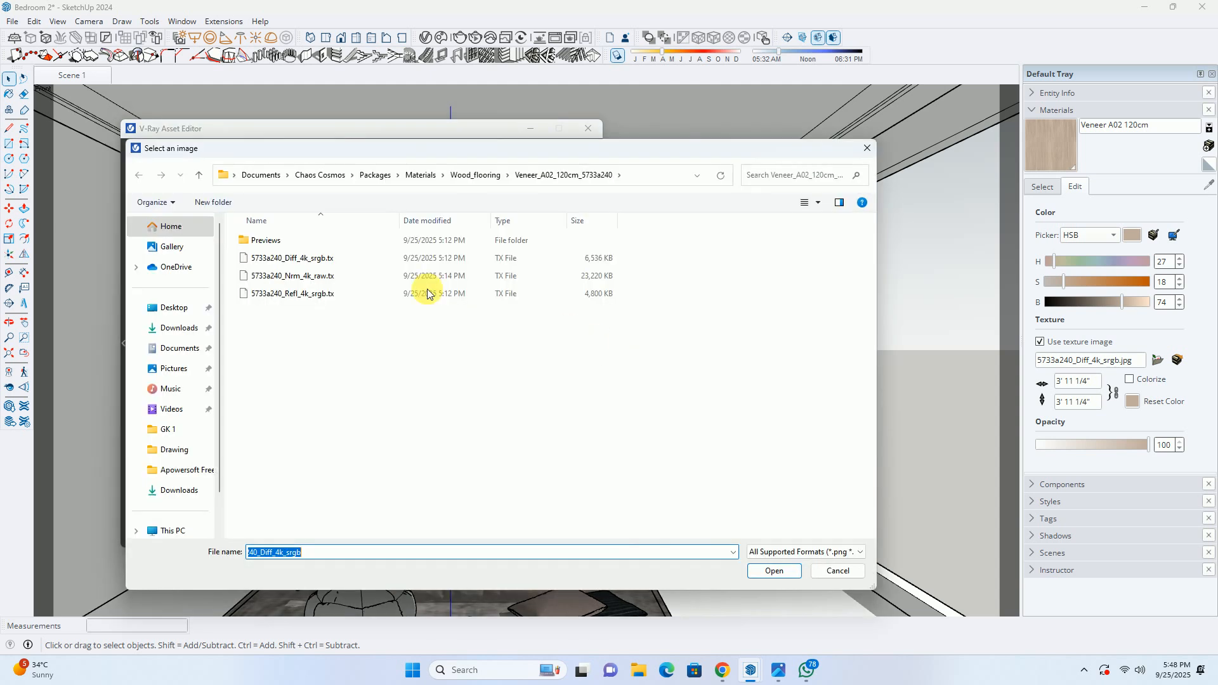
click(184, 334)
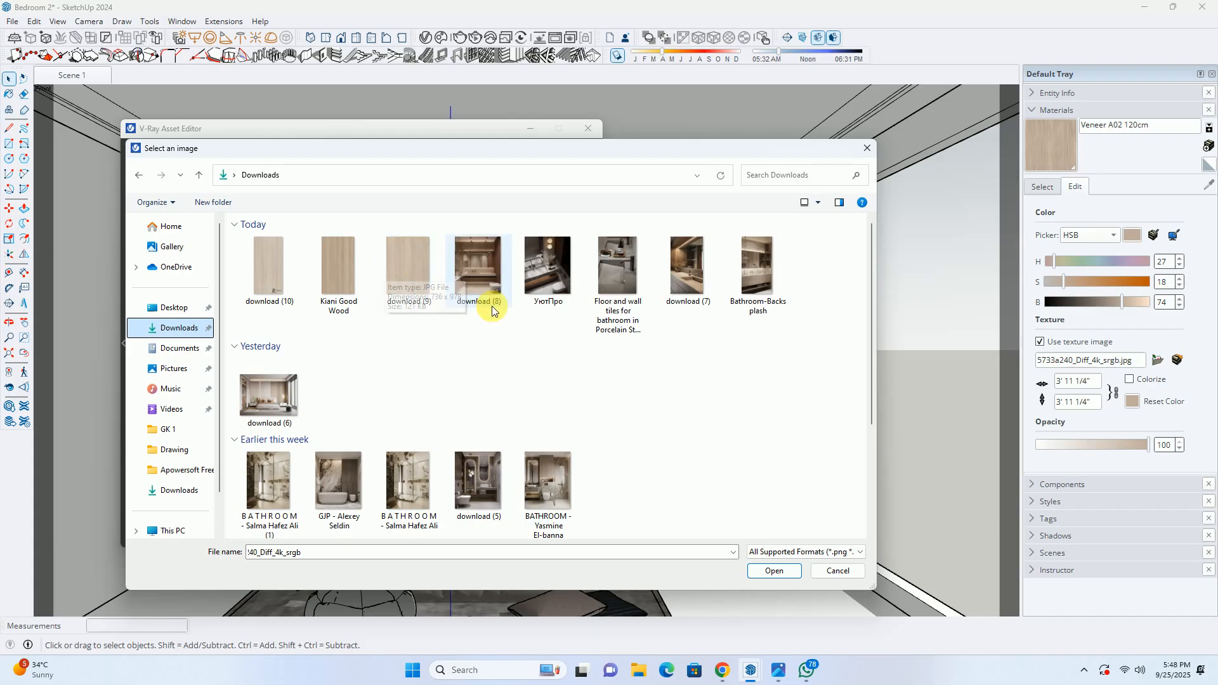
Open the download (10) wood image from the Downloads folder in Paint for editing
key(super+e)
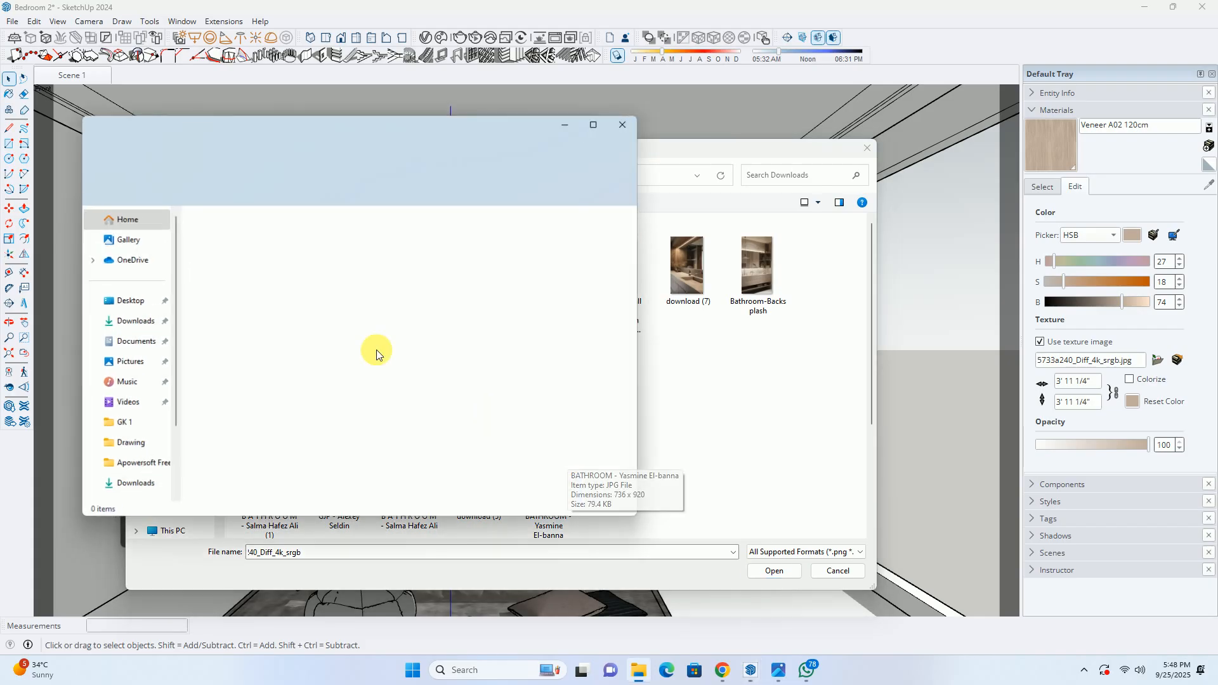
click(133, 322)
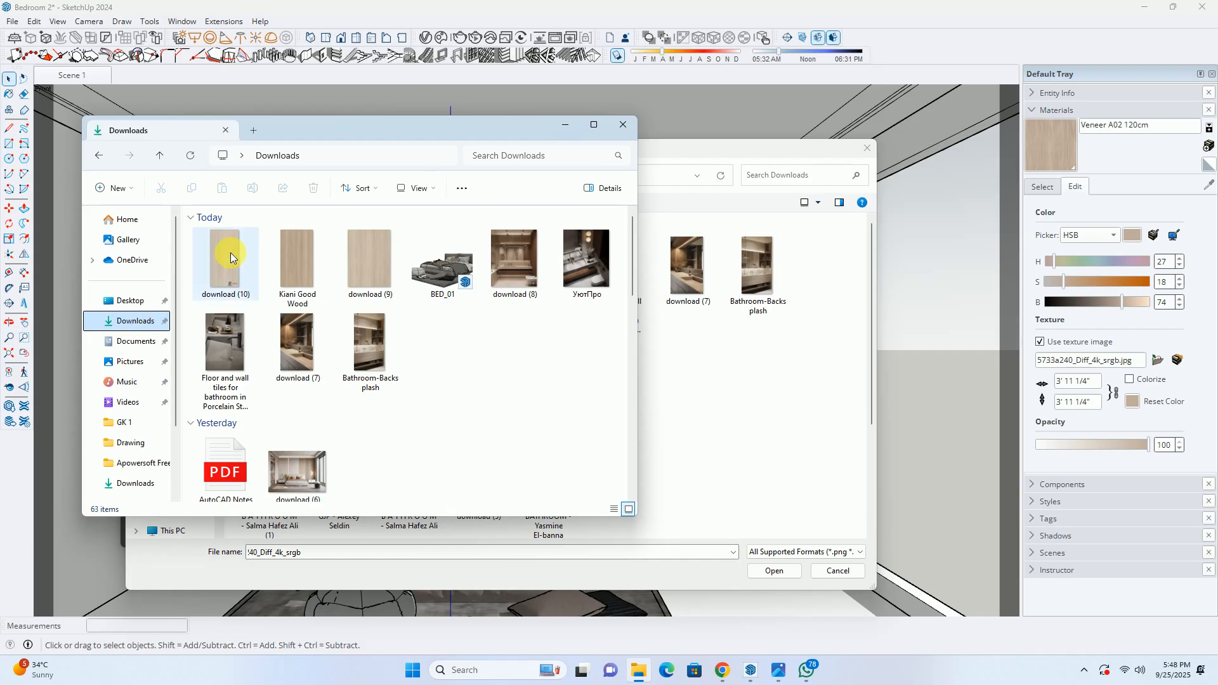
click(231, 257)
right_click(230, 255)
mouse_move(367, 316)
click(467, 328)
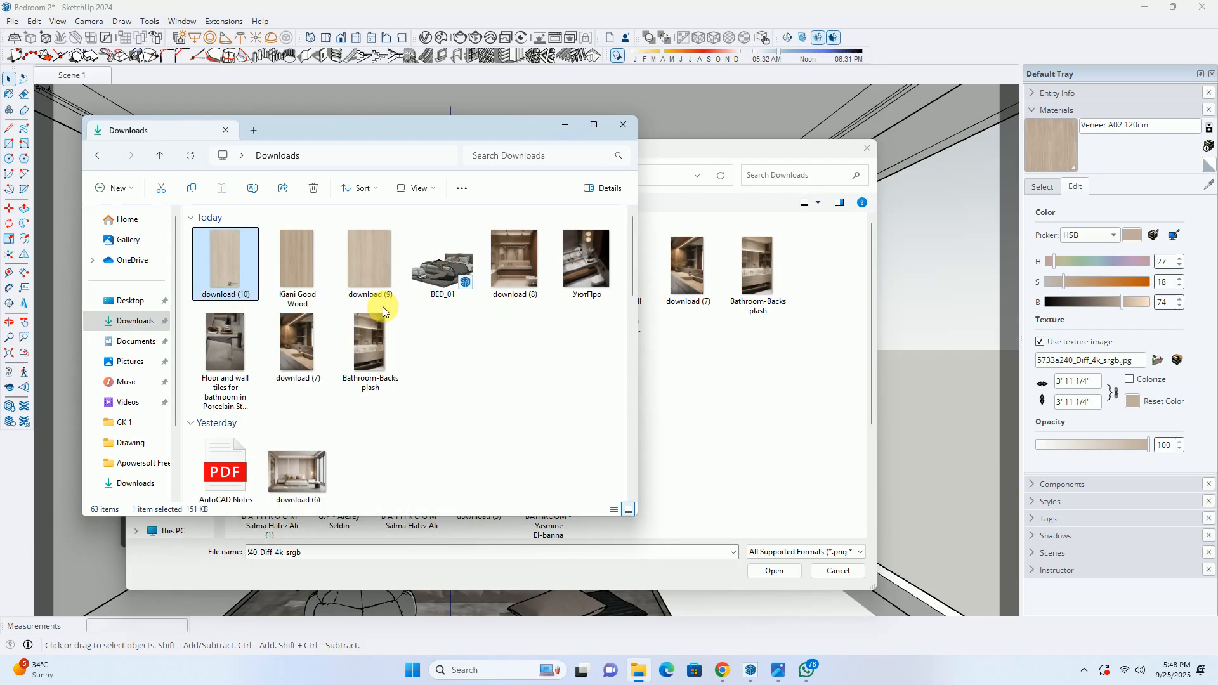
ctrl+scroll(671, 462, down, 2)
ctrl+scroll(669, 506, up, 4)
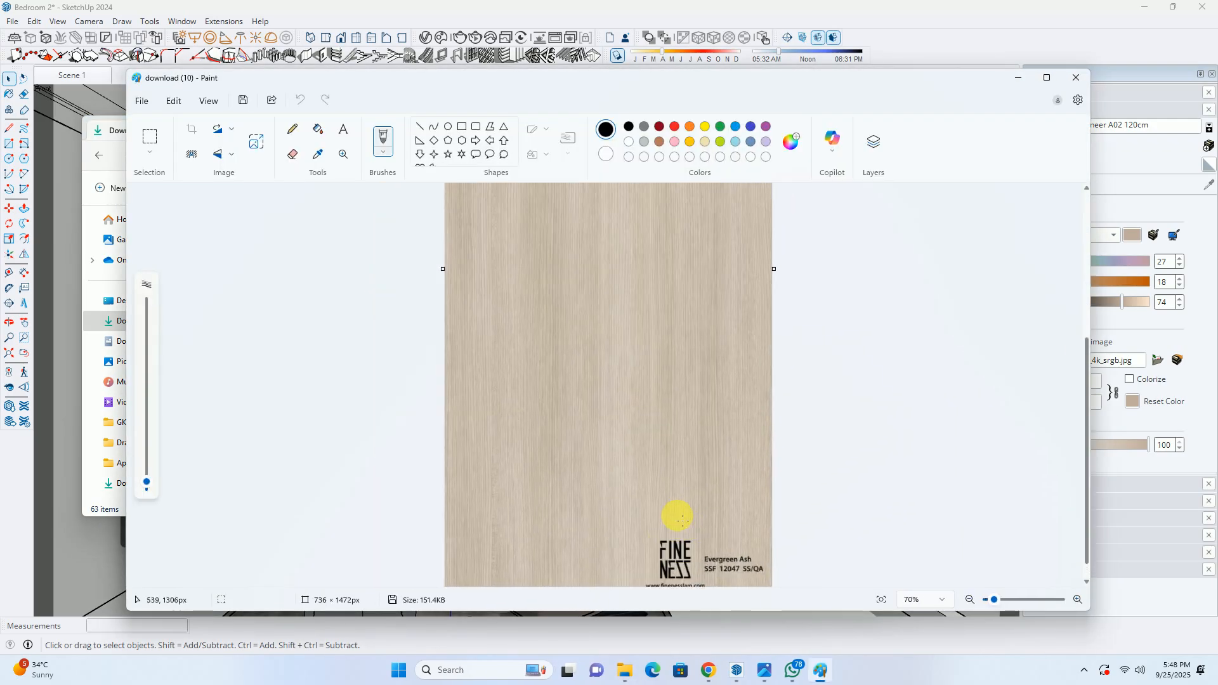
Crop the logo strip off the lower edge of the wood image to 736 × 1342 px, save it and close Paint and the Downloads window
scroll(688, 526, down, 1)
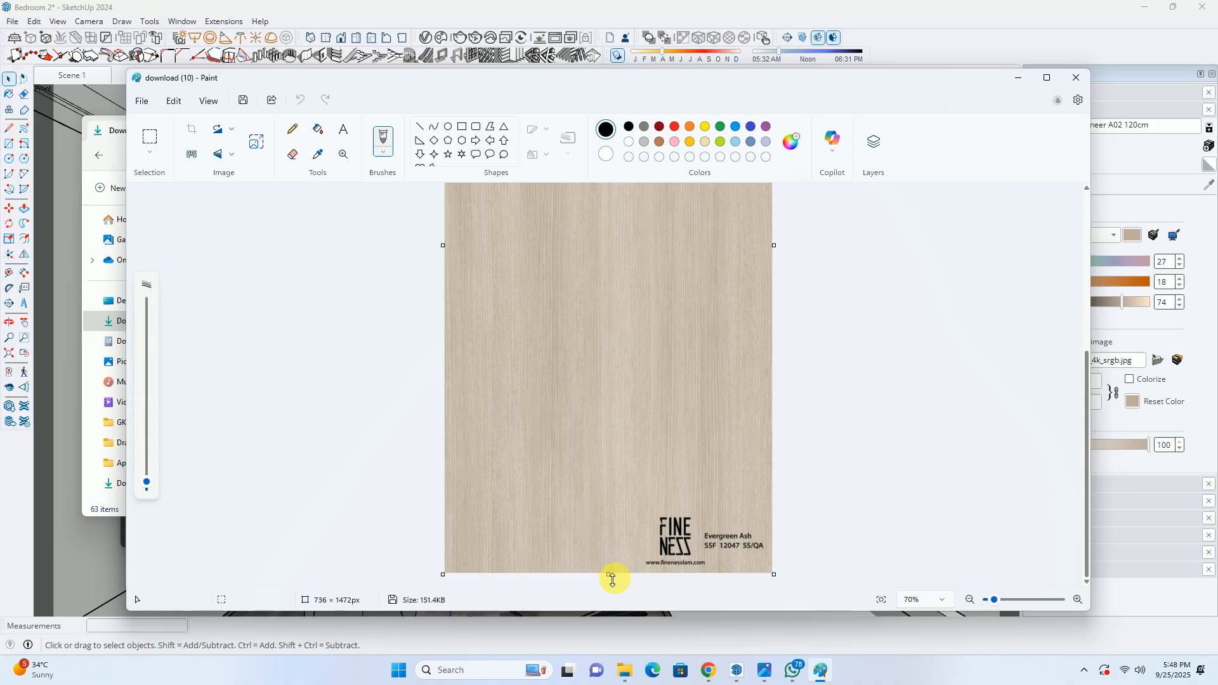
drag(611, 579, 612, 538)
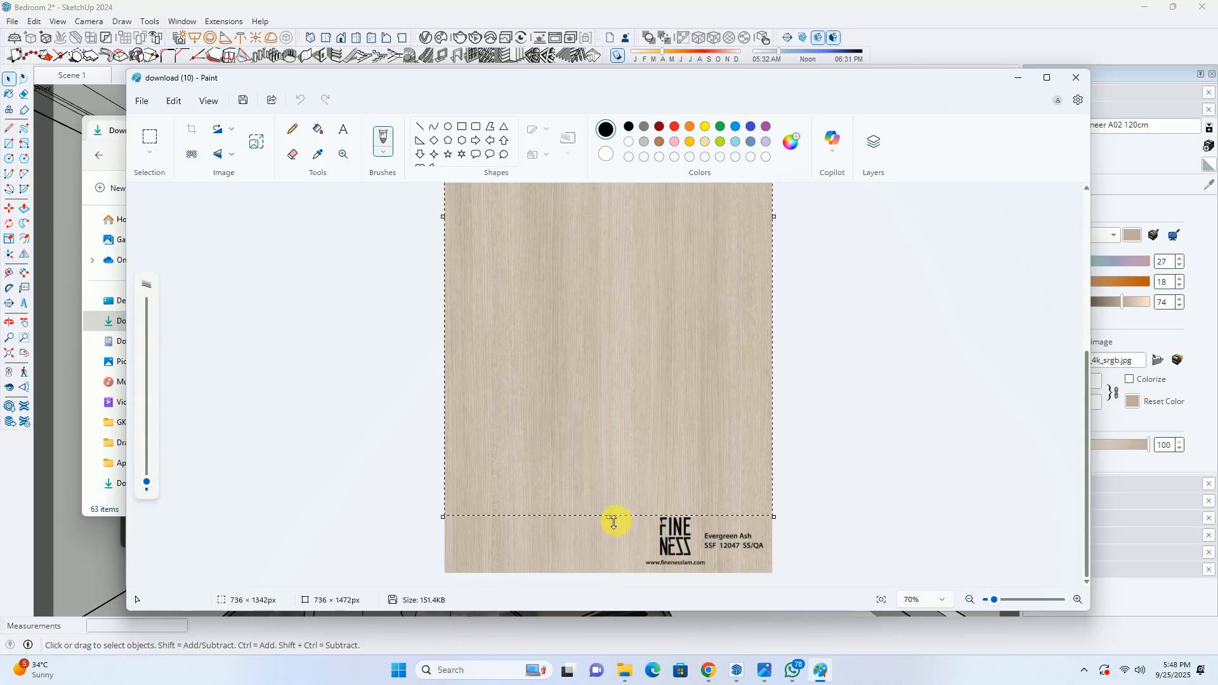
key(ctrl+shift+x)
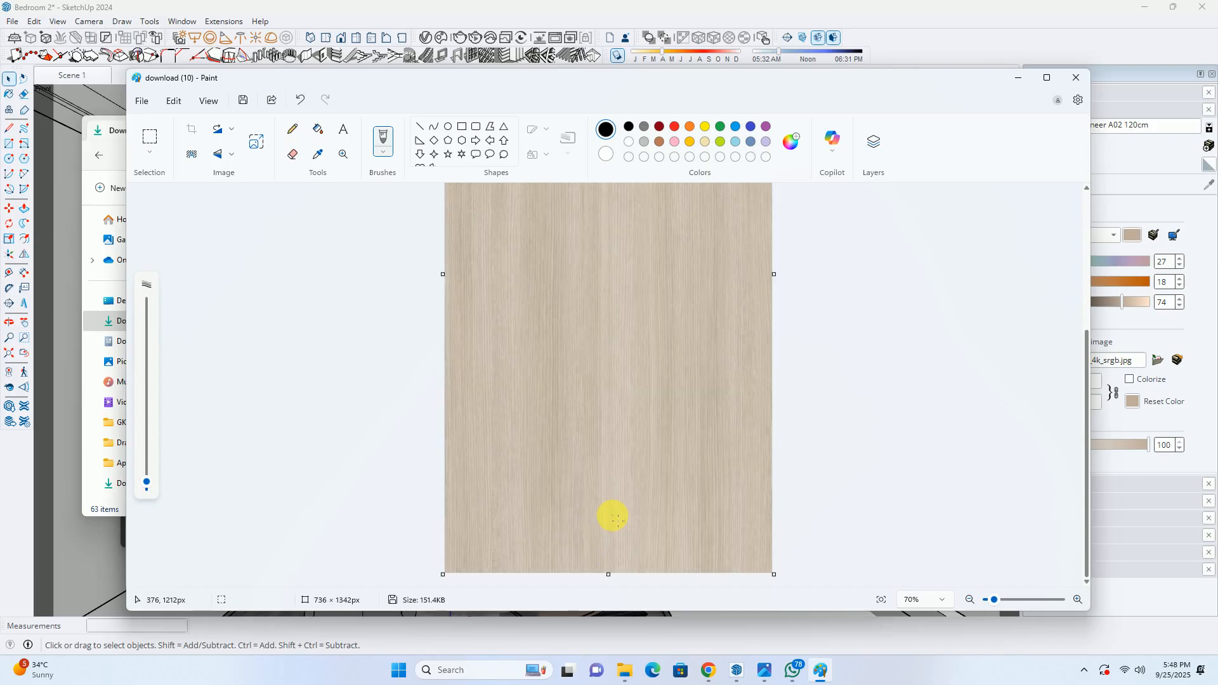
ctrl+scroll(630, 420, down, 3)
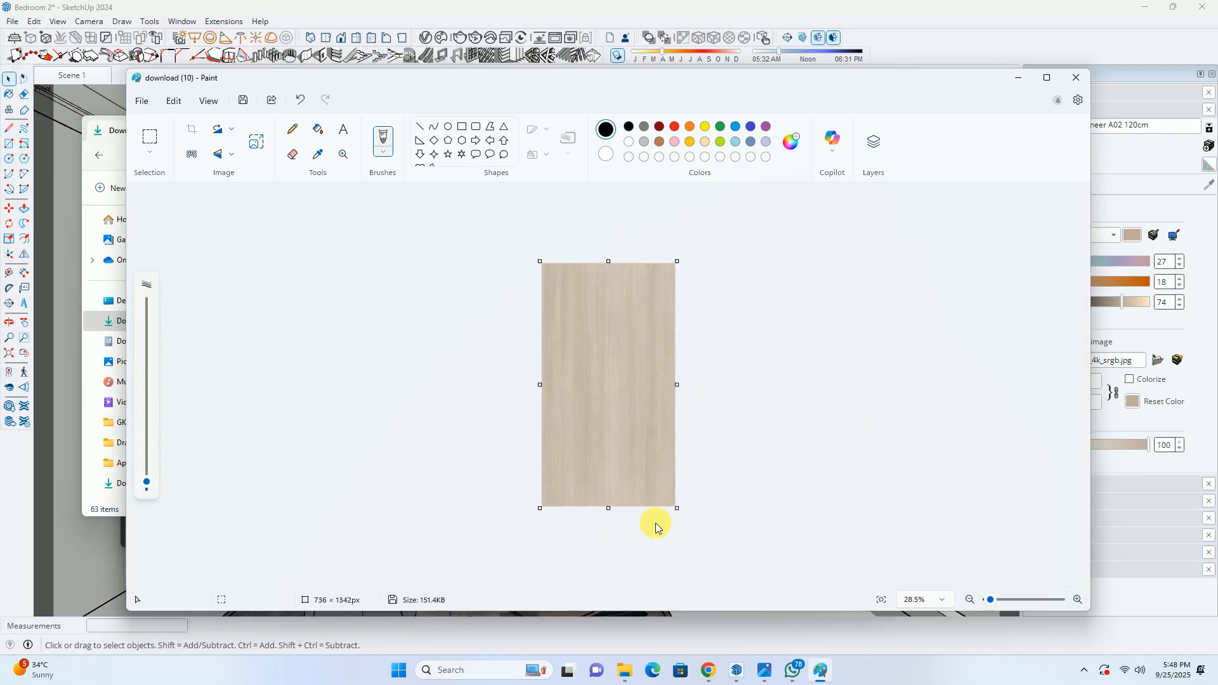
click(1073, 75)
click(340, 553)
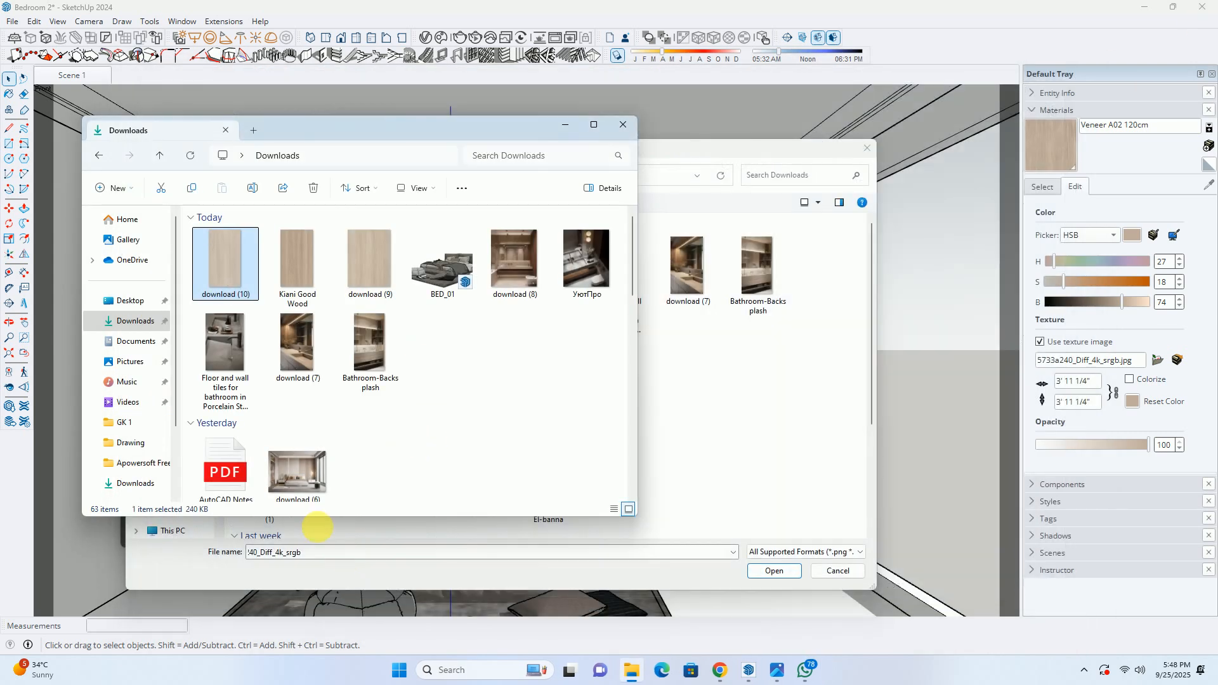
click(624, 124)
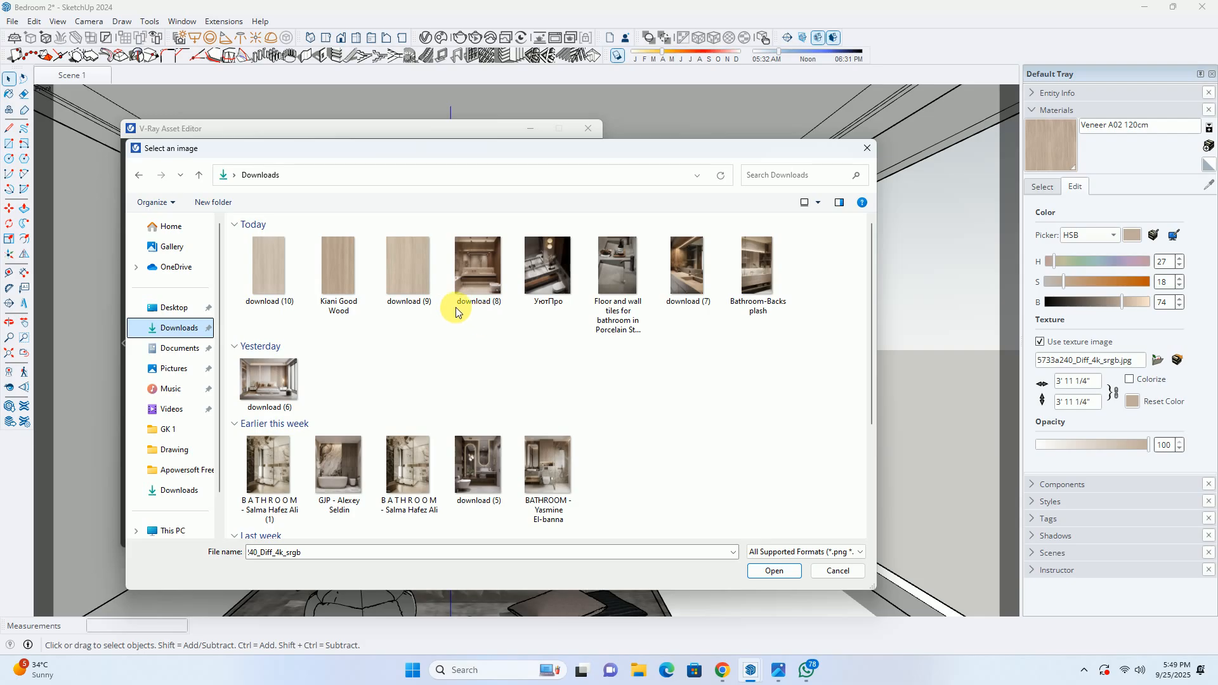
Load download (10) as the veneer's diffuse bitmap and set its texture placement type to 2D (UV Channel)
click(273, 266)
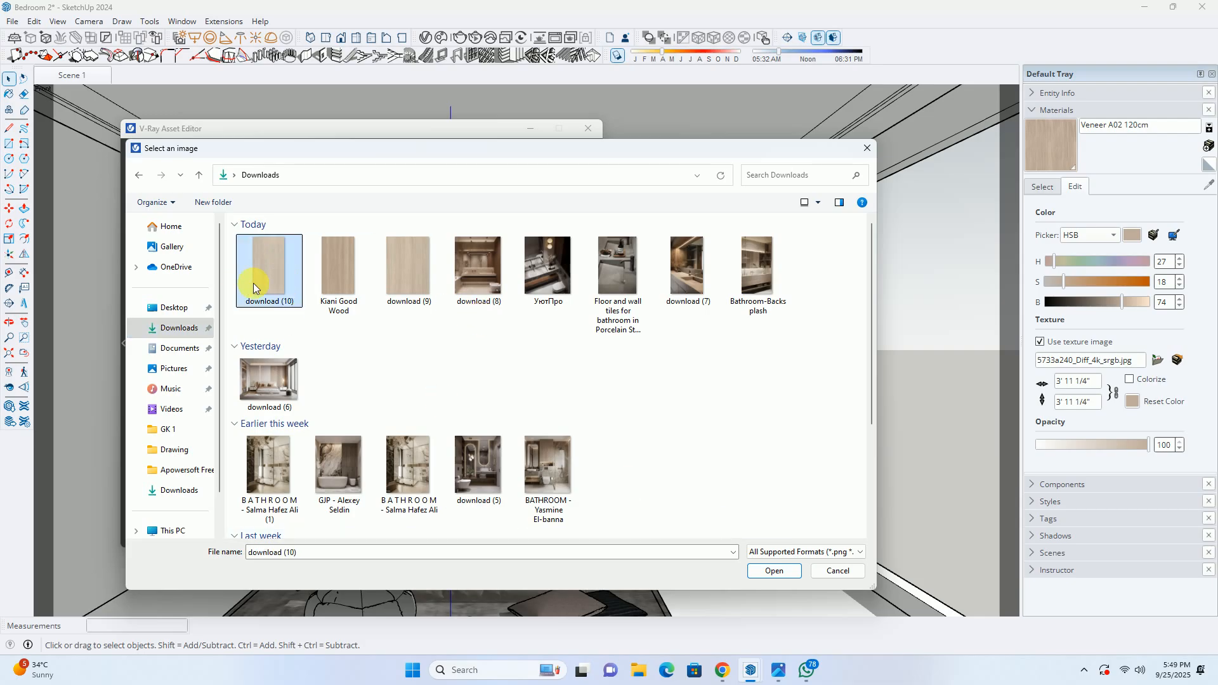
click(774, 570)
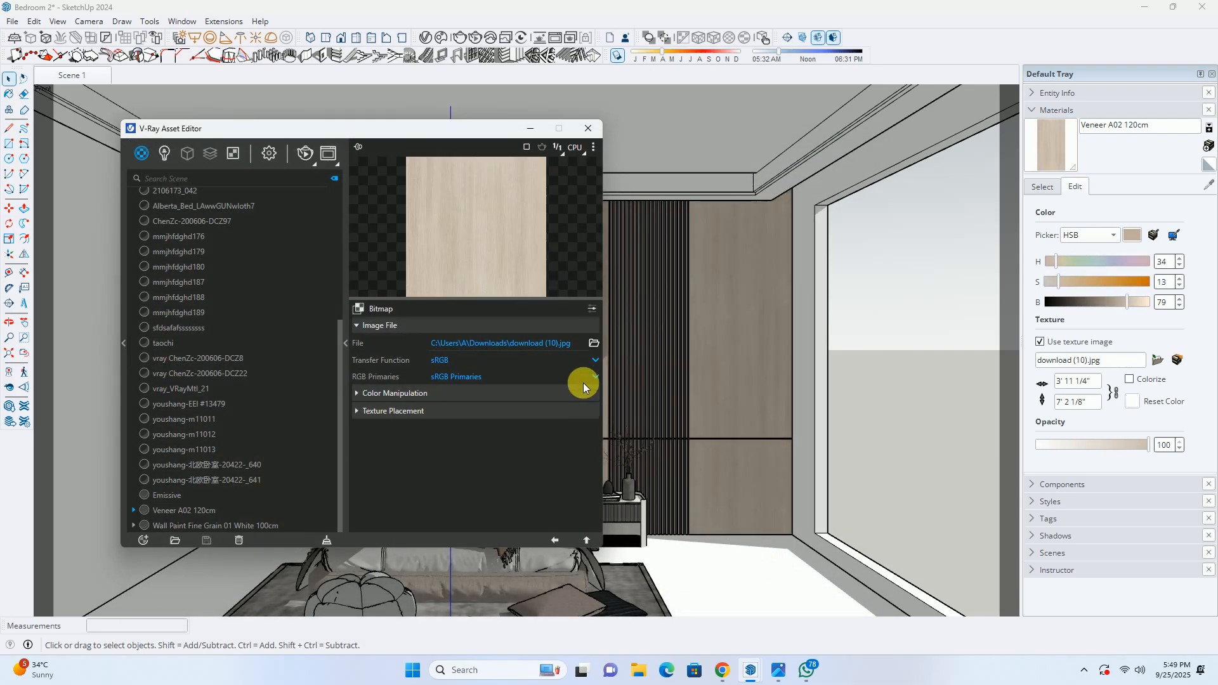
click(393, 412)
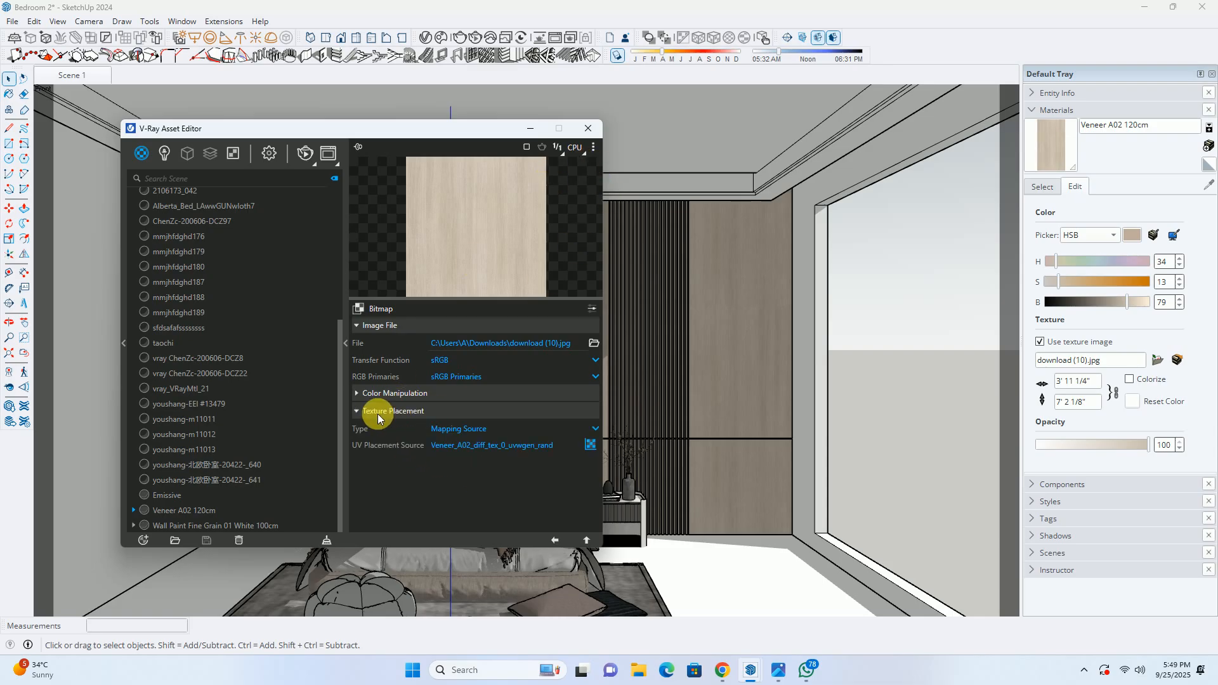
click(454, 432)
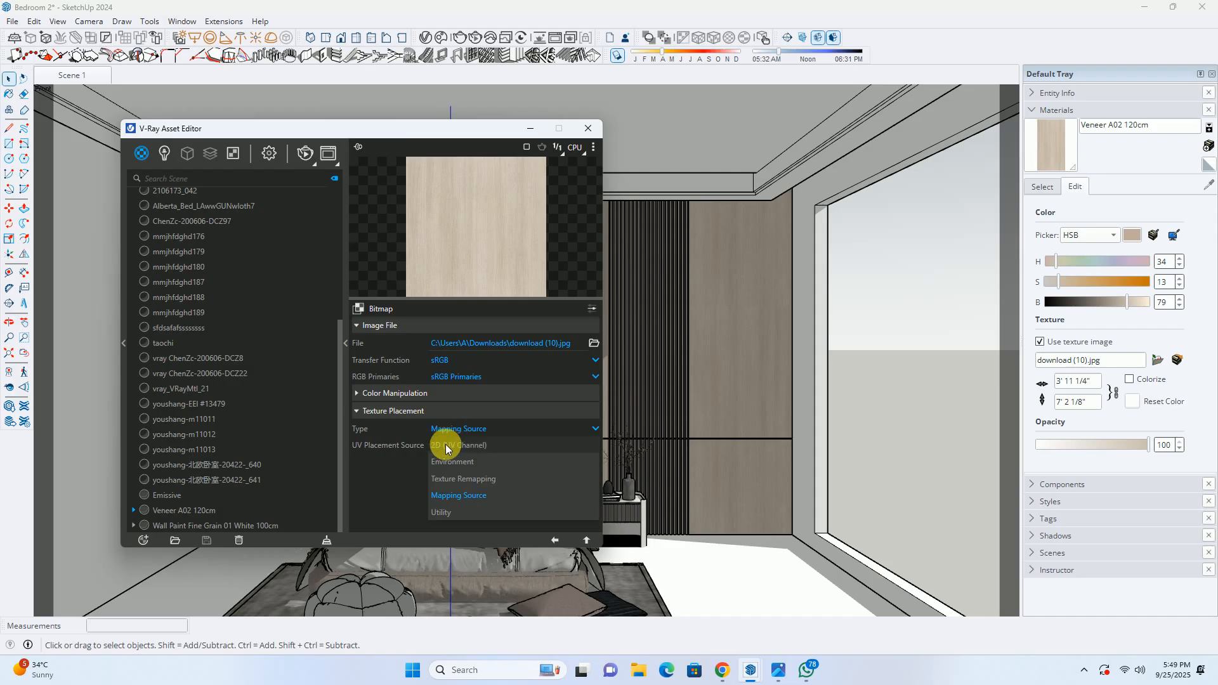
click(446, 446)
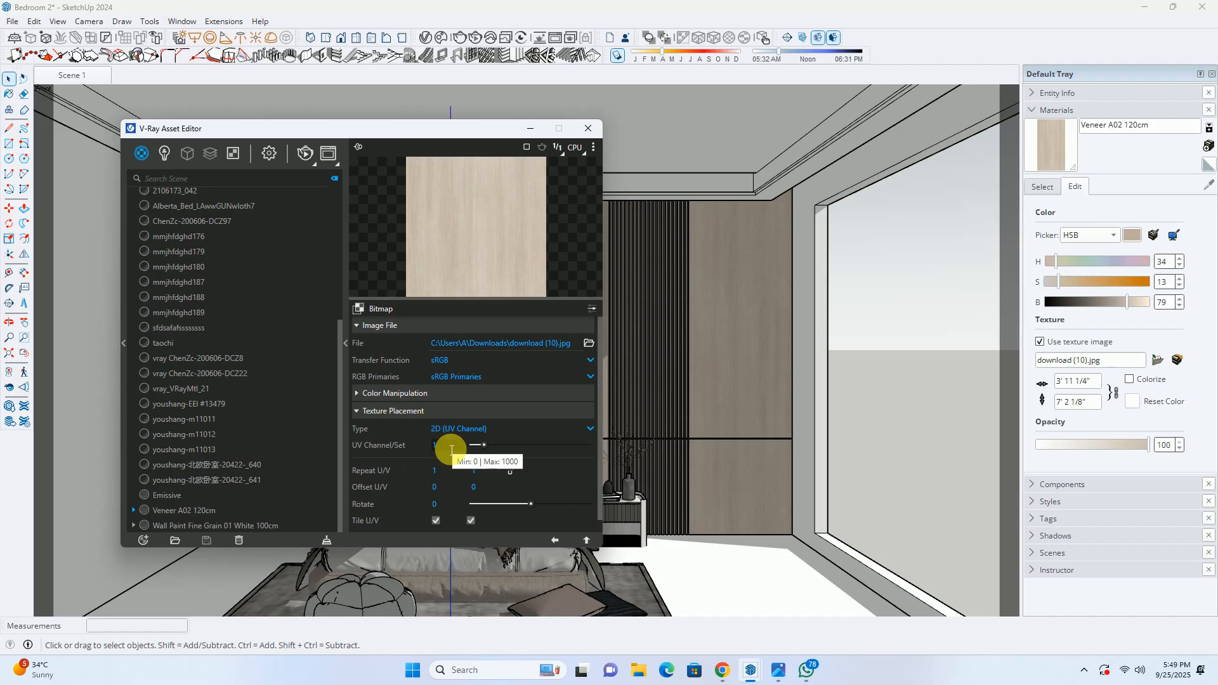
click(589, 128)
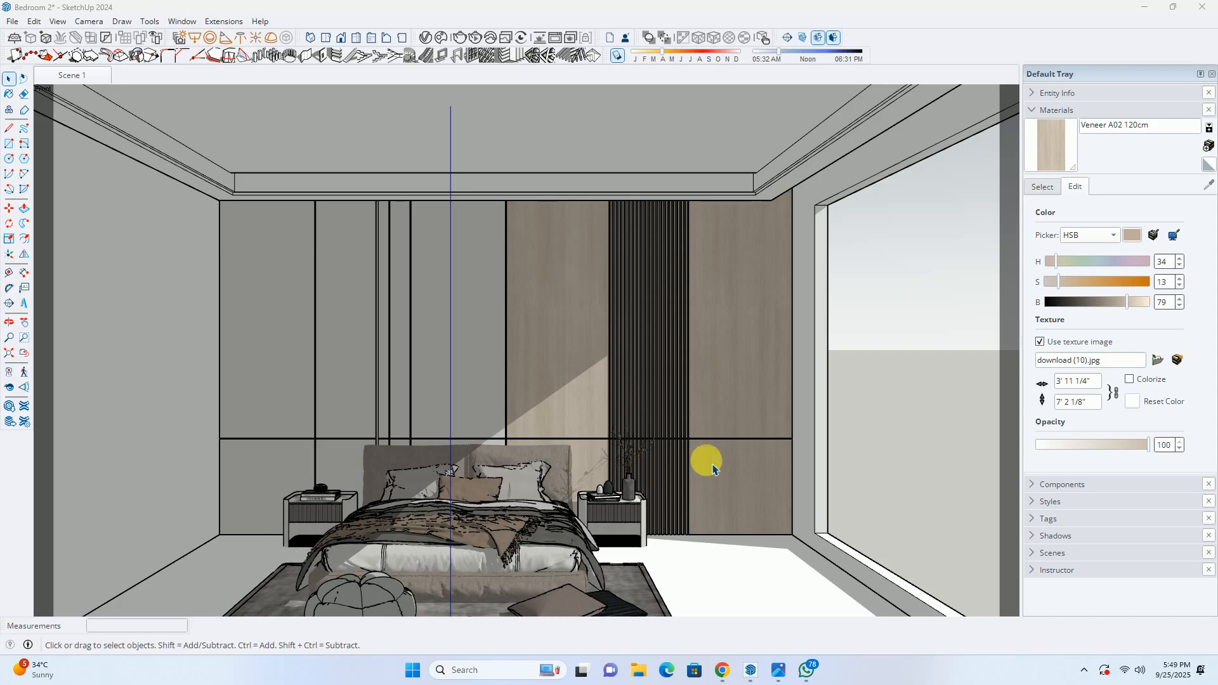
Reset the Veneer A02 120cm material's color and switch its color picker to Color Wheel
click(1134, 402)
click(1091, 238)
click(1089, 205)
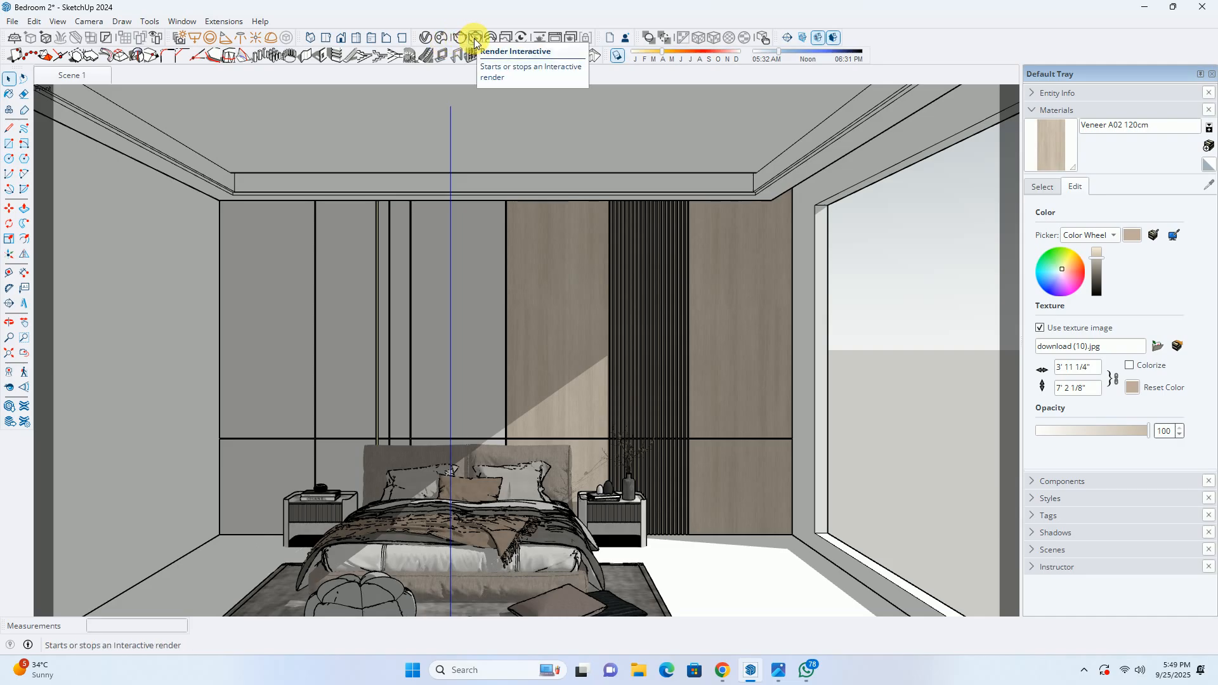
Check the bedroom reference image's floor and open the Wood flooring materials category in Chaos Cosmos
middle_drag(481, 258, 501, 218)
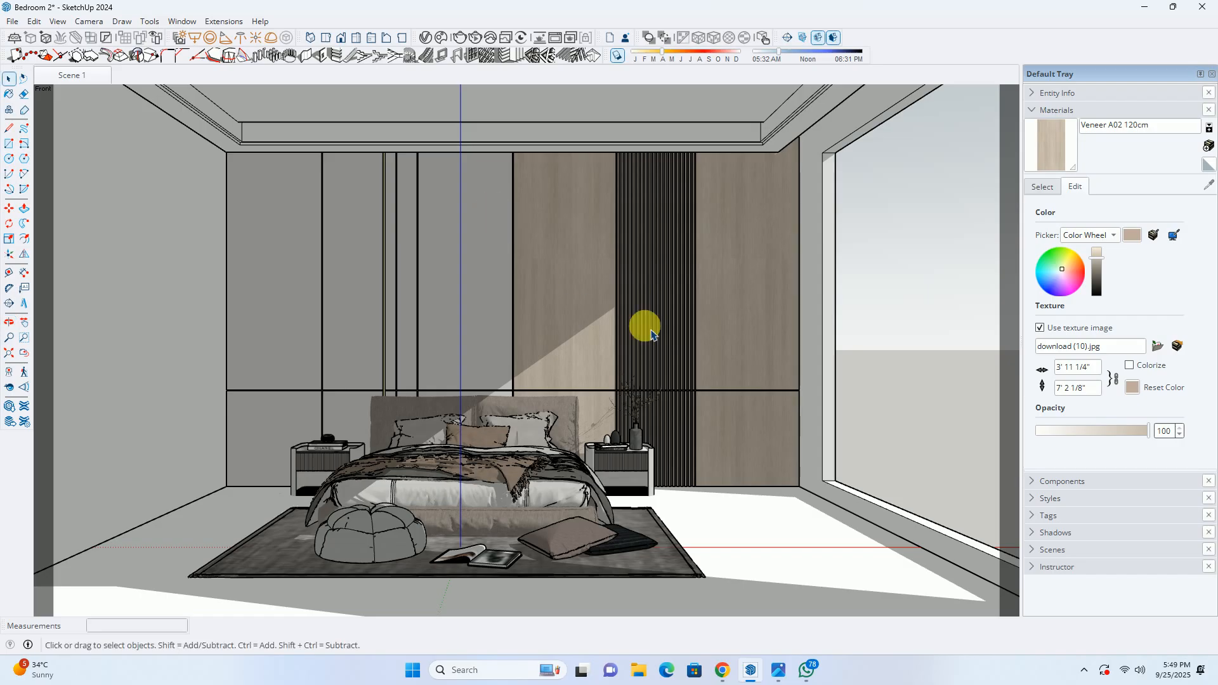
click(781, 674)
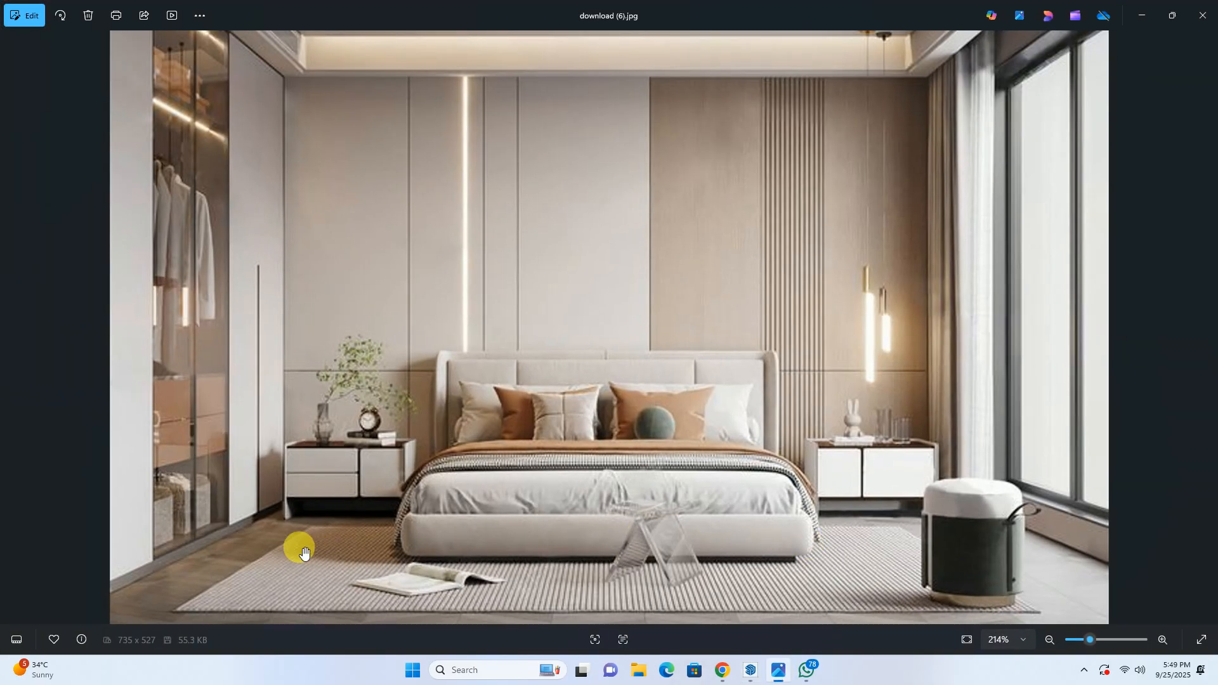
click(1141, 14)
click(441, 39)
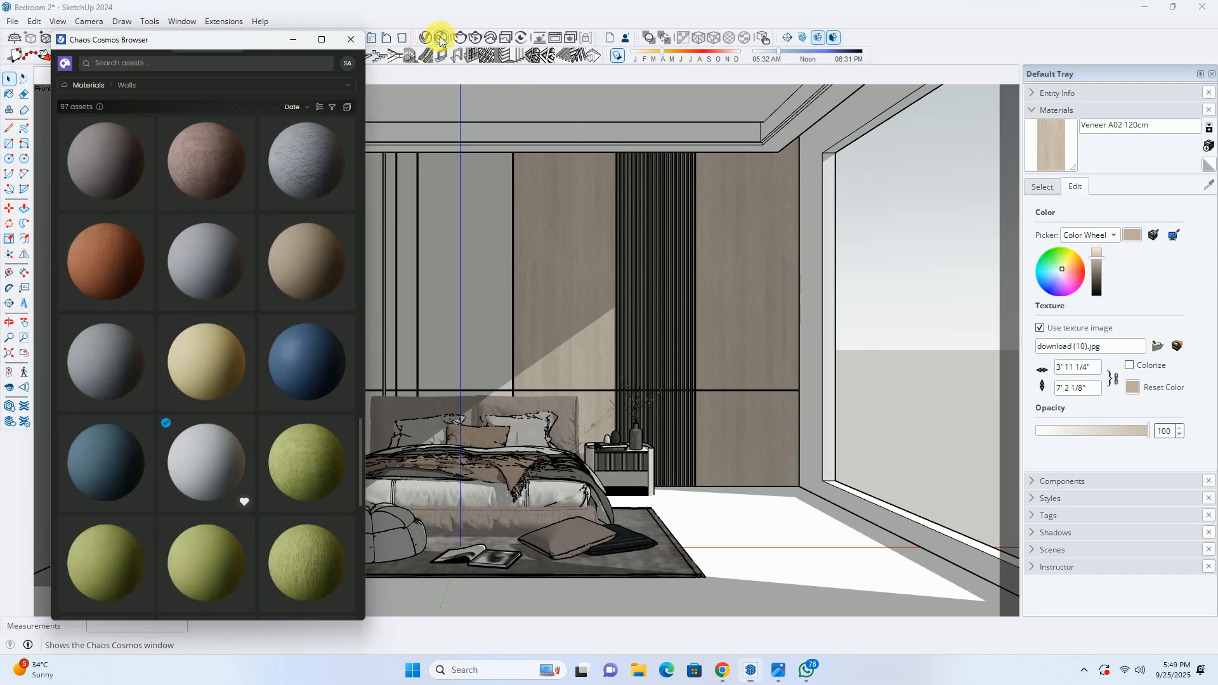
click(64, 85)
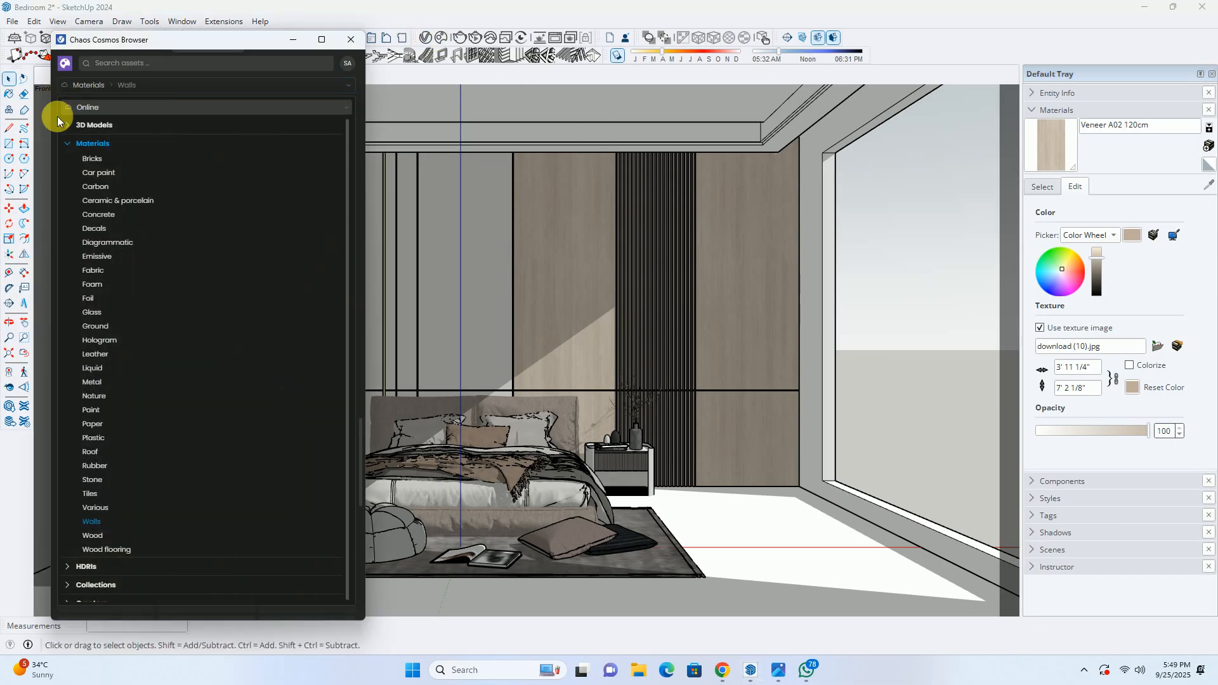
click(105, 550)
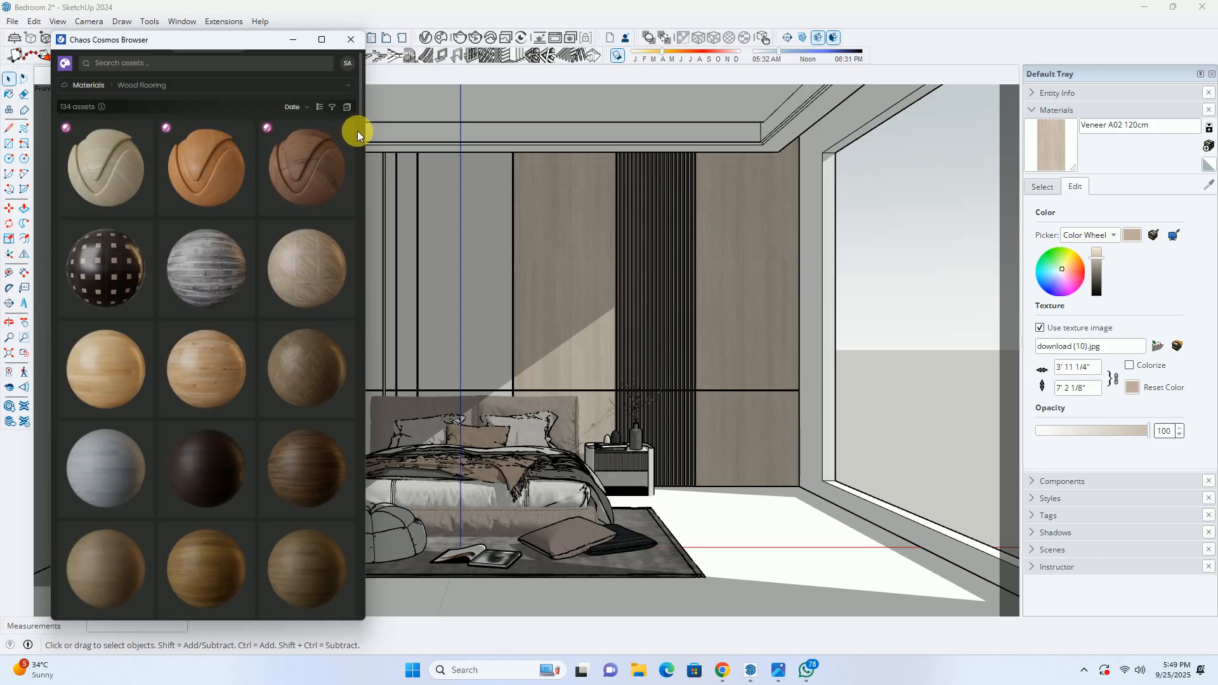
Look through the Wood flooring materials for a light parquet matching the floor in the reference image
drag(360, 125, 339, 289)
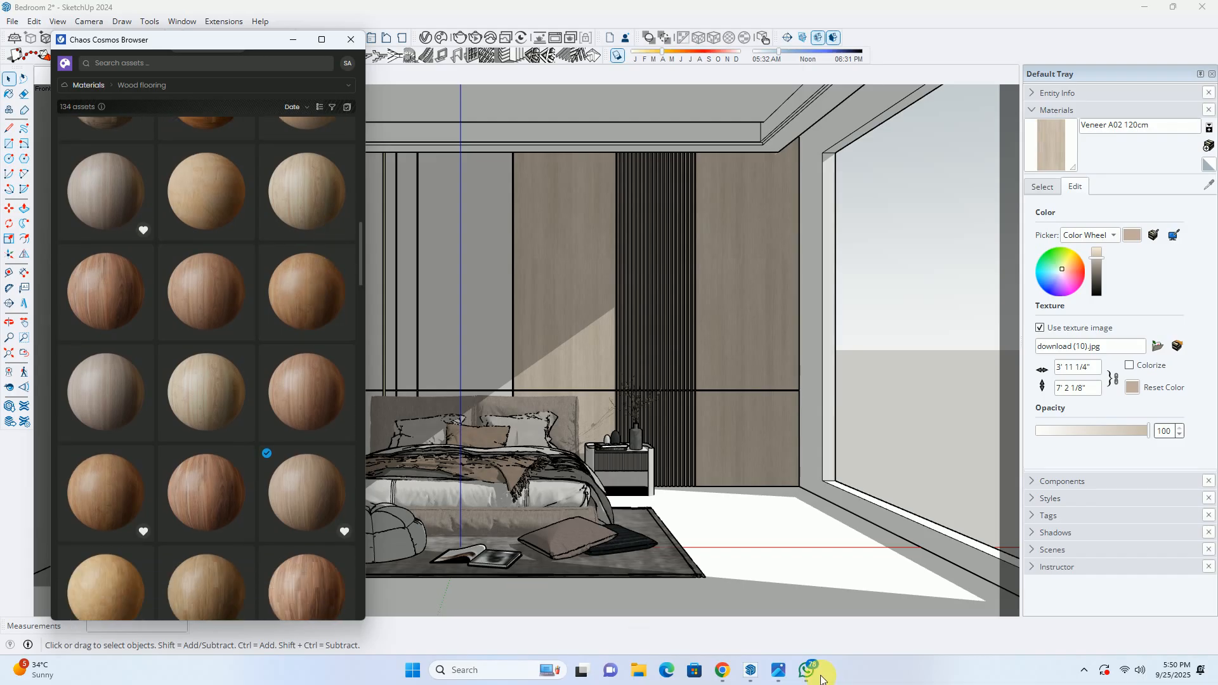
click(791, 664)
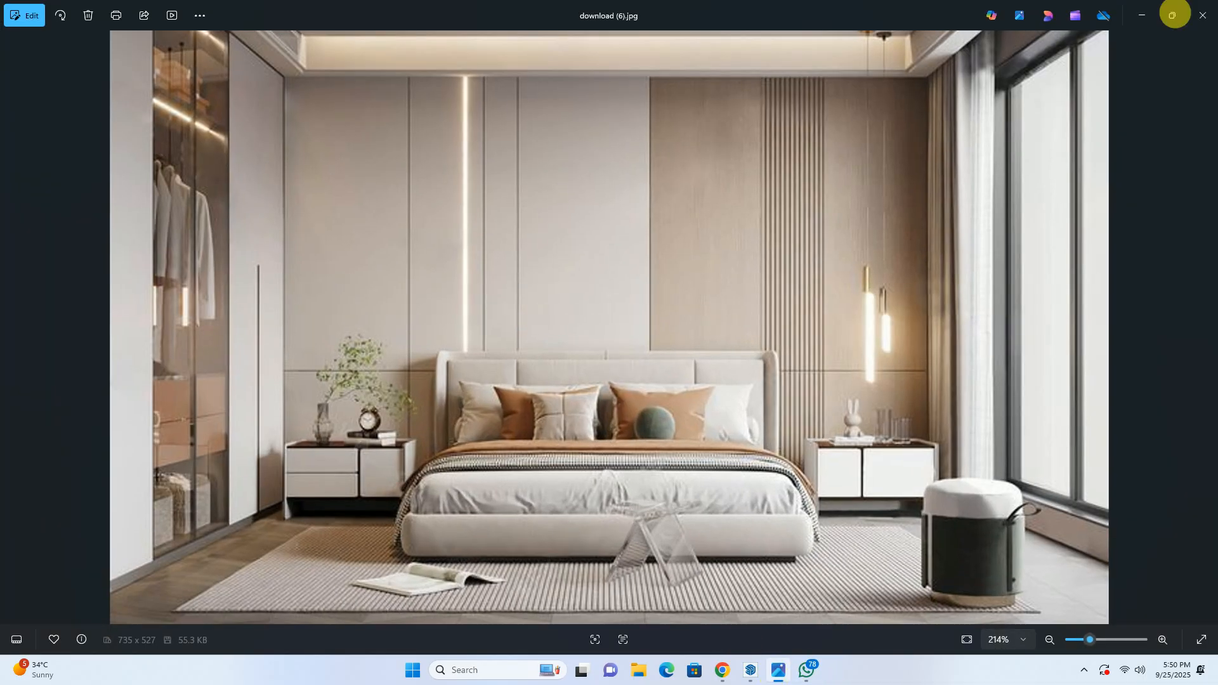
click(1142, 15)
scroll(170, 334, down, 1)
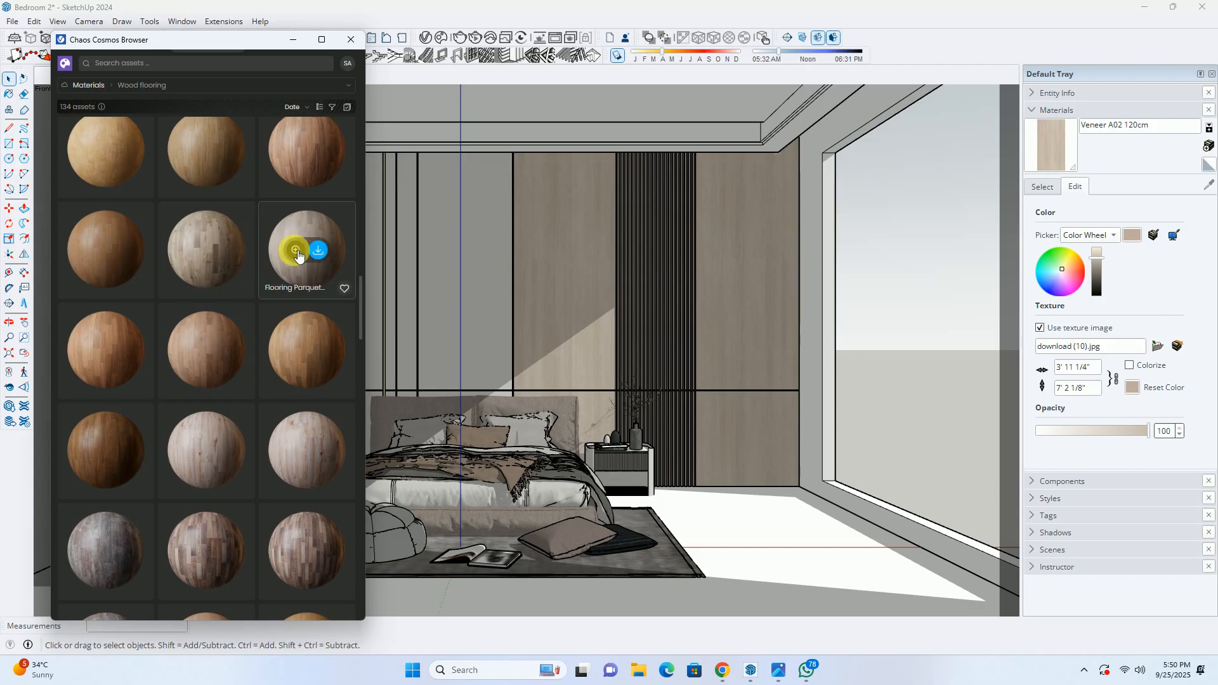
click(319, 250)
scroll(317, 254, down, 7)
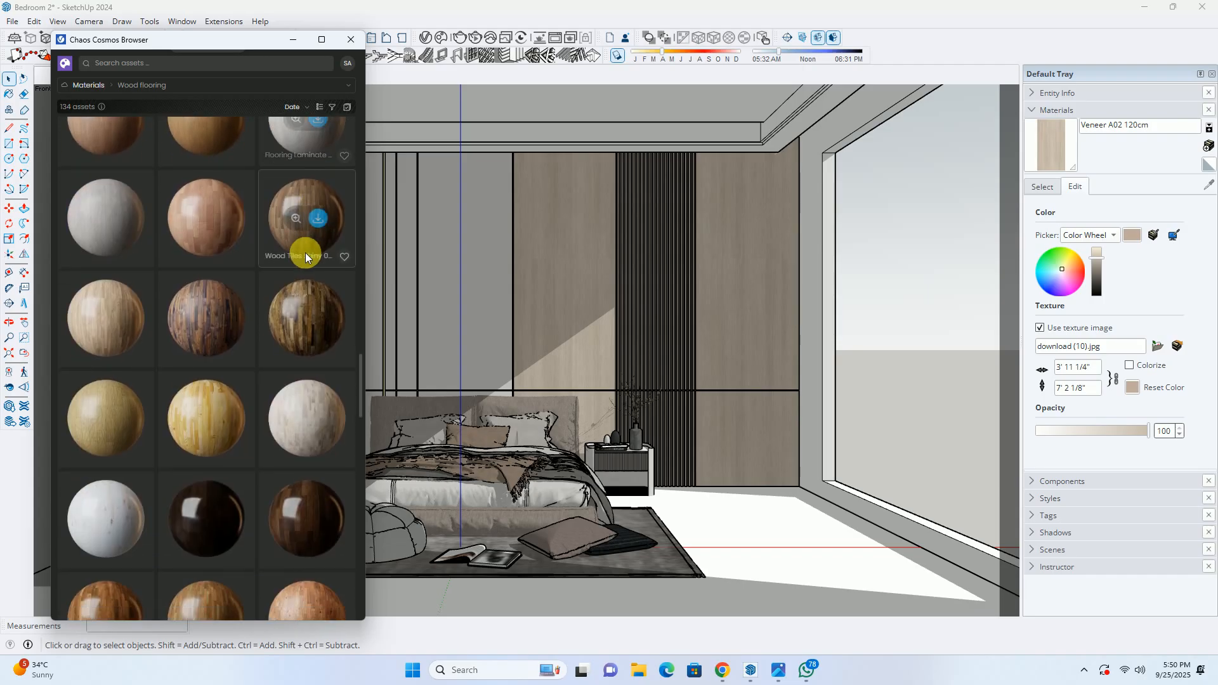
scroll(250, 256, down, 3)
scroll(250, 259, up, 3)
scroll(257, 281, down, 10)
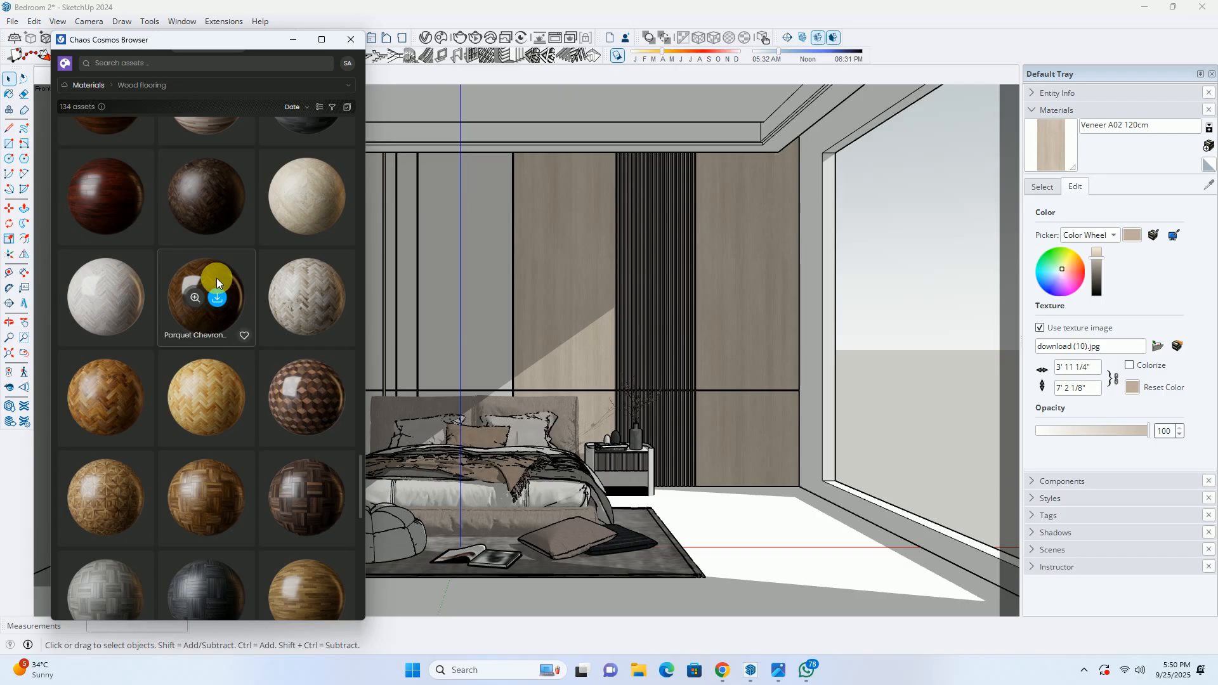
scroll(216, 278, down, 10)
scroll(122, 311, up, 5)
scroll(243, 398, down, 8)
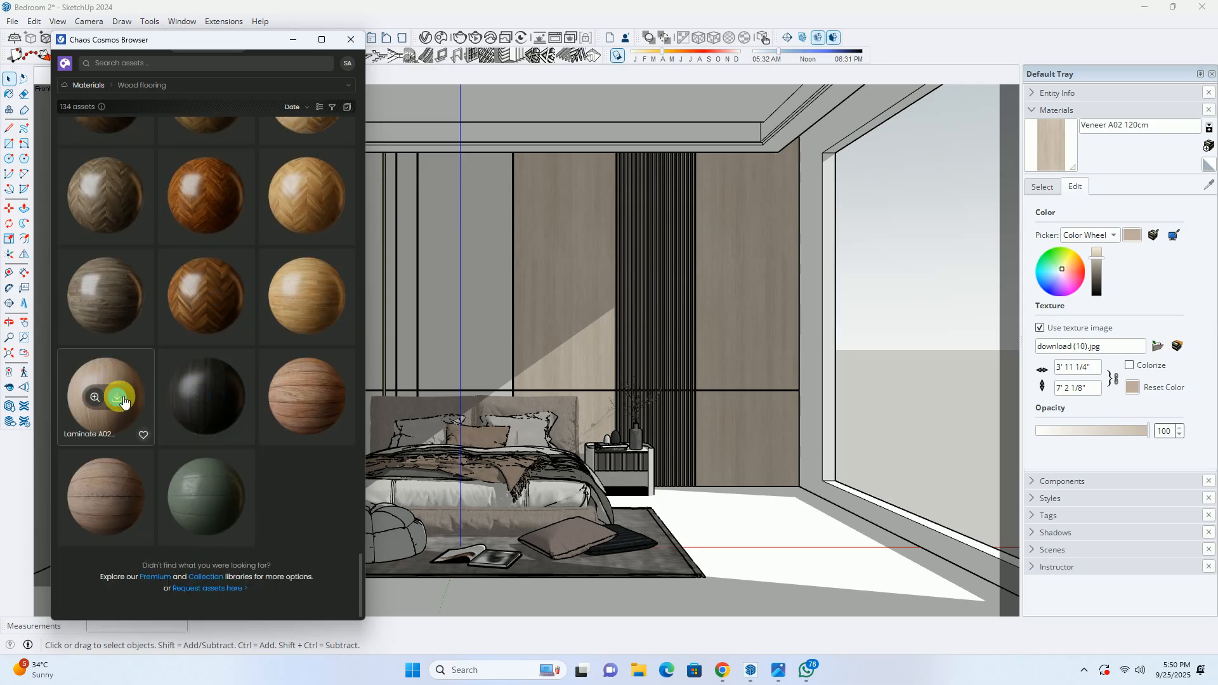
scroll(285, 309, up, 6)
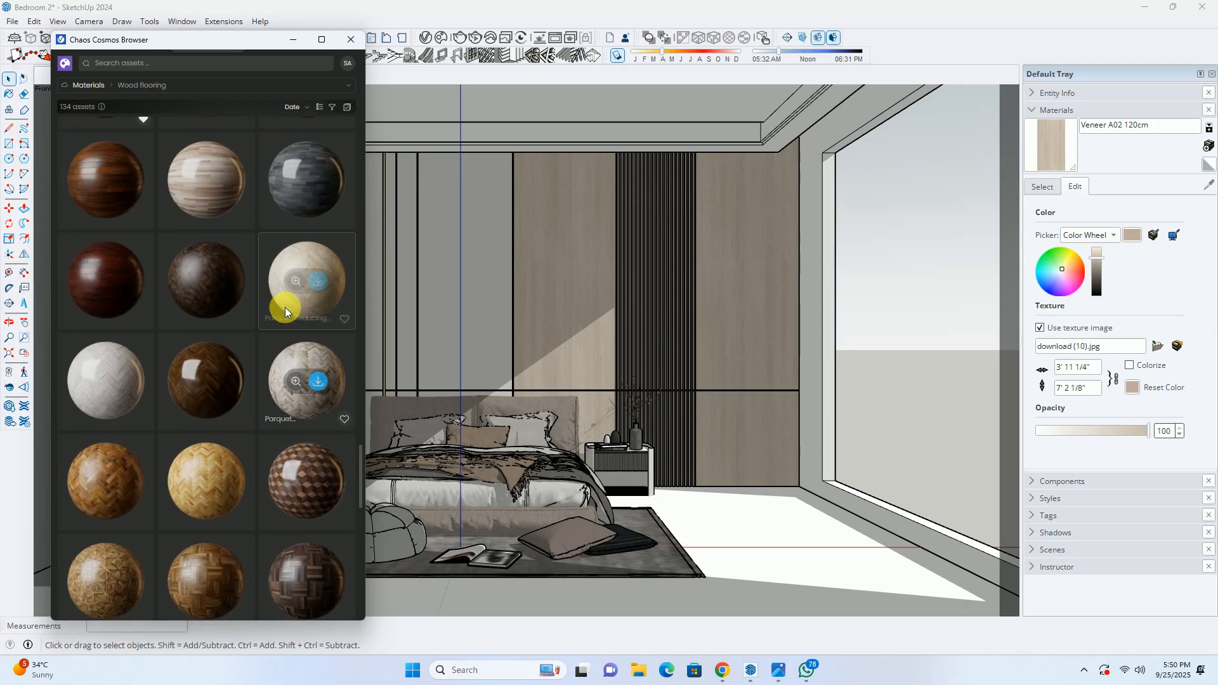
scroll(285, 307, up, 6)
scroll(287, 298, up, 6)
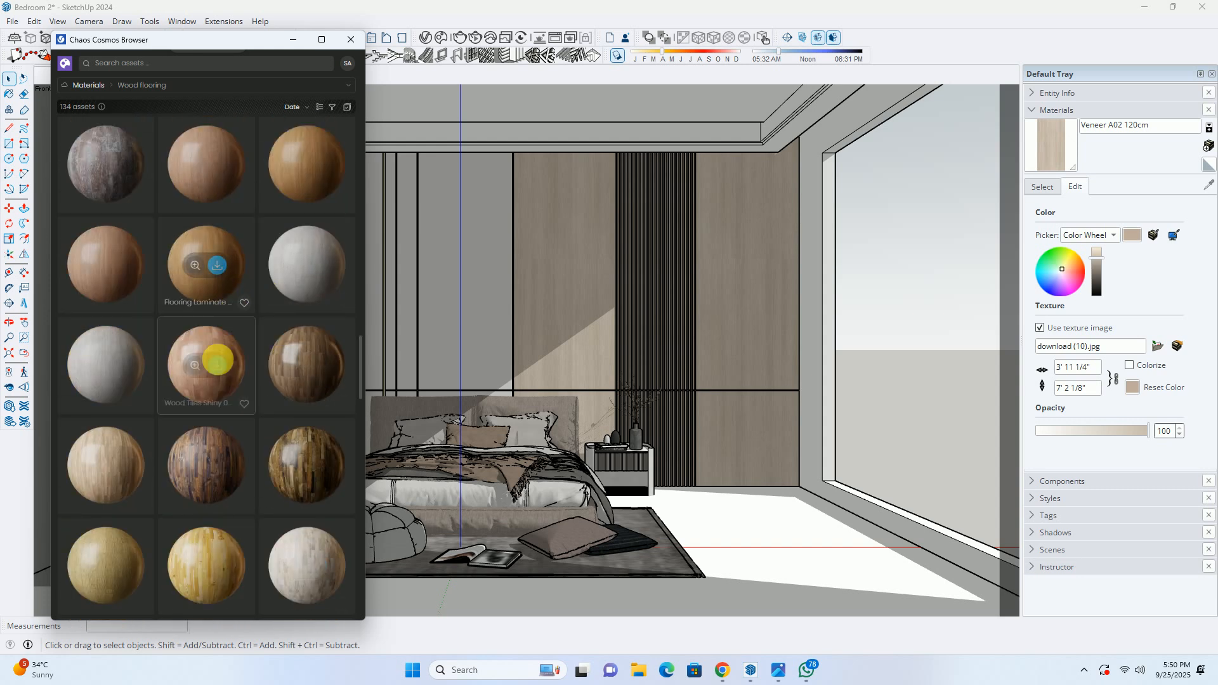
scroll(254, 356, up, 6)
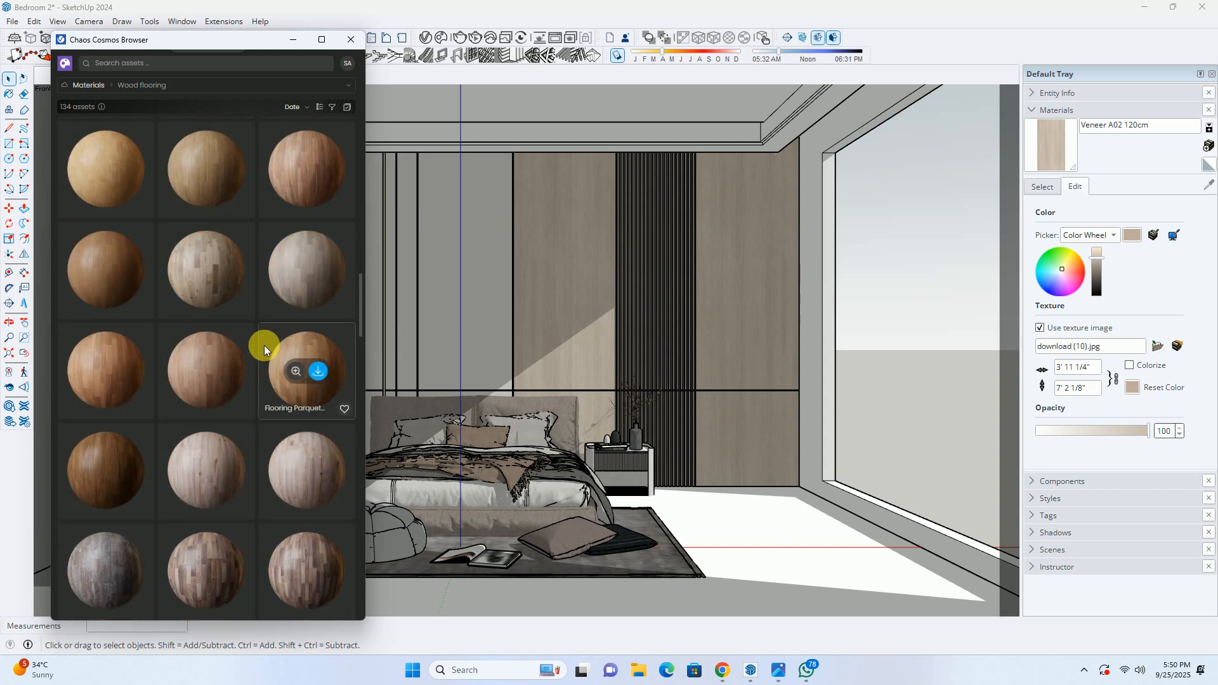
Download the light grey-brown parquet from Cosmos and make Flooring Parquet Parallel C01 120cm the current material through the V-Ray Asset Editor
click(318, 273)
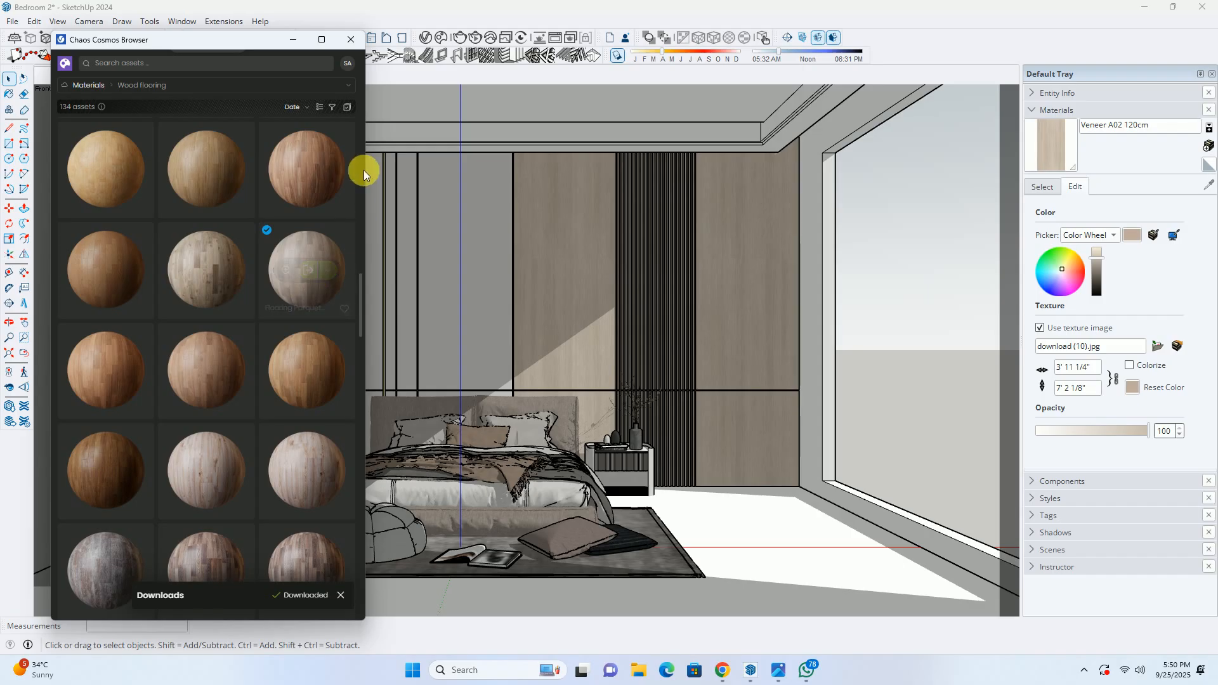
click(351, 39)
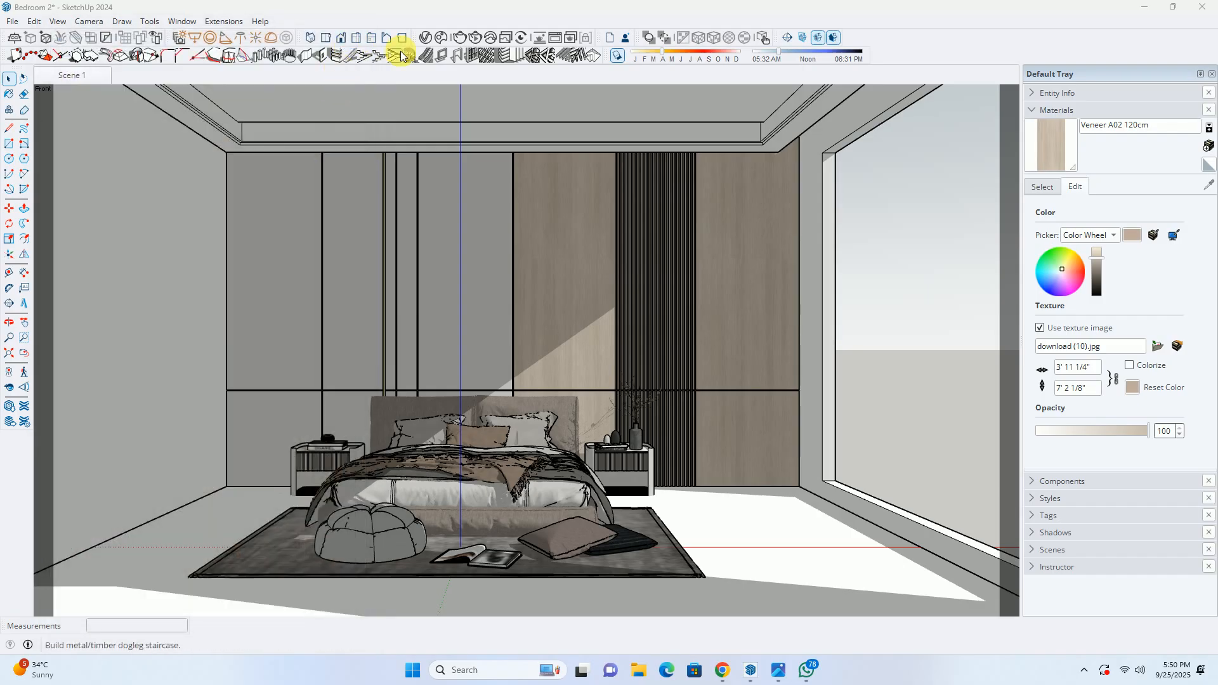
click(426, 37)
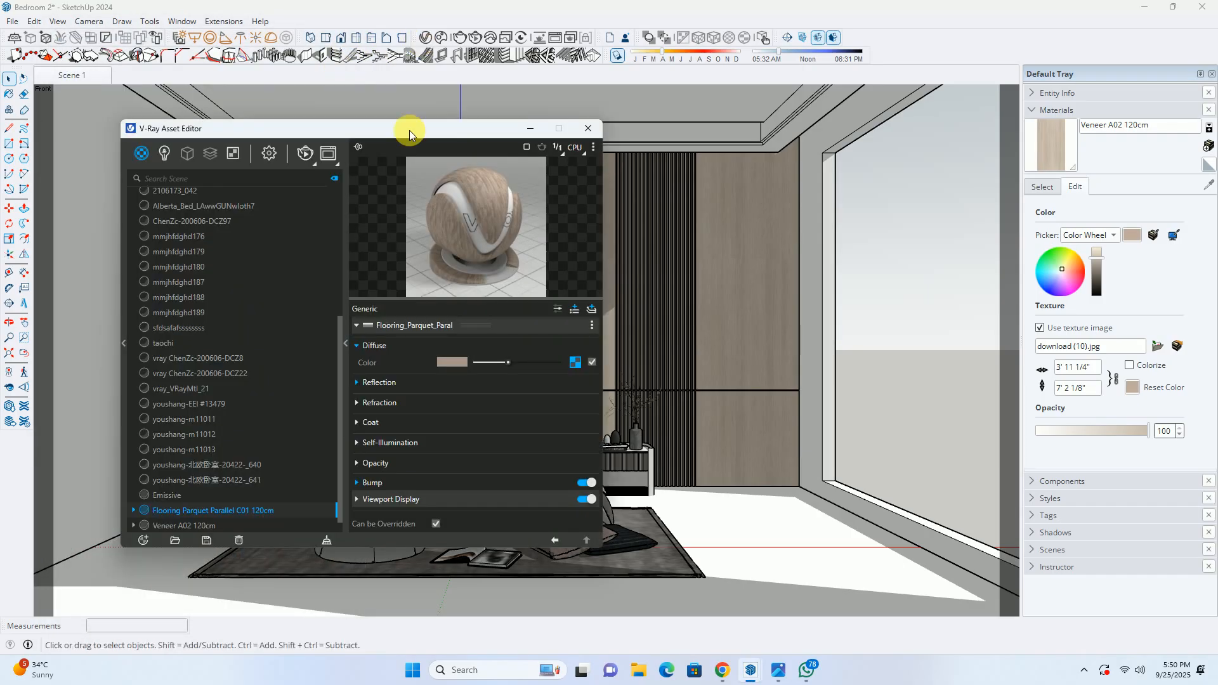
click(174, 510)
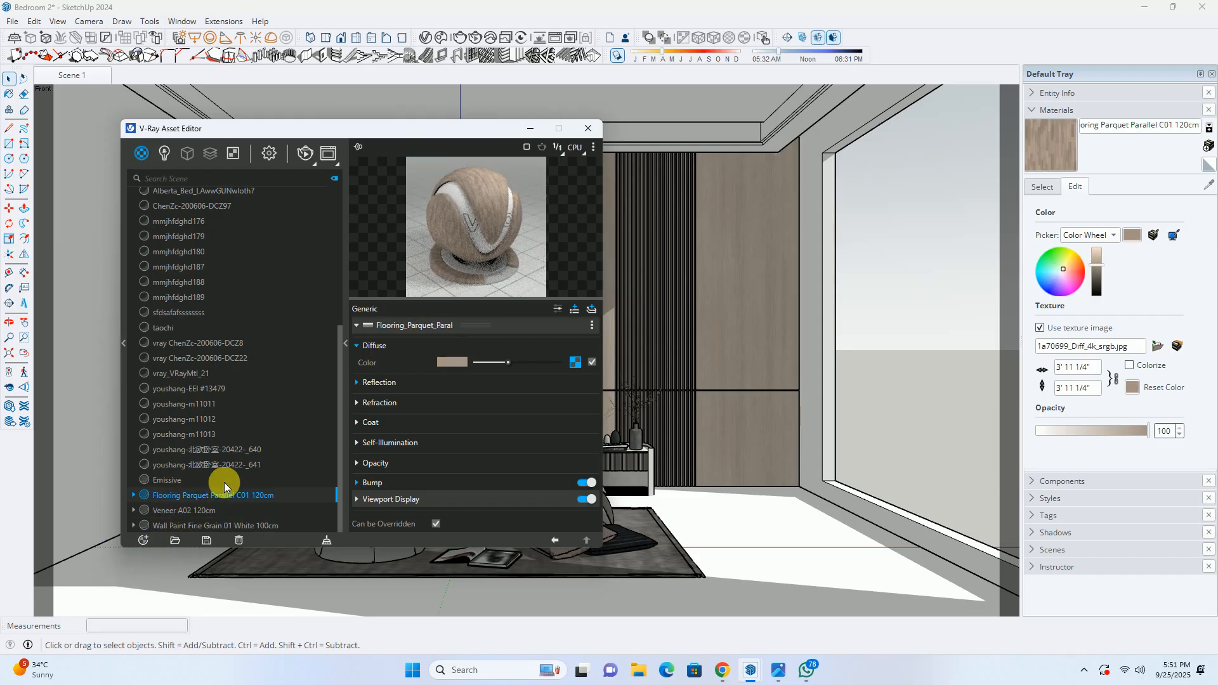
click(588, 128)
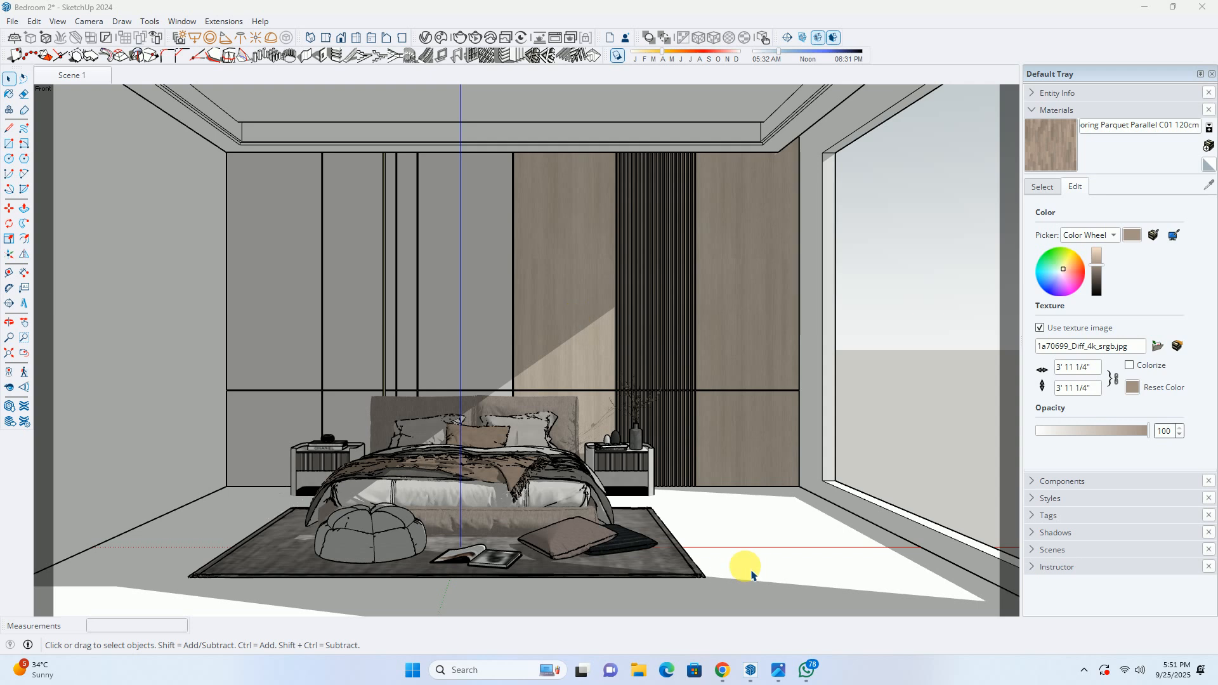
Paint the bedroom floor face with the Flooring Parquet Parallel C01 120cm material
scroll(762, 547, up, 5)
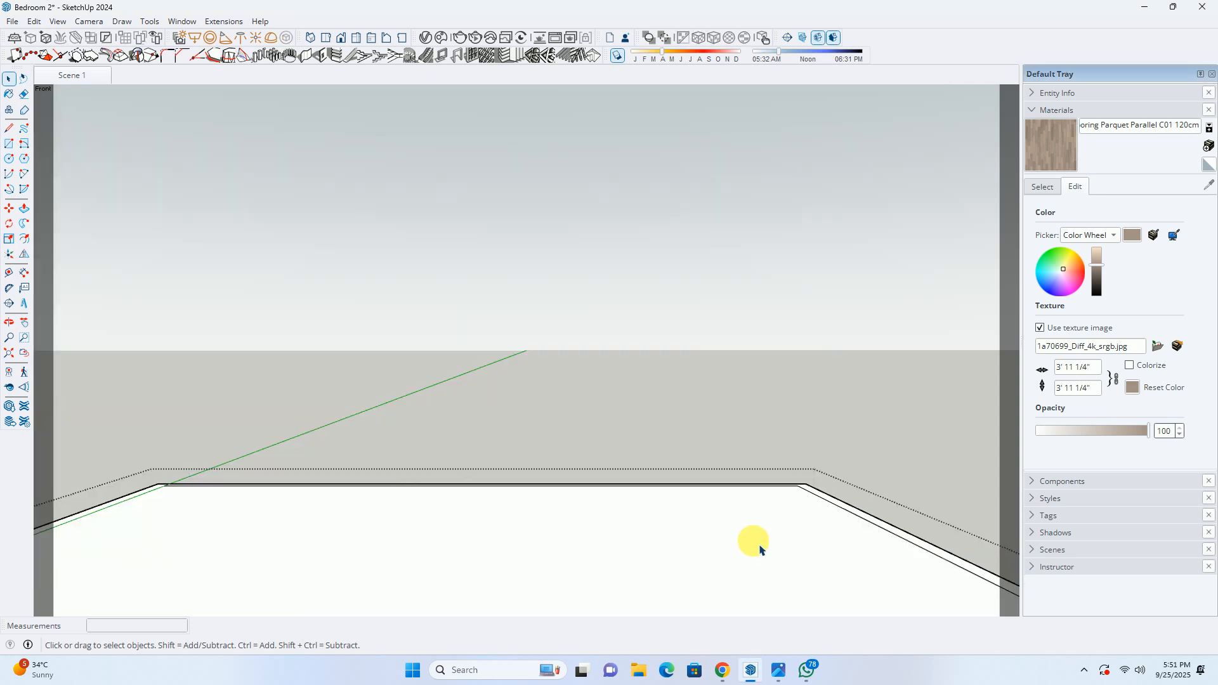
click(1066, 155)
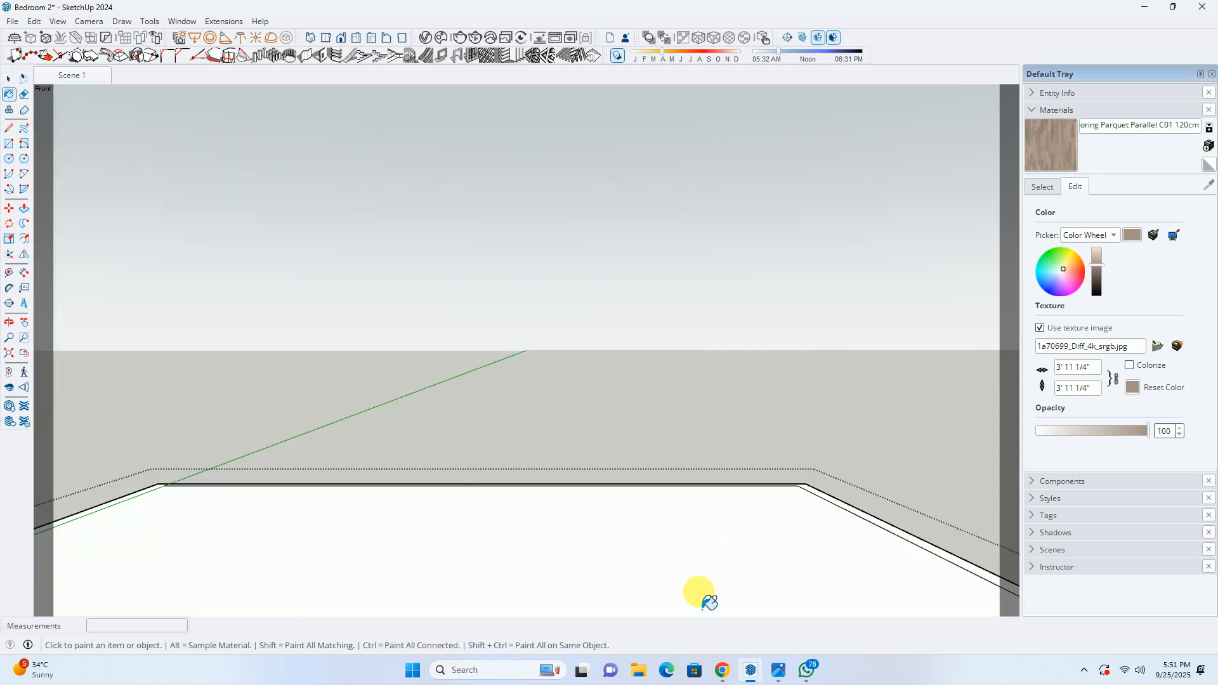
click(641, 550)
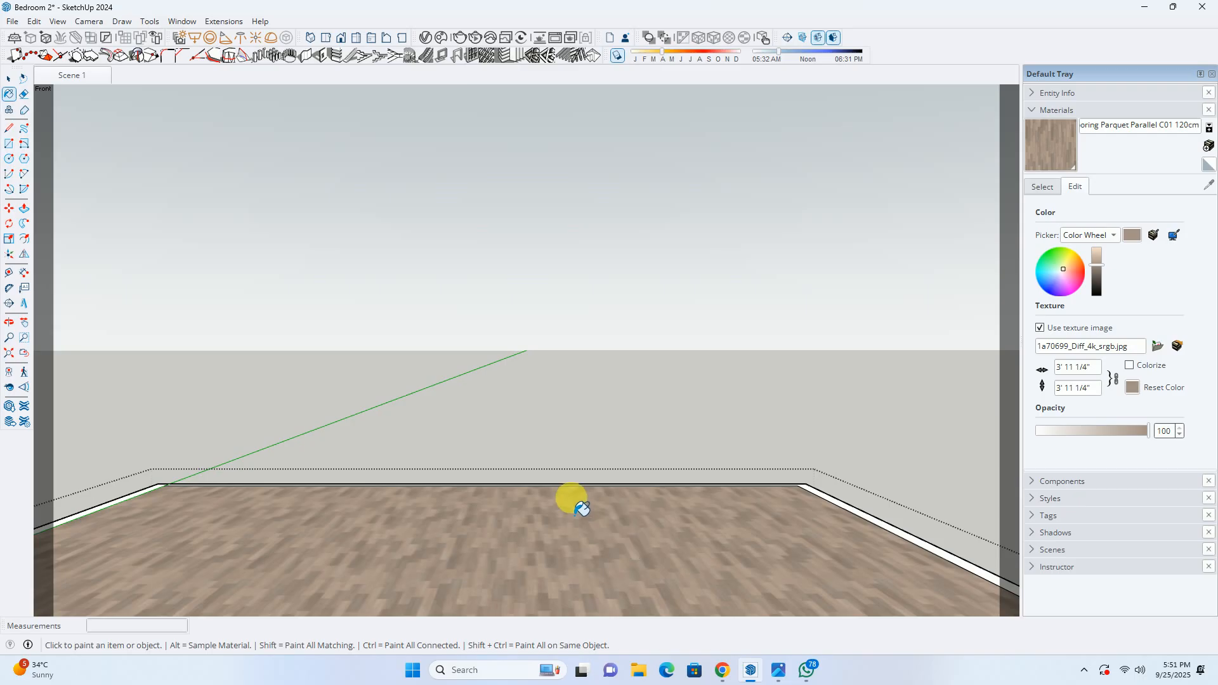
mouse_move(558, 449)
middle_down()
mouse_move(530, 517)
mouse_move(535, 491)
middle_up()
key(space)
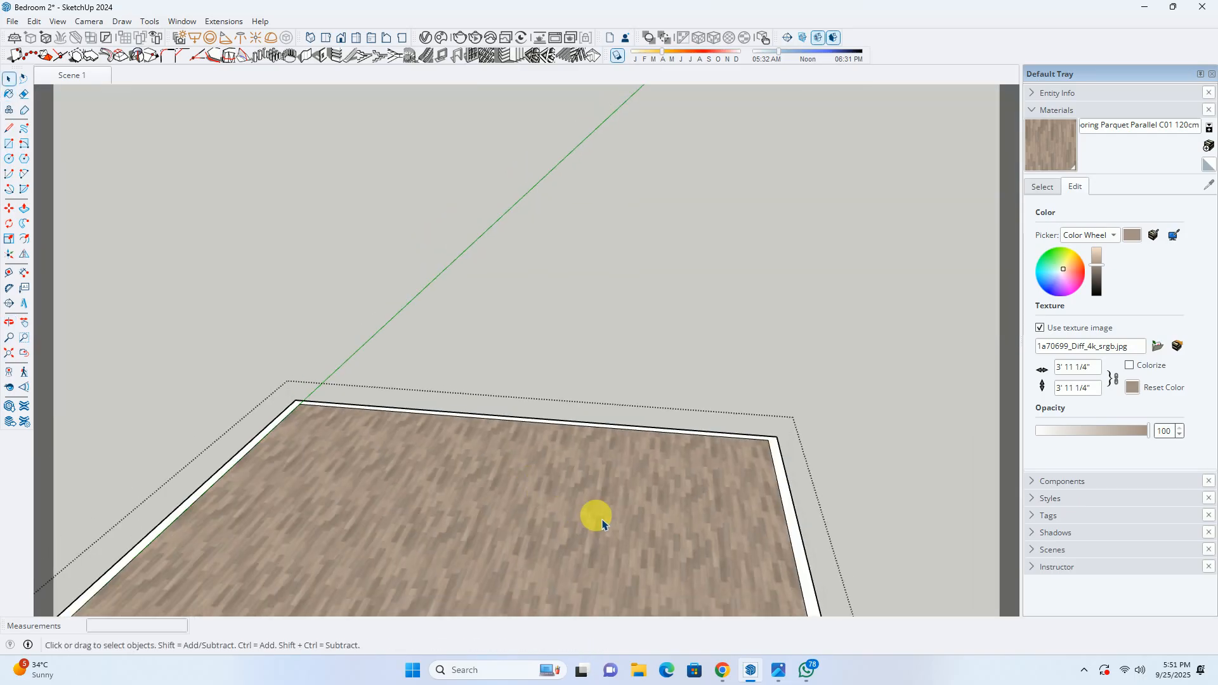
key(Escape)
Inspect the planks beside the bed and set the floor parquet's texture size to 6' × 6'
scroll(587, 512, up, 6)
scroll(710, 477, up, 2)
shift+middle_drag(710, 475, 535, 425)
scroll(580, 448, up, 2)
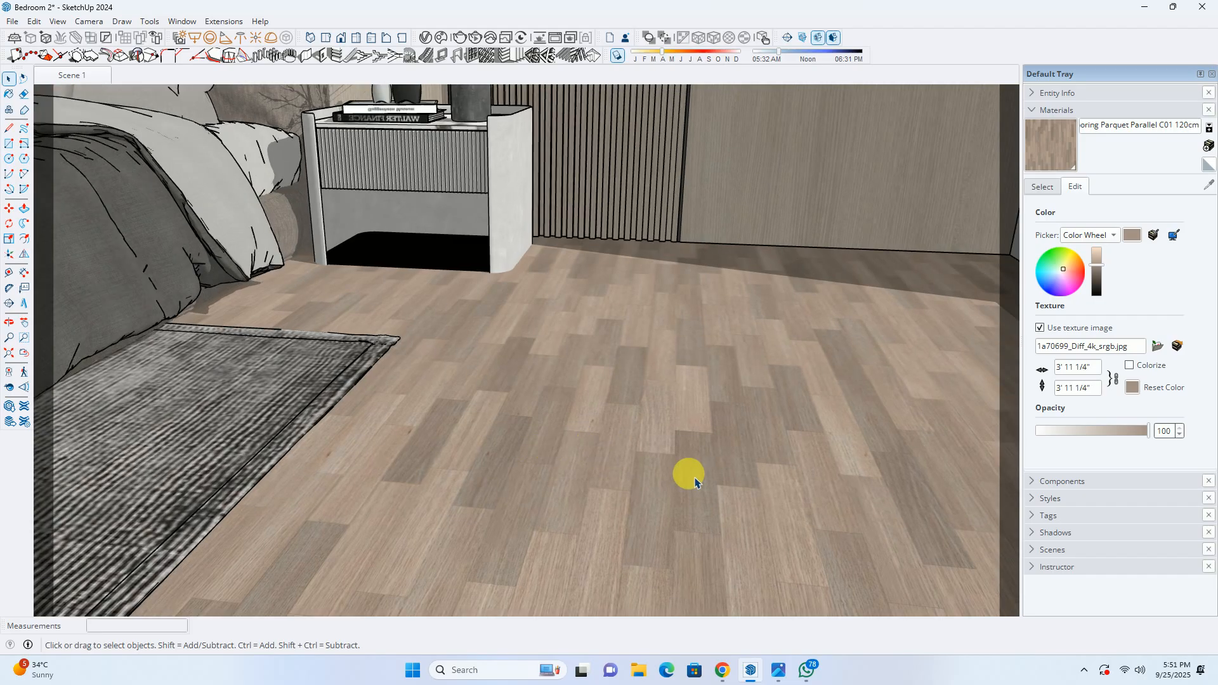
middle_drag(597, 458, 429, 421)
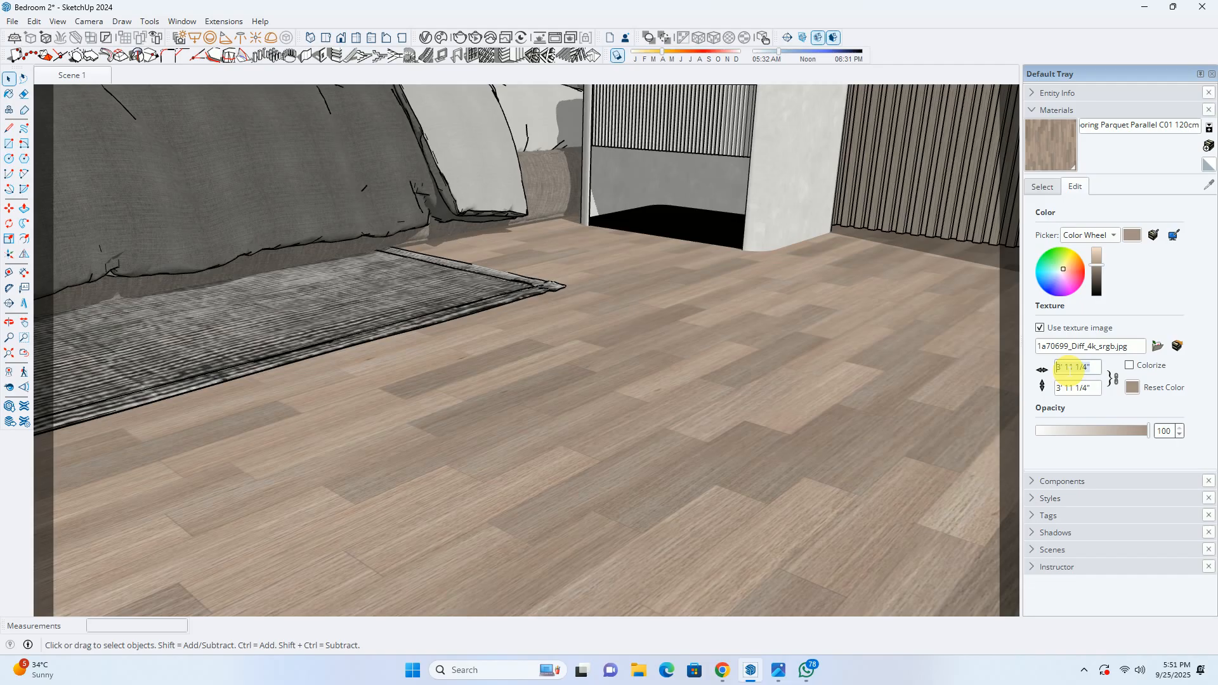
key(Return)
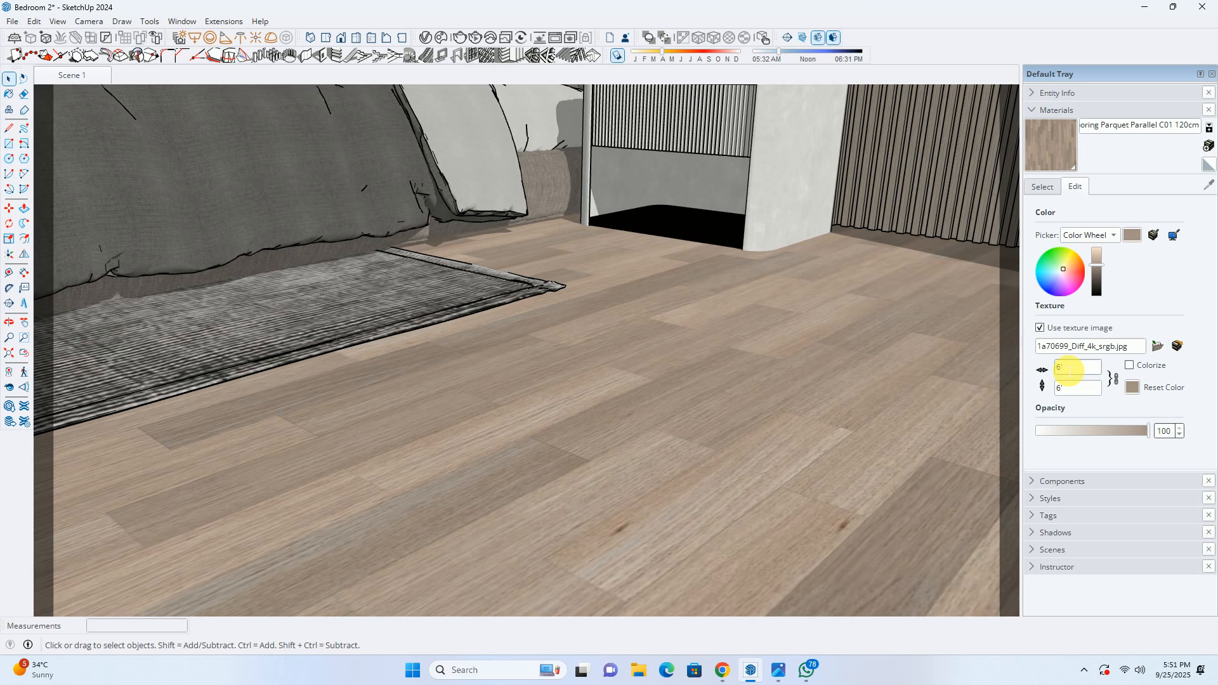
Return to the saved Scene 1 view and reframe it to include the rug and floor
scroll(679, 400, down, 10)
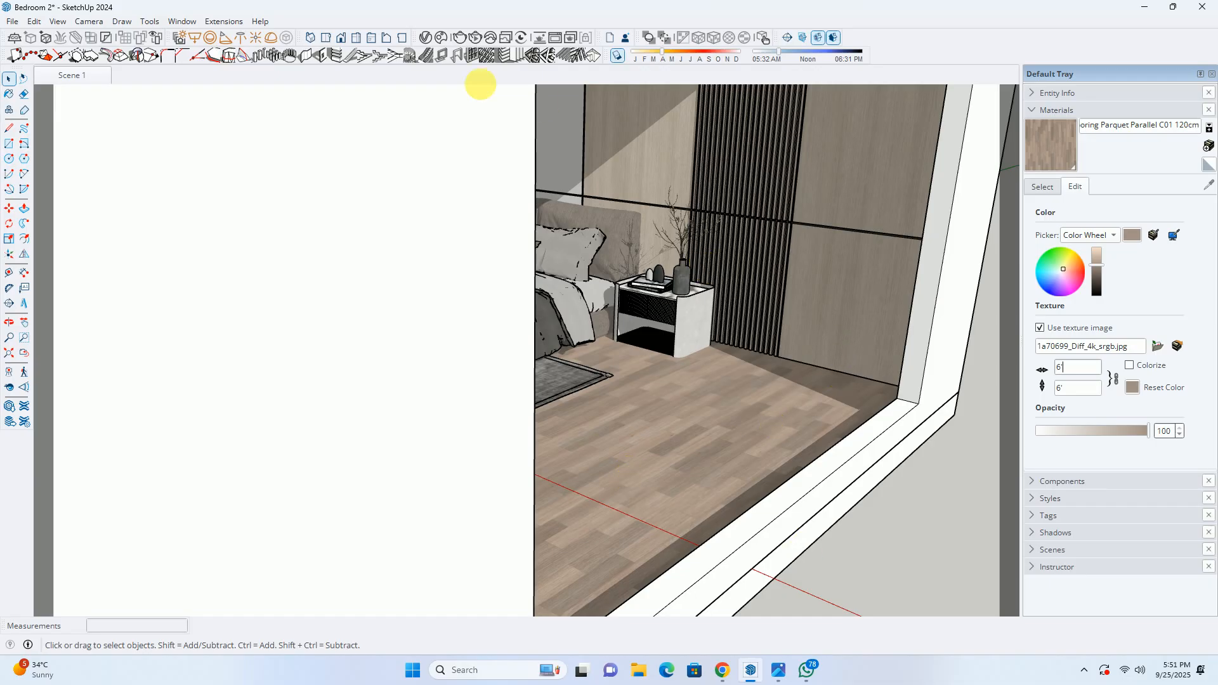
click(83, 75)
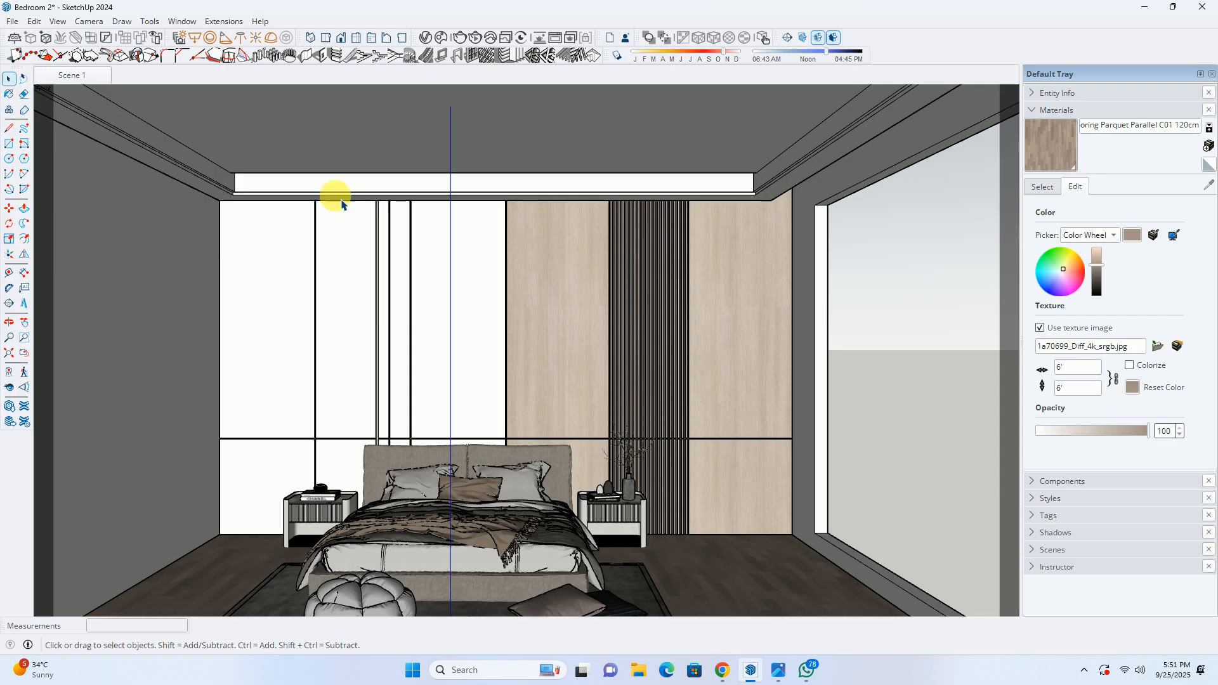
middle_drag(435, 231, 436, 207)
click(71, 75)
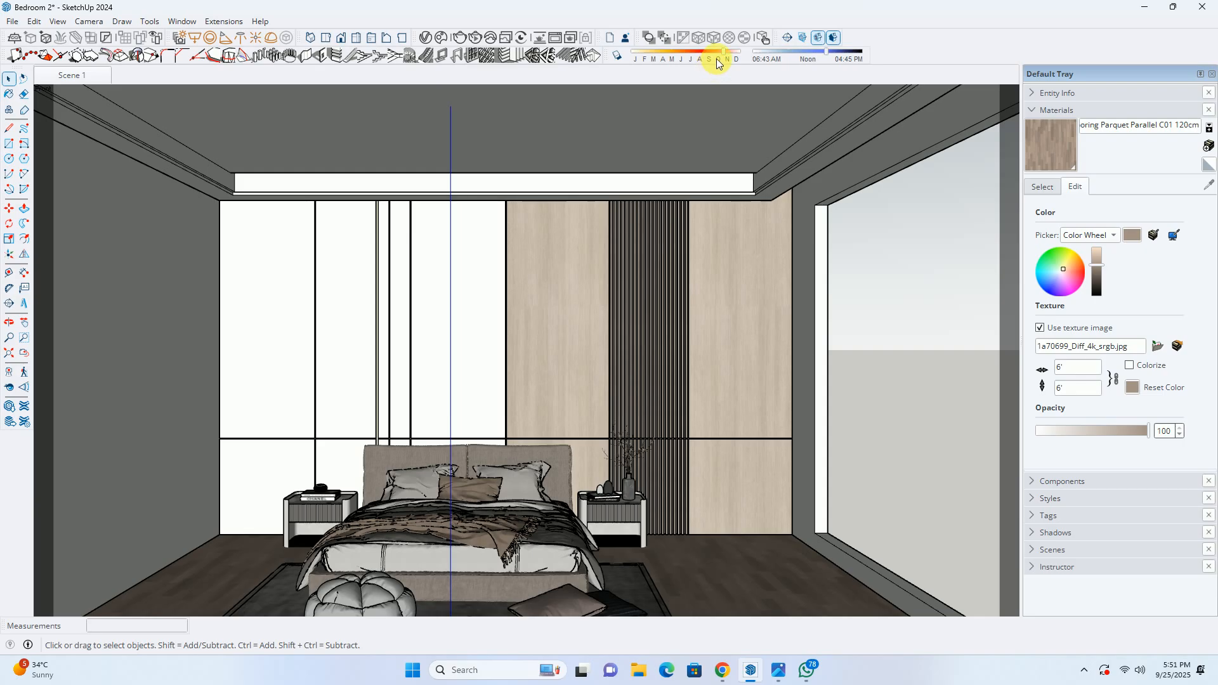
mouse_move(598, 198)
middle_down()
mouse_move(565, 242)
mouse_move(576, 196)
middle_up()
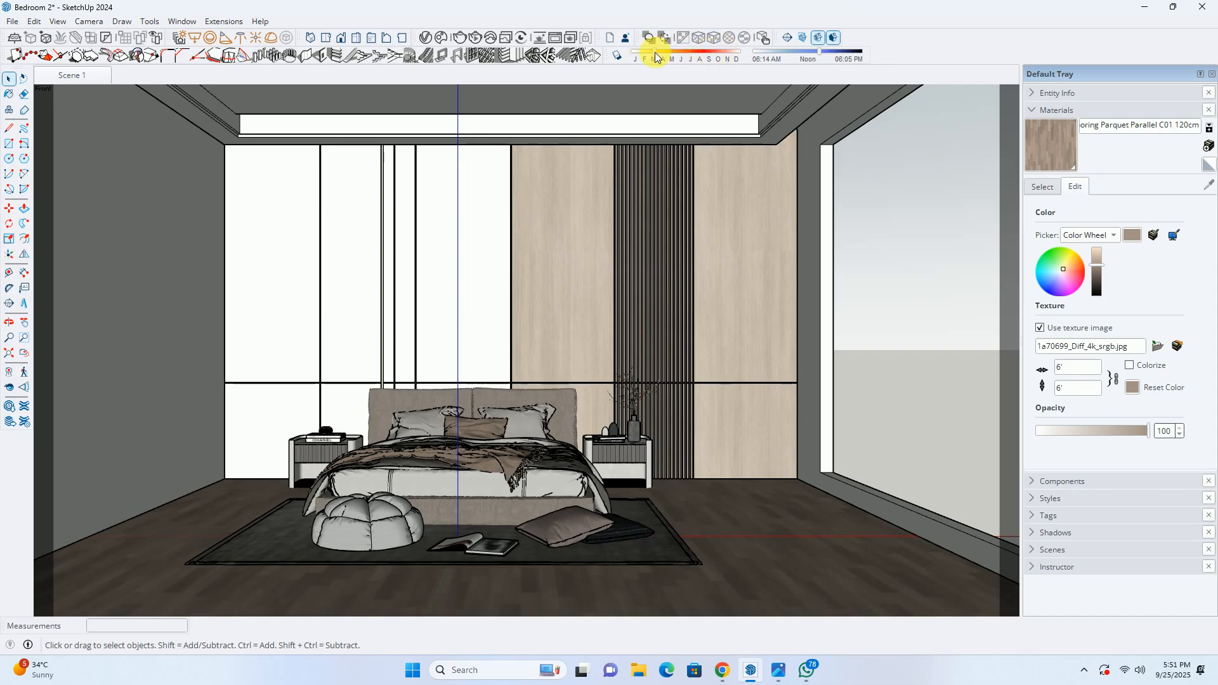
Turn on shadows and set the sun to a morning time in May
click(801, 49)
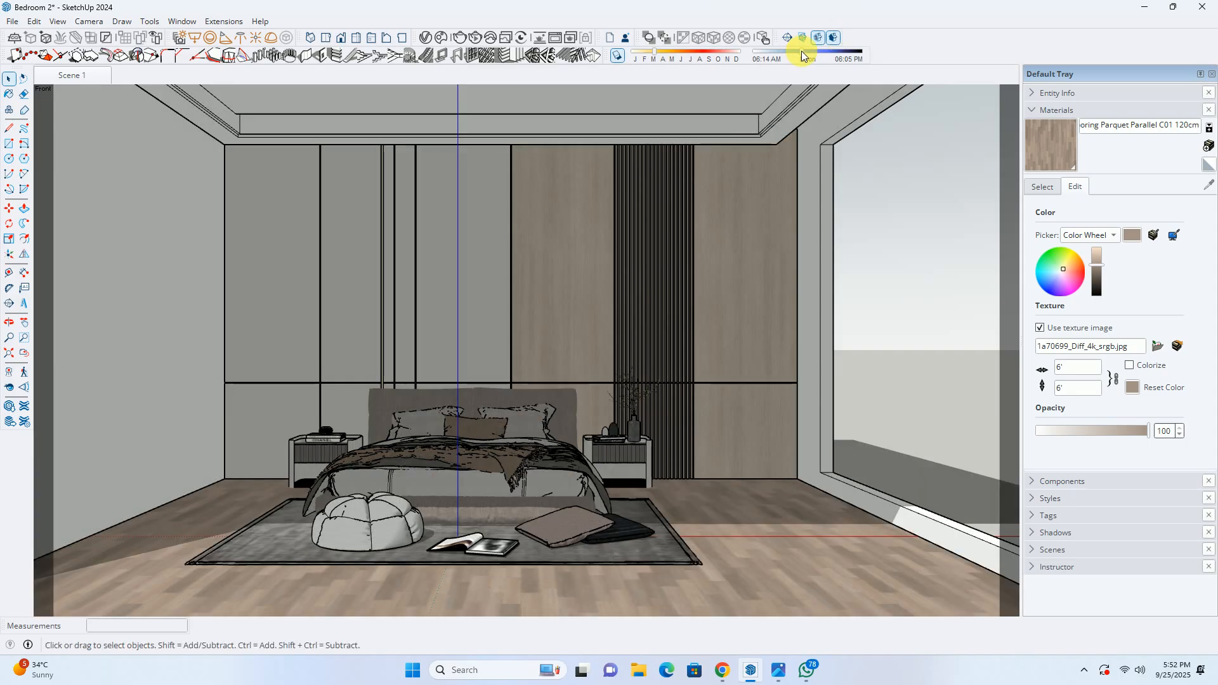
drag(790, 56, 783, 54)
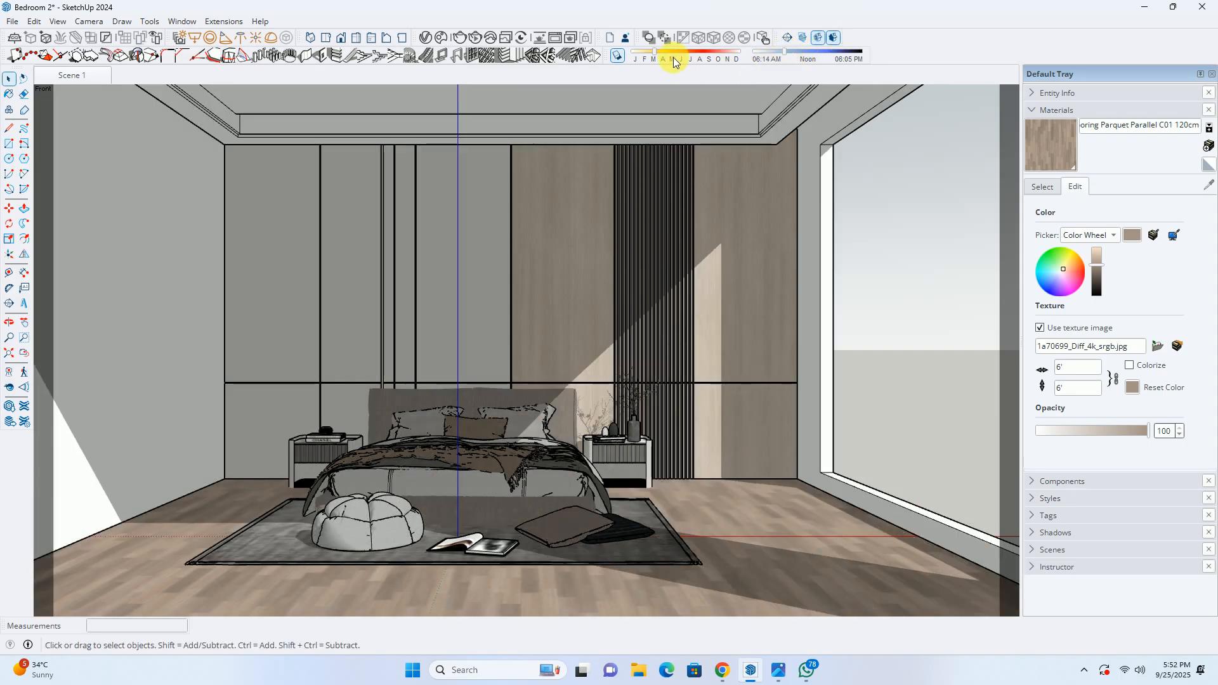
drag(666, 57, 674, 57)
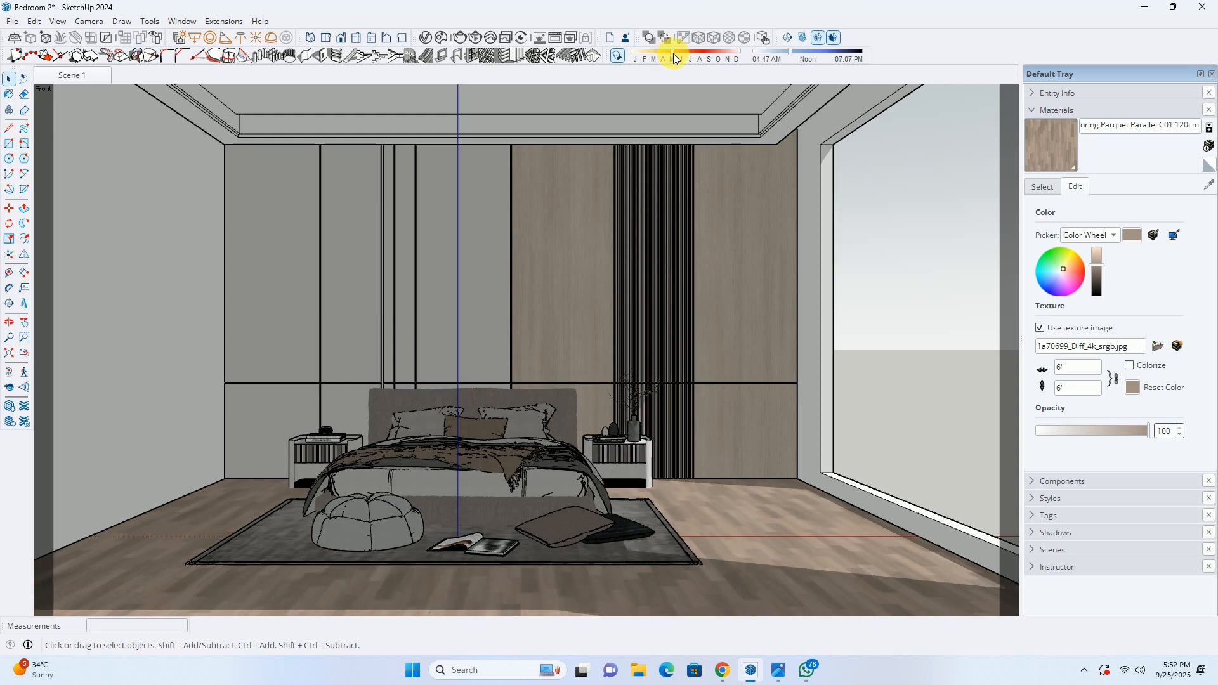
Reframe the bedroom view and start a V-Ray render of it in the frame buffer
shift+middle_drag(511, 356, 564, 378)
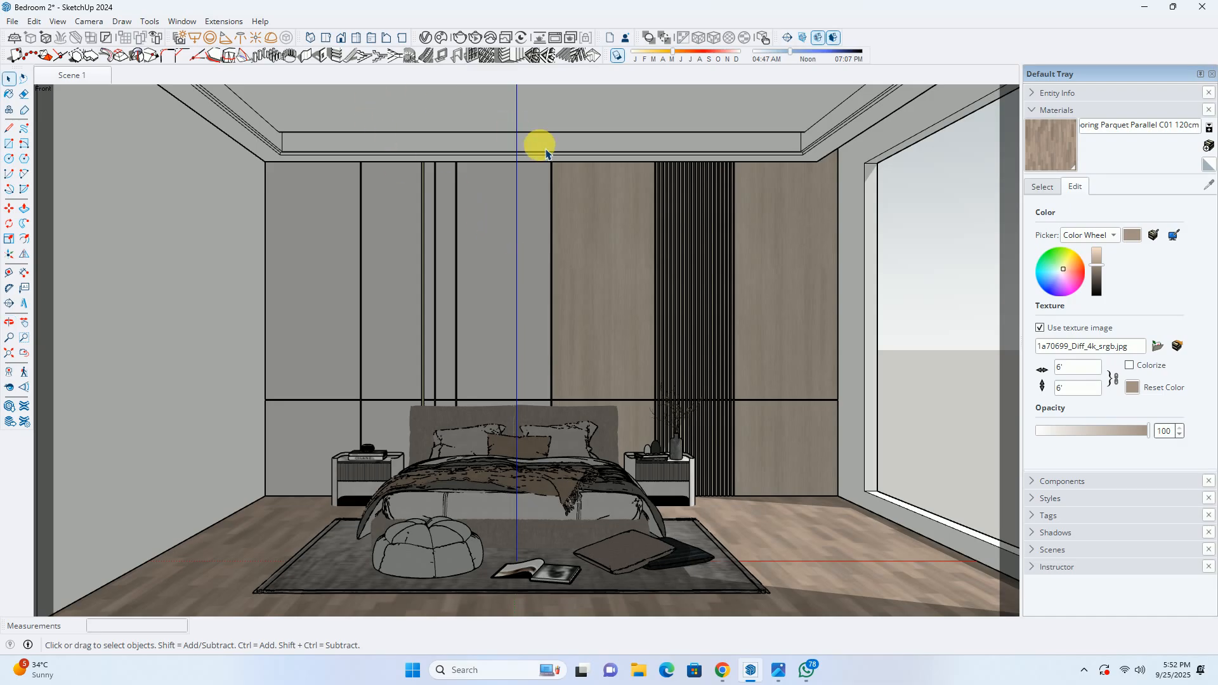
click(617, 56)
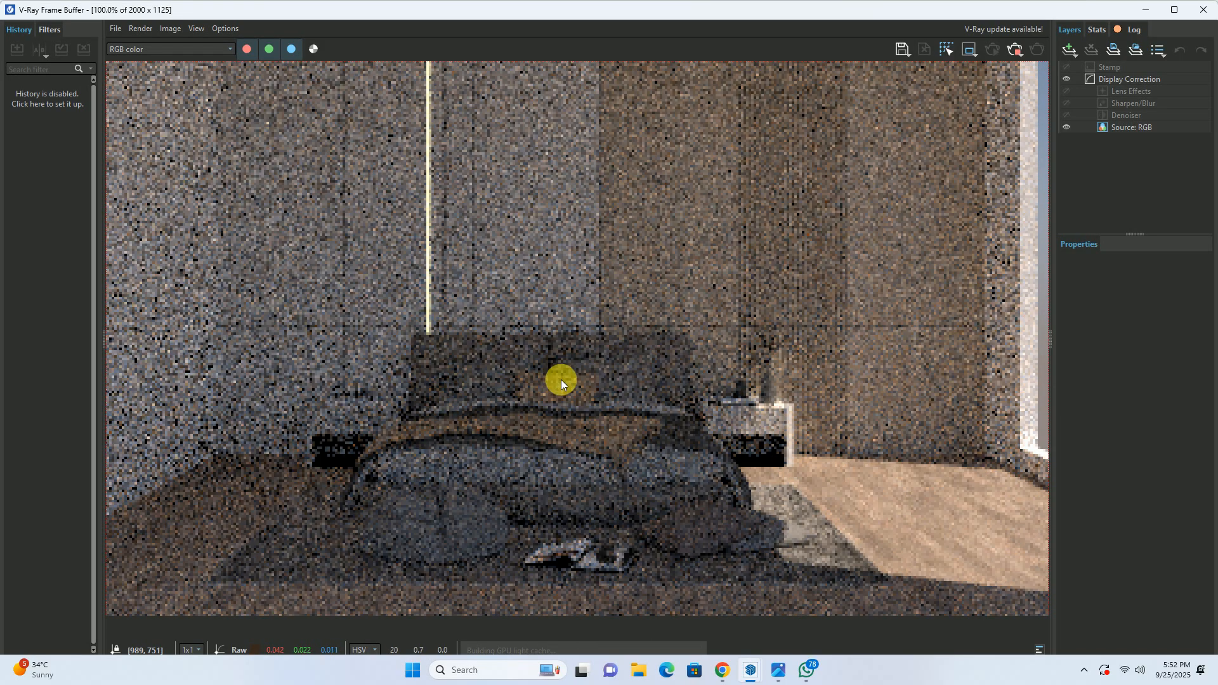
Check the whole bedroom test render at 50% zoom, stop it and close the frame buffer
scroll(653, 417, down, 1)
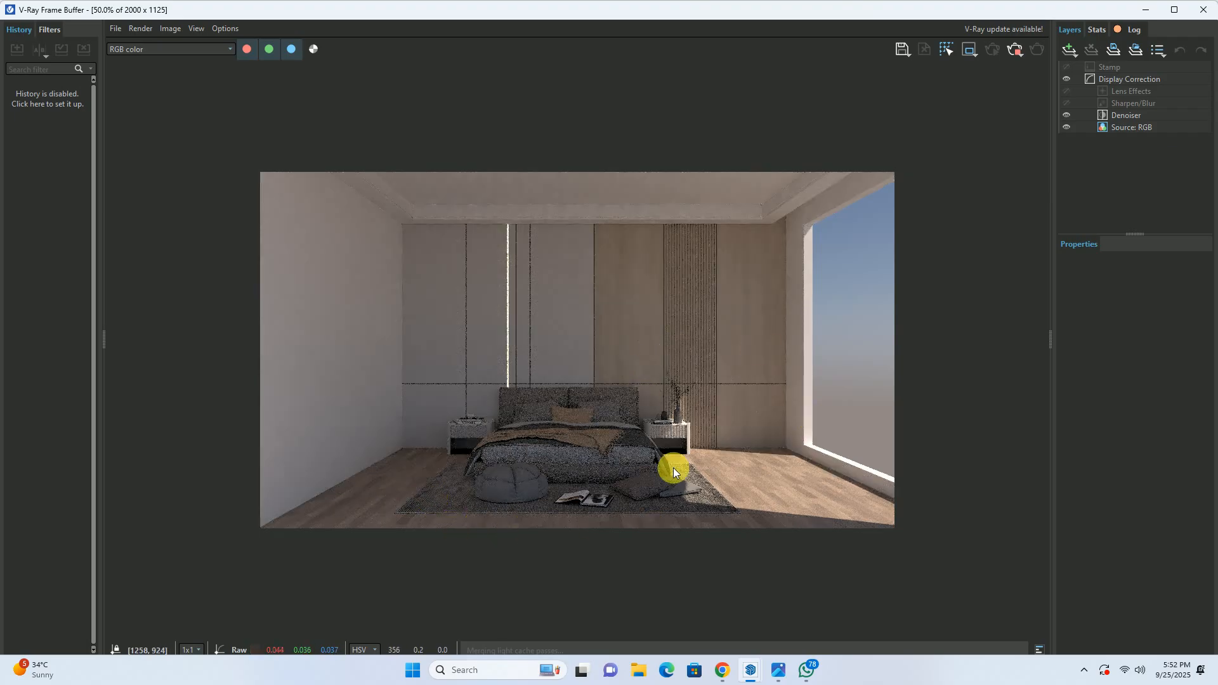
click(1015, 49)
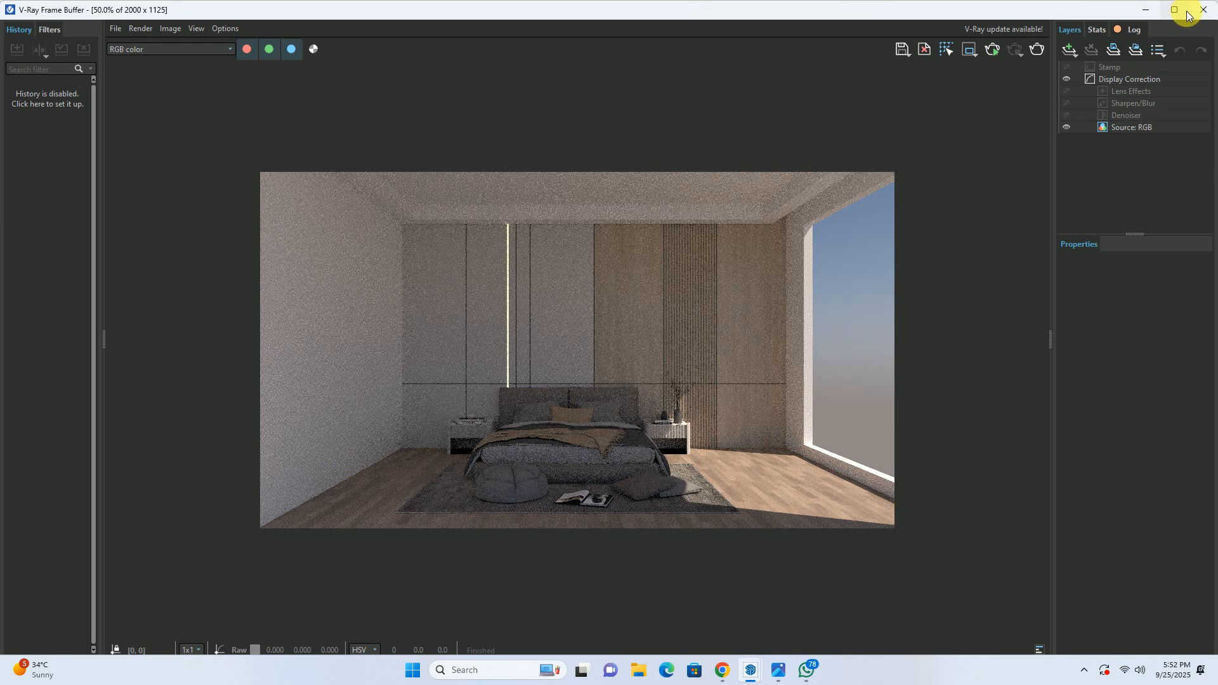
click(1204, 9)
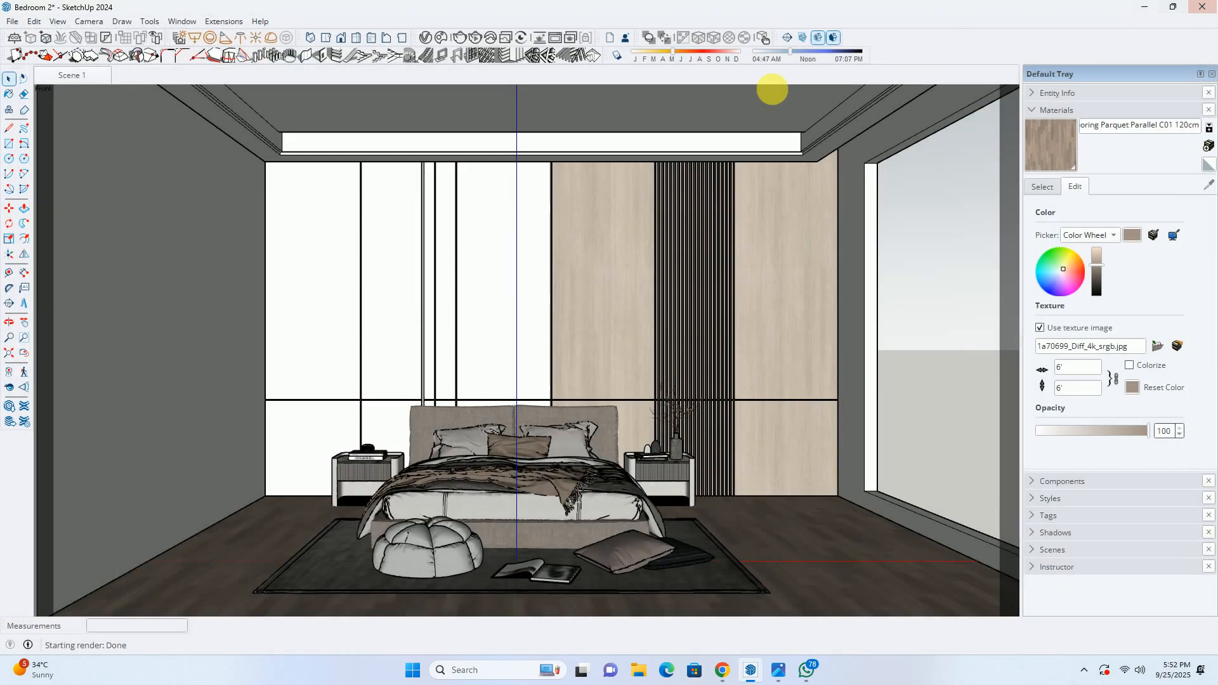
Update Scene 1 with the current camera view and shadow settings
right_click(71, 80)
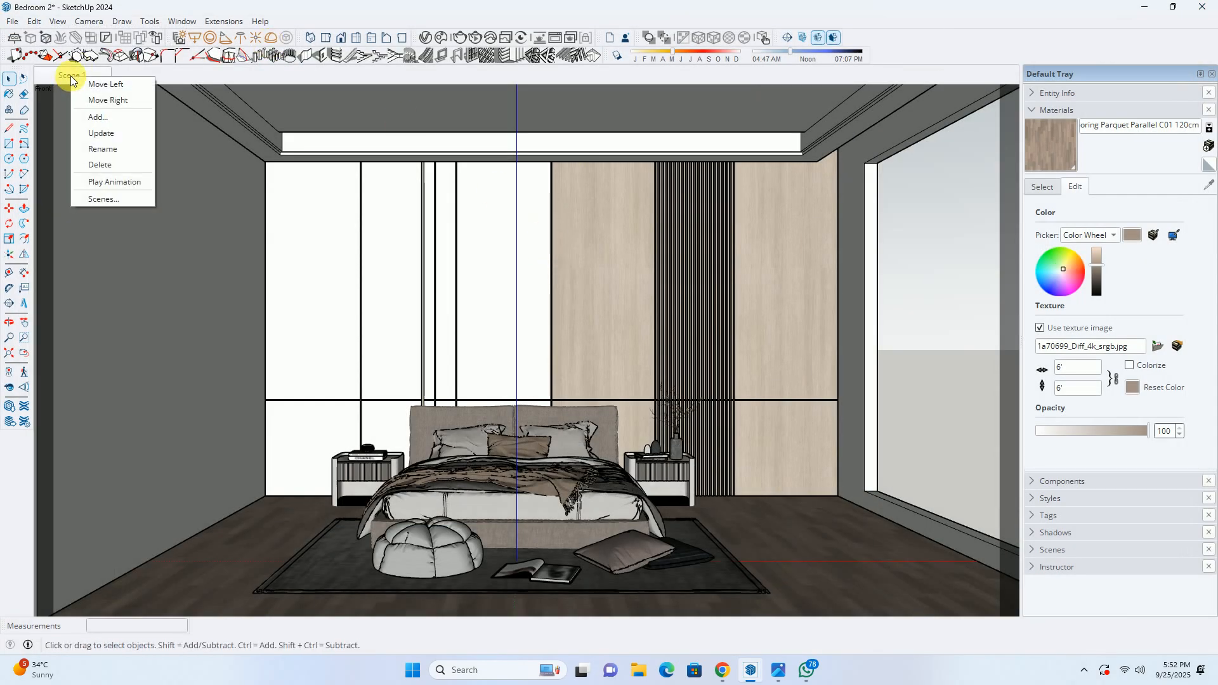
click(101, 136)
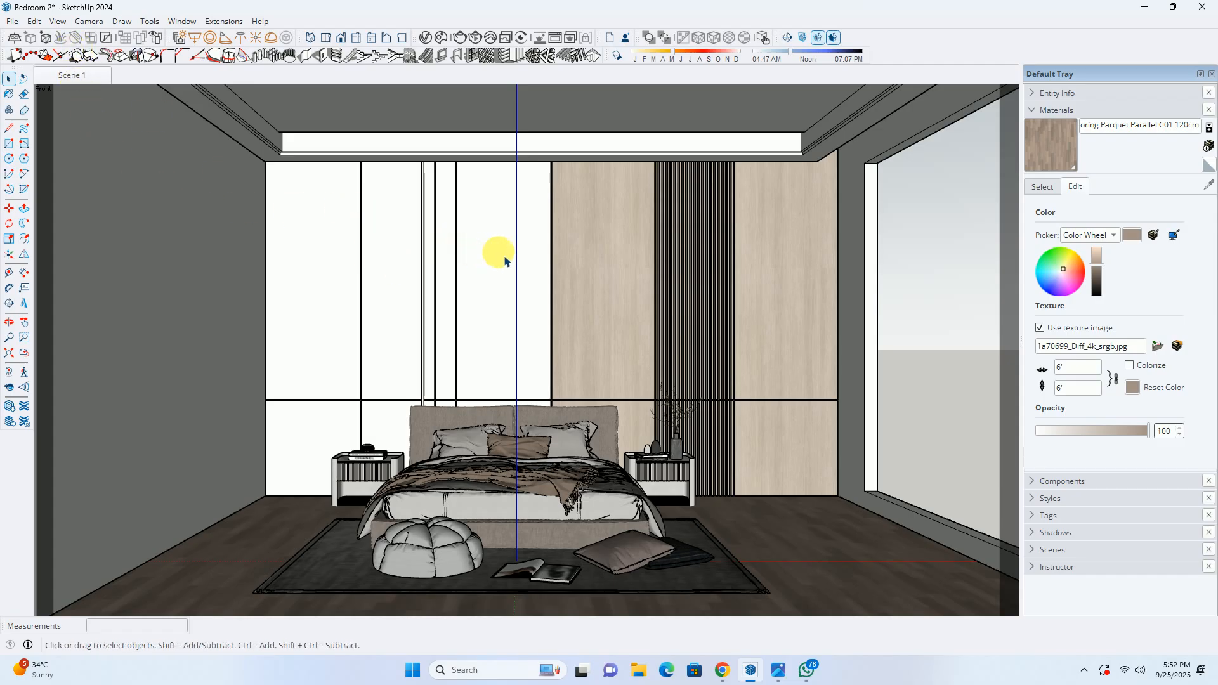
Examine the floor and wall finishes in the reference bedroom image, and return to the model
click(778, 670)
scroll(676, 473, down, 3)
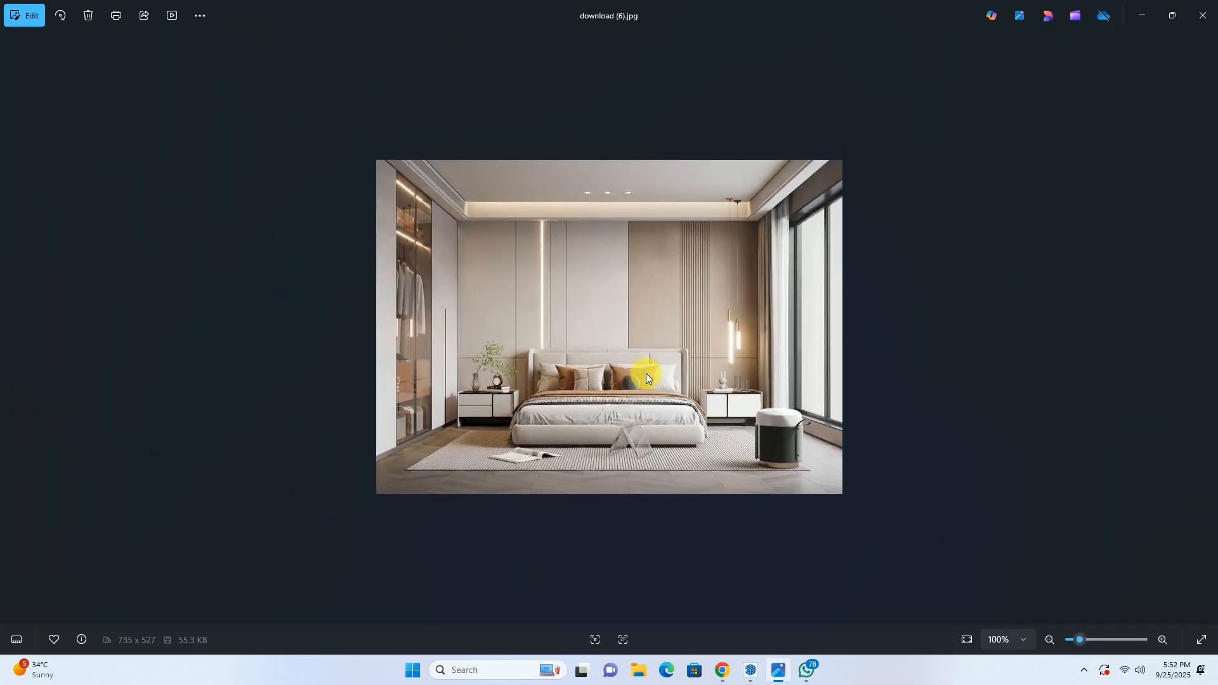
scroll(639, 511, up, 5)
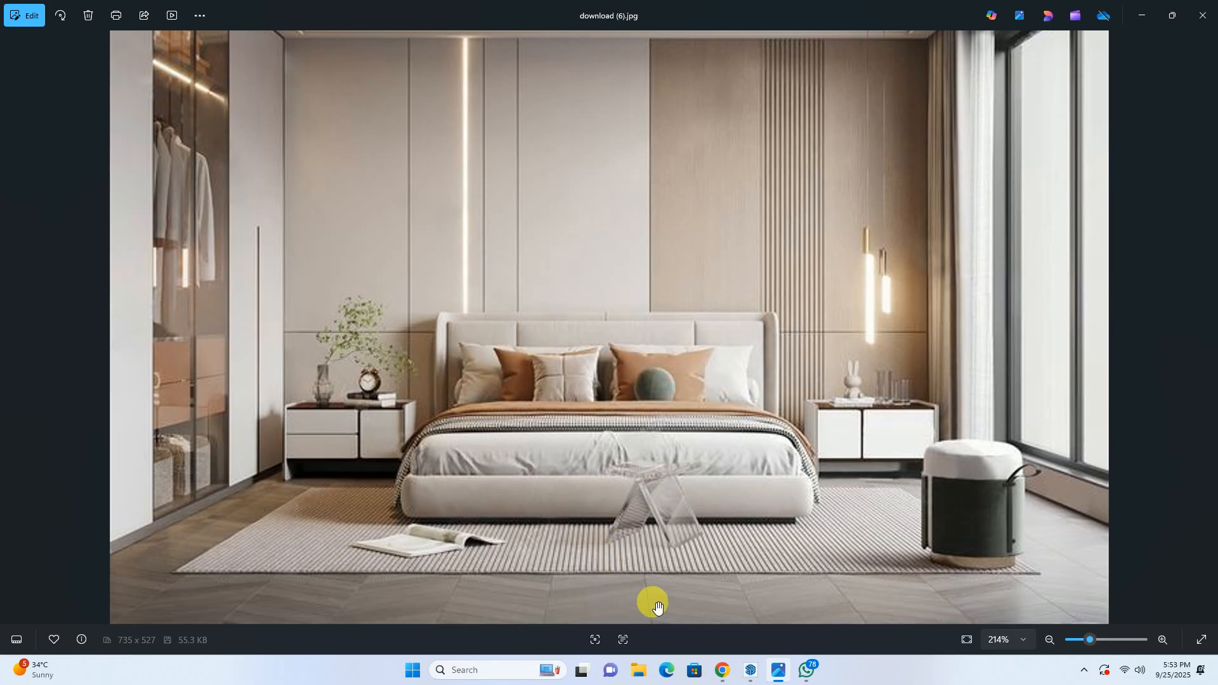
click(1140, 15)
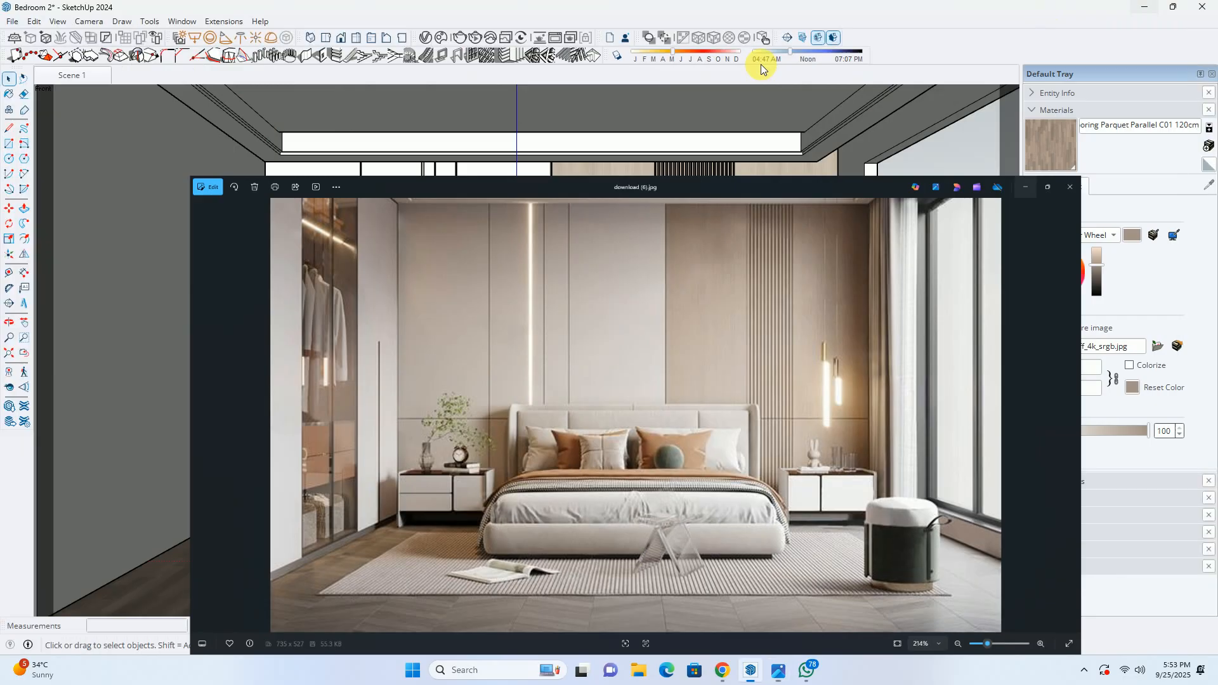
Browse the Wood flooring materials in the Chaos Cosmos browser for an alternative parquet, and put the browser away
click(426, 36)
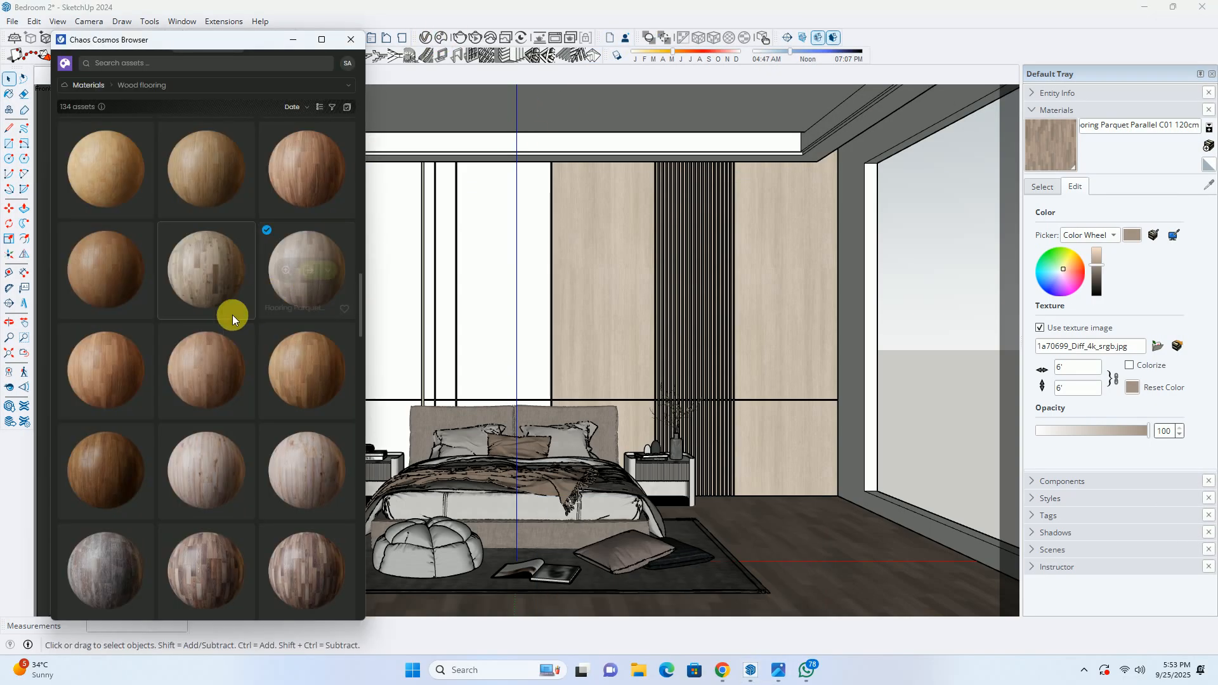
scroll(233, 397, down, 8)
mouse_move(222, 410)
scroll(223, 410, down, 10)
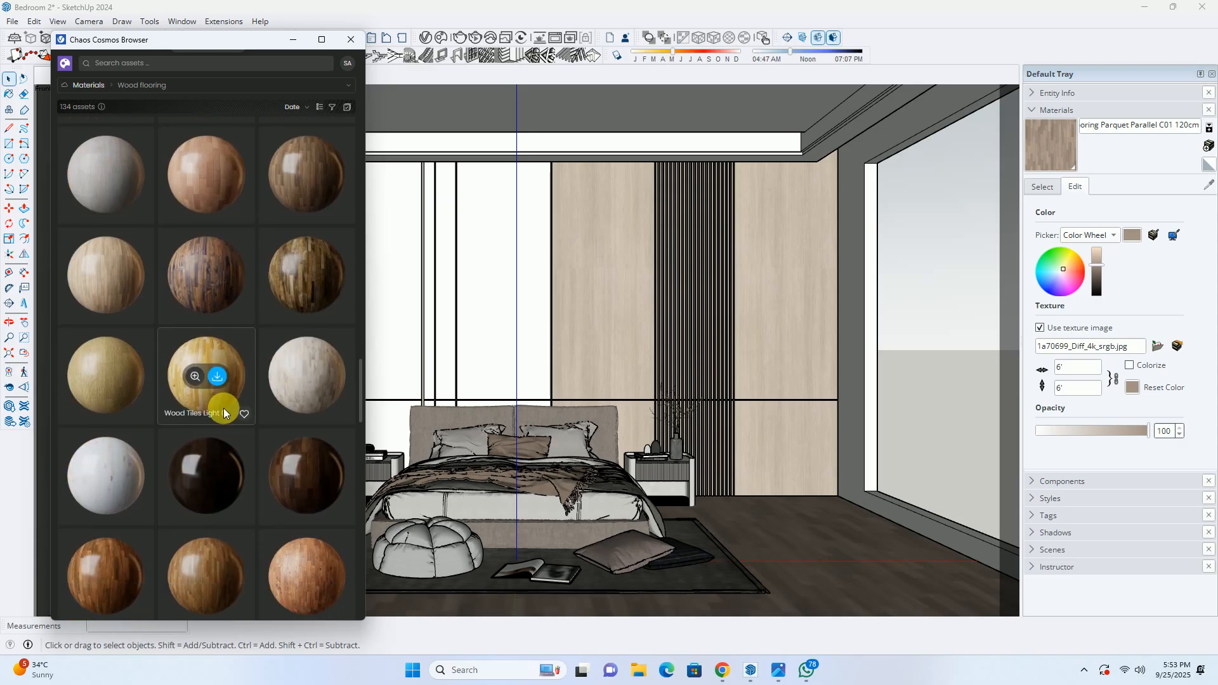
scroll(223, 397, up, 5)
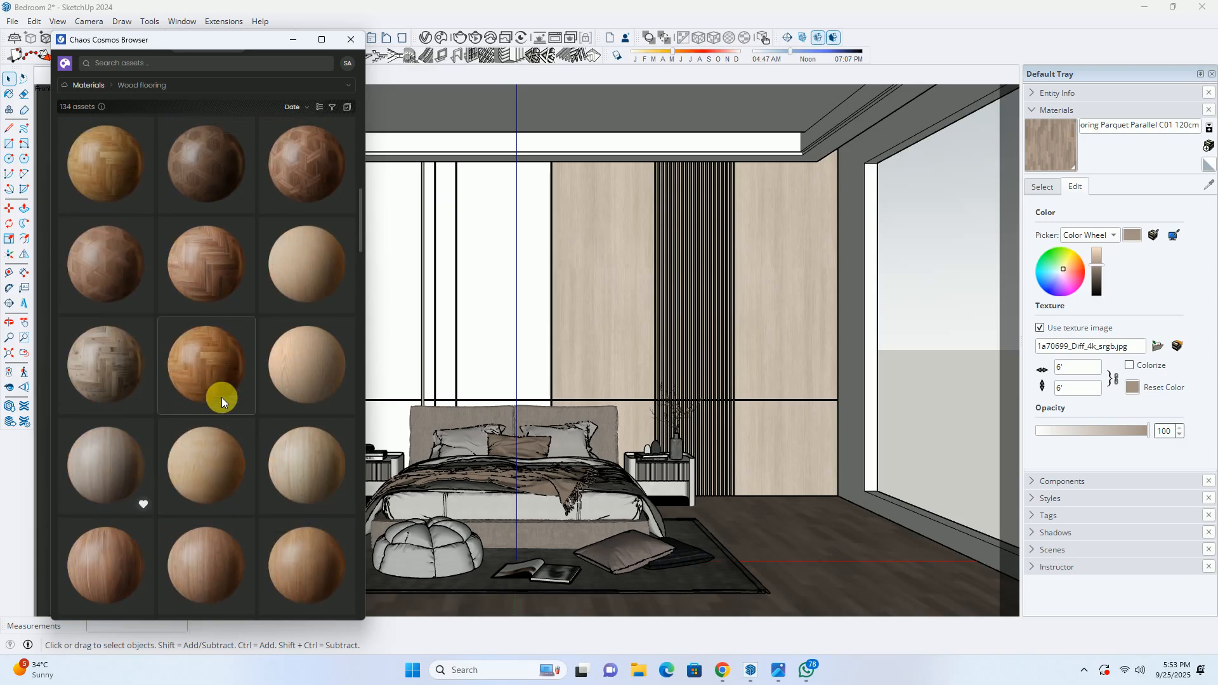
mouse_move(197, 274)
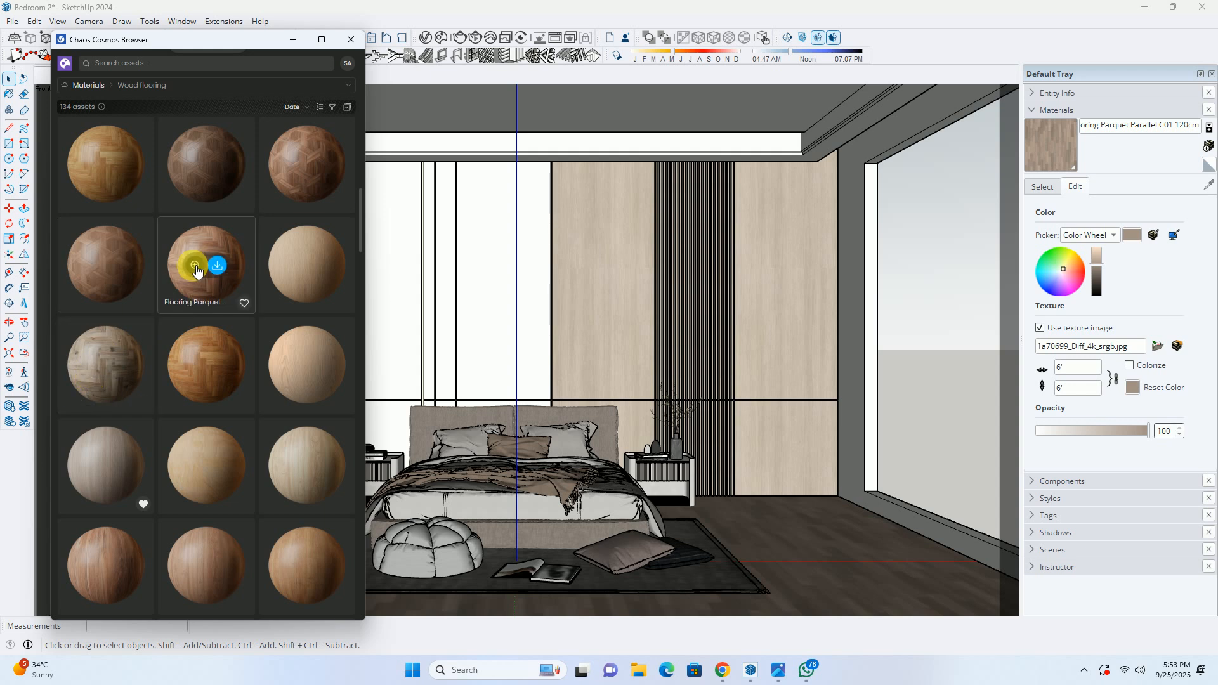
scroll(213, 351, up, 2)
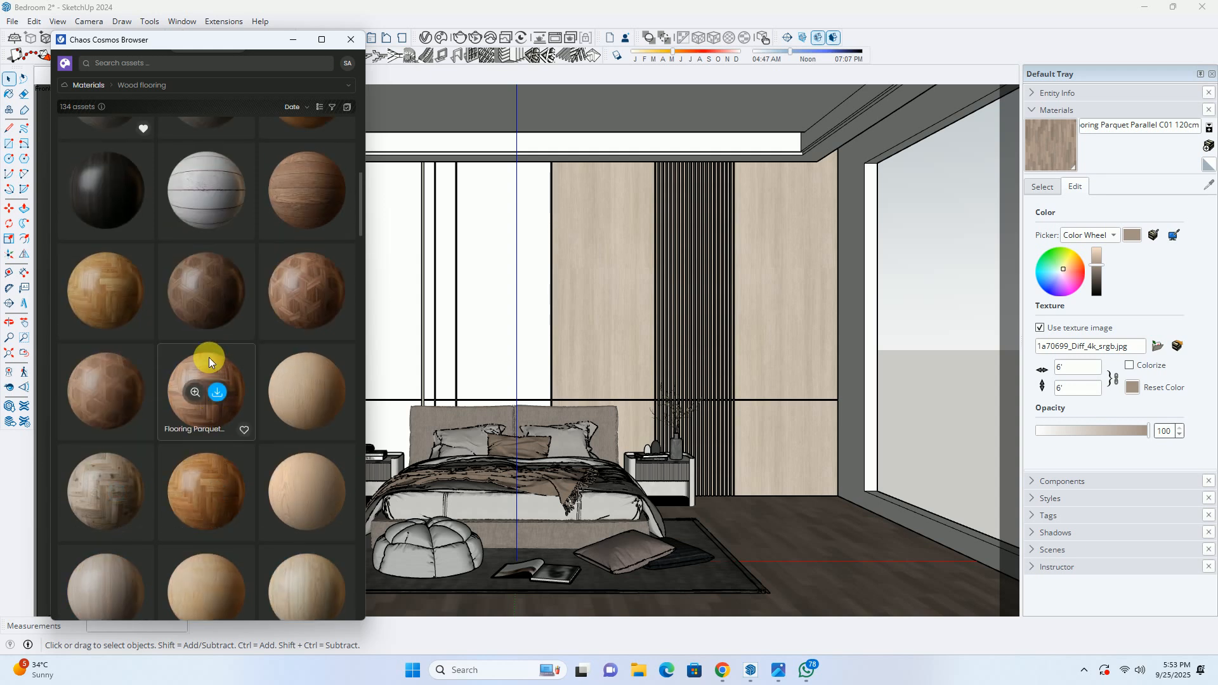
scroll(210, 359, up, 2)
scroll(253, 362, up, 2)
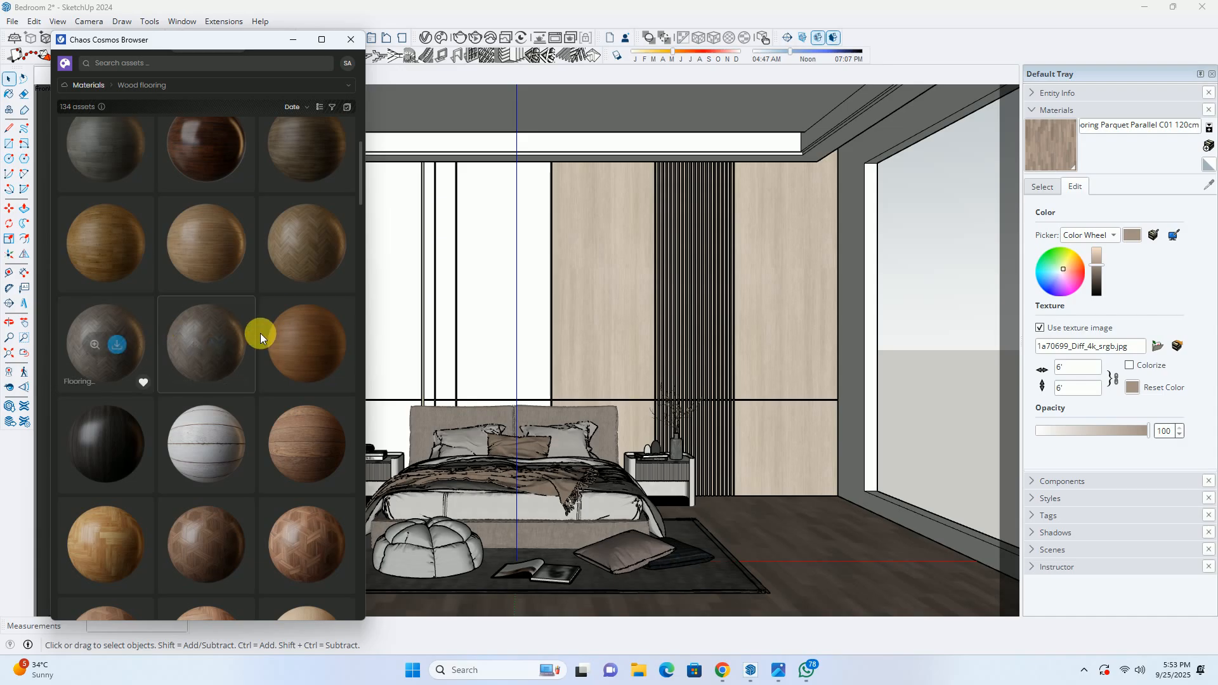
scroll(293, 243, up, 3)
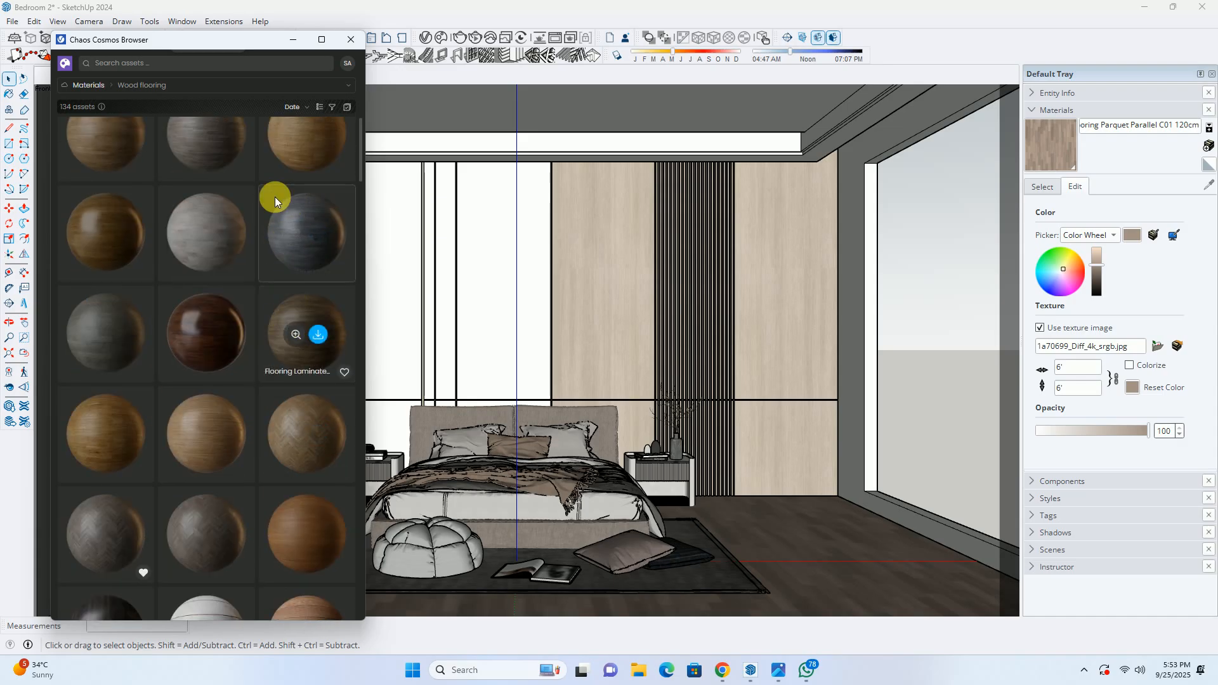
click(293, 40)
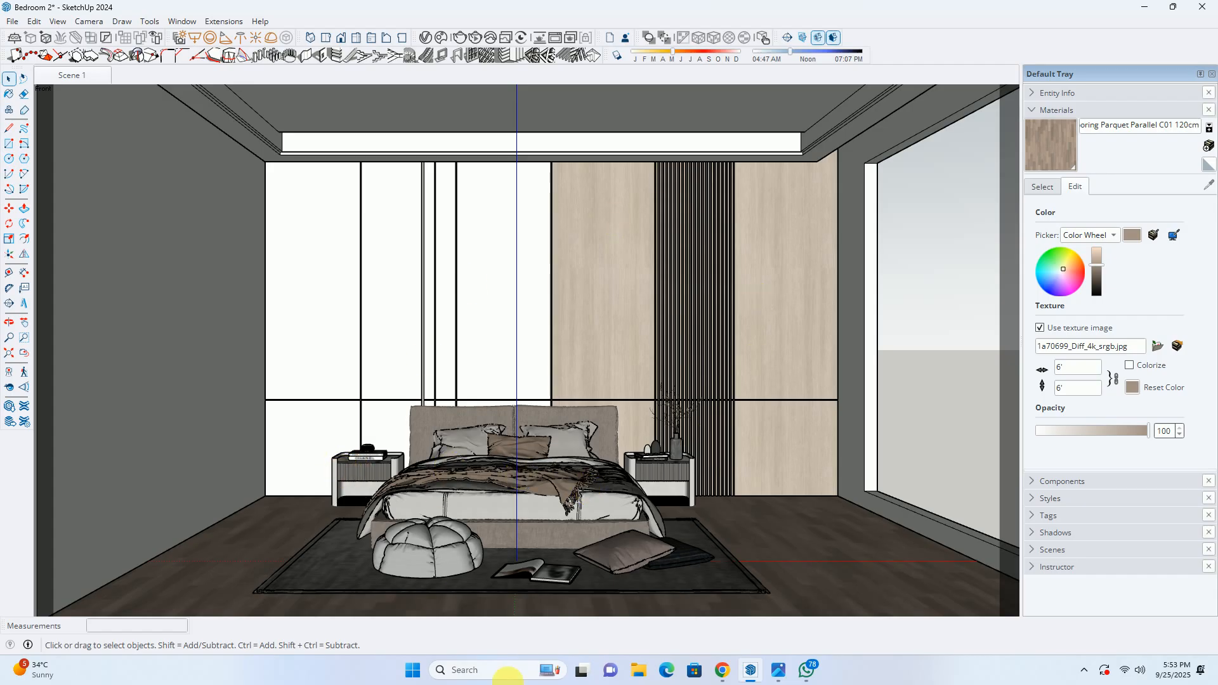
Switch to the reference bedroom image to examine its finishes and furnishings again
click(778, 669)
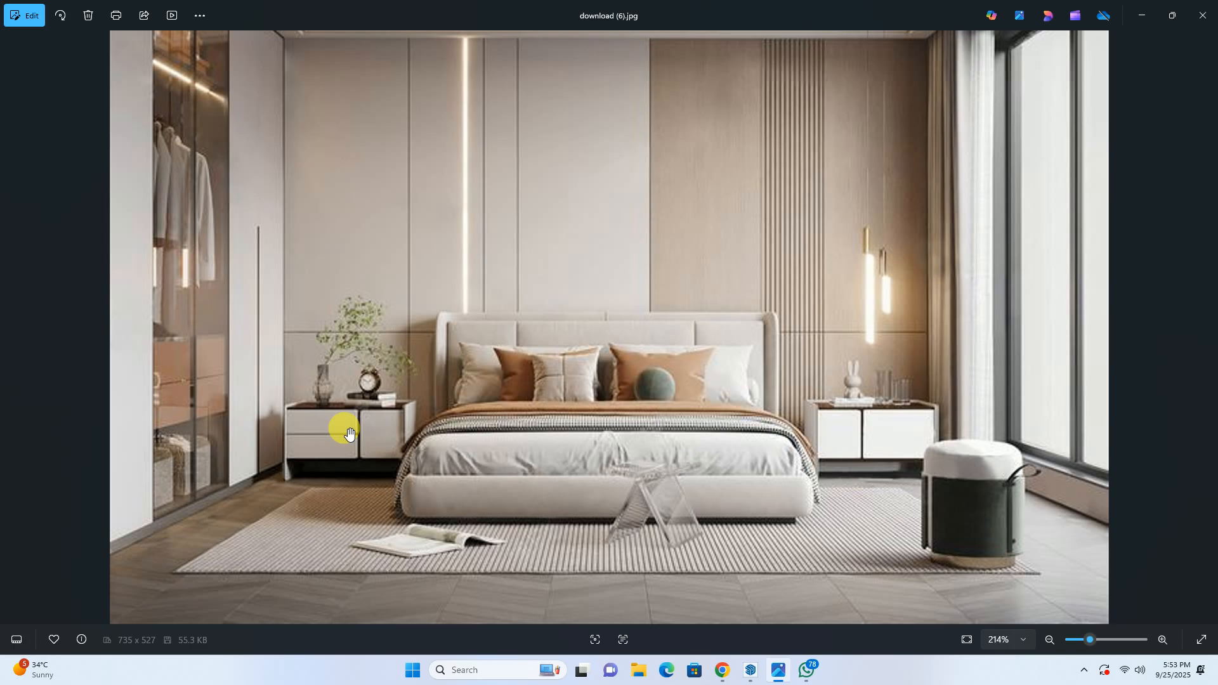